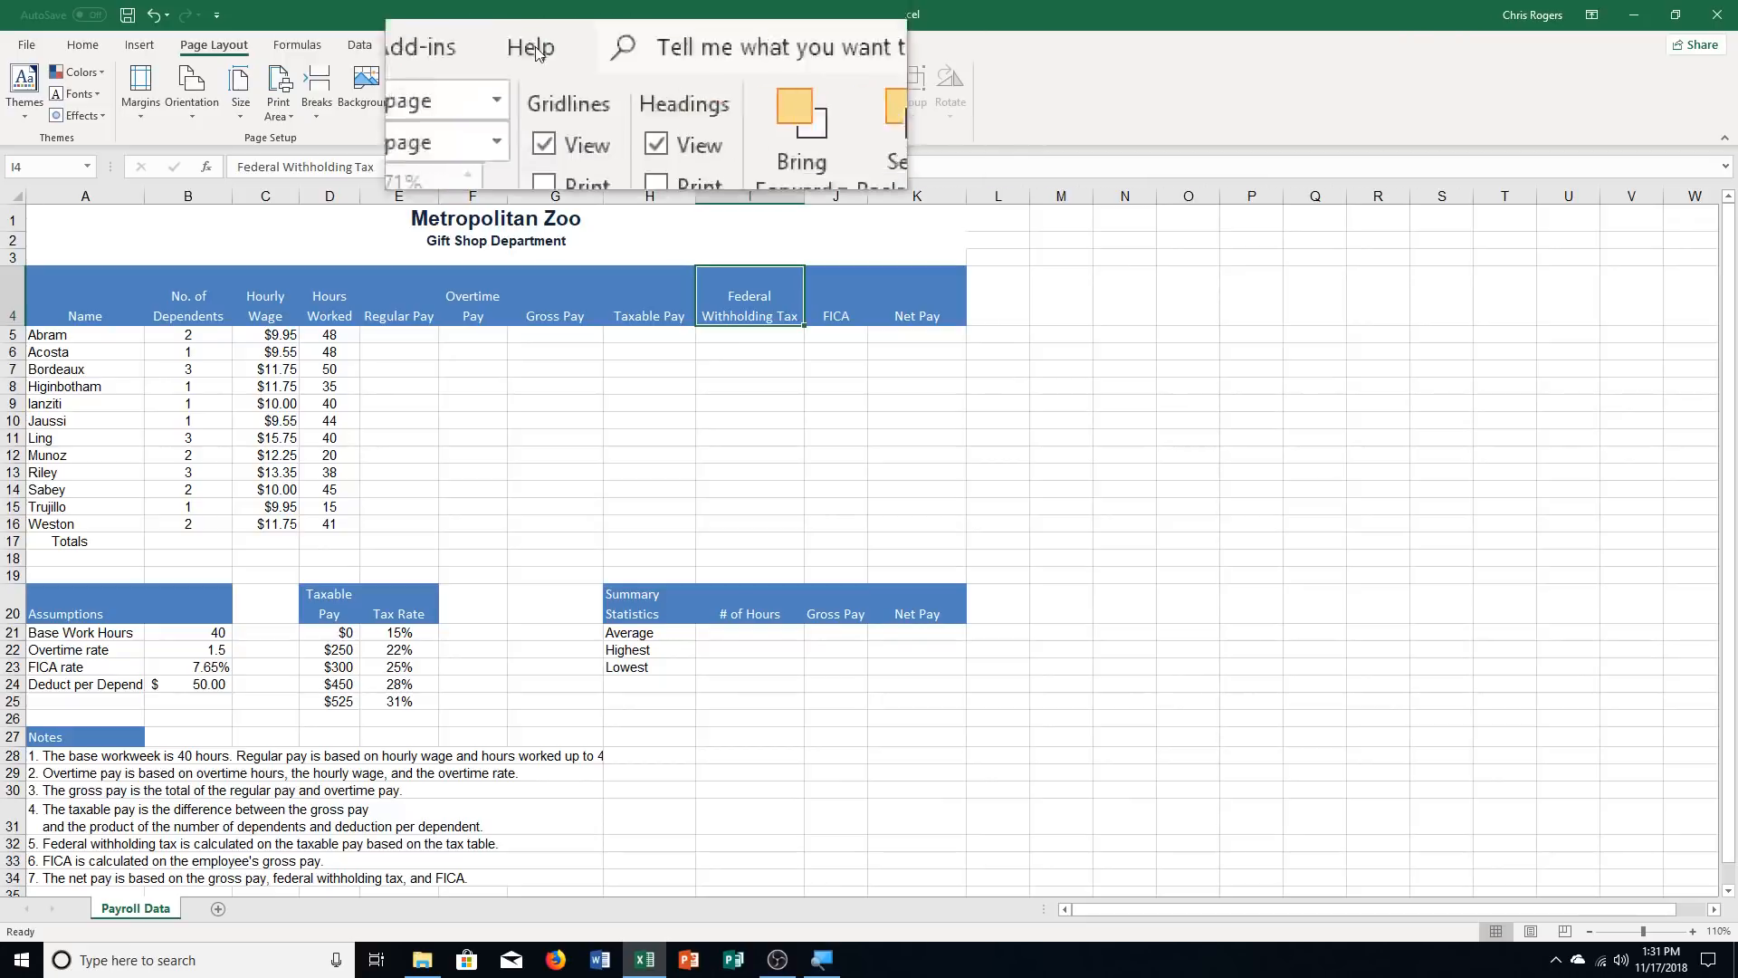
Choose the CompApp folder inside the OneDrive Documents folder as the location for saving a copy of the workbook
{"action": "left_click", "coordinate": [20, 45]}
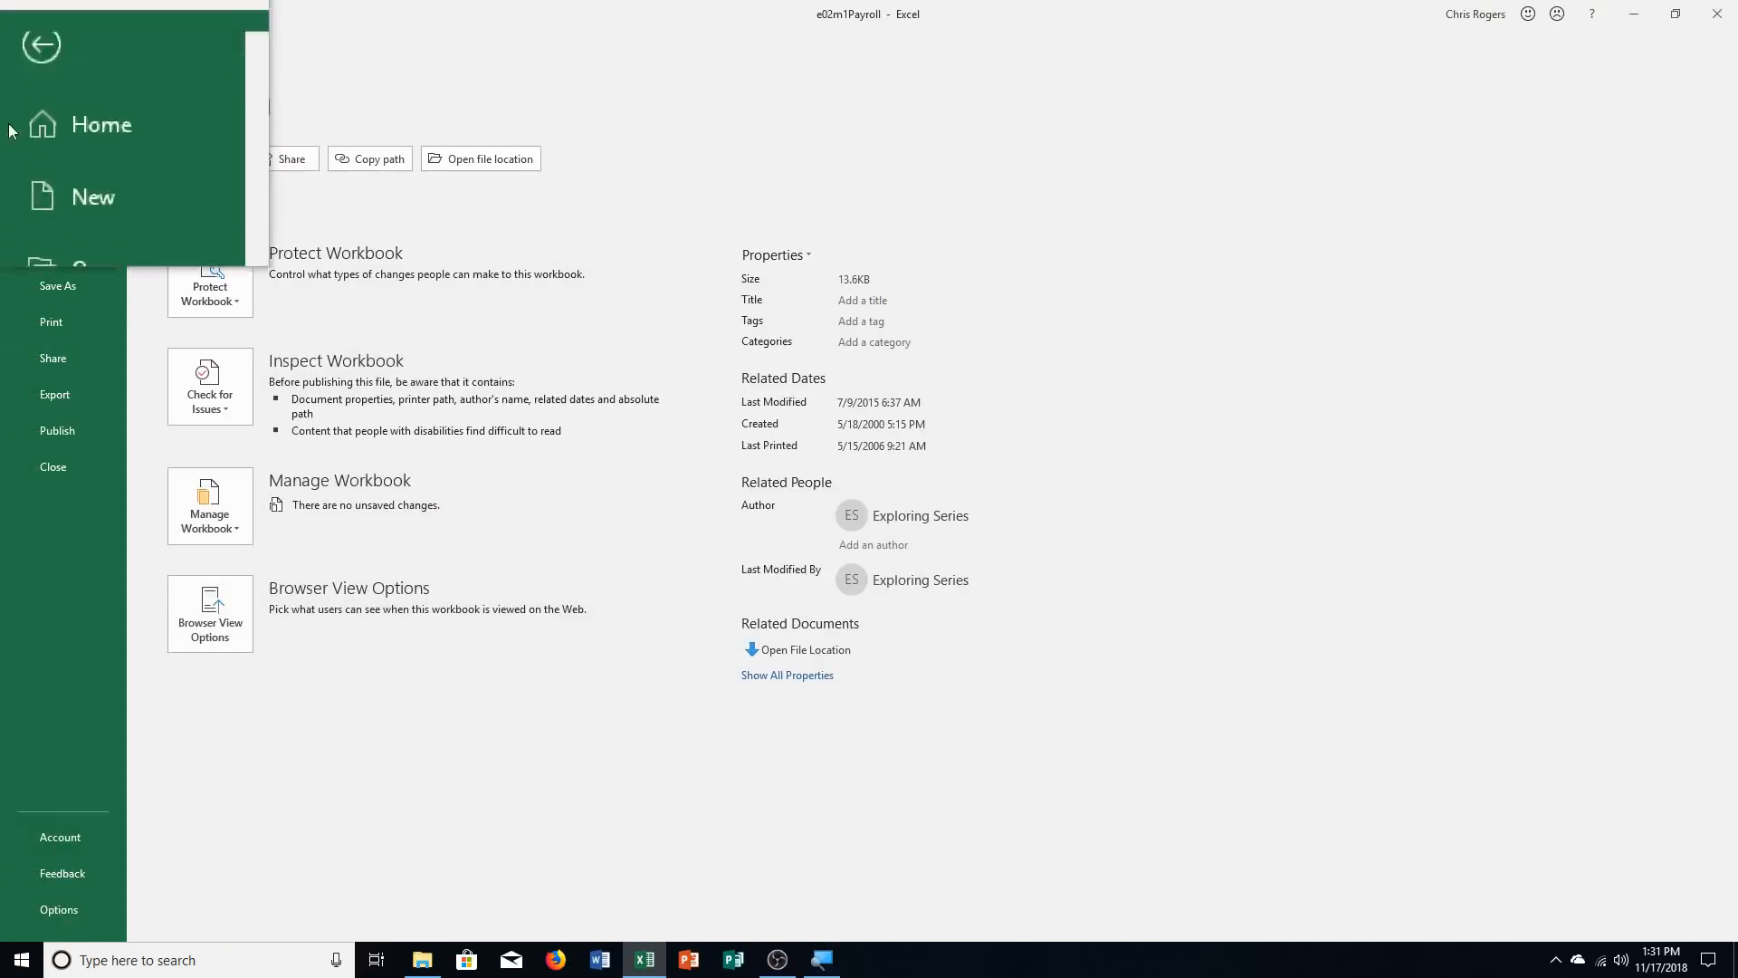
{"action": "left_click", "coordinate": [45, 272]}
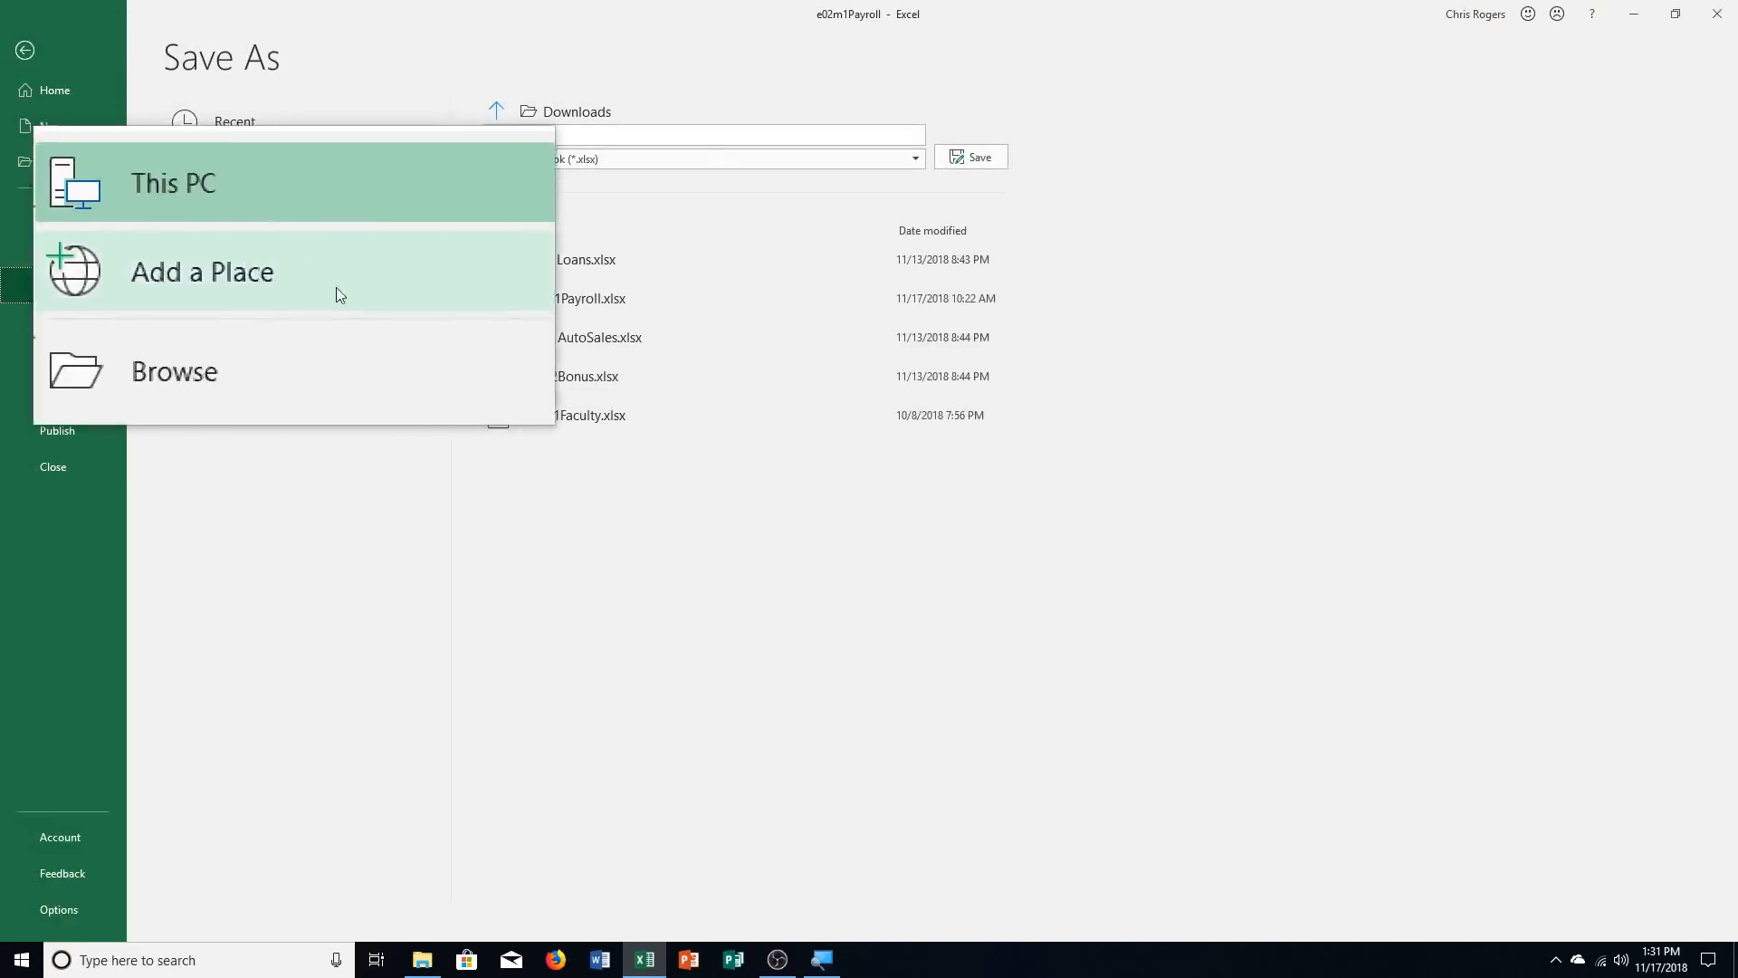
{"action": "left_click", "coordinate": [275, 186]}
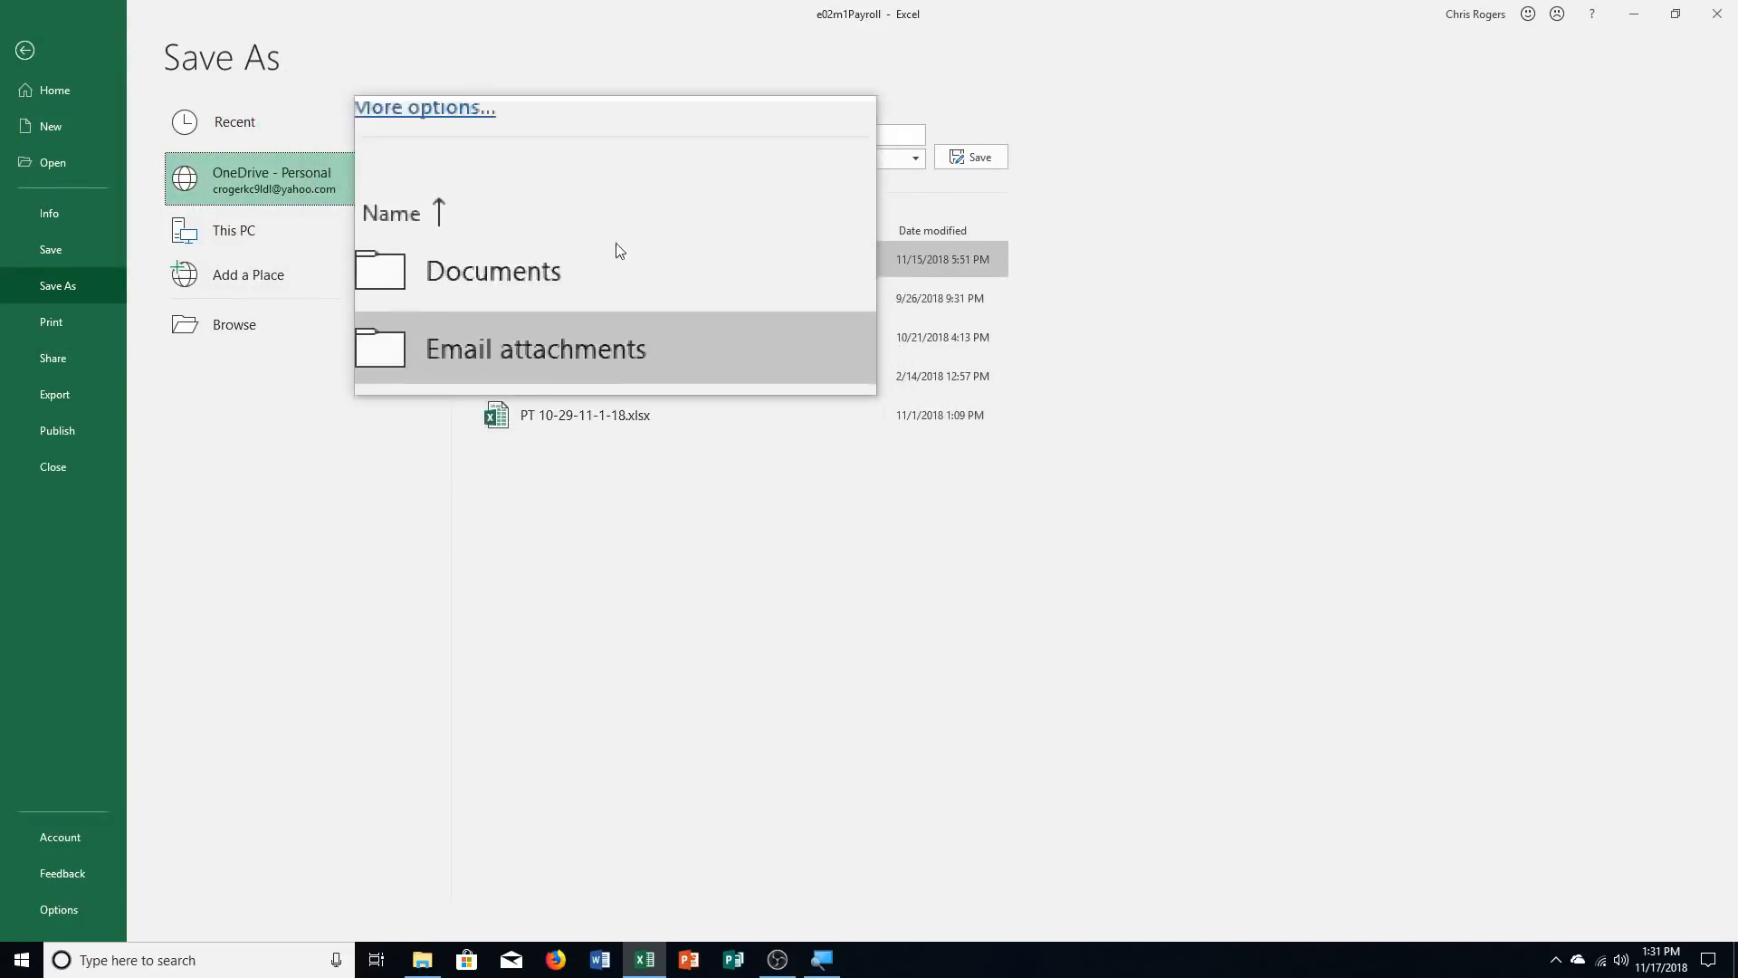
{"action": "left_click", "coordinate": [574, 257]}
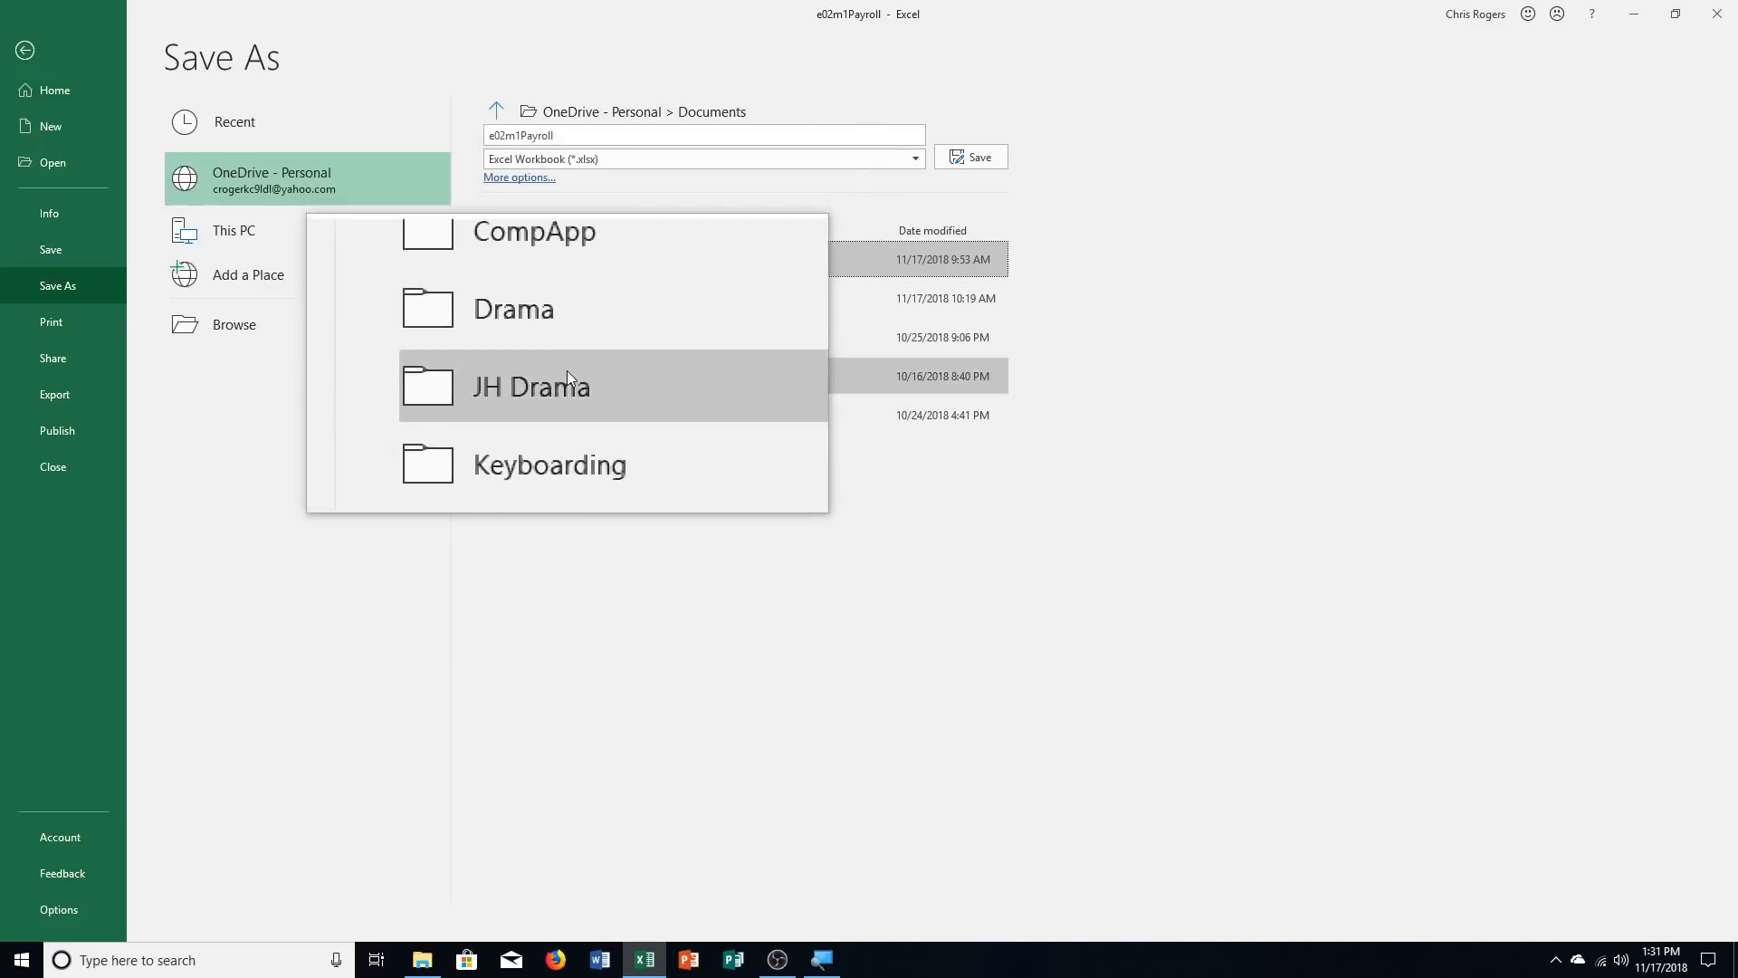
{"action": "left_click", "coordinate": [581, 311]}
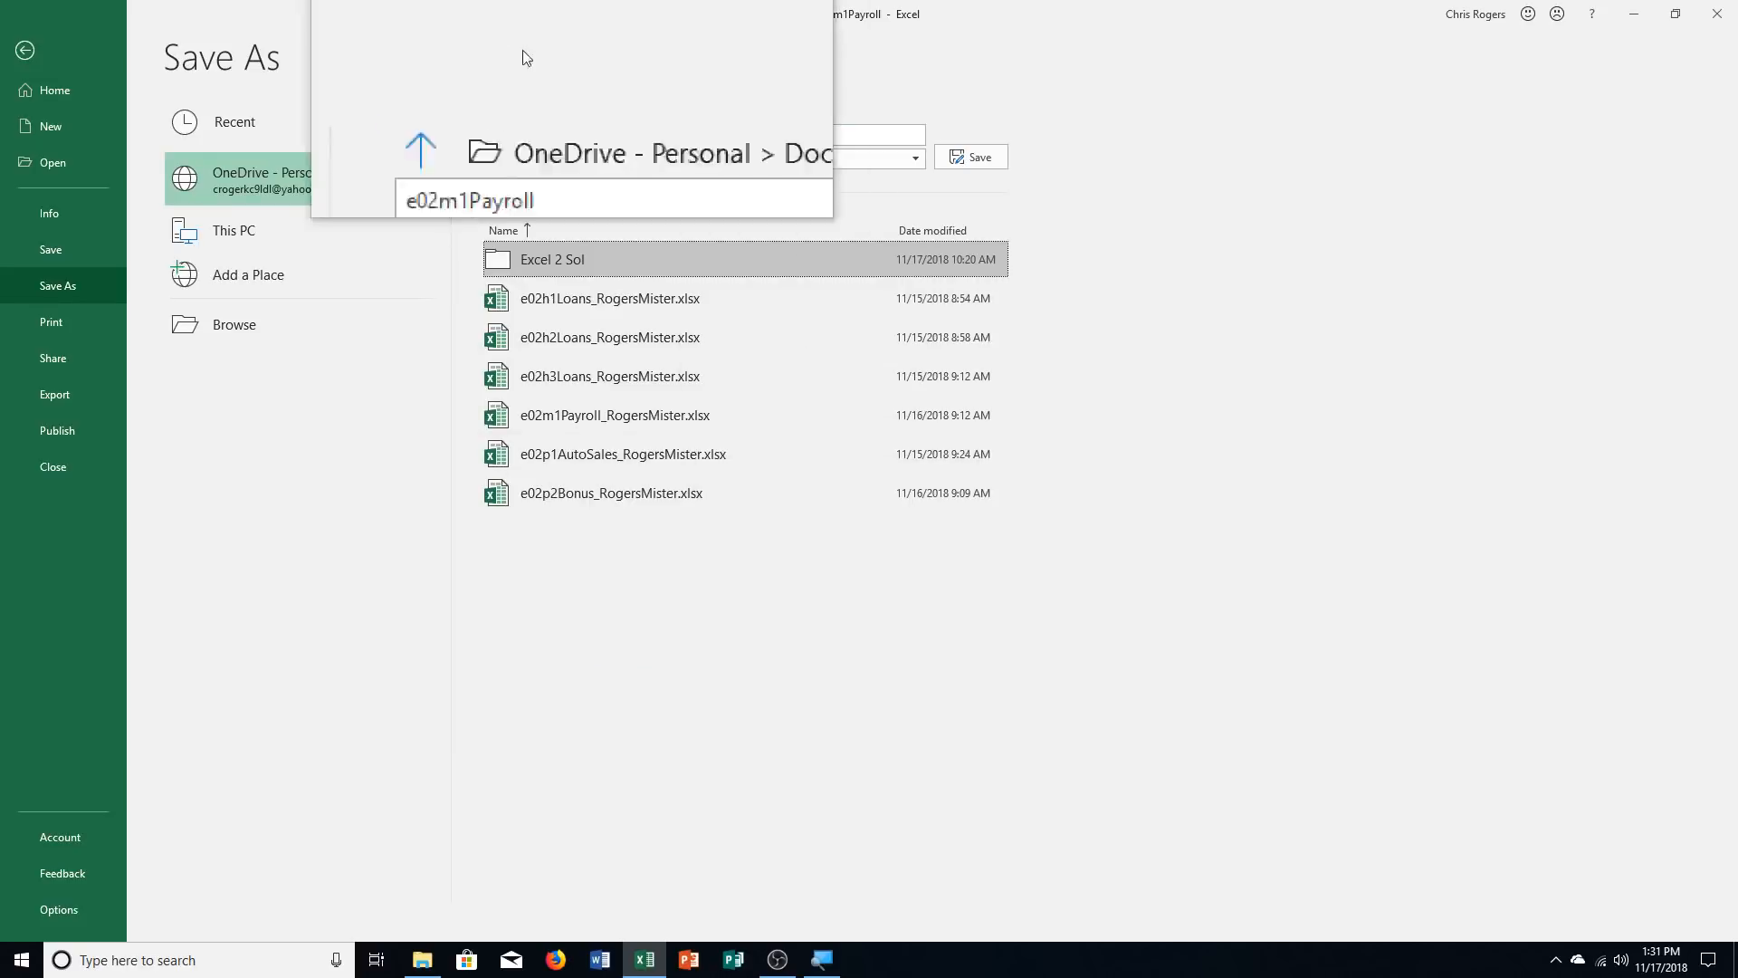
Save the workbook as e02m1Payroll_ followed by the student's name, replace the existing file, and dismiss the automatic saving tip
{"action": "left_click", "coordinate": [591, 152]}
{"action": "left_click", "coordinate": [581, 136]}
{"action": "left_click", "coordinate": [581, 136]}
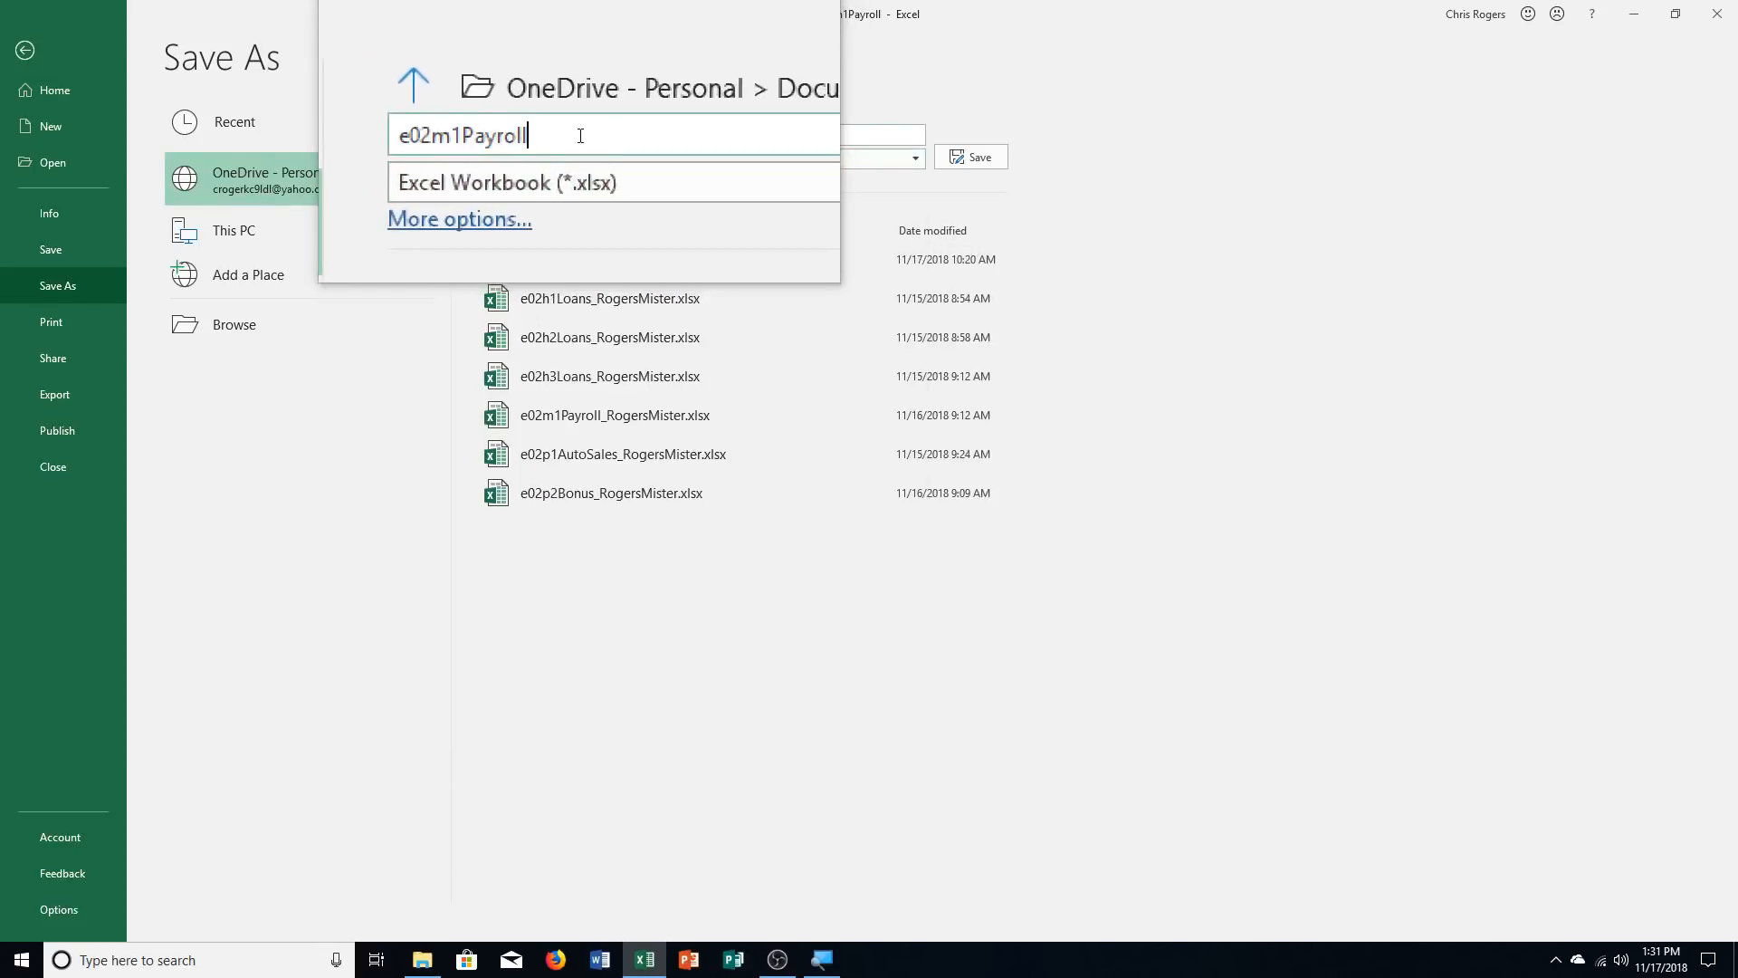
{"action": "type", "text": "_RogersMister"}
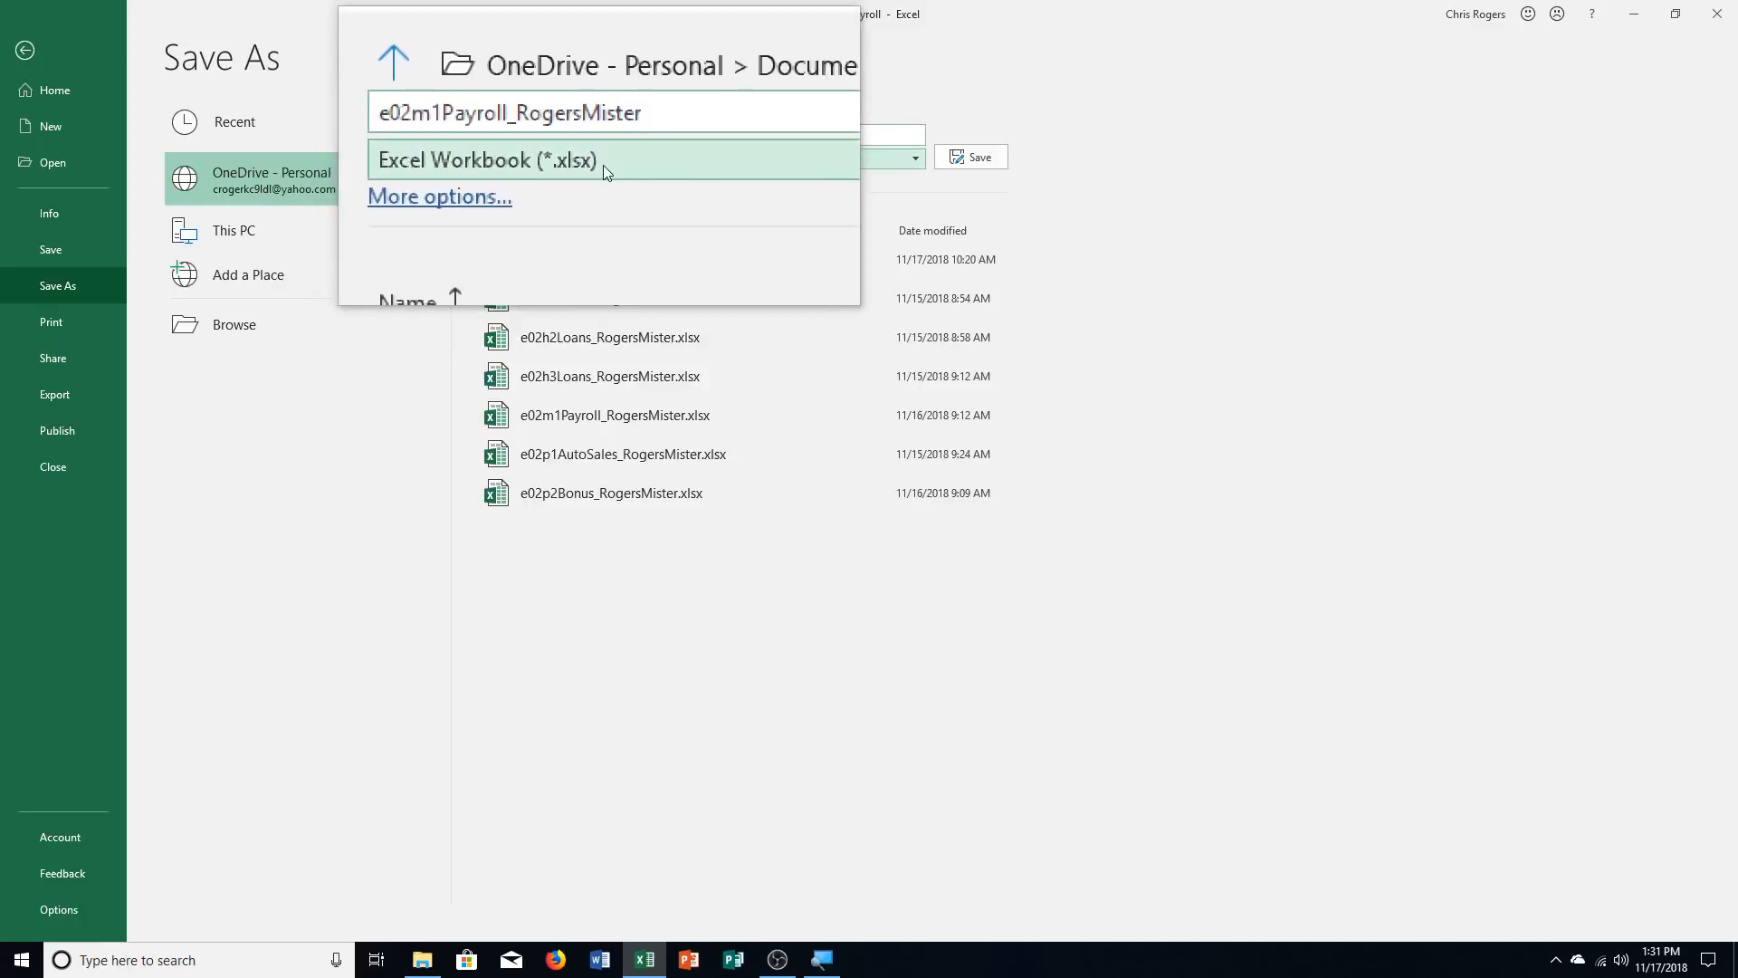
{"action": "key", "text": "Return"}
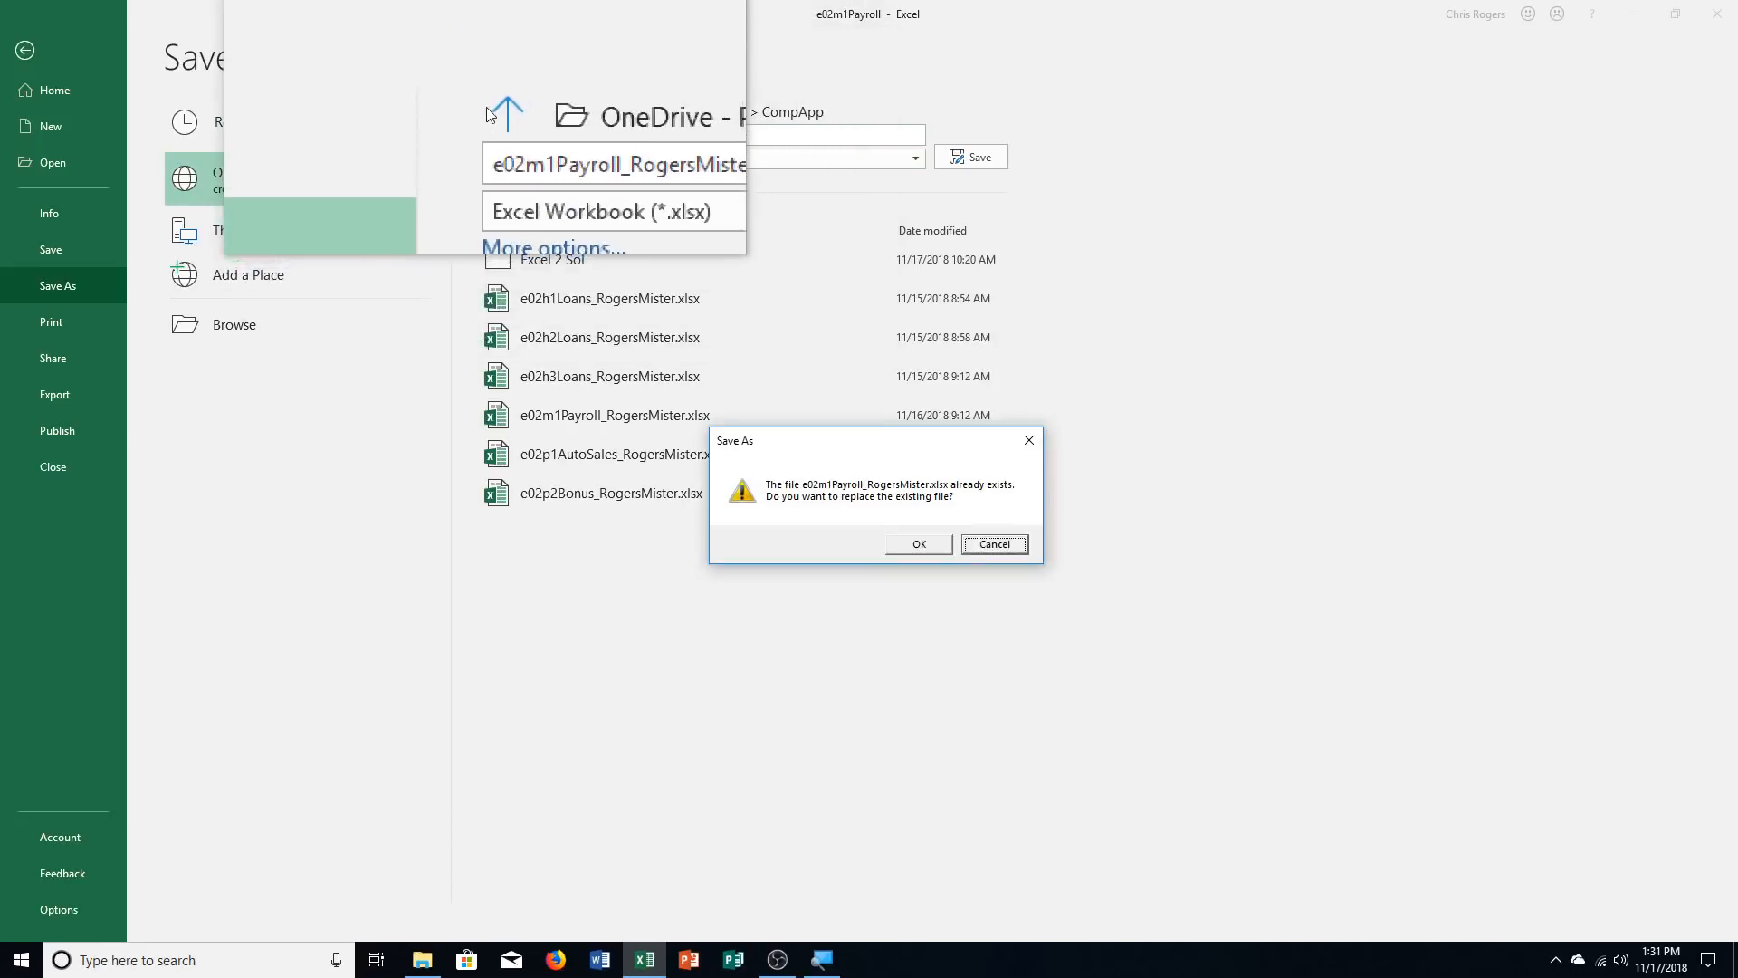
{"action": "left_click", "coordinate": [917, 543]}
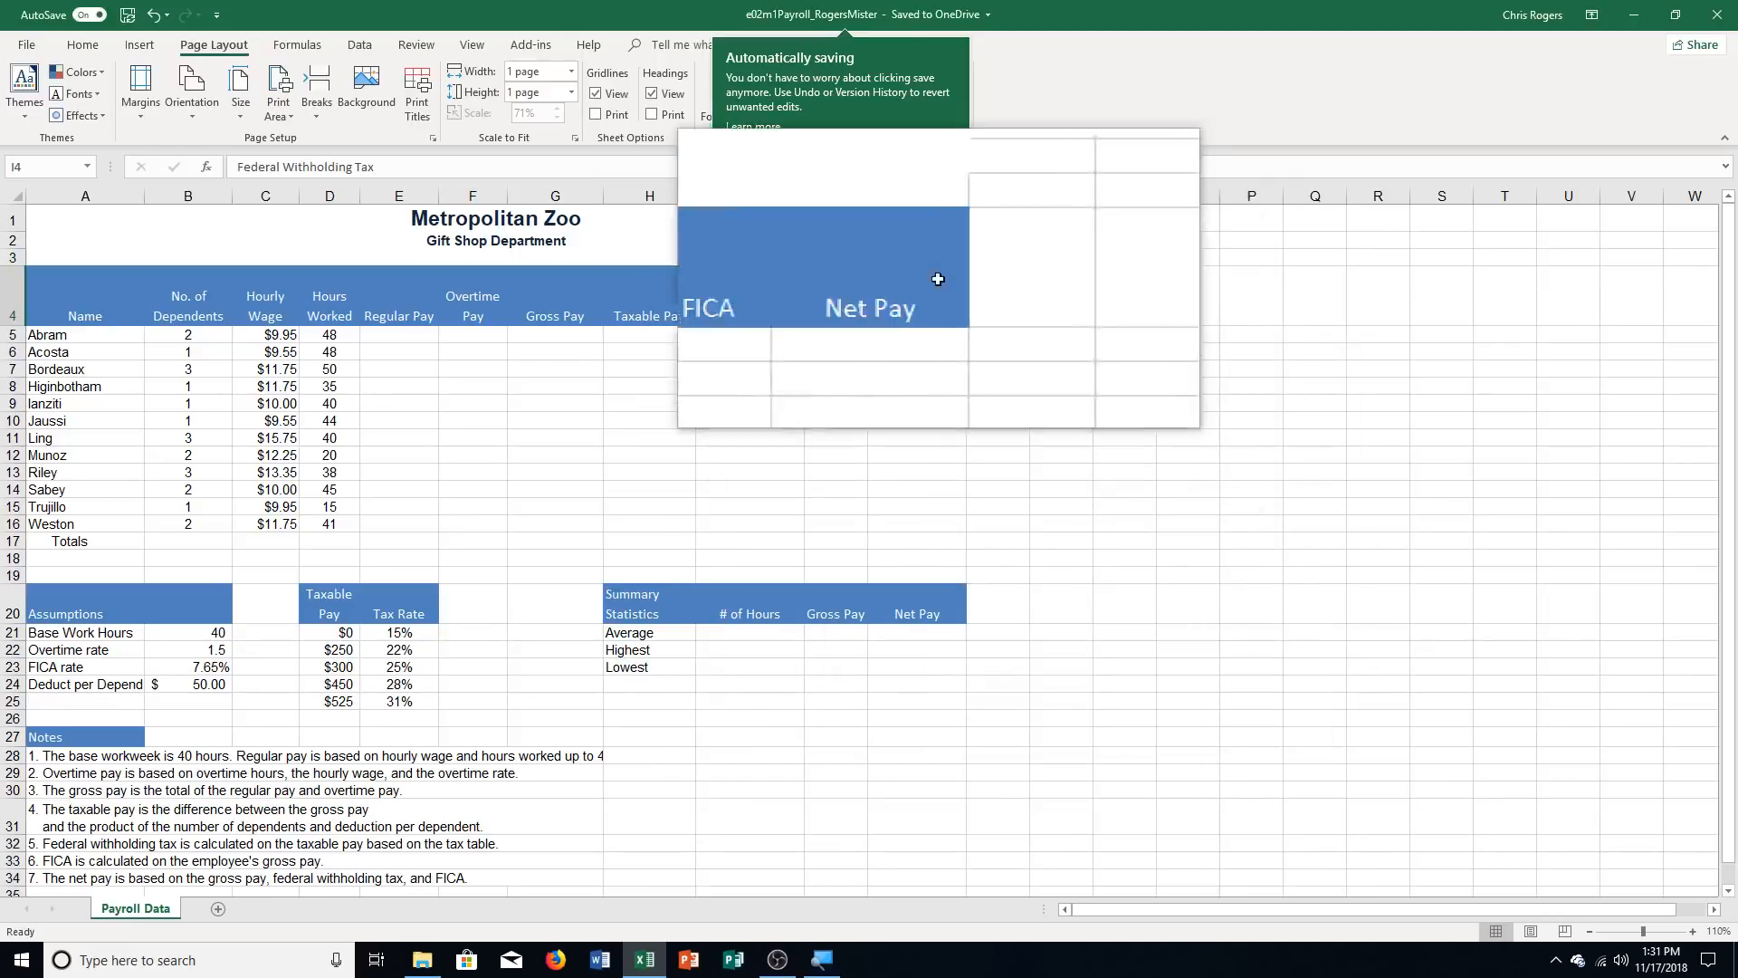
{"action": "left_click", "coordinate": [938, 161]}
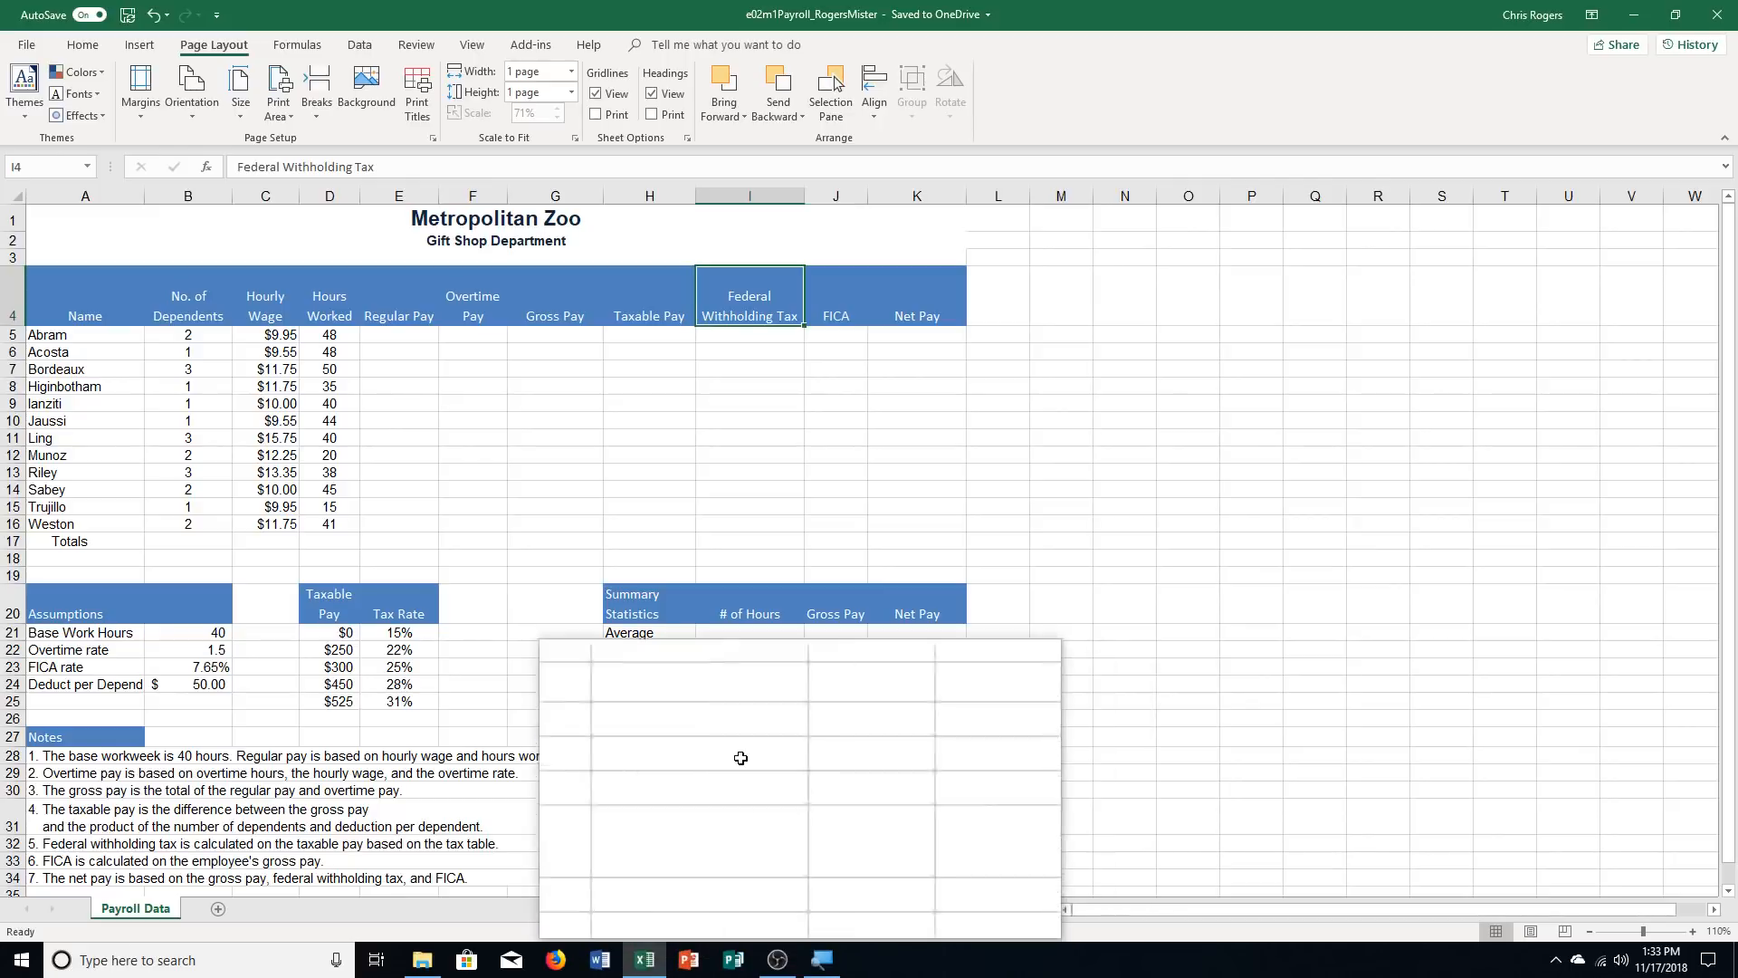
Insert an IF function in cell E5 for Regular Pay with the logical test D5<=$B$21
{"action": "left_click", "coordinate": [401, 334]}
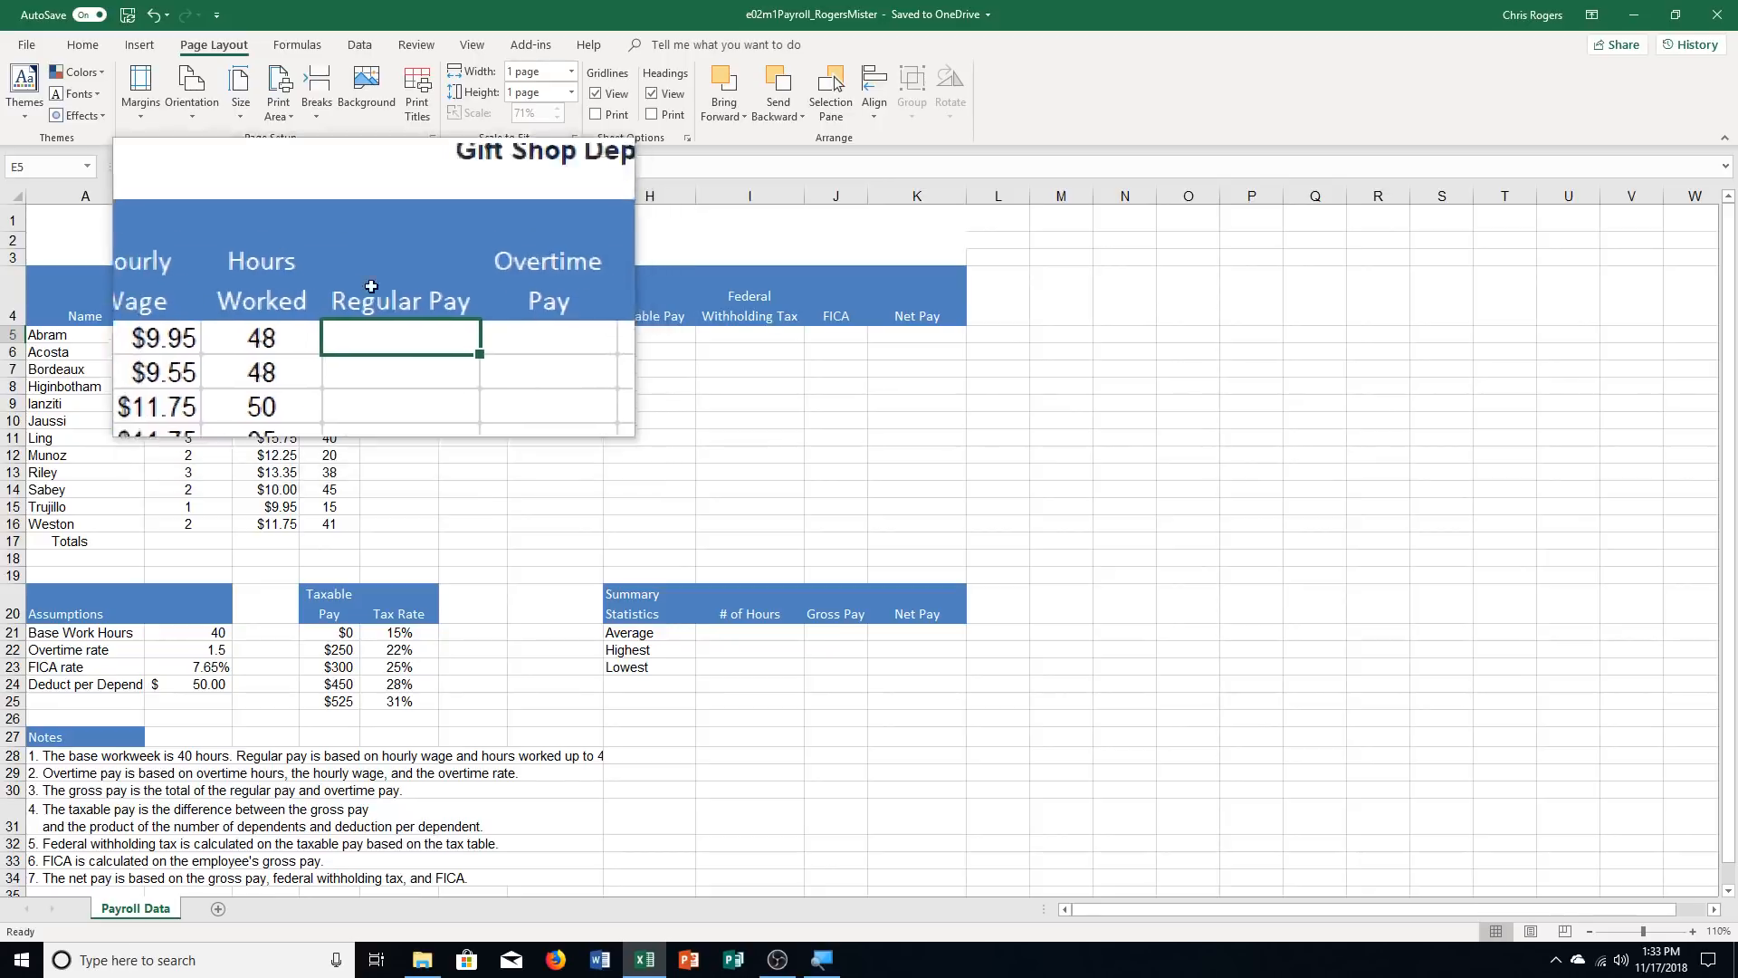
{"action": "left_click", "coordinate": [297, 45]}
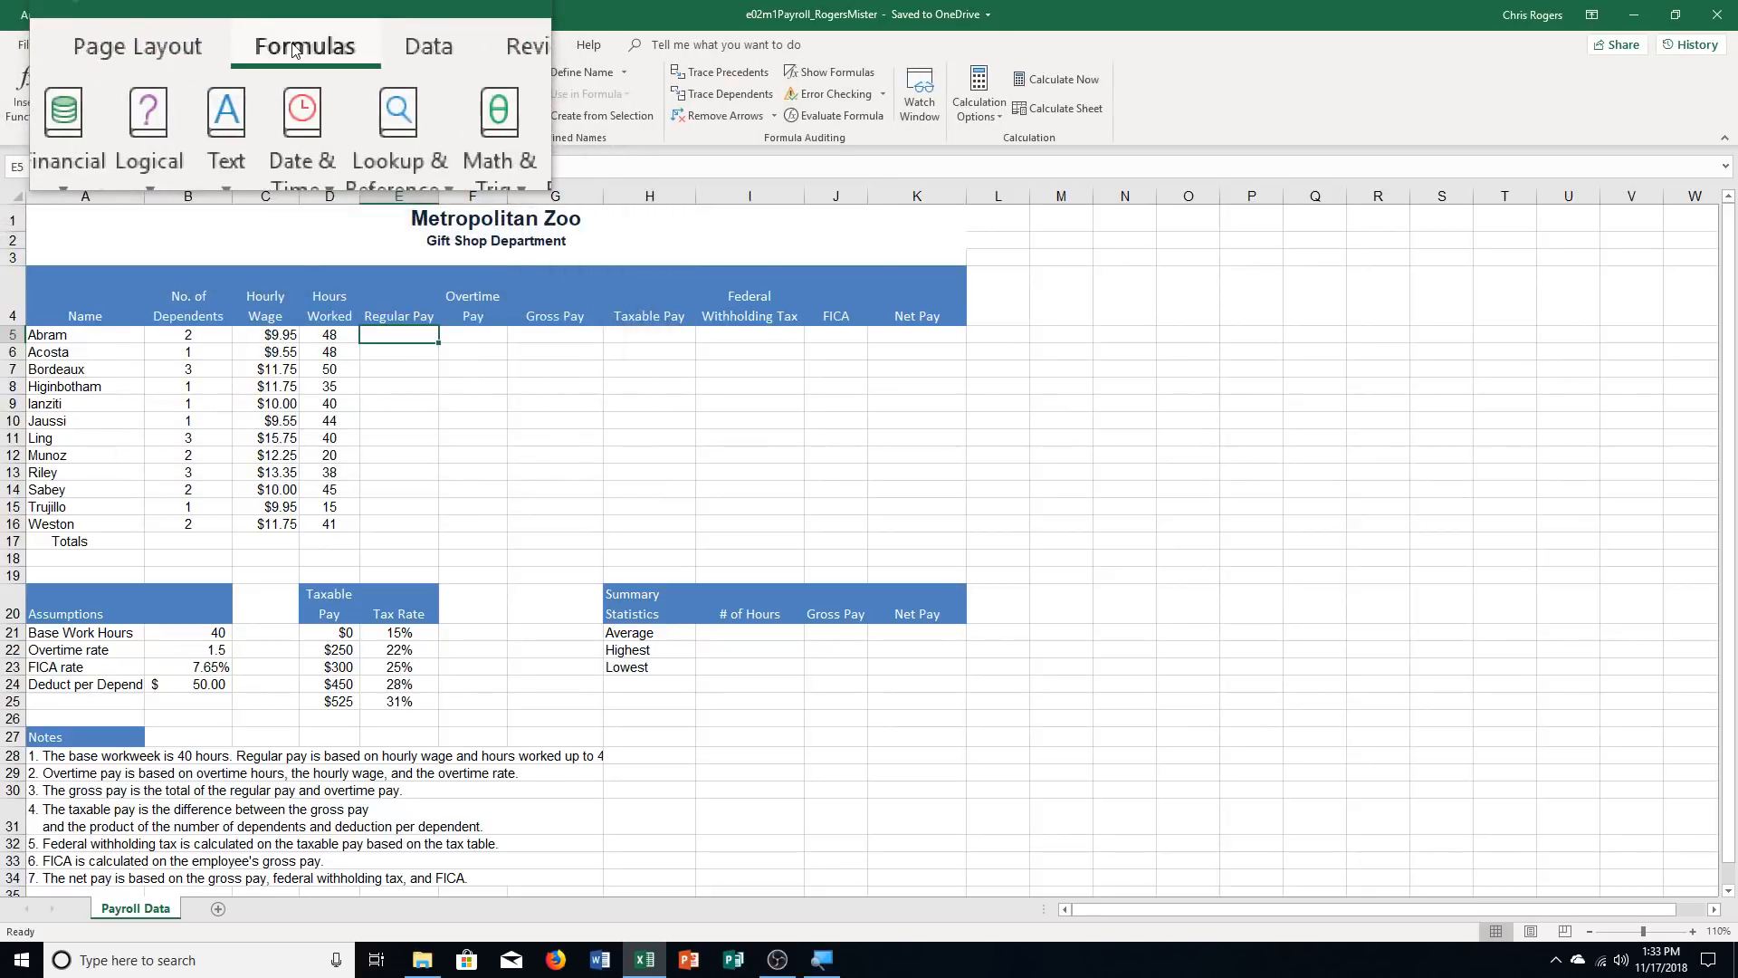
{"action": "left_click", "coordinate": [11, 92]}
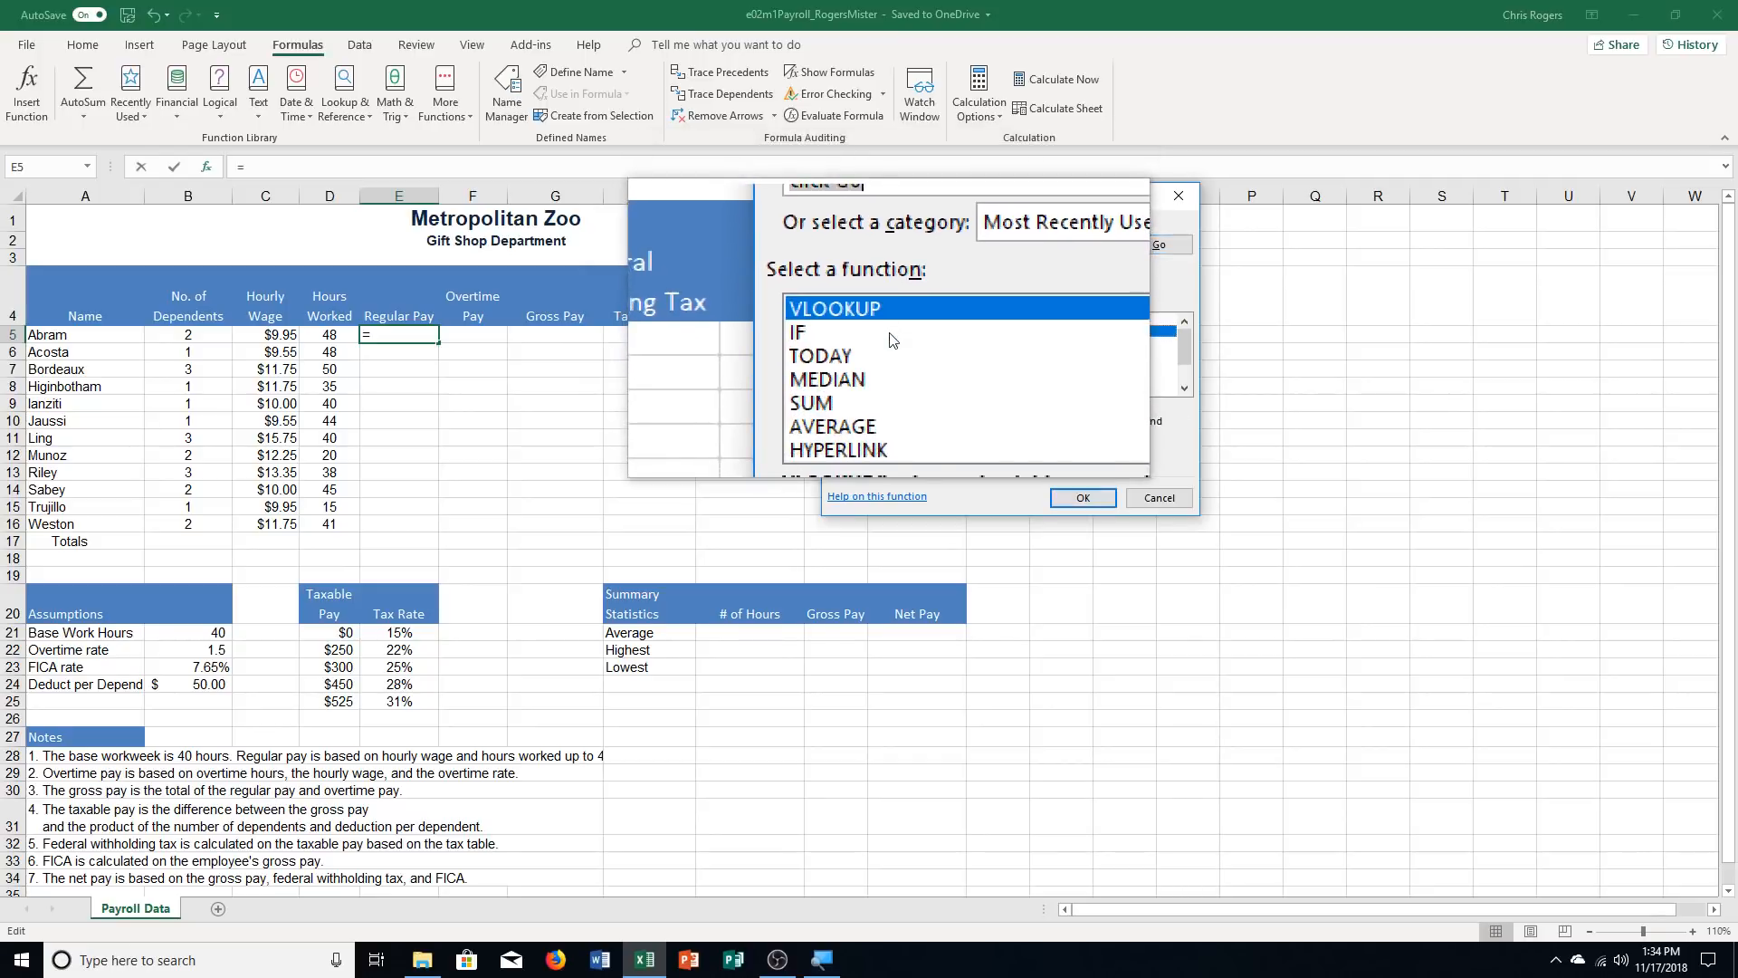
{"action": "double_click", "coordinate": [889, 334]}
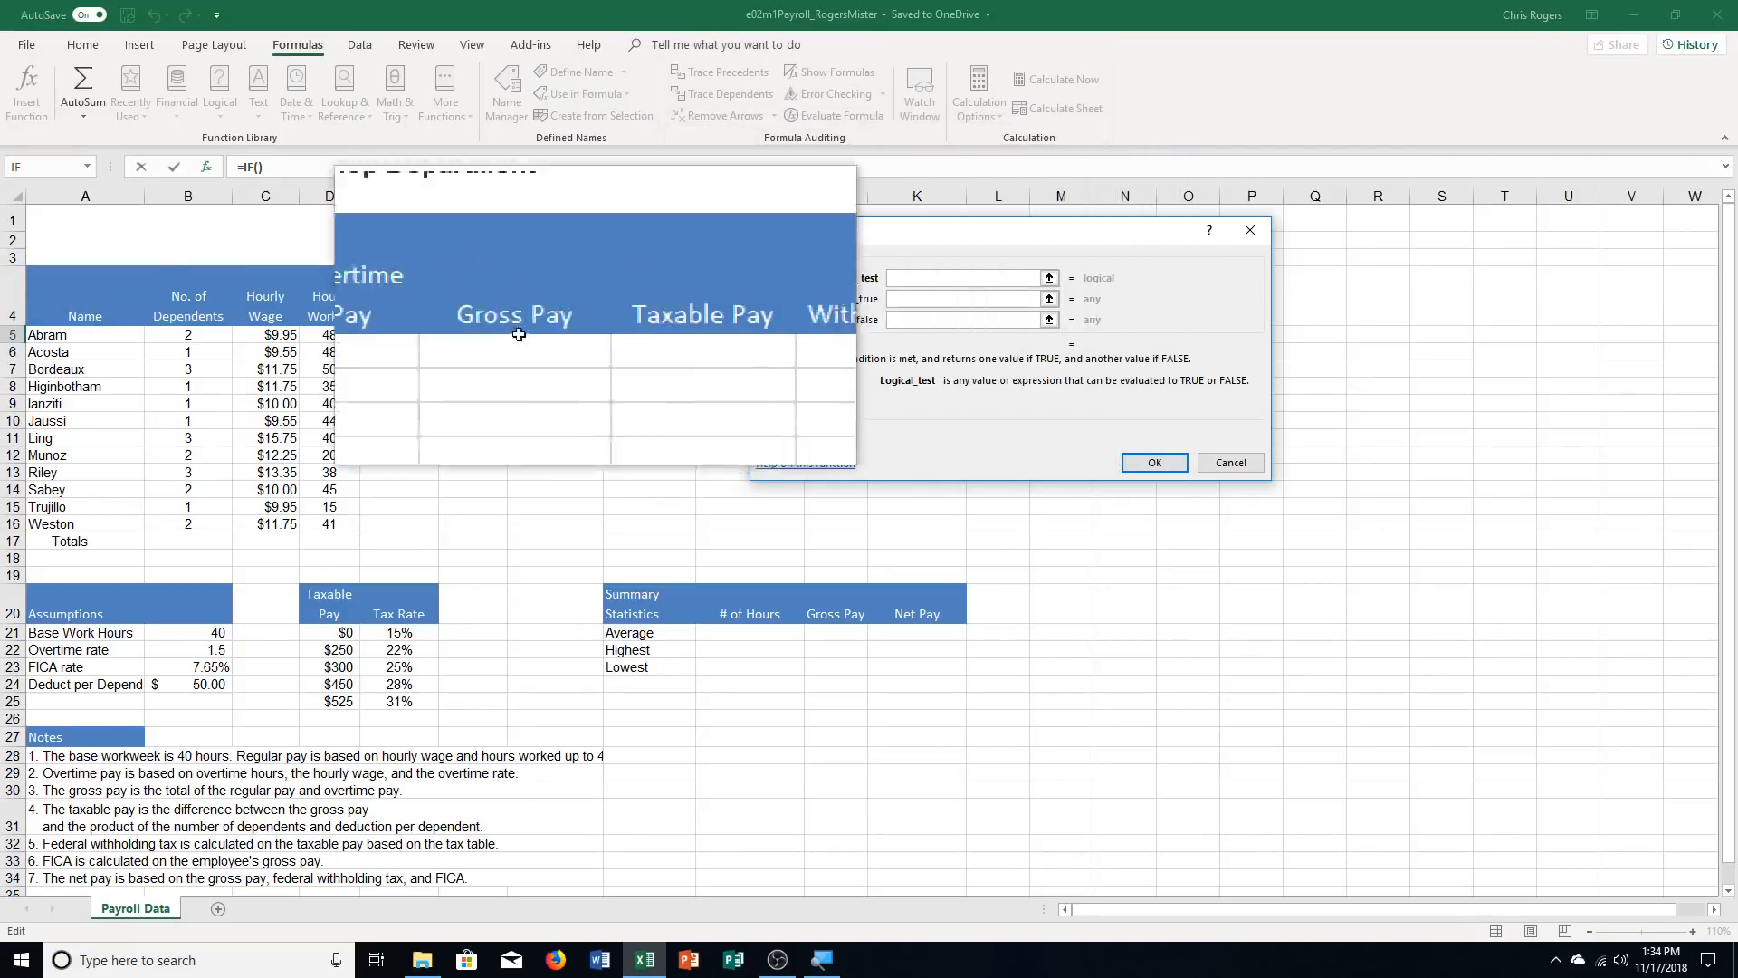
{"action": "left_click", "coordinate": [335, 335]}
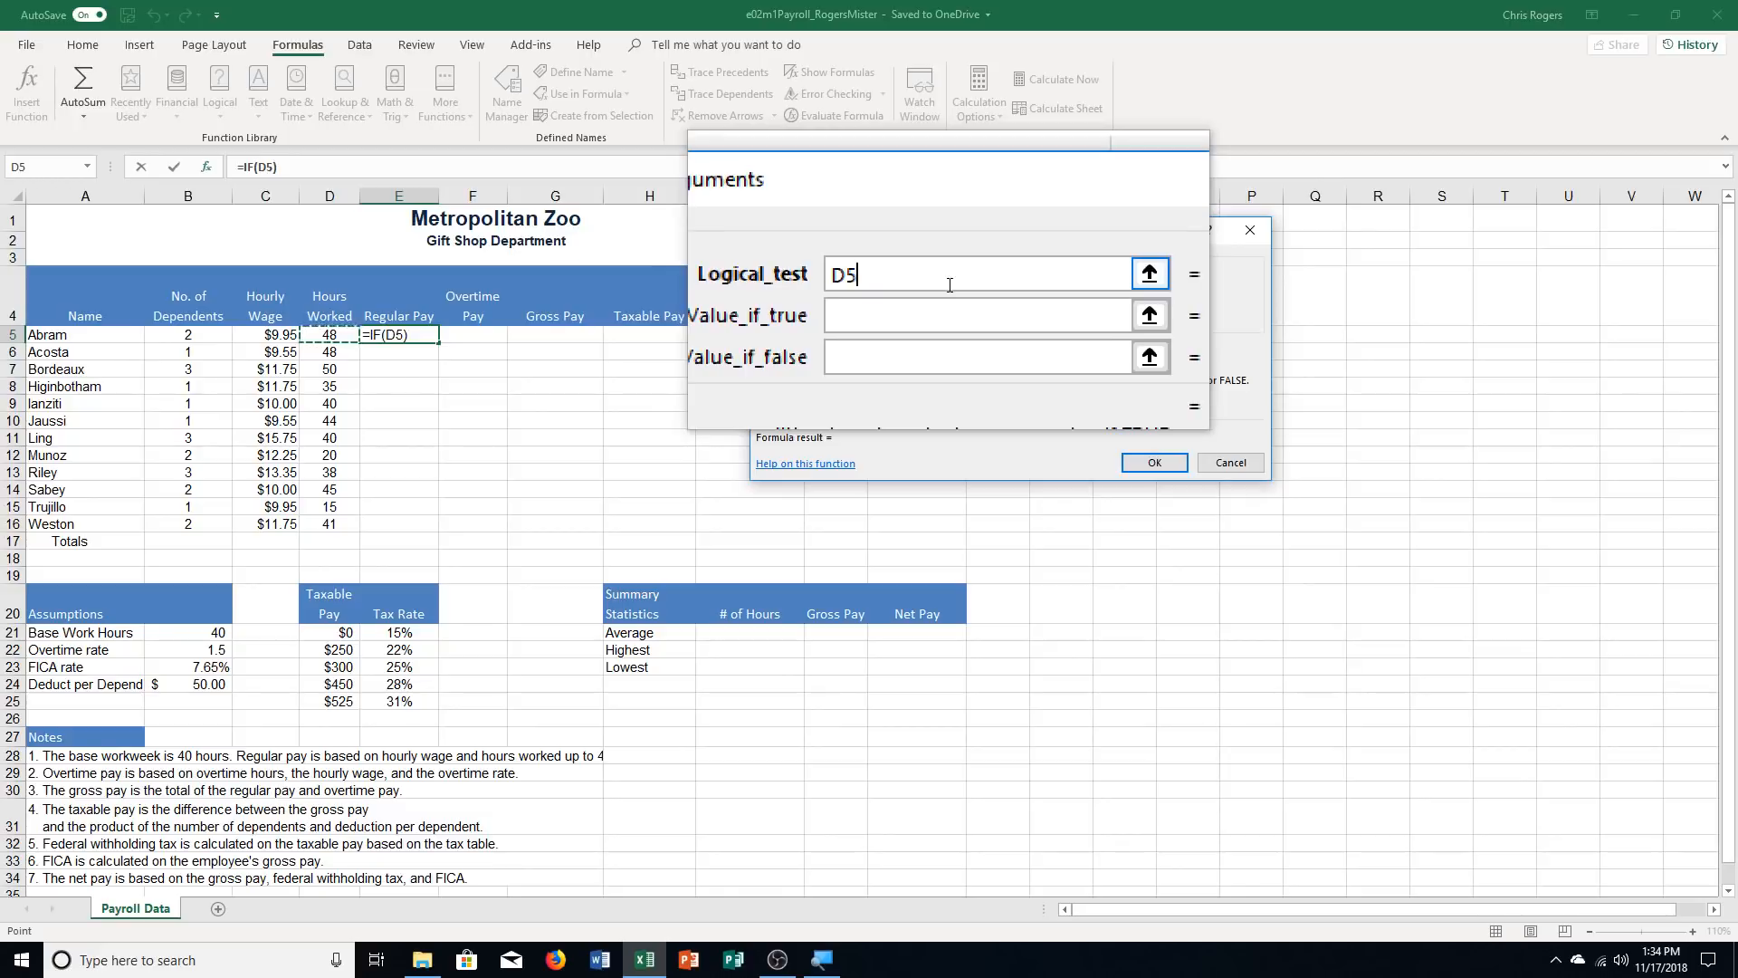
{"action": "type", "text": "<="}
{"action": "type", "text": "B"}
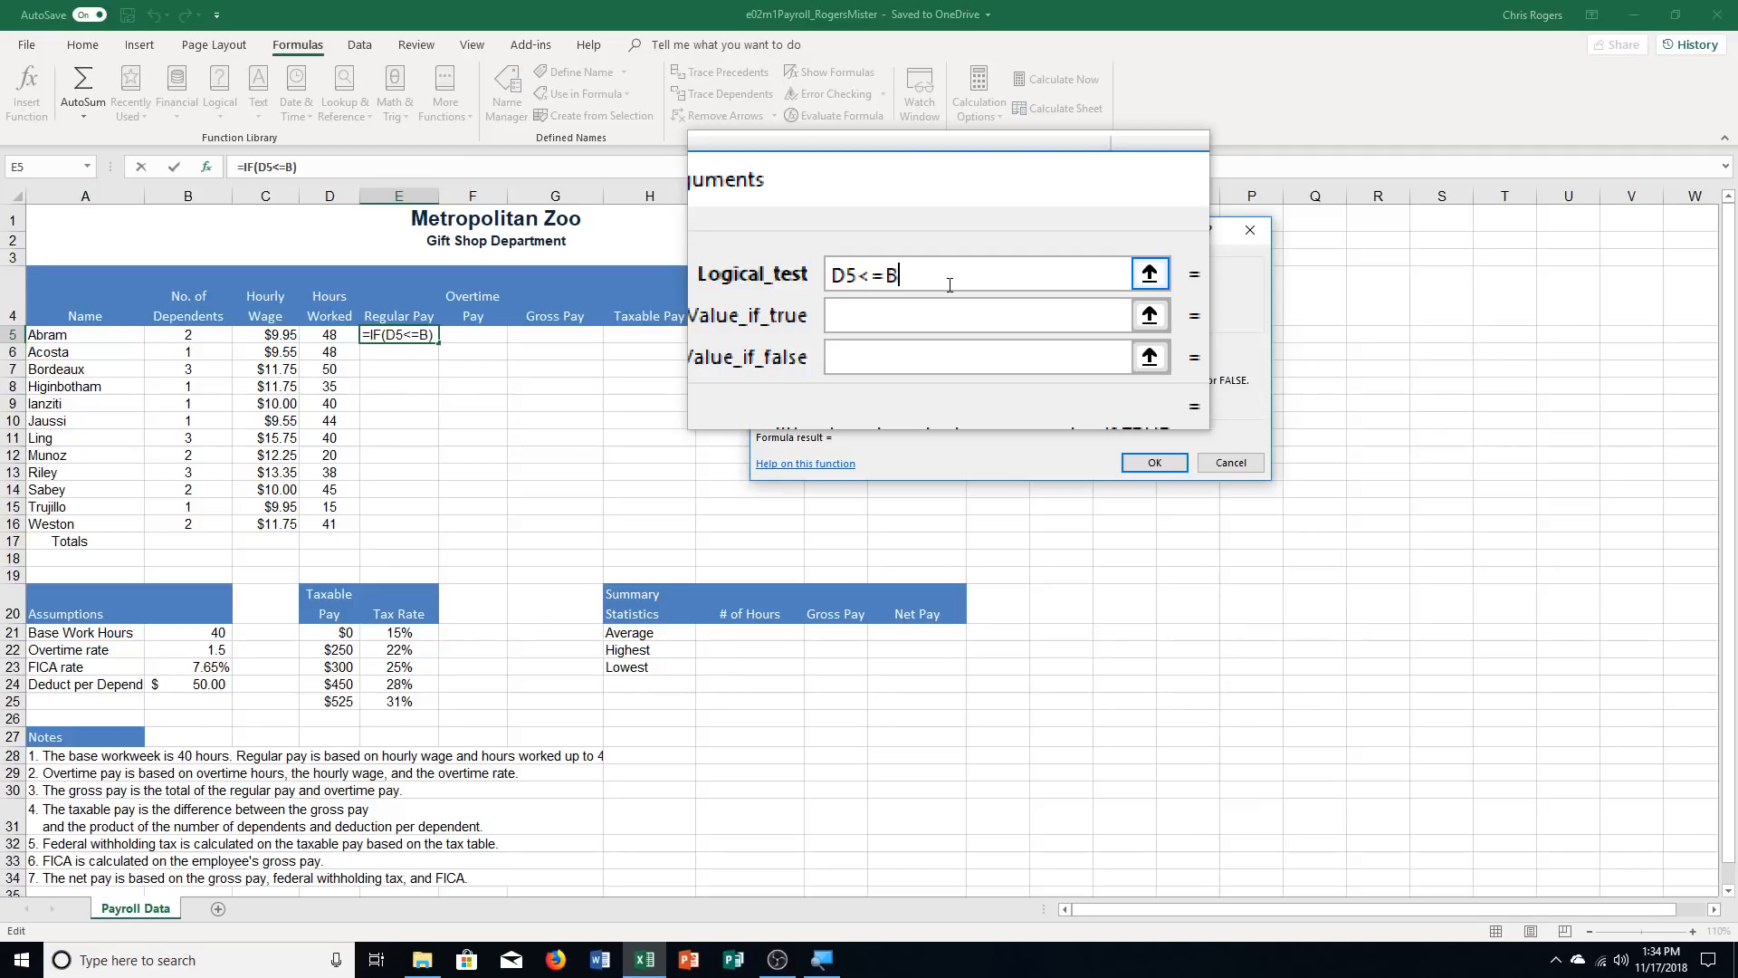
{"action": "type", "text": "$21"}
{"action": "key", "text": "F4"}
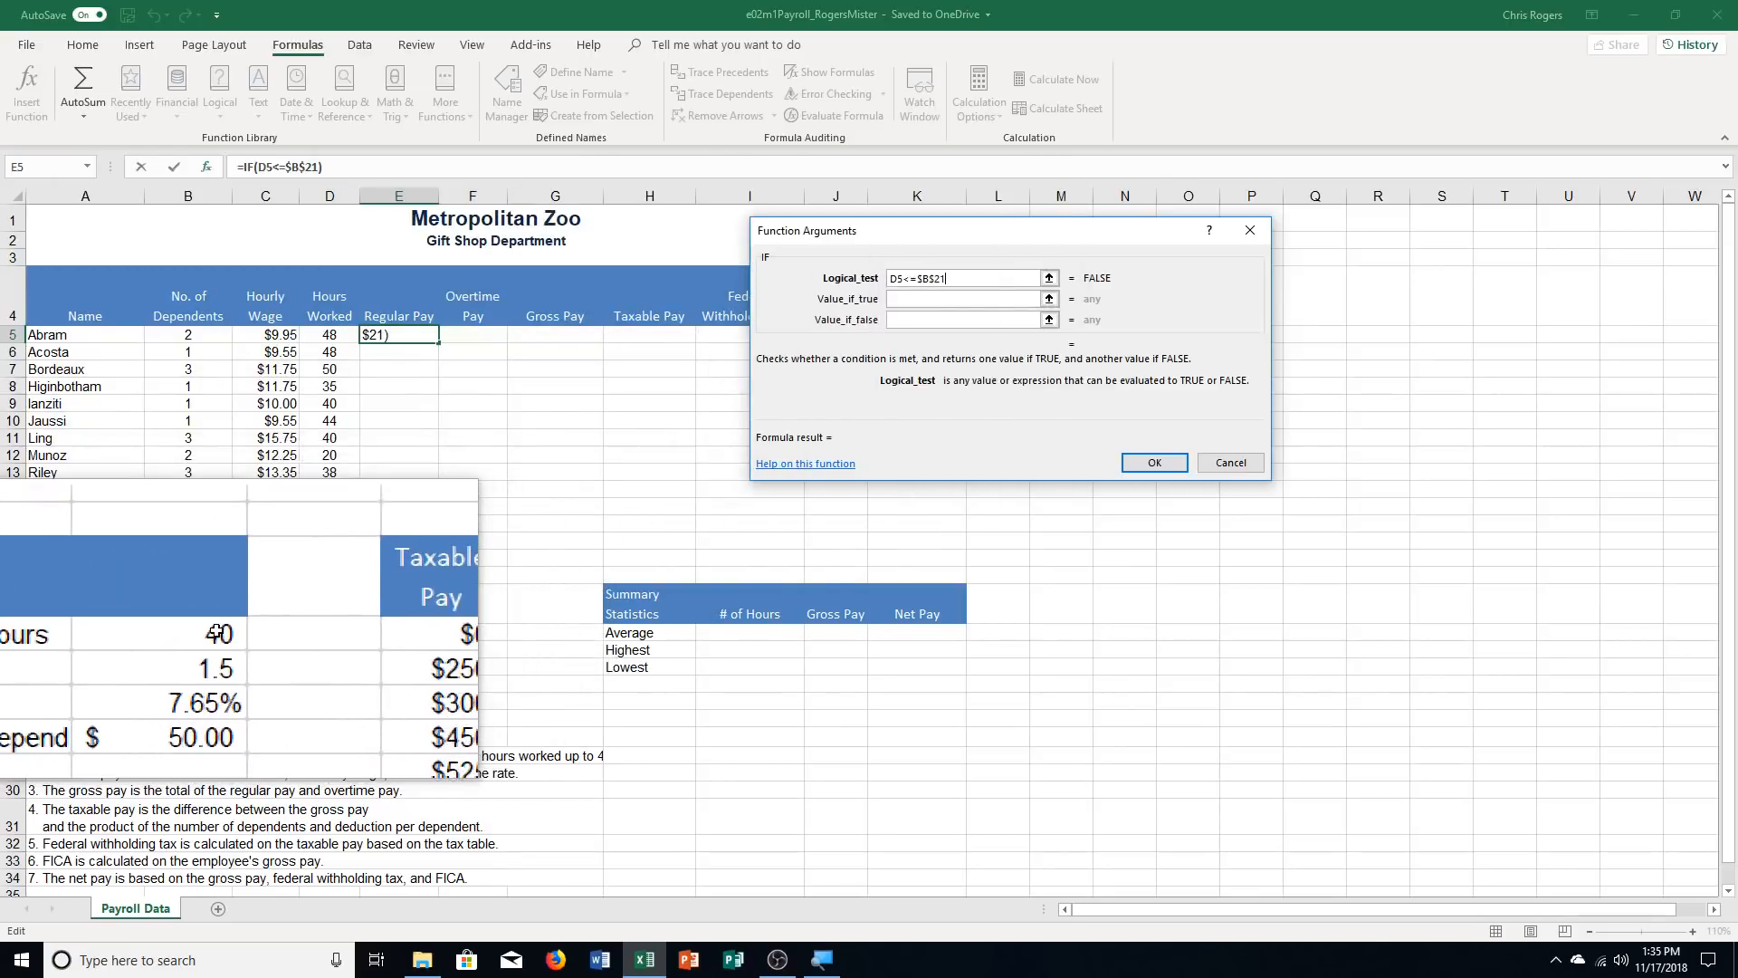
Set the Regular Pay IF function to return D5 if true and $B$21 if false
{"action": "left_click", "coordinate": [939, 301]}
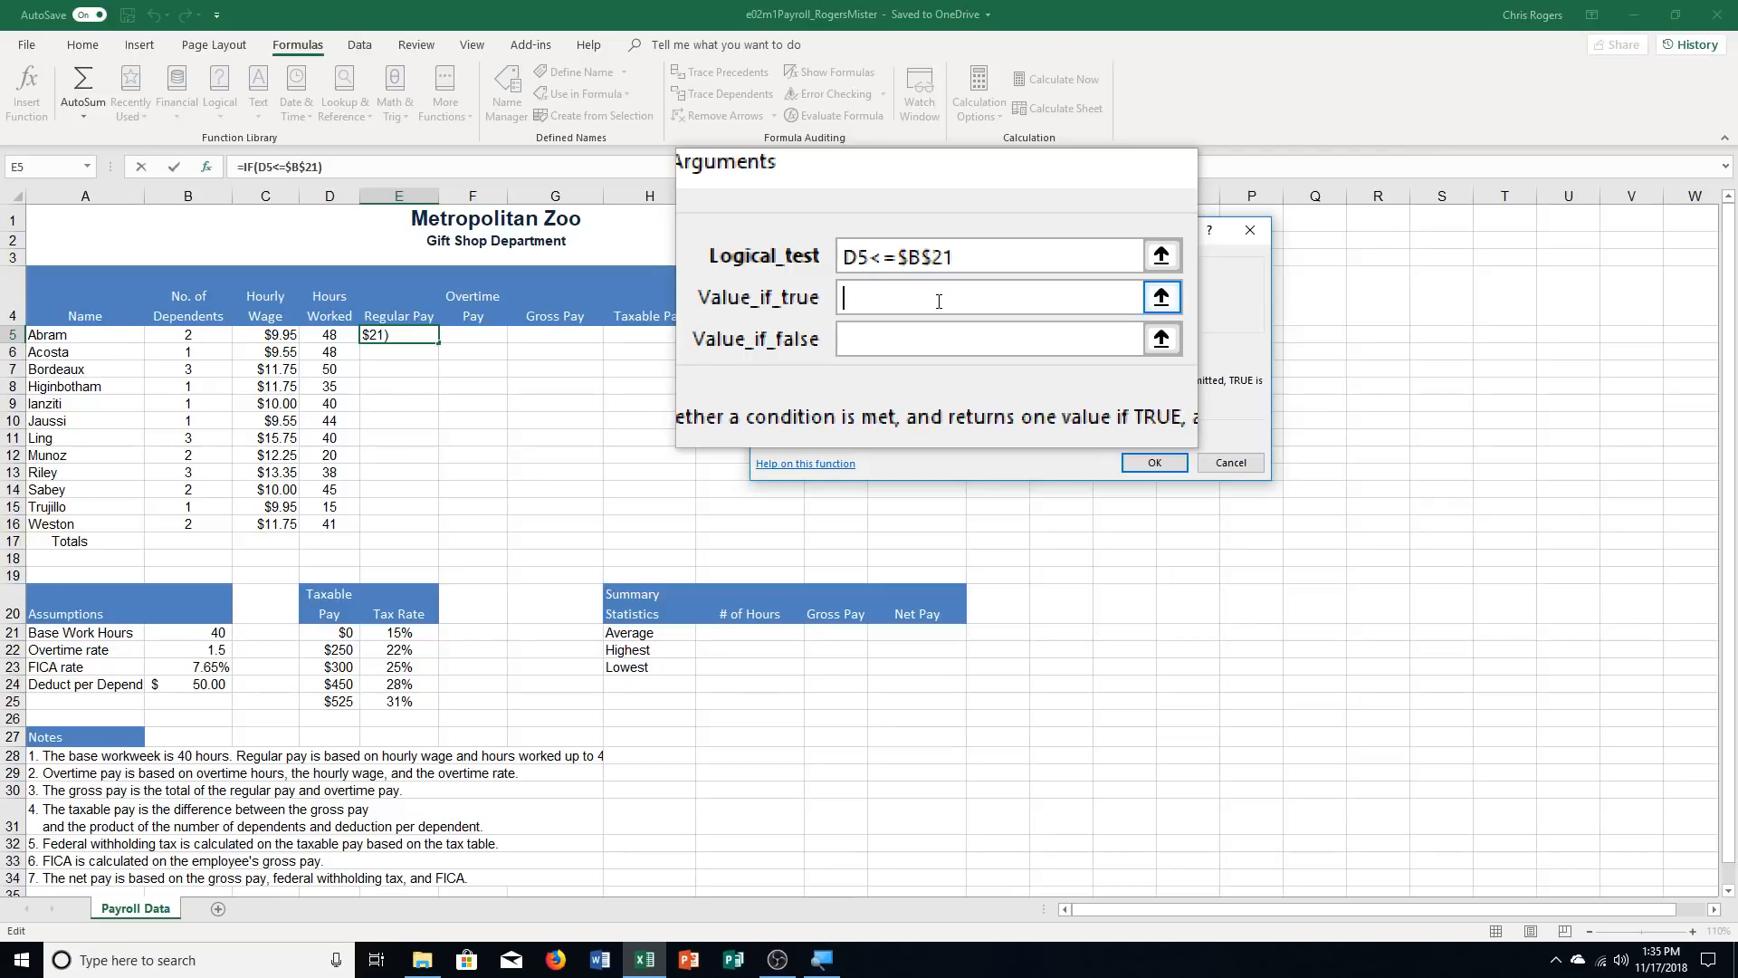
{"action": "type", "text": "D5"}
{"action": "left_click", "coordinate": [936, 338]}
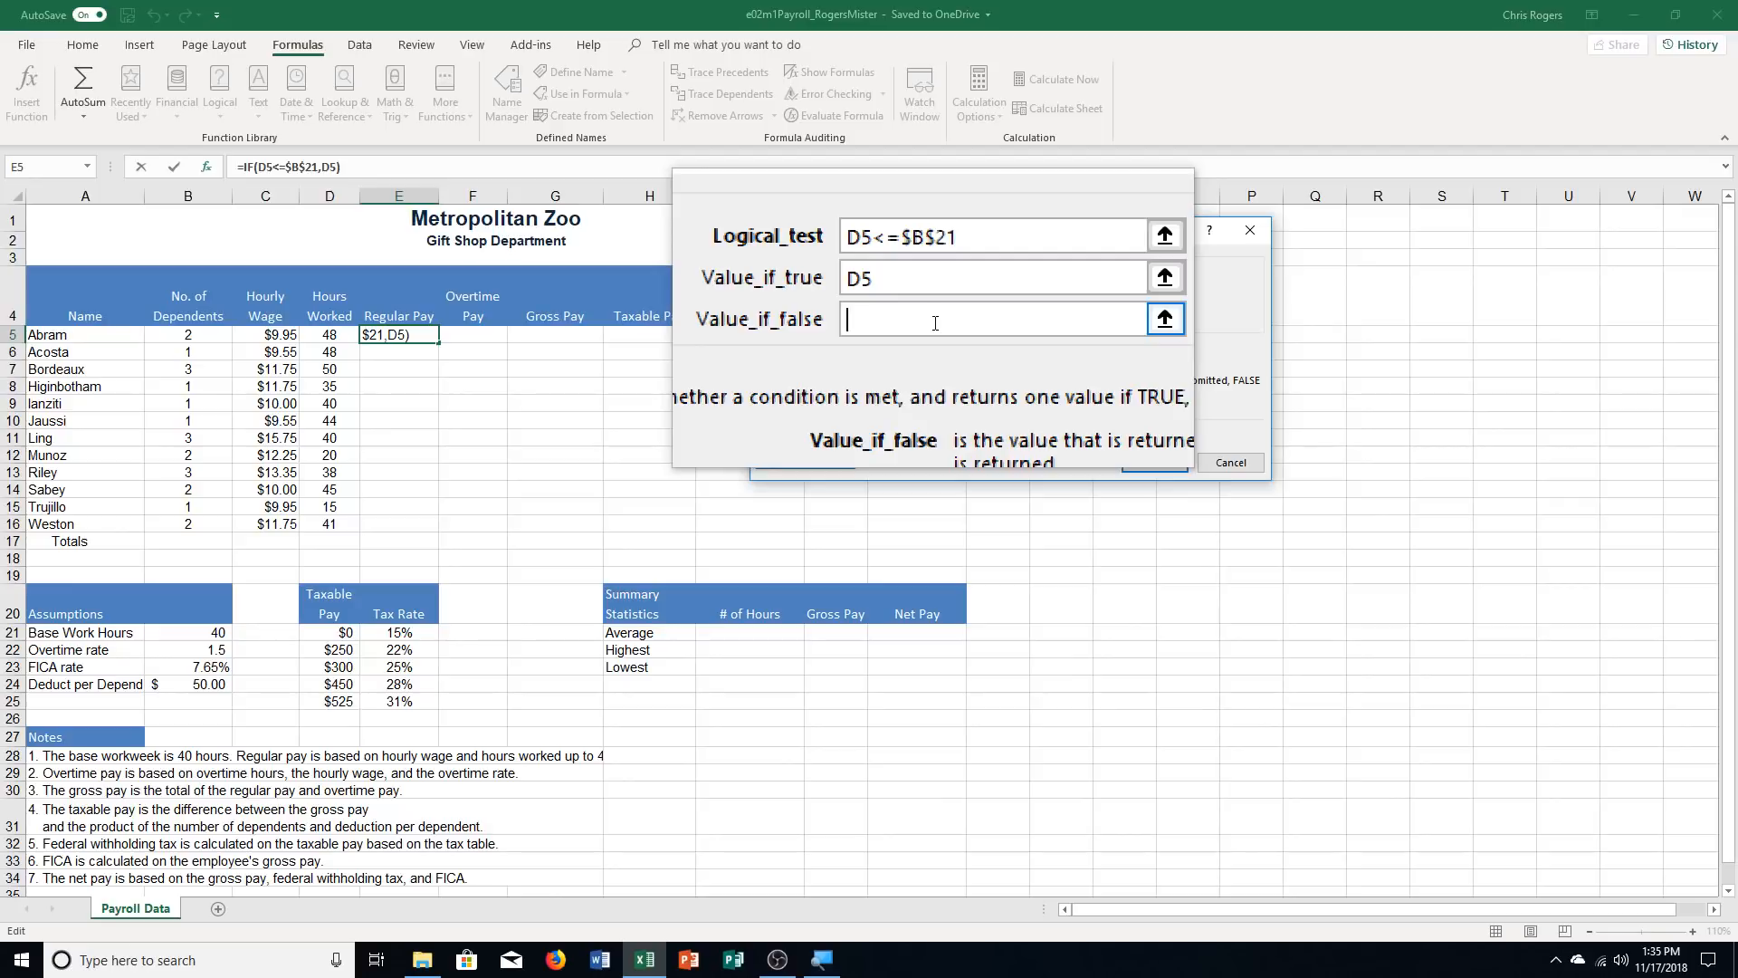
{"action": "type", "text": "B21"}
{"action": "key", "text": "F4"}
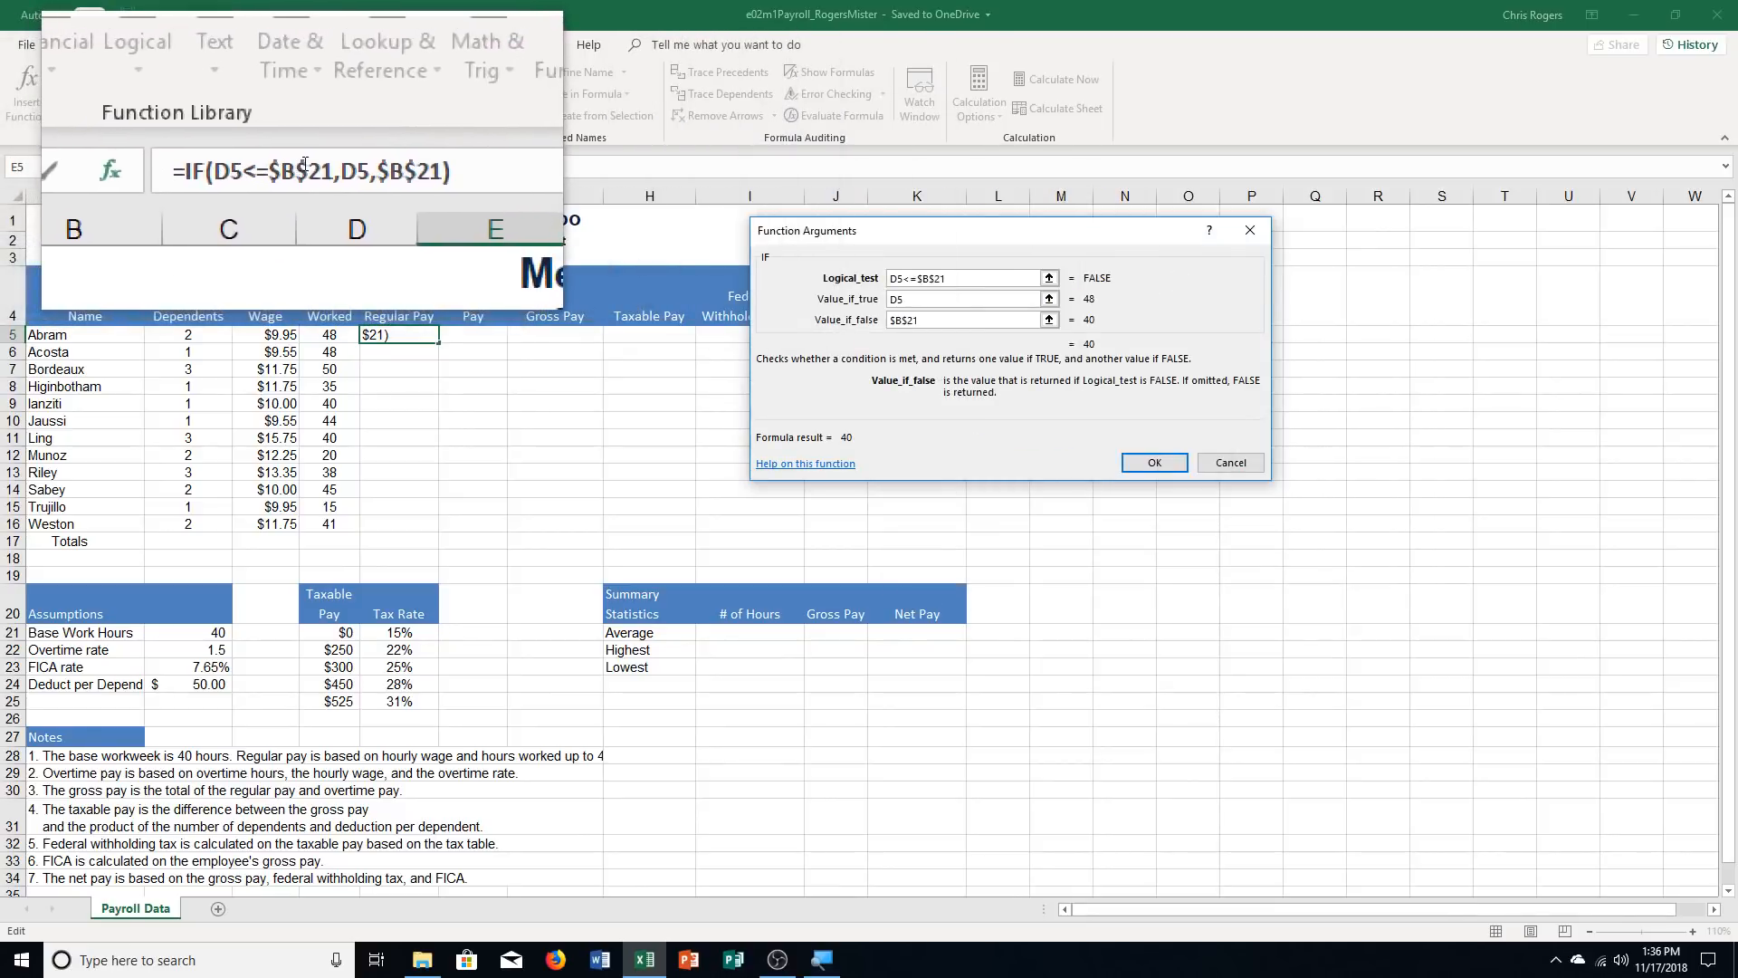
Multiply the IF function in E5 by C5 and copy the completed formula down through E16
{"action": "left_click", "coordinate": [382, 165]}
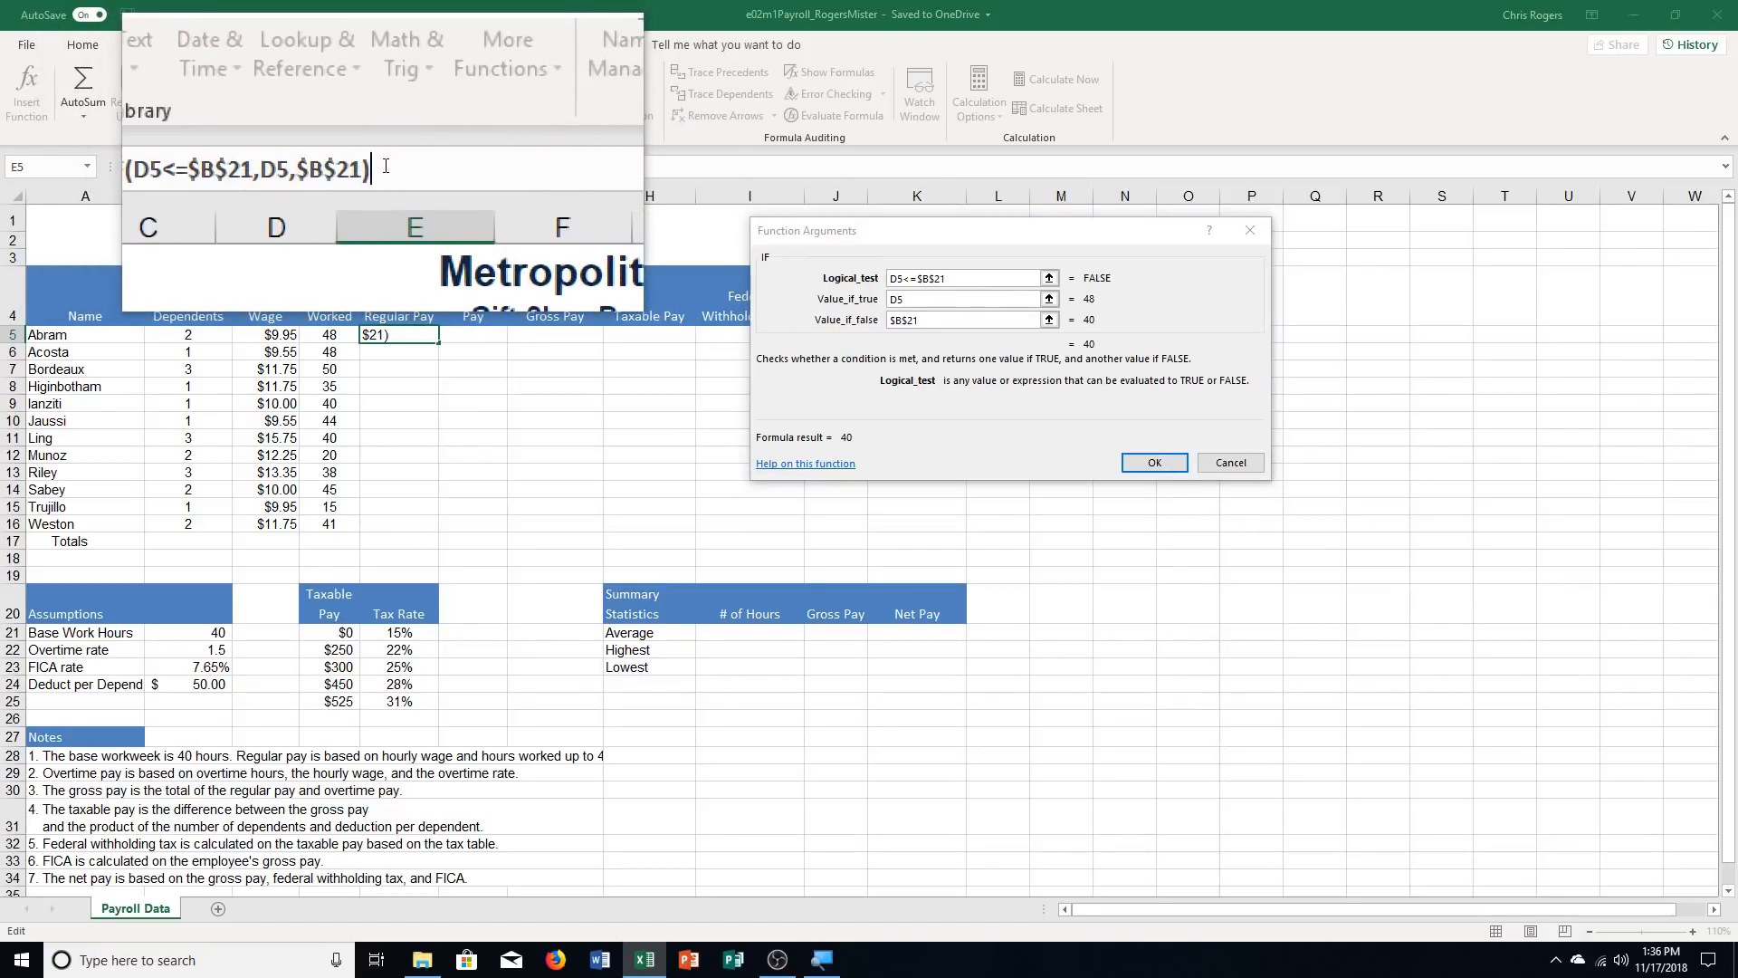
{"action": "type", "text": "*"}
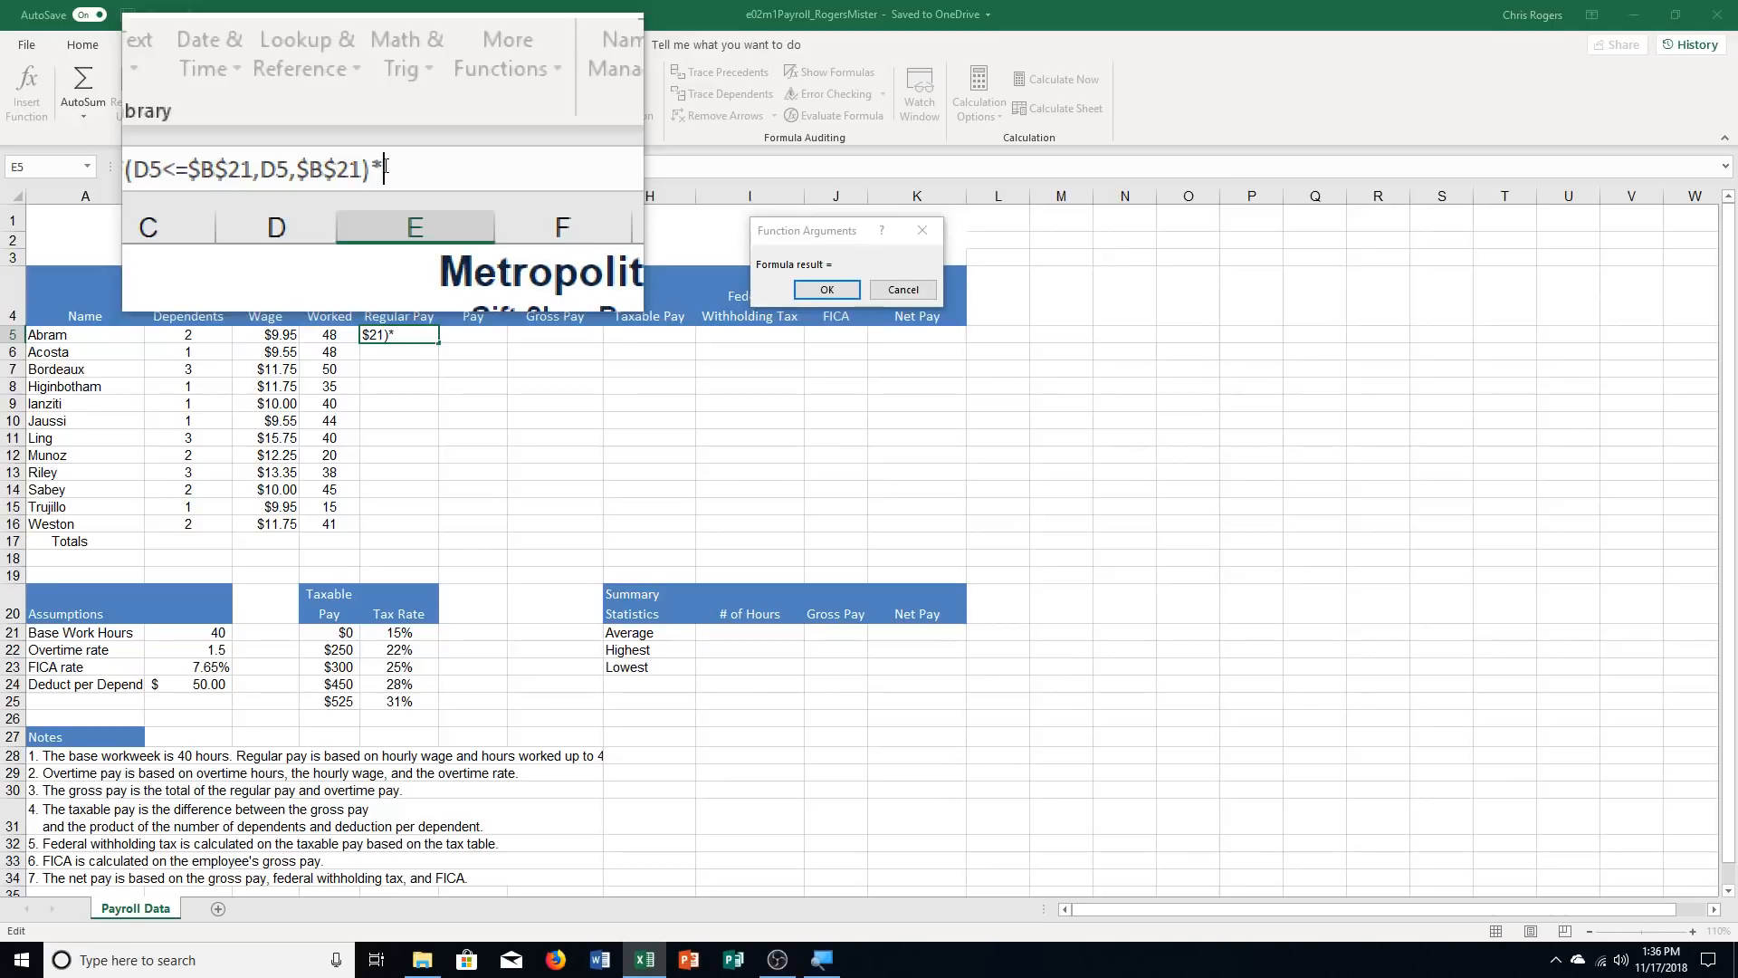
{"action": "type", "text": "C5"}
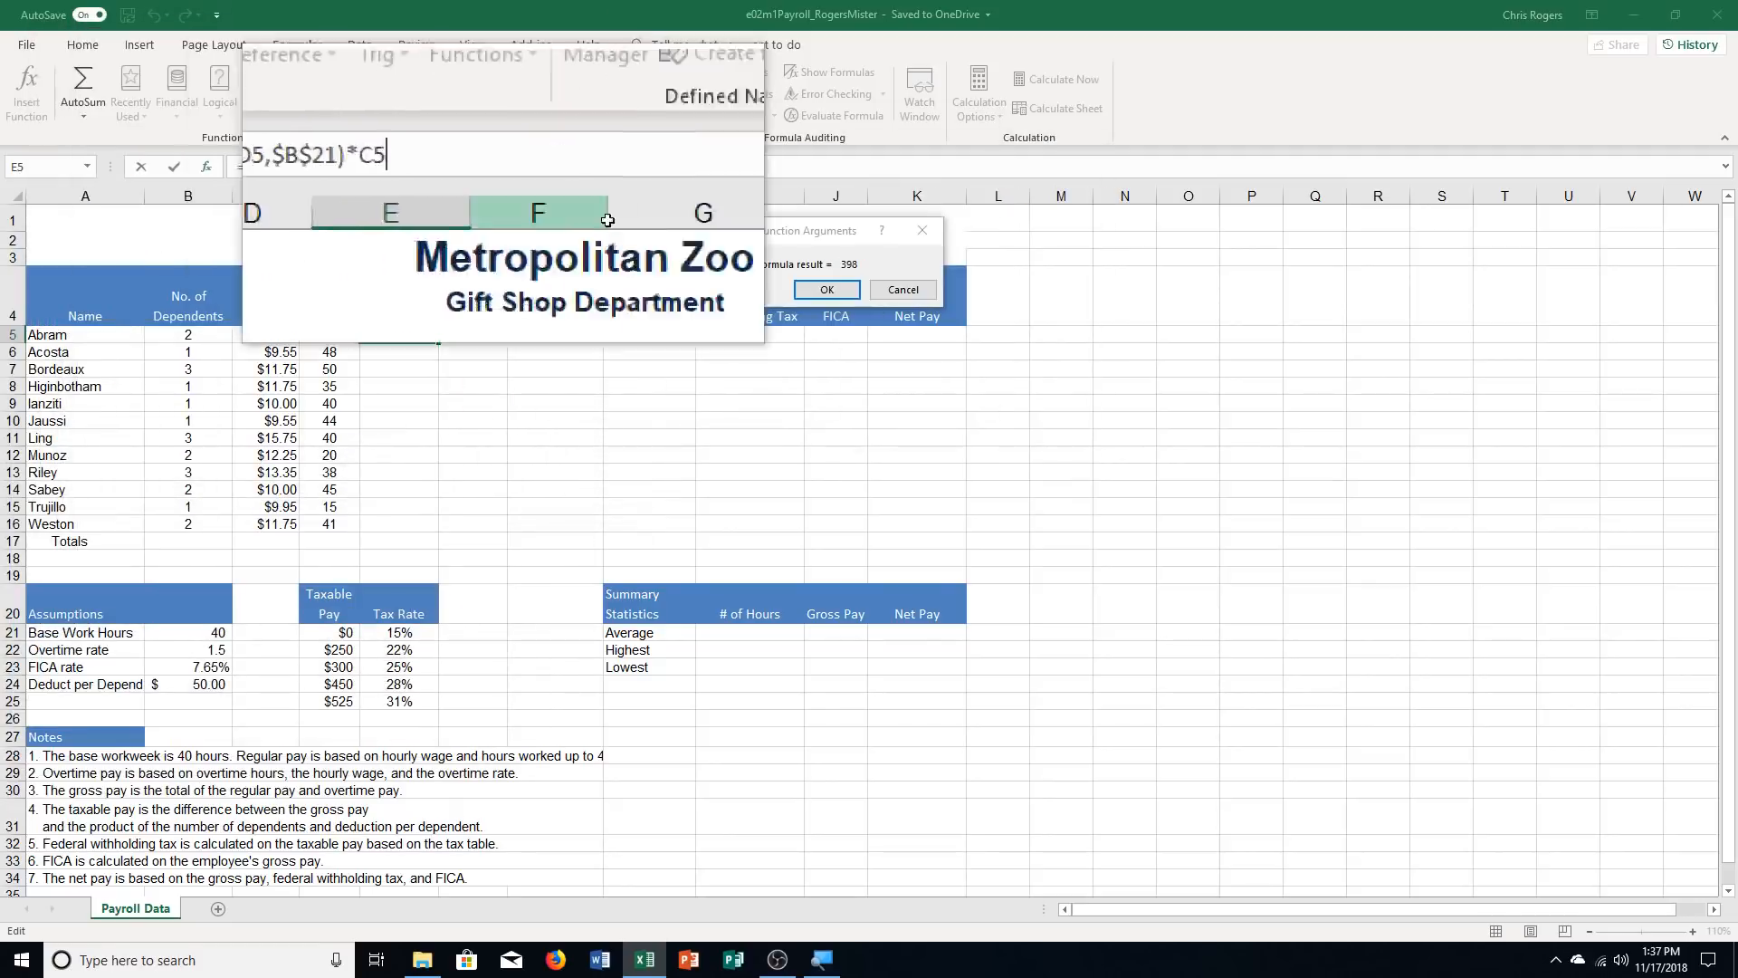
{"action": "left_click", "coordinate": [826, 292]}
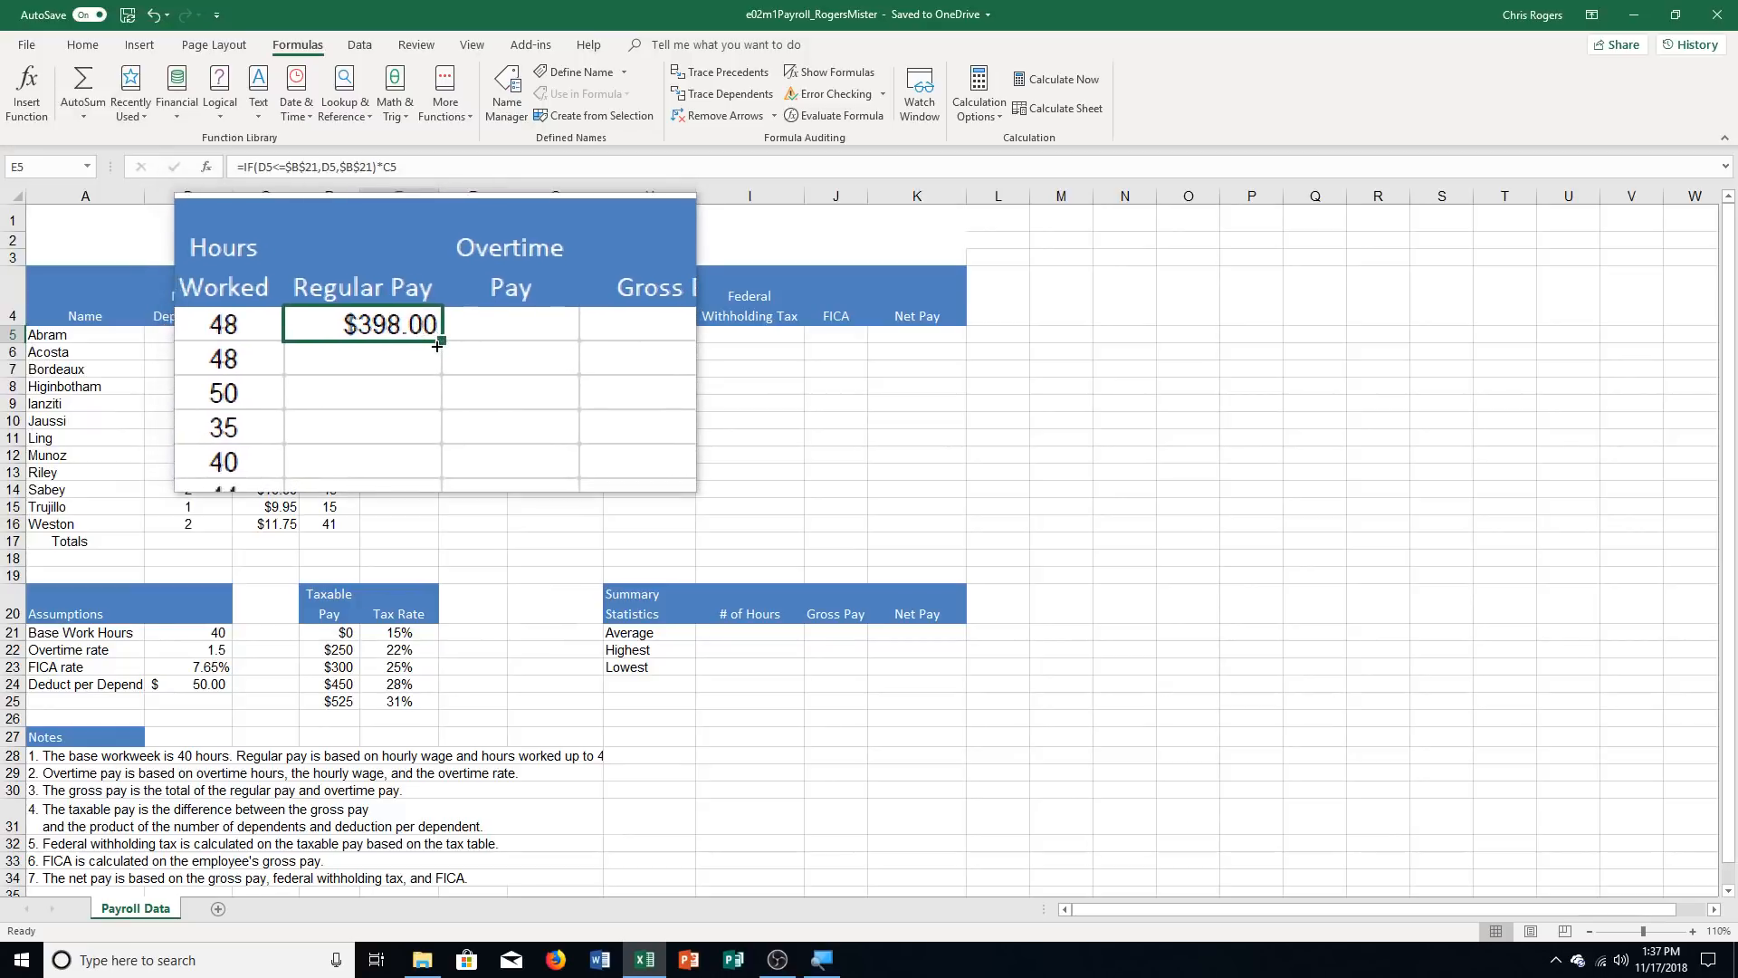
{"action": "left_click_drag", "start_coordinate": [437, 346], "coordinate": [430, 525]}
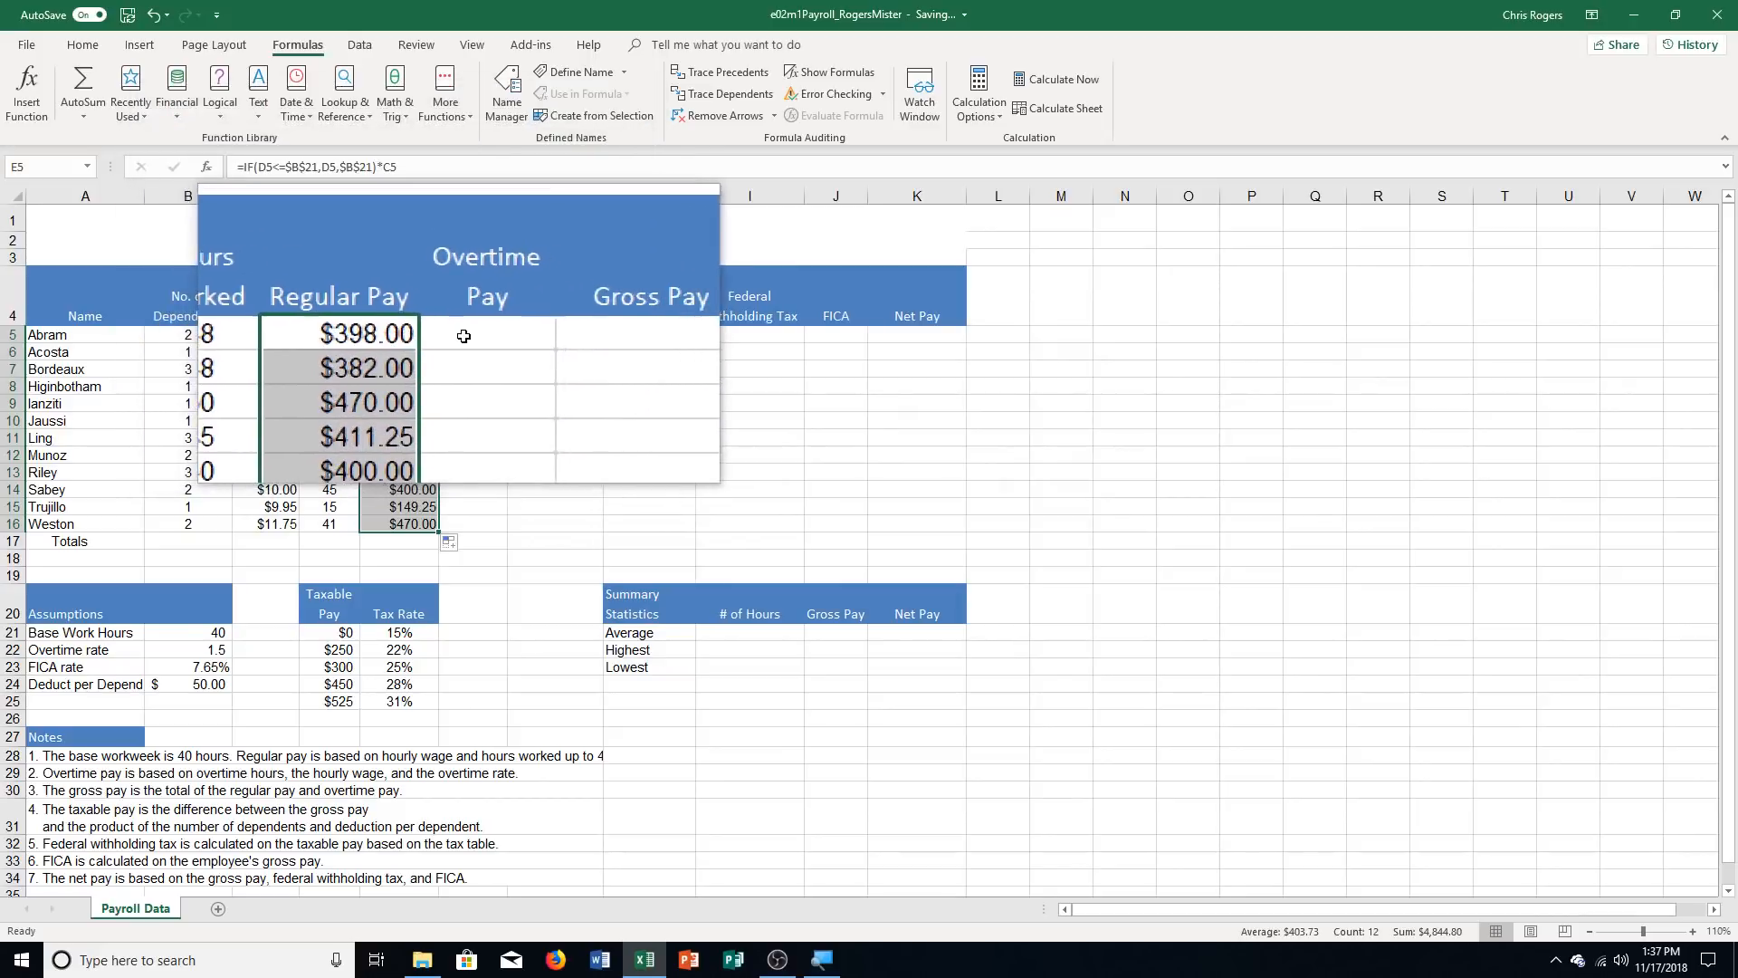
Insert an IF function in cell F5 for Overtime Pay with the logical test D5>$B$21
{"action": "left_click", "coordinate": [452, 344]}
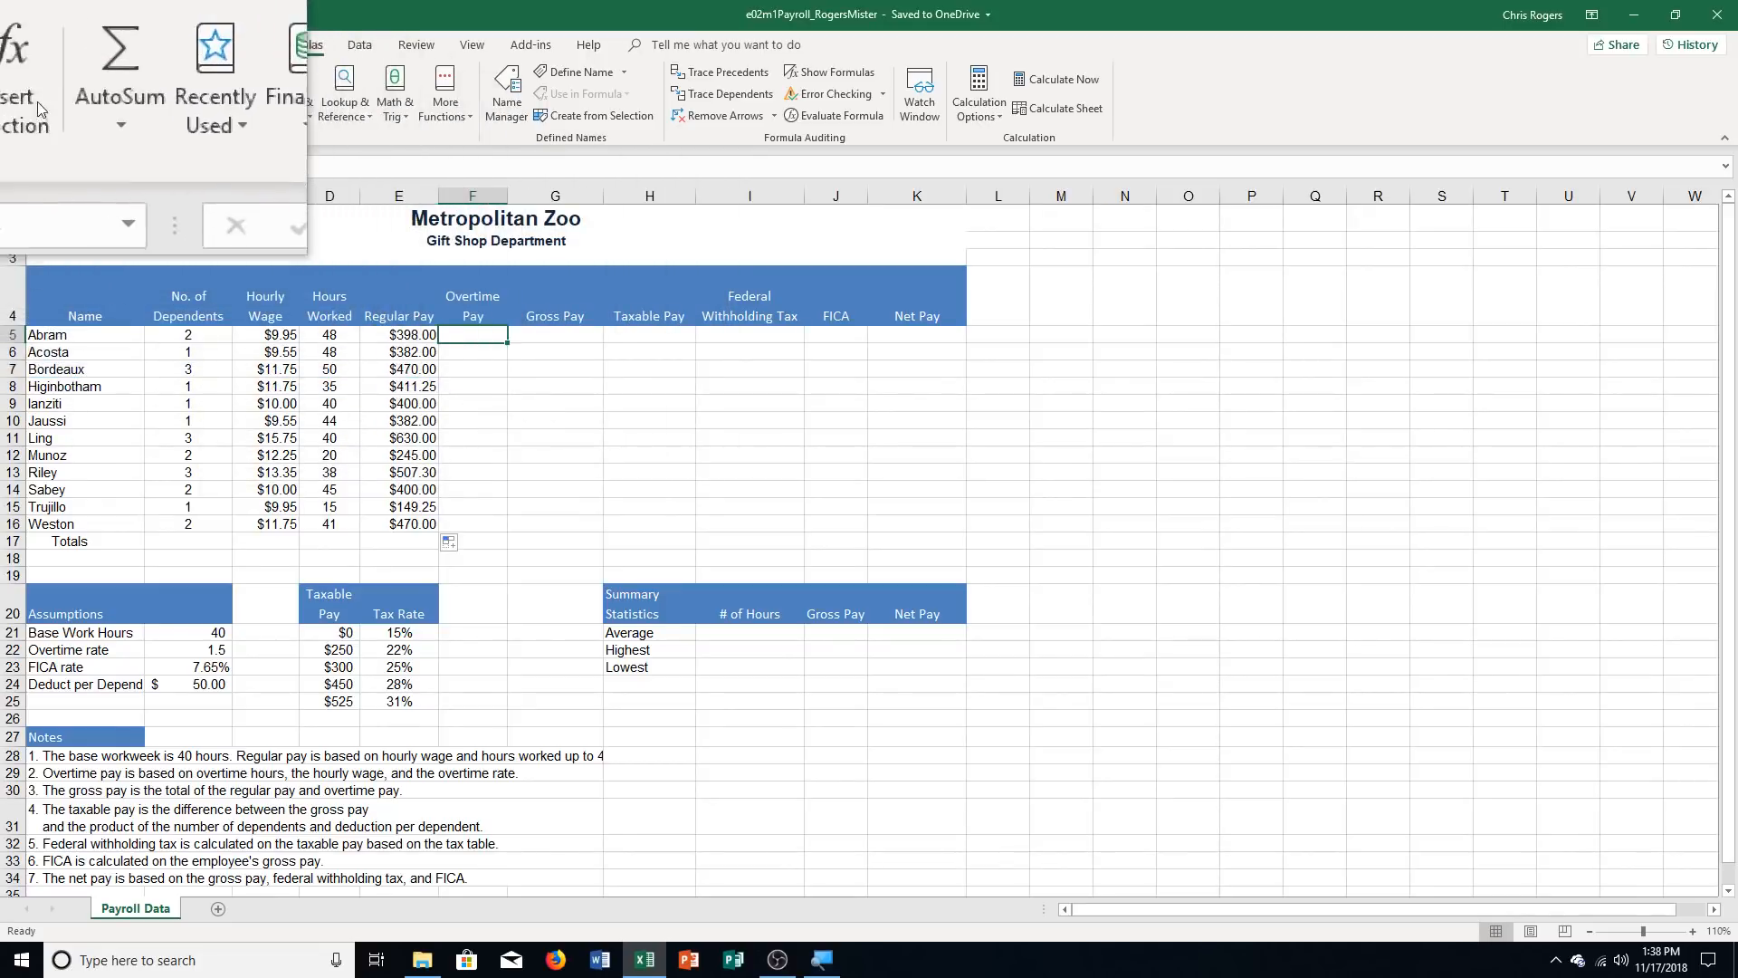
{"action": "left_click", "coordinate": [36, 102]}
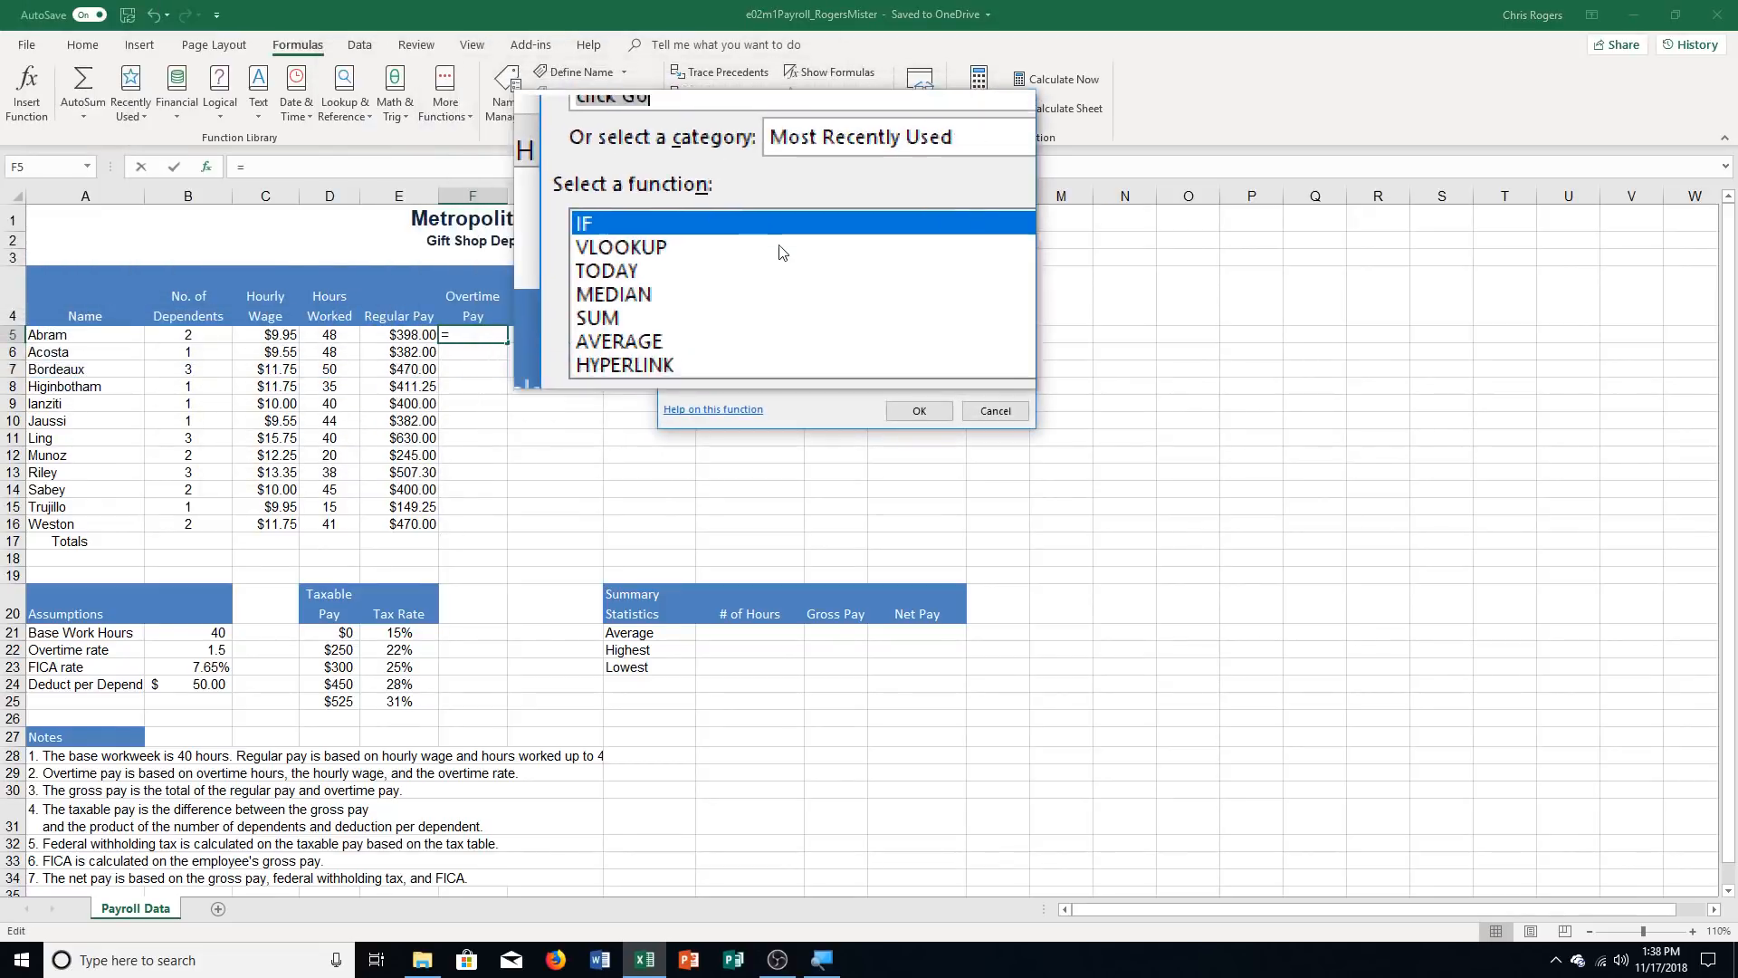
{"action": "double_click", "coordinate": [770, 234]}
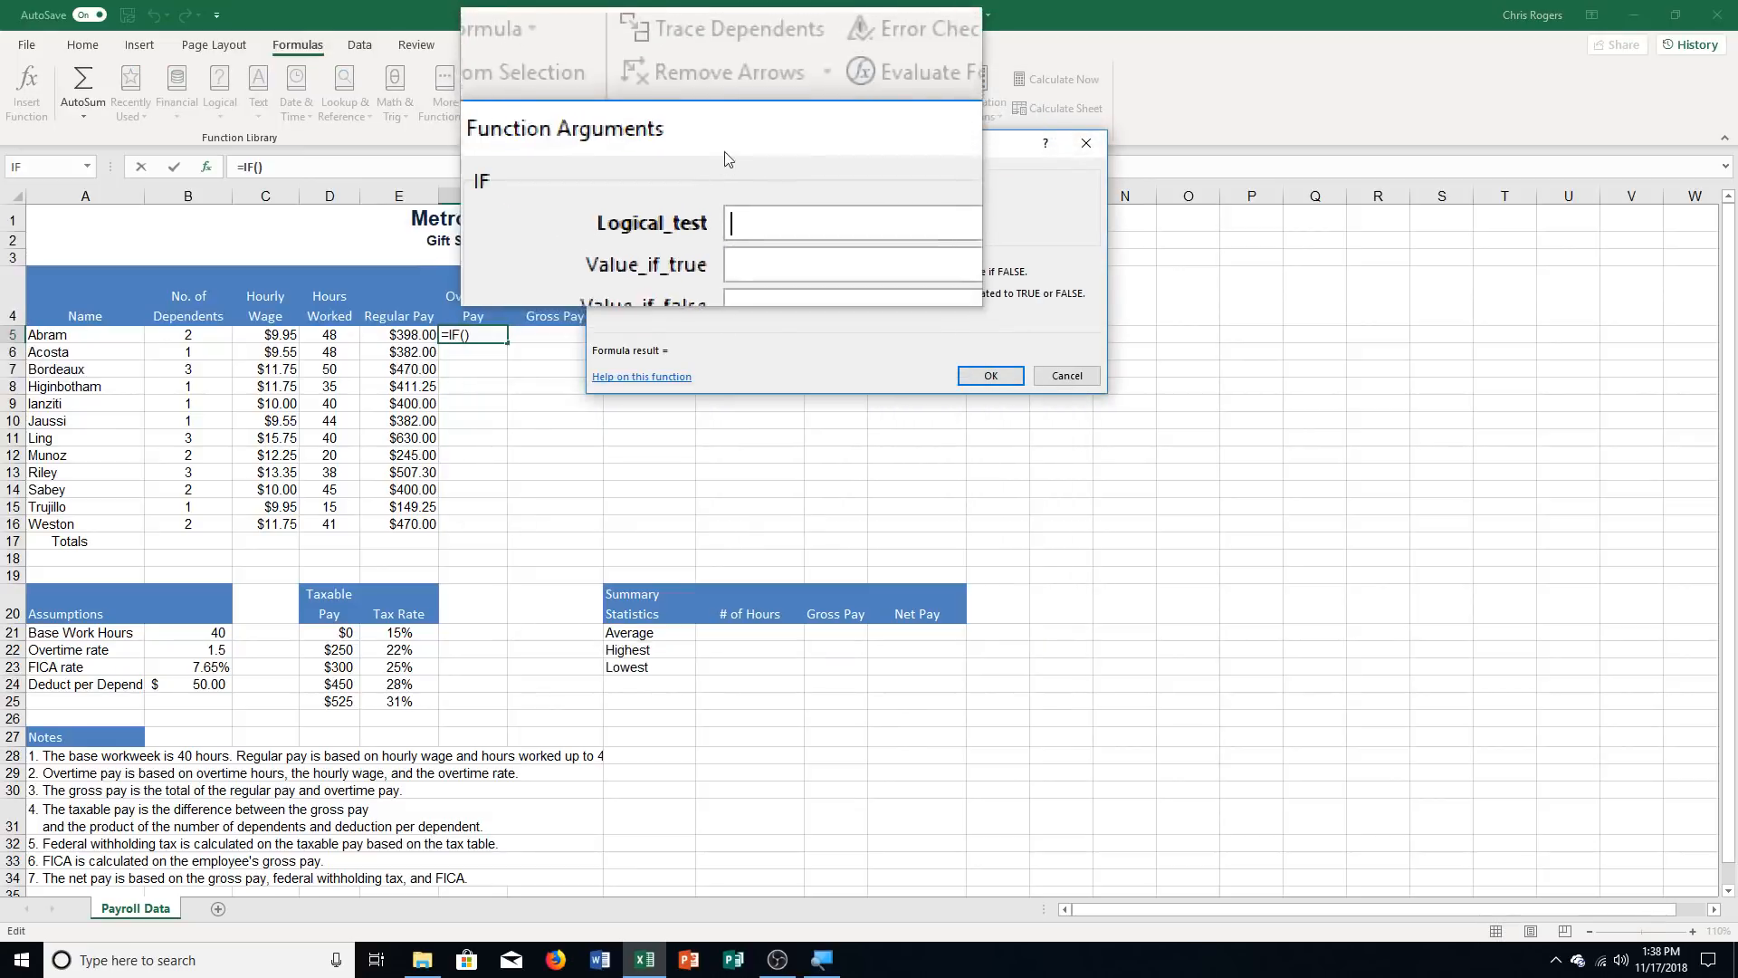
{"action": "left_click_drag", "start_coordinate": [724, 149], "coordinate": [733, 290]}
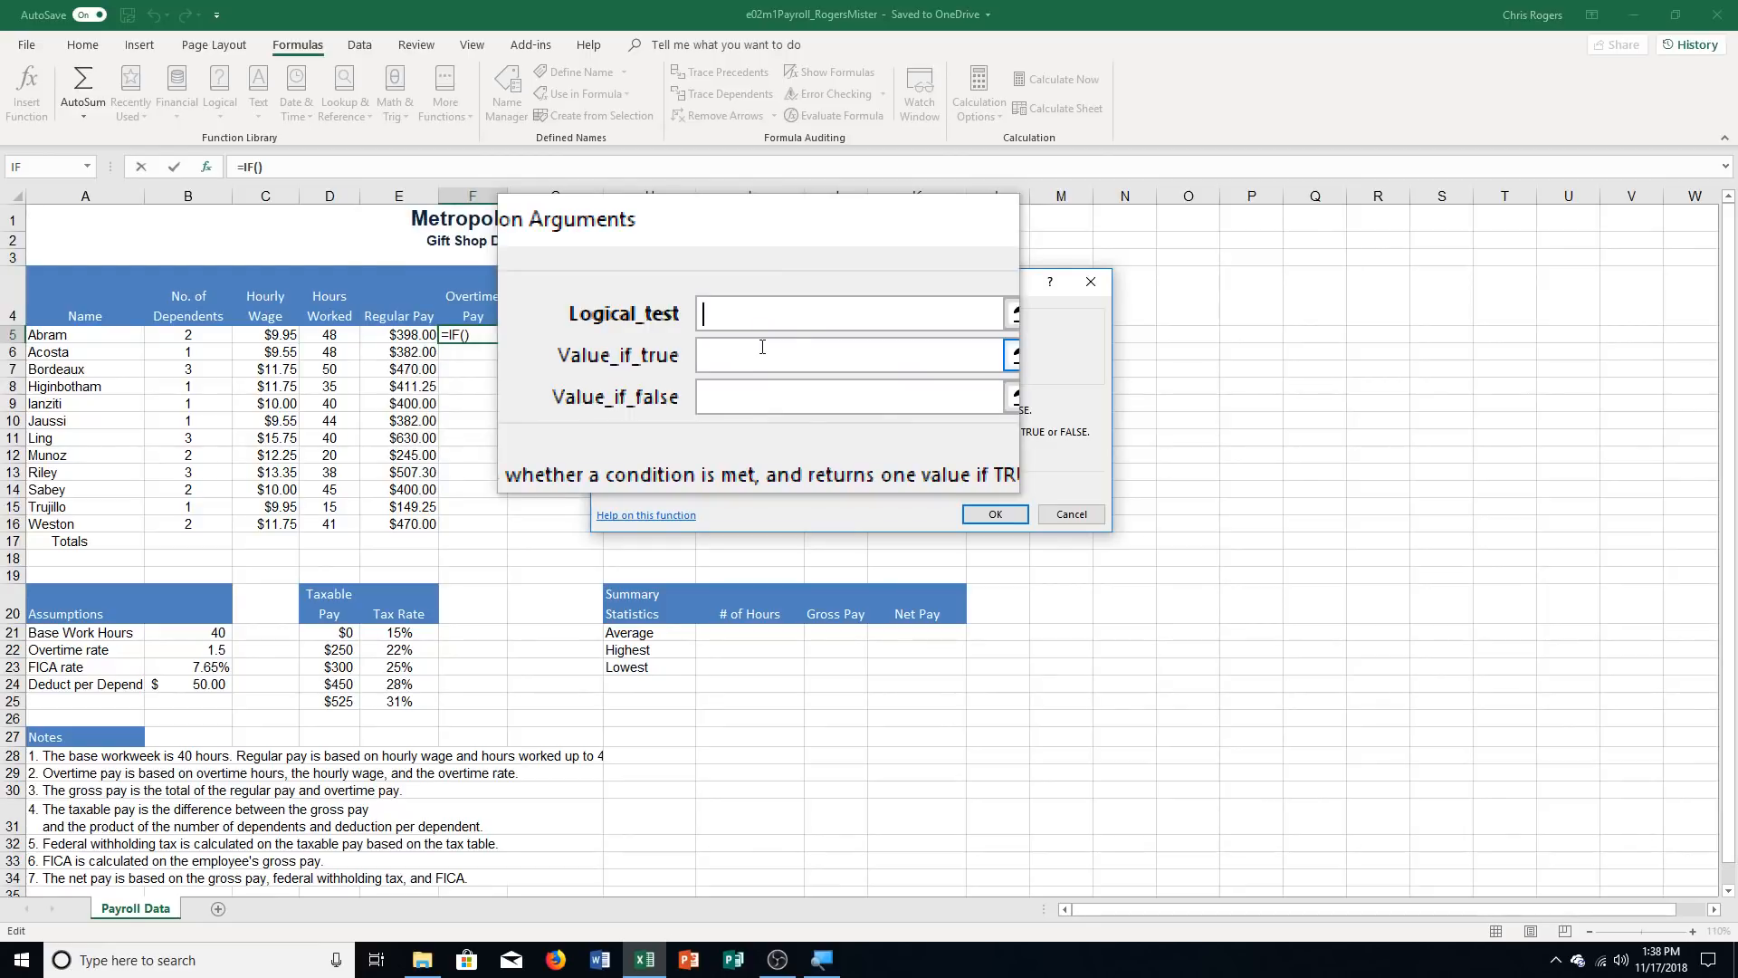
{"action": "type", "text": "D5>B21"}
{"action": "key", "text": "F4"}
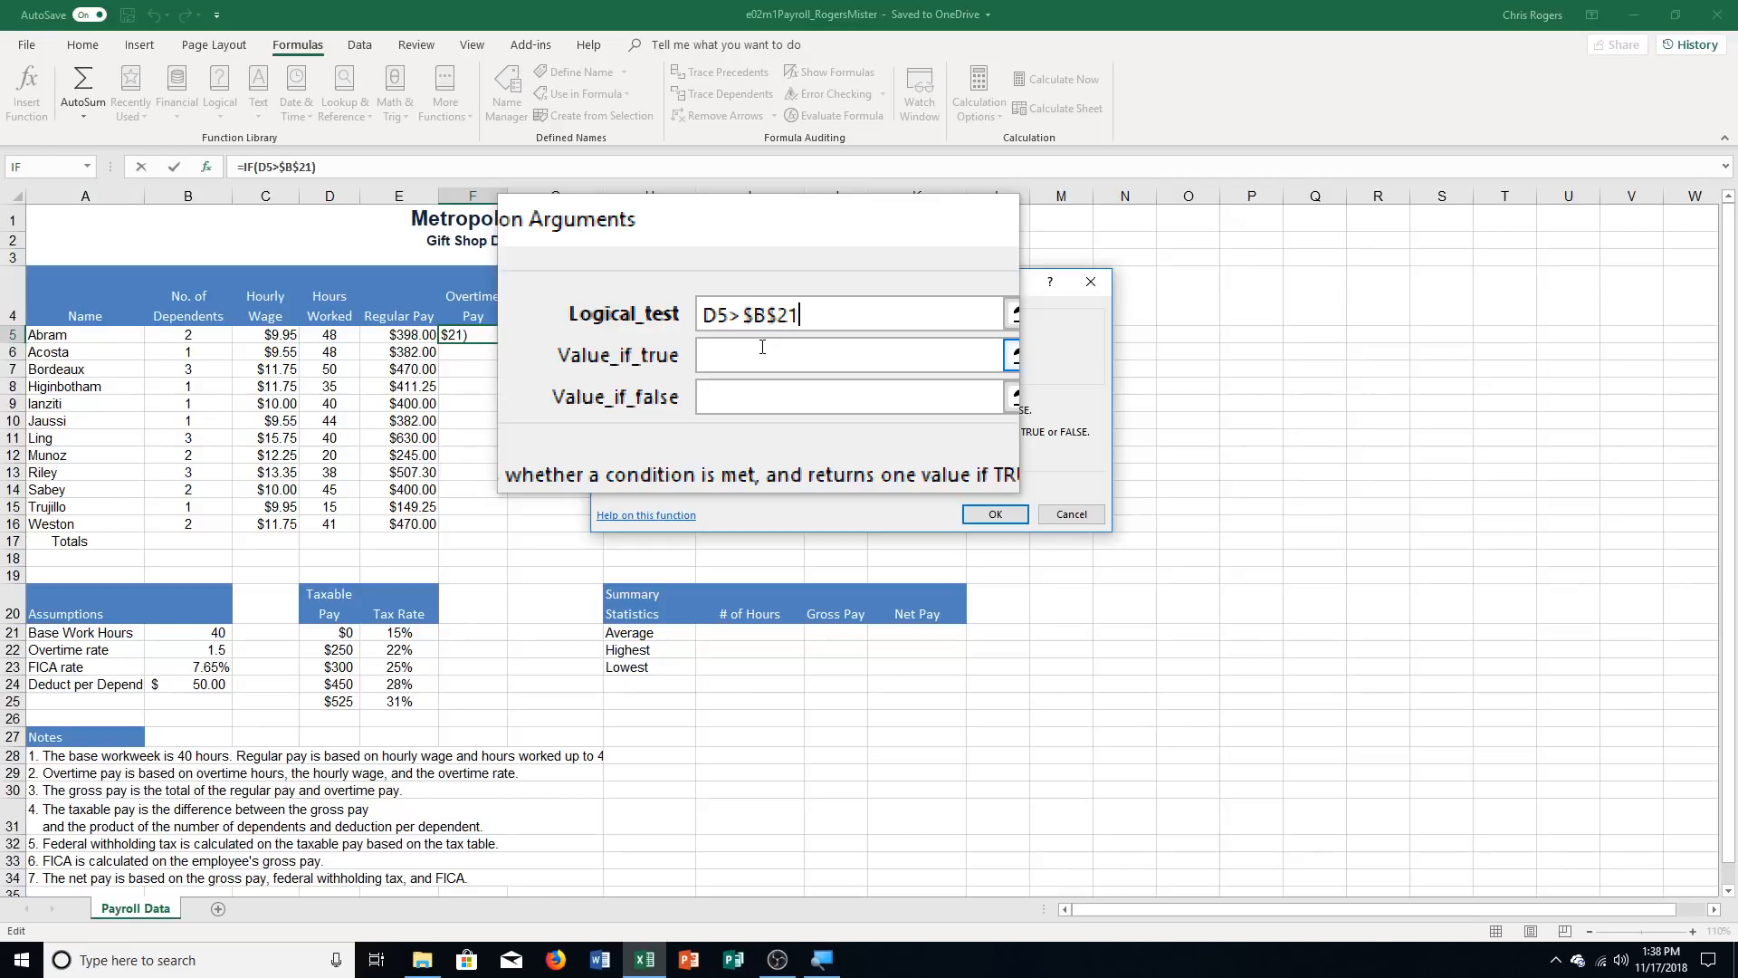
Set the Overtime Pay IF function to return (D5-$B$21)*C5*$B$22 if true and 0 if false
{"action": "left_click", "coordinate": [762, 349]}
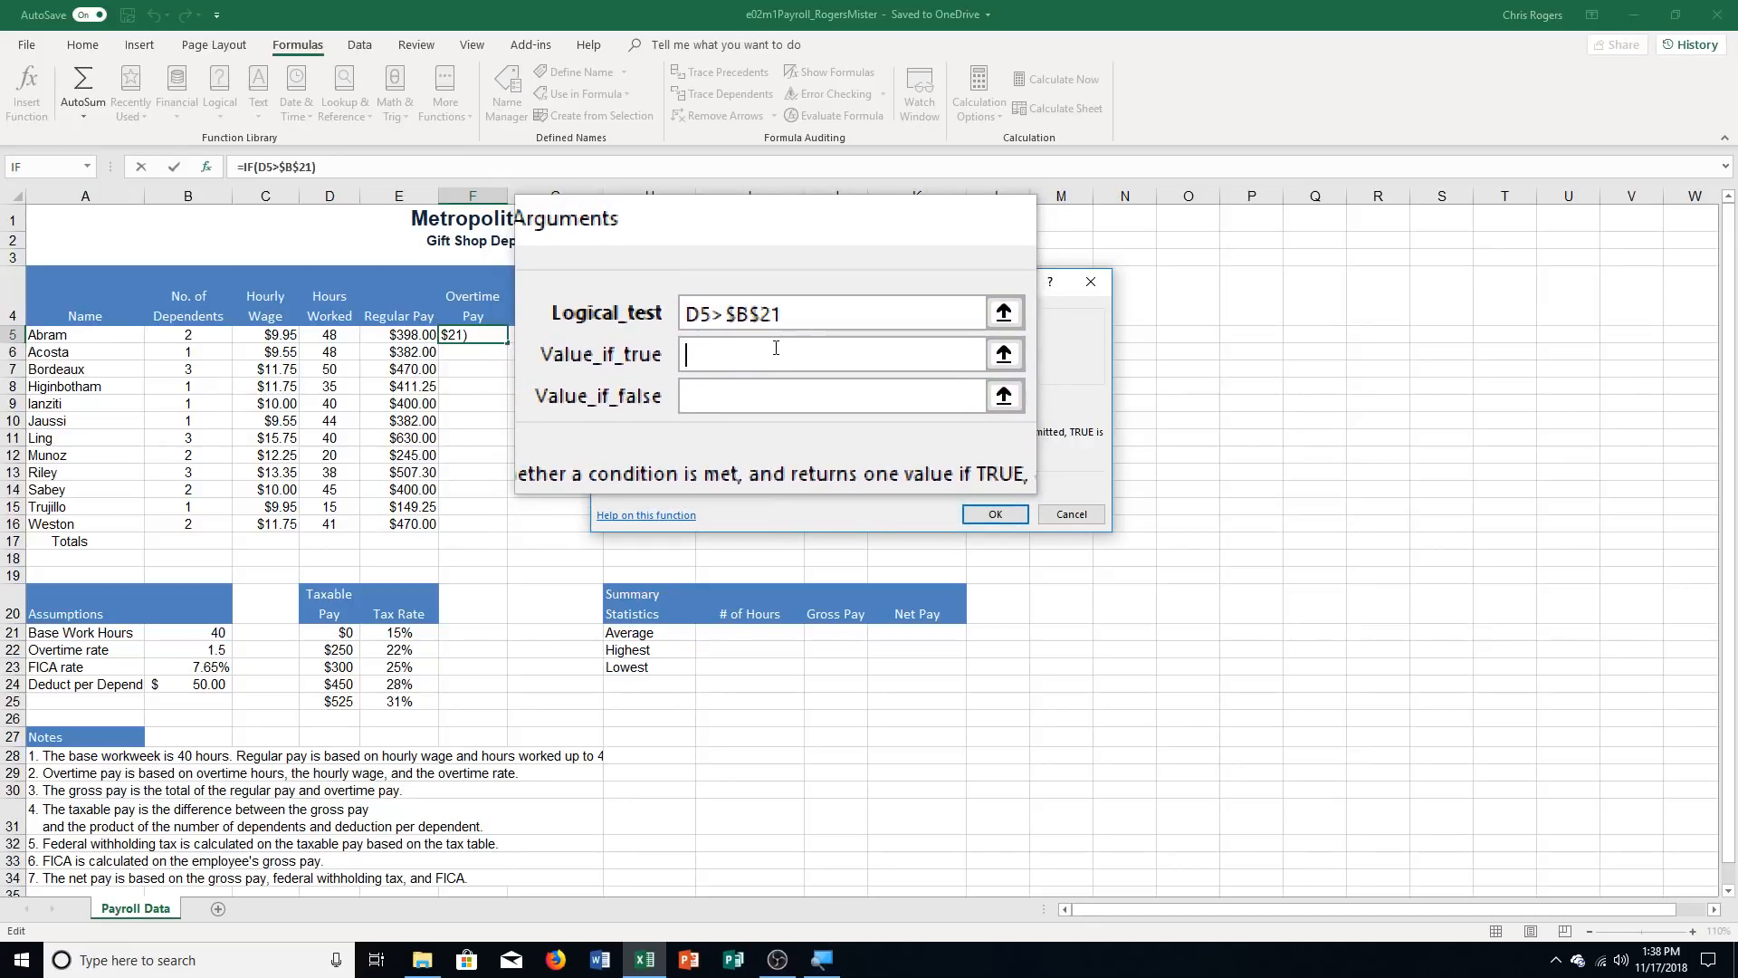
{"action": "type", "text": "(D5-B214"}
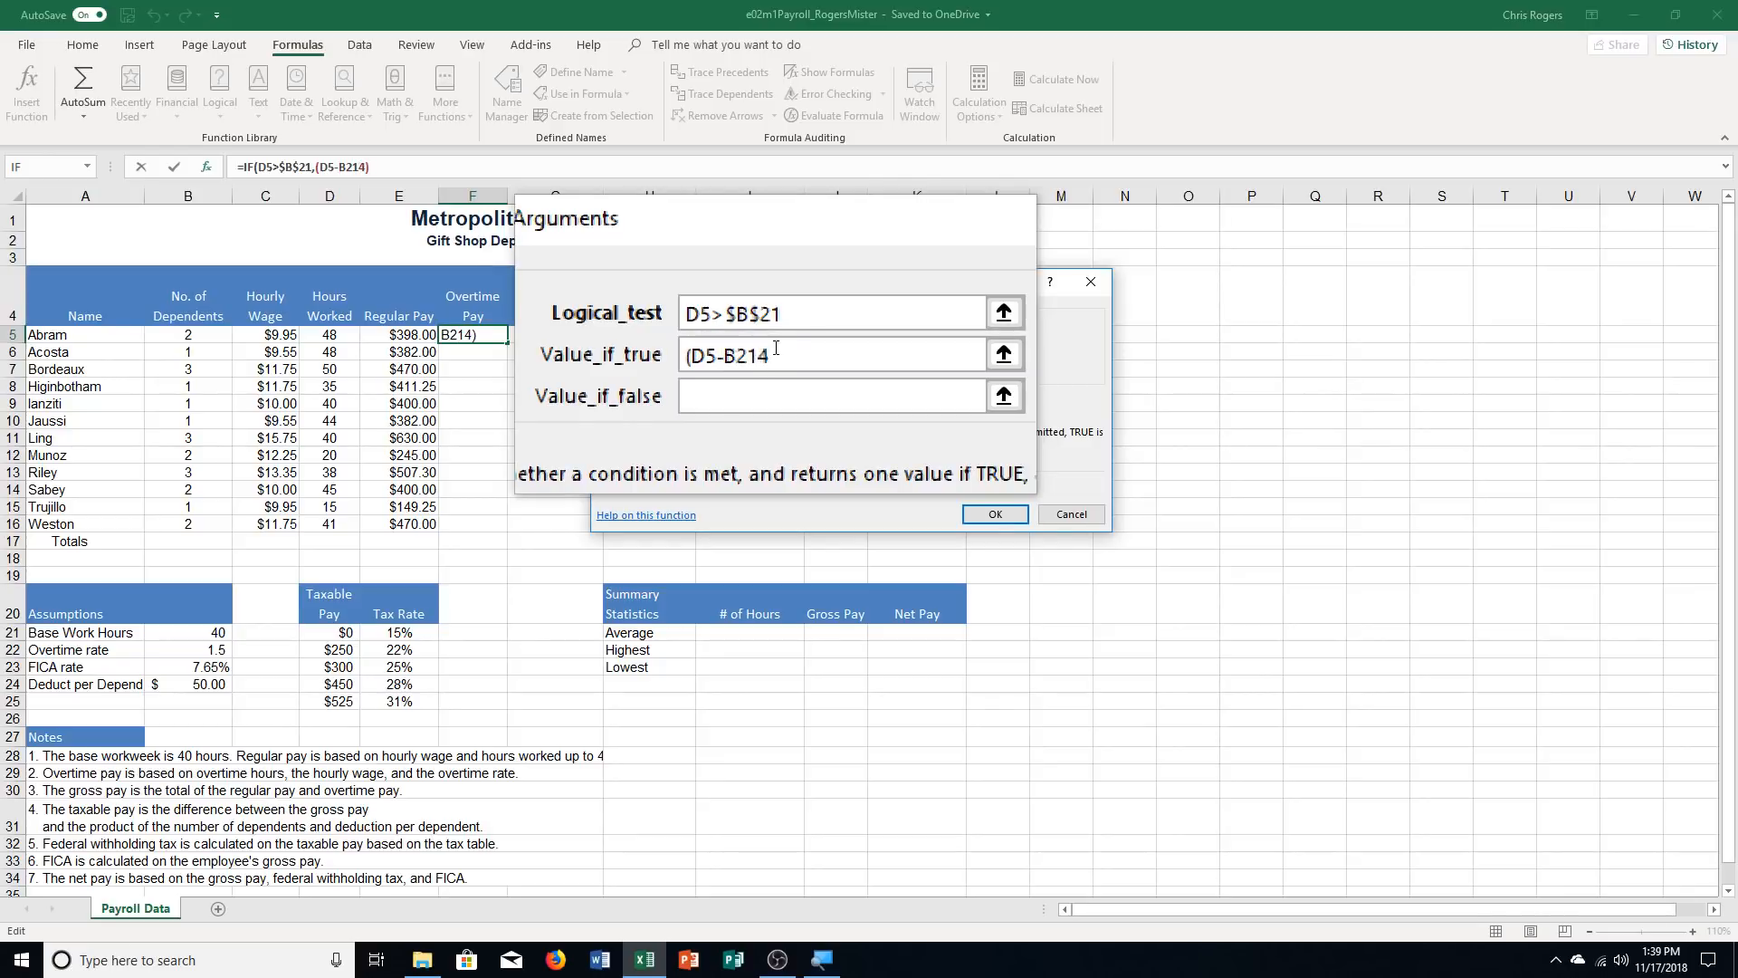
{"action": "key", "text": "BackSpace"}
{"action": "key", "text": "F4"}
{"action": "type", "text": ")"}
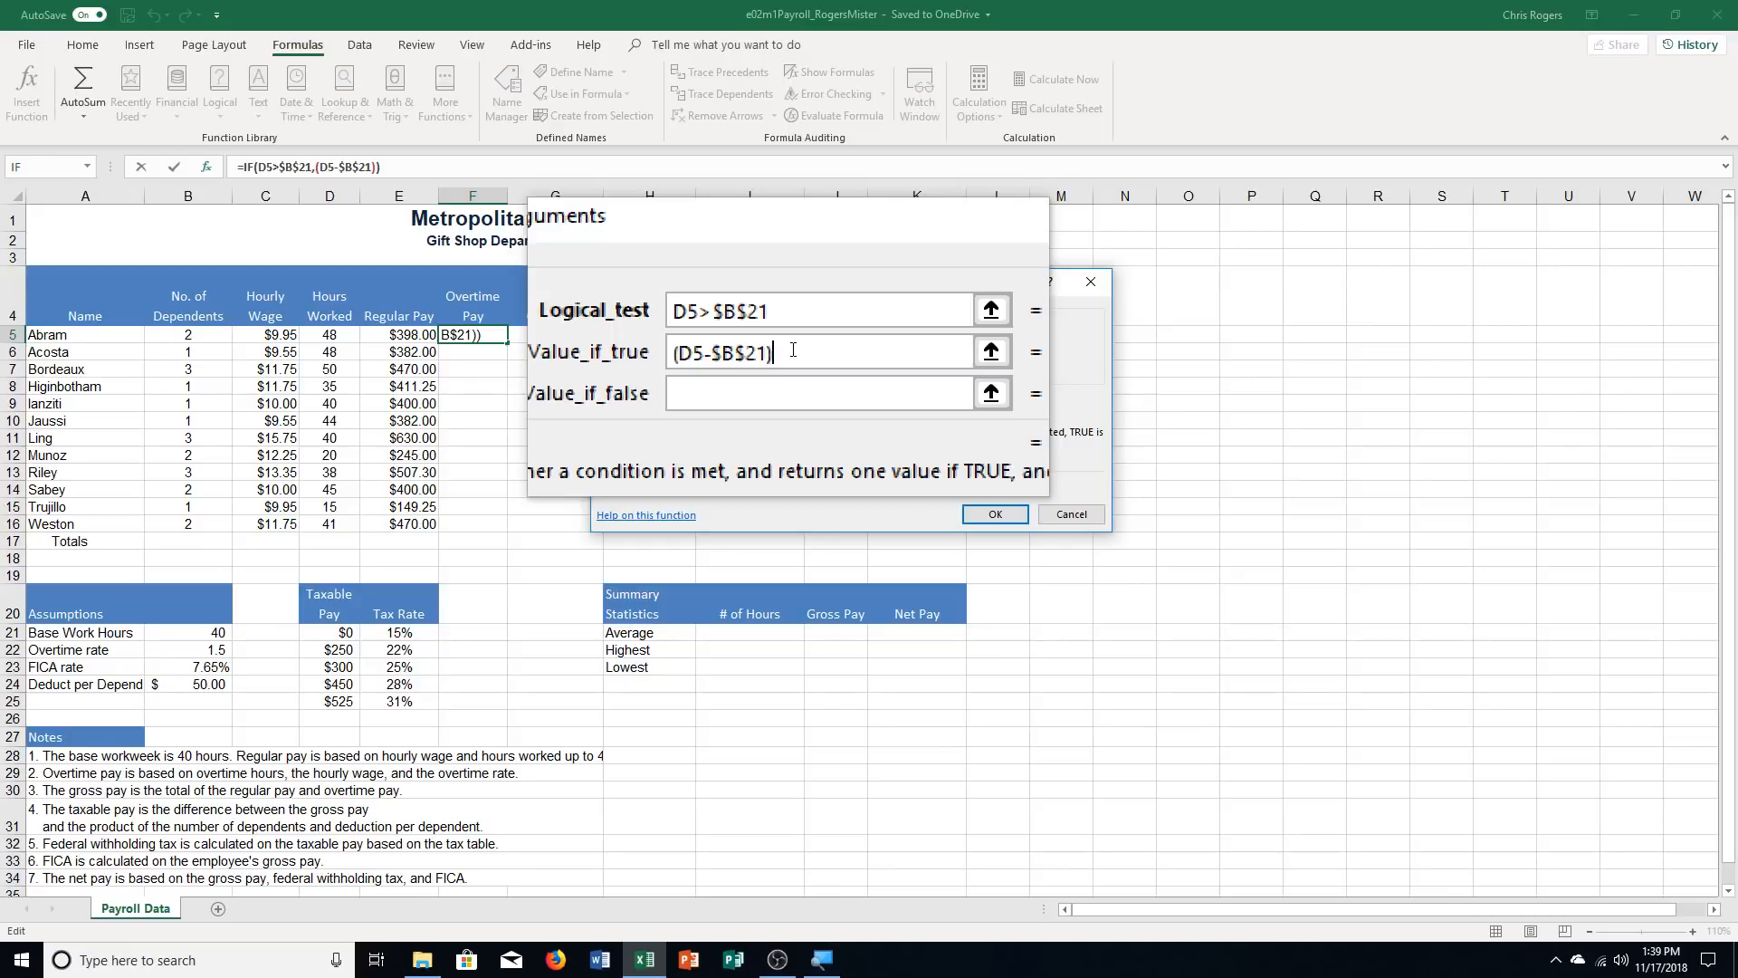
{"action": "type", "text": "*C5*B22"}
{"action": "key", "text": "F4"}
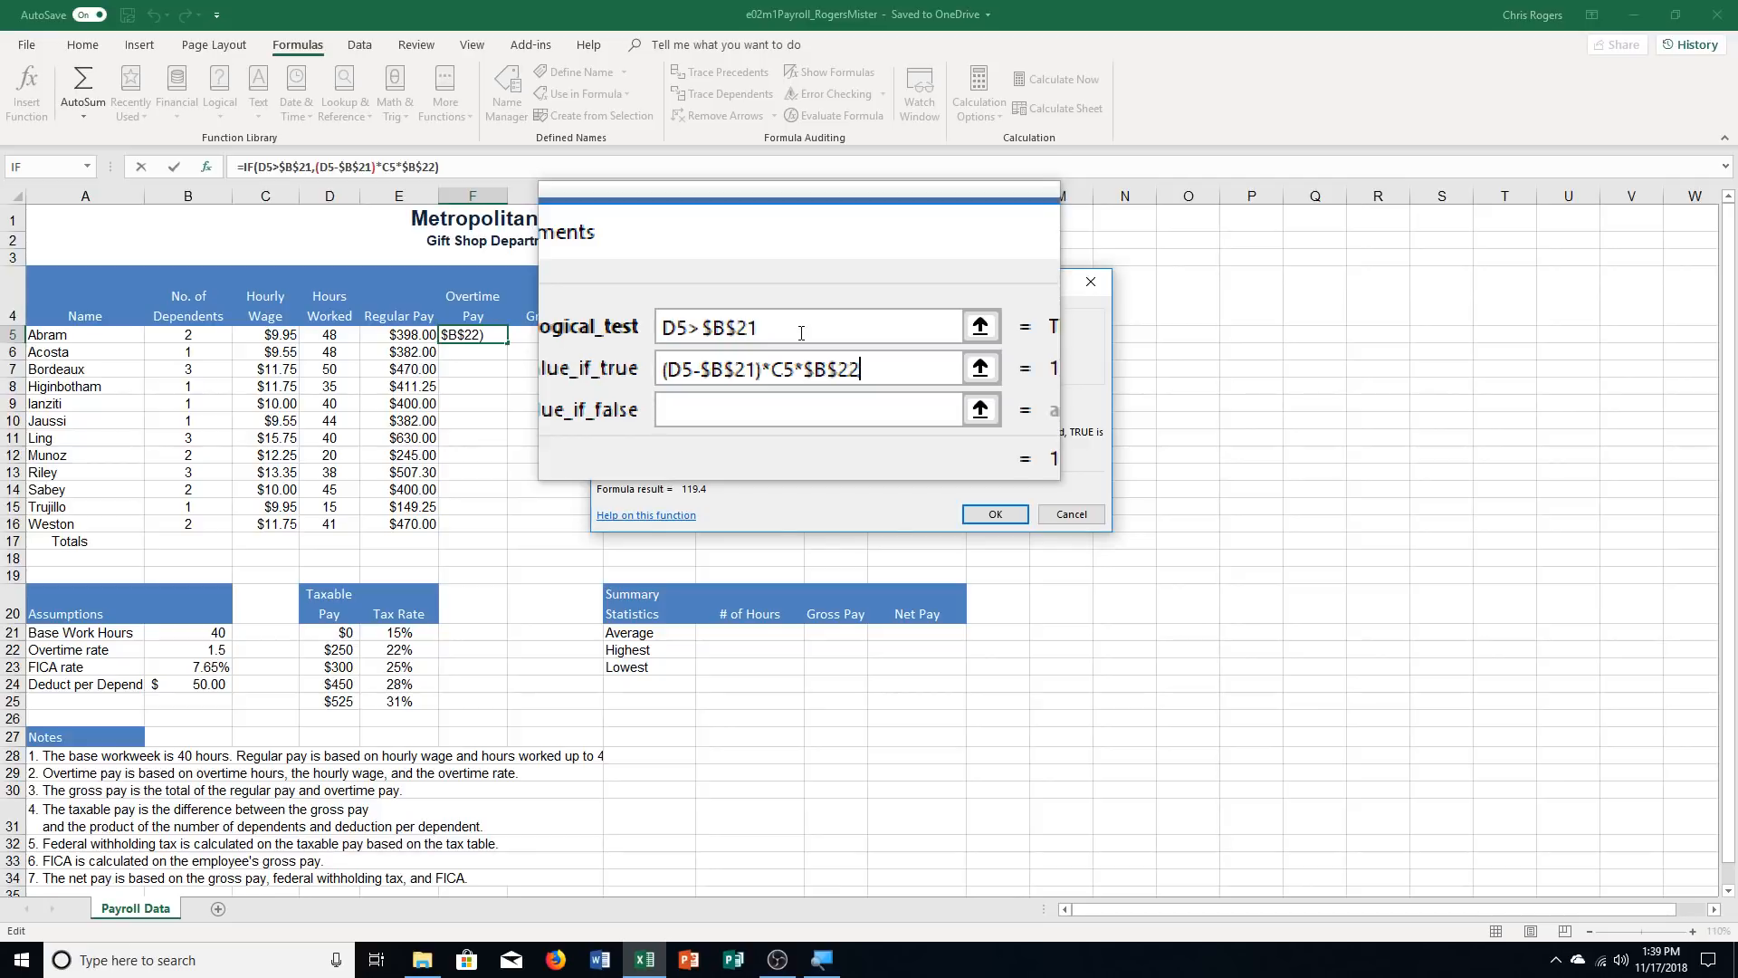
{"action": "key", "text": "Tab"}
{"action": "type", "text": "0"}
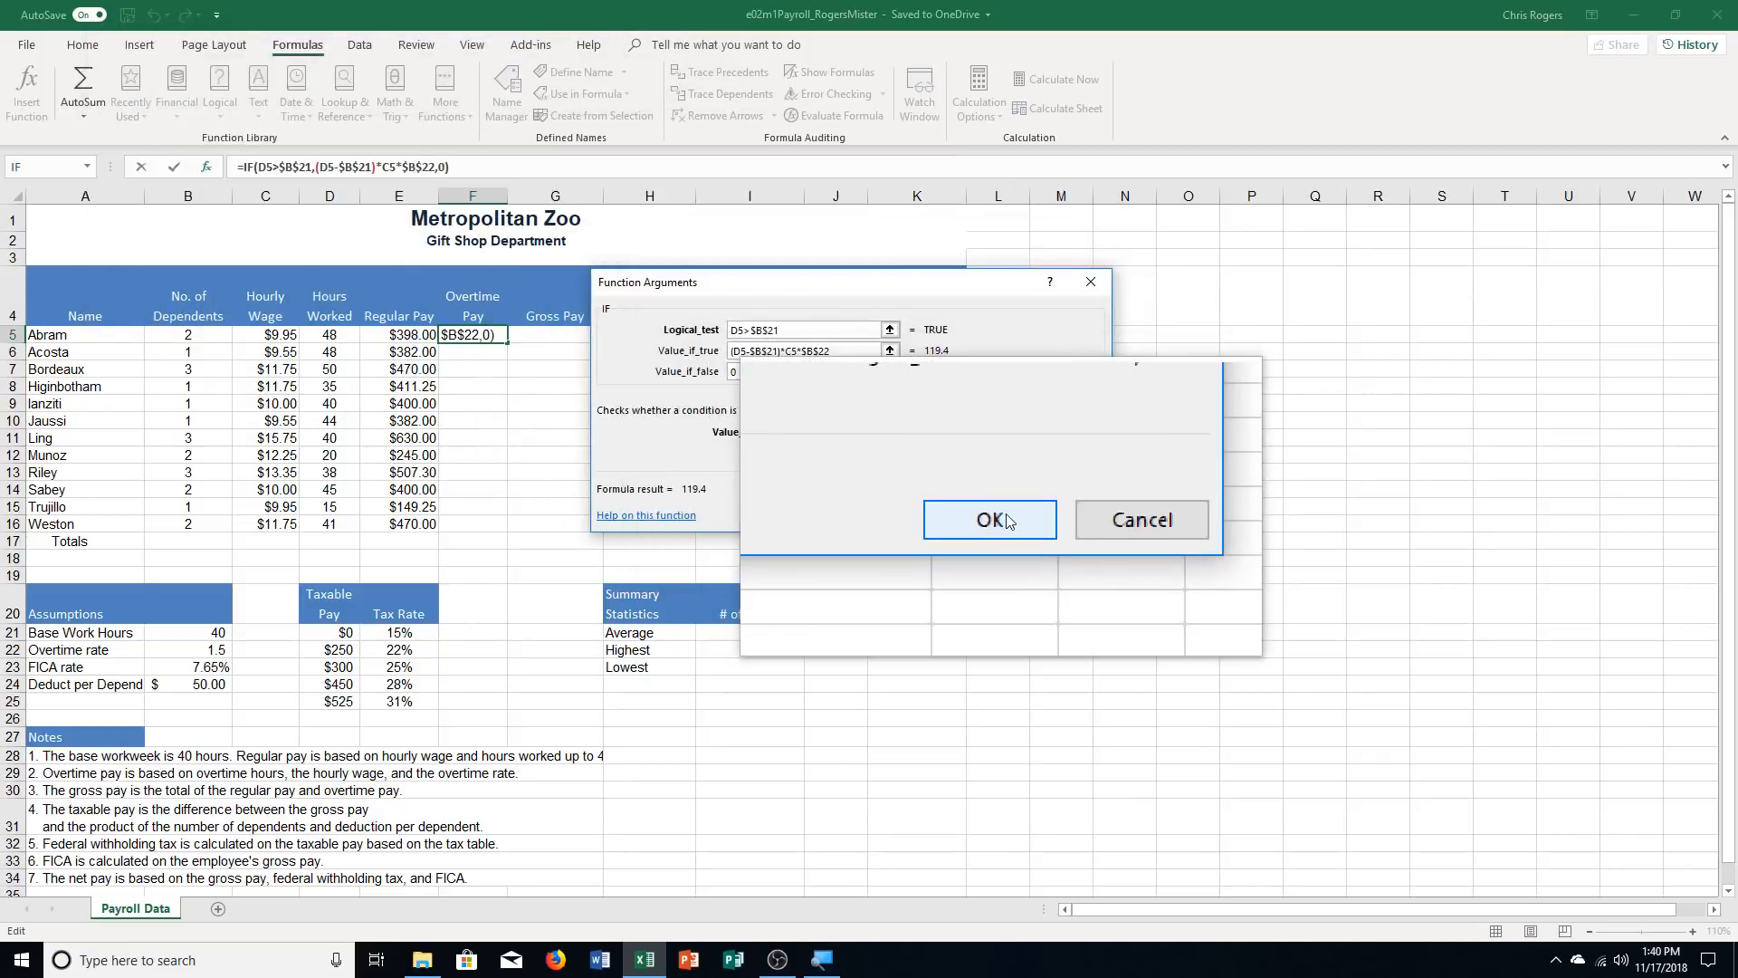
Confirm the Overtime Pay IF function in F5 and copy the formula down through F16
{"action": "left_click", "coordinate": [995, 513]}
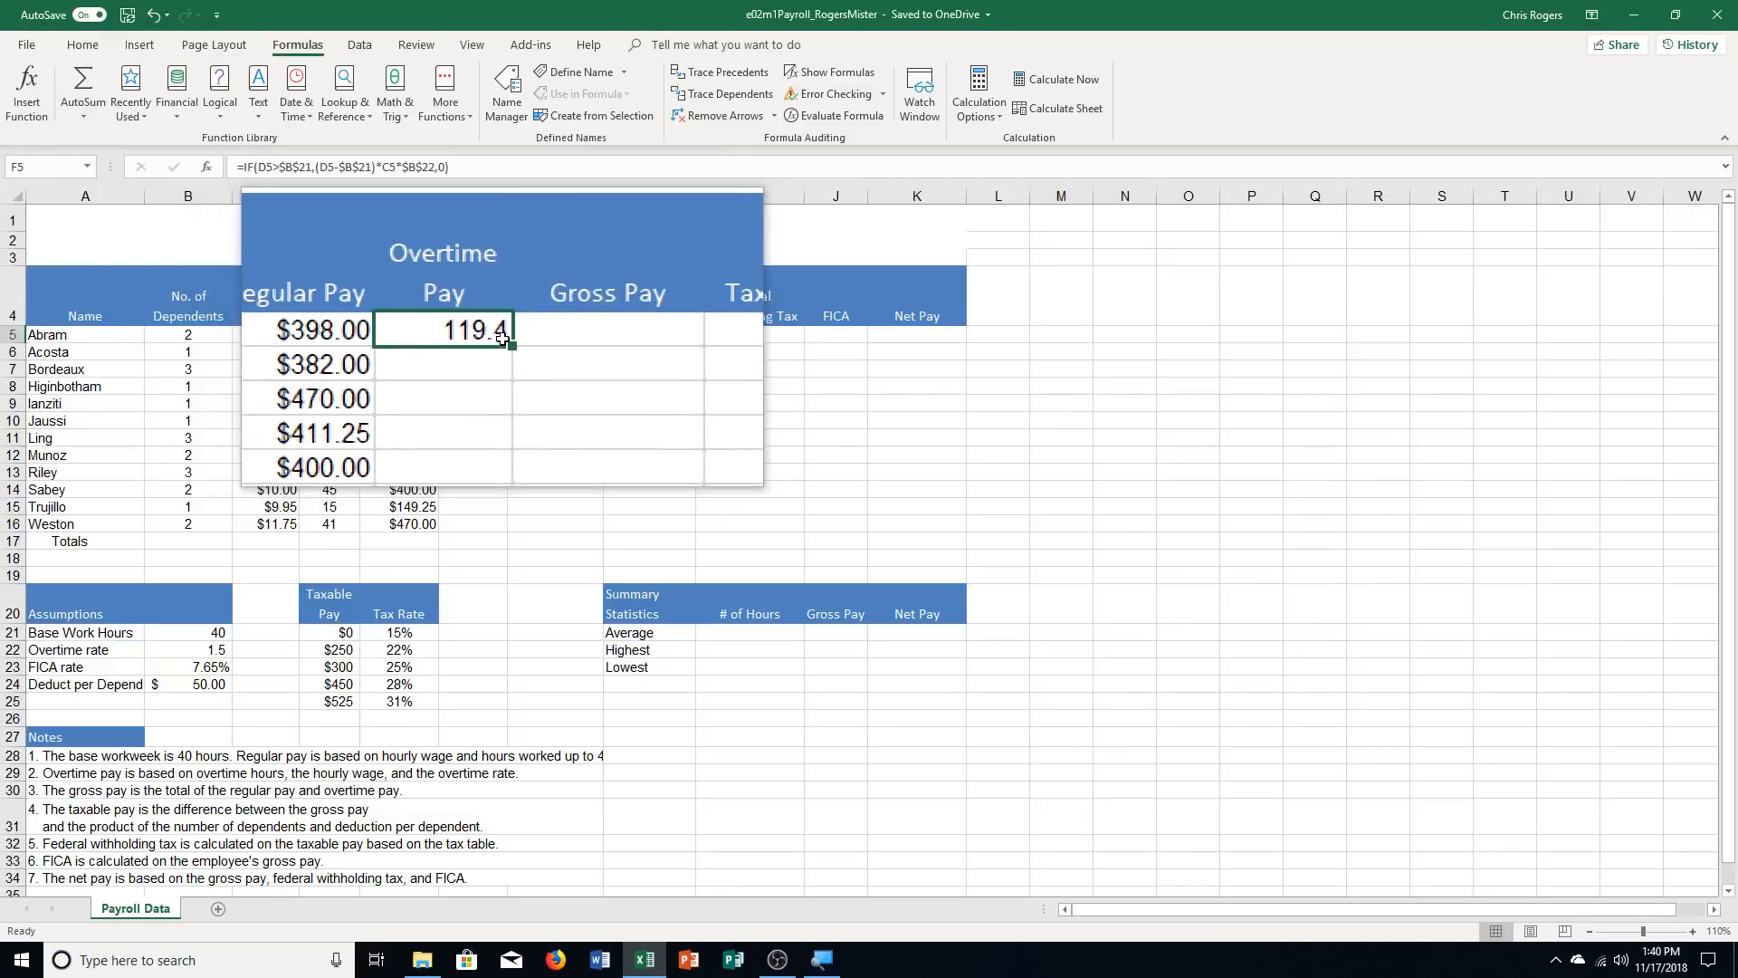
{"action": "left_click_drag", "start_coordinate": [502, 339], "coordinate": [493, 530]}
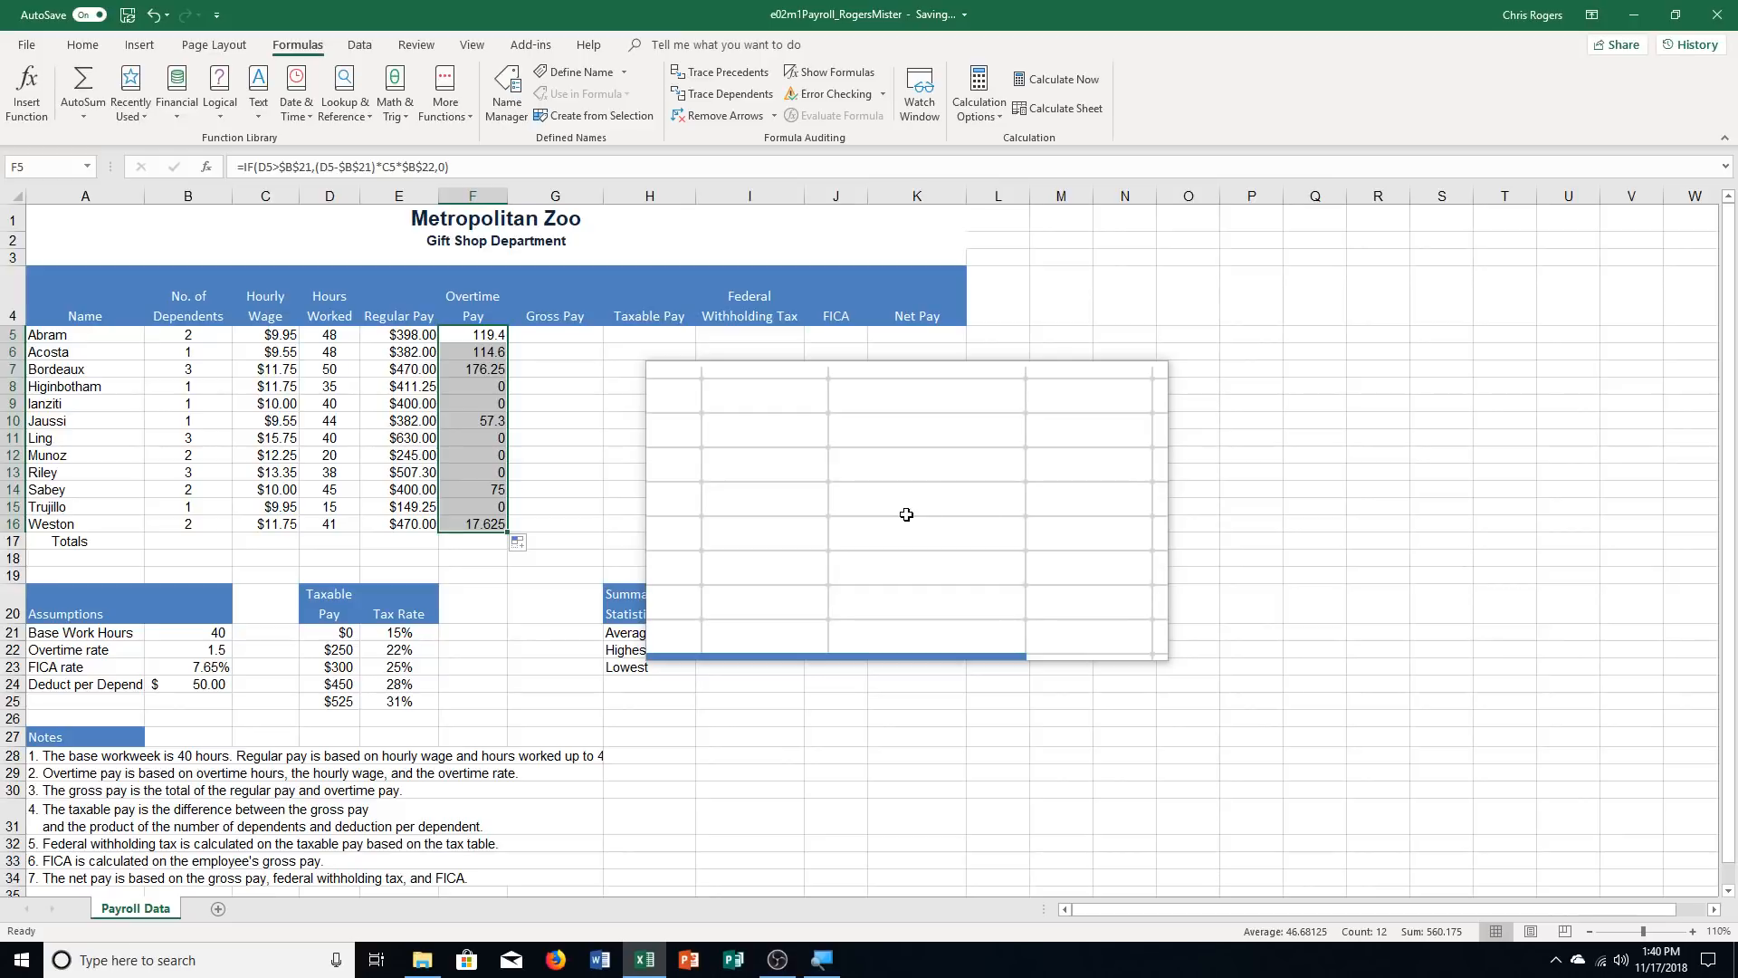
Enter the Gross Pay formula =E5+F5 in cell G5 and copy it down through G16
{"action": "left_click", "coordinate": [550, 333]}
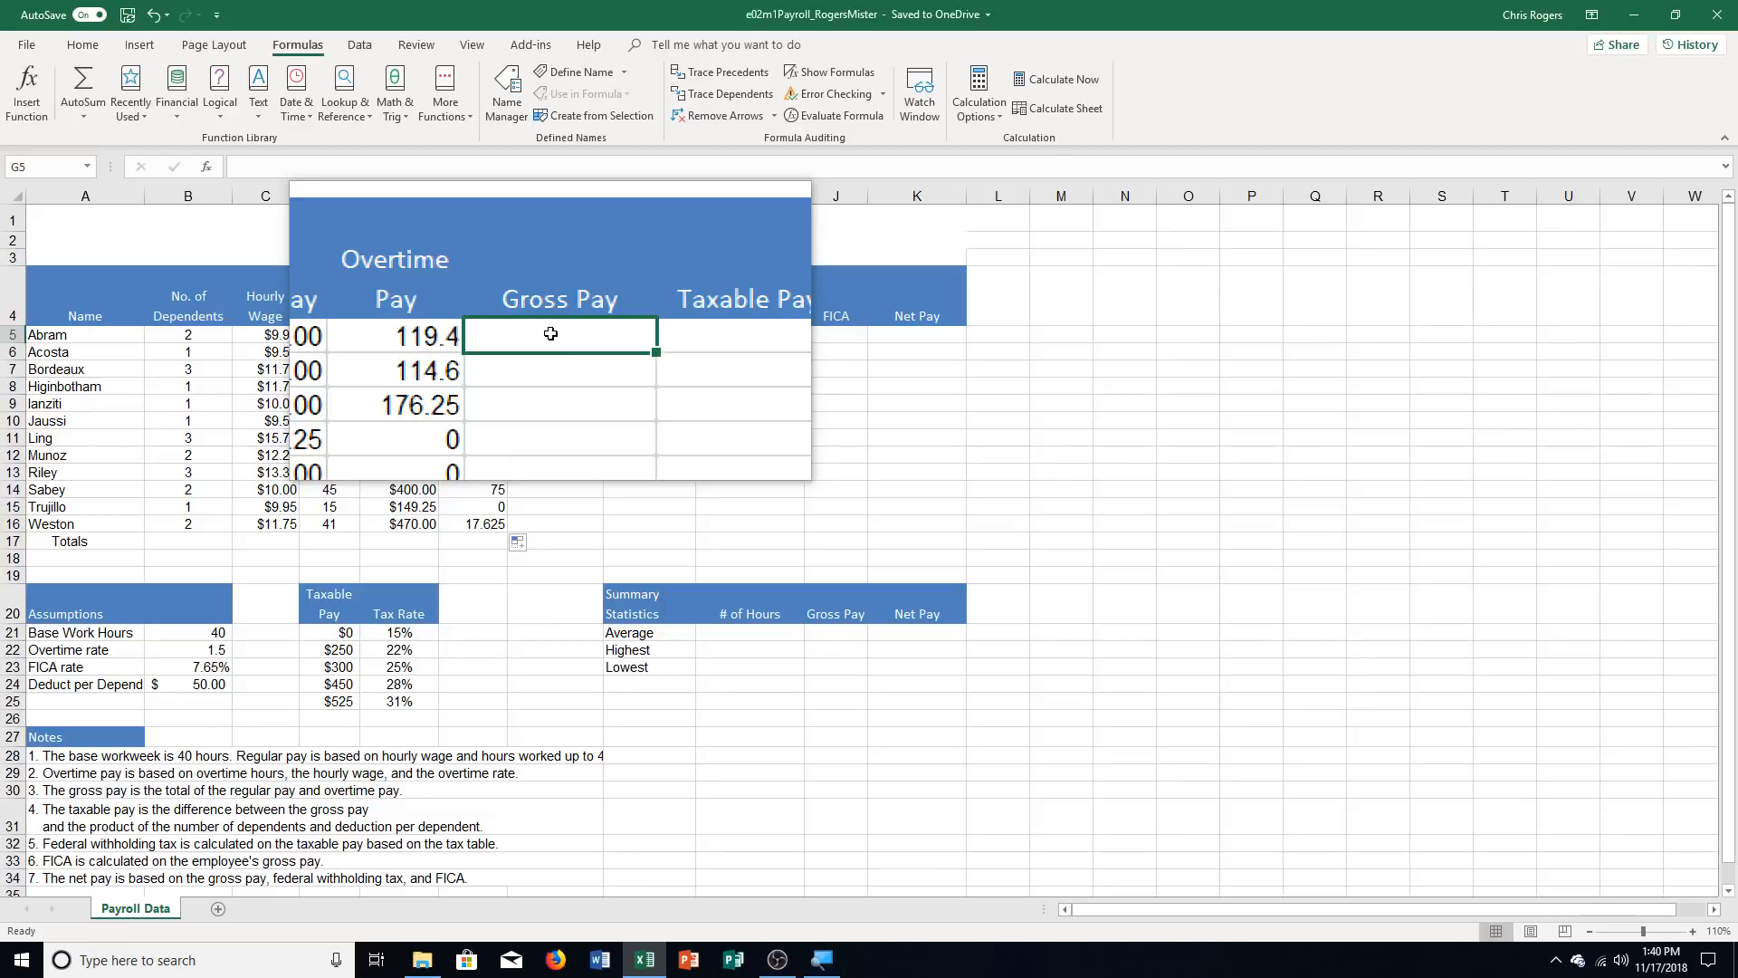
{"action": "type", "text": "="}
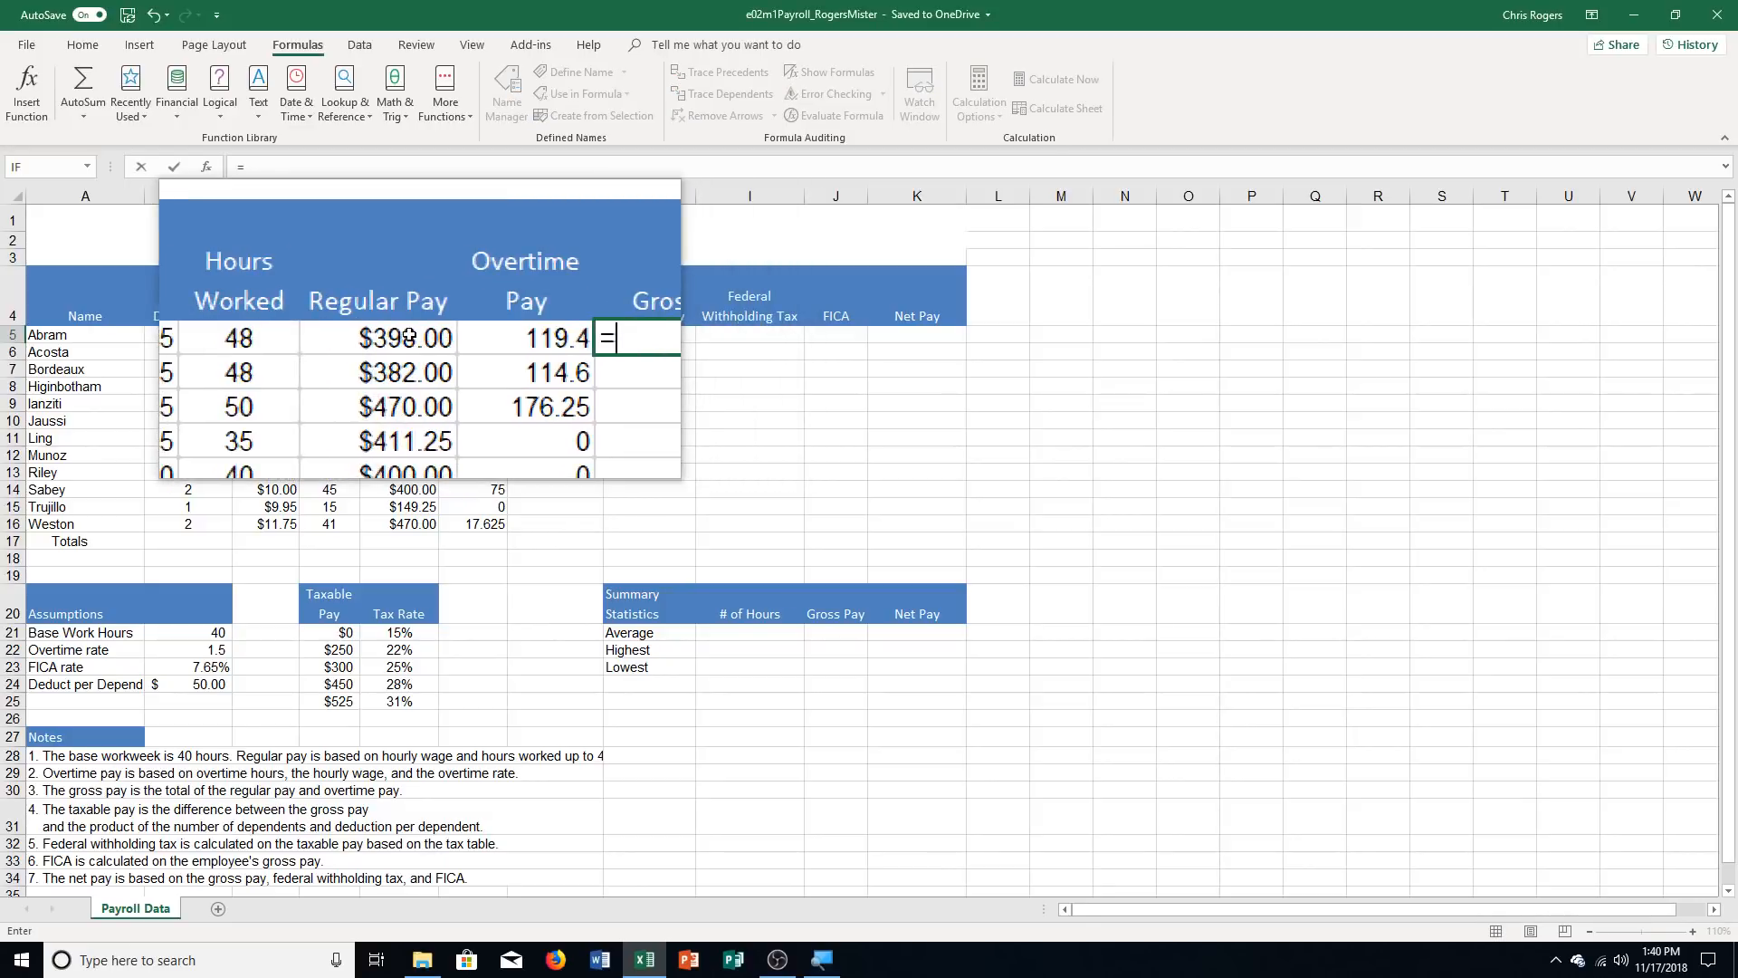
{"action": "left_click", "coordinate": [407, 335]}
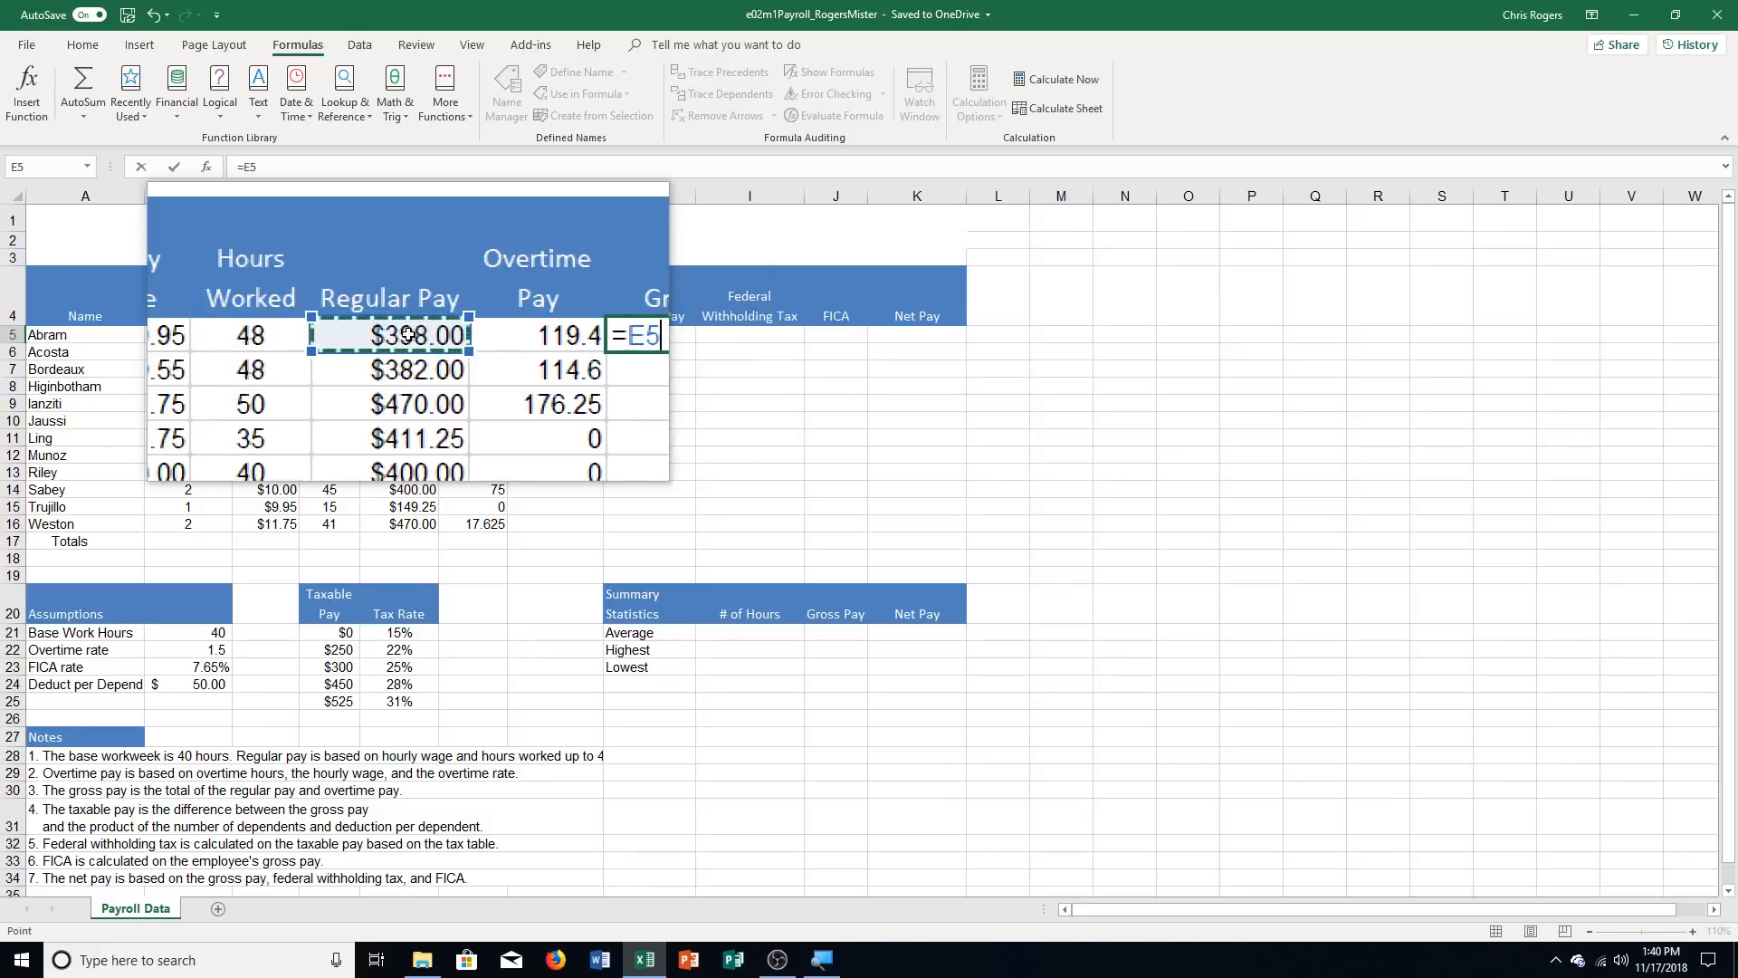
{"action": "type", "text": "+"}
{"action": "left_click", "coordinate": [475, 352]}
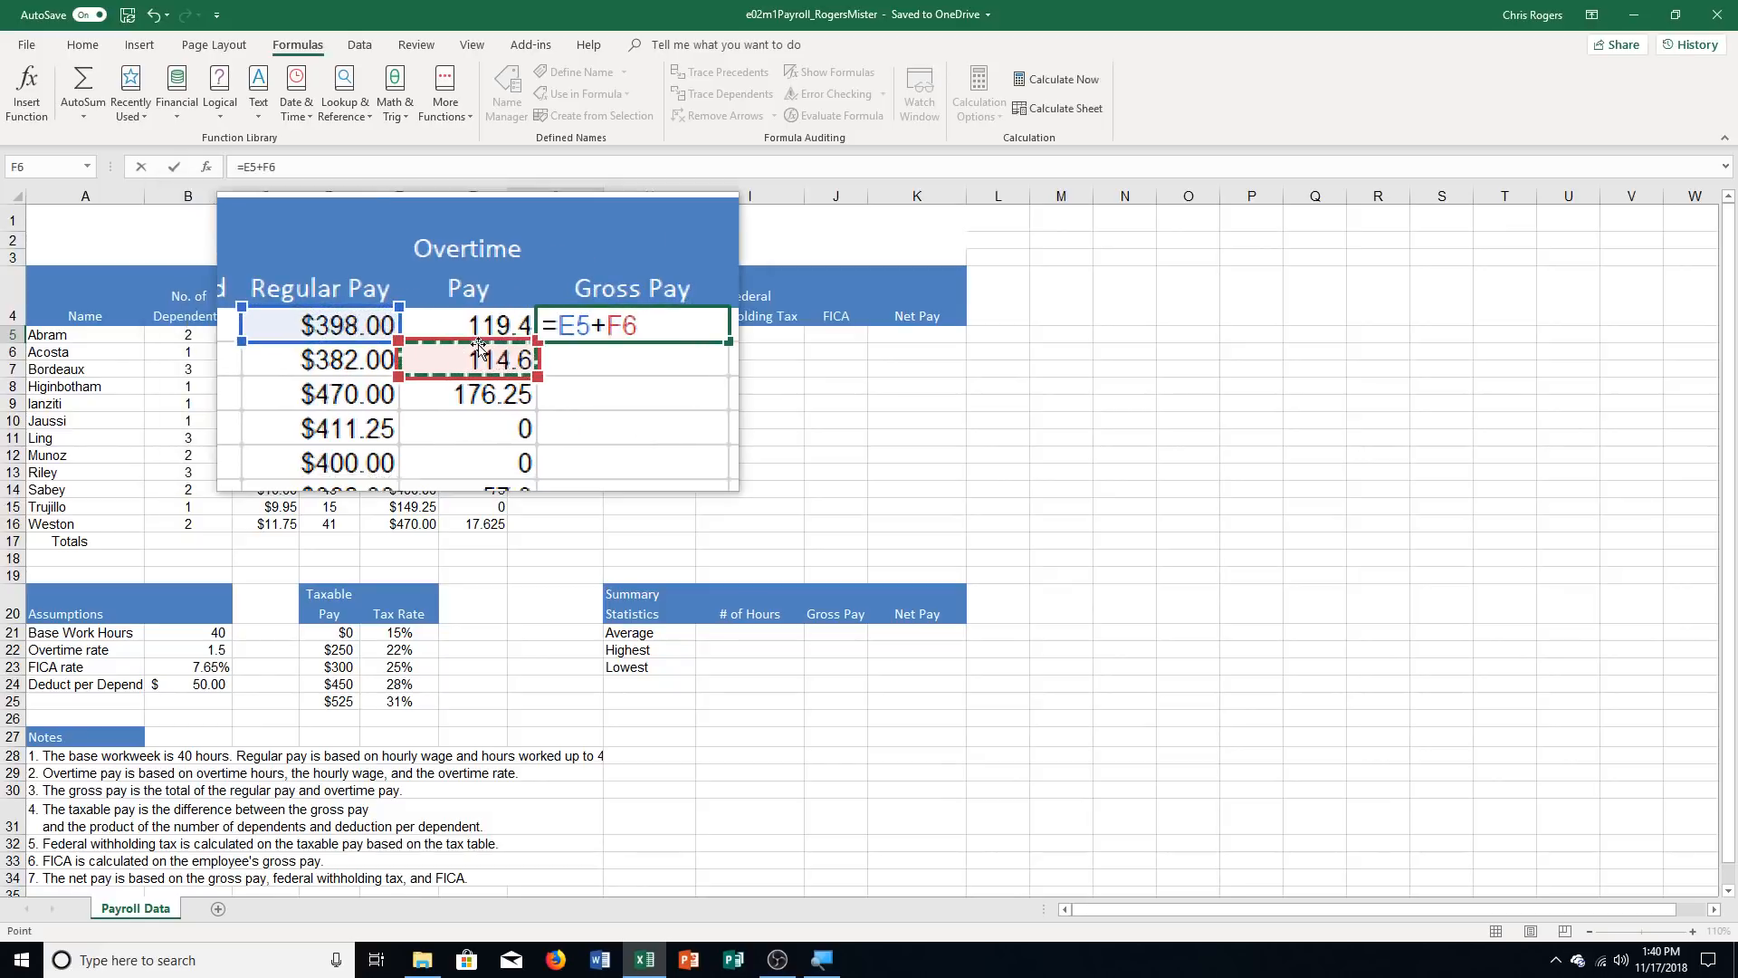
{"action": "left_click", "coordinate": [480, 335]}
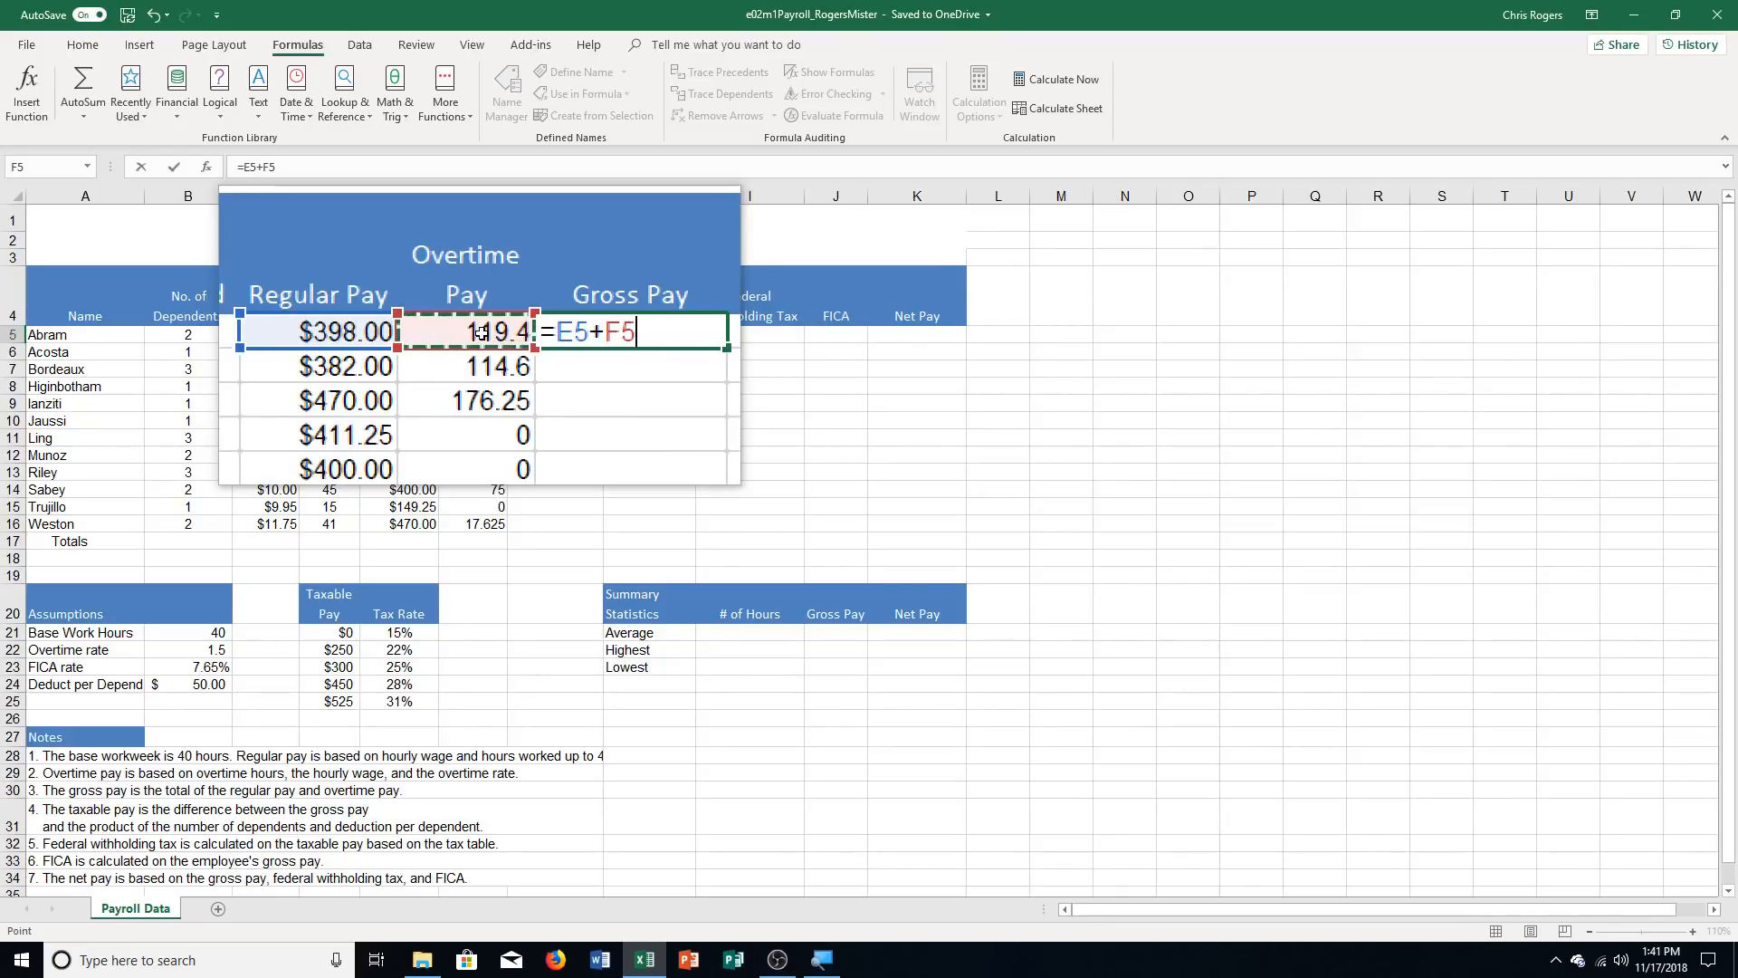
{"action": "key", "text": "Return"}
{"action": "left_click", "coordinate": [593, 334]}
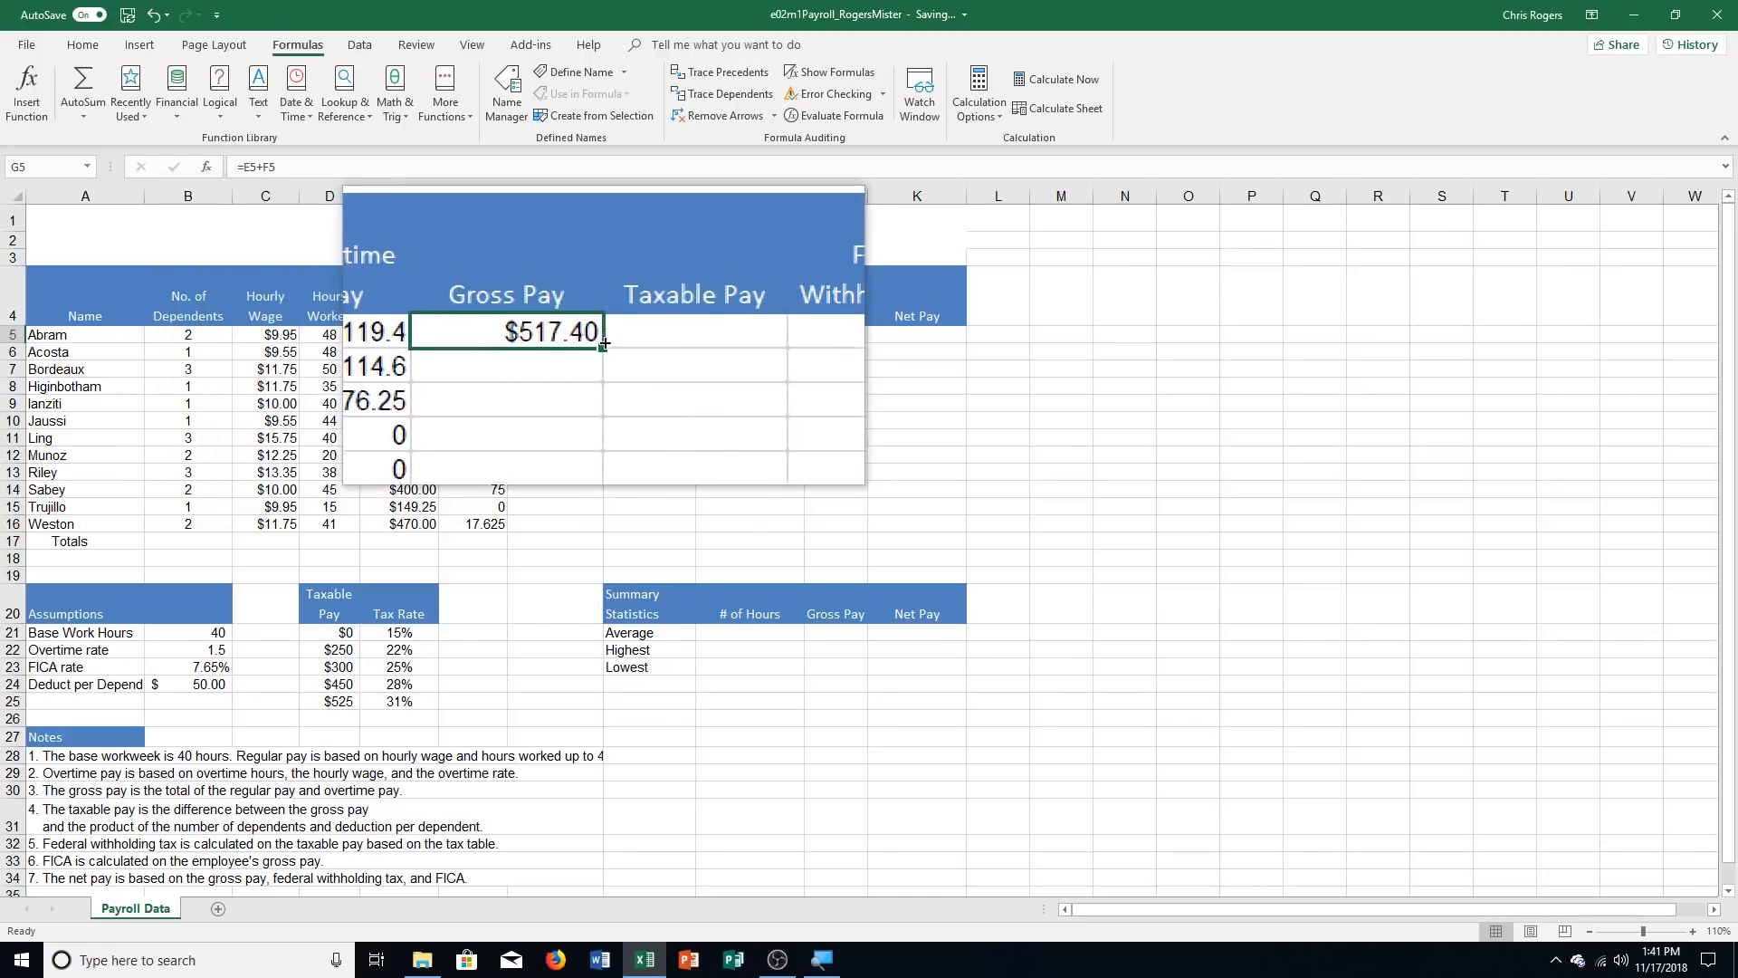
{"action": "left_click_drag", "start_coordinate": [604, 344], "coordinate": [604, 532]}
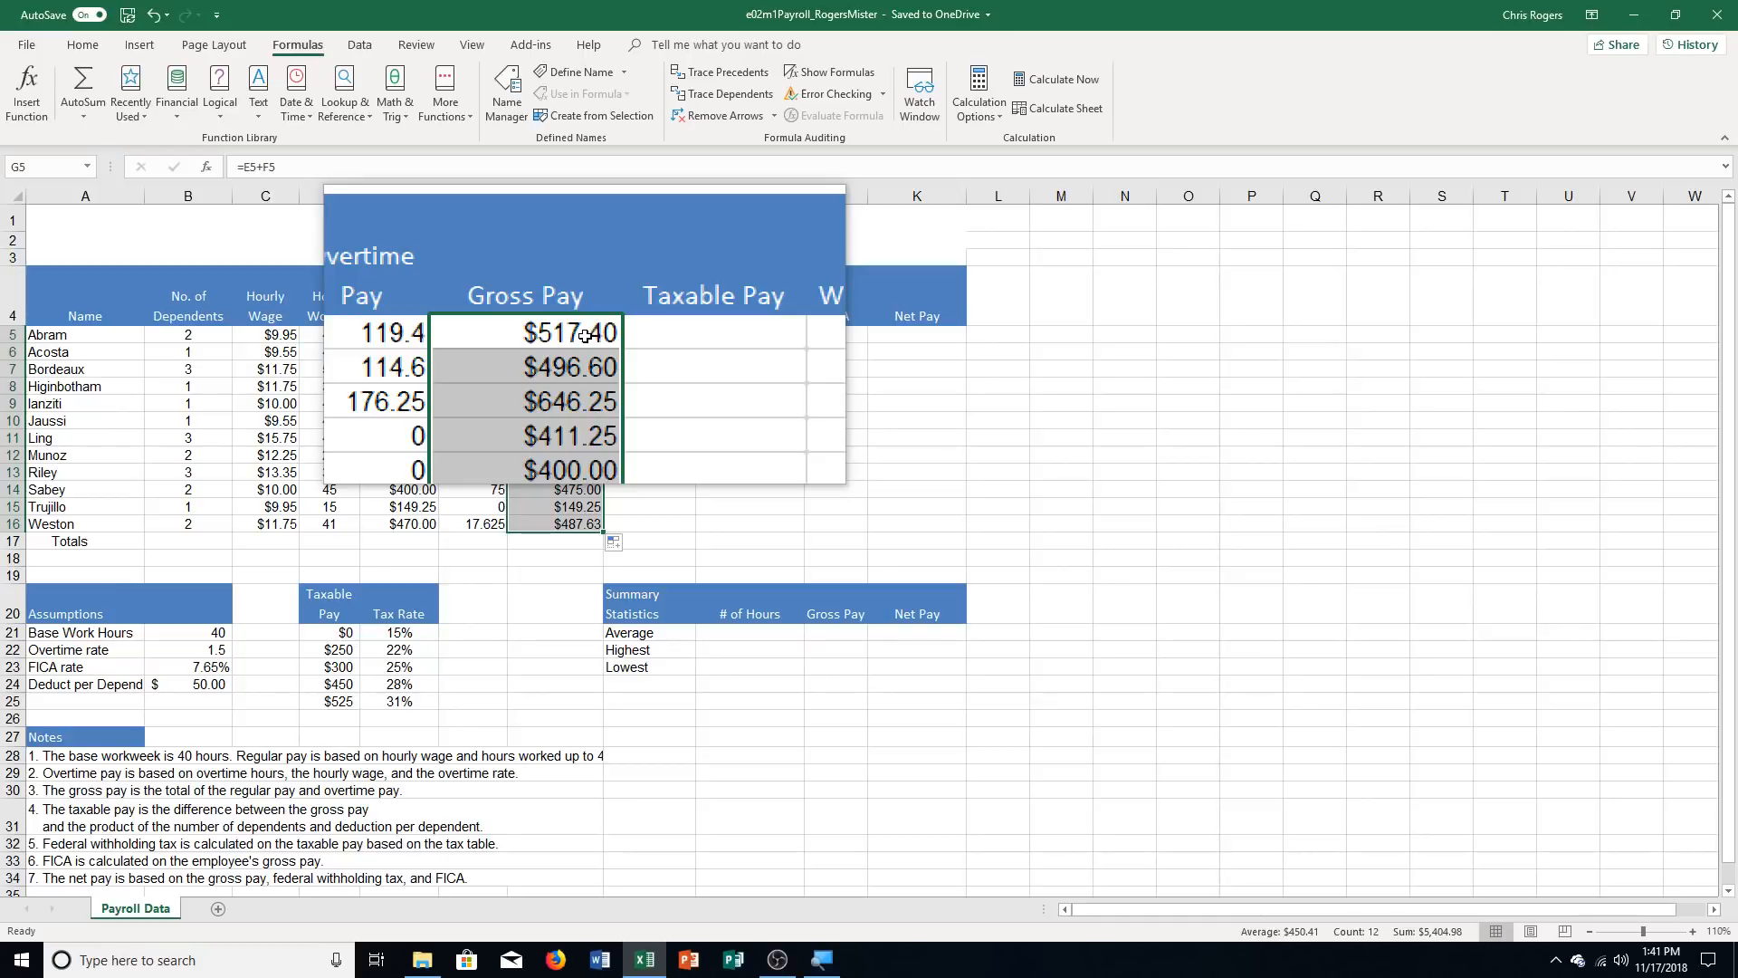
Enter the Taxable Pay formula =G5-B5*$B$24 in cell H5 and copy it down through H16
{"action": "left_click", "coordinate": [626, 336]}
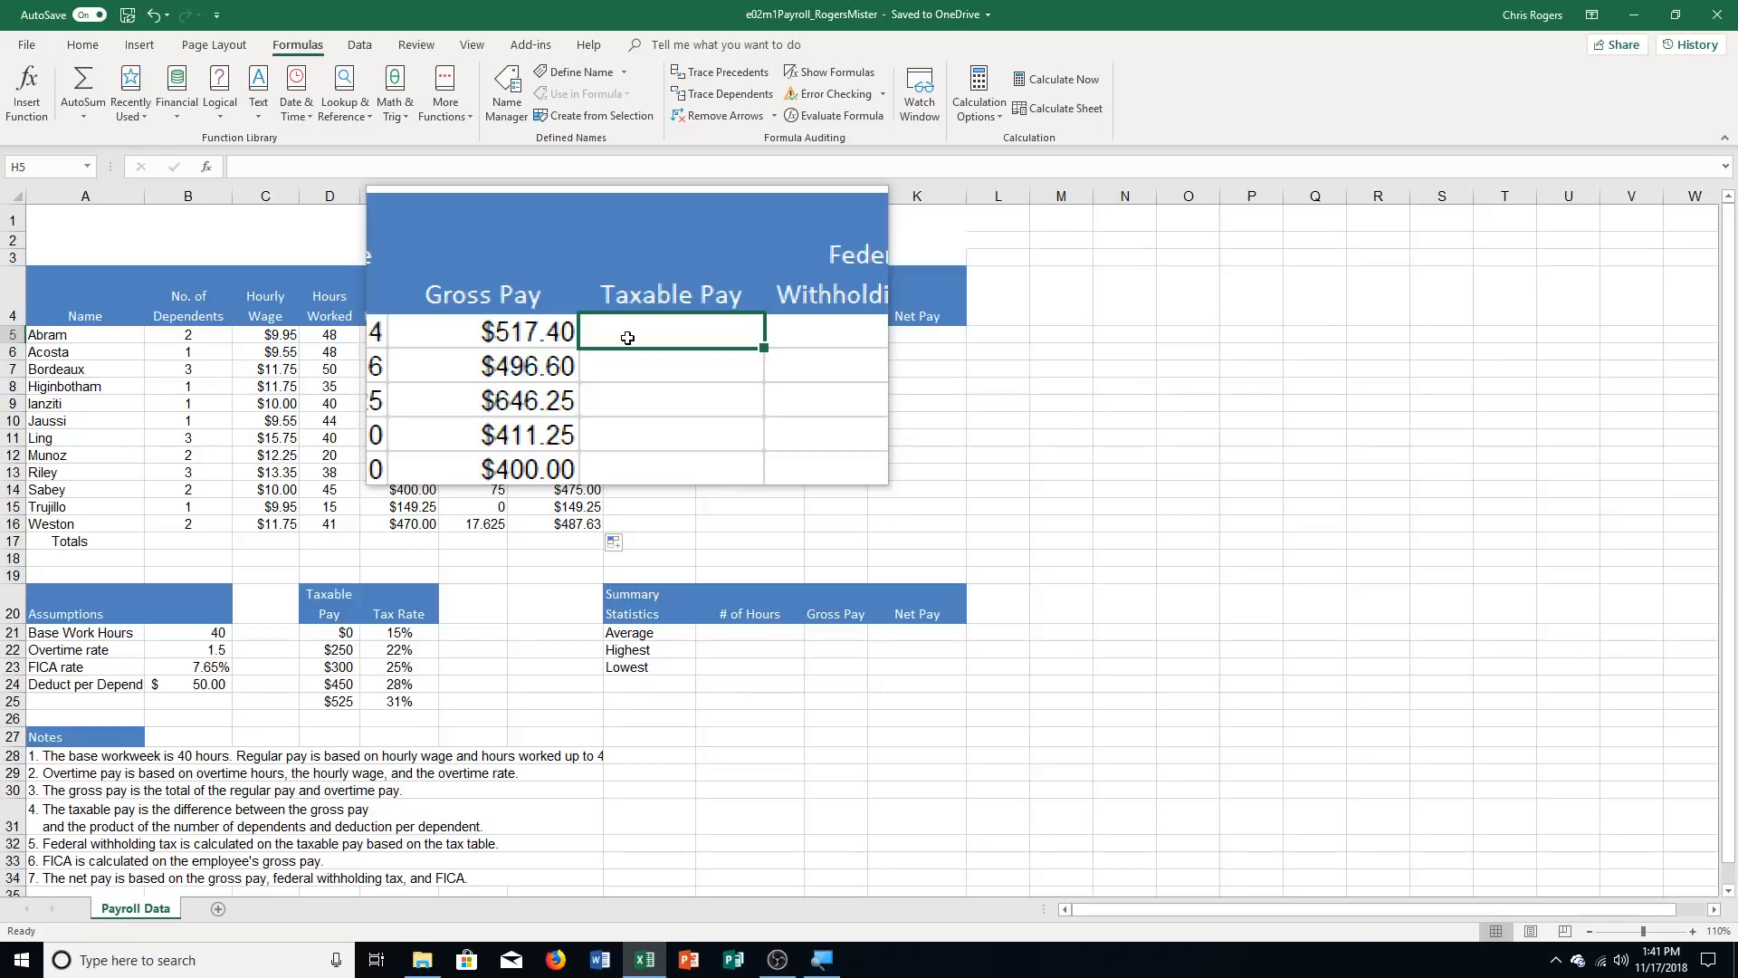
{"action": "type", "text": "="}
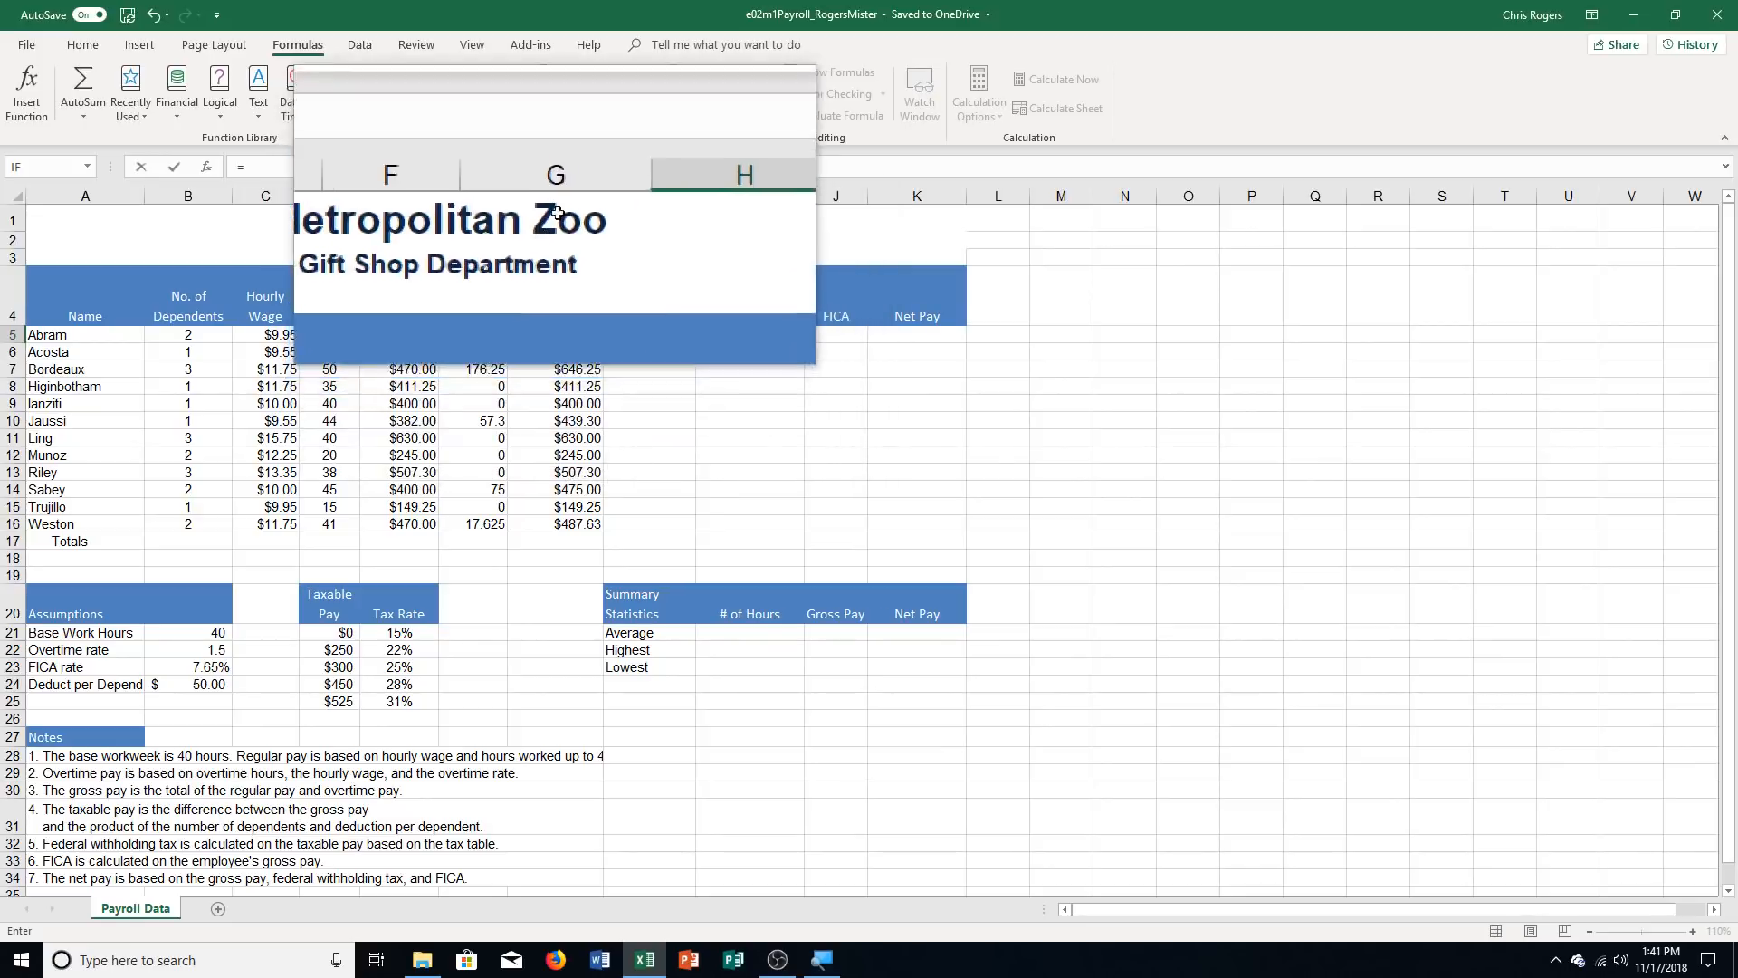
{"action": "left_click", "coordinate": [564, 340]}
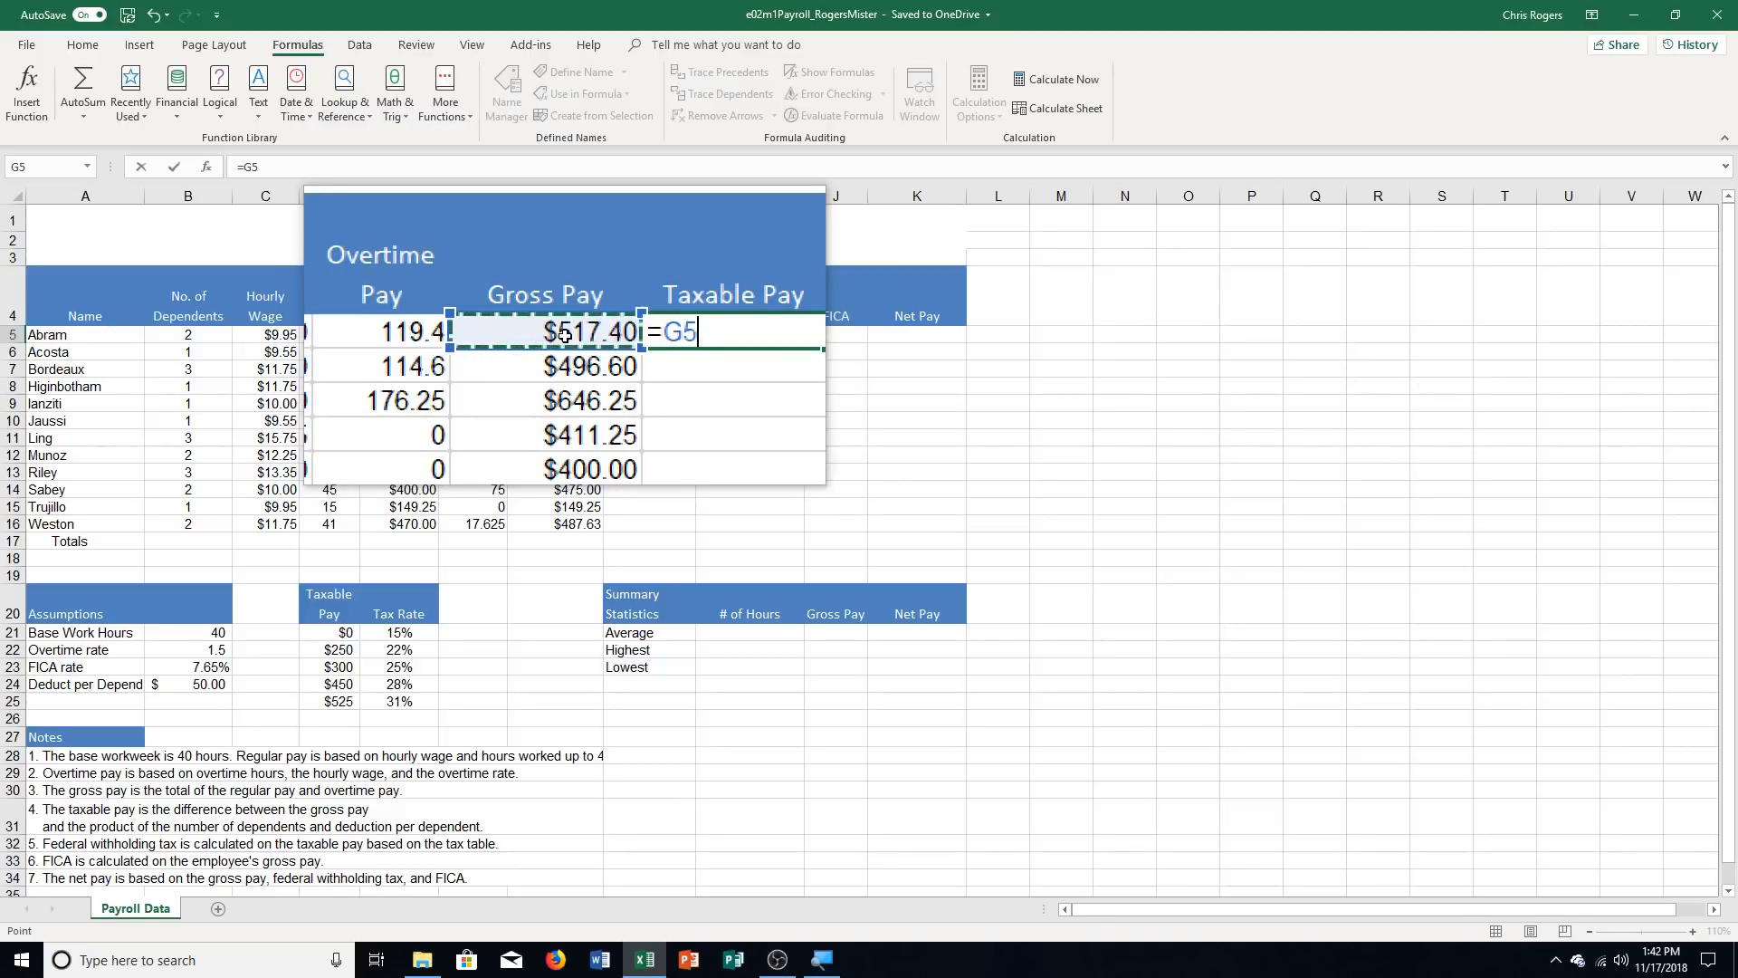
{"action": "type", "text": "-"}
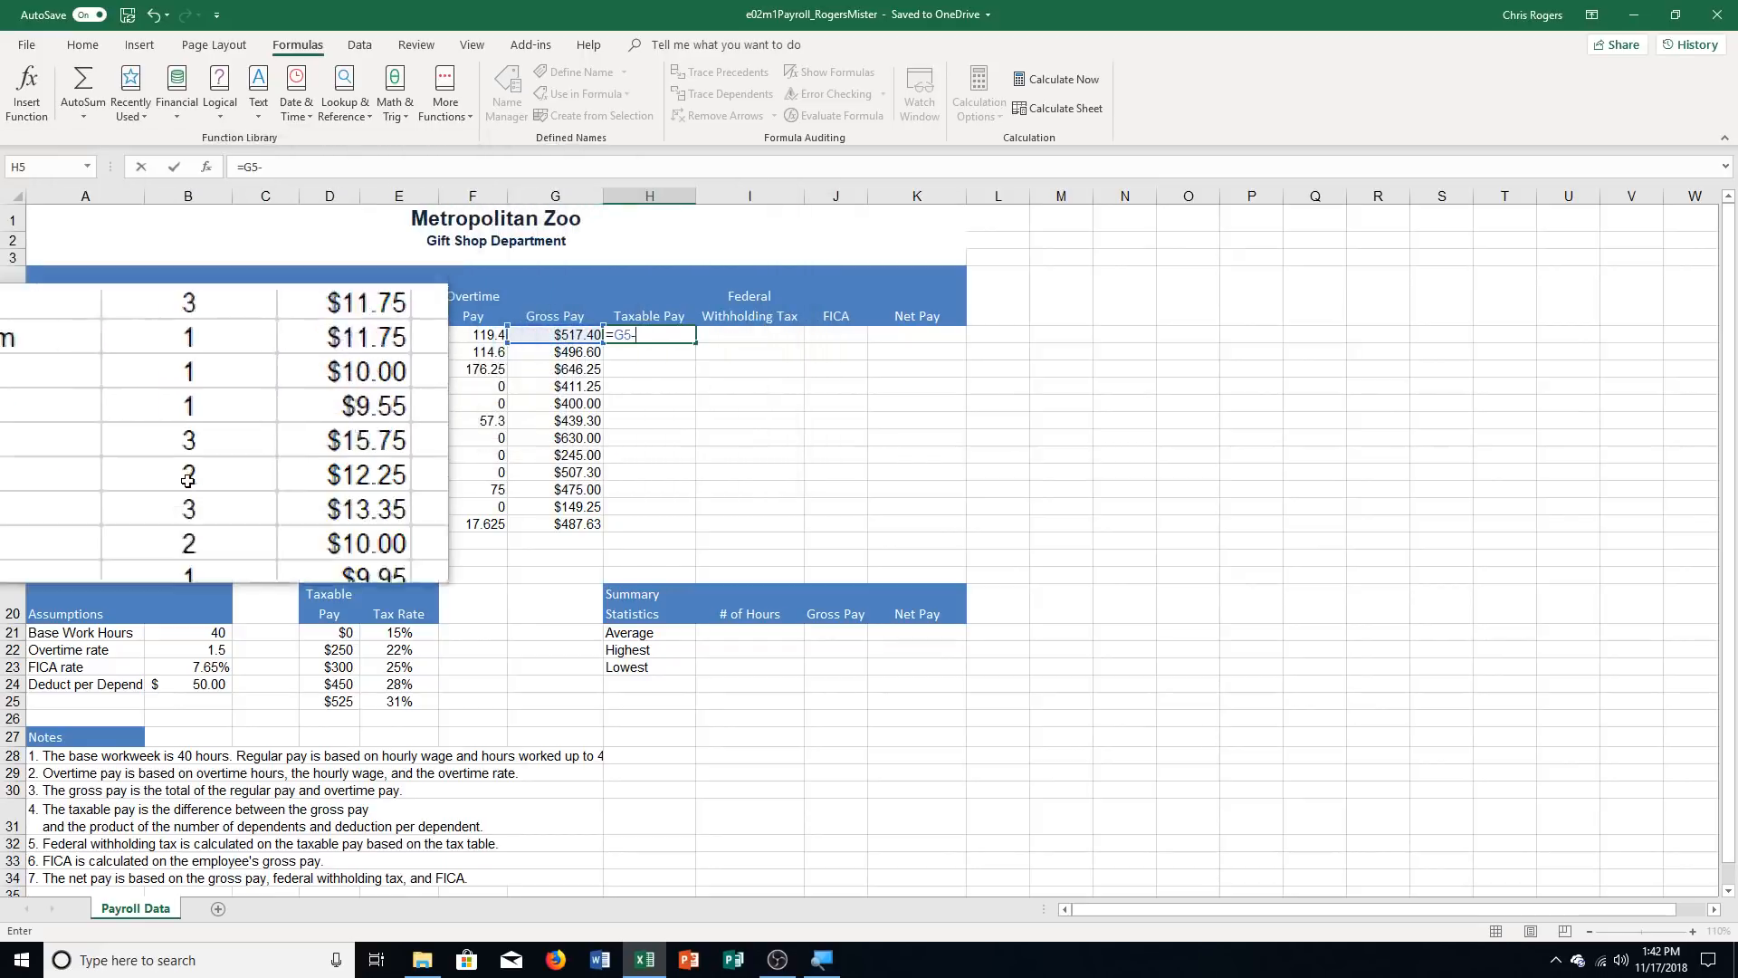
{"action": "left_click", "coordinate": [190, 334]}
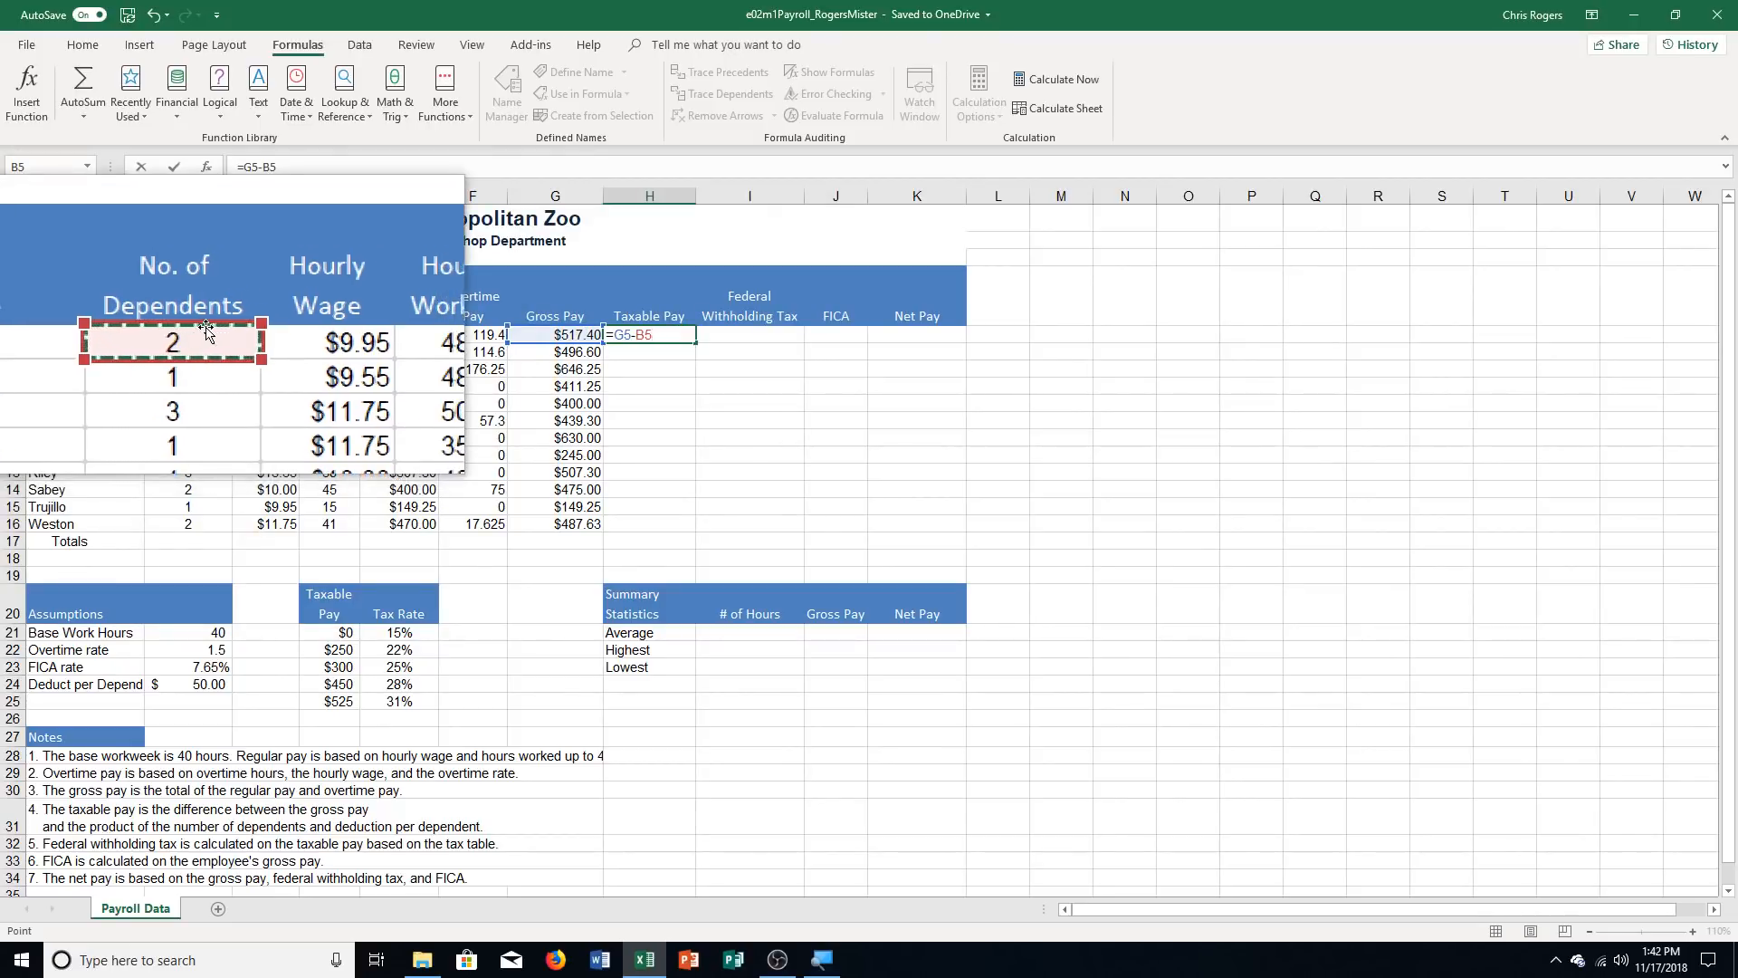
{"action": "type", "text": "*"}
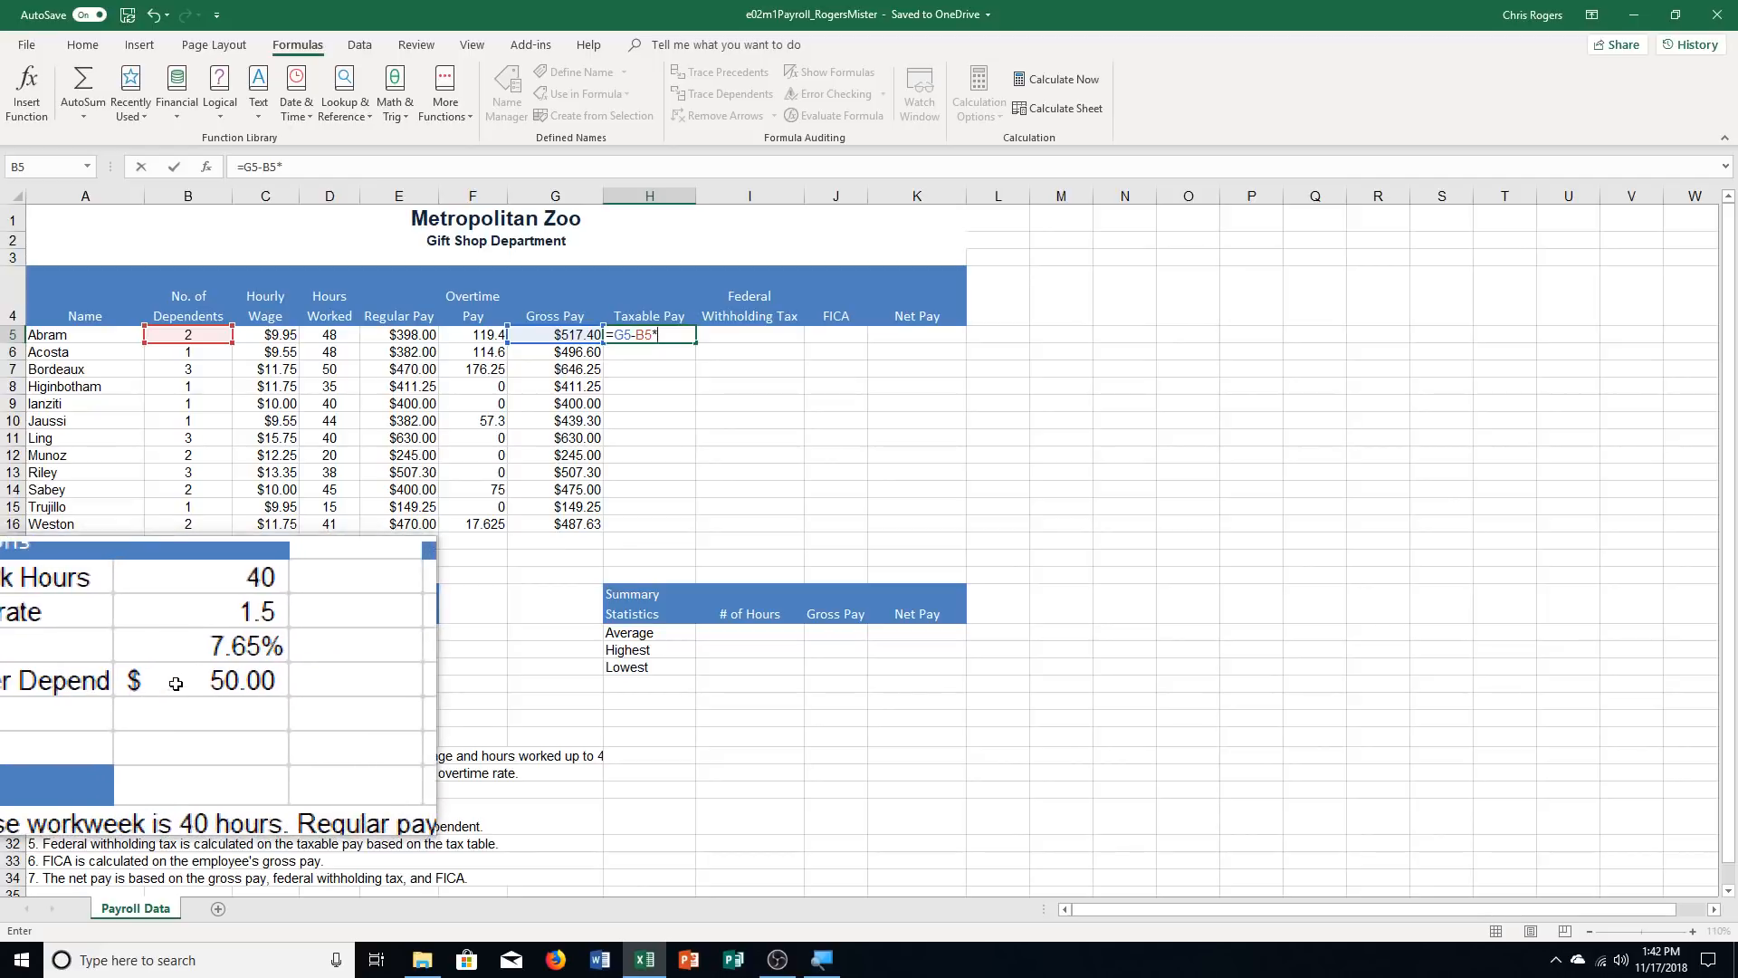
{"action": "left_click", "coordinate": [176, 685]}
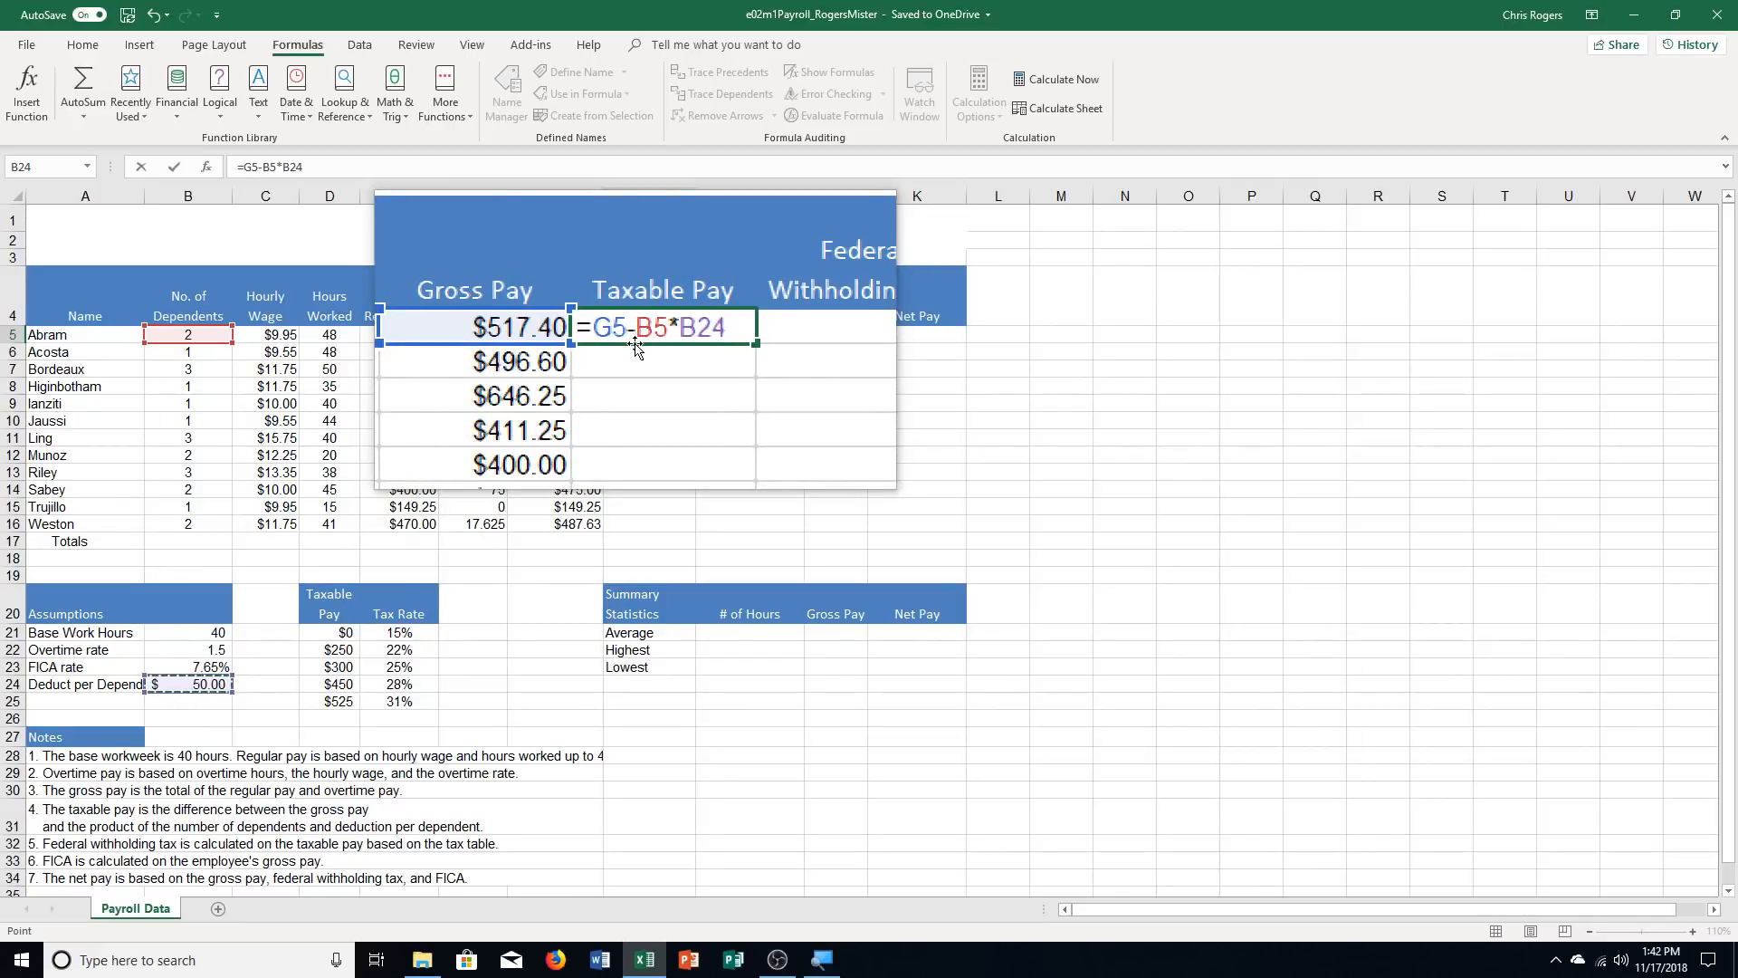
{"action": "key", "text": "F4"}
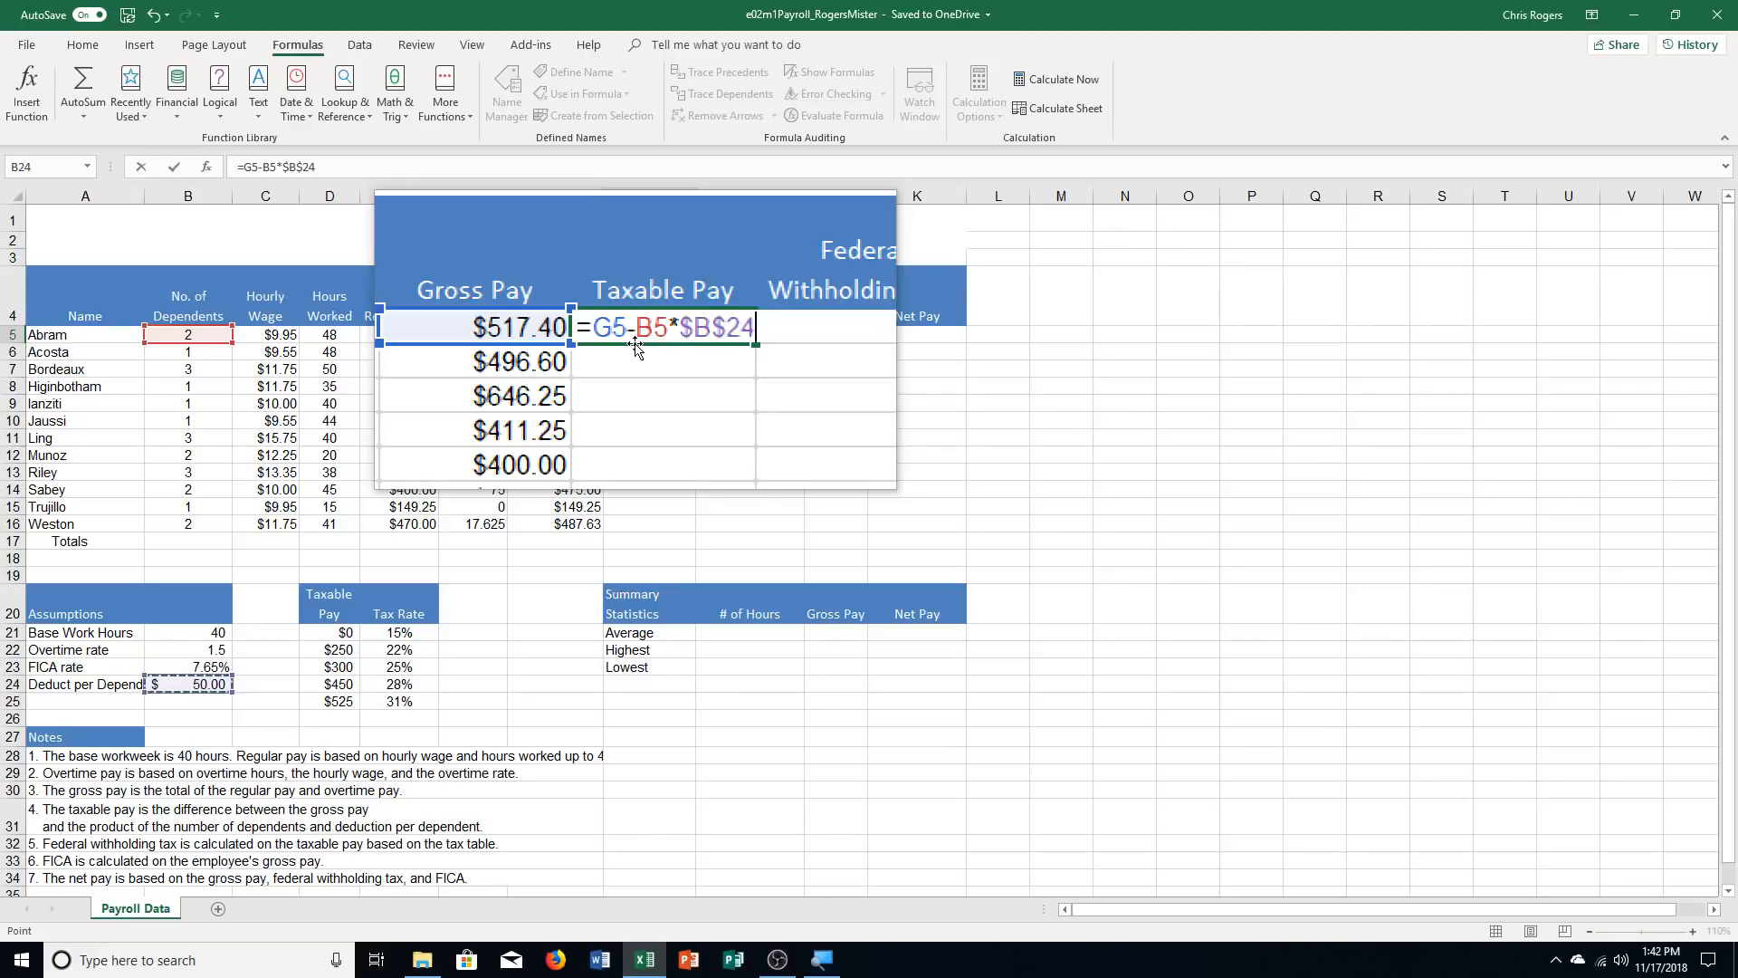
{"action": "key", "text": "Return"}
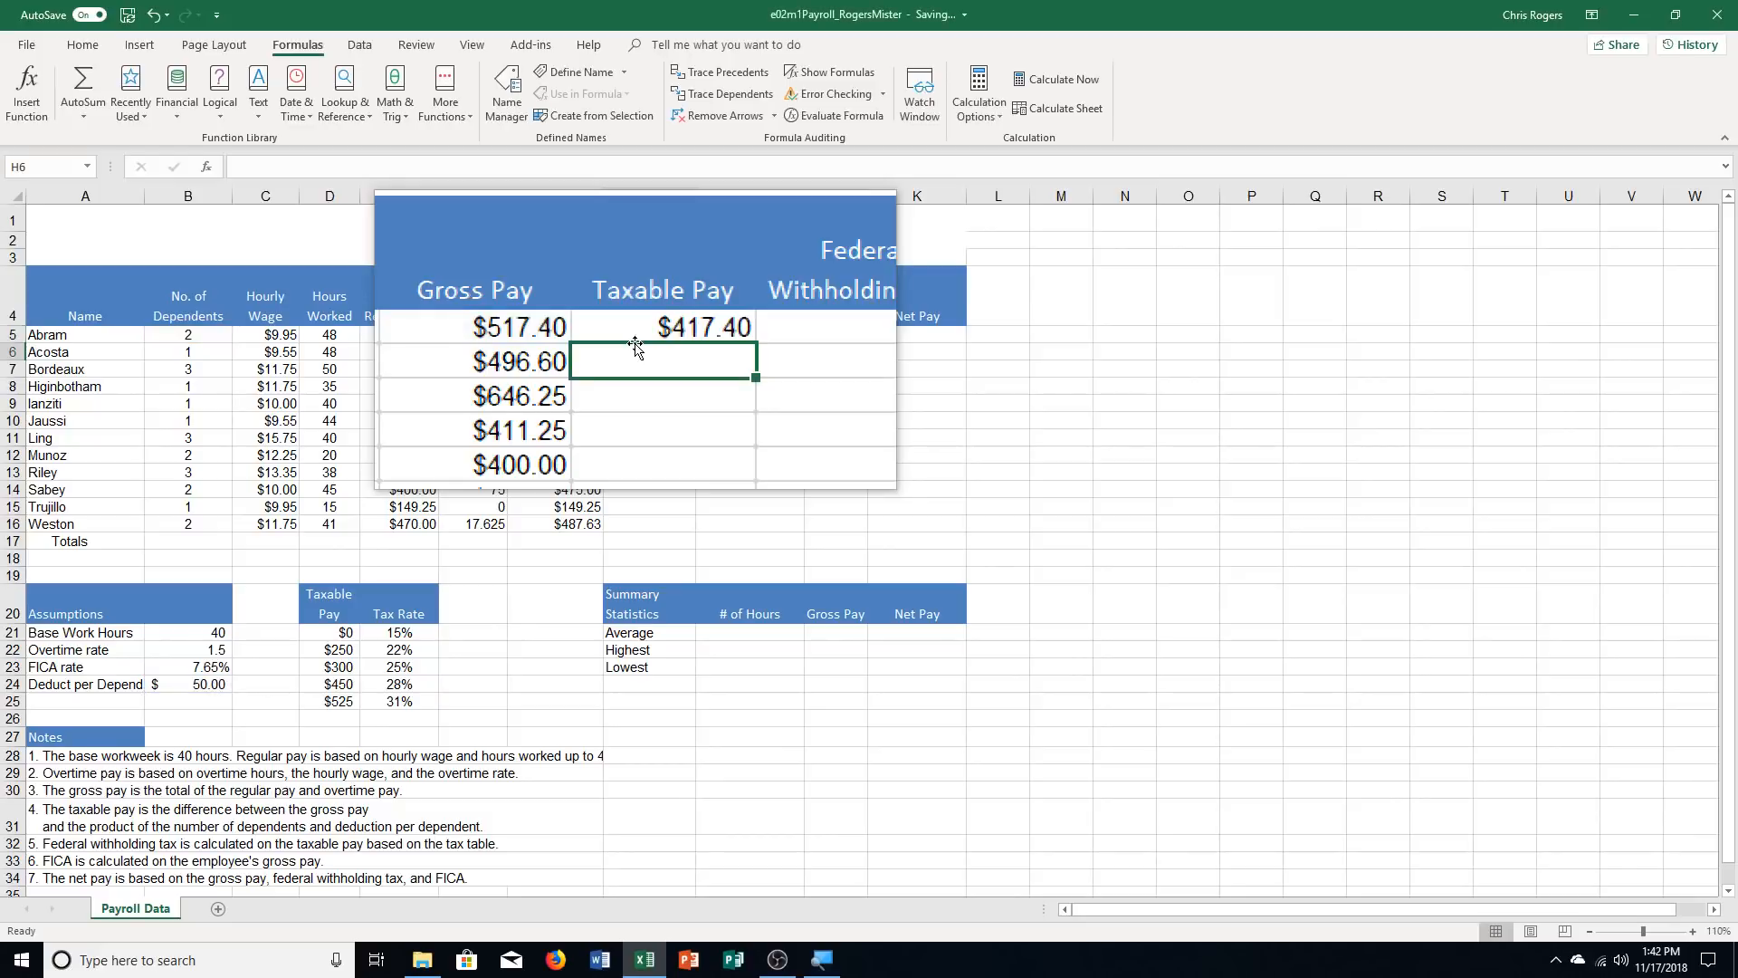
{"action": "left_click", "coordinate": [669, 336]}
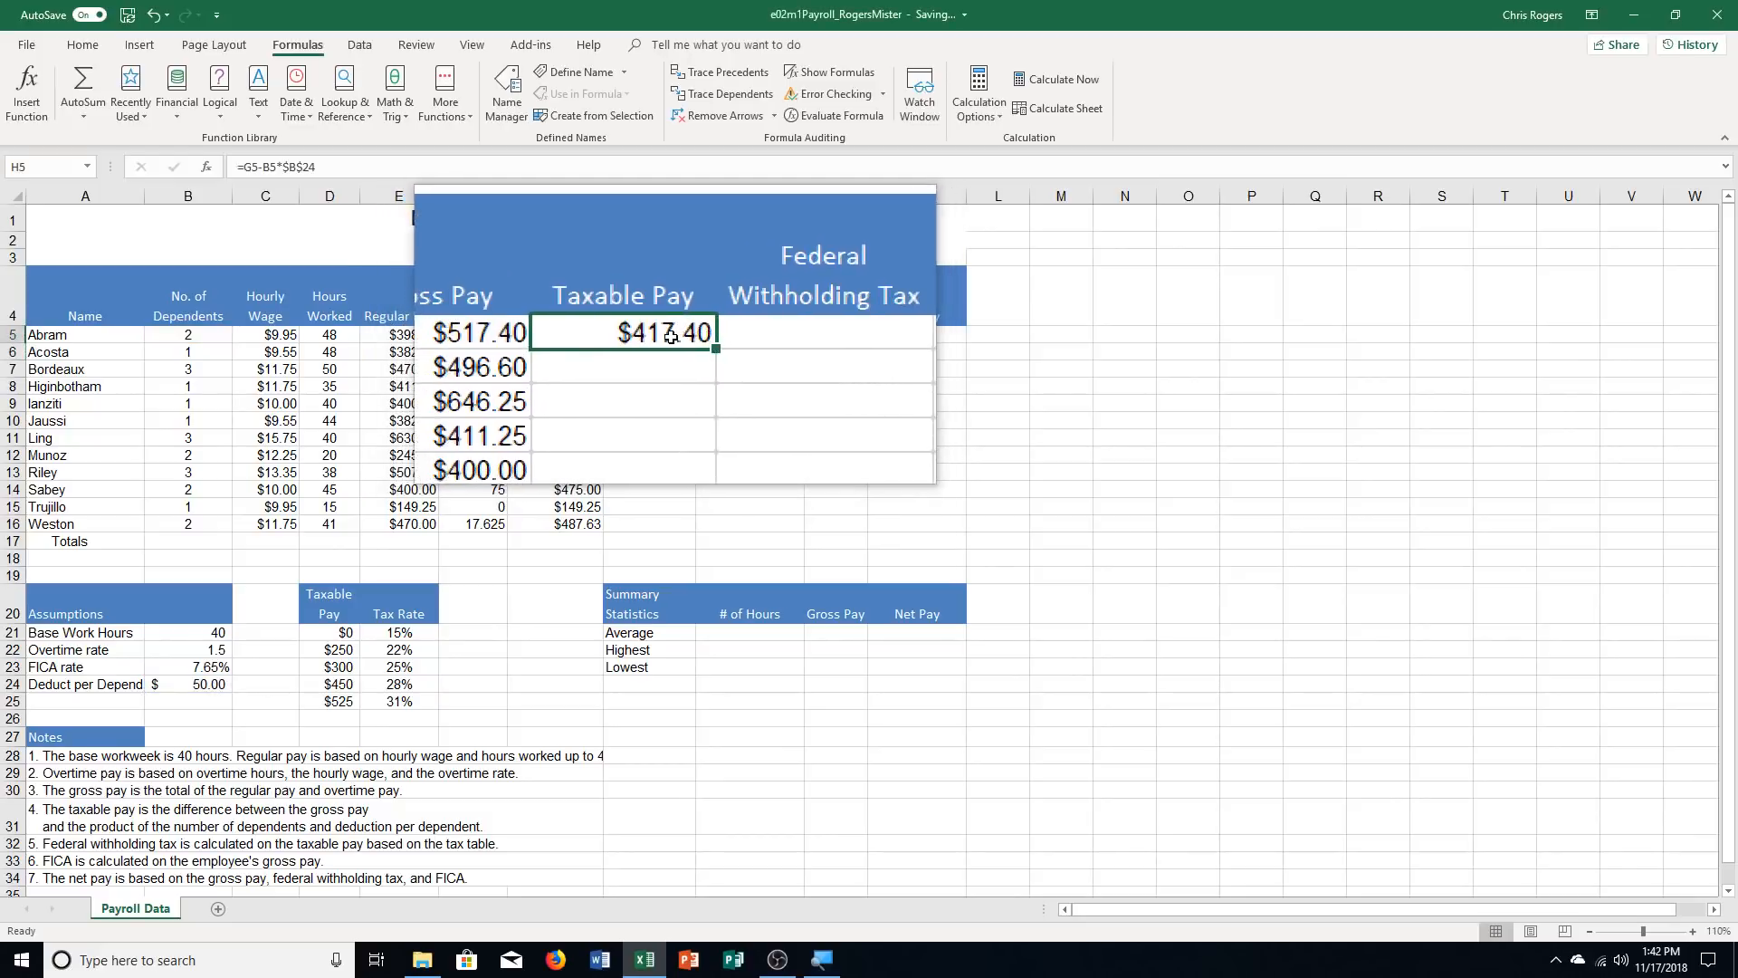
{"action": "left_click_drag", "start_coordinate": [694, 342], "coordinate": [688, 528]}
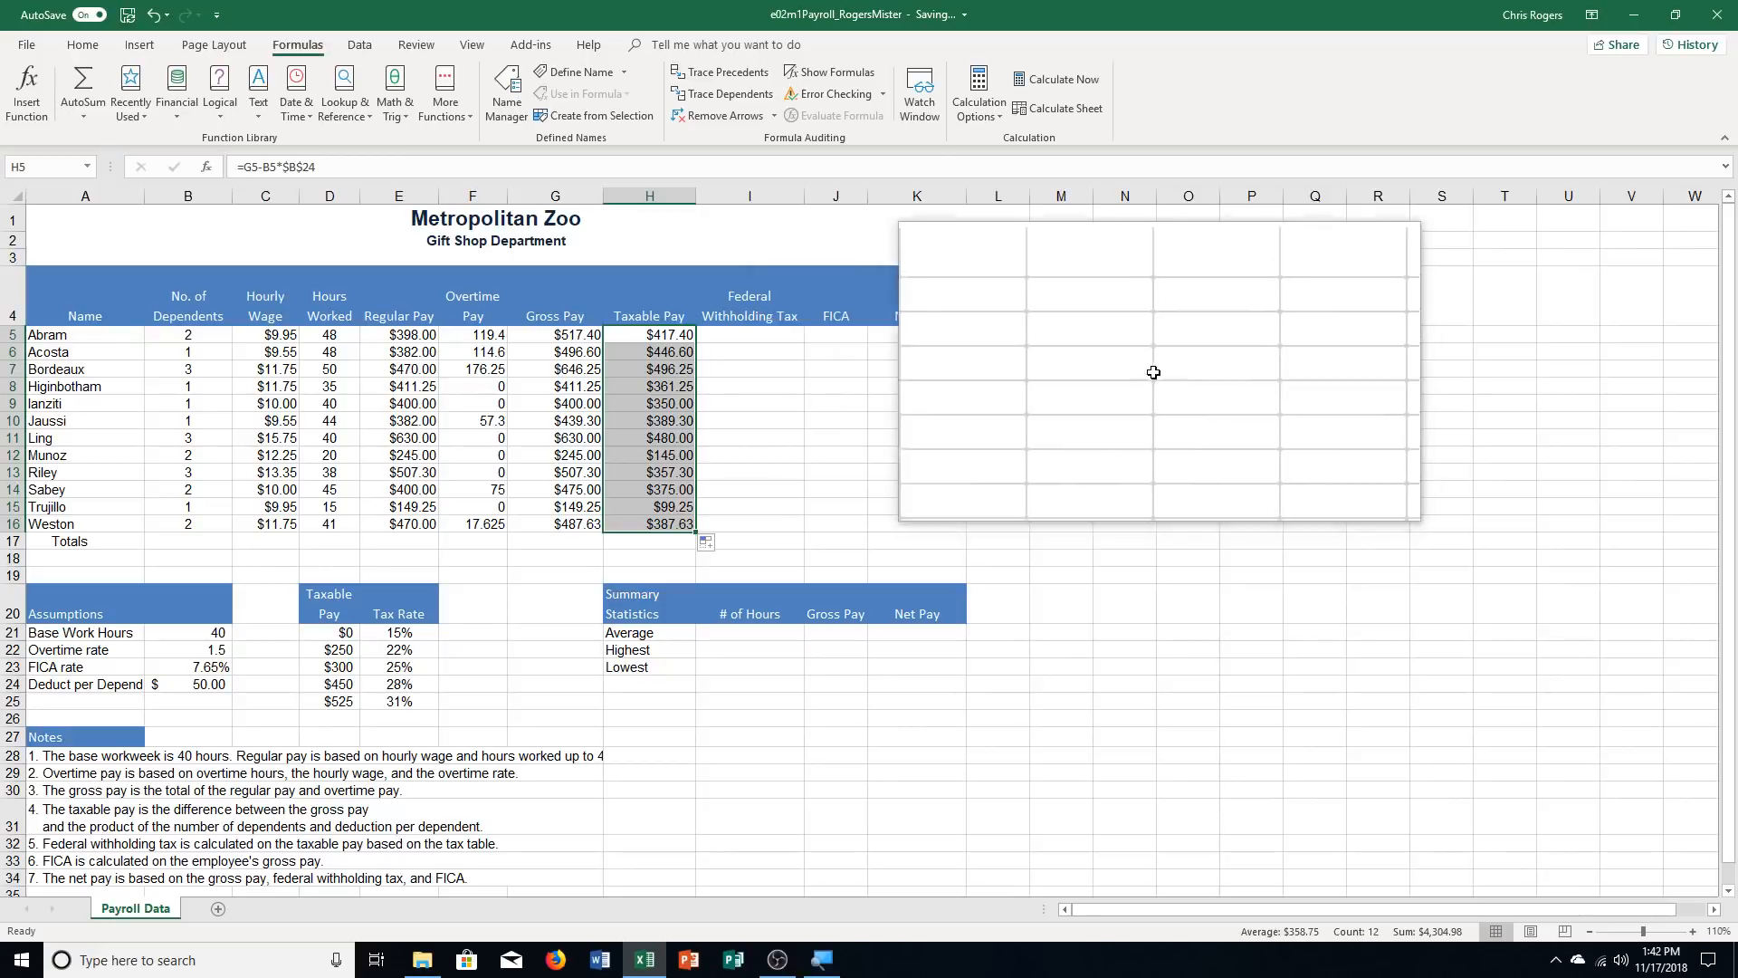
Search for the VLOOKUP function and insert it in cell I5 for Federal Withholding Tax
{"action": "left_click", "coordinate": [750, 330]}
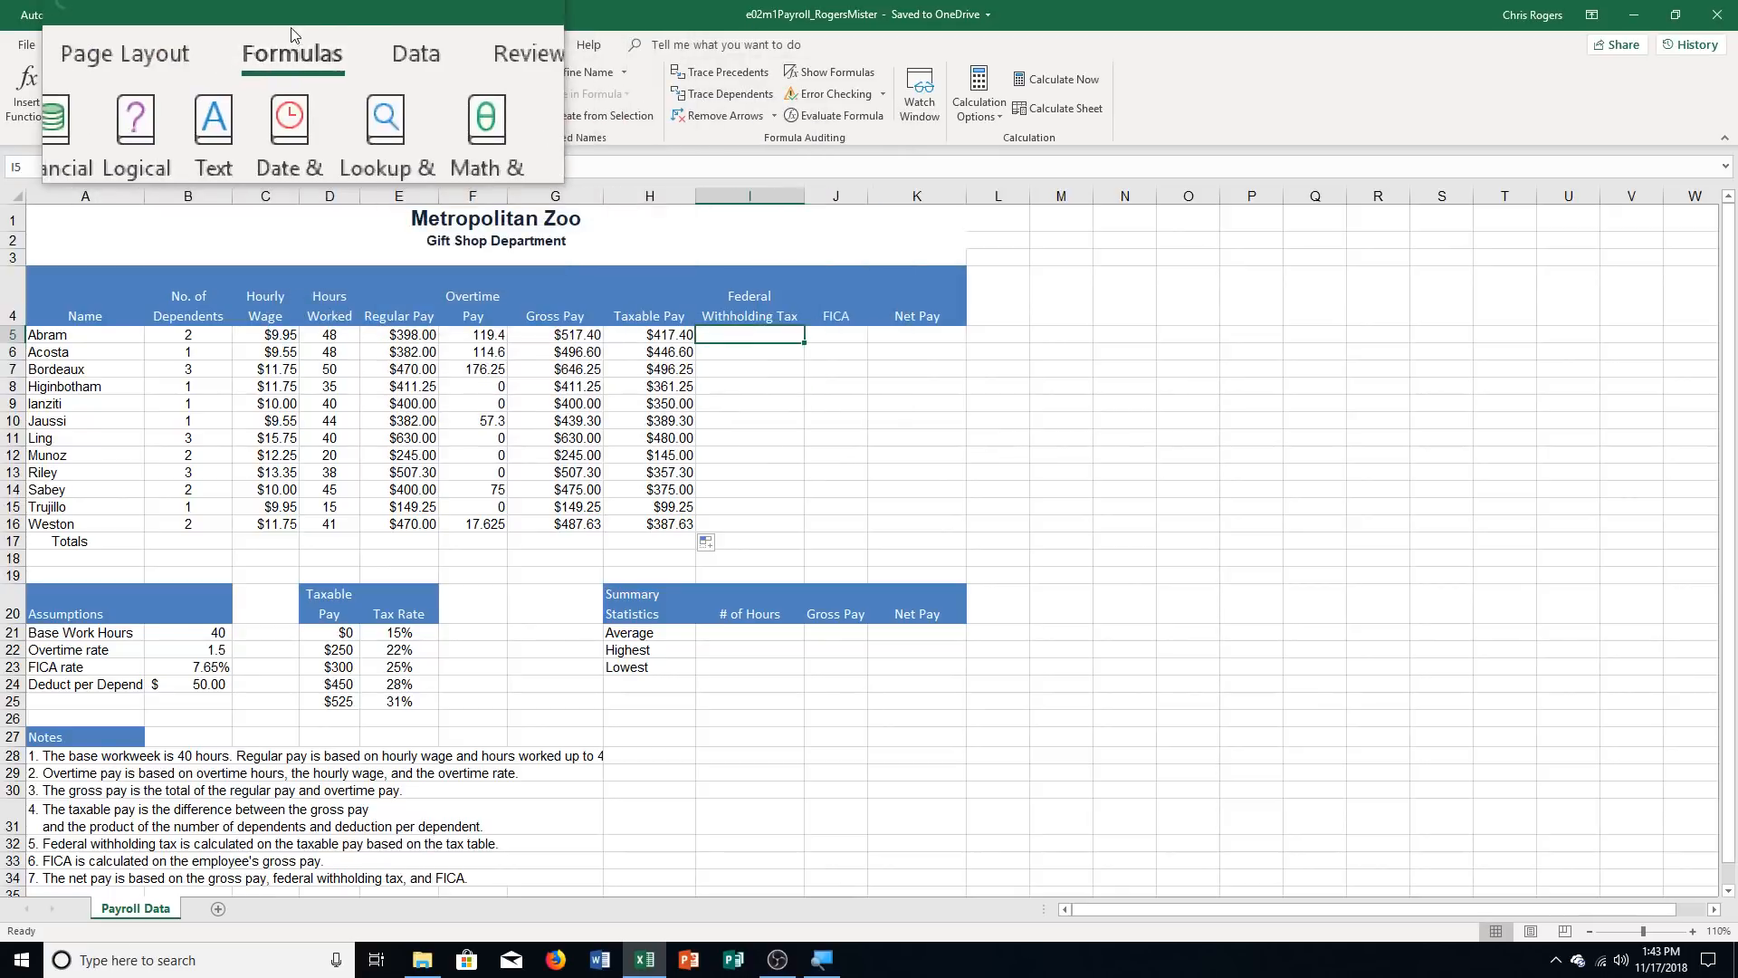
{"action": "left_click", "coordinate": [29, 90]}
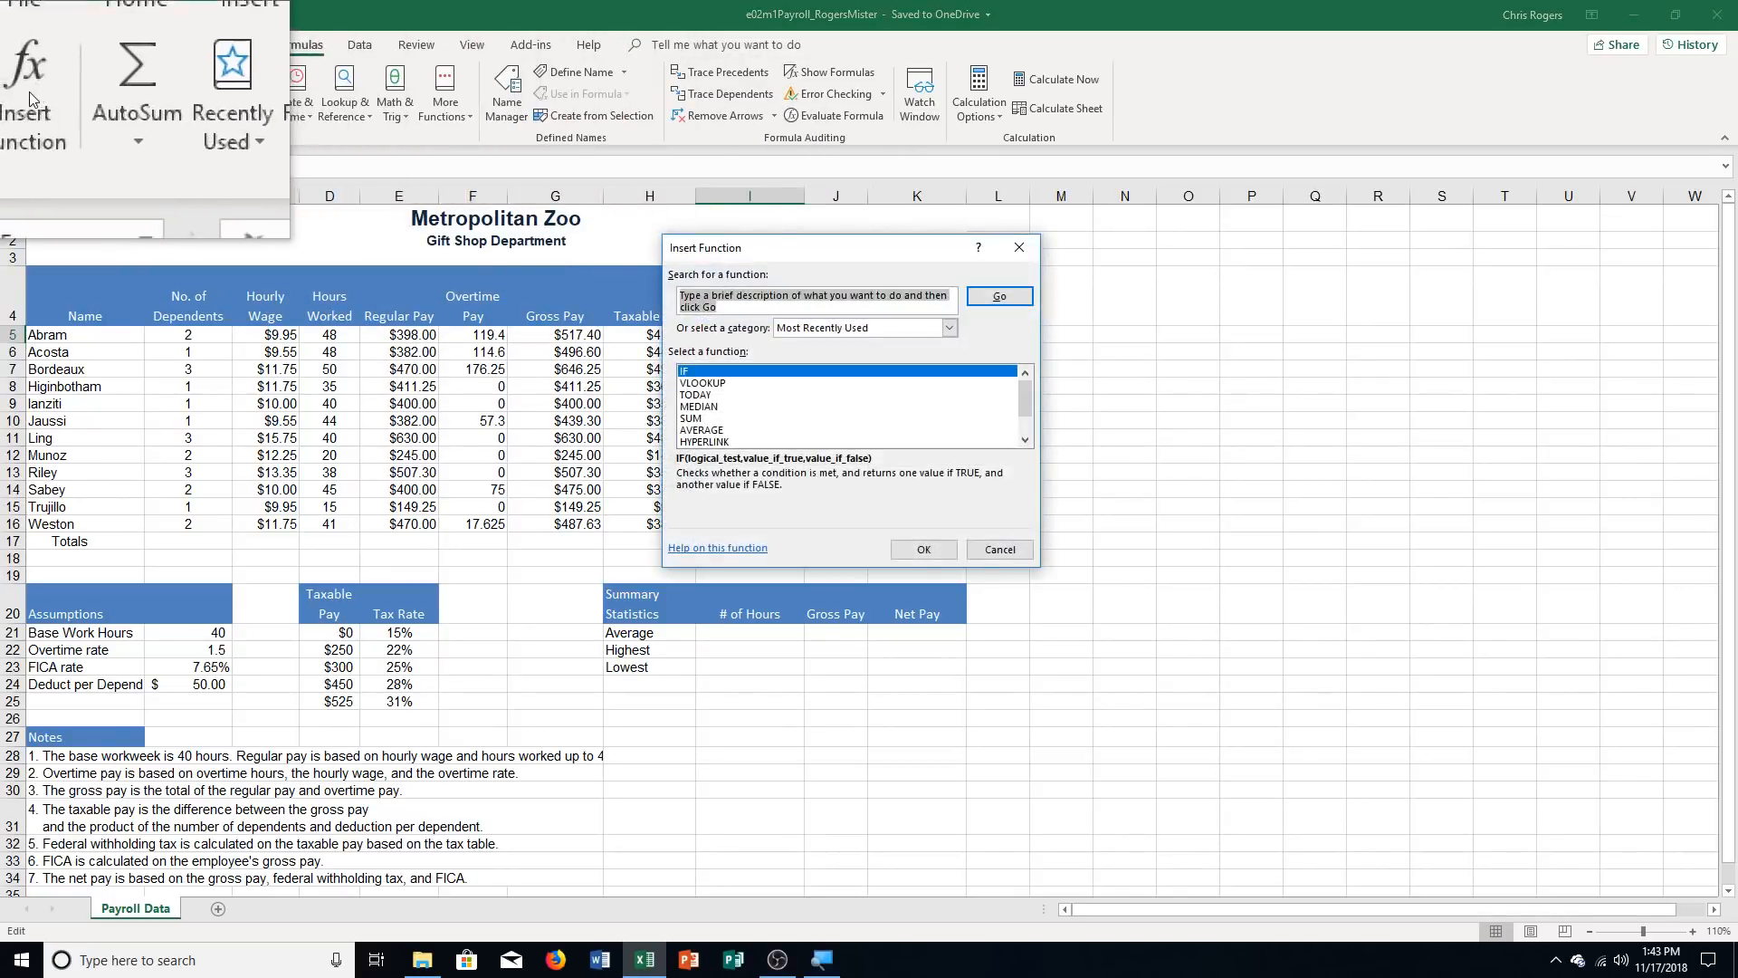
{"action": "left_click", "coordinate": [724, 383]}
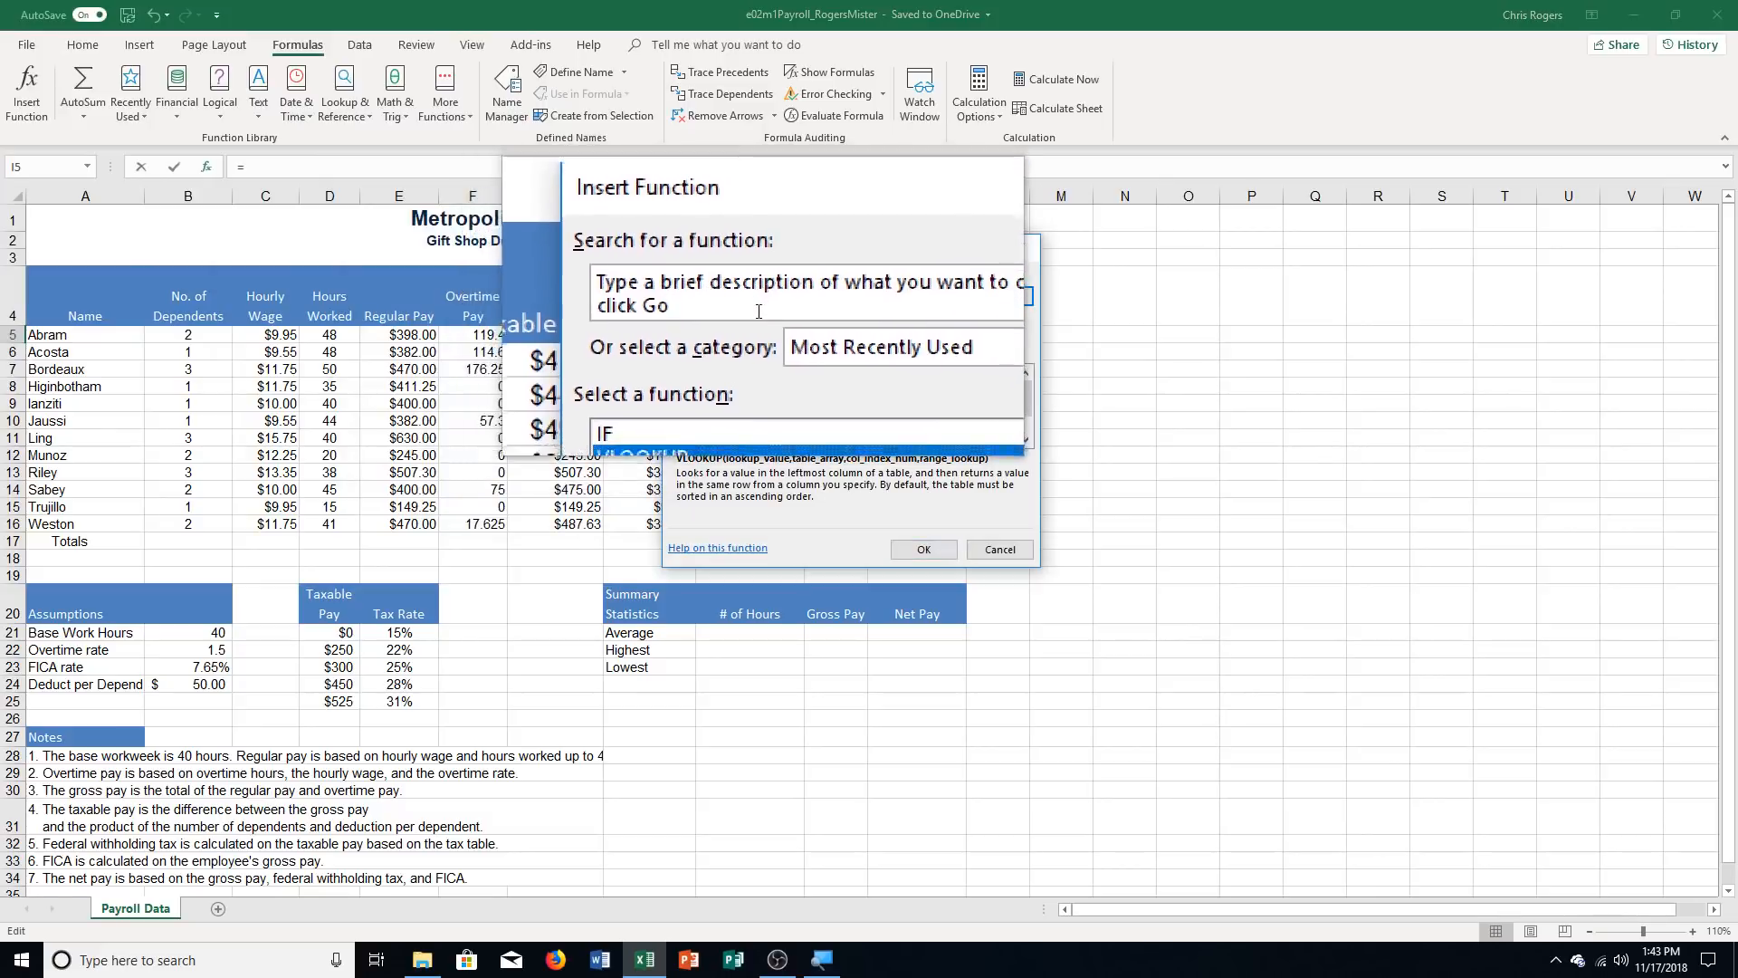
{"action": "key", "text": "BackSpace"}
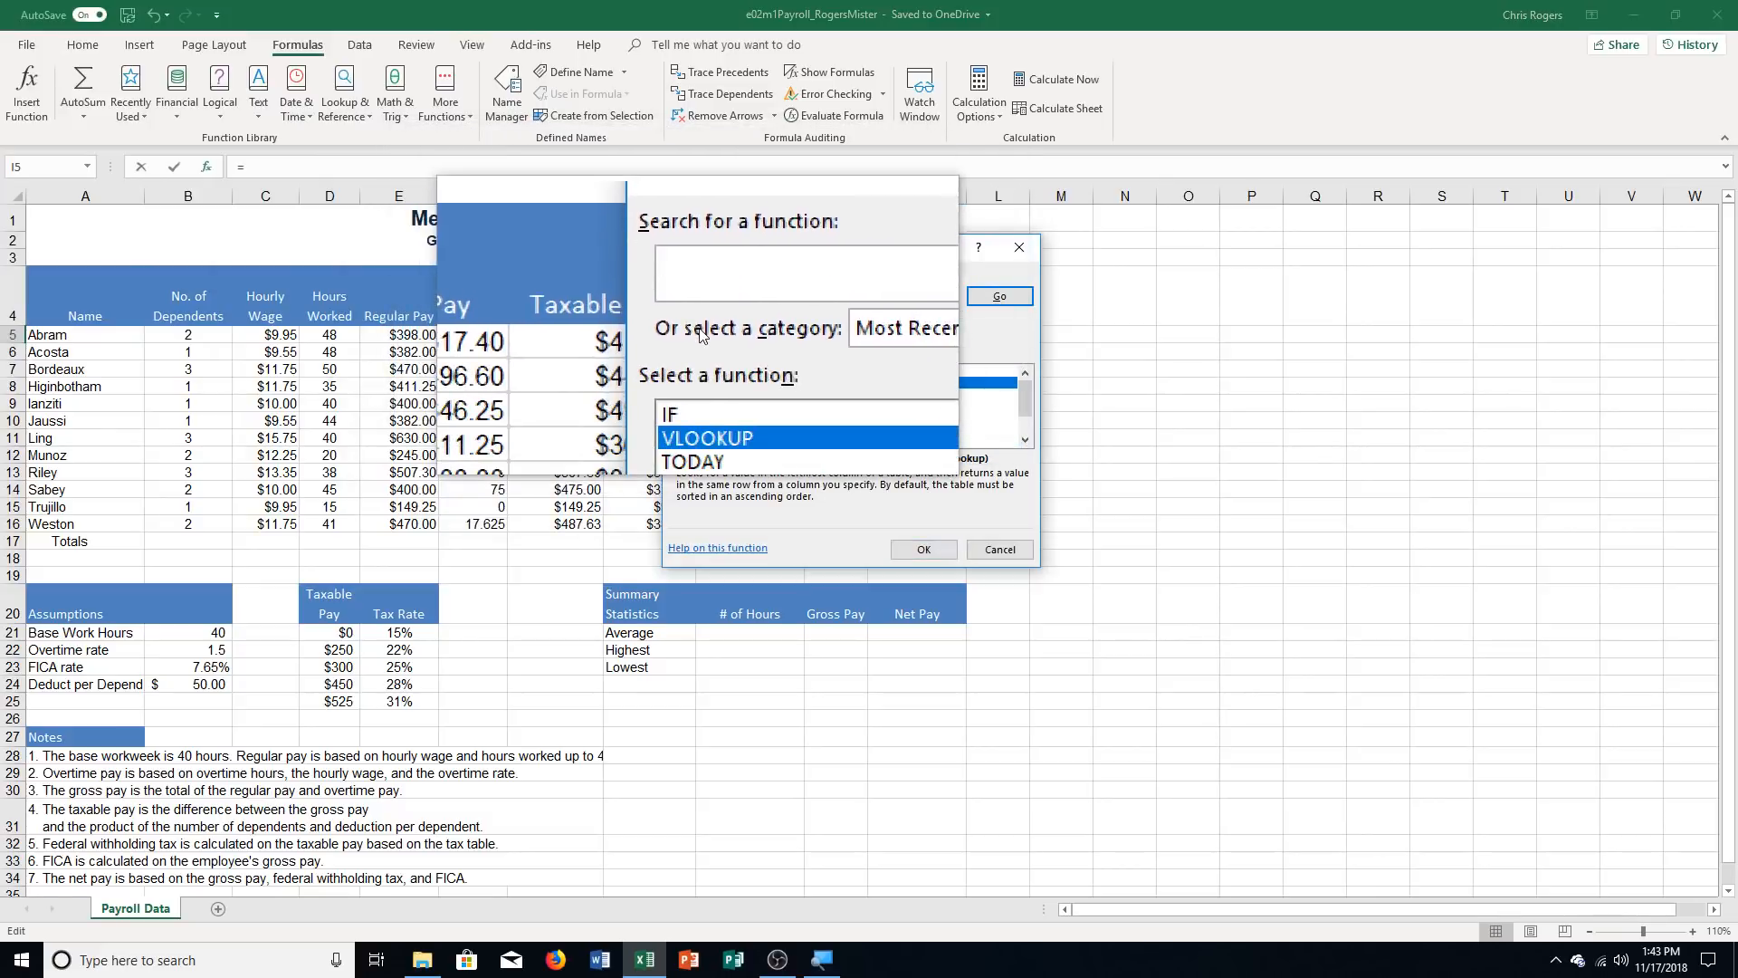
{"action": "type", "text": "b"}
{"action": "key", "text": "BackSpace"}
{"action": "type", "text": "vlookup"}
{"action": "key", "text": "Return"}
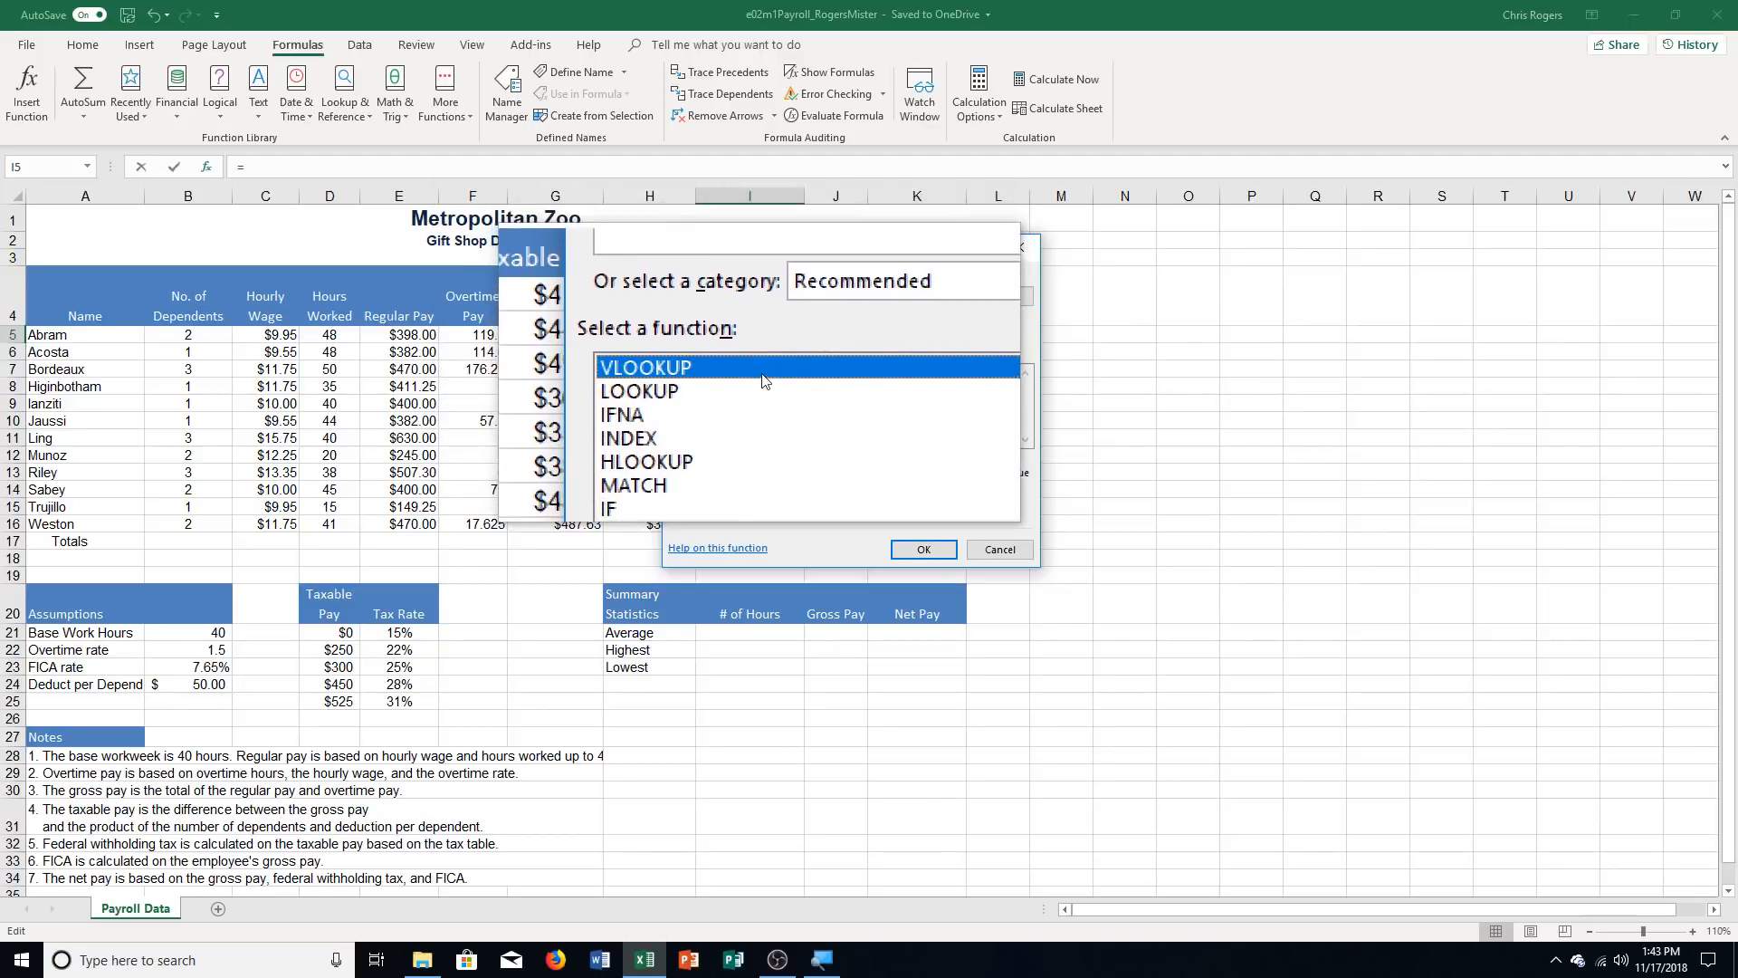
{"action": "double_click", "coordinate": [760, 373]}
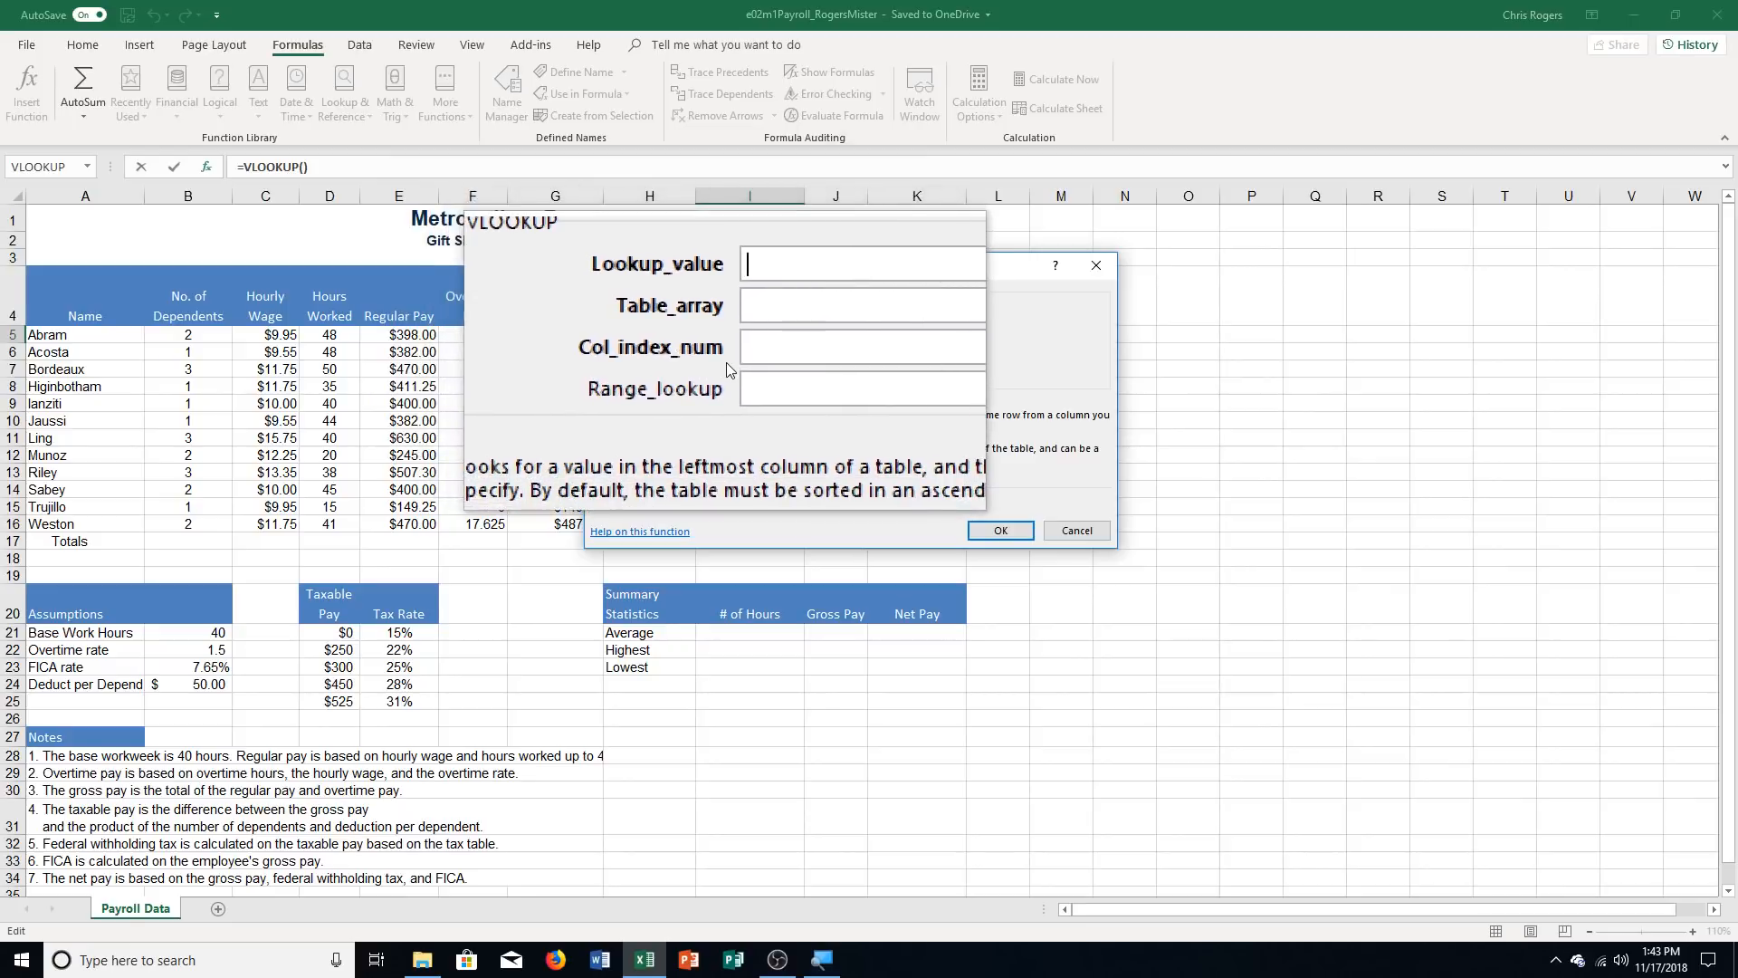
Set the VLOOKUP arguments to lookup value H5, table array $D$21:$E$25 and column index number 2
{"action": "type", "text": "H5"}
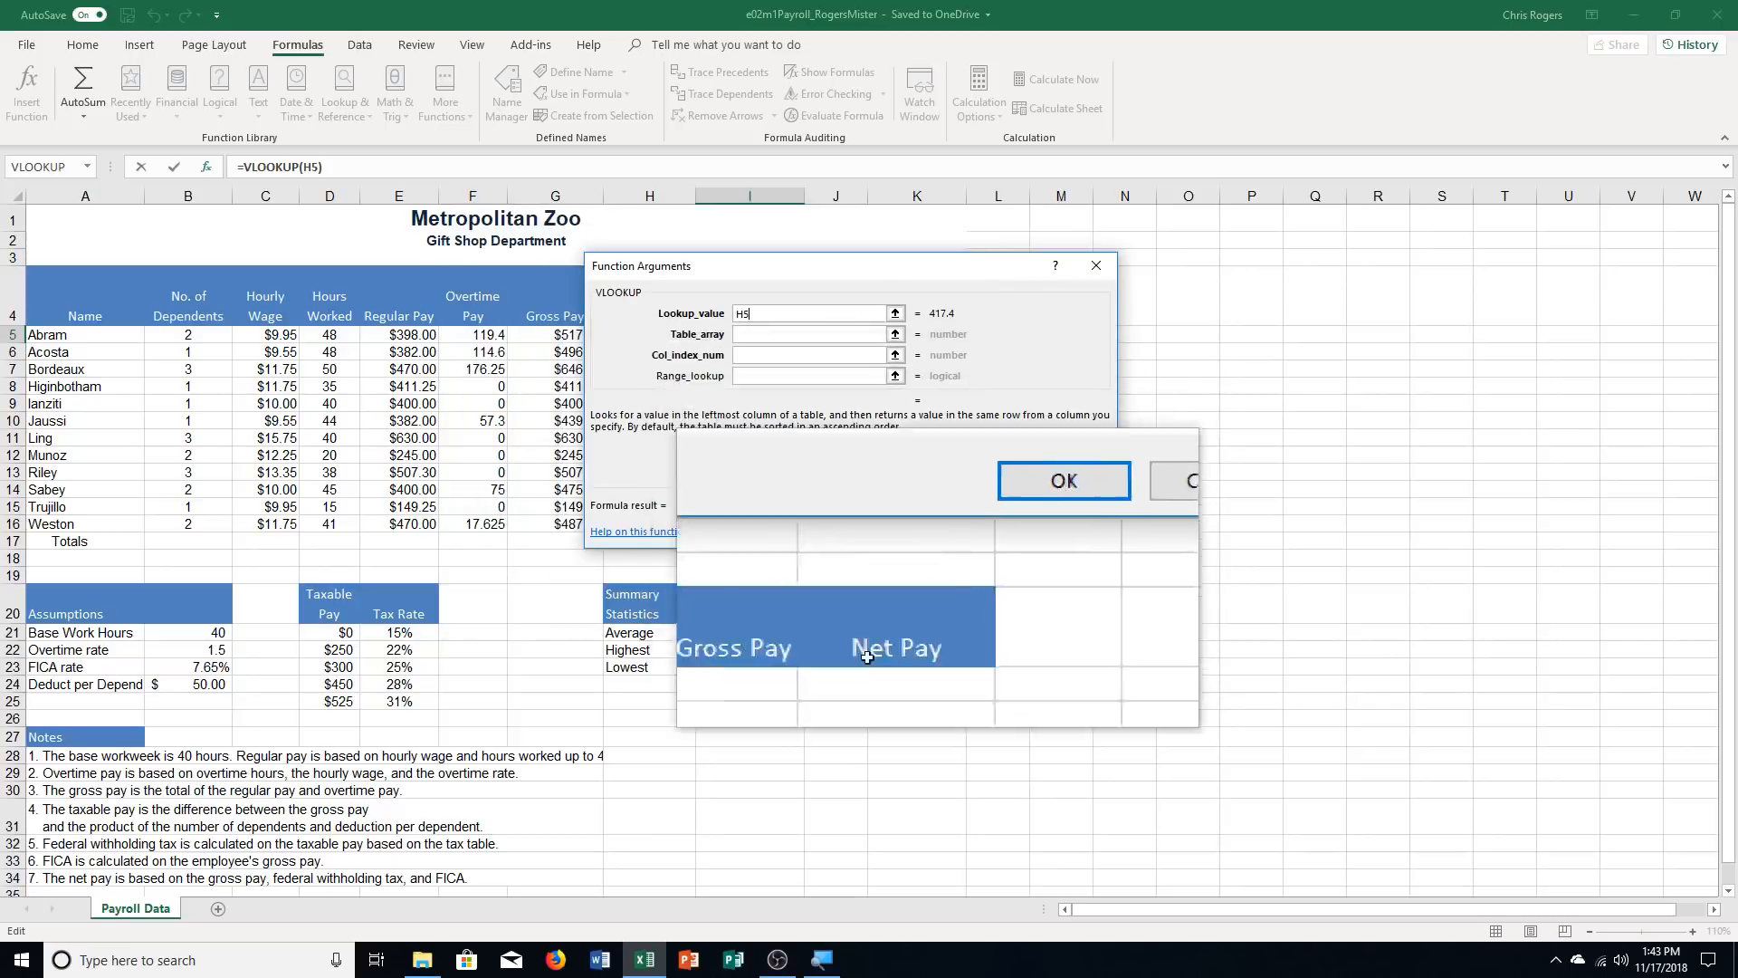
{"action": "left_click_drag", "start_coordinate": [653, 271], "coordinate": [853, 272]}
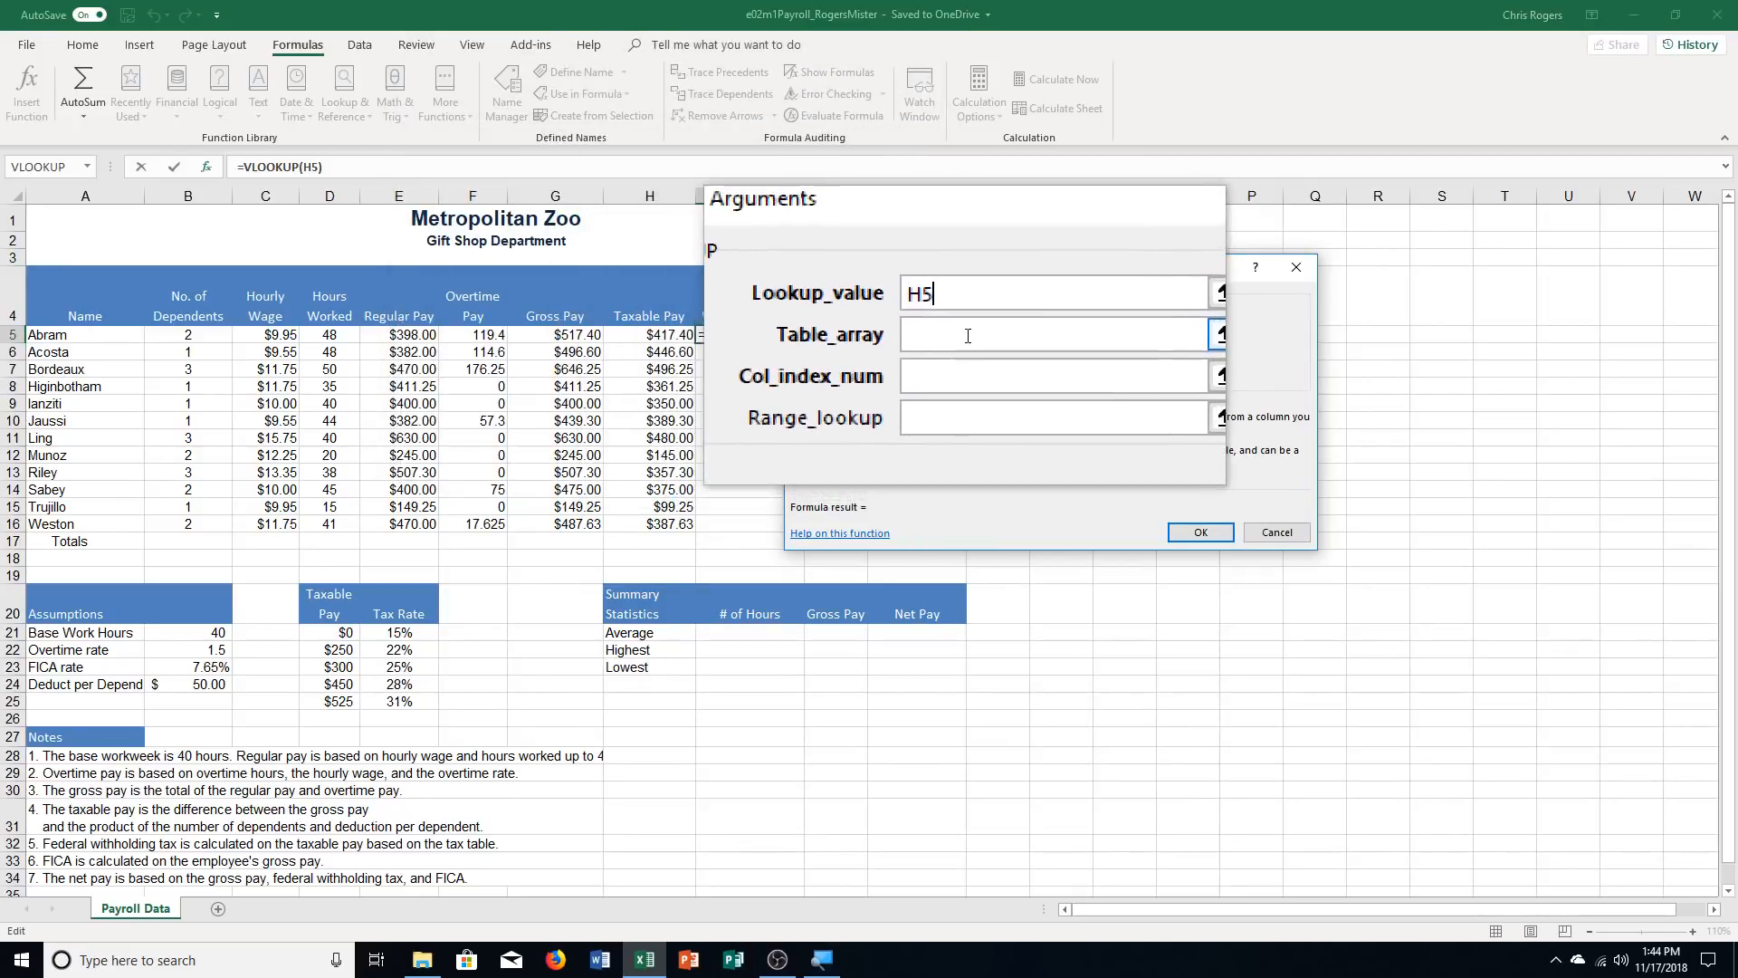
{"action": "left_click", "coordinate": [966, 336]}
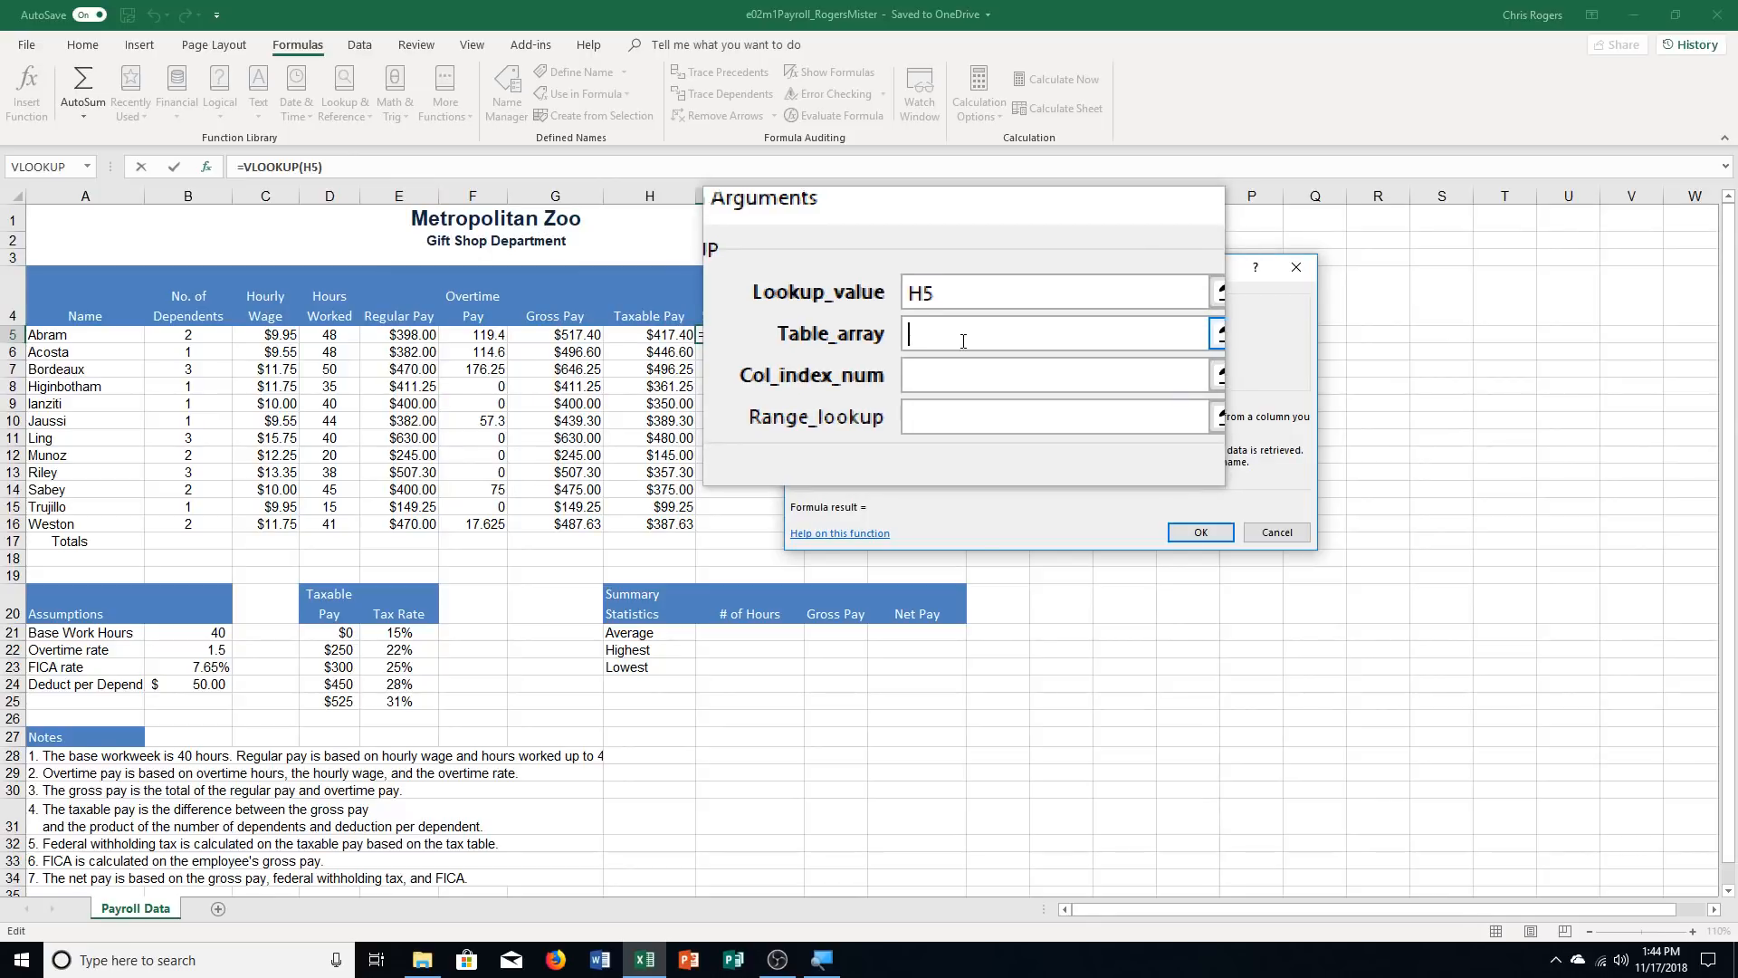
{"action": "left_click", "coordinate": [343, 630]}
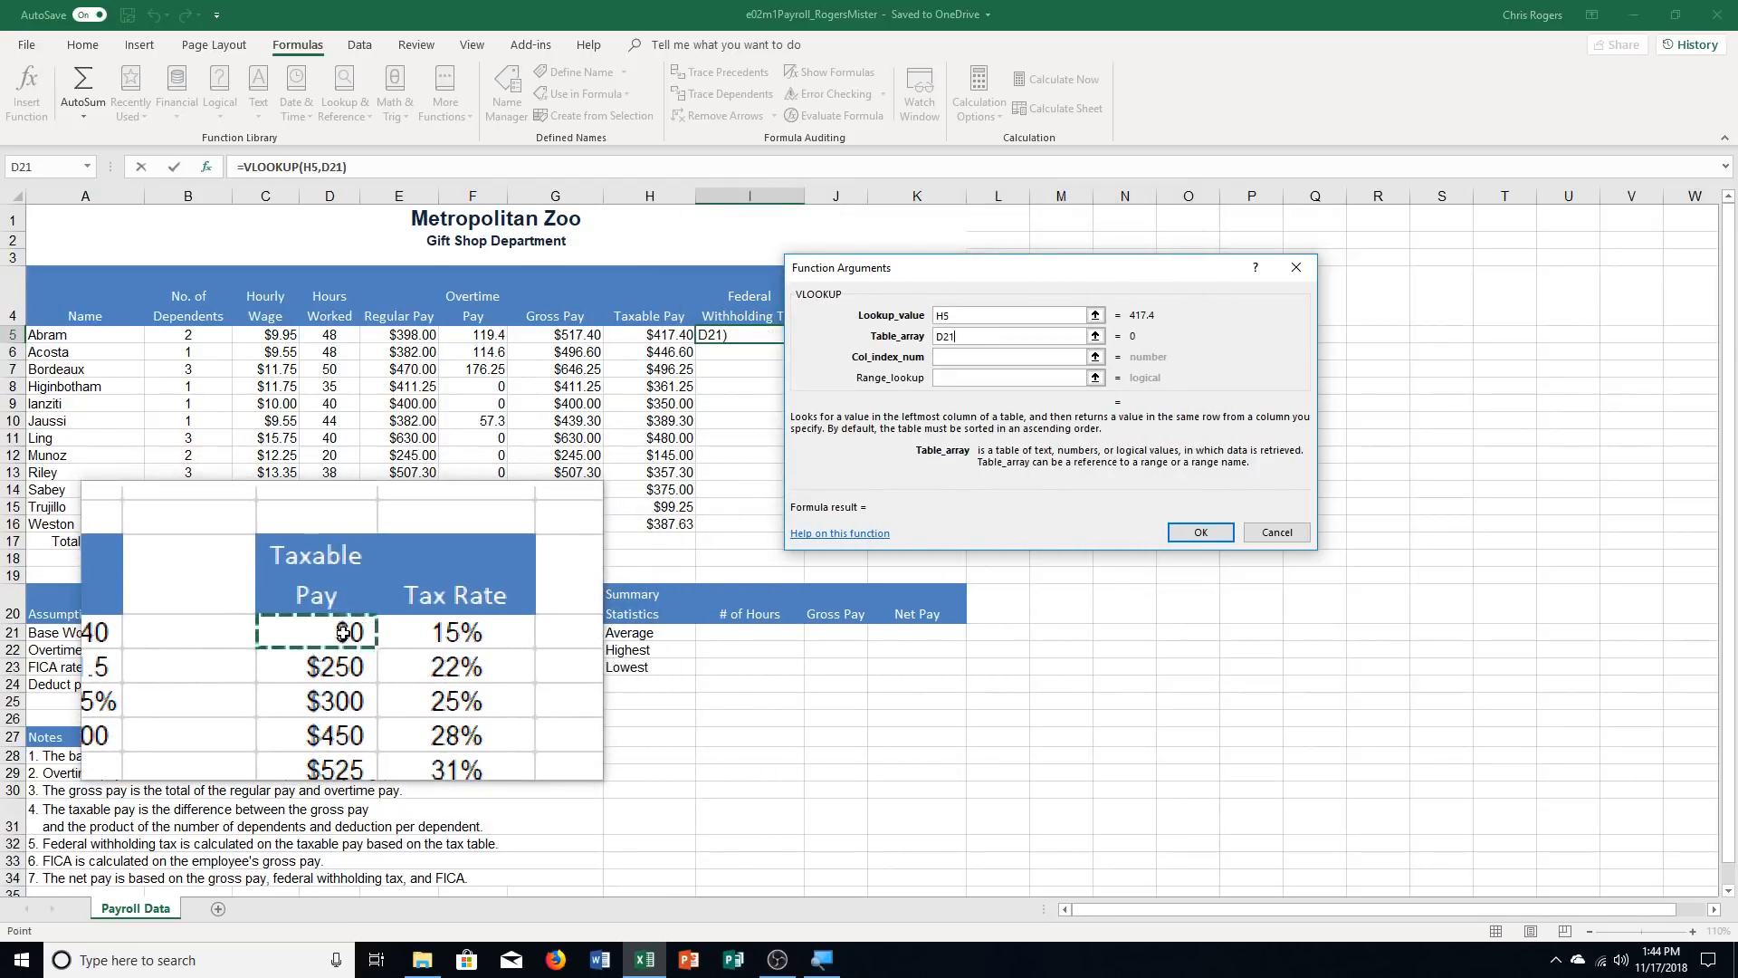
{"action": "left_click_drag", "start_coordinate": [343, 631], "coordinate": [385, 801]}
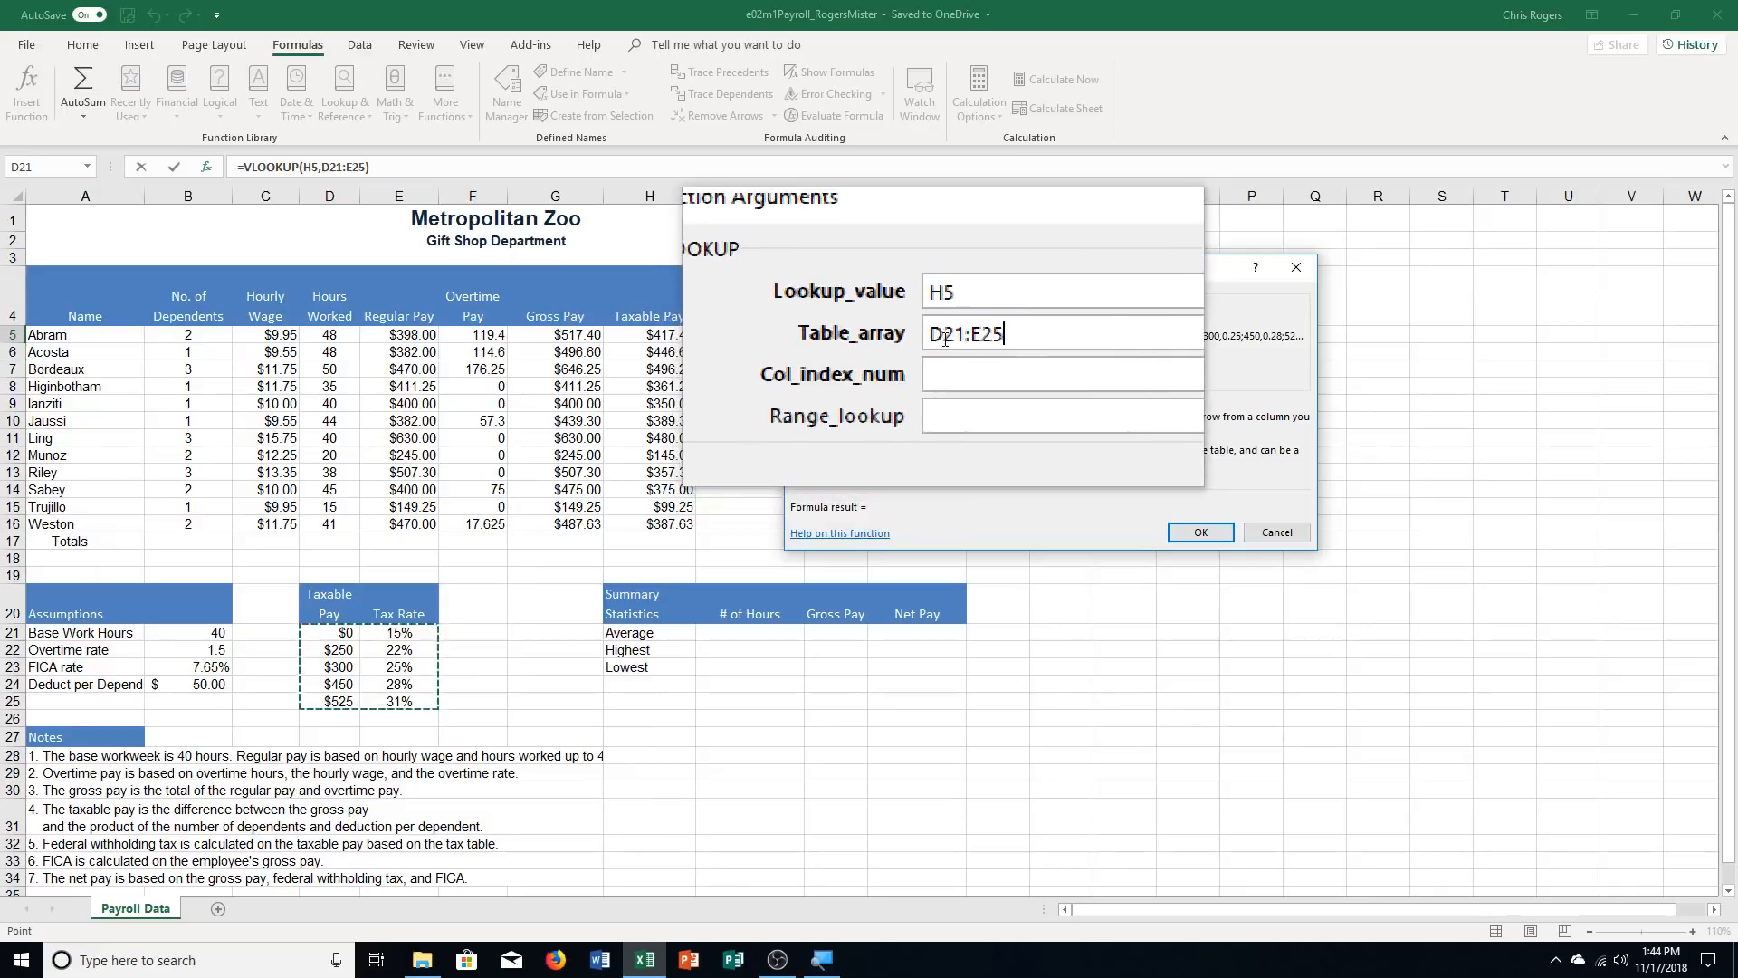
{"action": "key", "text": "F4"}
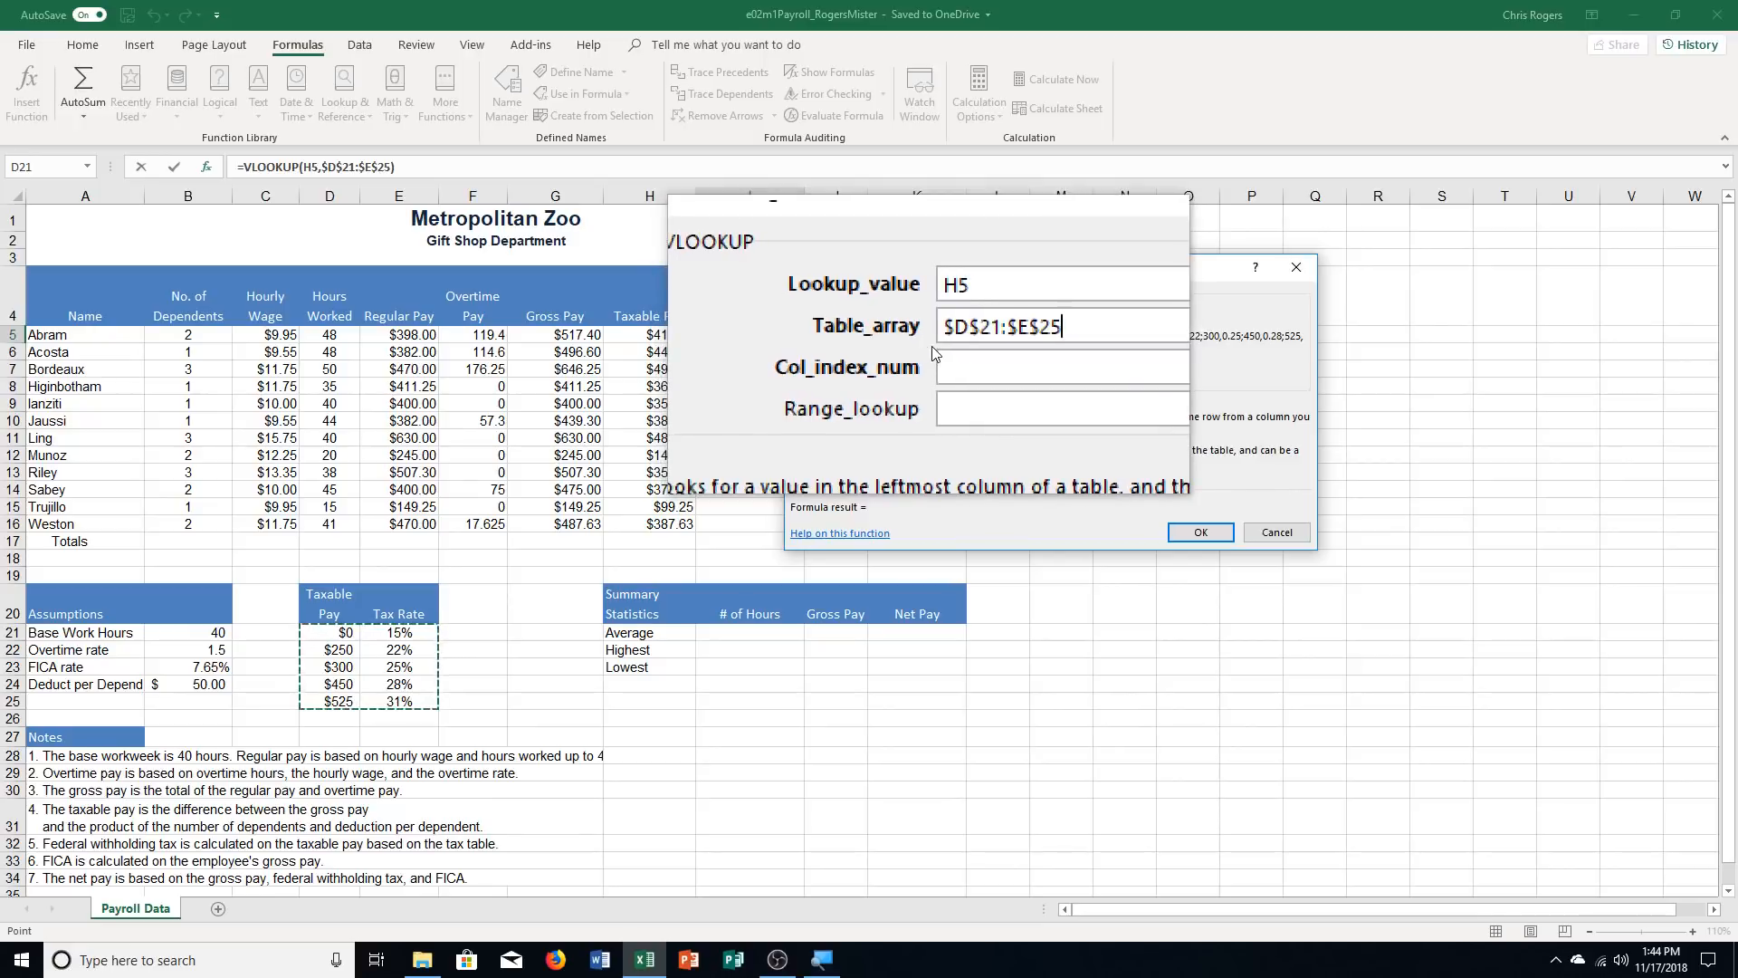
{"action": "key", "text": "Tab"}
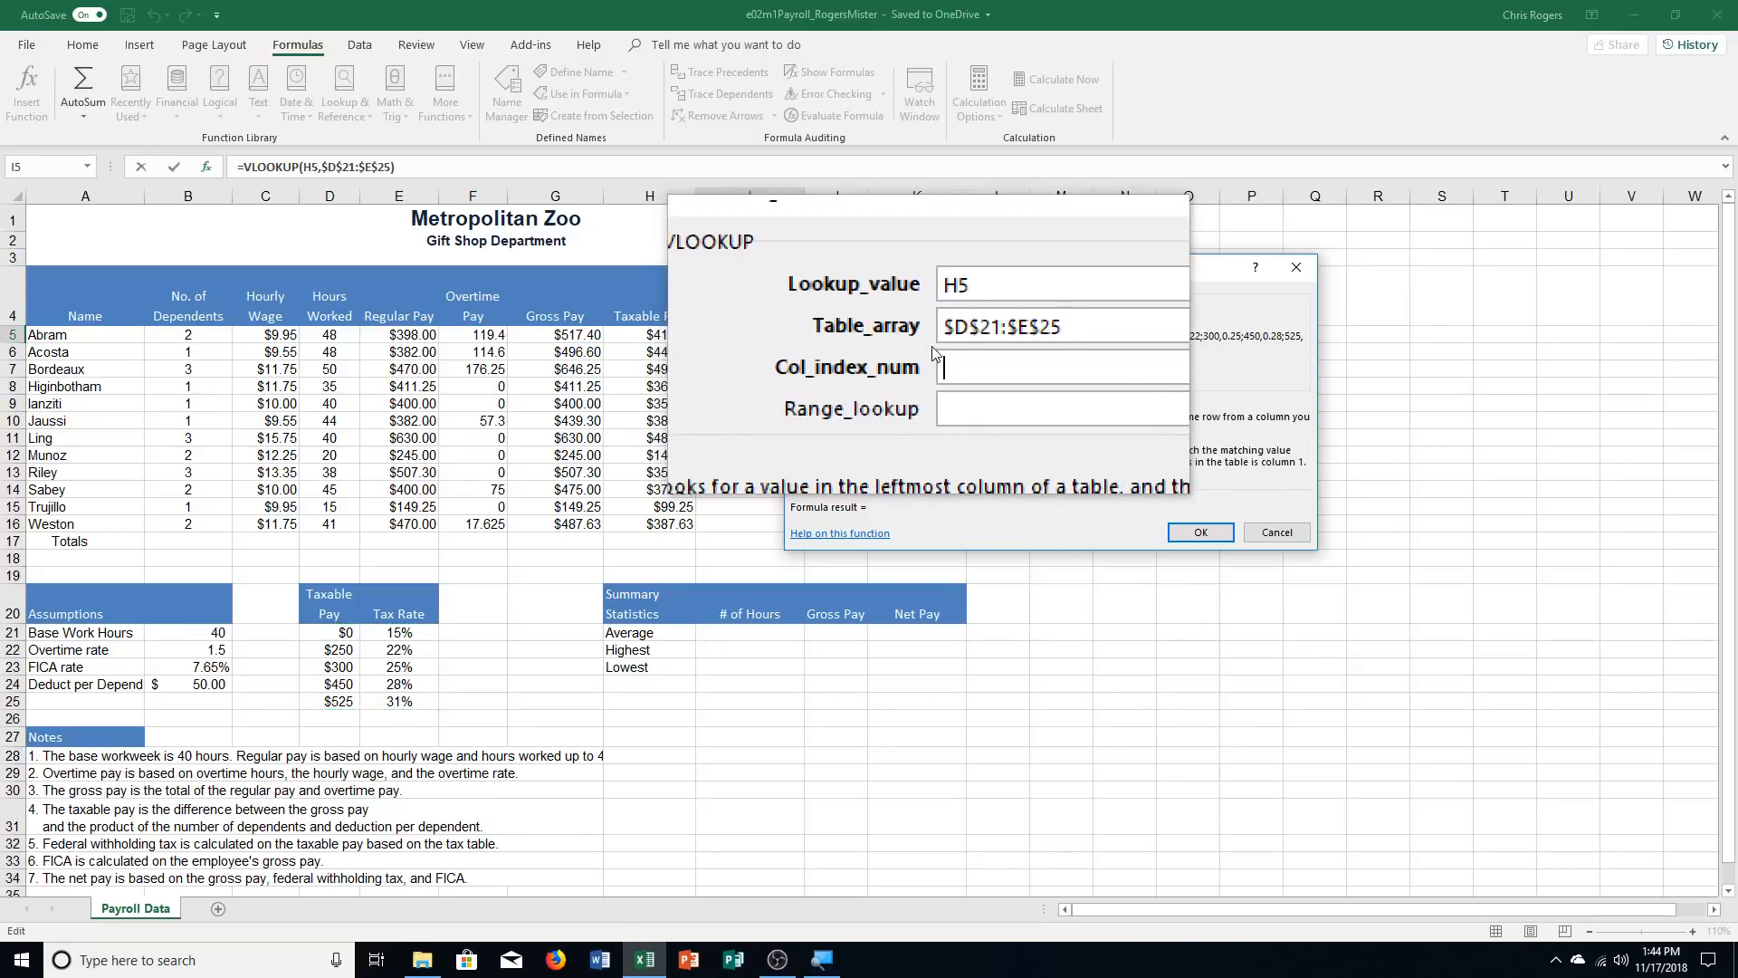
{"action": "type", "text": "2"}
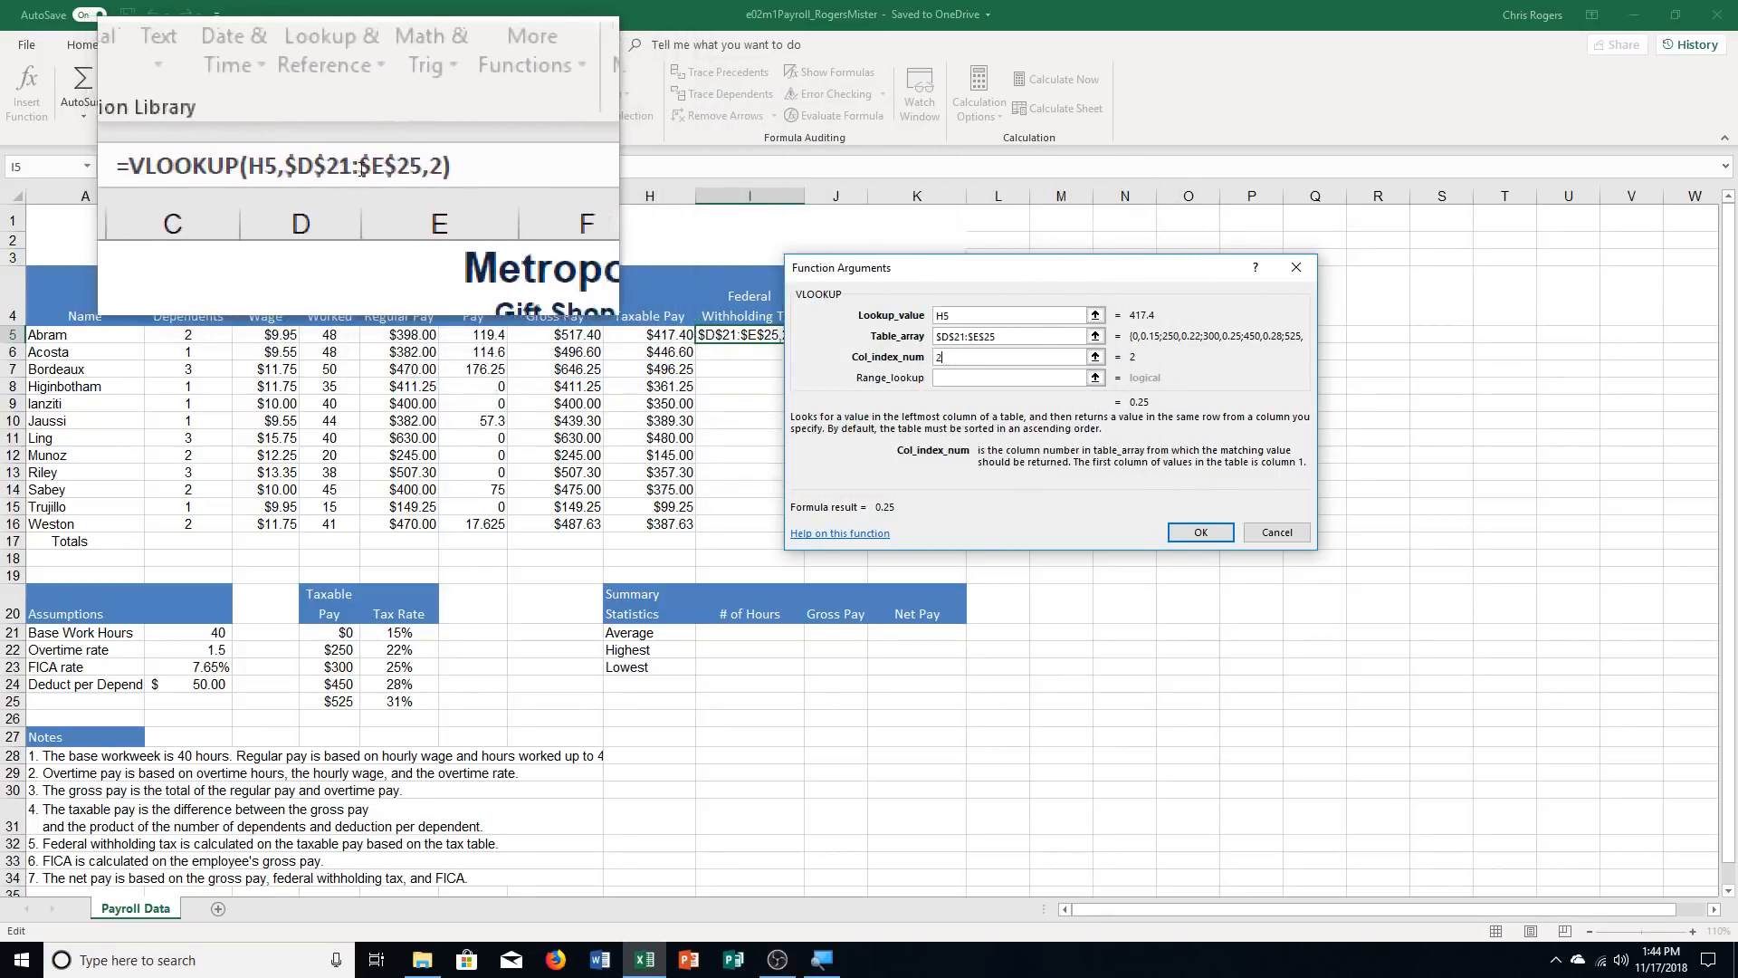
Multiply the VLOOKUP result by H5 to make =VLOOKUP(H5,$D$21:$E$25,2)*H5 in cell I5 and copy it down through I16
{"action": "left_click", "coordinate": [403, 159]}
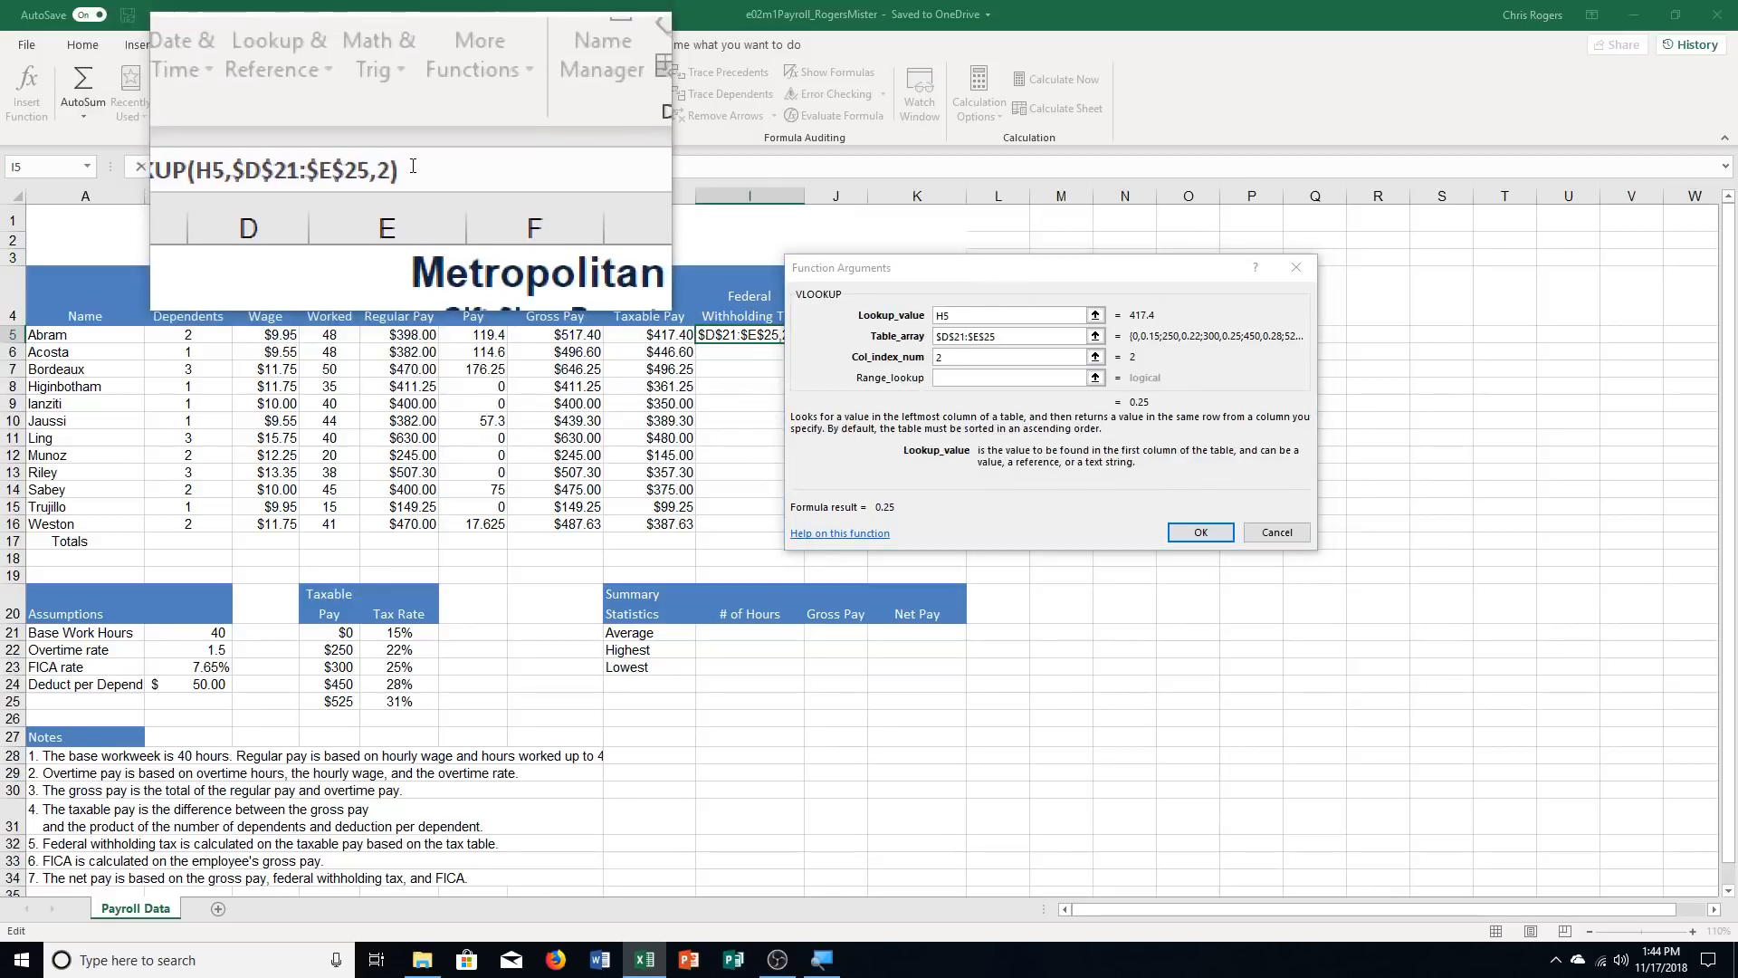
{"action": "type", "text": "*"}
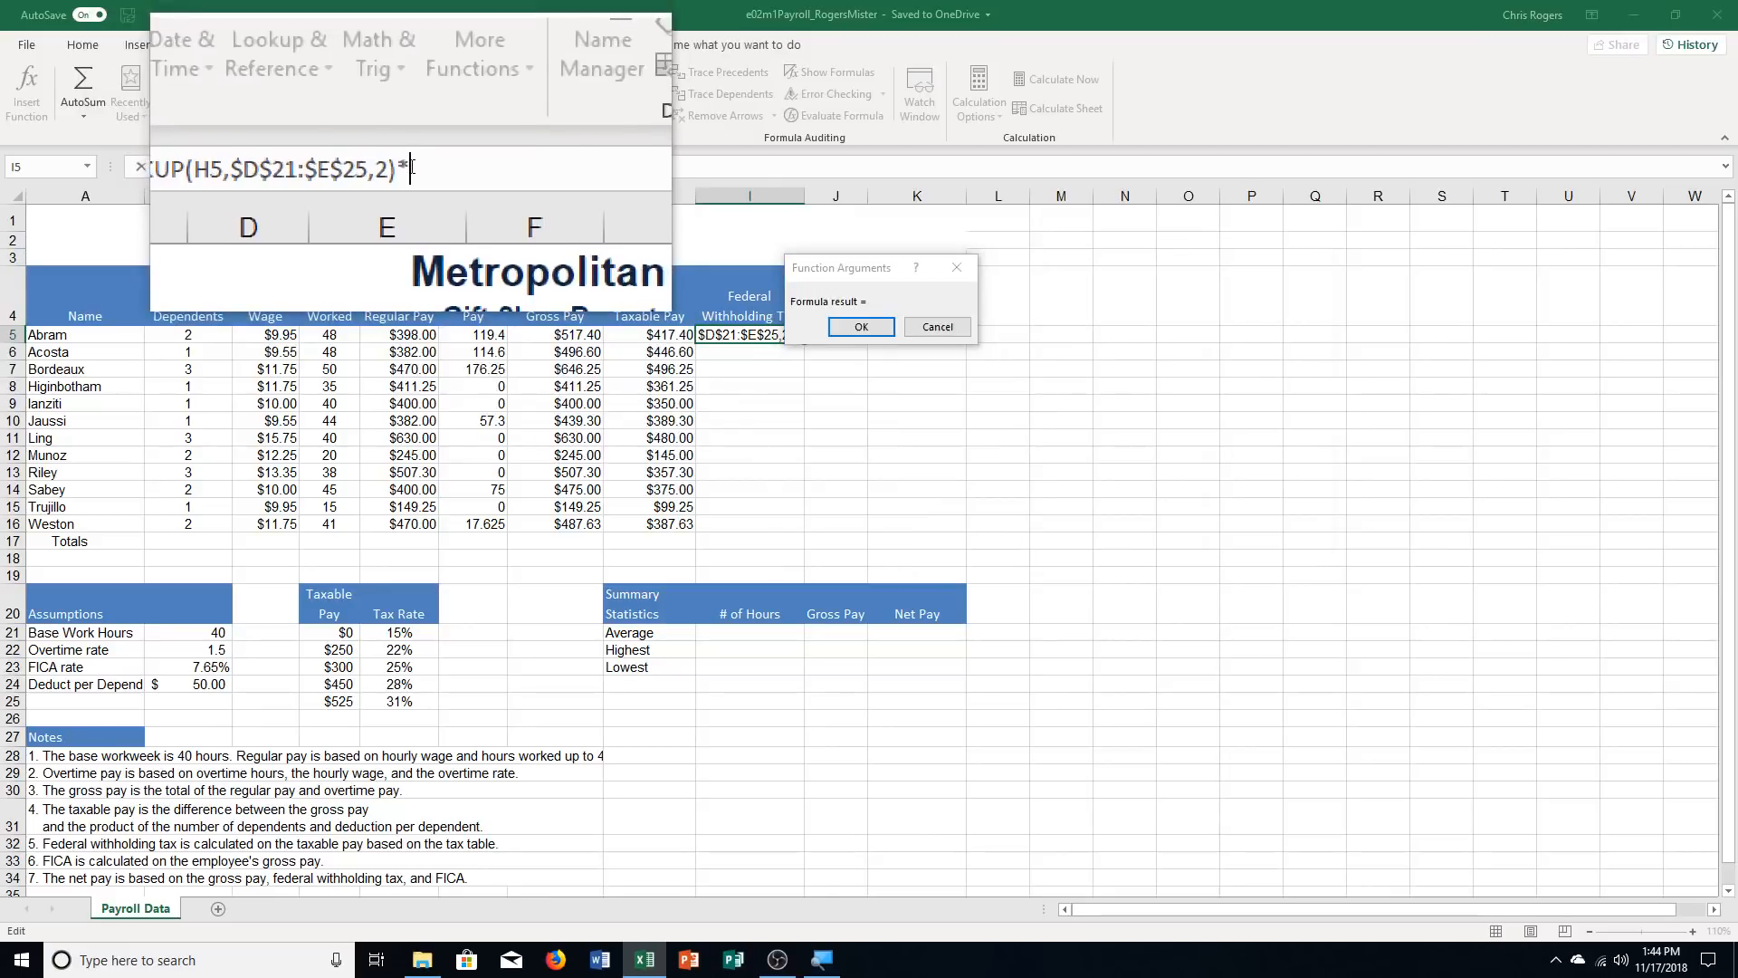
{"action": "type", "text": "H5"}
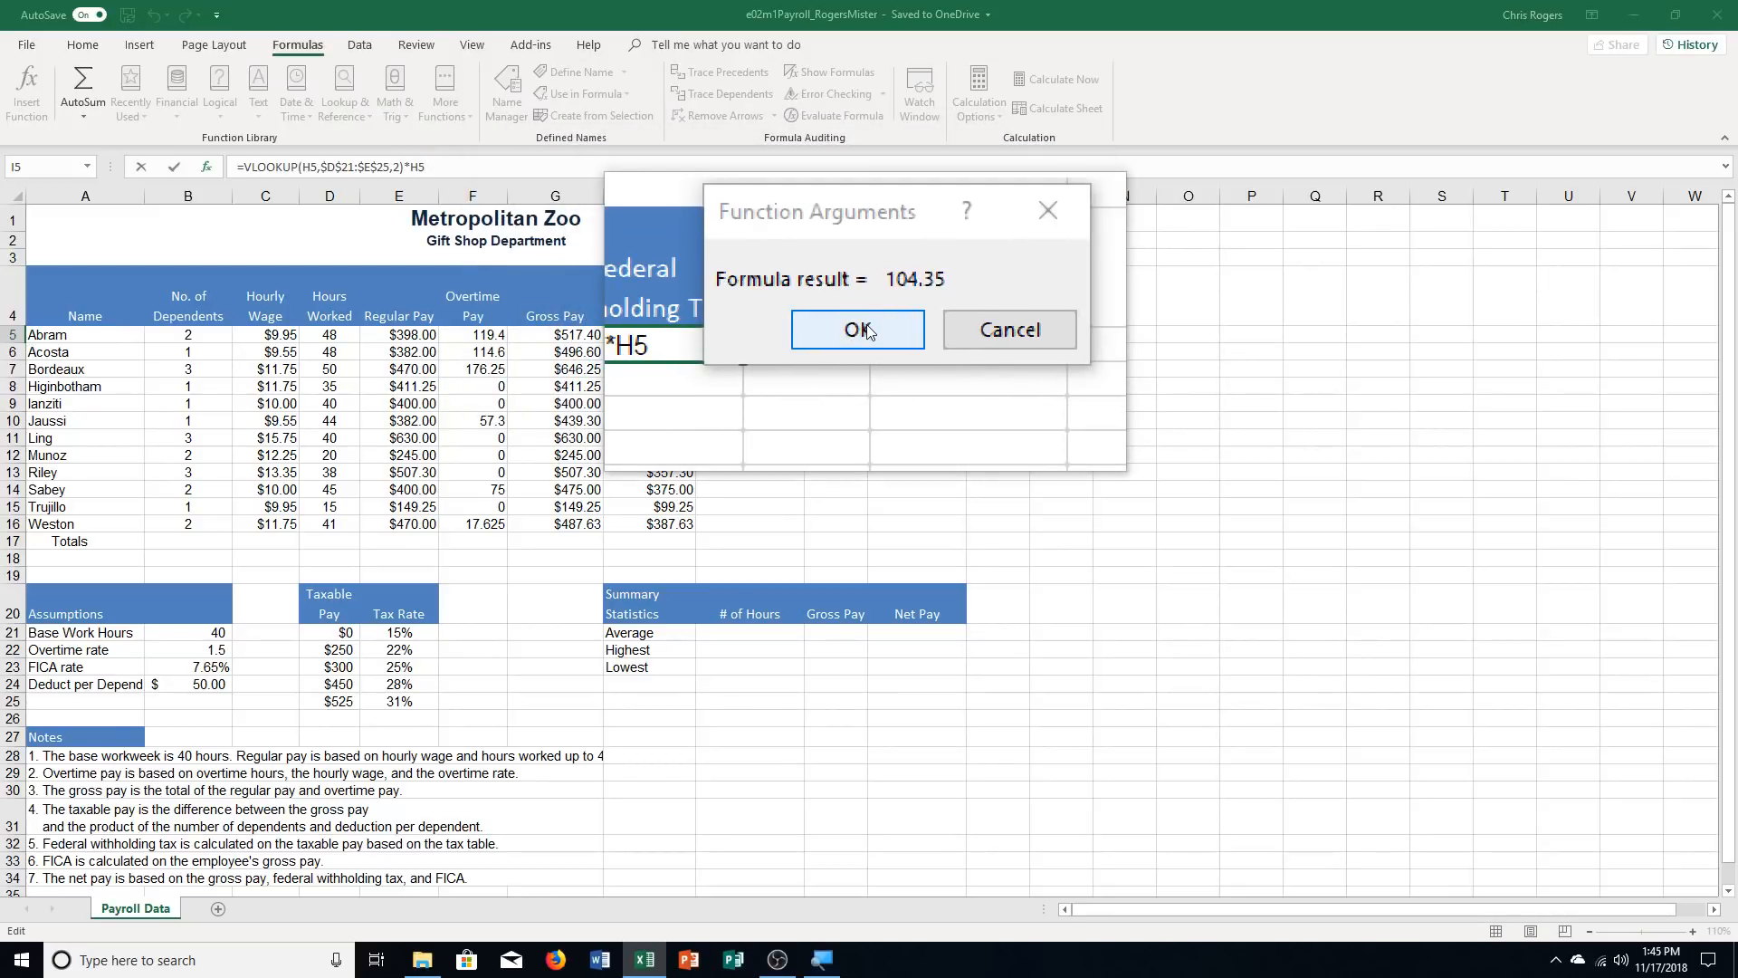
{"action": "left_click", "coordinate": [866, 331]}
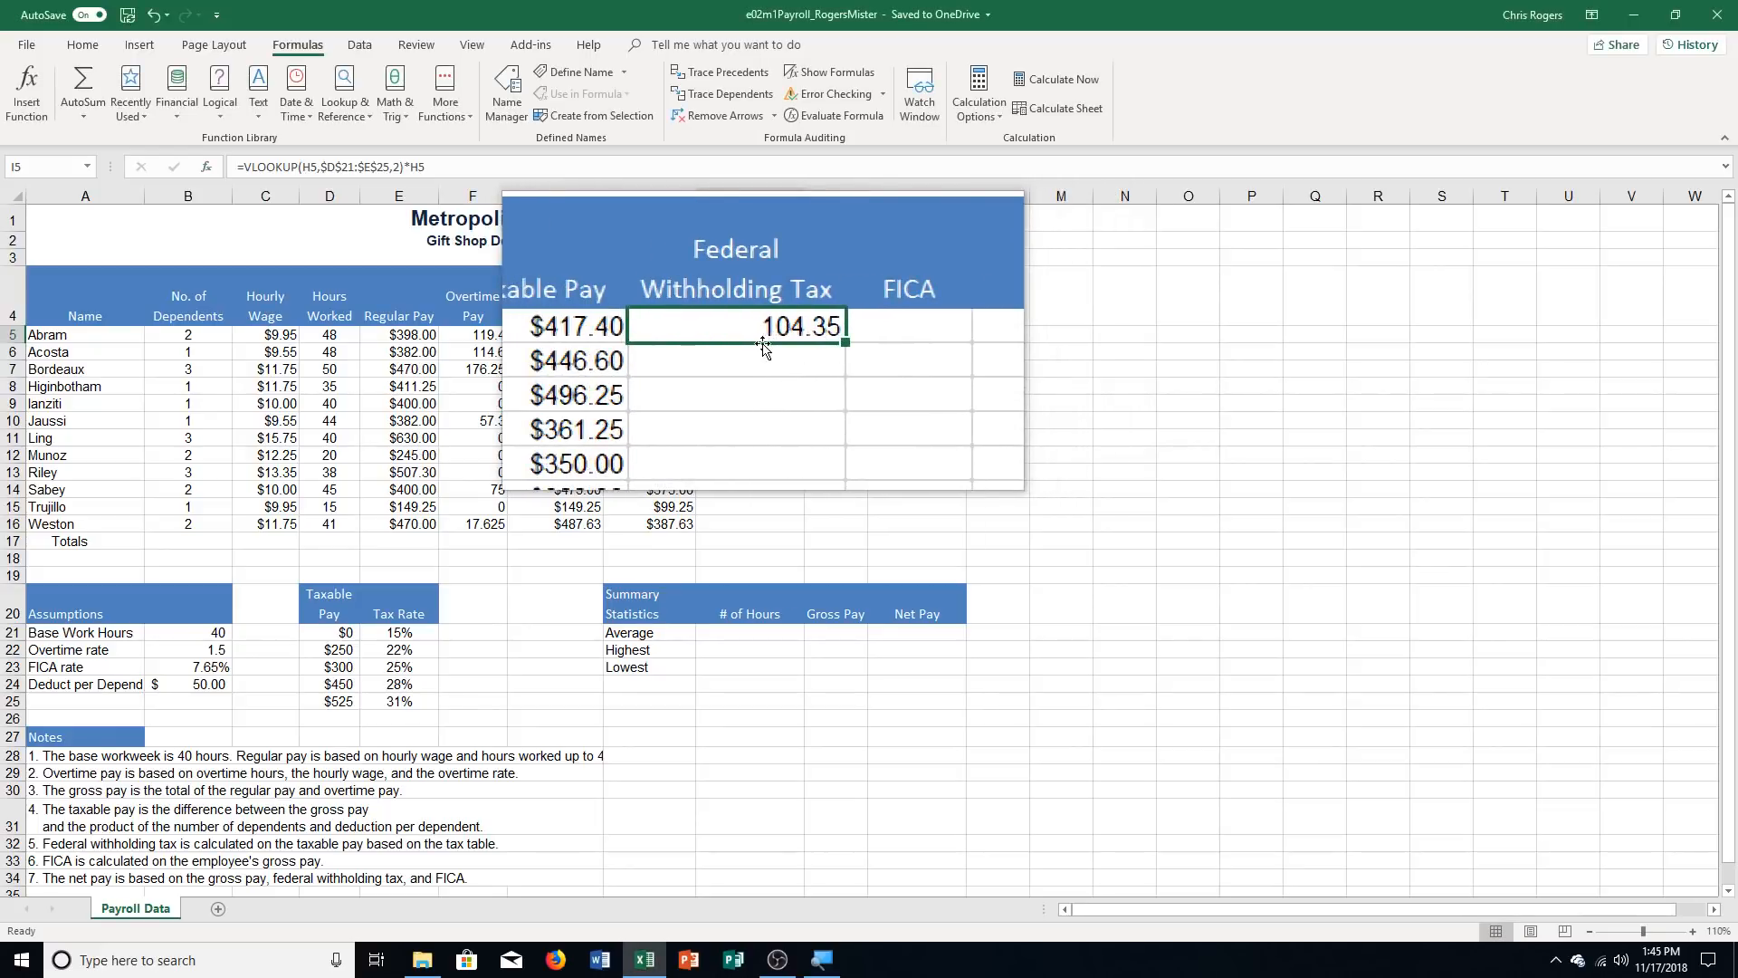
{"action": "left_click_drag", "start_coordinate": [804, 344], "coordinate": [797, 524]}
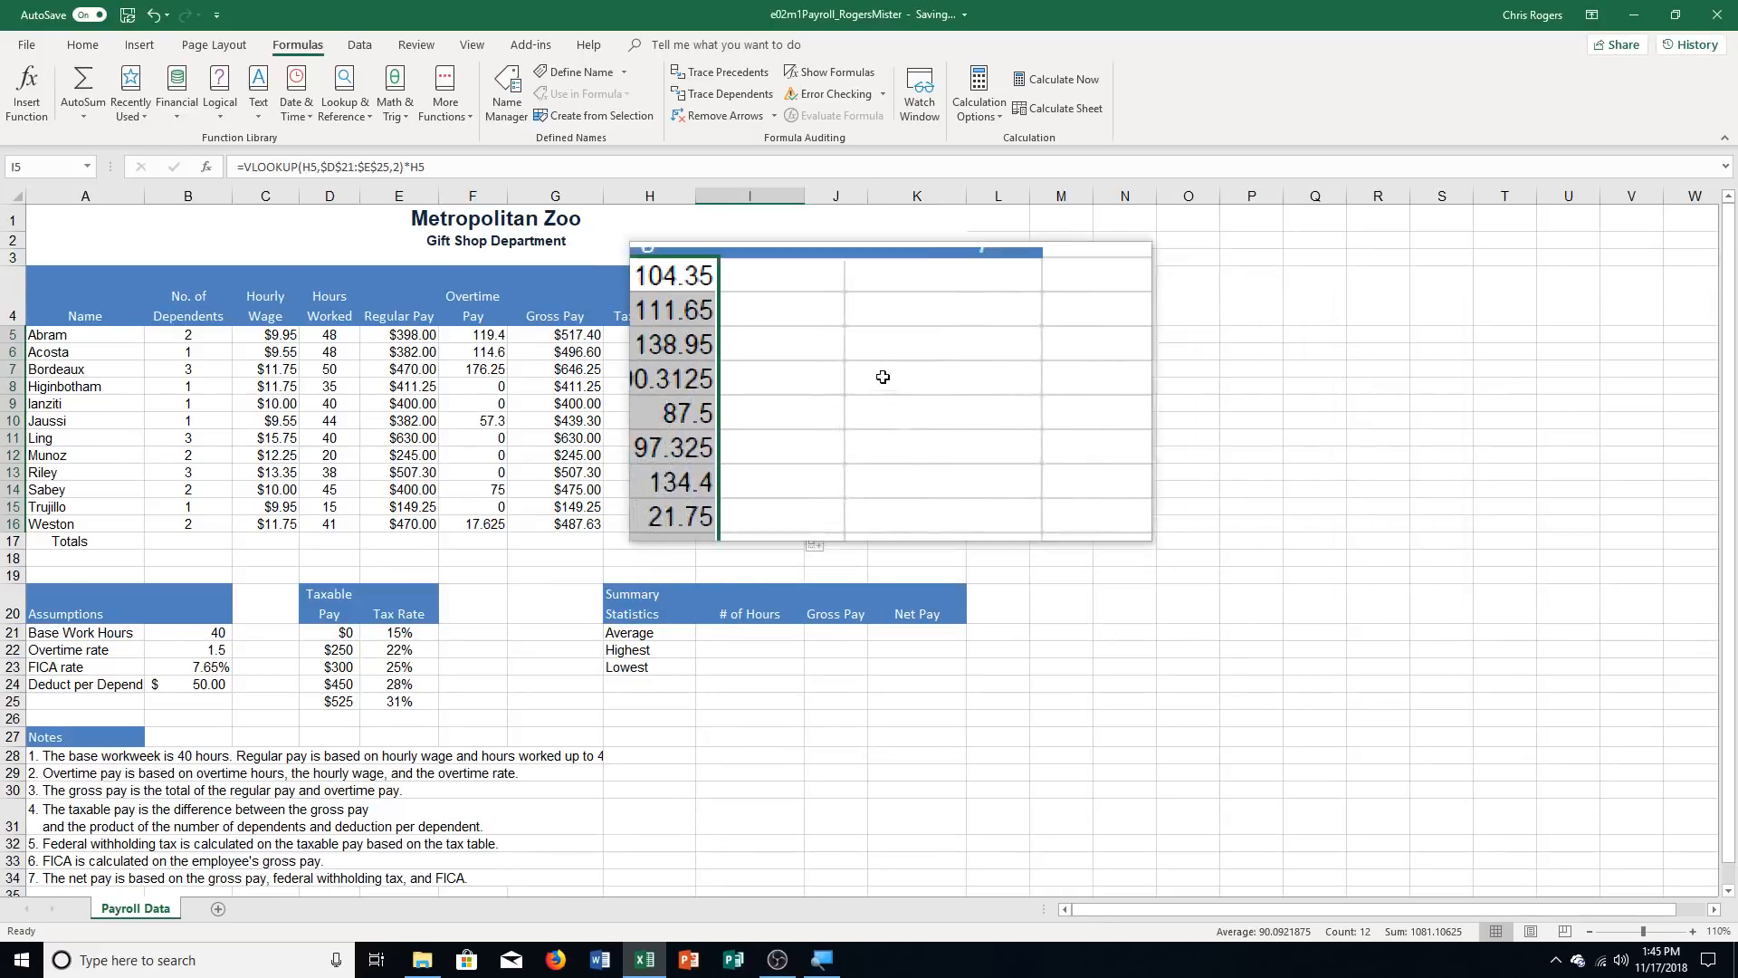
Enter the FICA formula =G5*$B$23 in cell J5 and copy it down through J16
{"action": "left_click", "coordinate": [849, 334]}
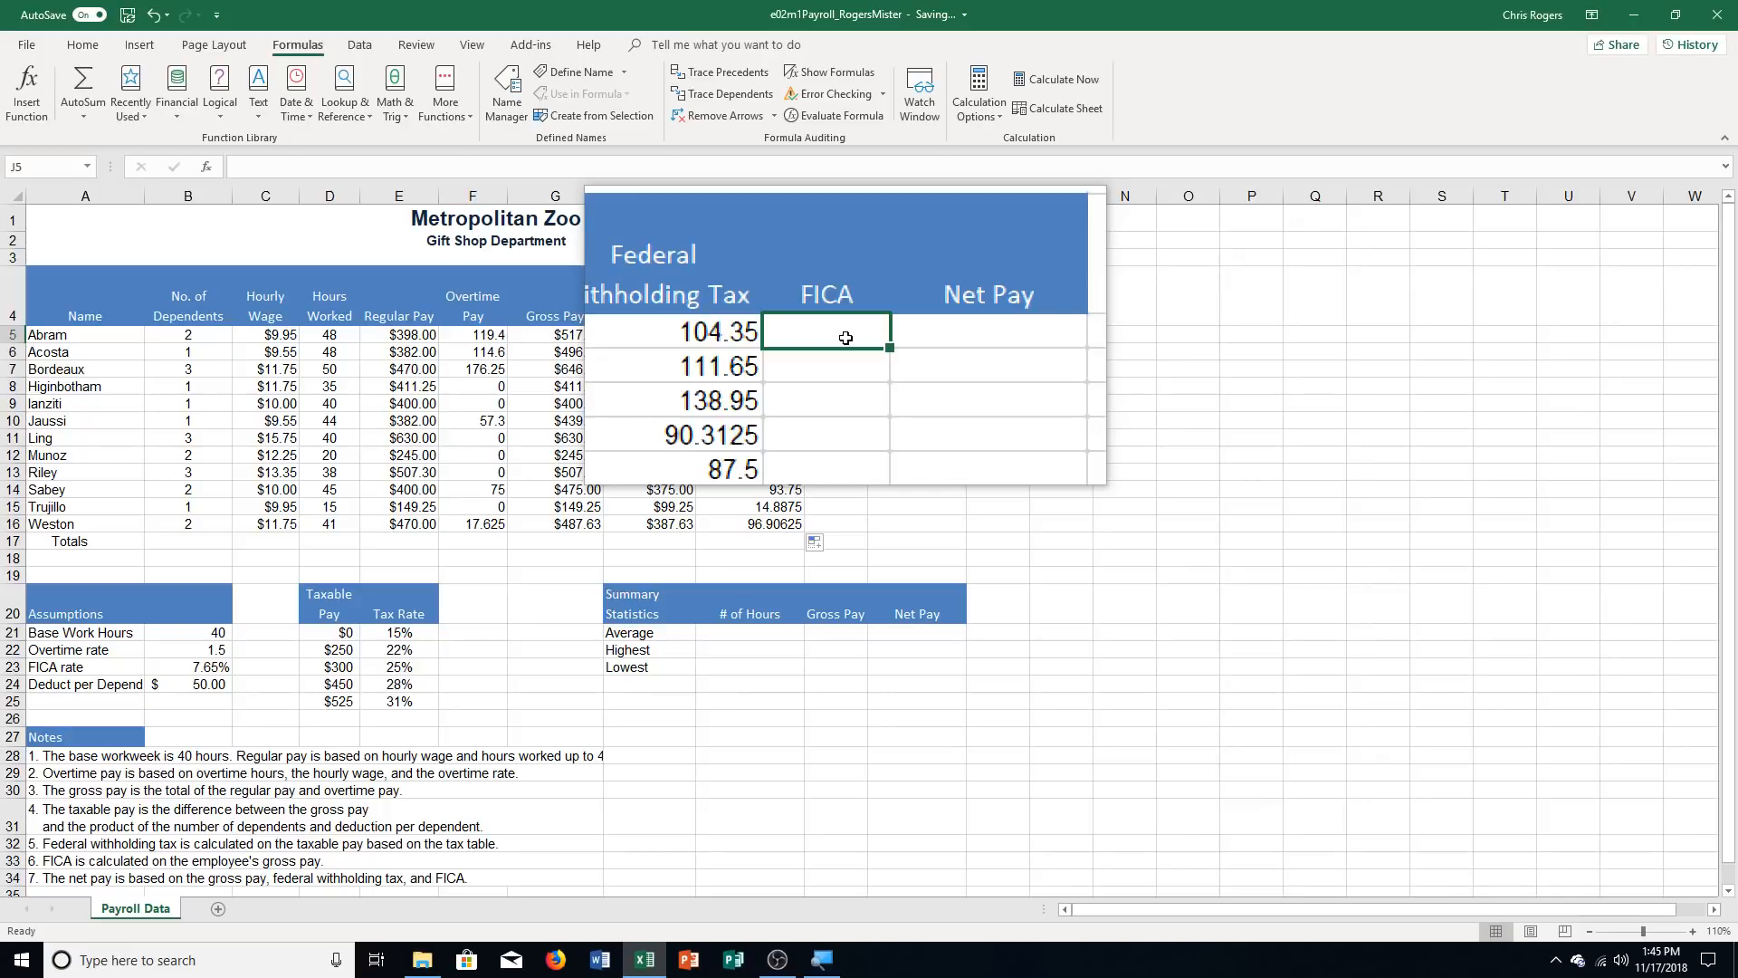
{"action": "type", "text": "="}
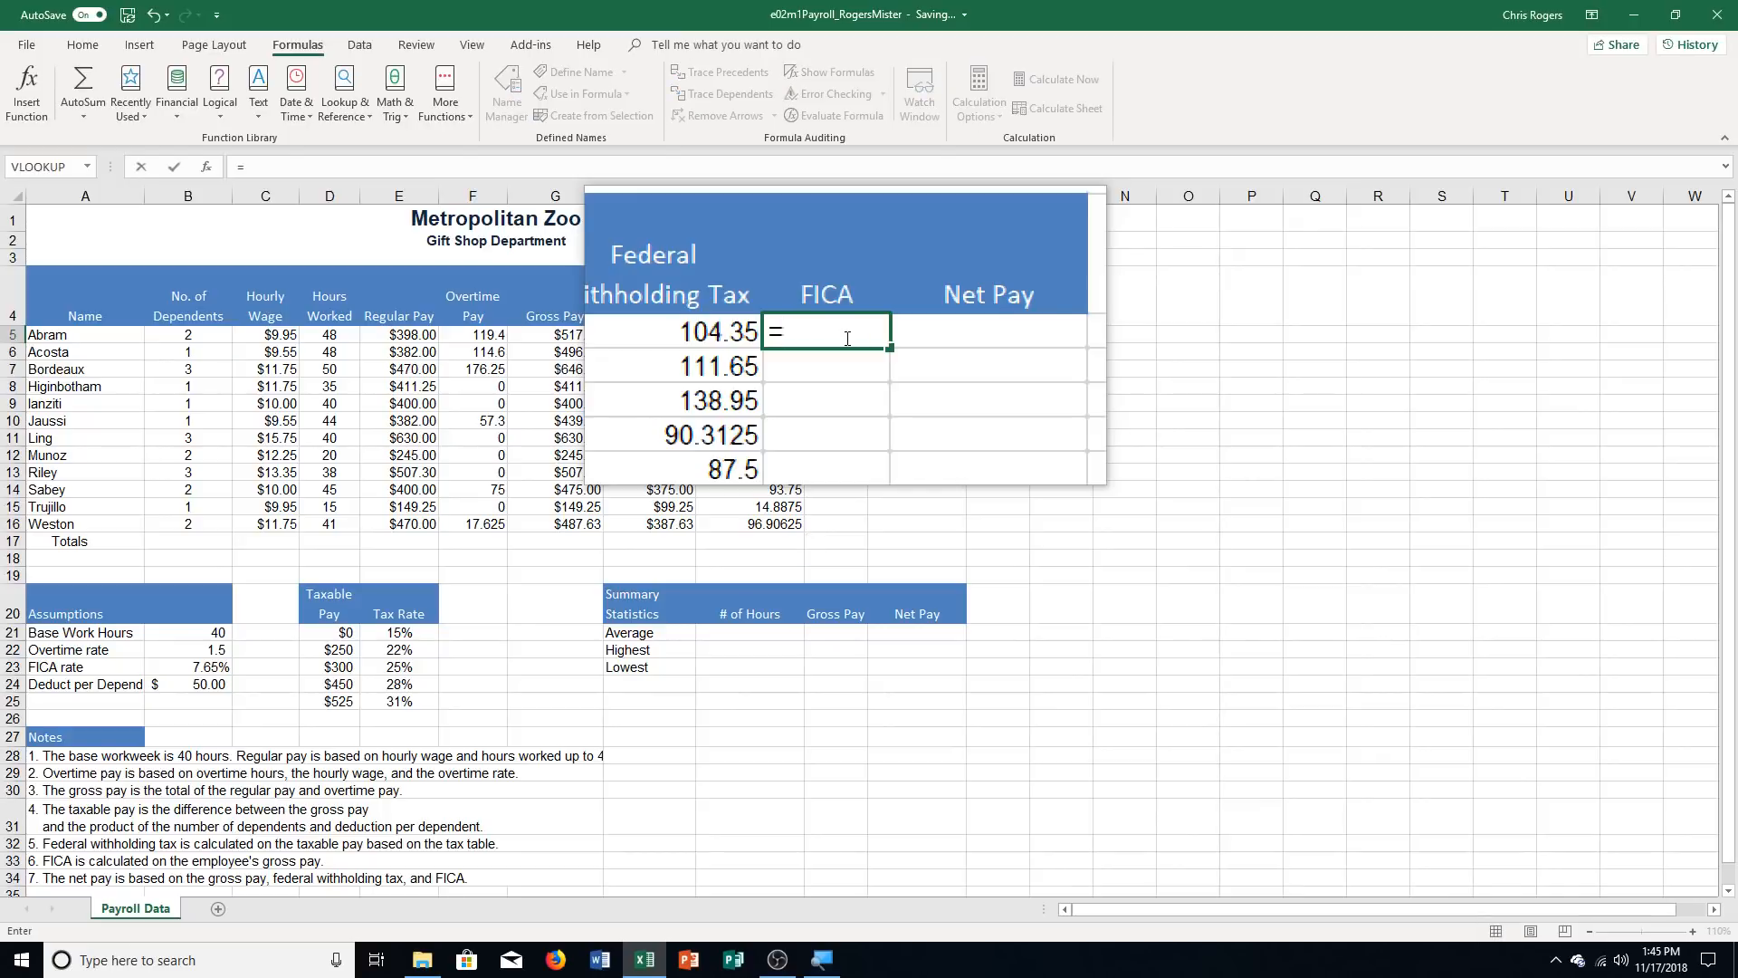
{"action": "type", "text": "G5"}
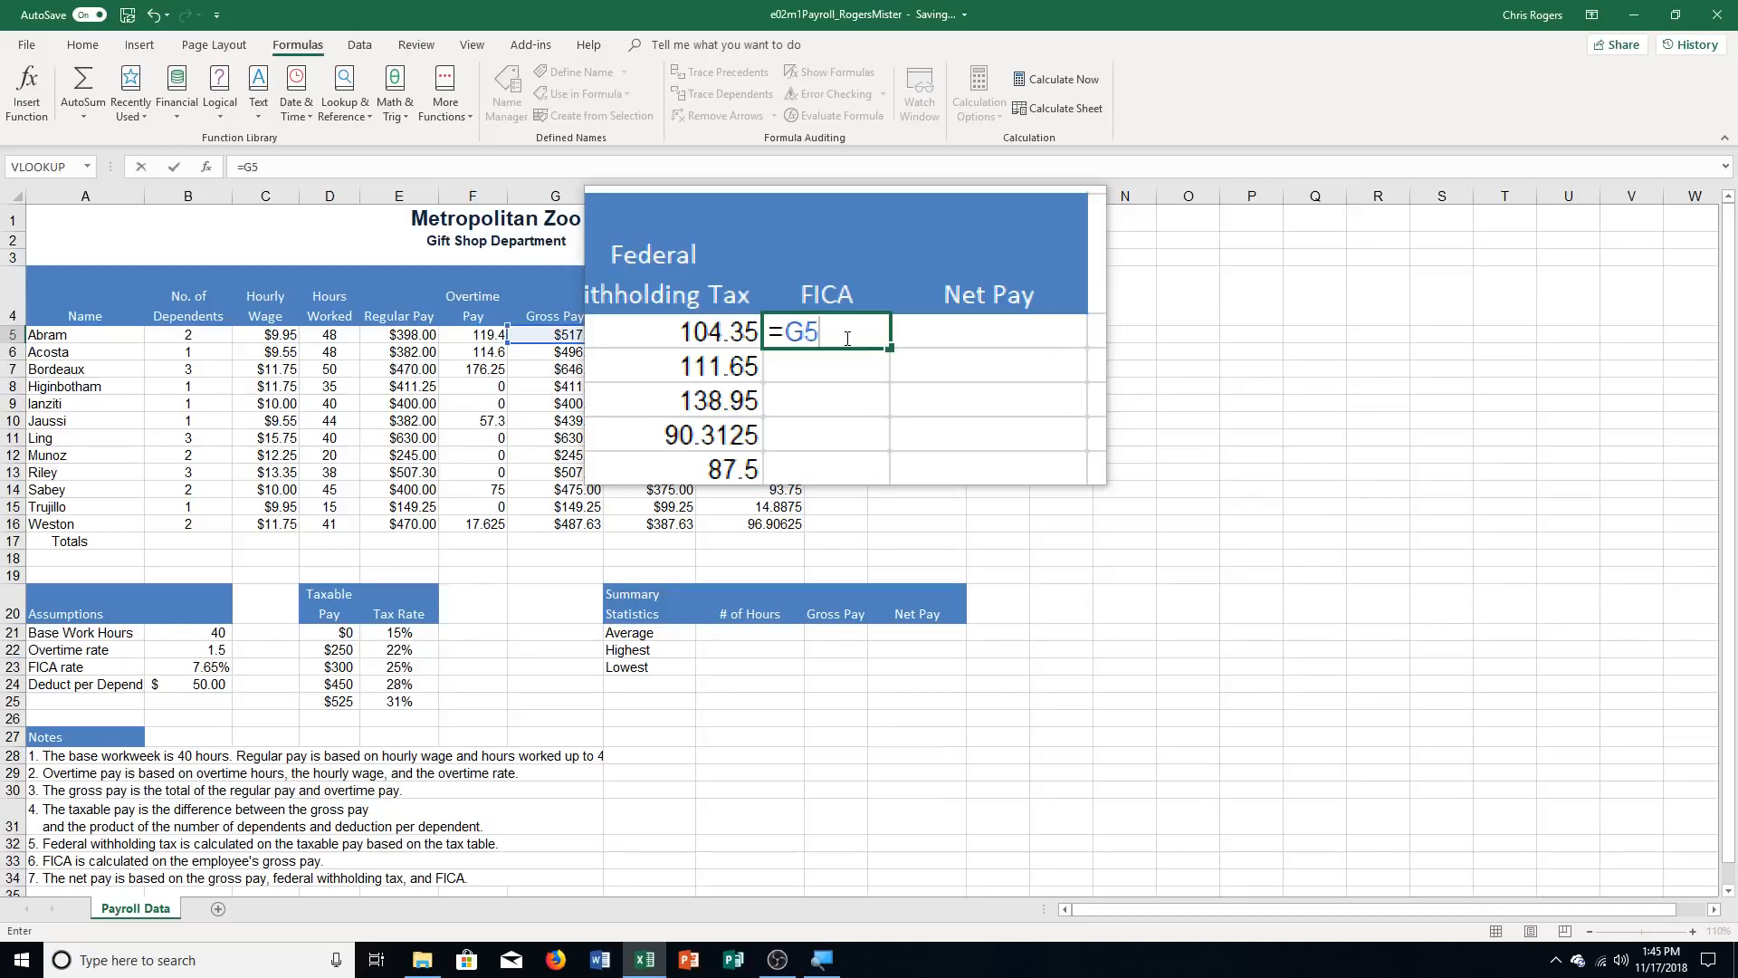
{"action": "type", "text": "*B23"}
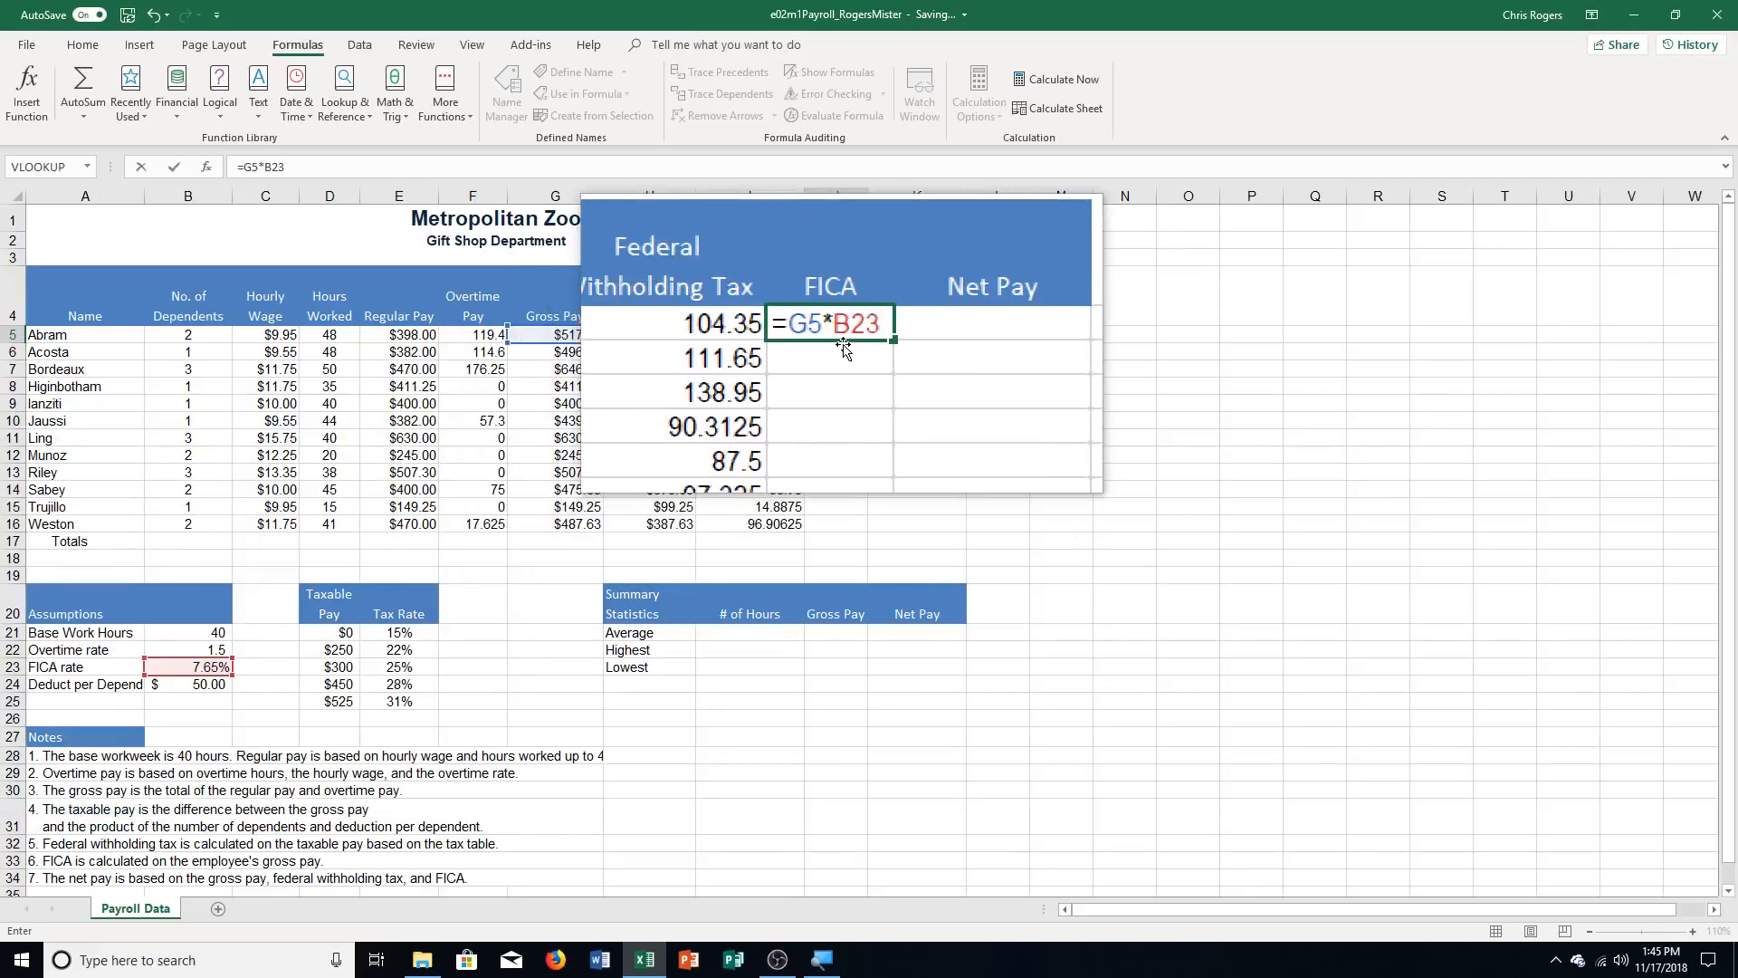
{"action": "key", "text": "F4"}
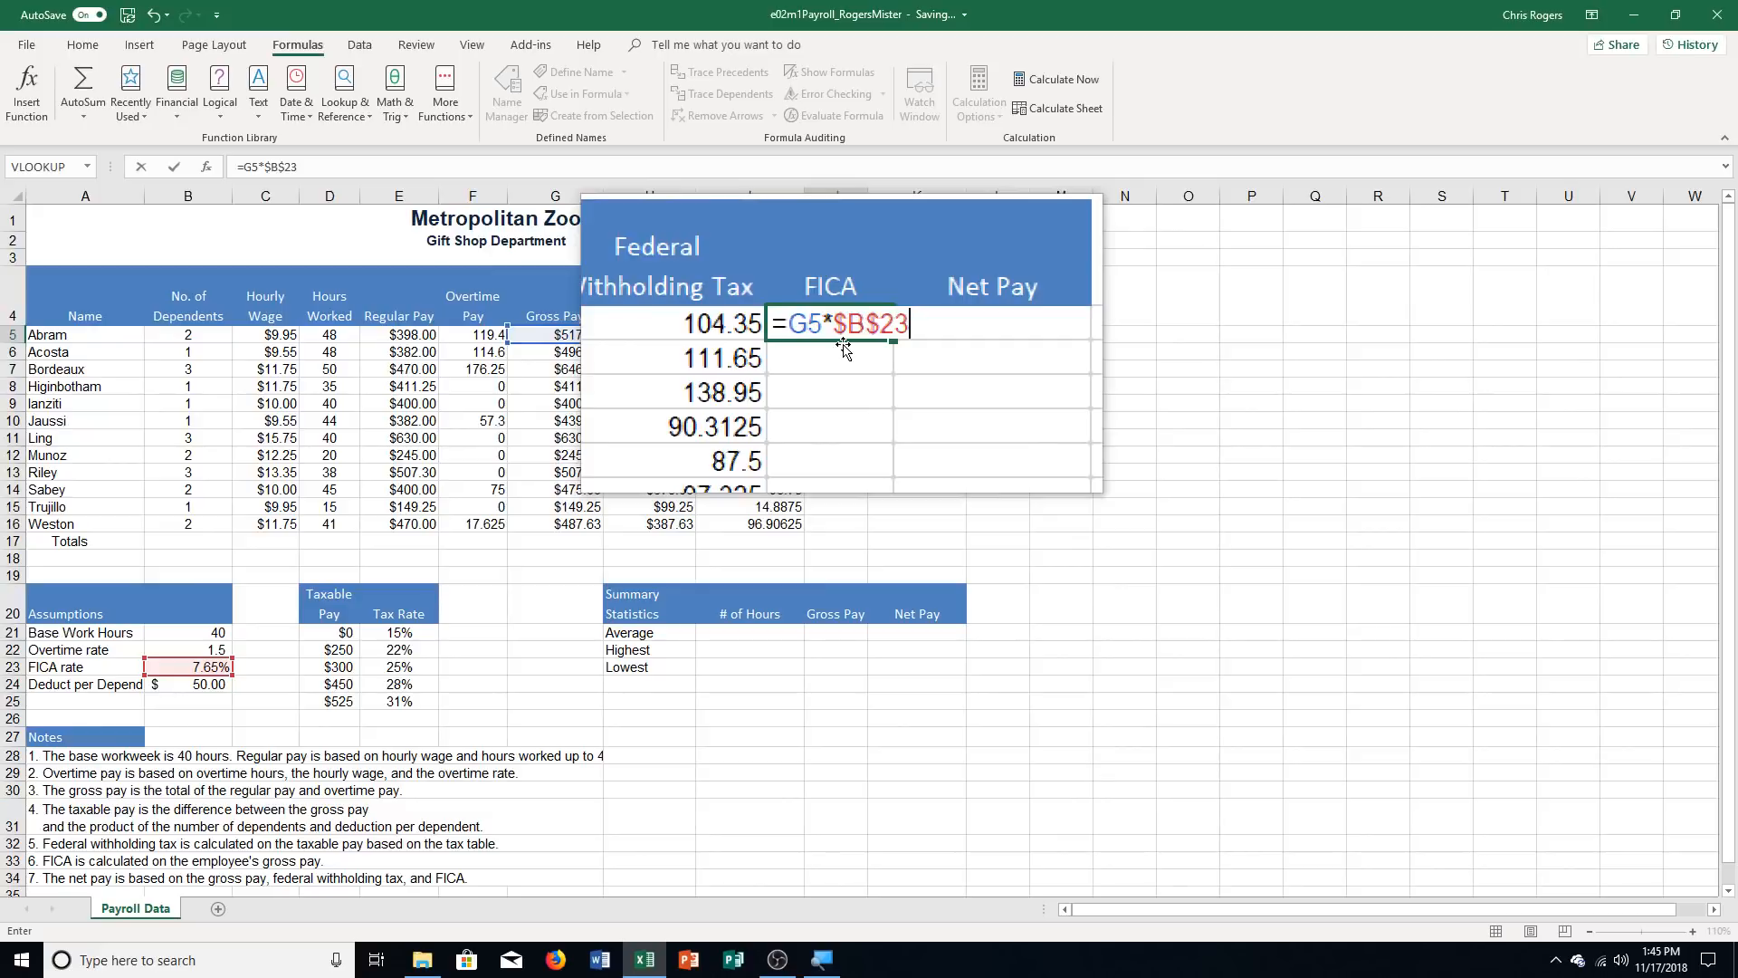
{"action": "key", "text": "Return"}
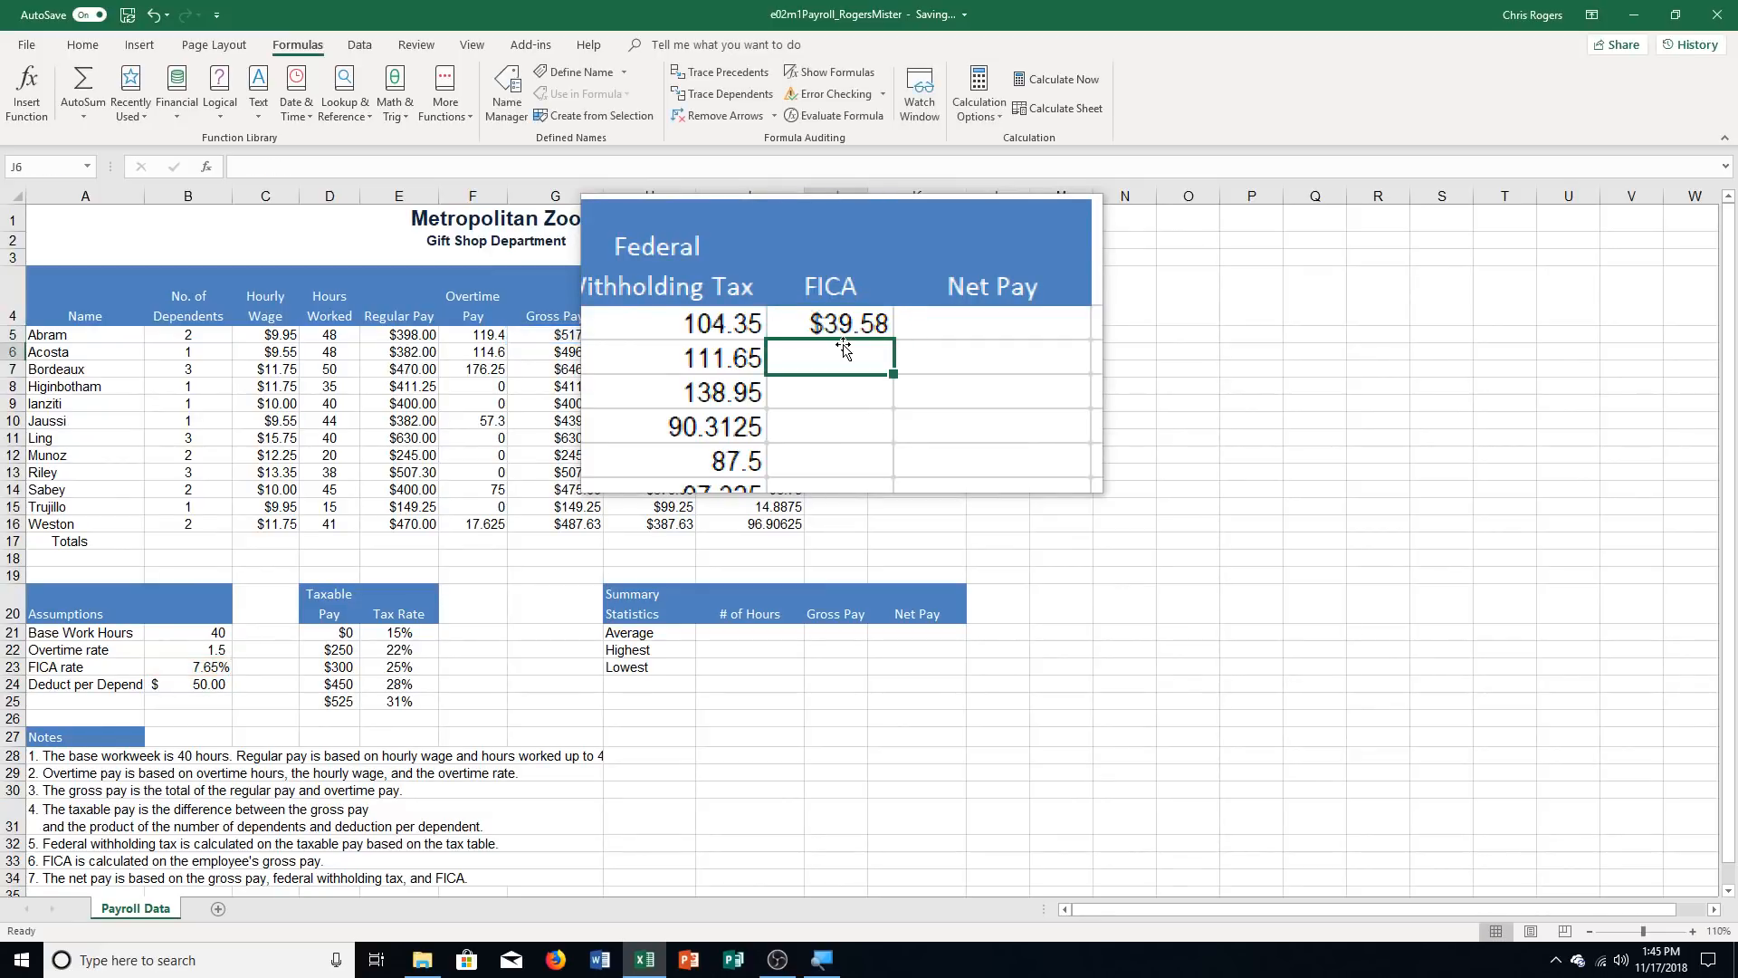
{"action": "left_click", "coordinate": [833, 327]}
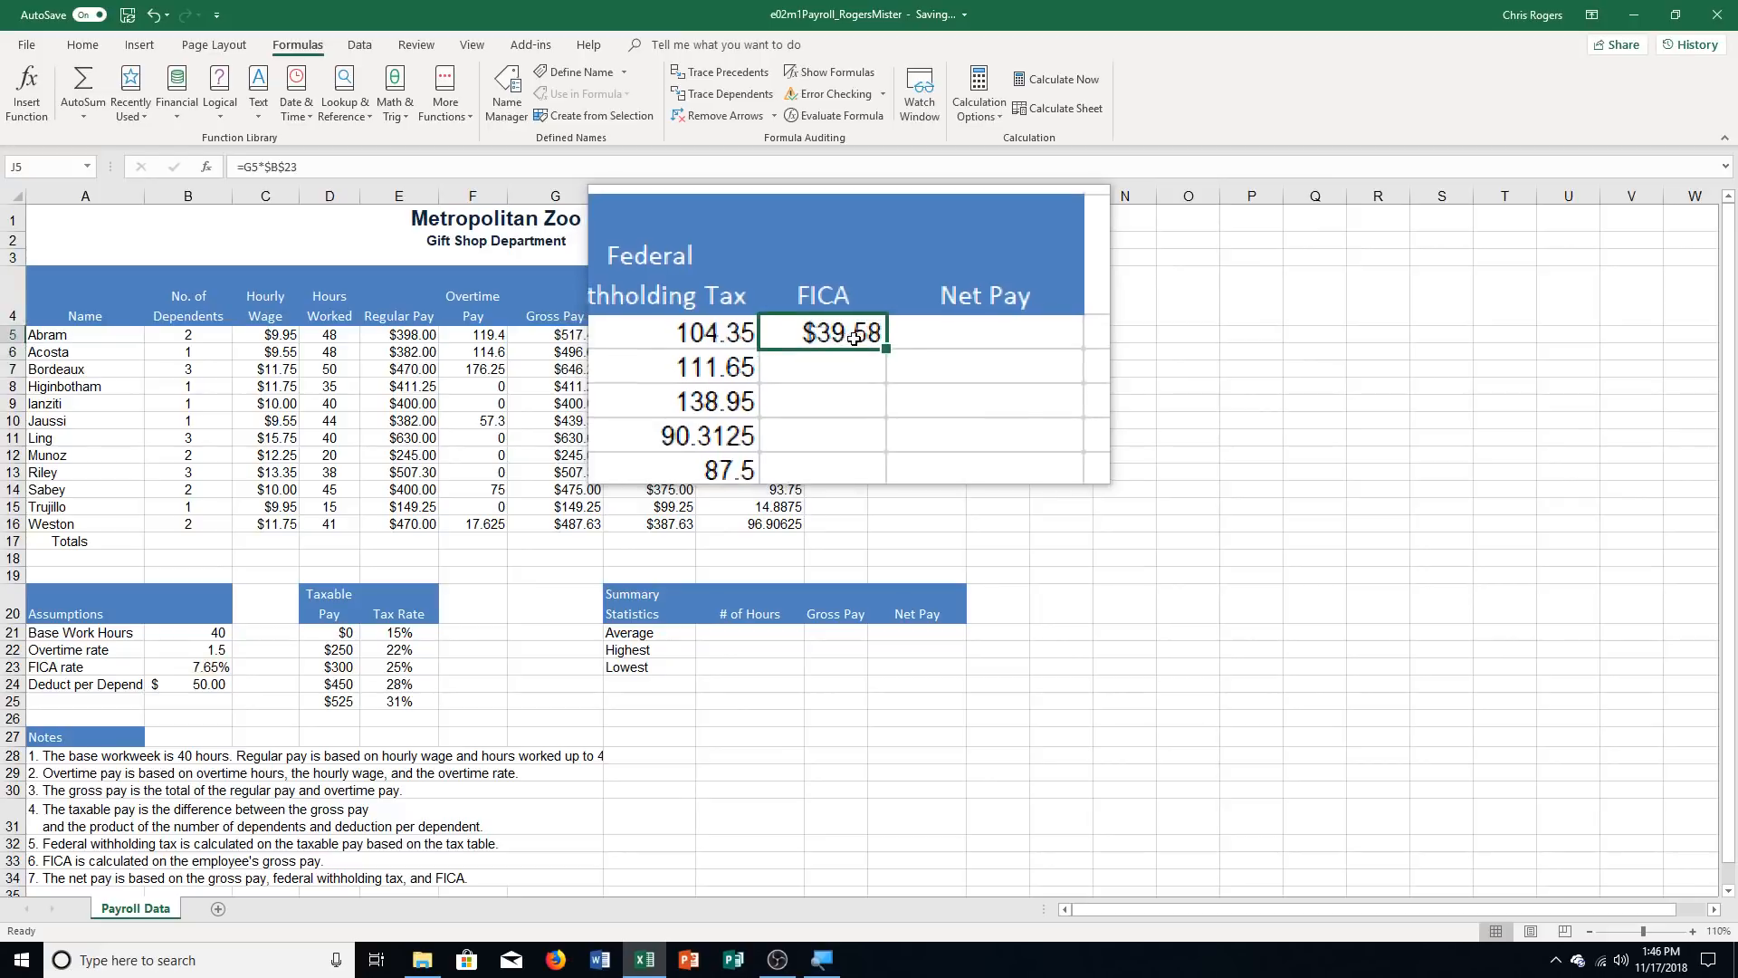
{"action": "left_click_drag", "start_coordinate": [869, 343], "coordinate": [866, 534]}
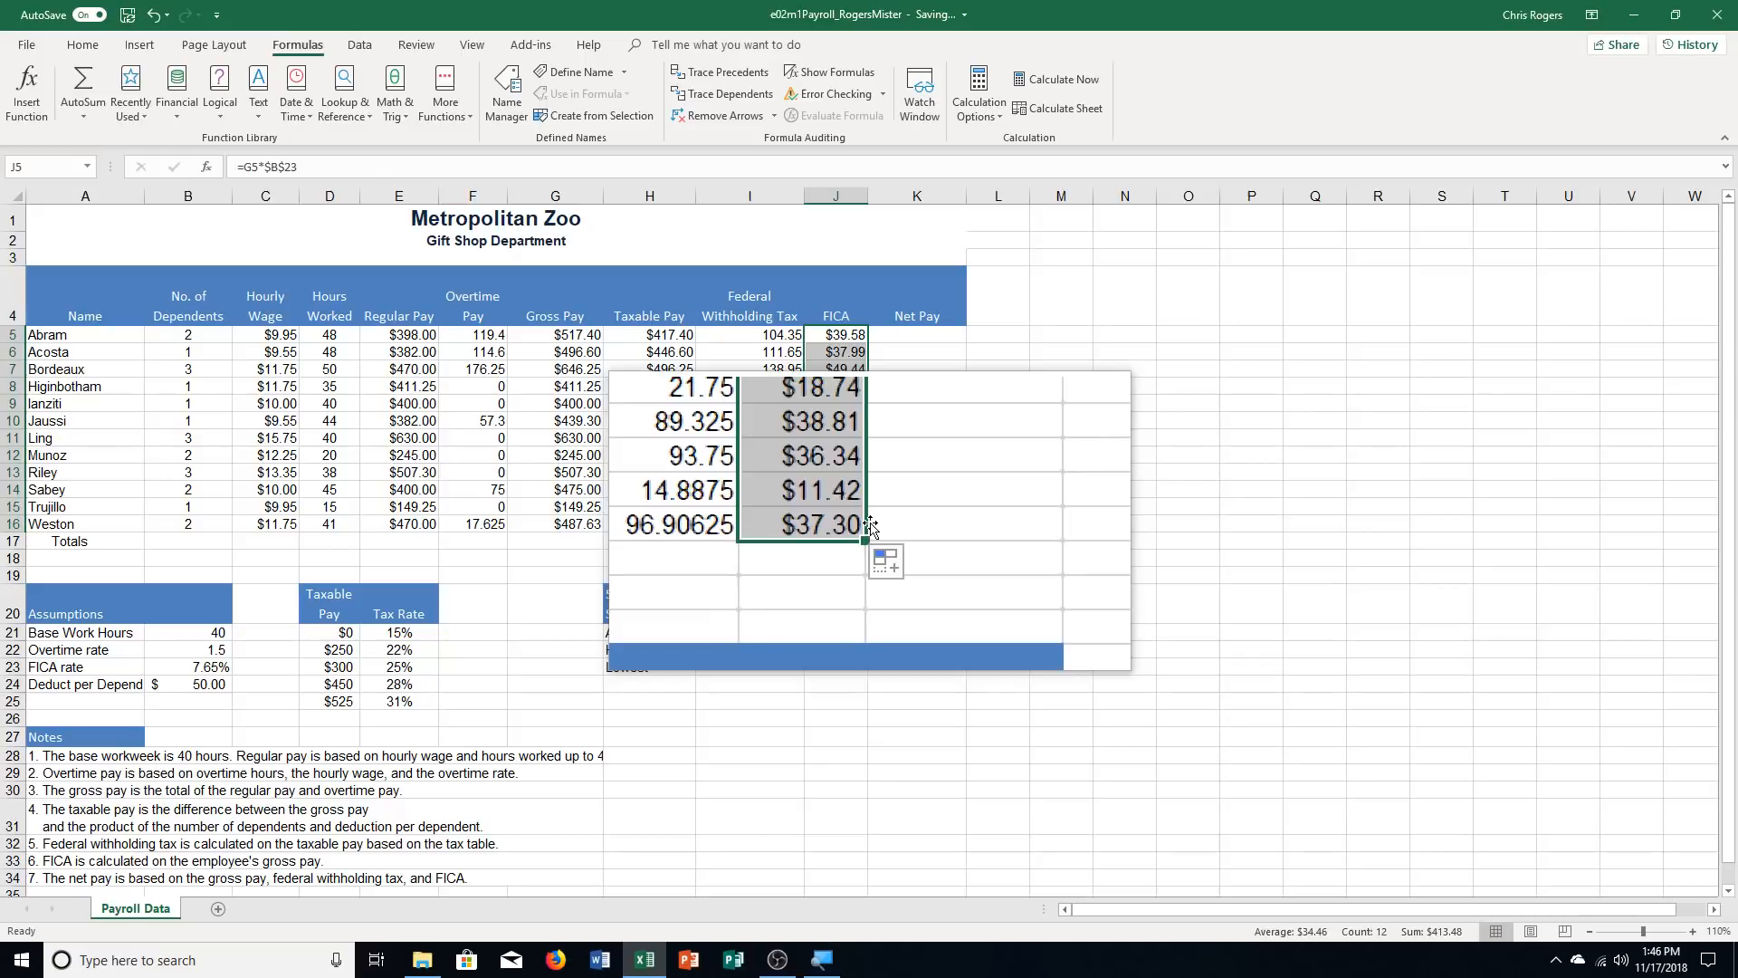
Enter the Net Pay formula =G5-I5-J5 in cell K5 and copy it down through K16
{"action": "left_click", "coordinate": [914, 335]}
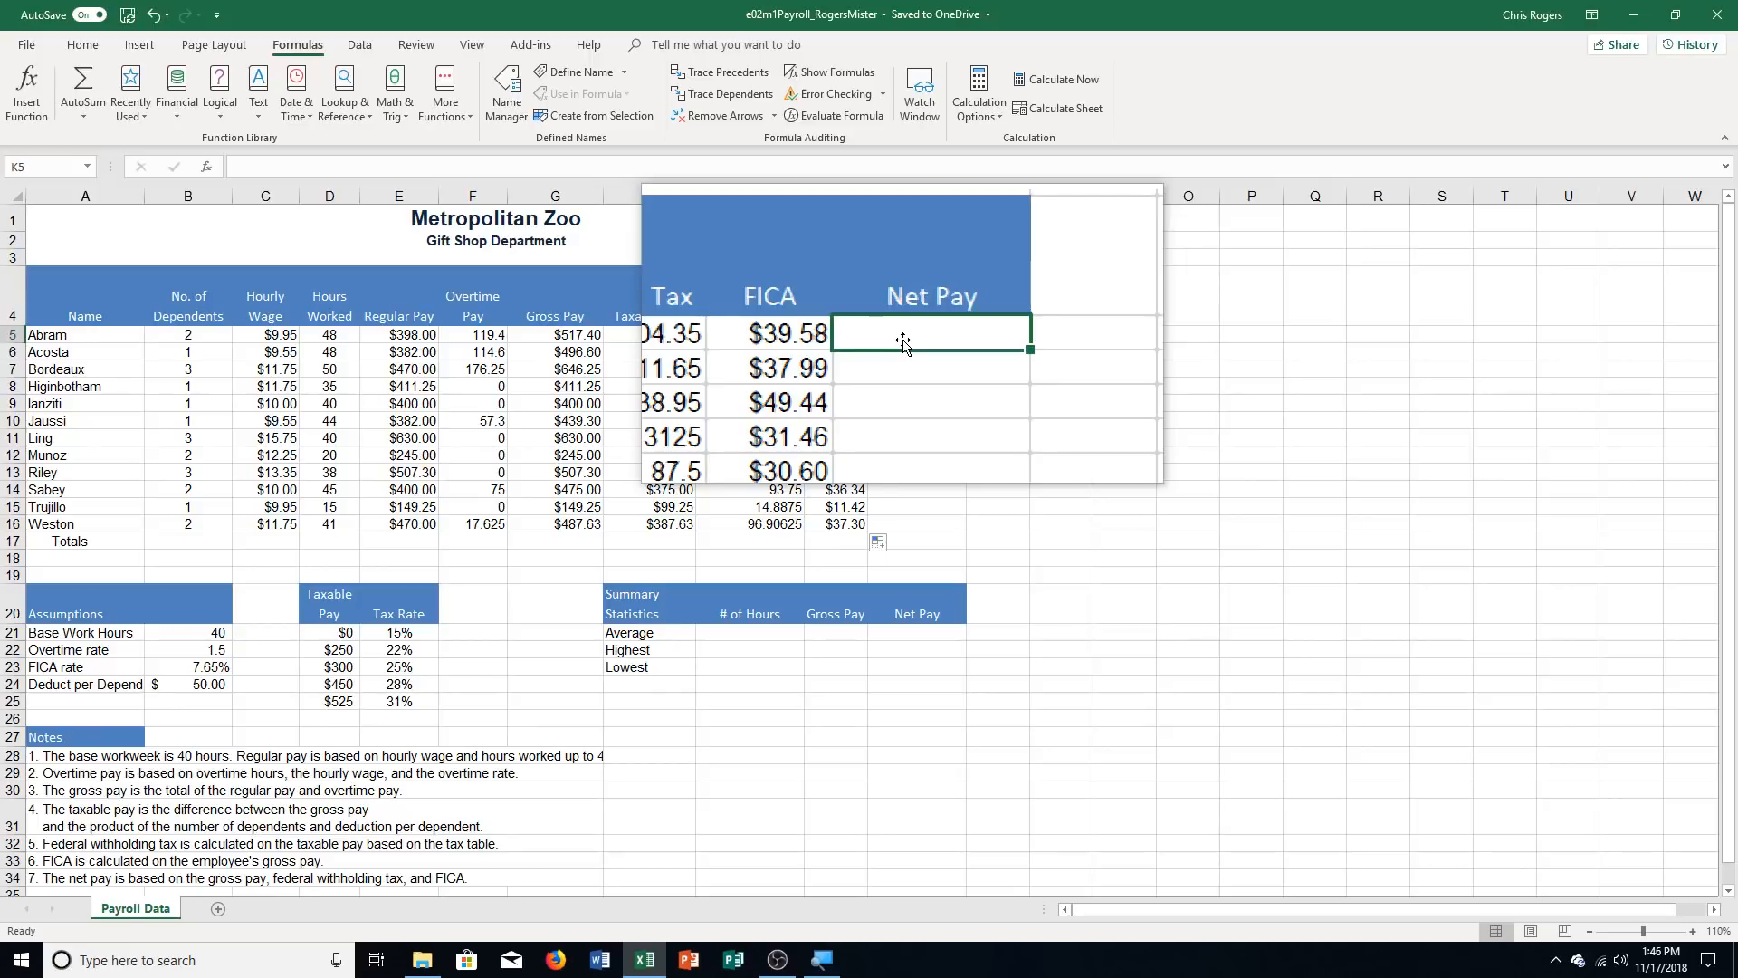
{"action": "type", "text": "=G5"}
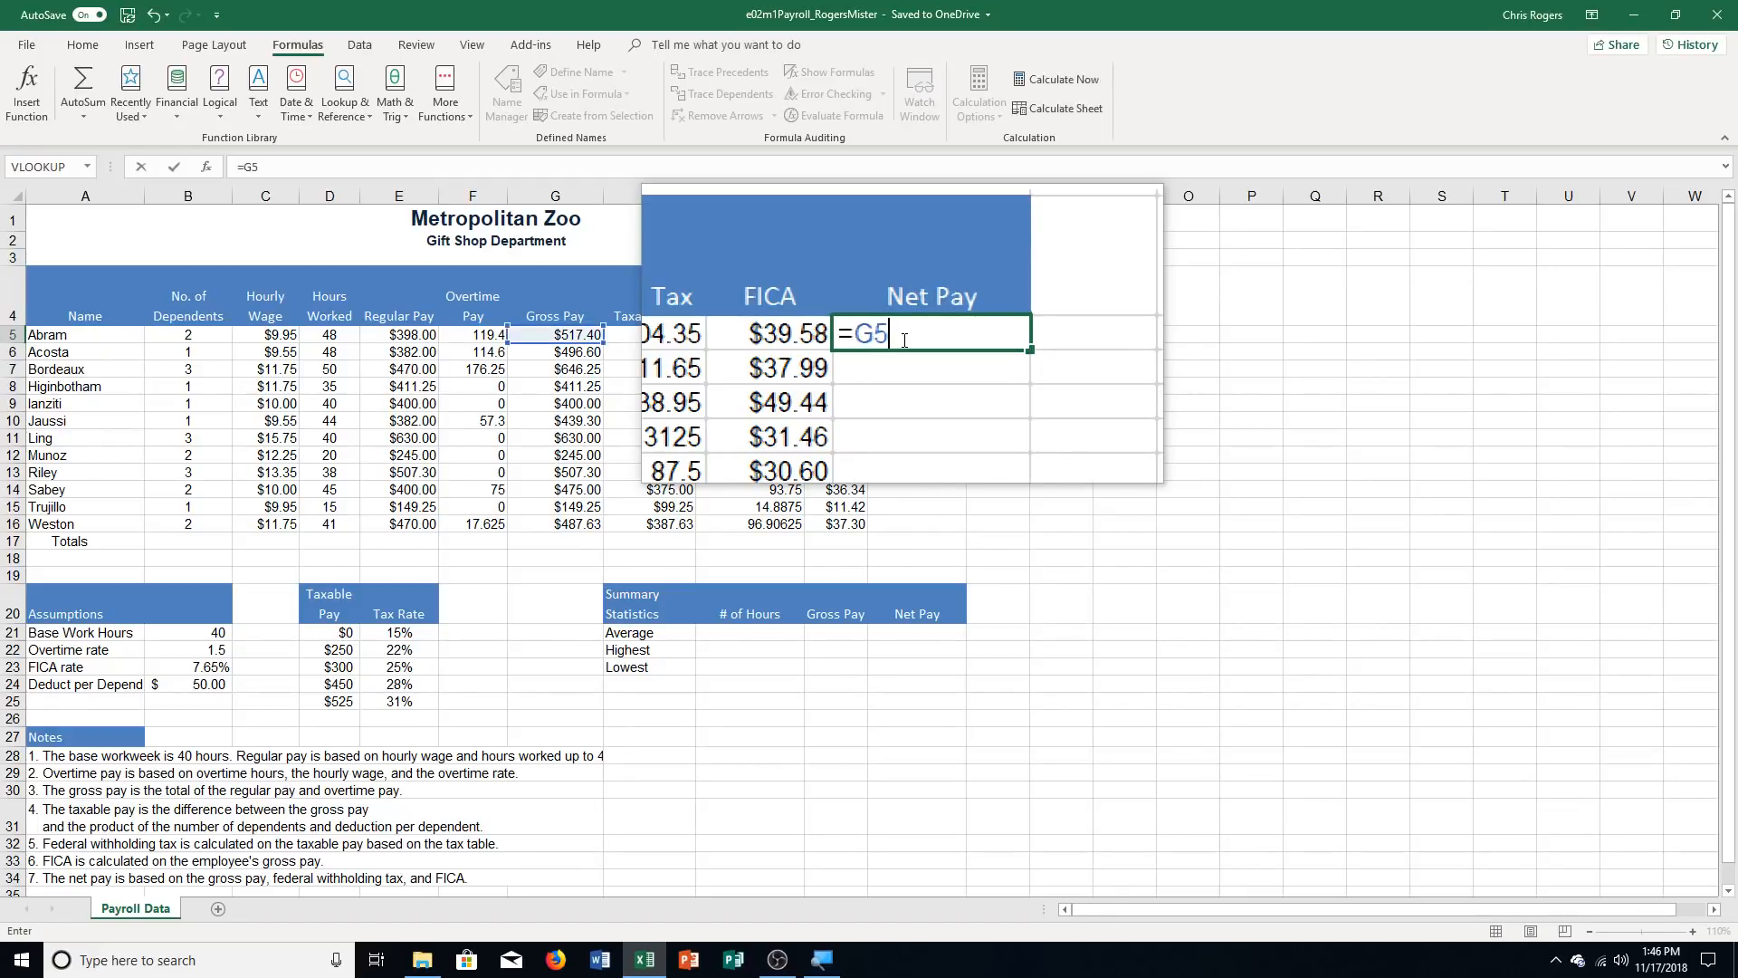
{"action": "type", "text": "-"}
{"action": "left_click", "coordinate": [778, 334]}
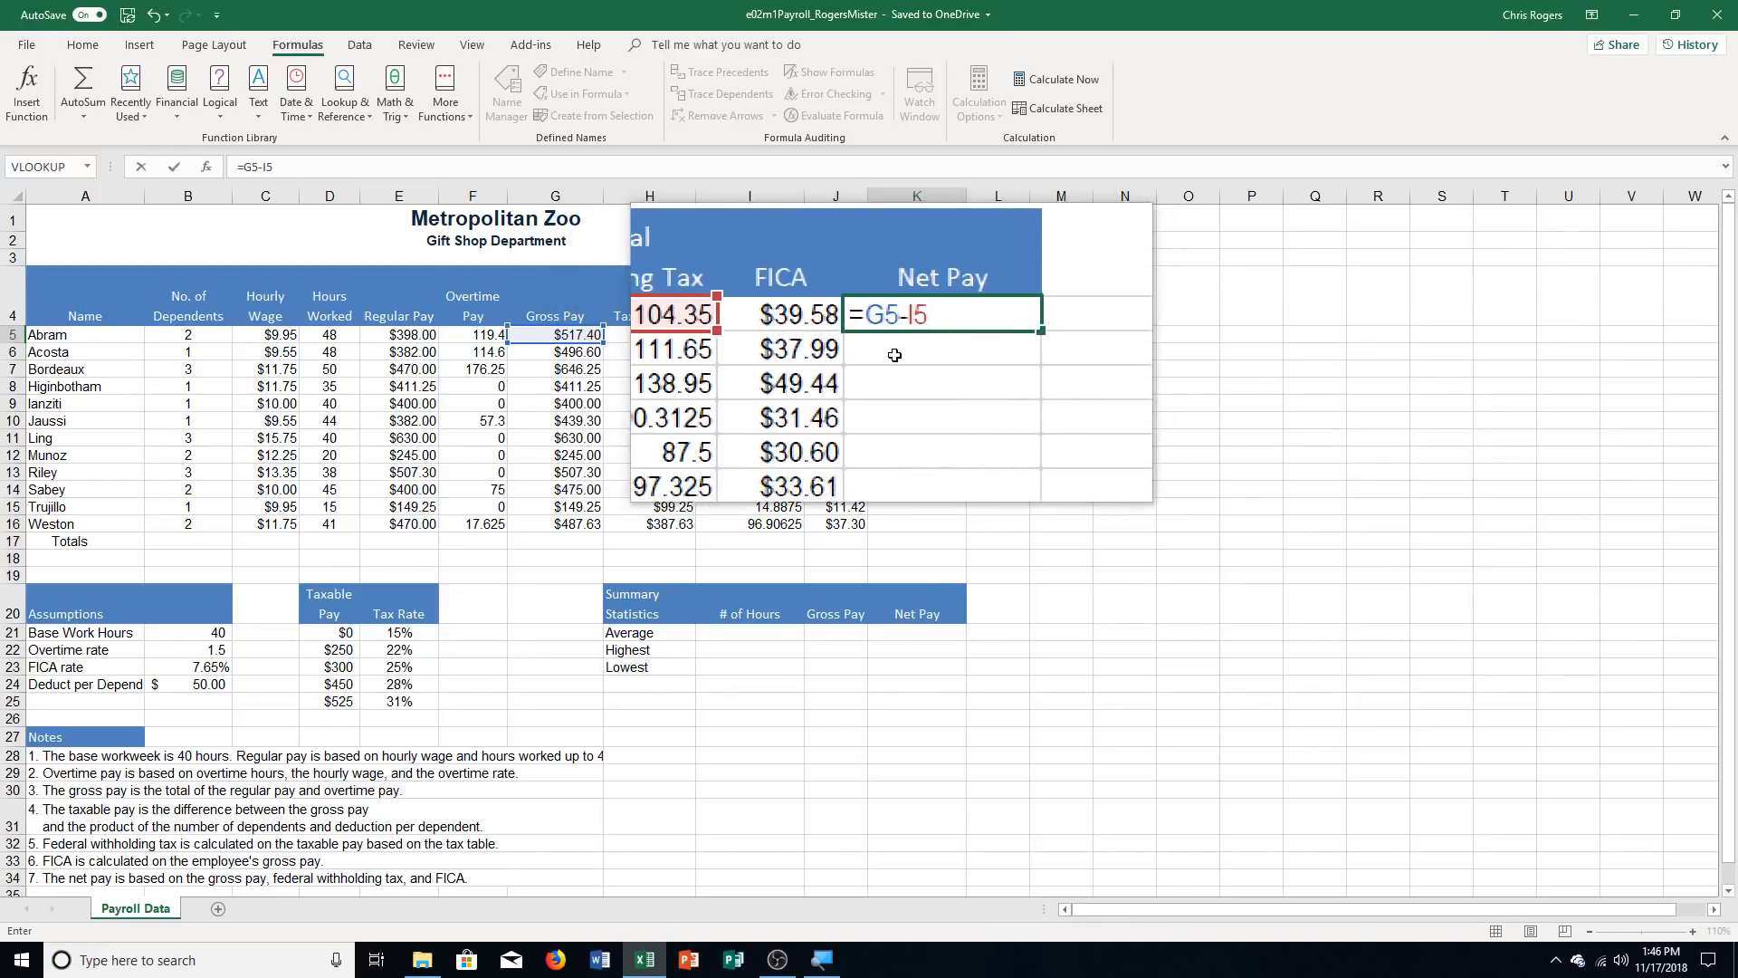
{"action": "type", "text": "-J5"}
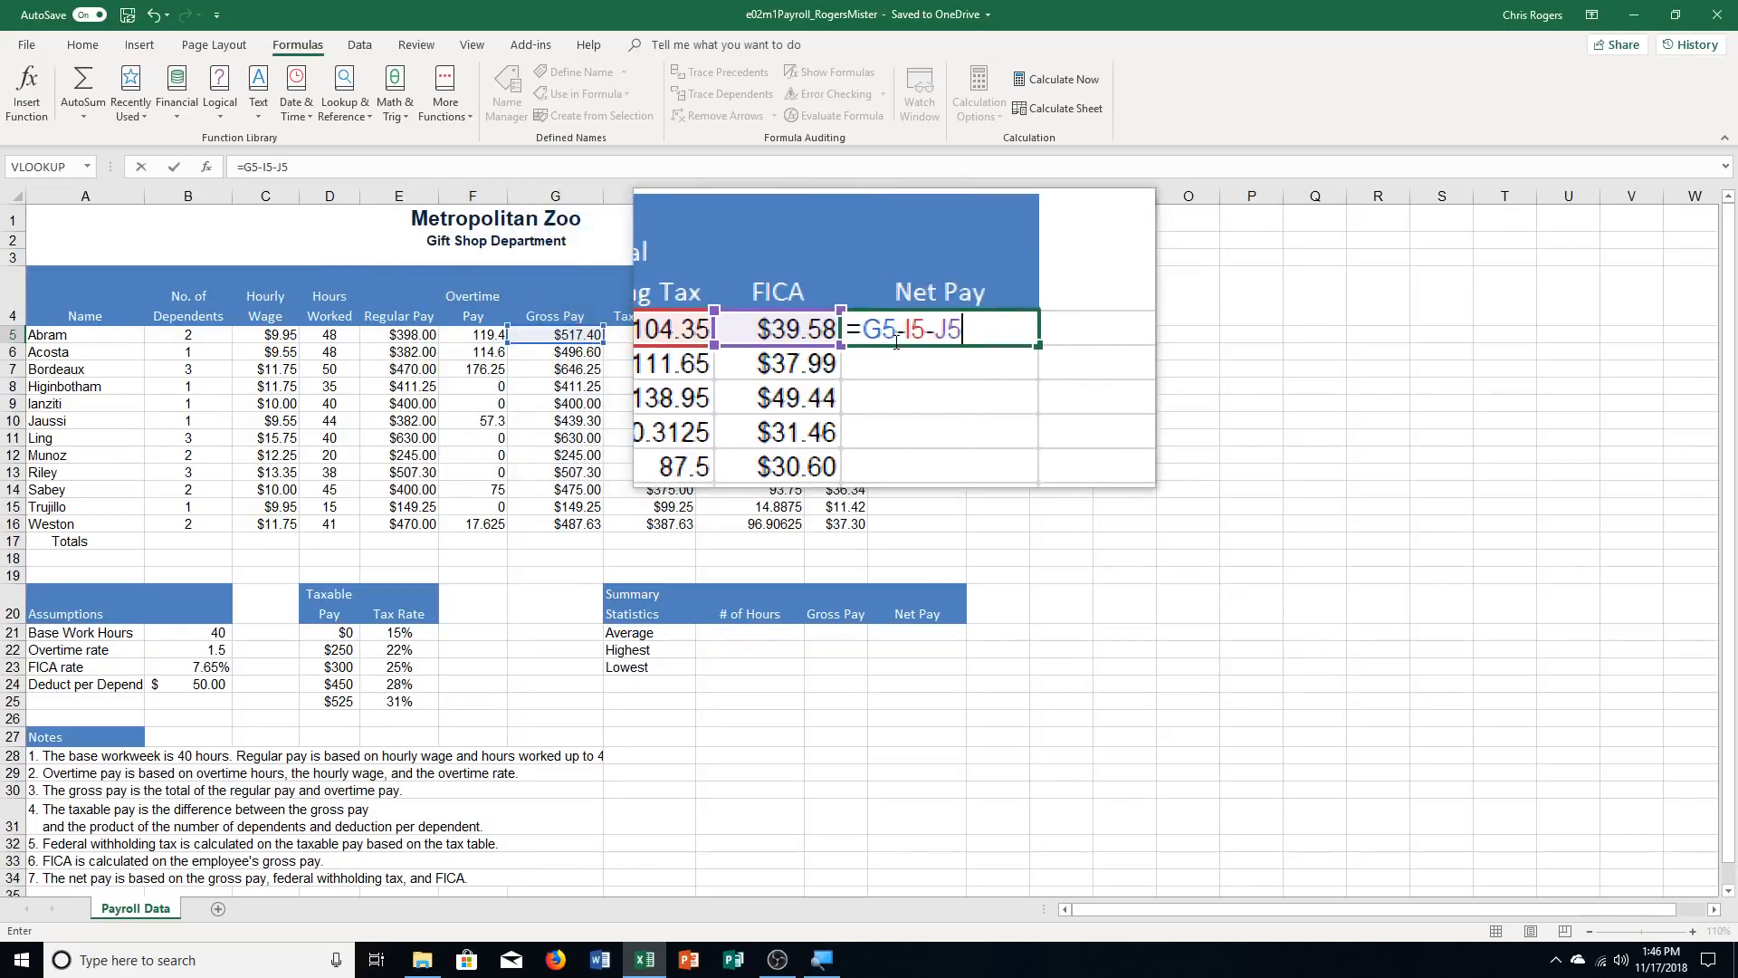
{"action": "key", "text": "Return"}
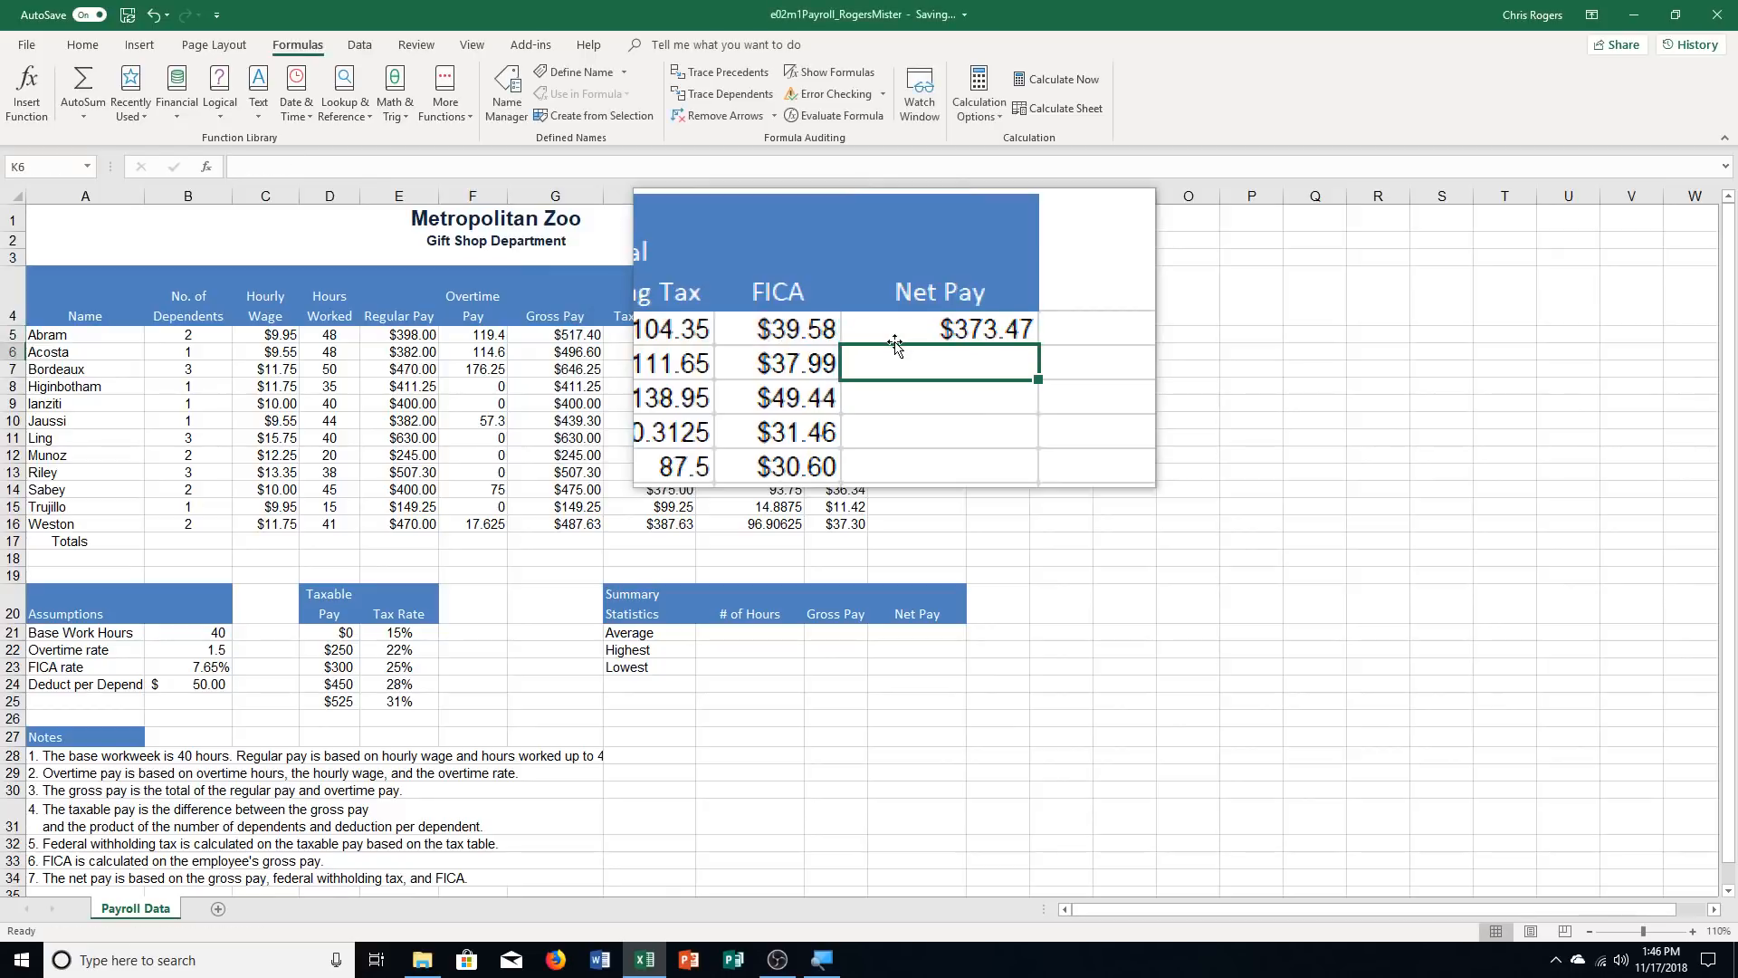
{"action": "left_click", "coordinate": [906, 334]}
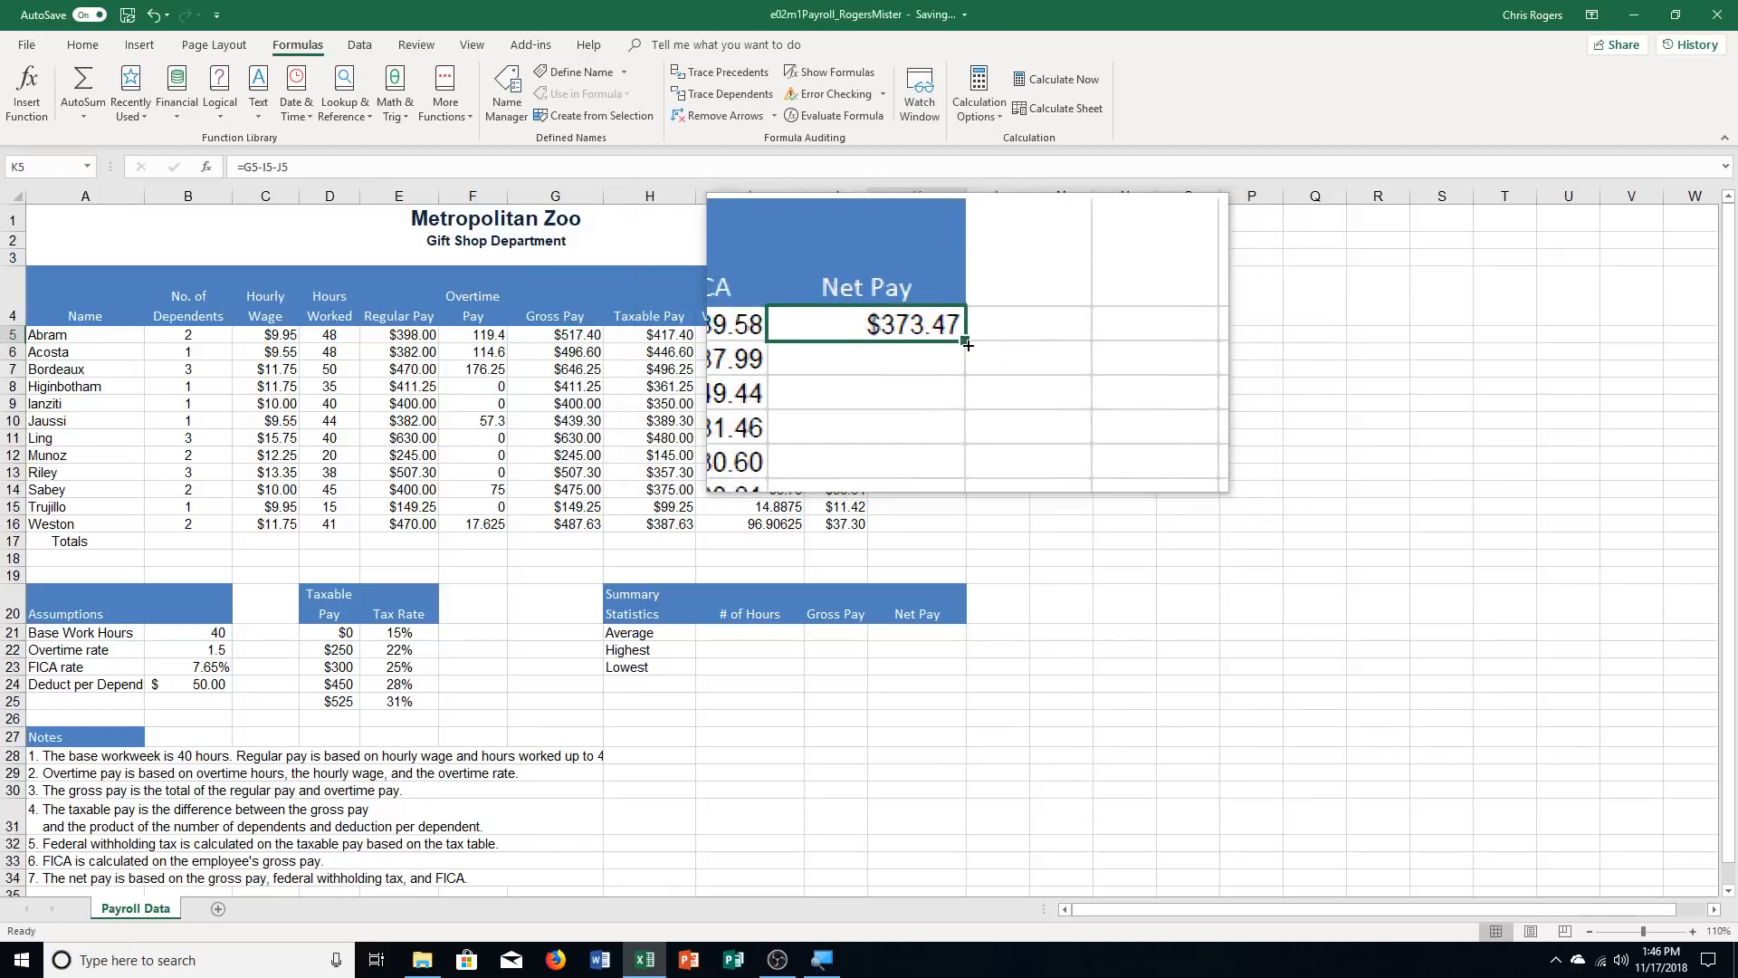
{"action": "left_click_drag", "start_coordinate": [967, 344], "coordinate": [969, 530]}
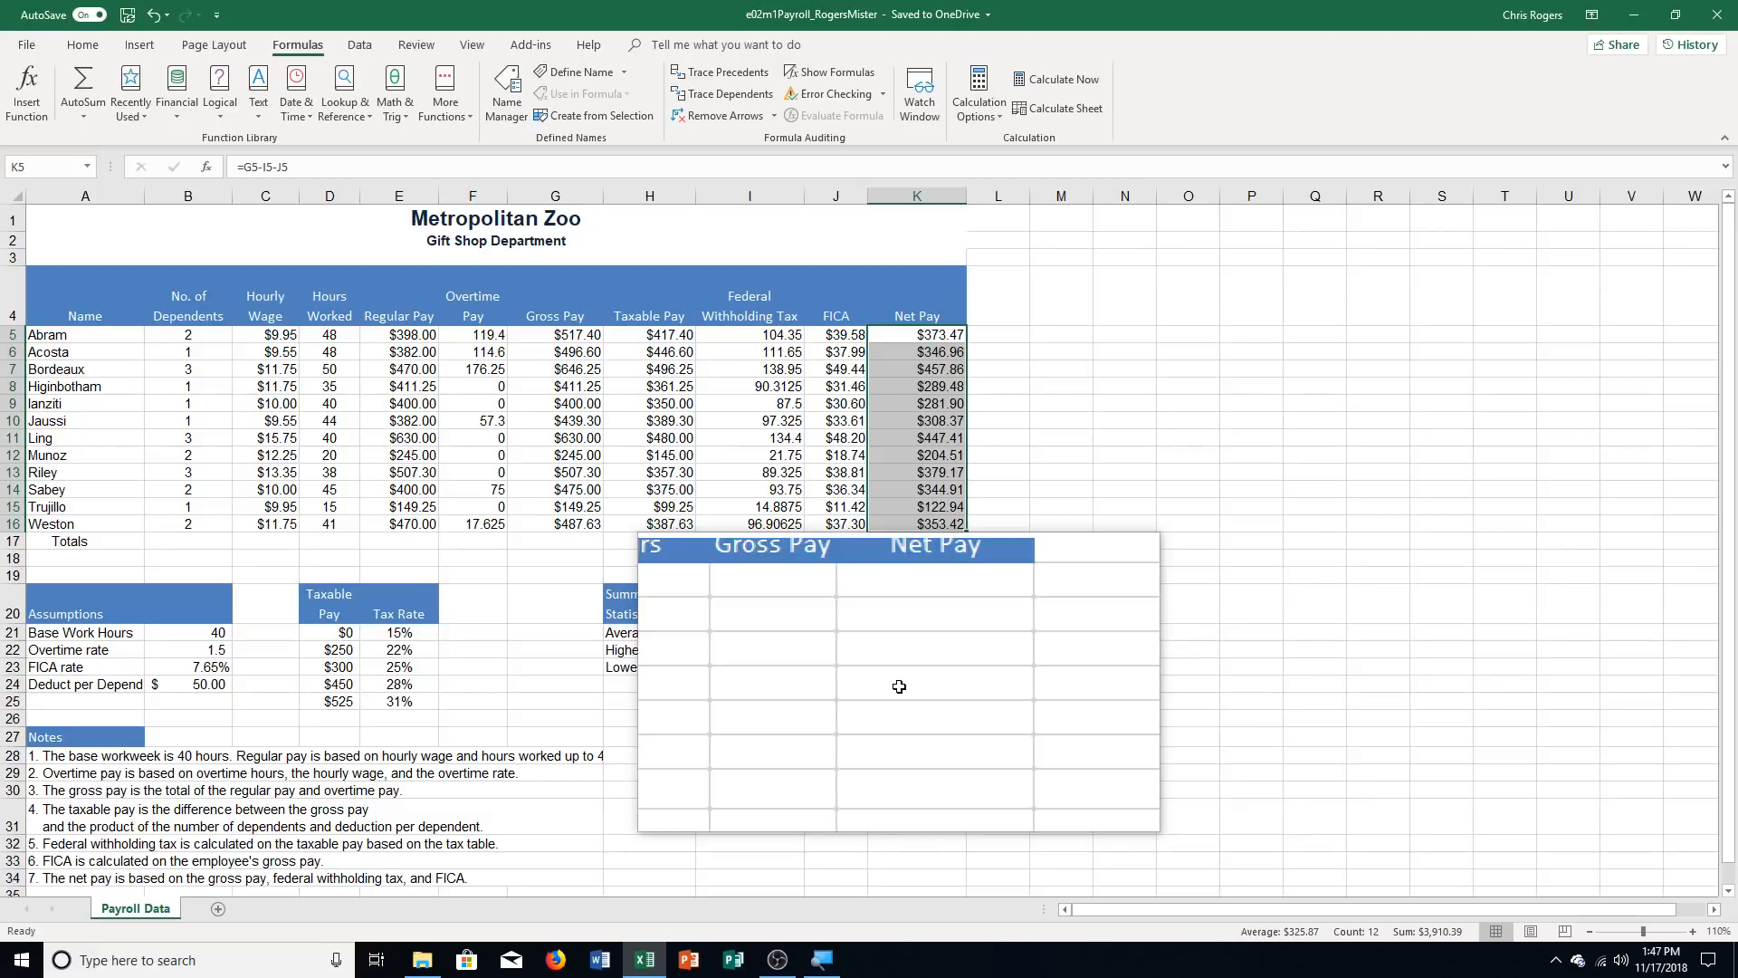
Add a Quick Analysis Sum total for the Regular Pay range E5:E16 in the Totals row
{"action": "left_click", "coordinate": [399, 334]}
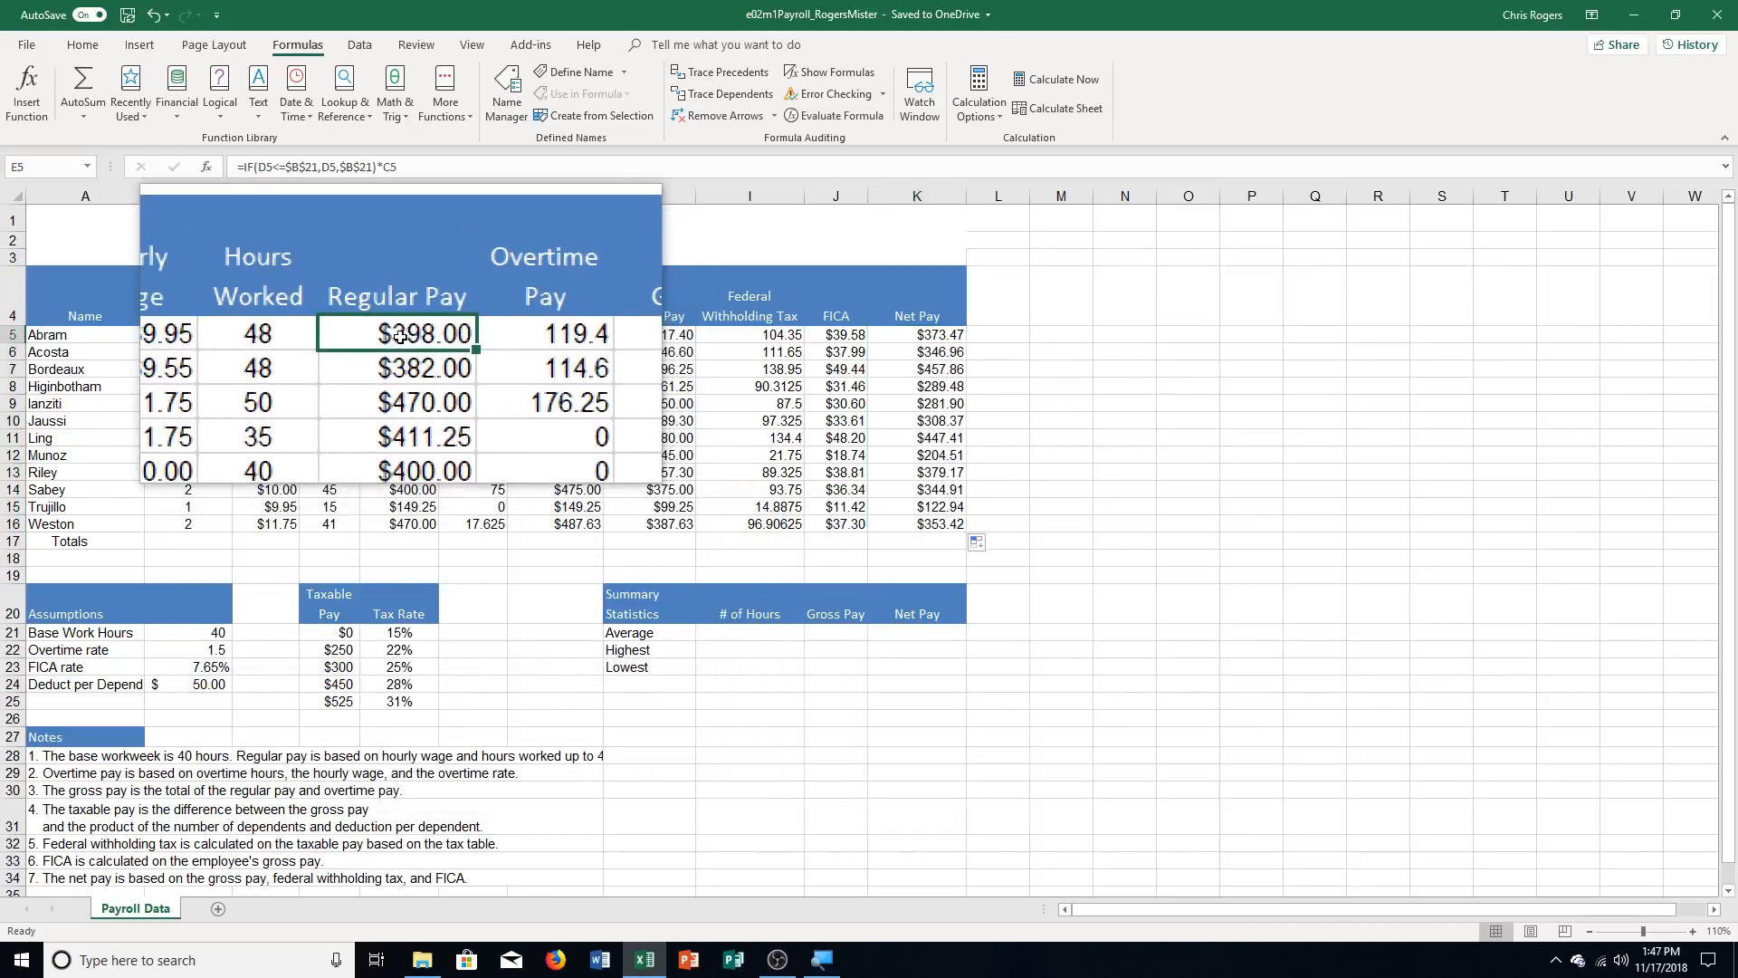
{"action": "left_click_drag", "start_coordinate": [399, 335], "coordinate": [413, 525]}
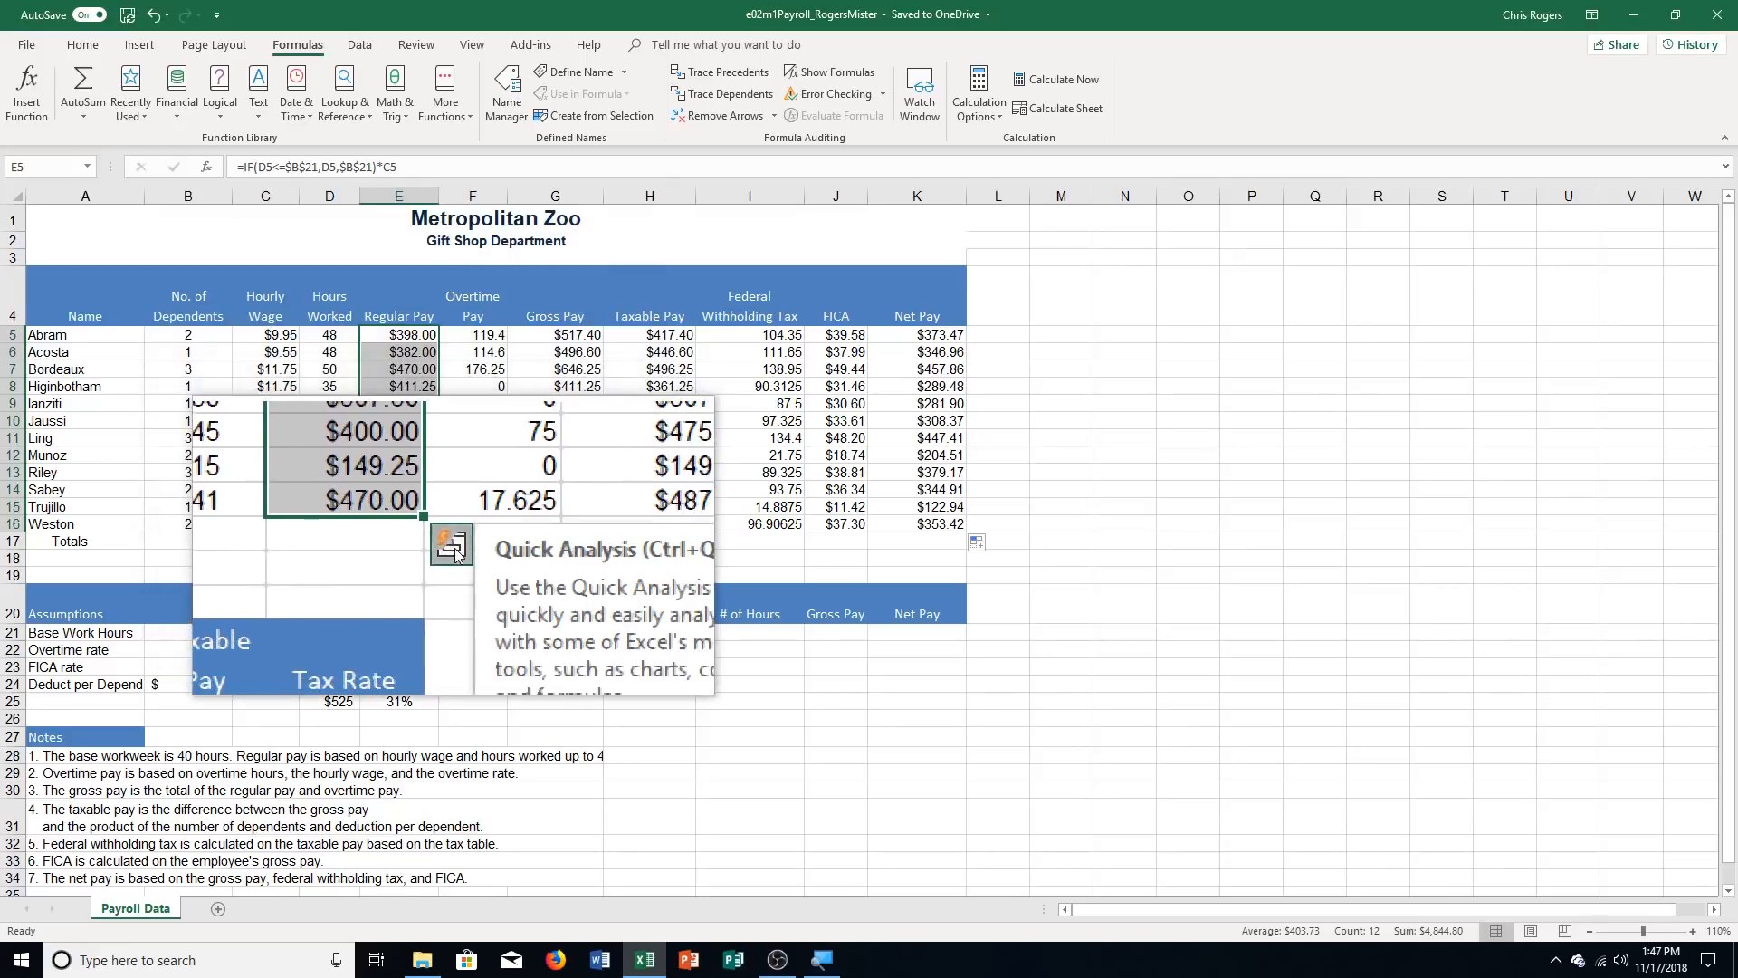
{"action": "left_click", "coordinate": [455, 554]}
{"action": "left_click", "coordinate": [422, 593]}
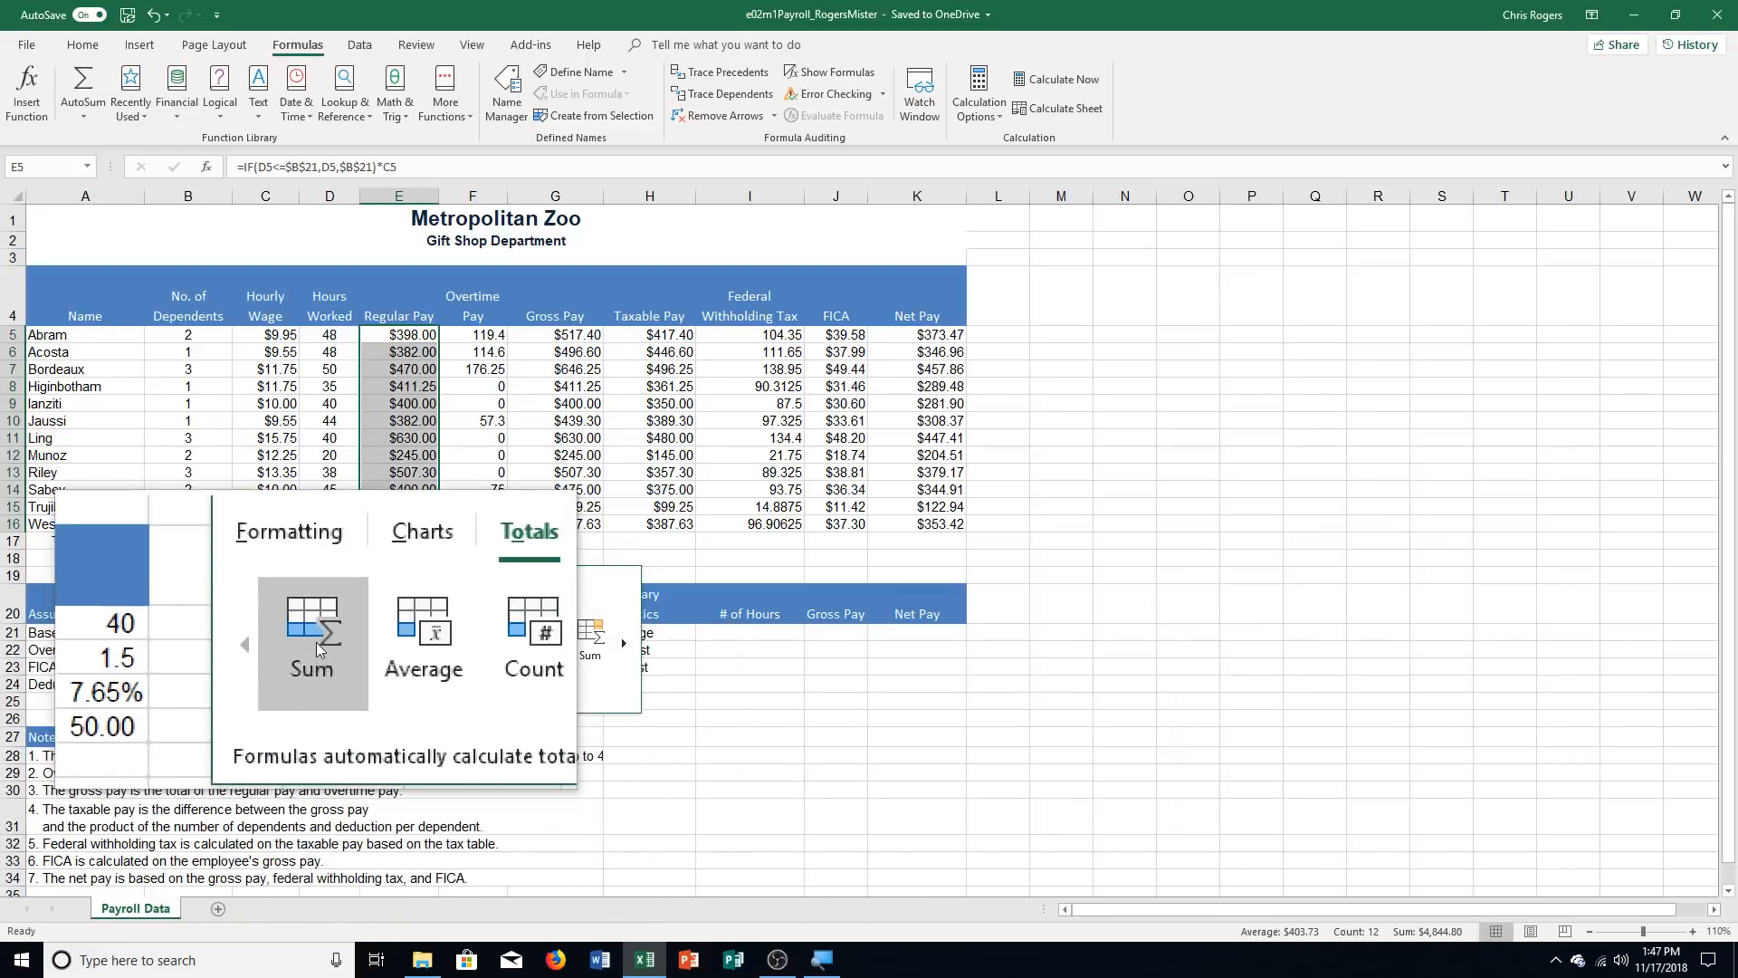
{"action": "left_click", "coordinate": [316, 643]}
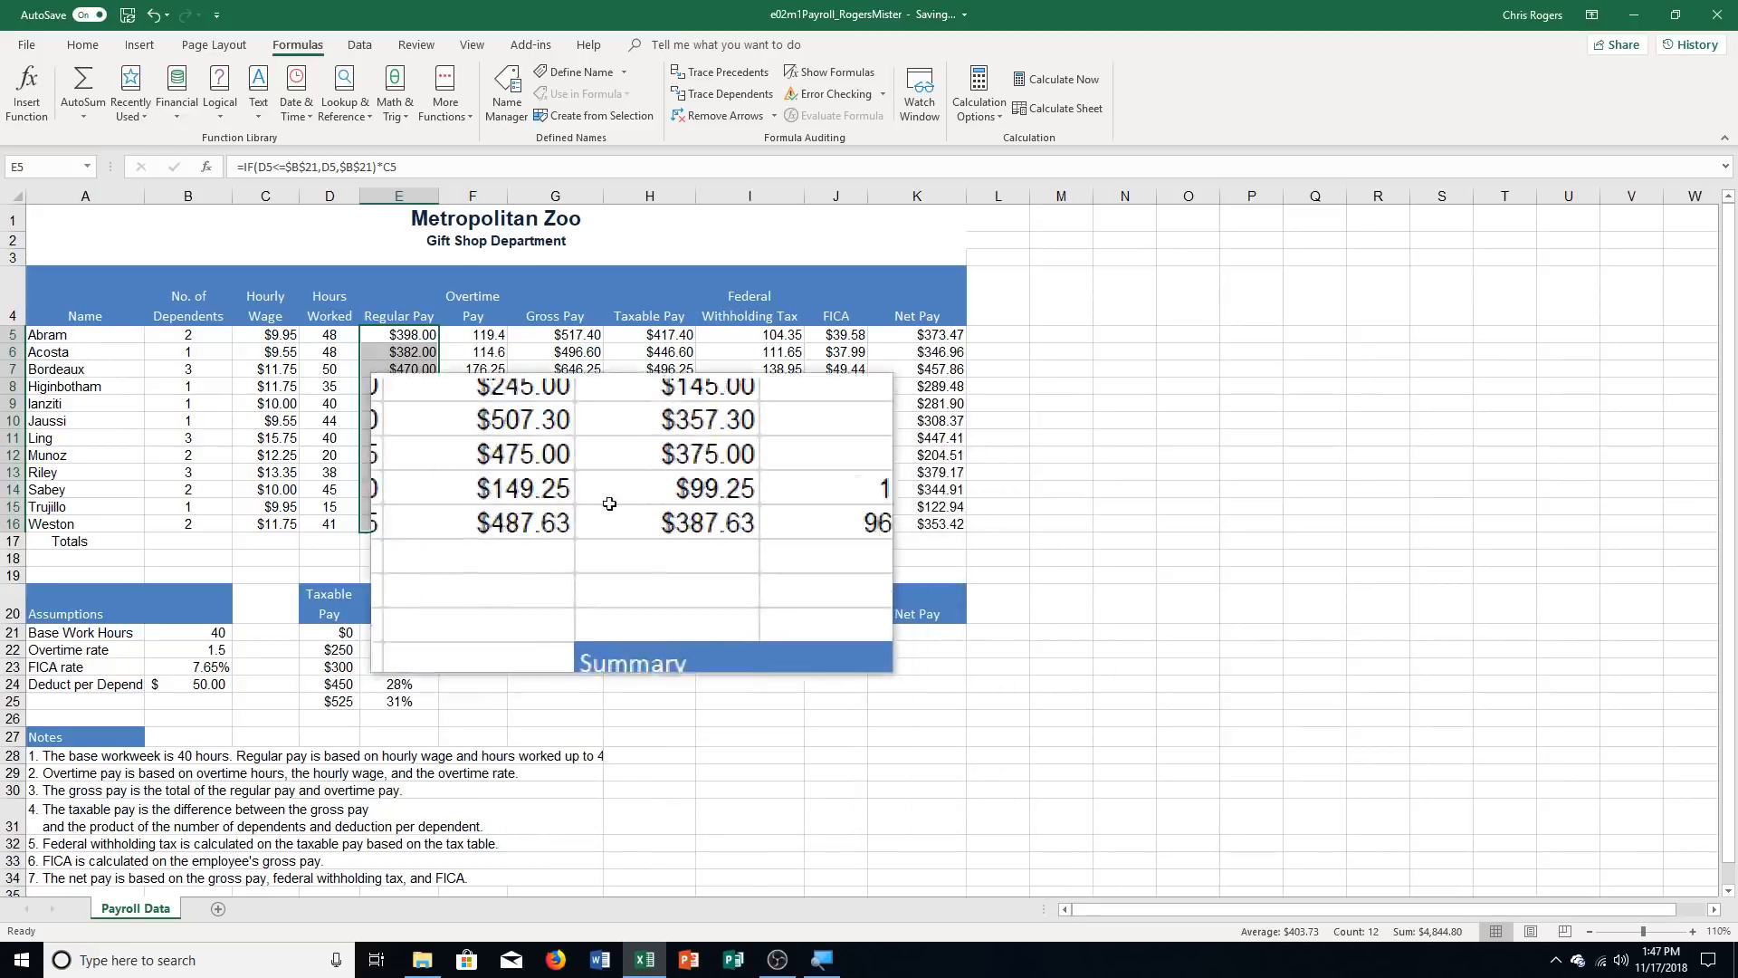
Add a Quick Analysis Sum total for the Overtime Pay range F5:F16 in the Totals row
{"action": "left_click_drag", "start_coordinate": [486, 333], "coordinate": [489, 534]}
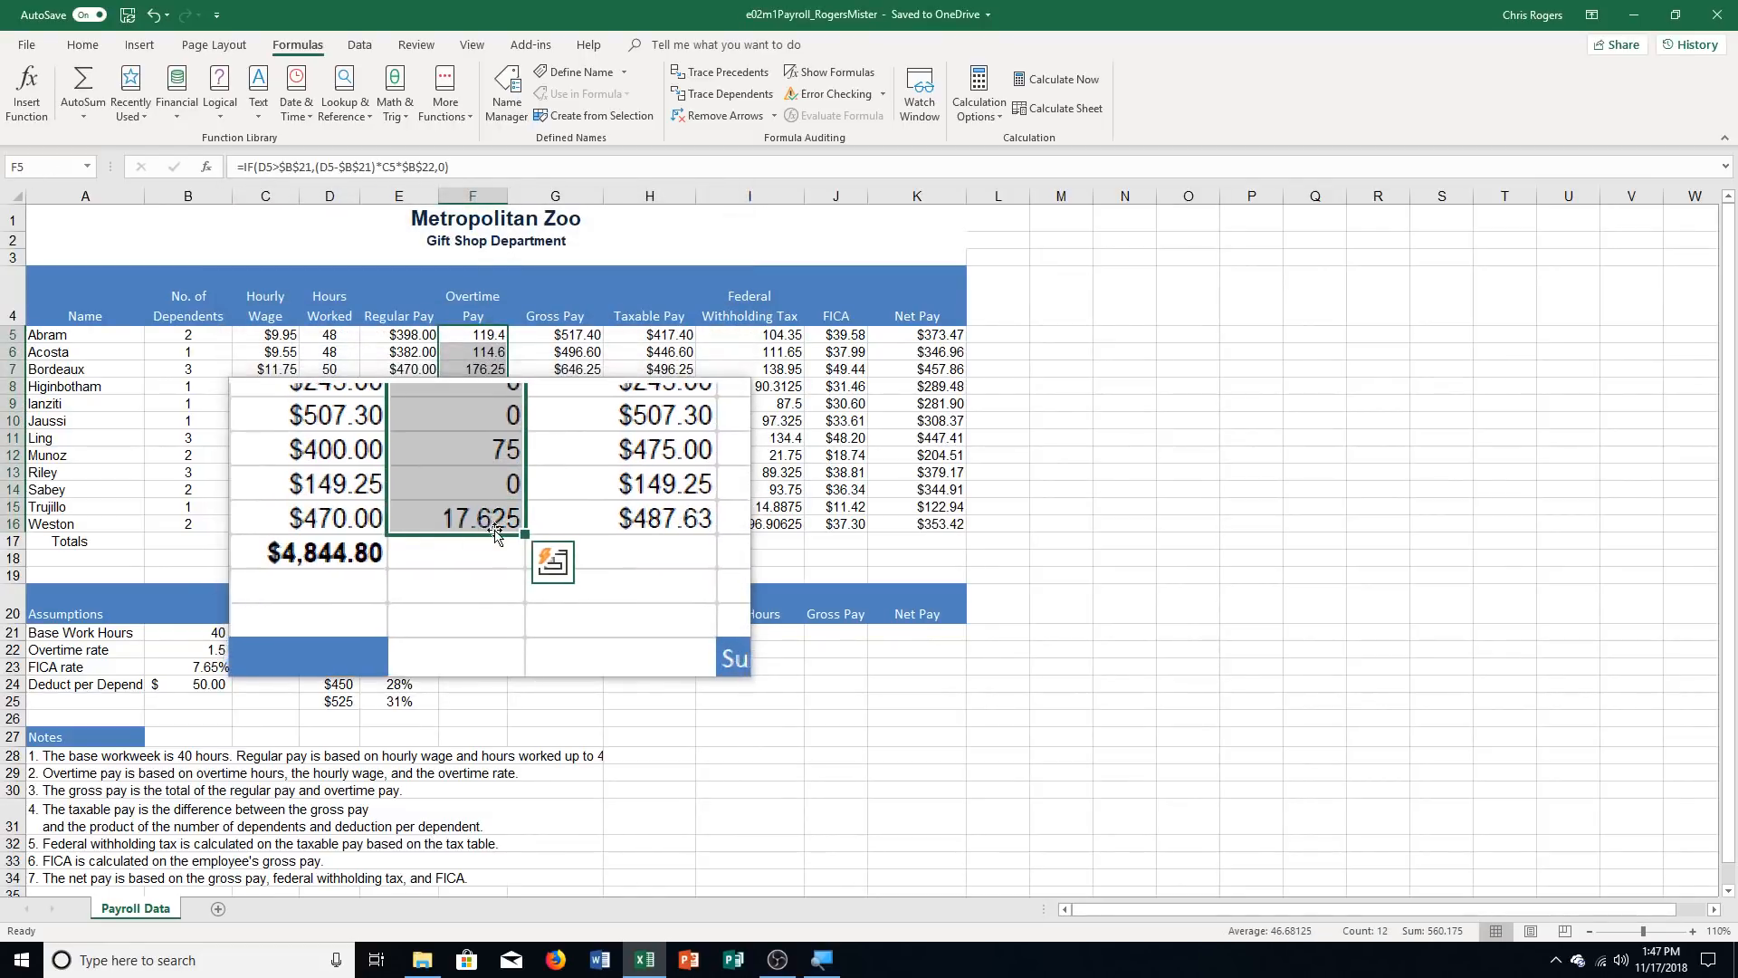
{"action": "left_click", "coordinate": [521, 543]}
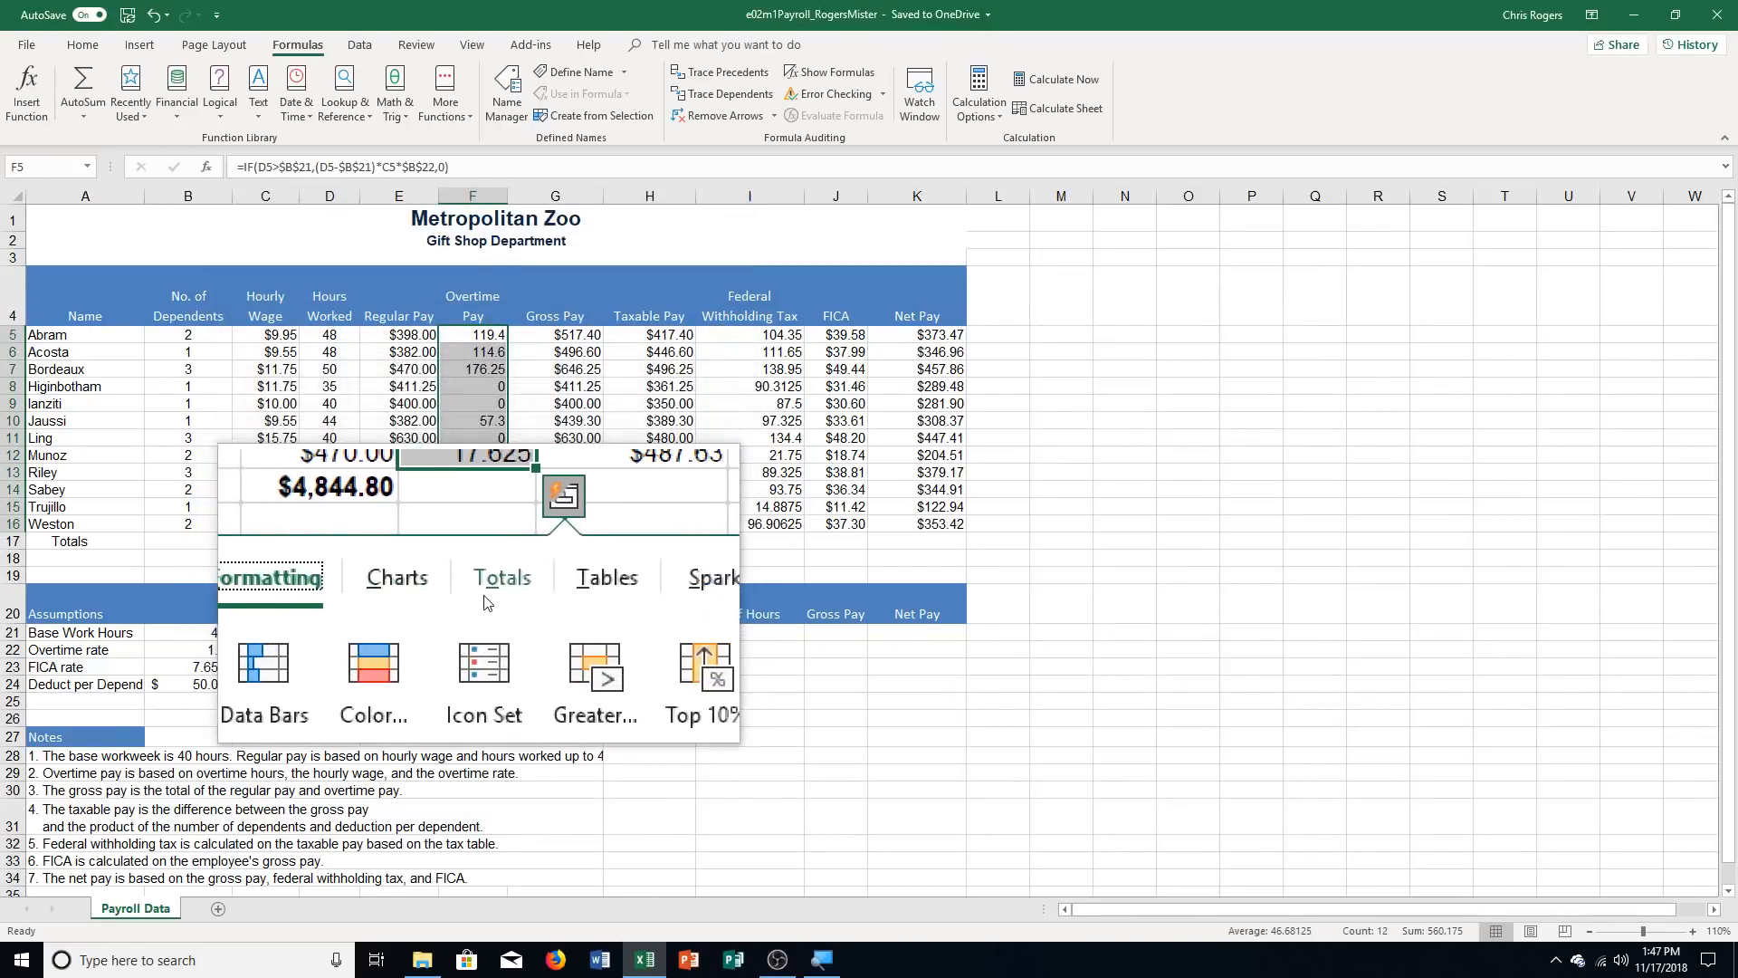
{"action": "left_click", "coordinate": [489, 585]}
{"action": "left_click", "coordinate": [394, 646]}
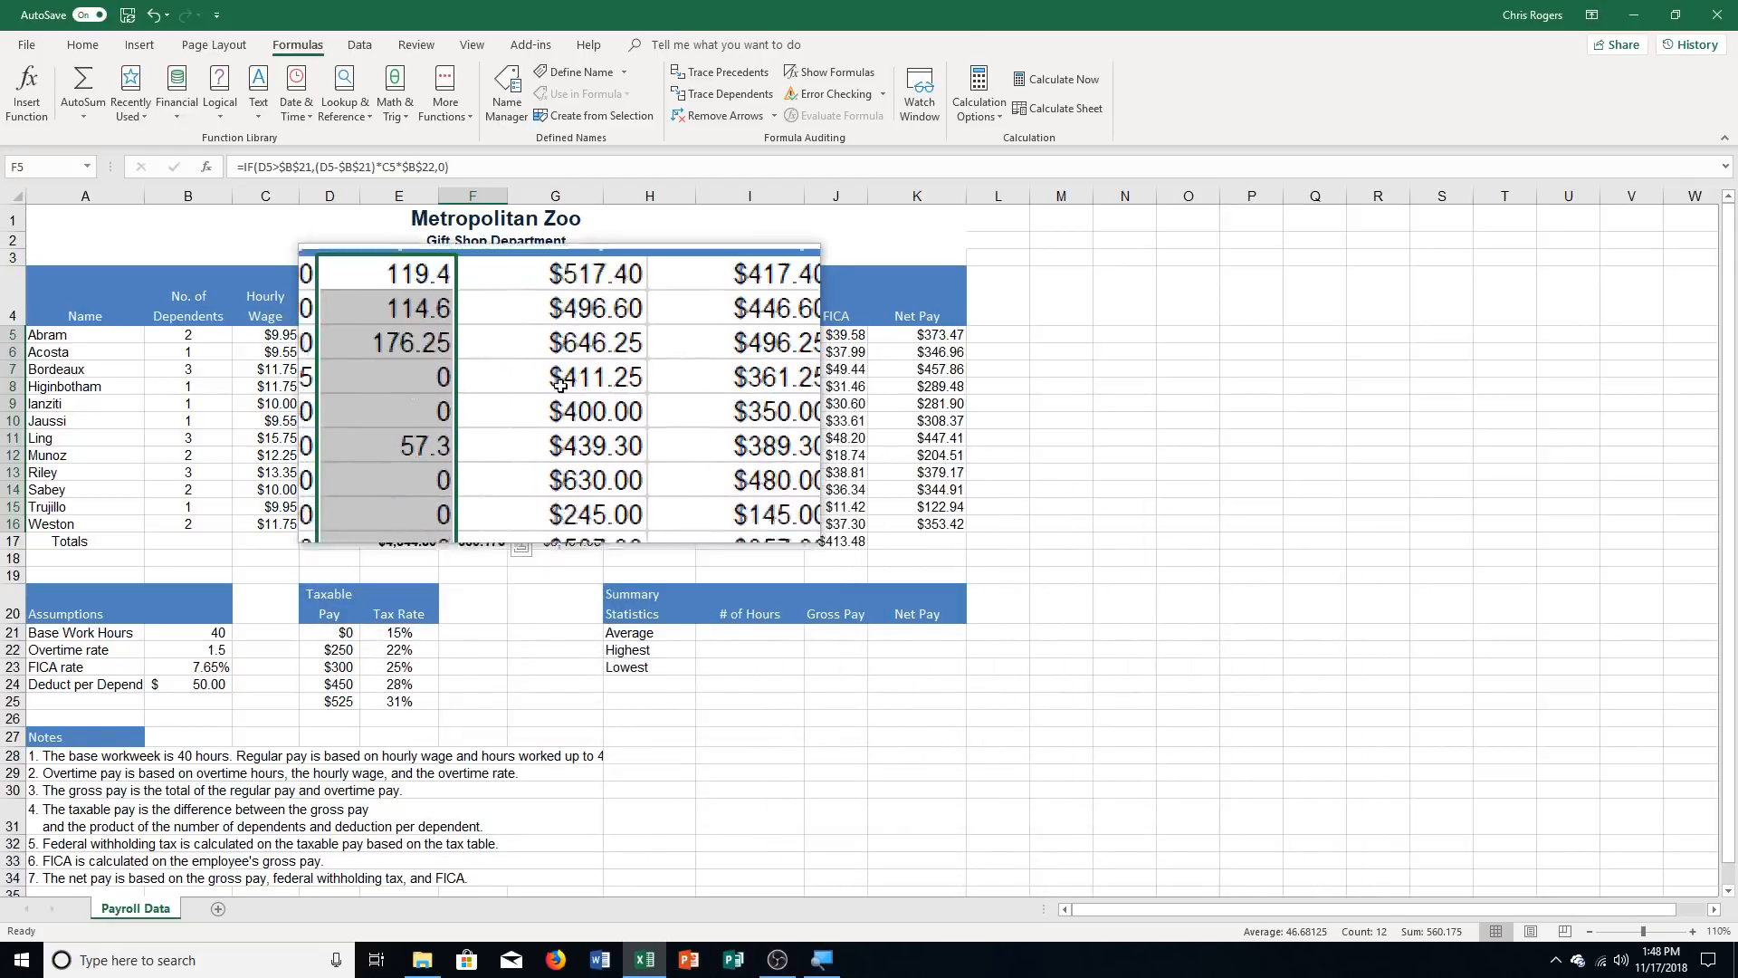
Add a Quick Analysis Sum total for the Gross Pay range G5:G16, replacing the existing data in the Totals row
{"action": "left_click_drag", "start_coordinate": [543, 337], "coordinate": [585, 526]}
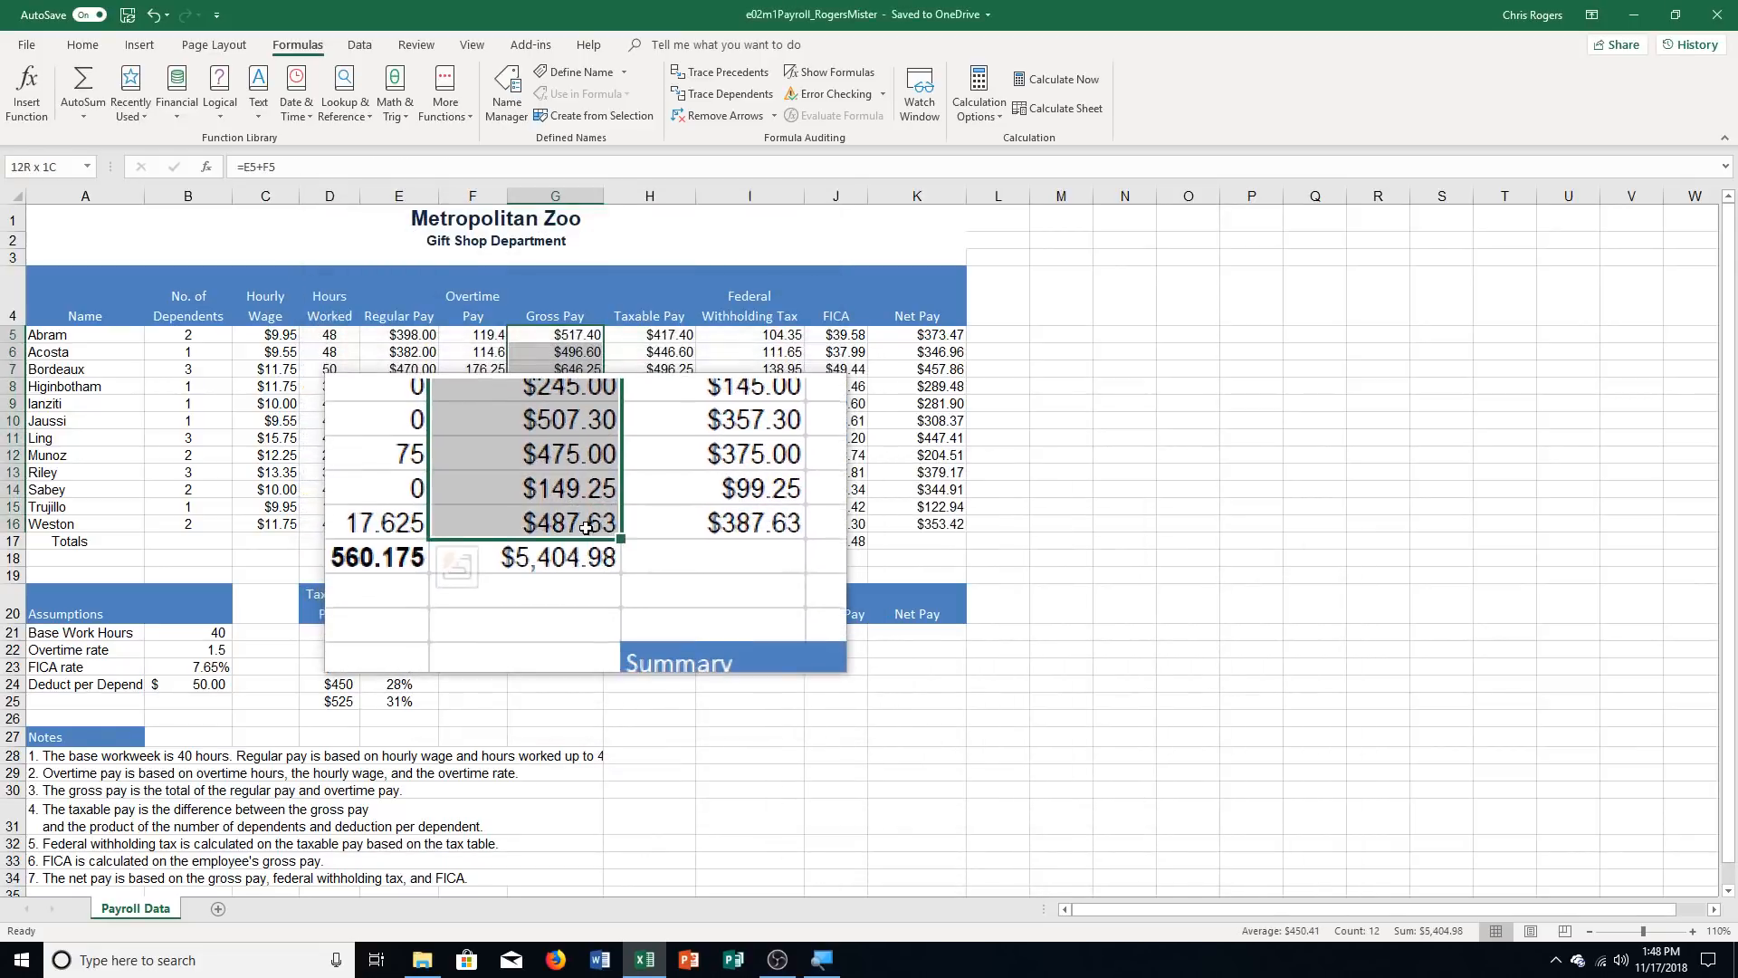
{"action": "left_click", "coordinate": [616, 548]}
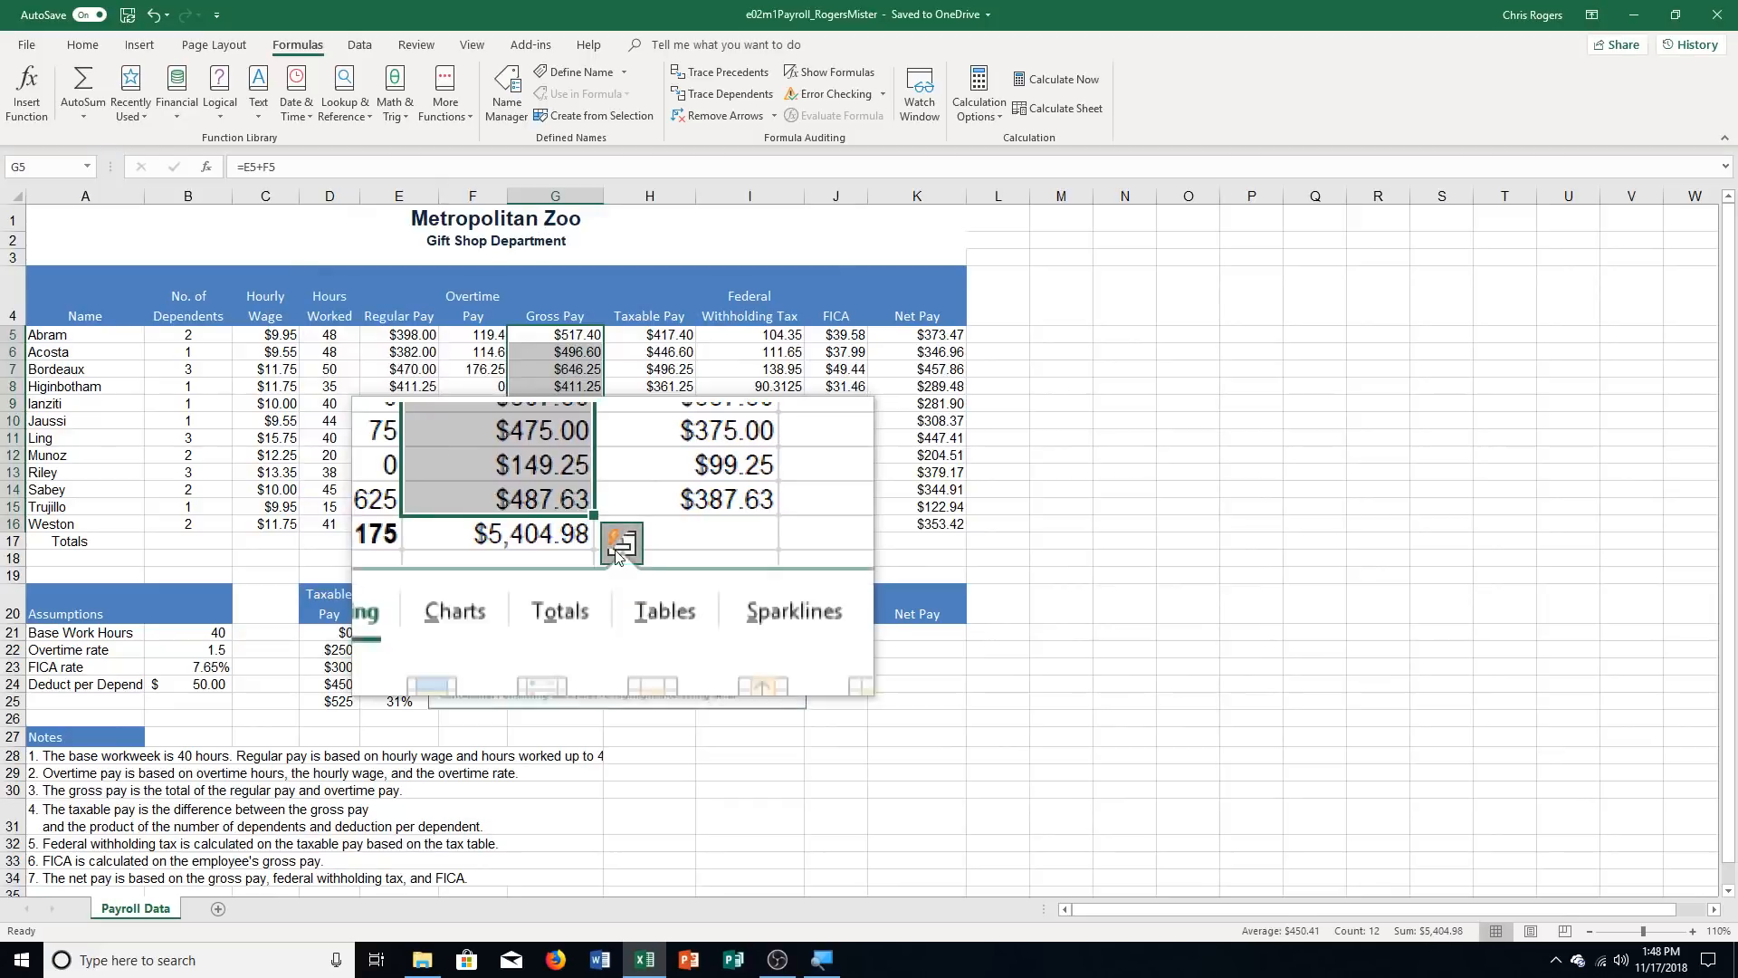
{"action": "left_click", "coordinate": [579, 586]}
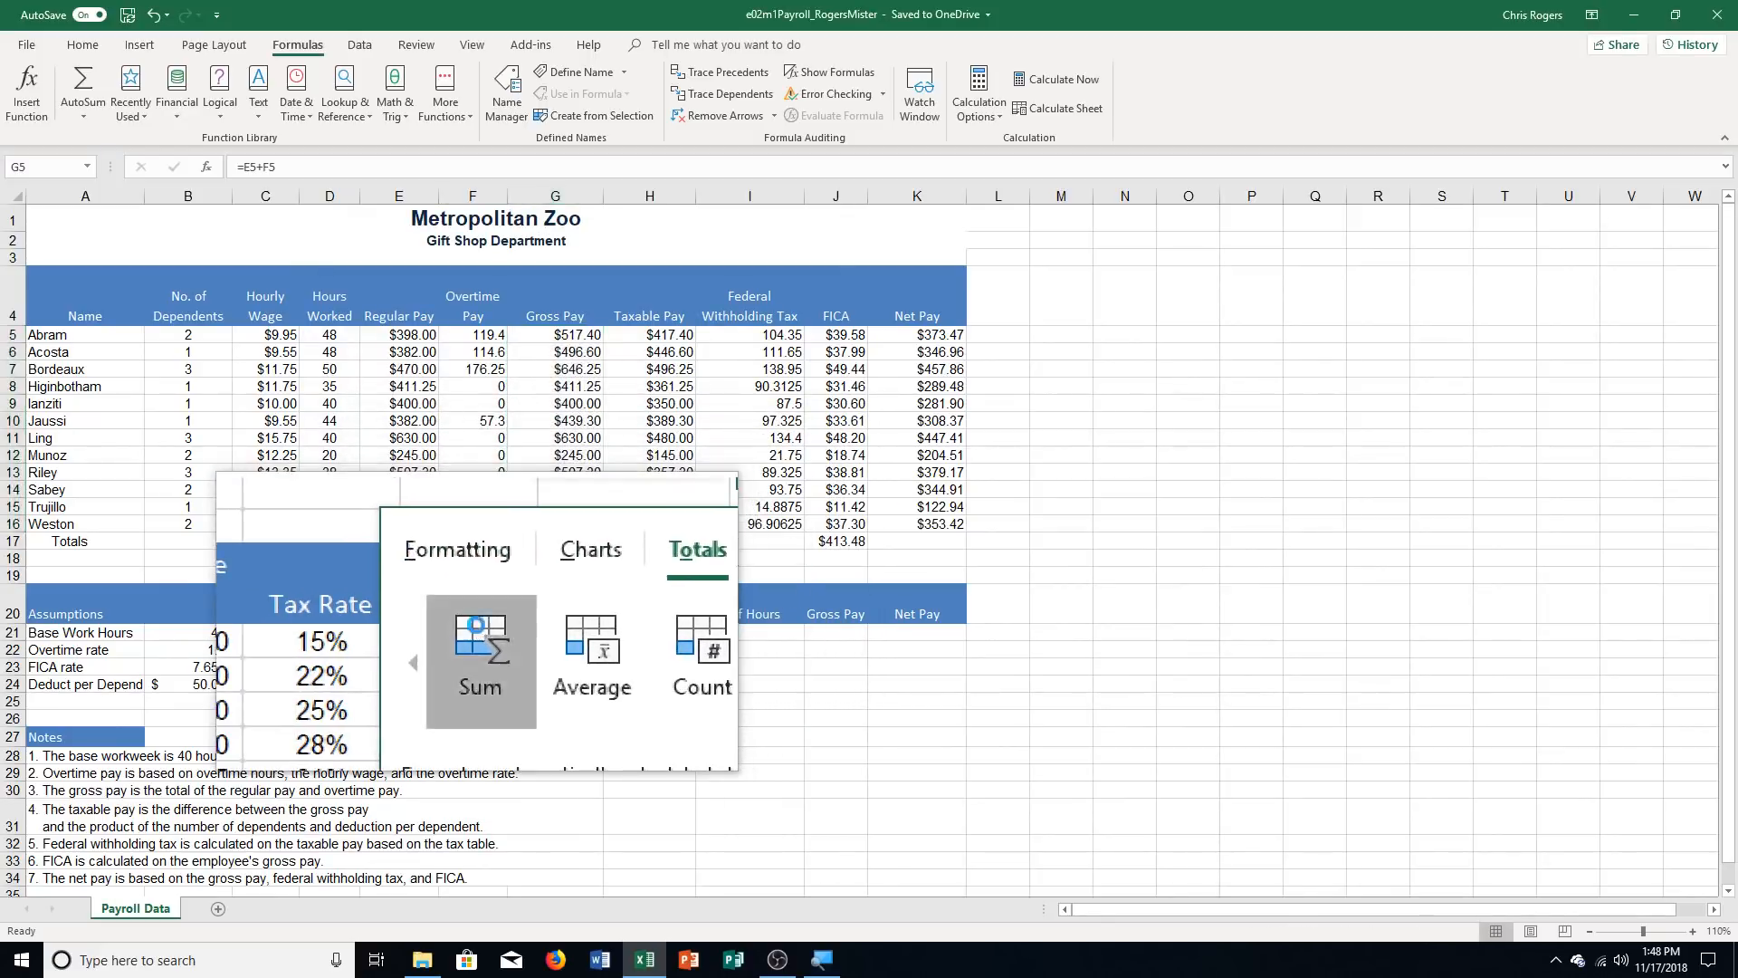
{"action": "left_click", "coordinate": [467, 629]}
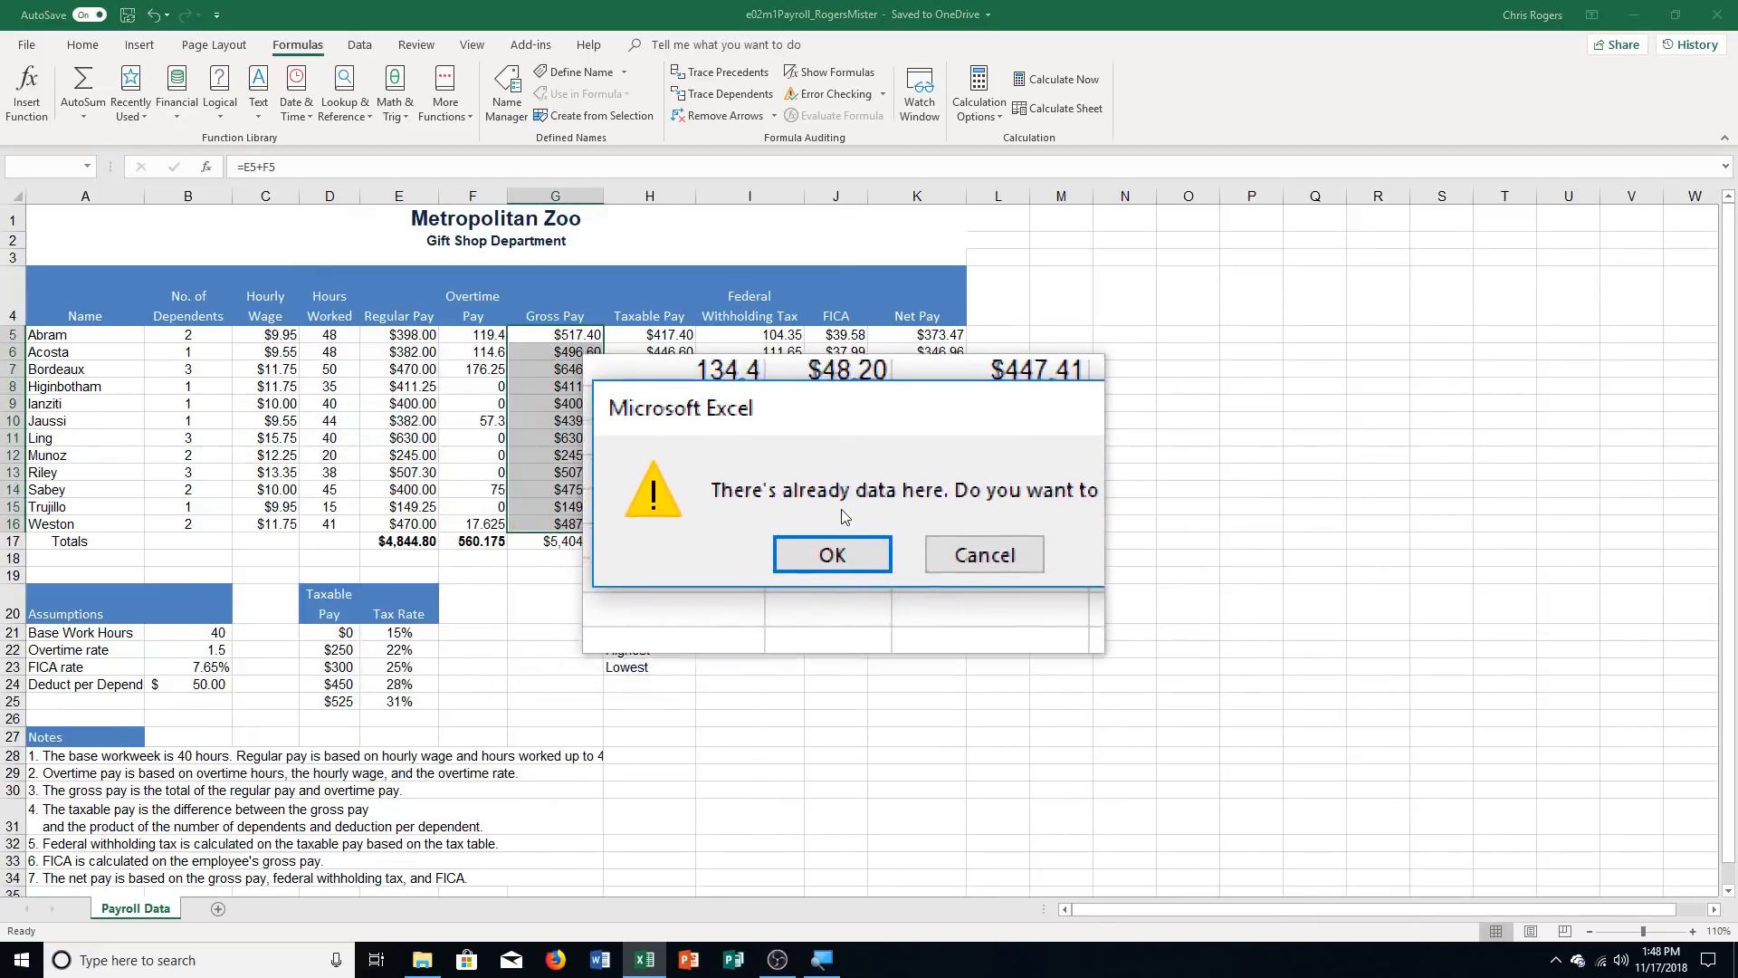
{"action": "left_click", "coordinate": [843, 534]}
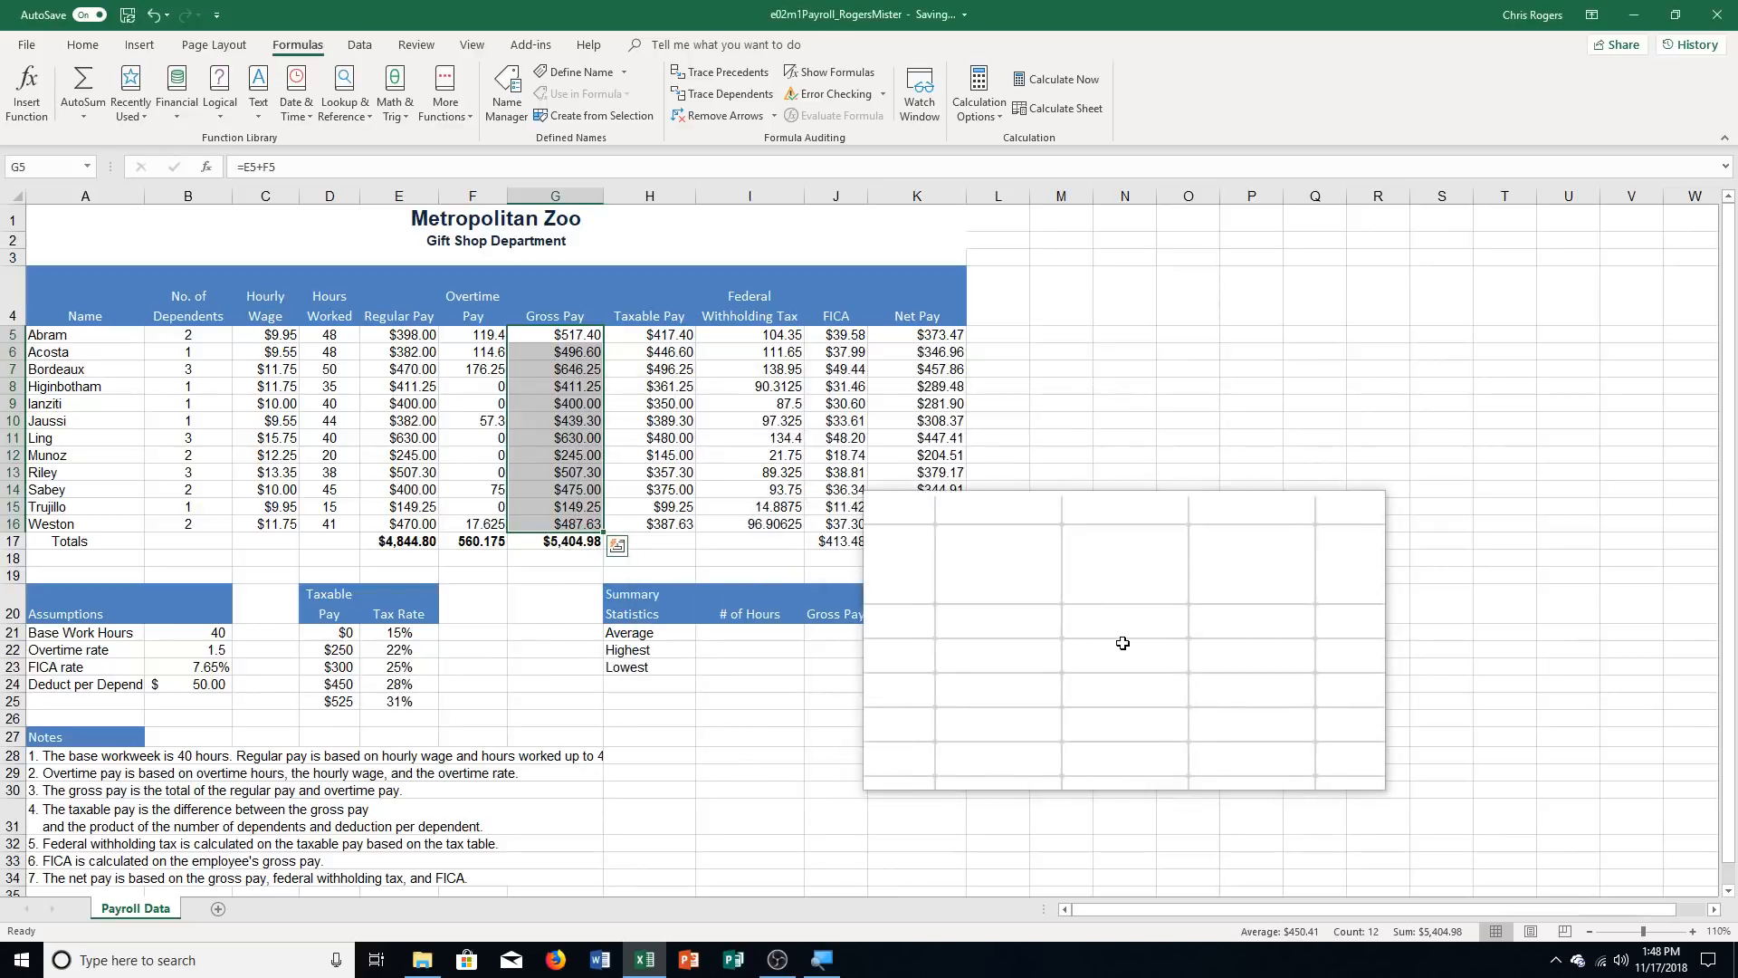
Add a Quick Analysis Sum total for the Taxable Pay range H5:H16 in the Totals row
{"action": "left_click_drag", "start_coordinate": [655, 333], "coordinate": [686, 523]}
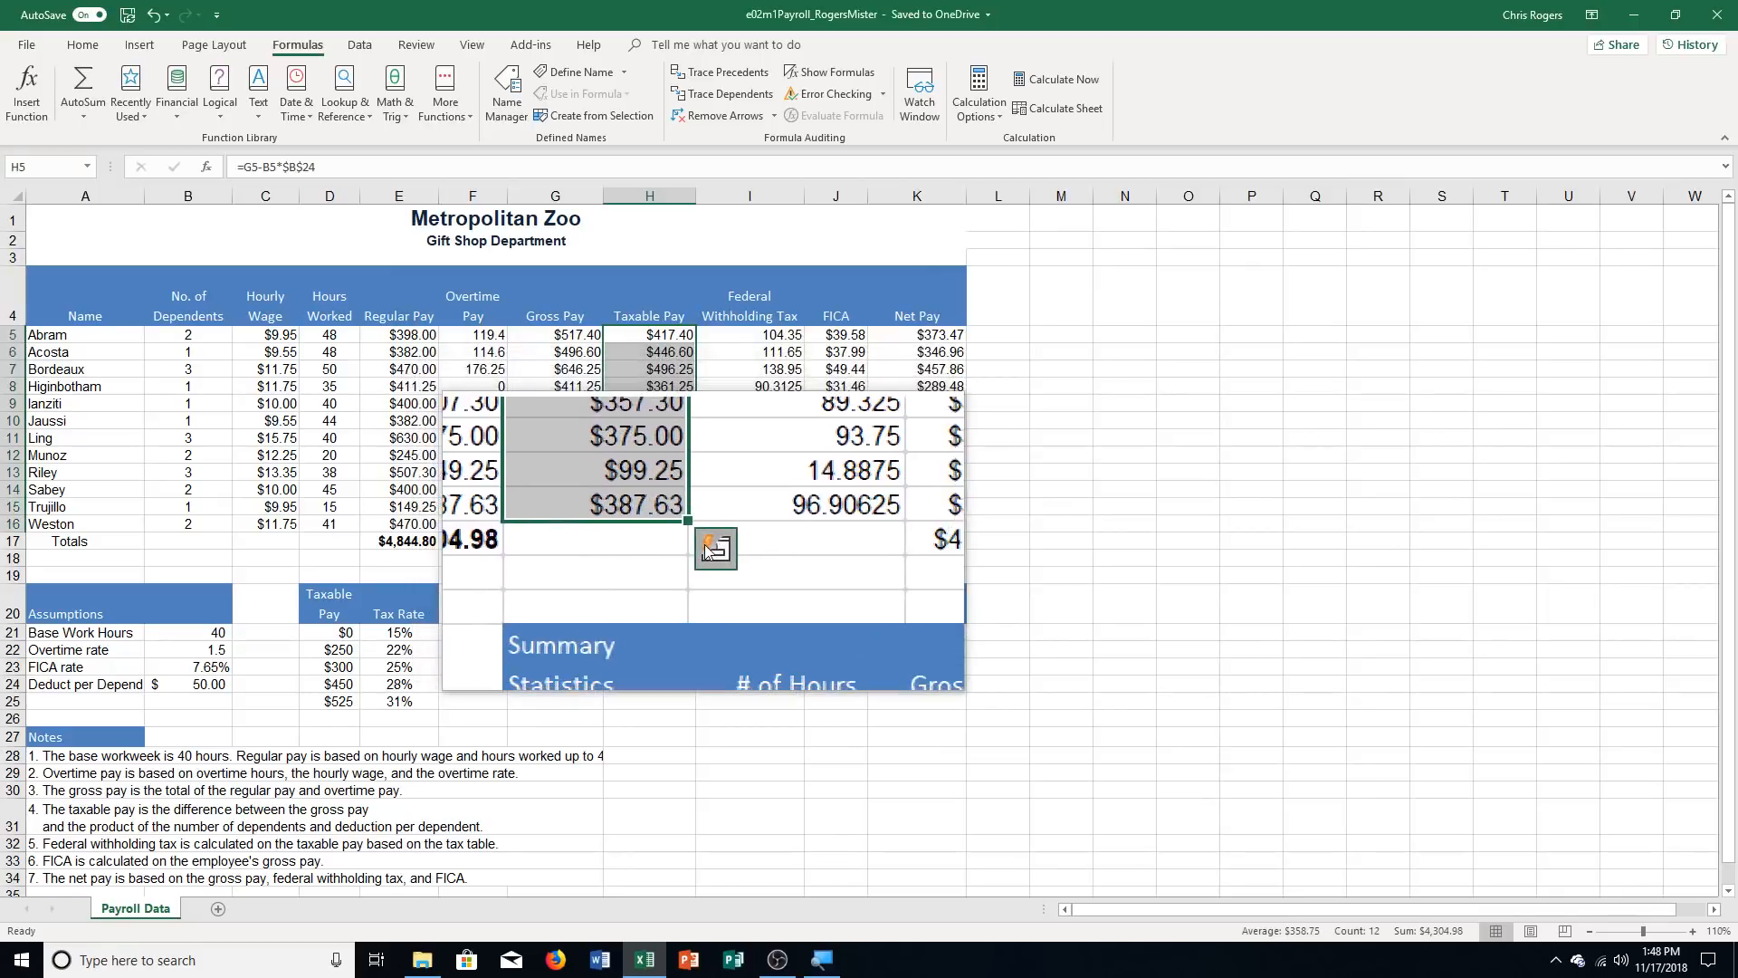
{"action": "left_click", "coordinate": [707, 547]}
{"action": "left_click", "coordinate": [684, 591]}
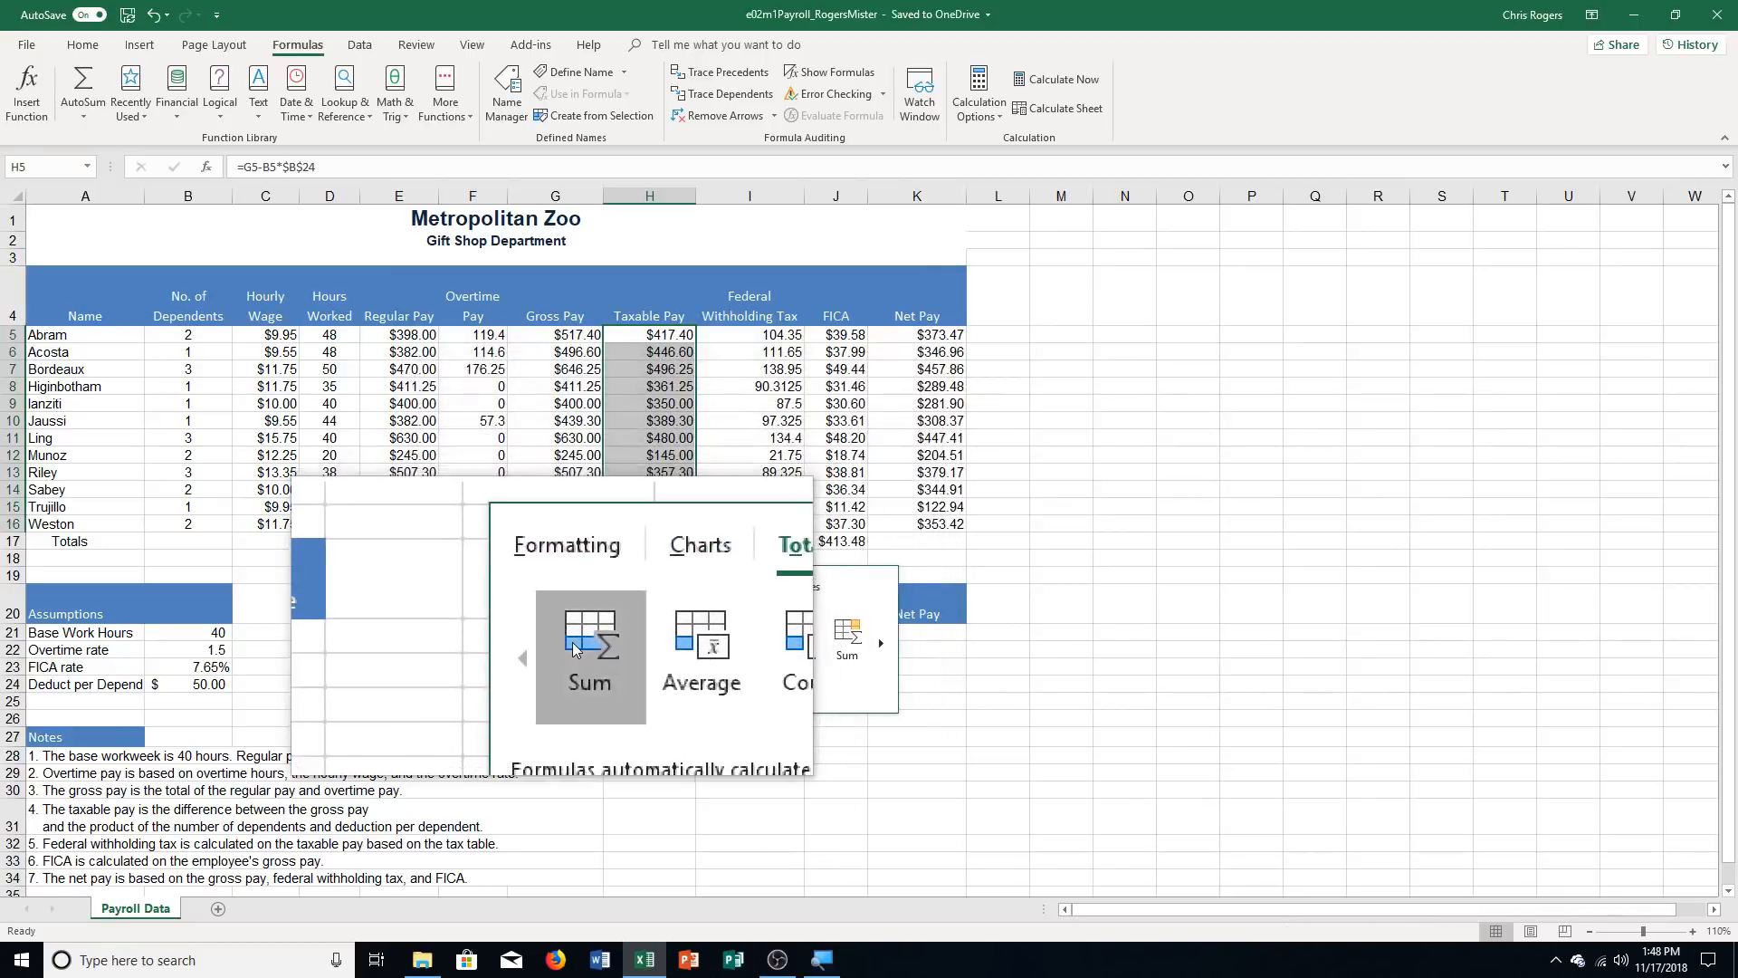
{"action": "left_click", "coordinate": [572, 643]}
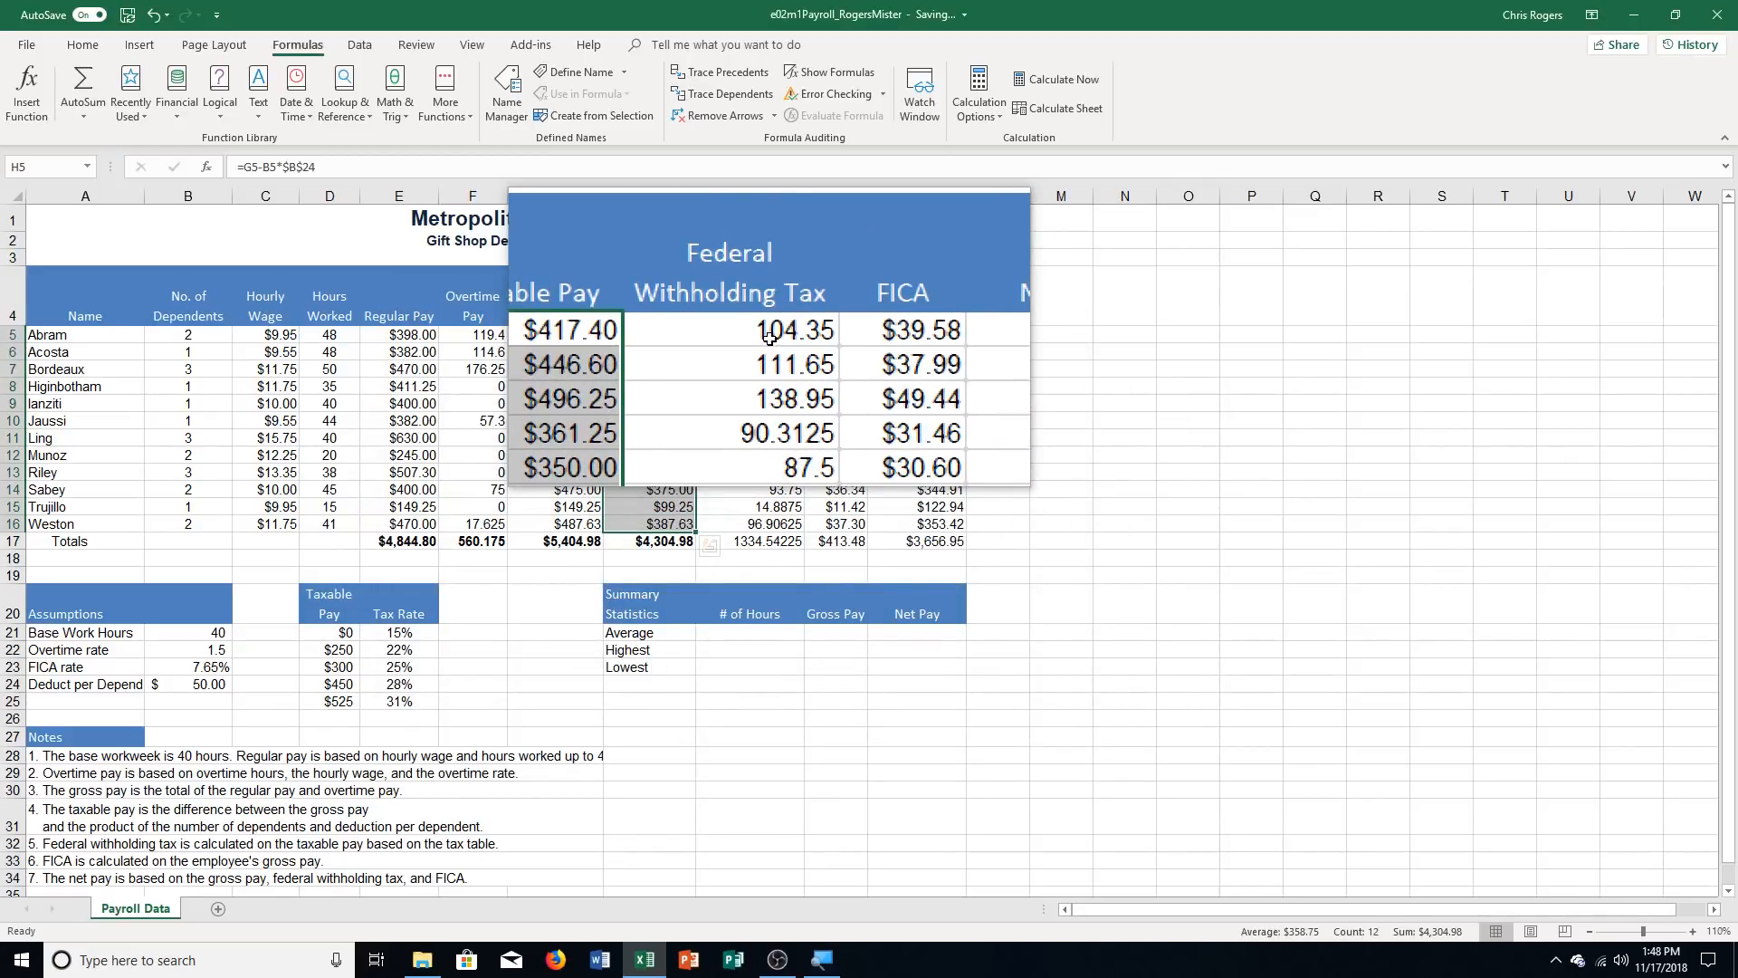
Add a Quick Analysis Sum total for the Federal Withholding Tax range I5:I16, replacing the existing data in the Totals row
{"action": "left_click_drag", "start_coordinate": [769, 337], "coordinate": [783, 523]}
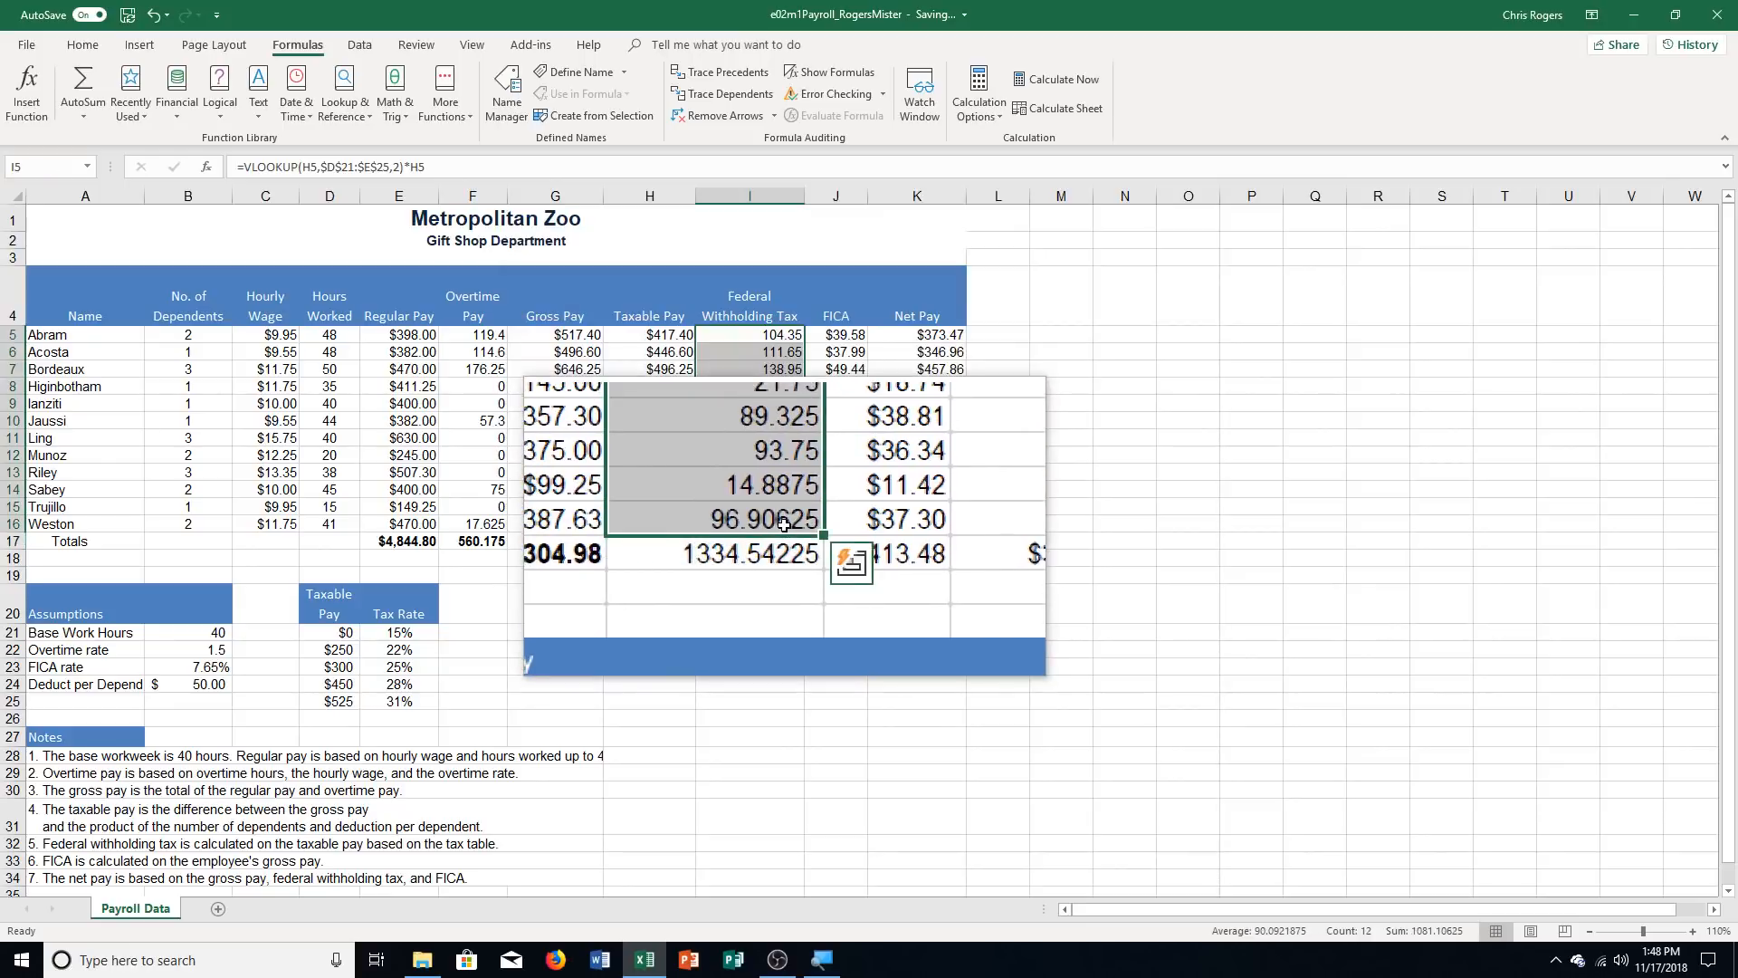
{"action": "left_click", "coordinate": [817, 548]}
{"action": "left_click", "coordinate": [775, 593]}
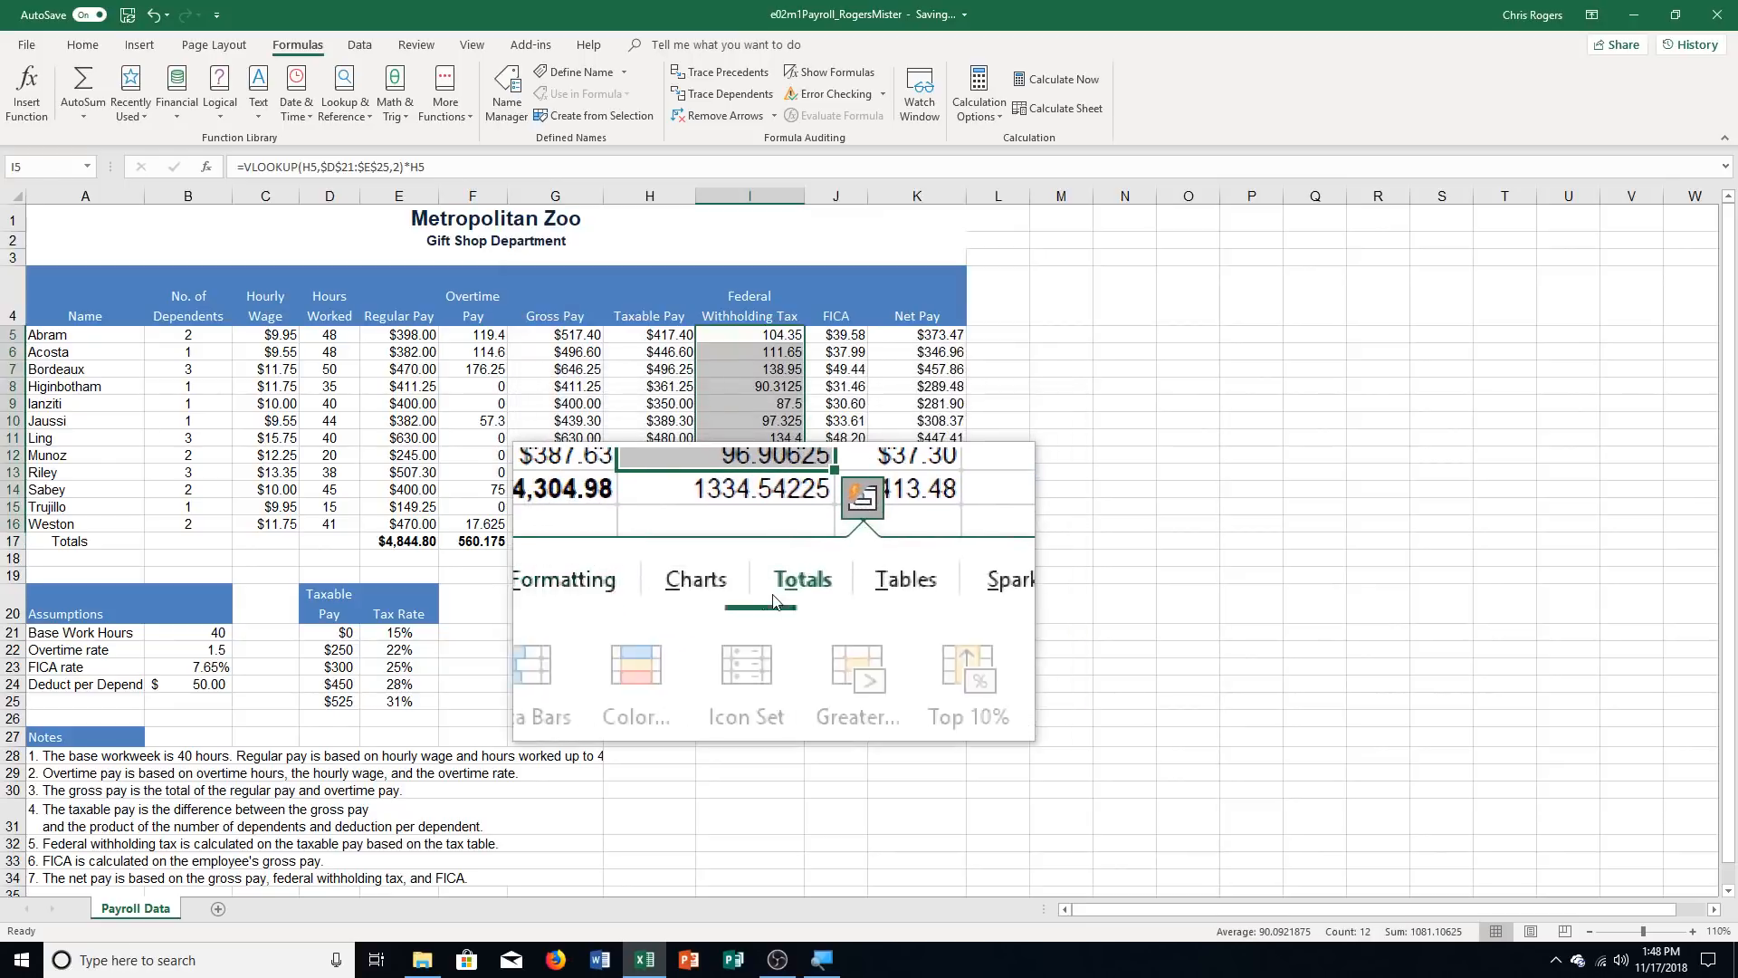
{"action": "left_click", "coordinate": [682, 642]}
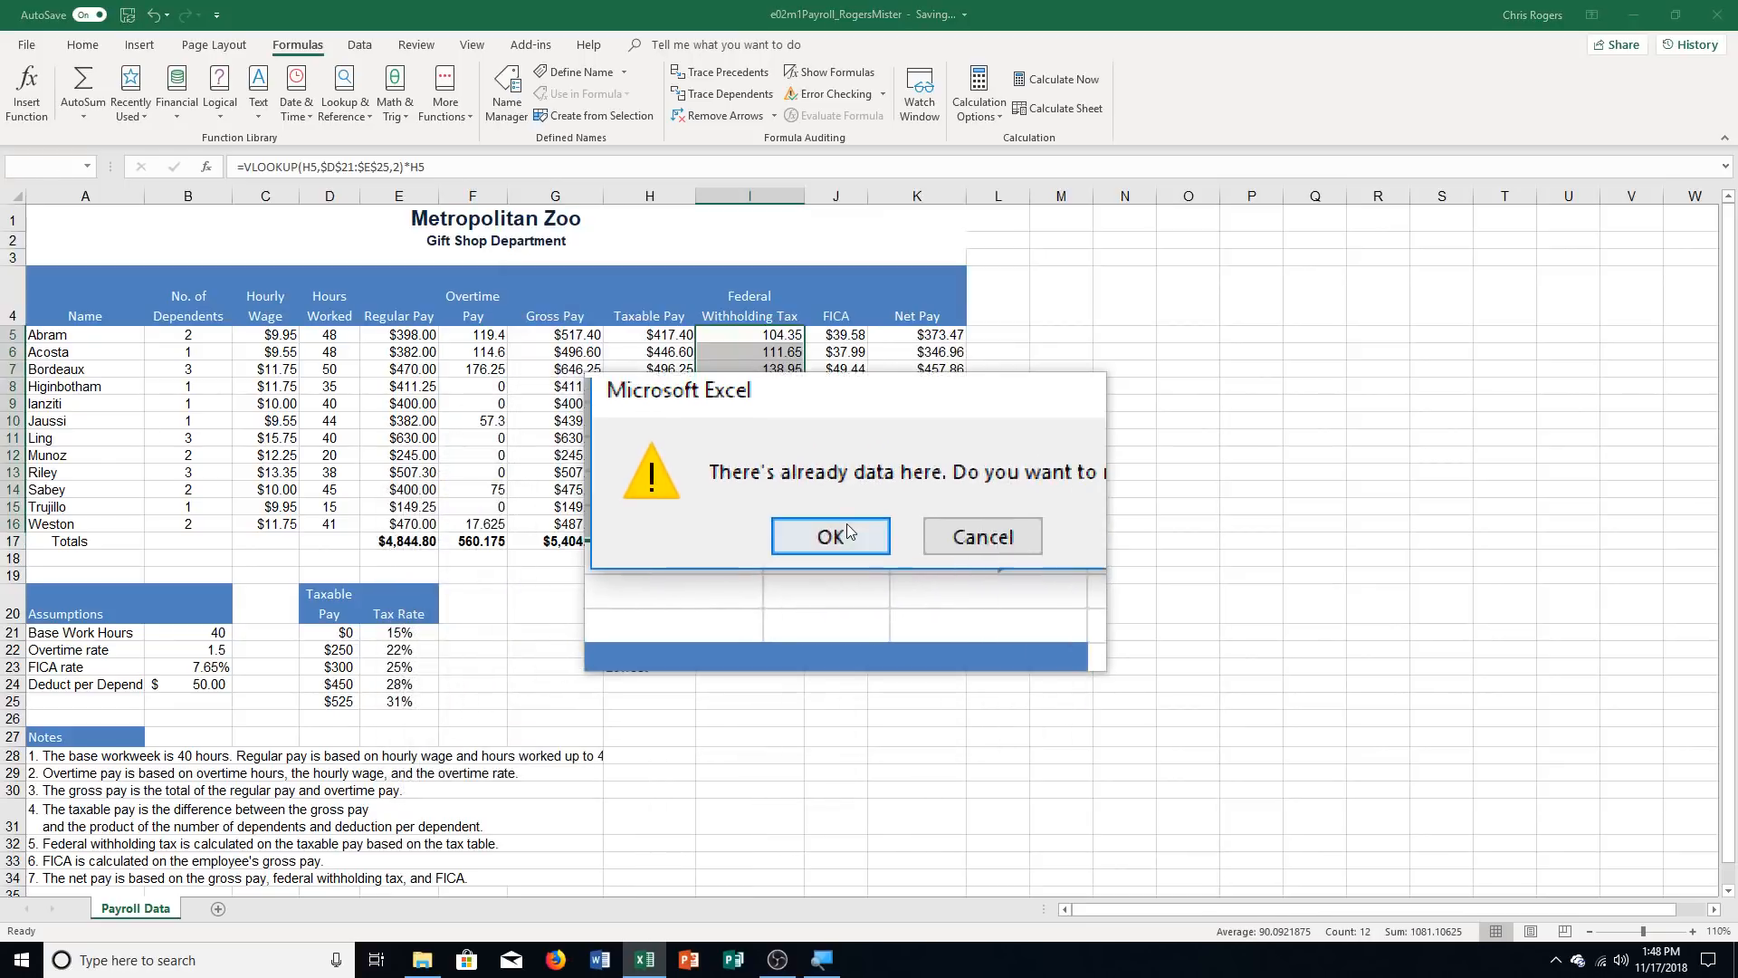
{"action": "left_click", "coordinate": [847, 526]}
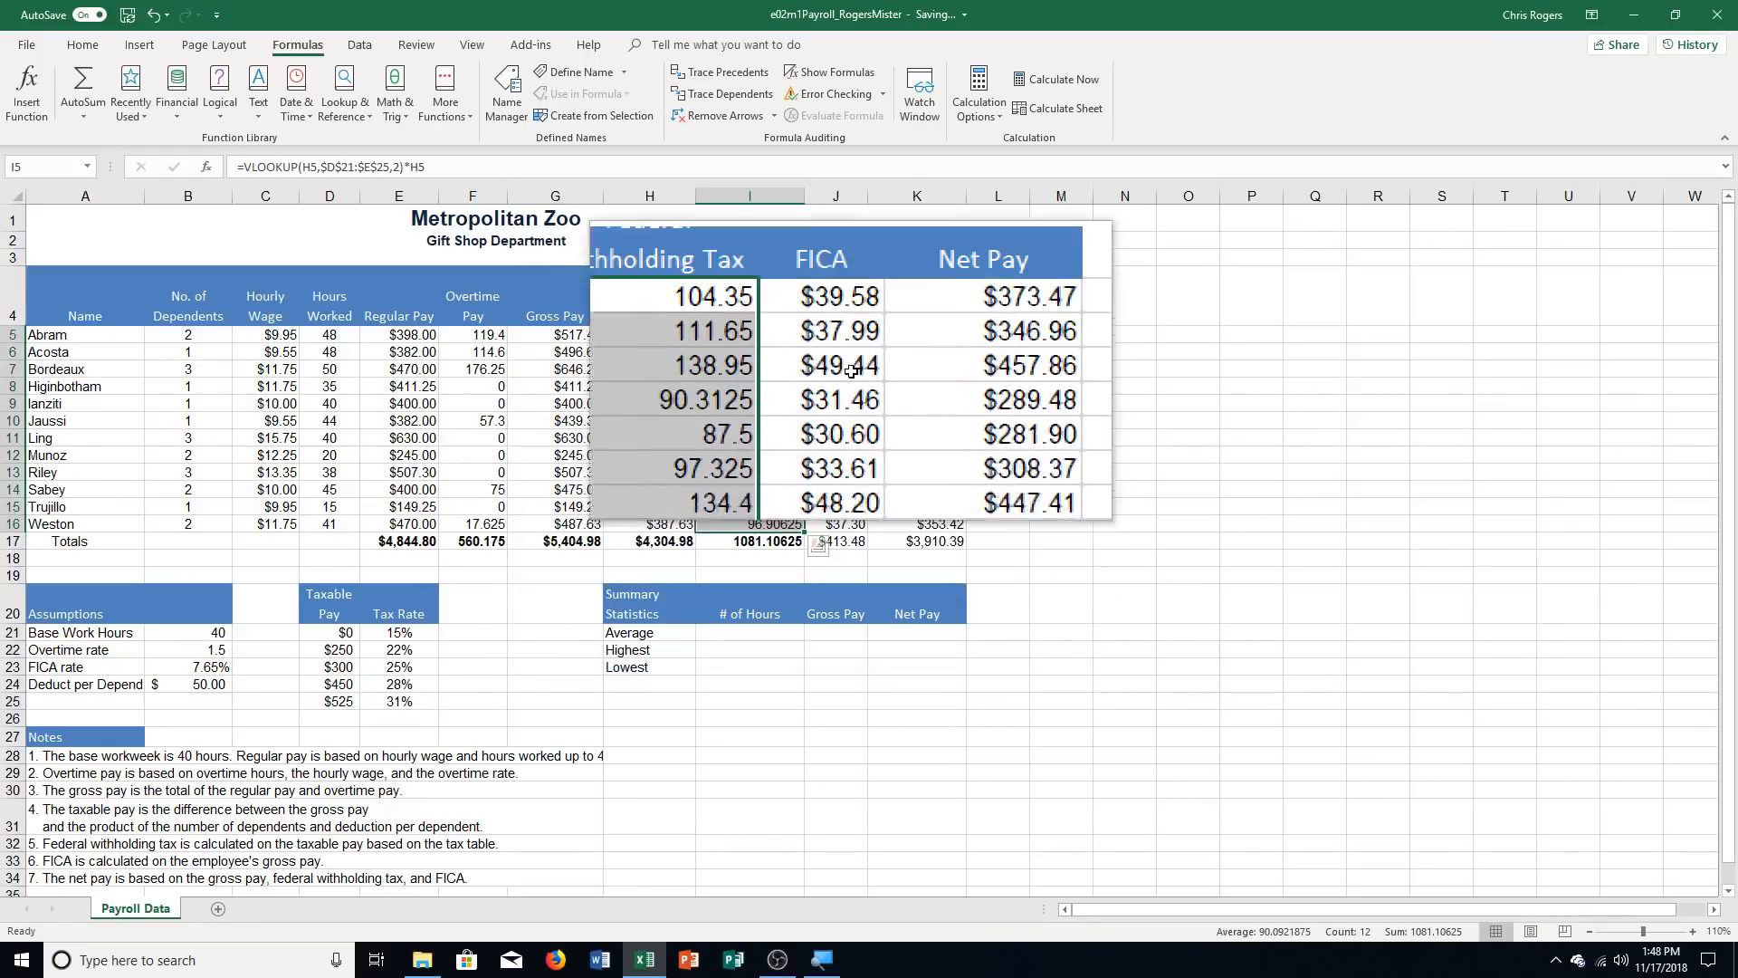
Add a Quick Analysis Sum total for the FICA range J5:J16, replacing the existing data in the Totals row
{"action": "left_click_drag", "start_coordinate": [835, 334], "coordinate": [851, 525]}
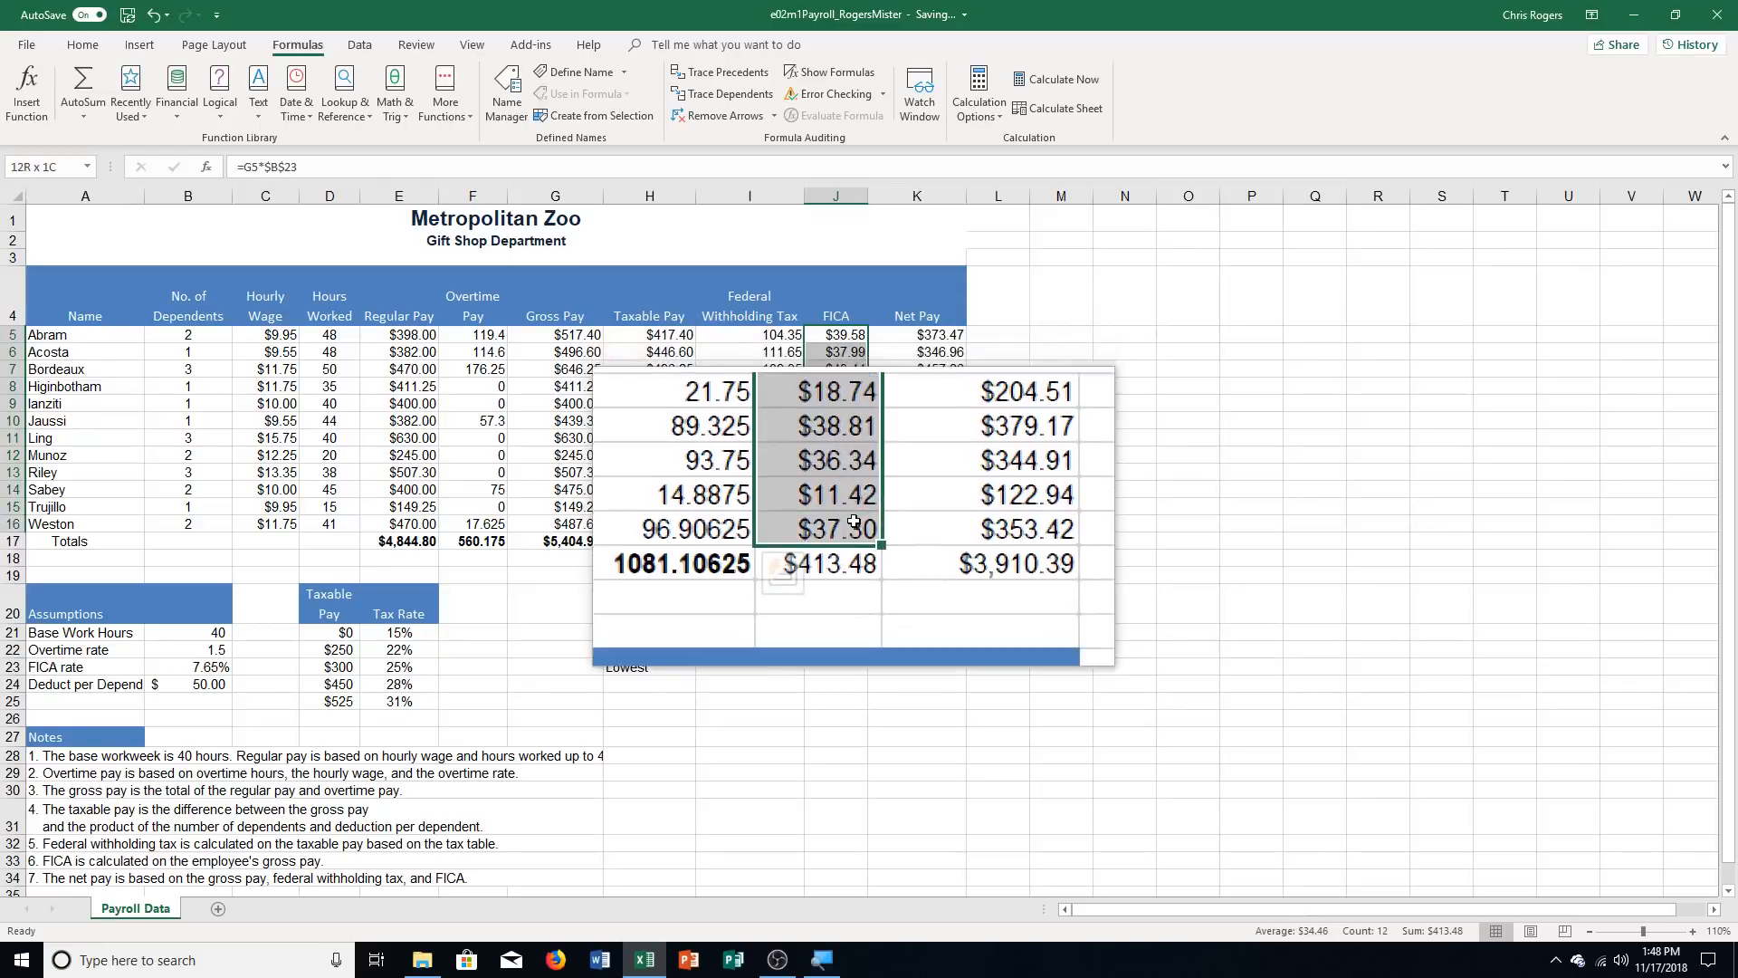
{"action": "left_click", "coordinate": [887, 554]}
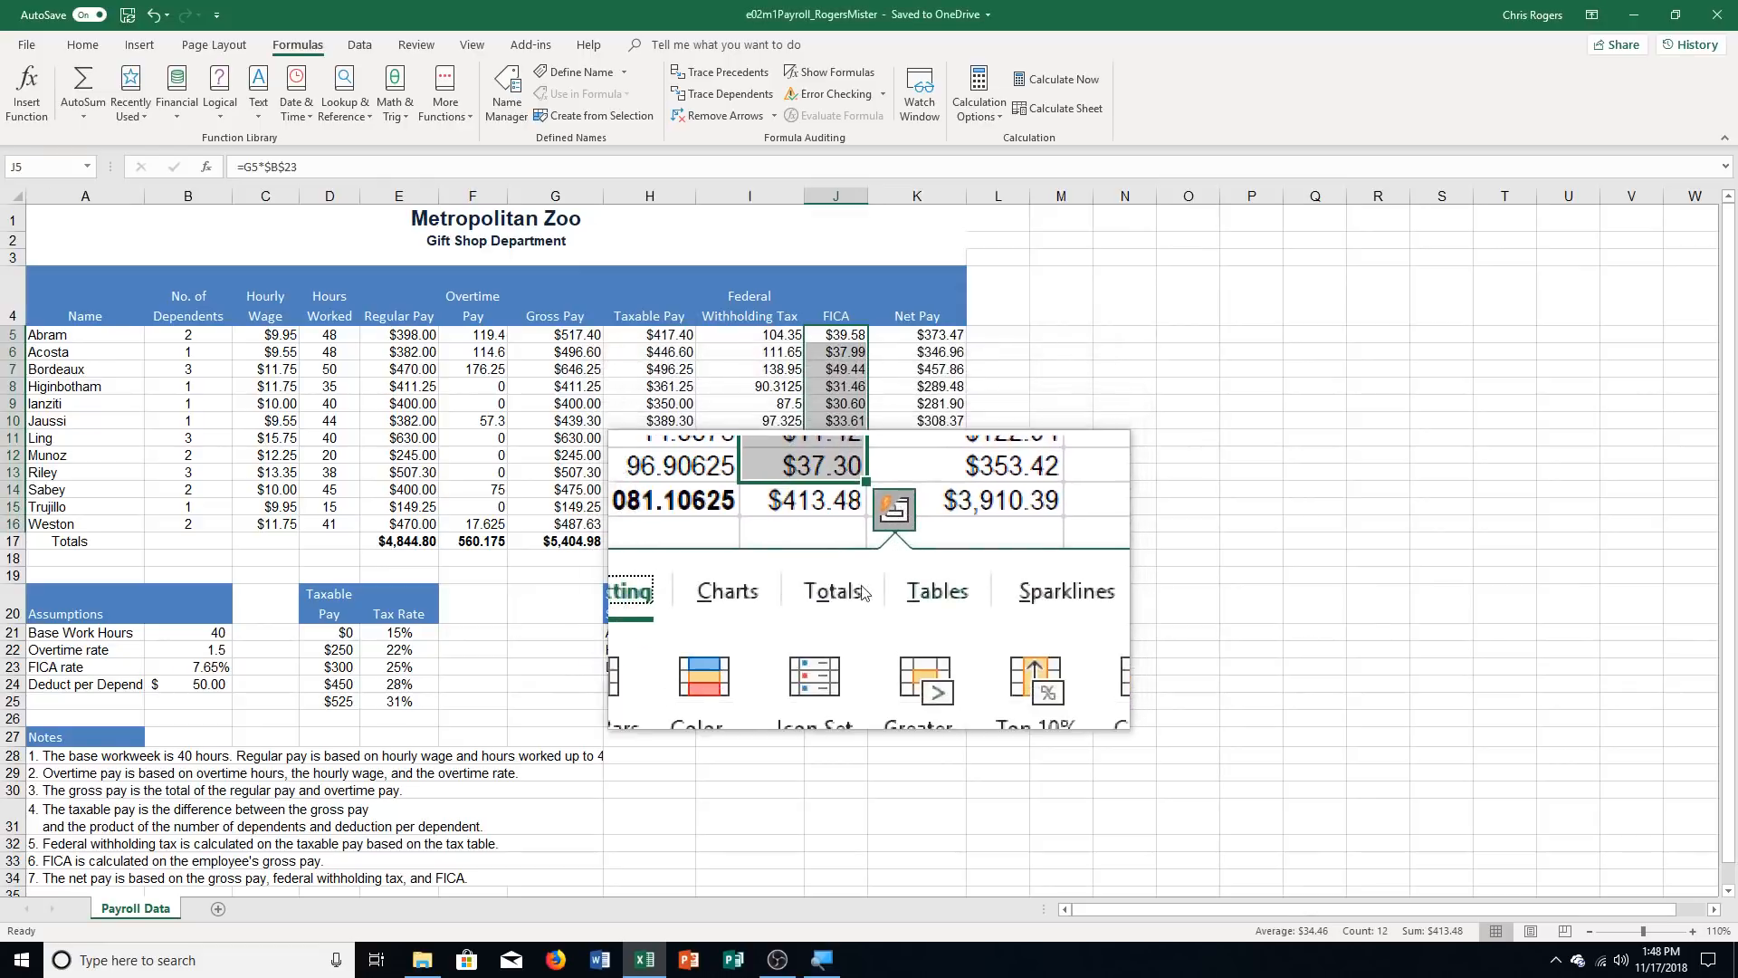
{"action": "left_click", "coordinate": [847, 585]}
{"action": "left_click", "coordinate": [740, 643]}
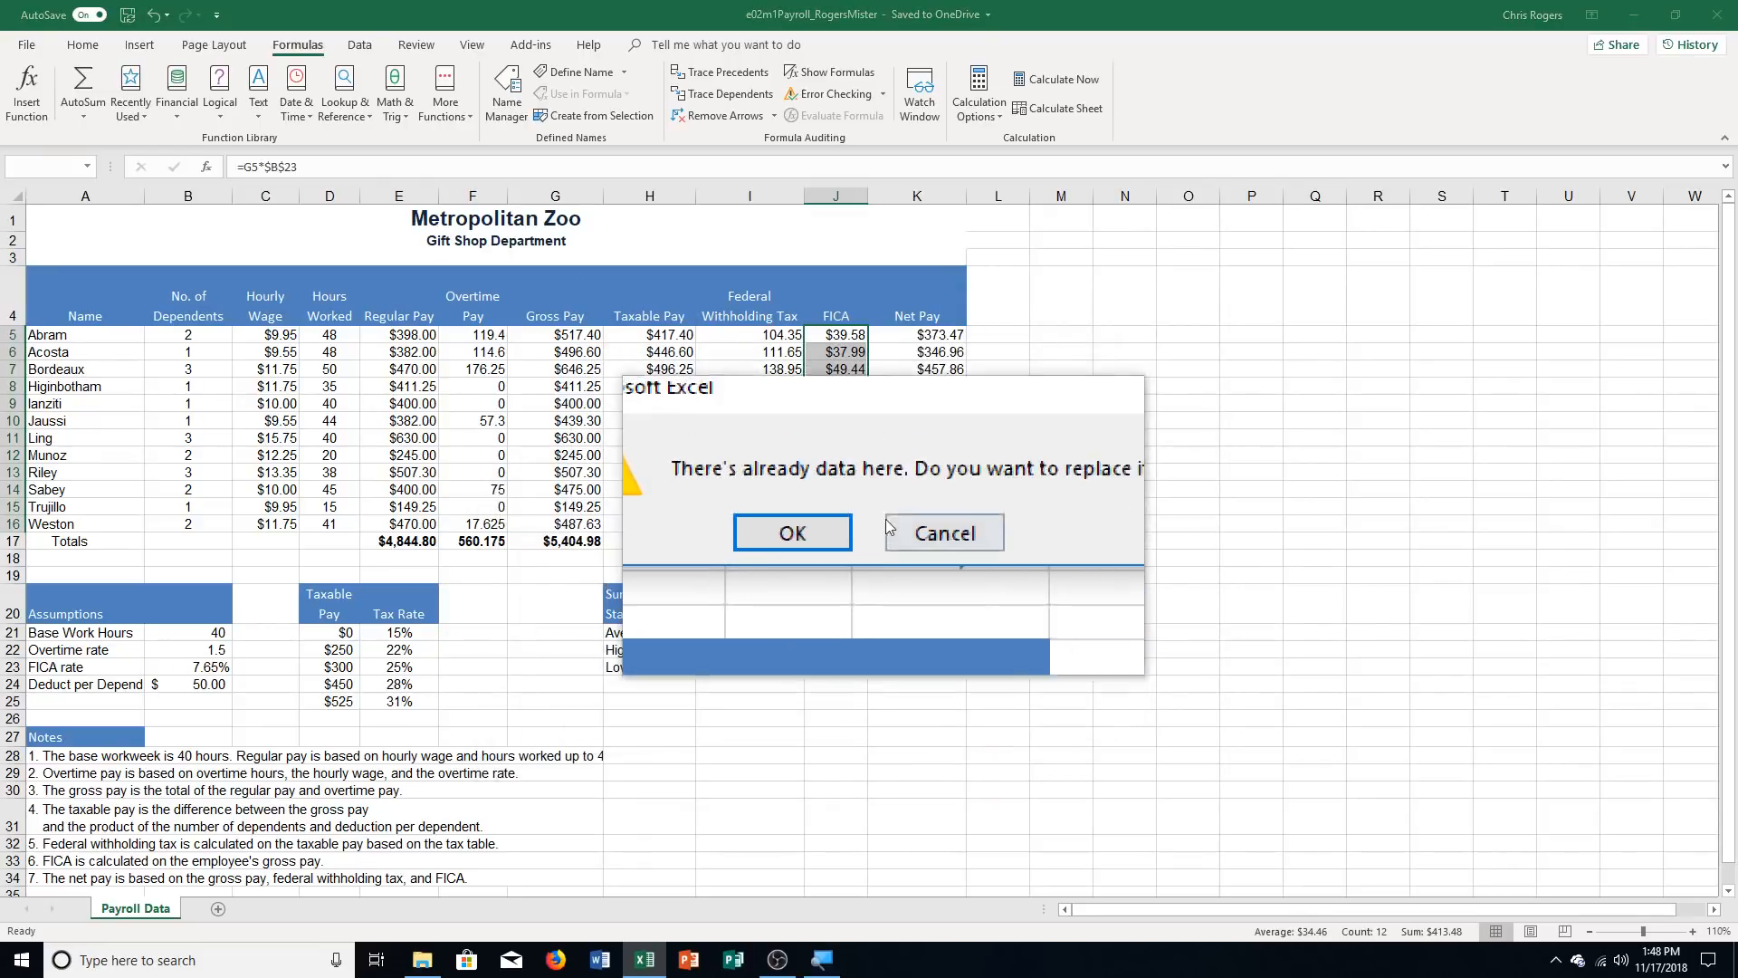
{"action": "left_click", "coordinate": [836, 525]}
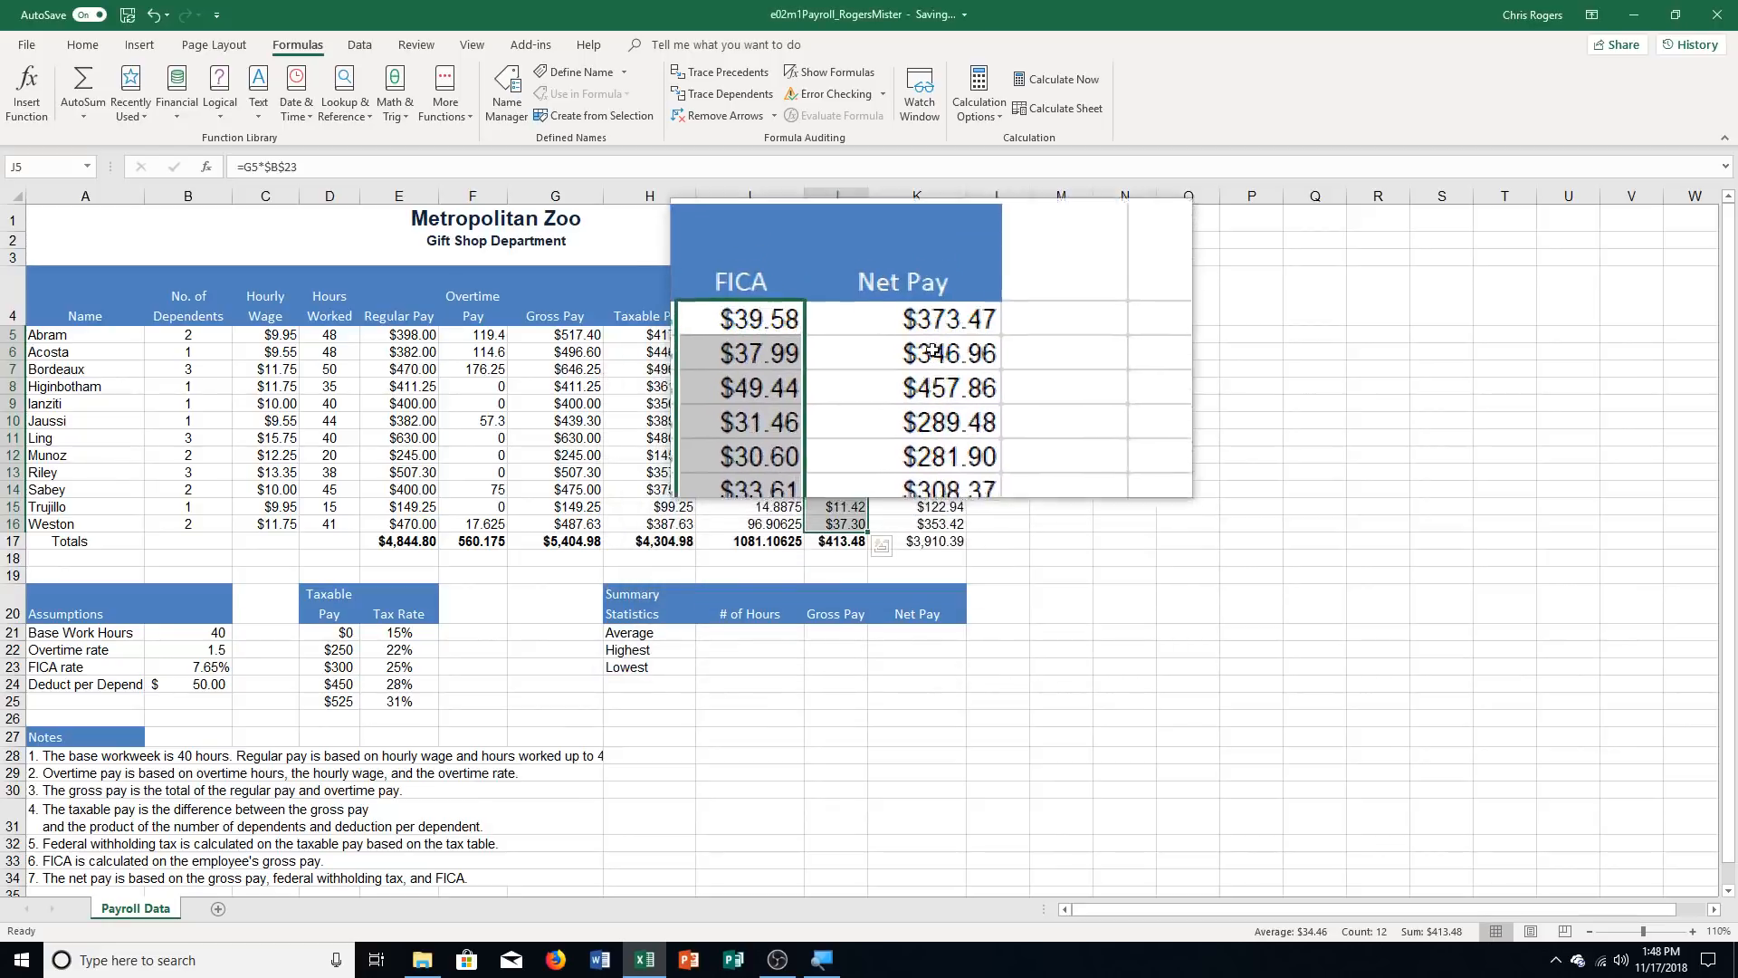
Add a Quick Analysis Sum total for the Net Pay range K5:K16, replacing the existing data in the Totals row
{"action": "left_click_drag", "start_coordinate": [932, 335], "coordinate": [960, 528]}
{"action": "left_click", "coordinate": [1000, 563]}
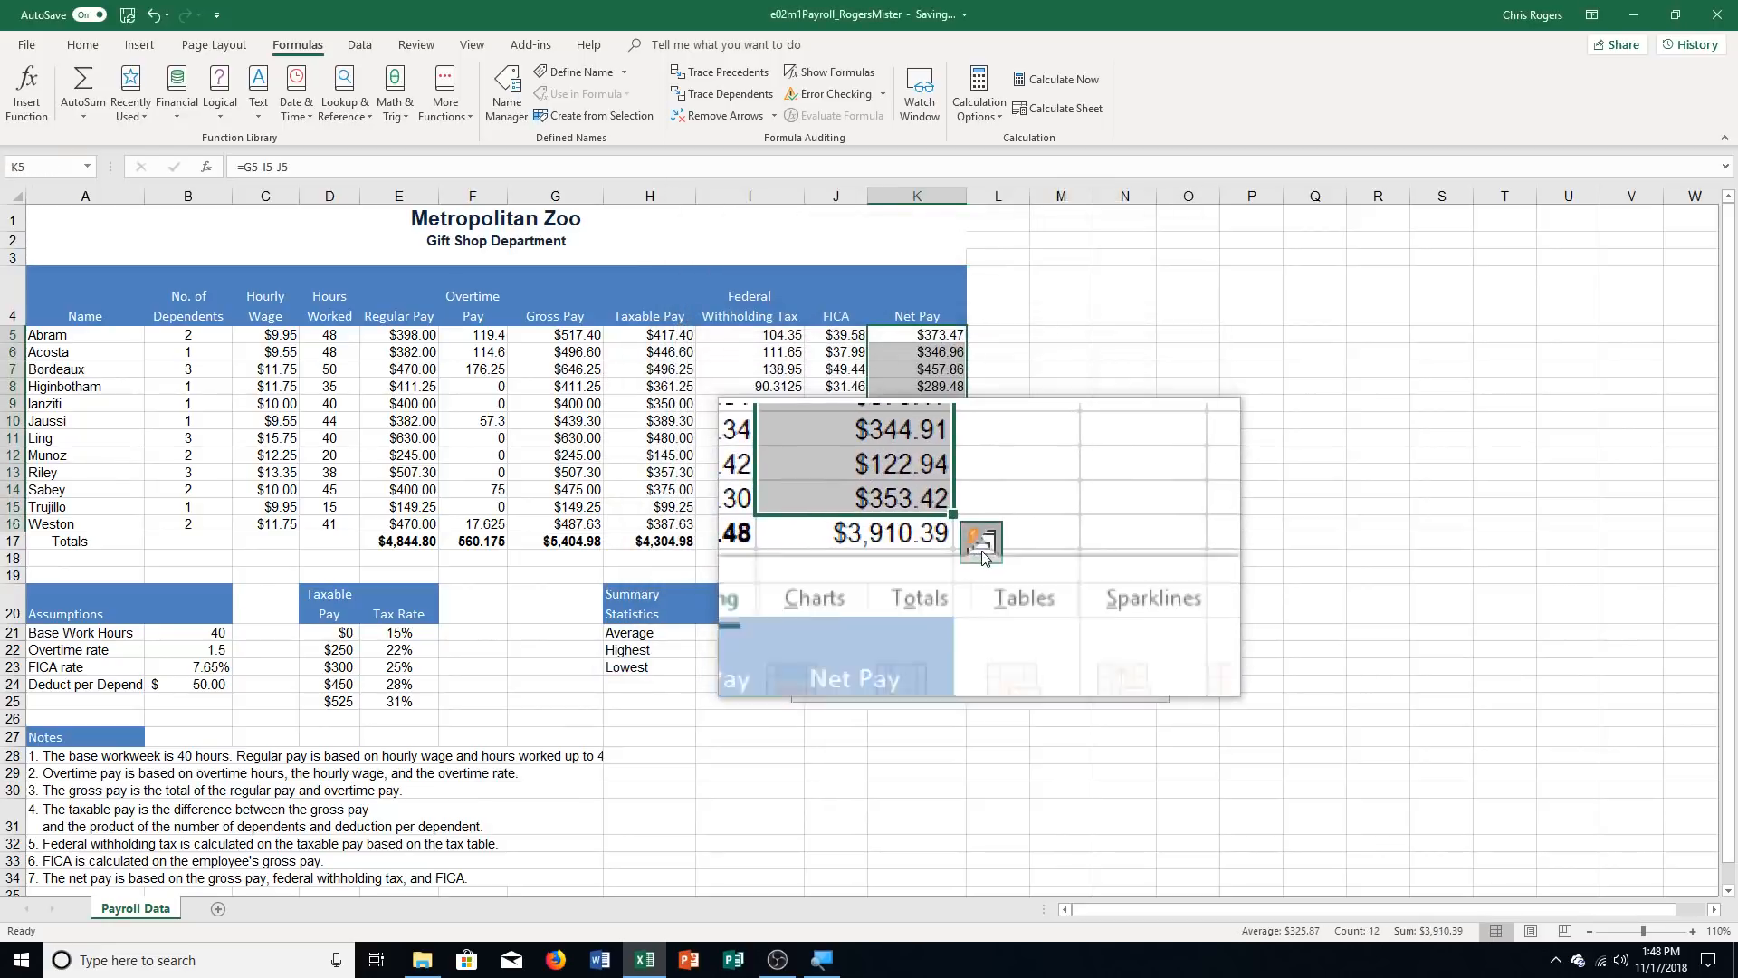
{"action": "left_click", "coordinate": [943, 590]}
{"action": "left_click", "coordinate": [831, 641]}
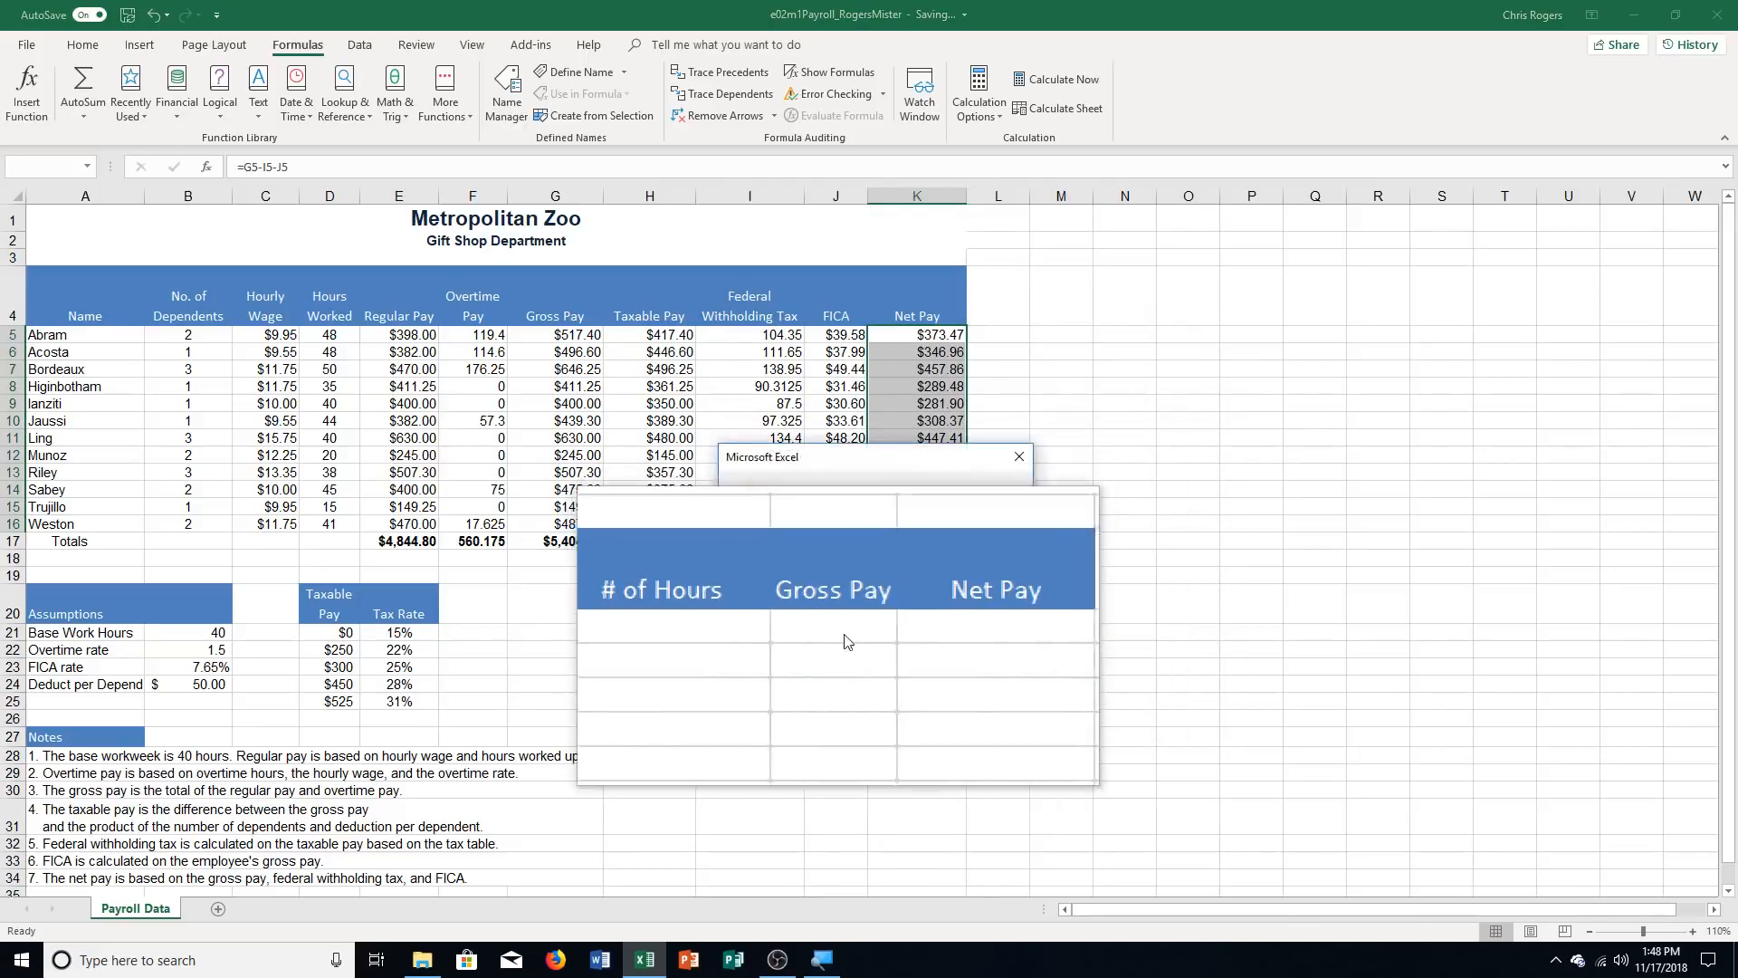
{"action": "left_click", "coordinate": [856, 521]}
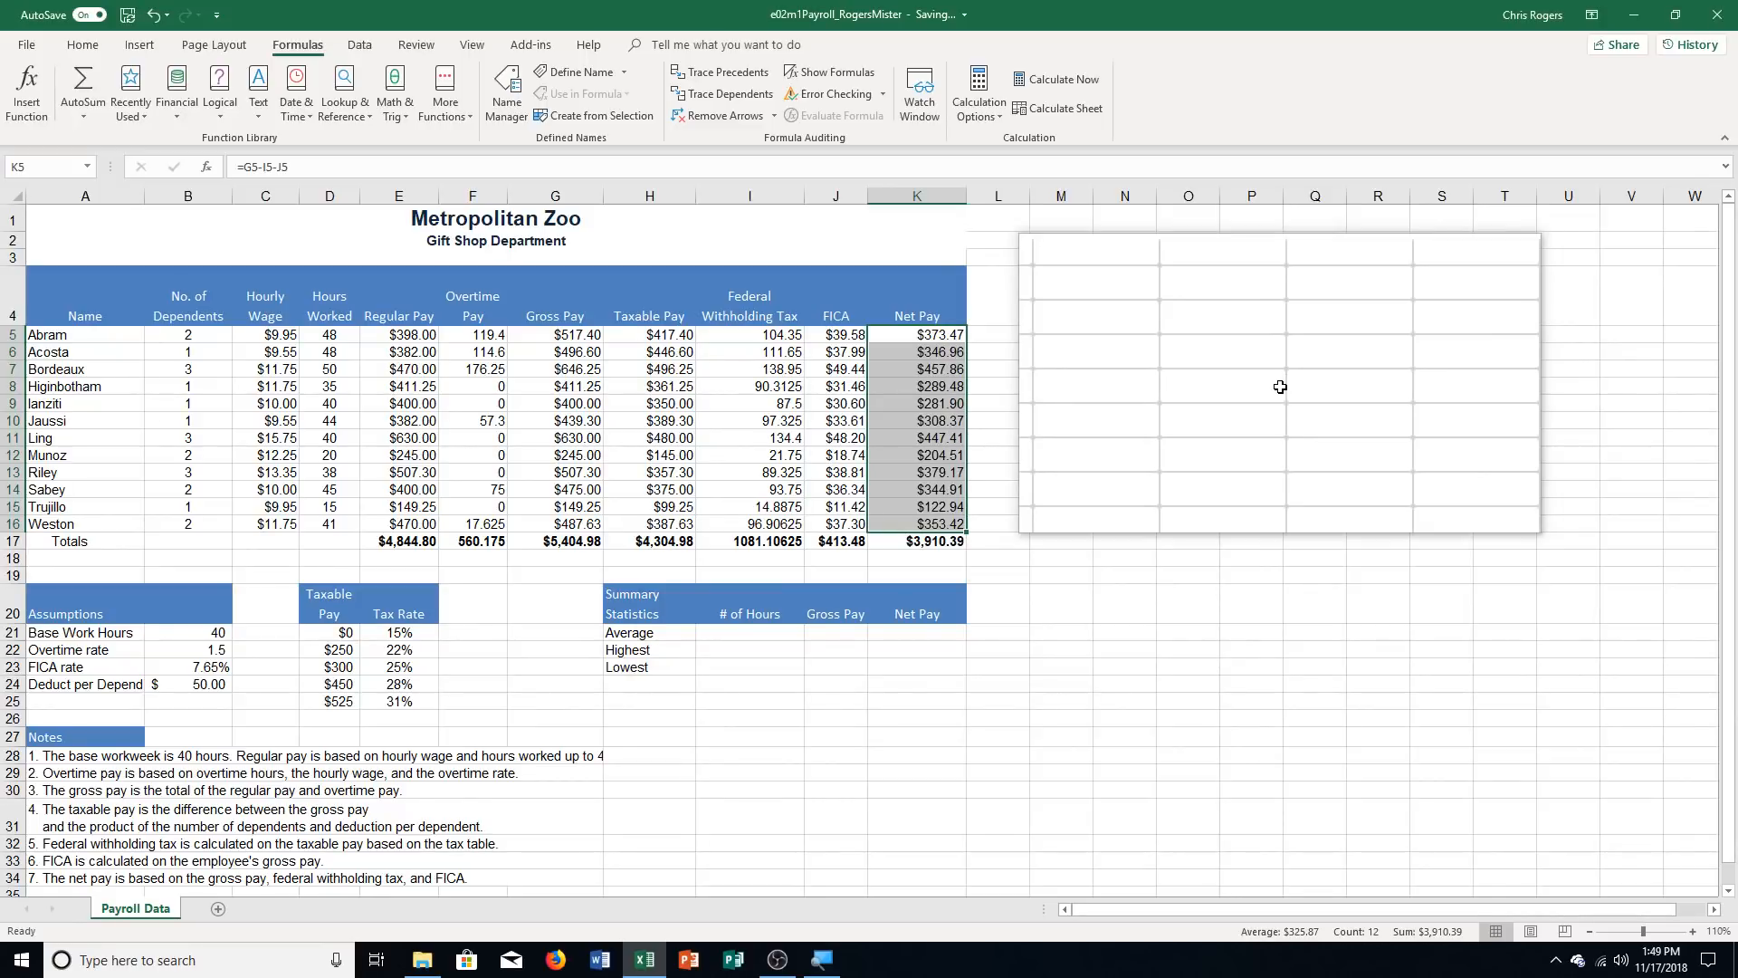
Apply the Accounting number format to the Hourly Wage values in C5:C16
{"action": "left_click", "coordinate": [266, 337]}
{"action": "left_click_drag", "start_coordinate": [266, 337], "coordinate": [282, 517]}
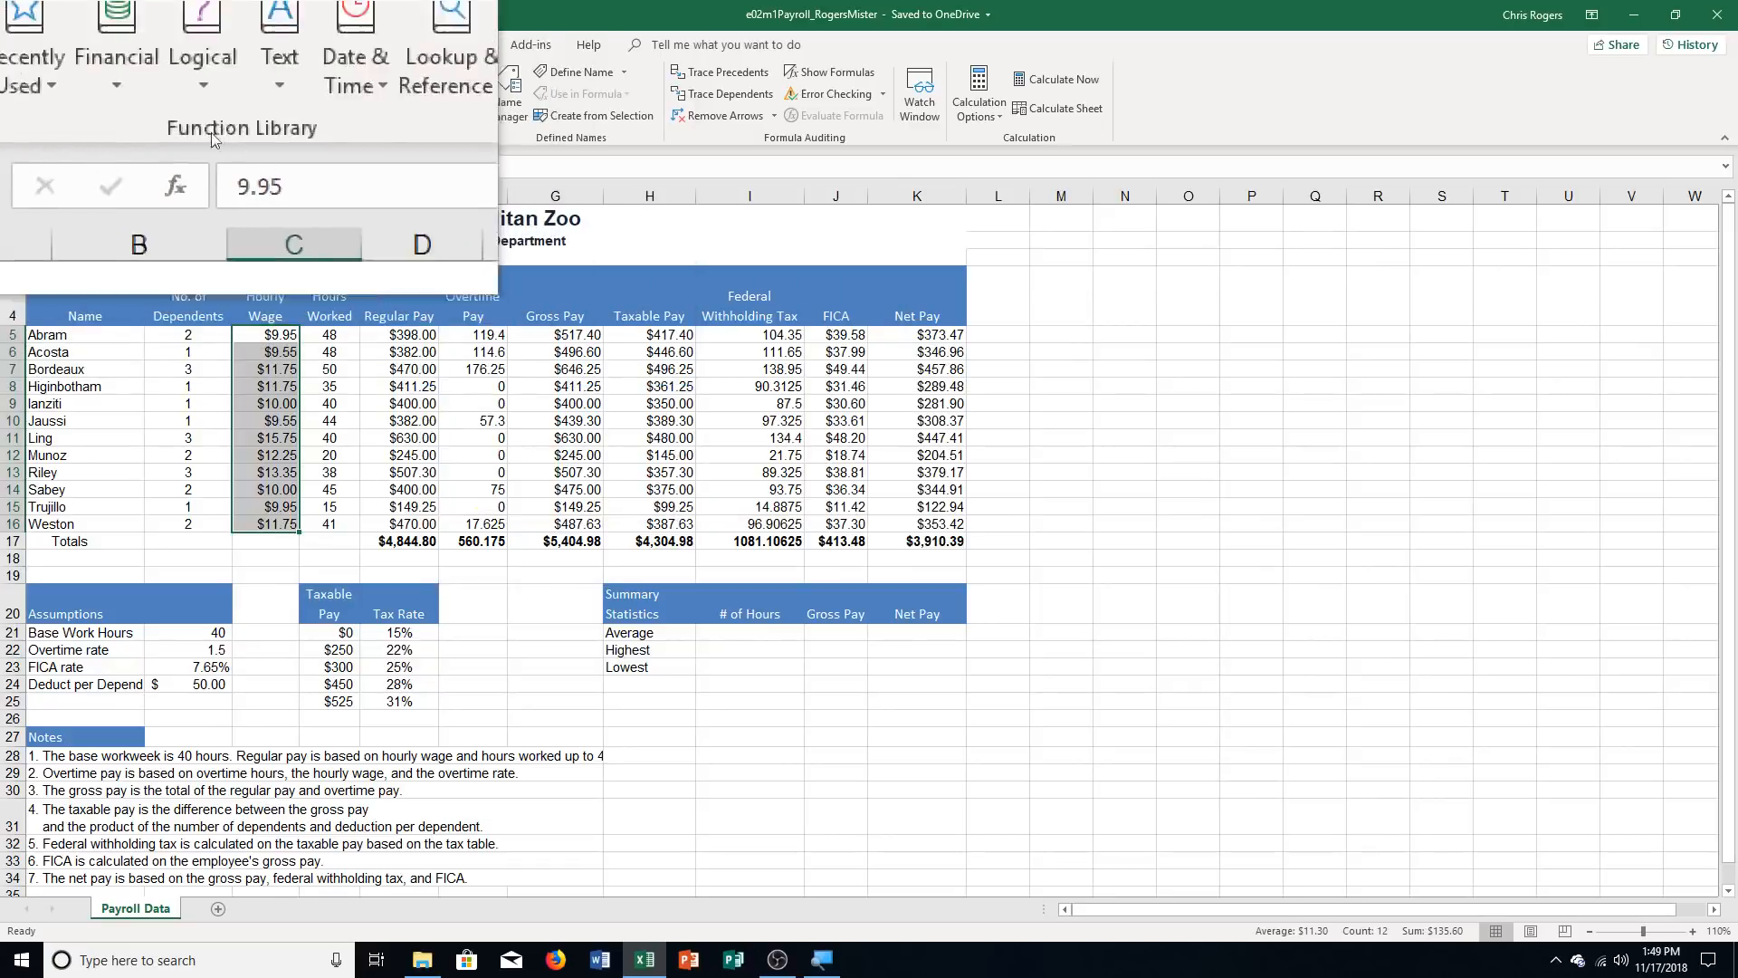
{"action": "left_click", "coordinate": [84, 51]}
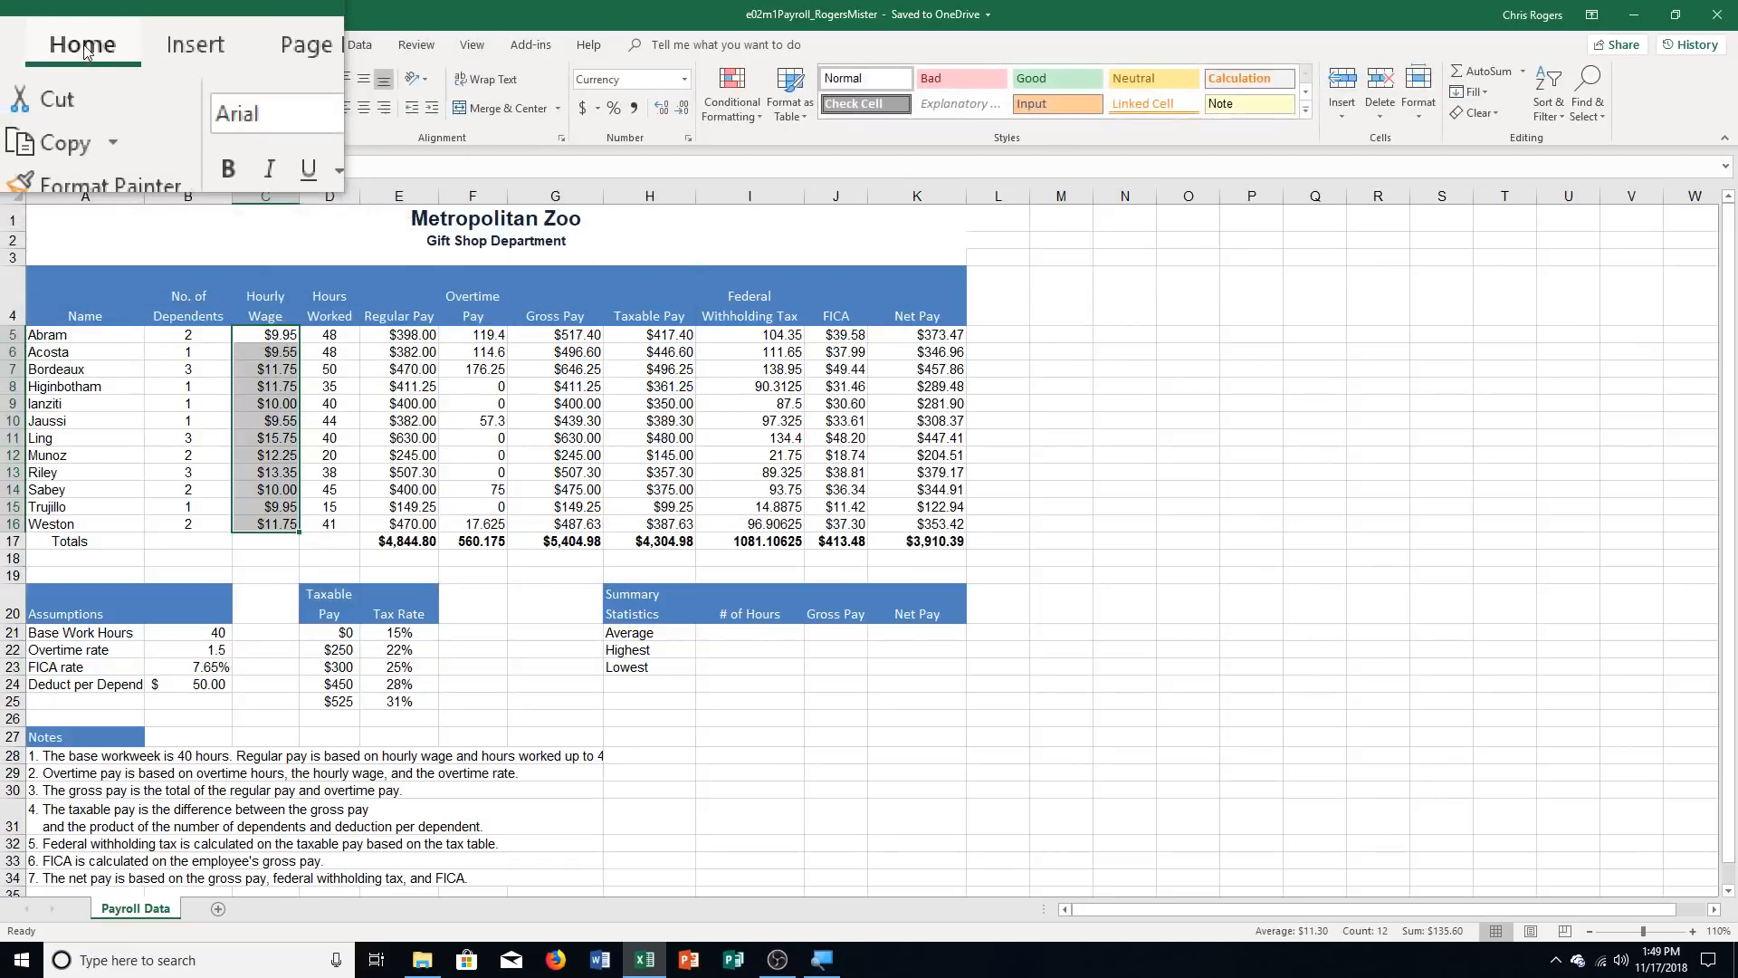
{"action": "left_click", "coordinate": [688, 86]}
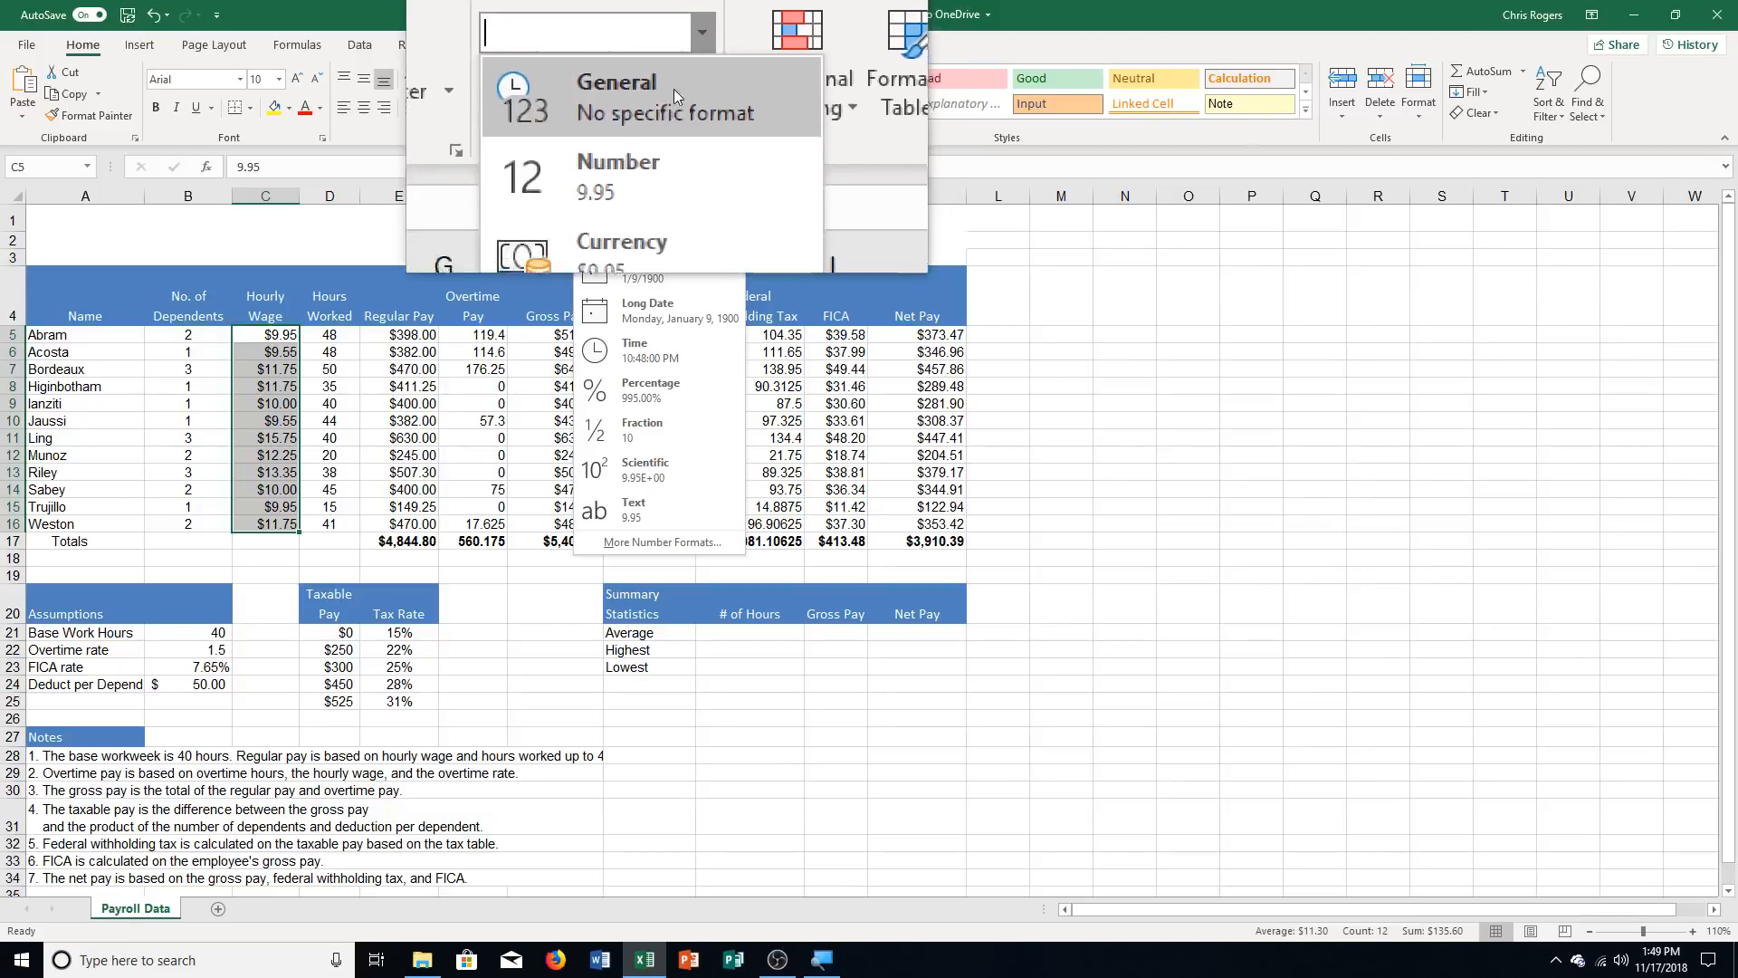
{"action": "left_click", "coordinate": [645, 236]}
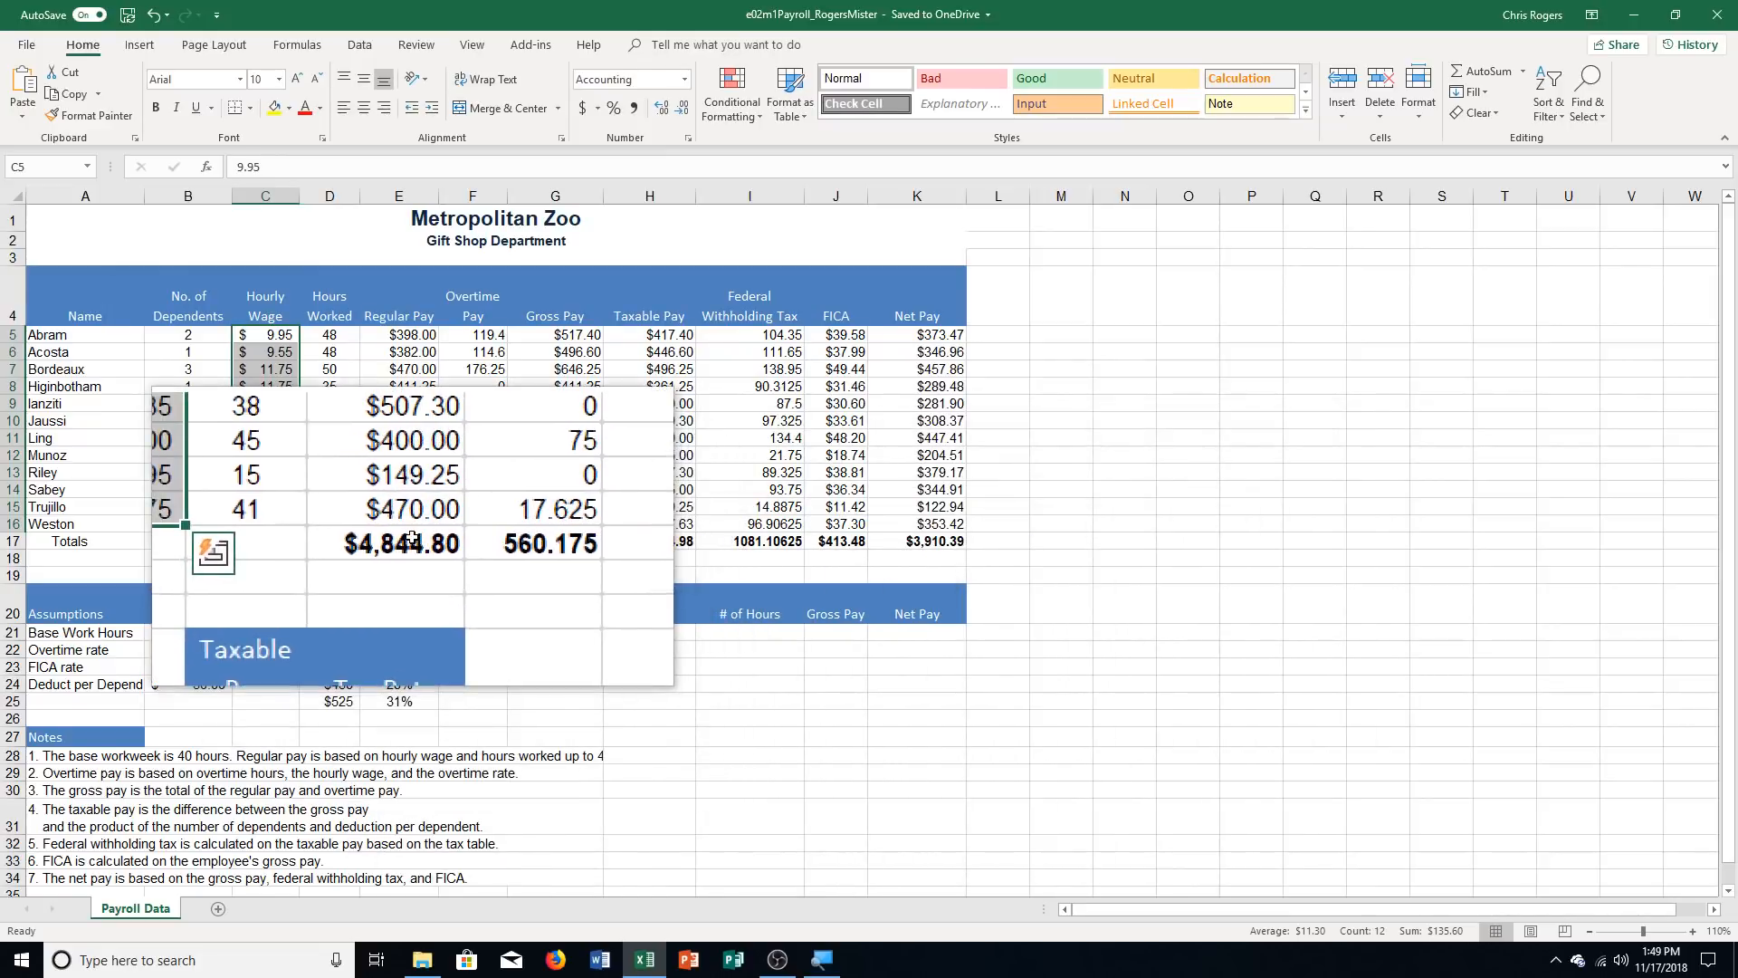
Apply the Accounting number format to the totals in E17:K17 and to the first employee row, E5:K5
{"action": "left_click_drag", "start_coordinate": [411, 540], "coordinate": [917, 541]}
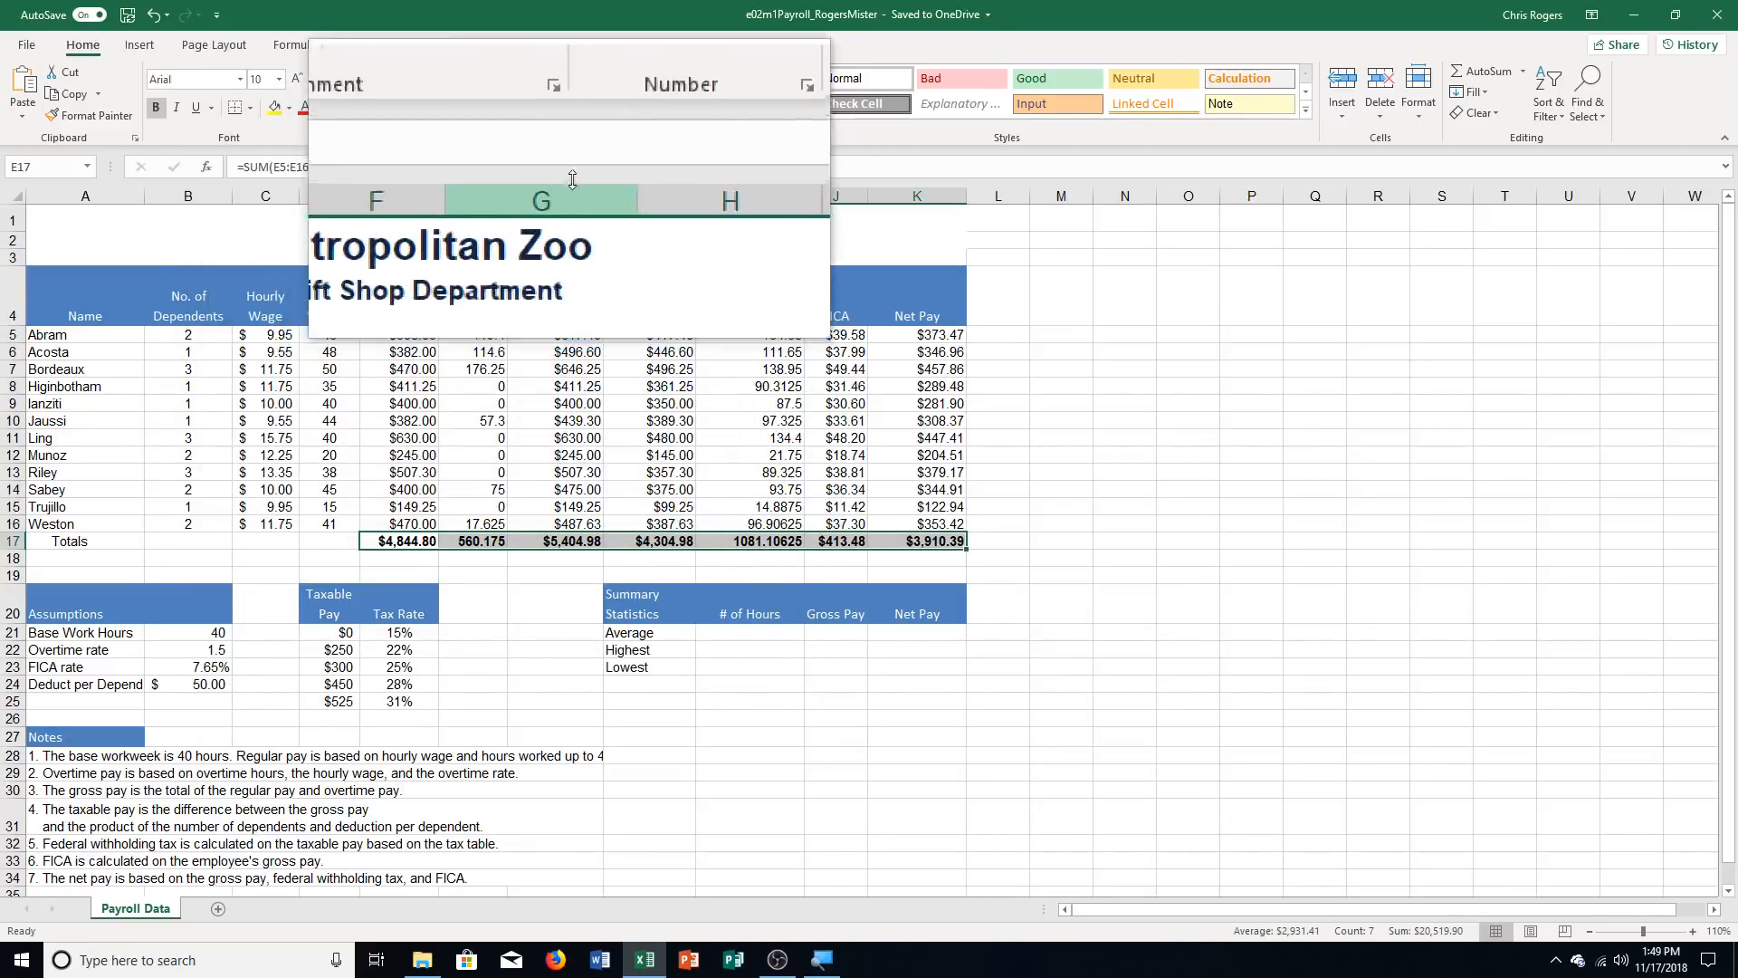
{"action": "left_click", "coordinate": [582, 107]}
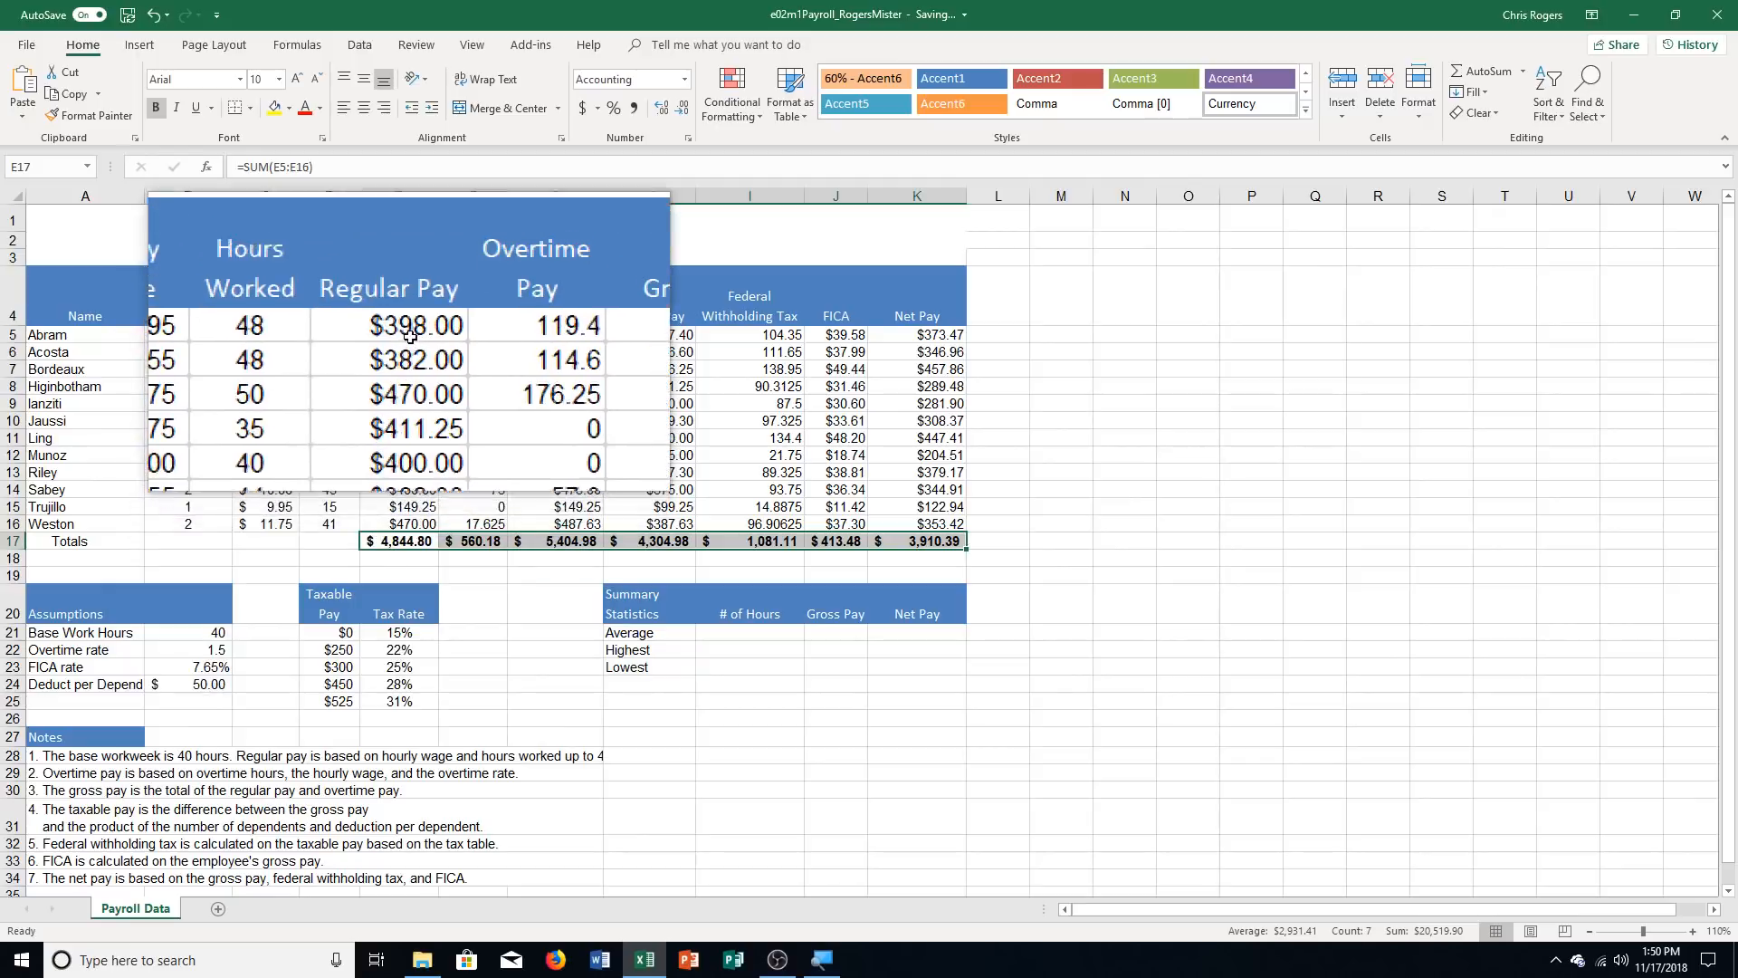
{"action": "left_click_drag", "start_coordinate": [403, 334], "coordinate": [925, 342]}
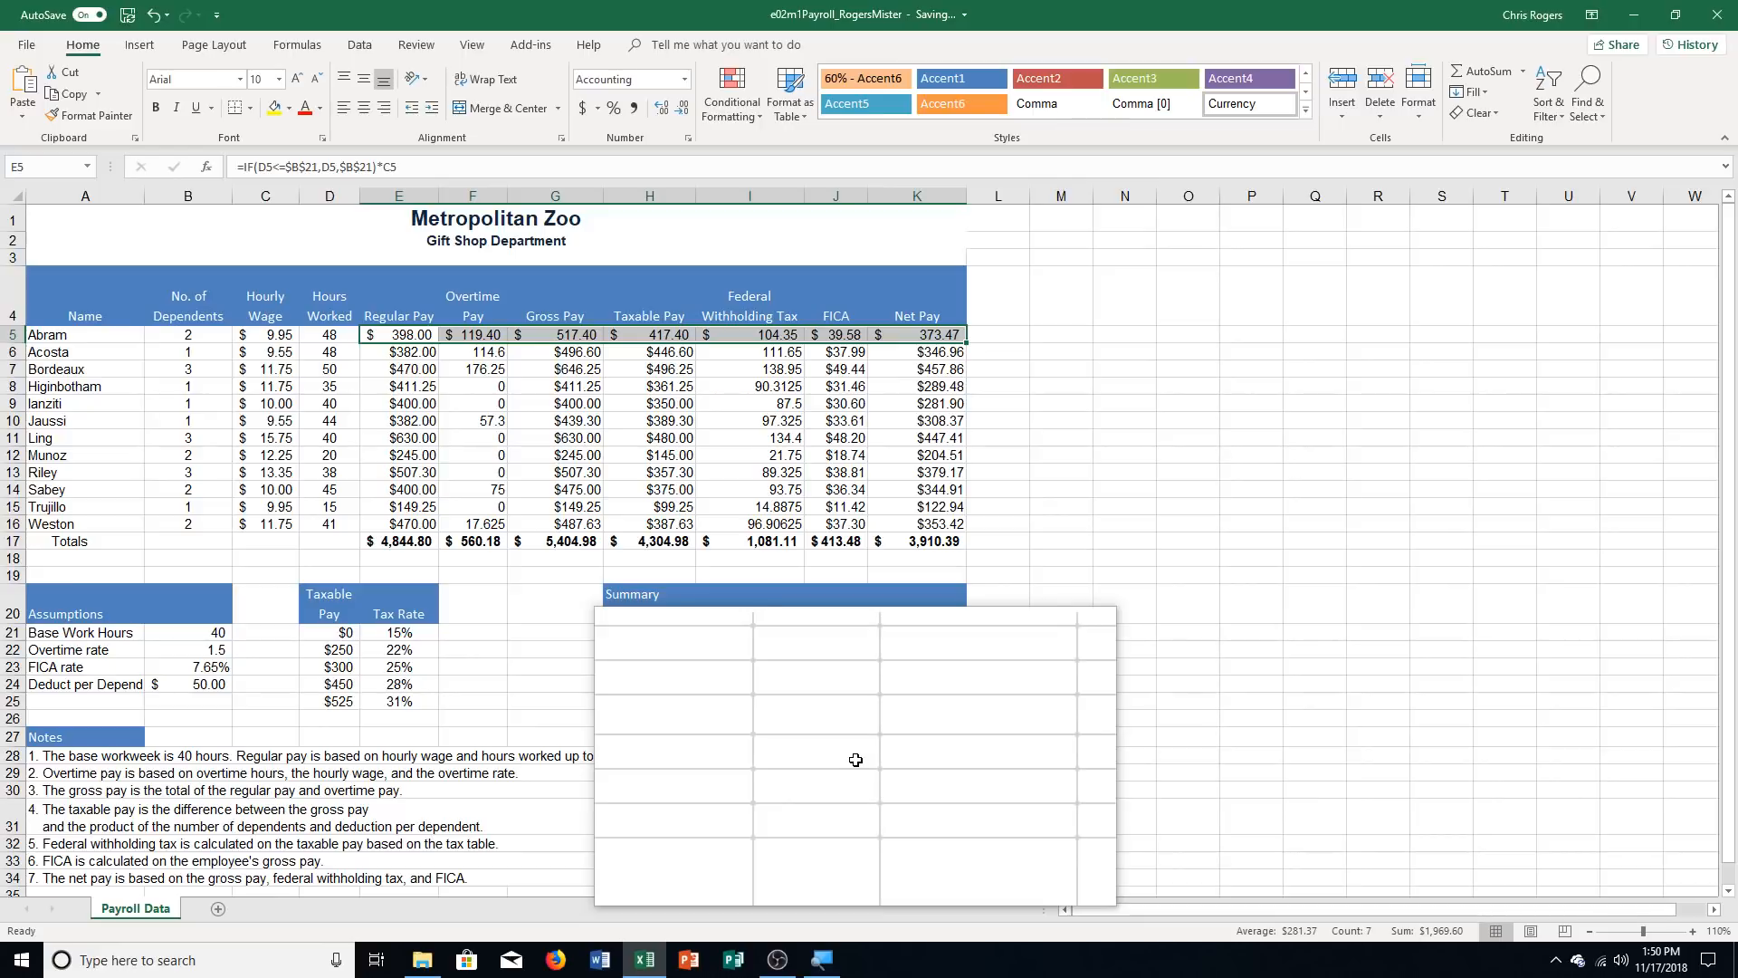
Apply the Comma cell style to the remaining employee pay values in E6:K16
{"action": "left_click", "coordinate": [409, 353]}
{"action": "left_click_drag", "start_coordinate": [507, 389], "coordinate": [936, 528]}
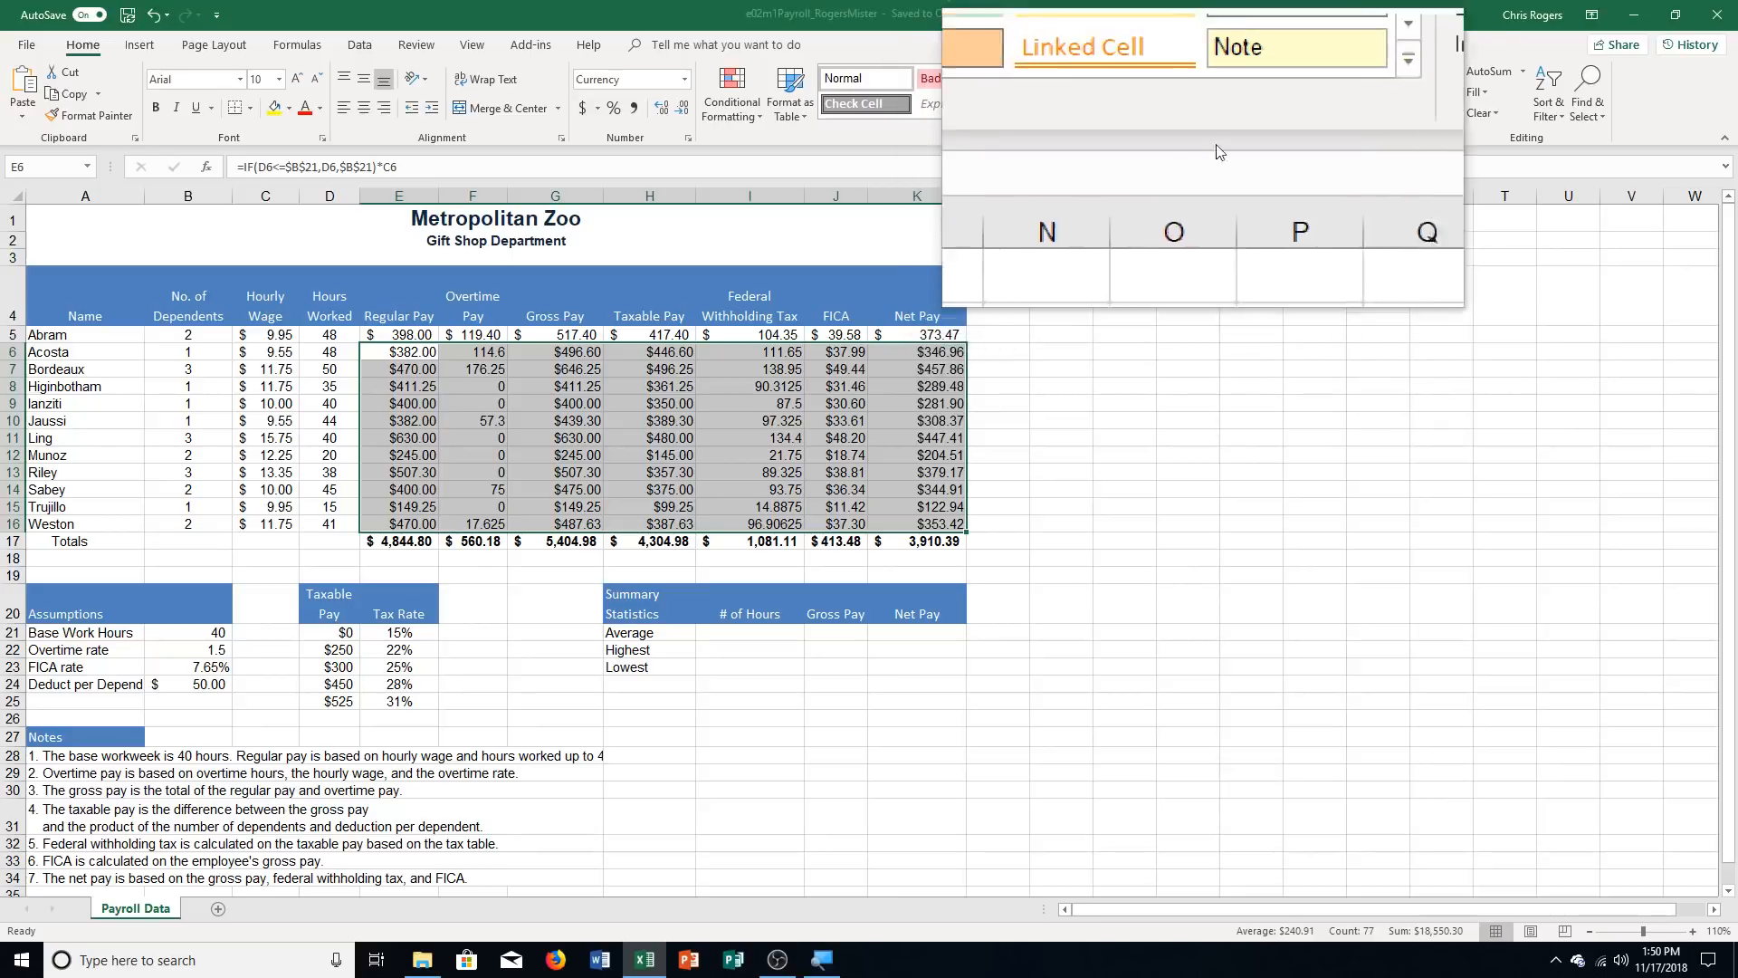
{"action": "left_click", "coordinate": [1309, 111]}
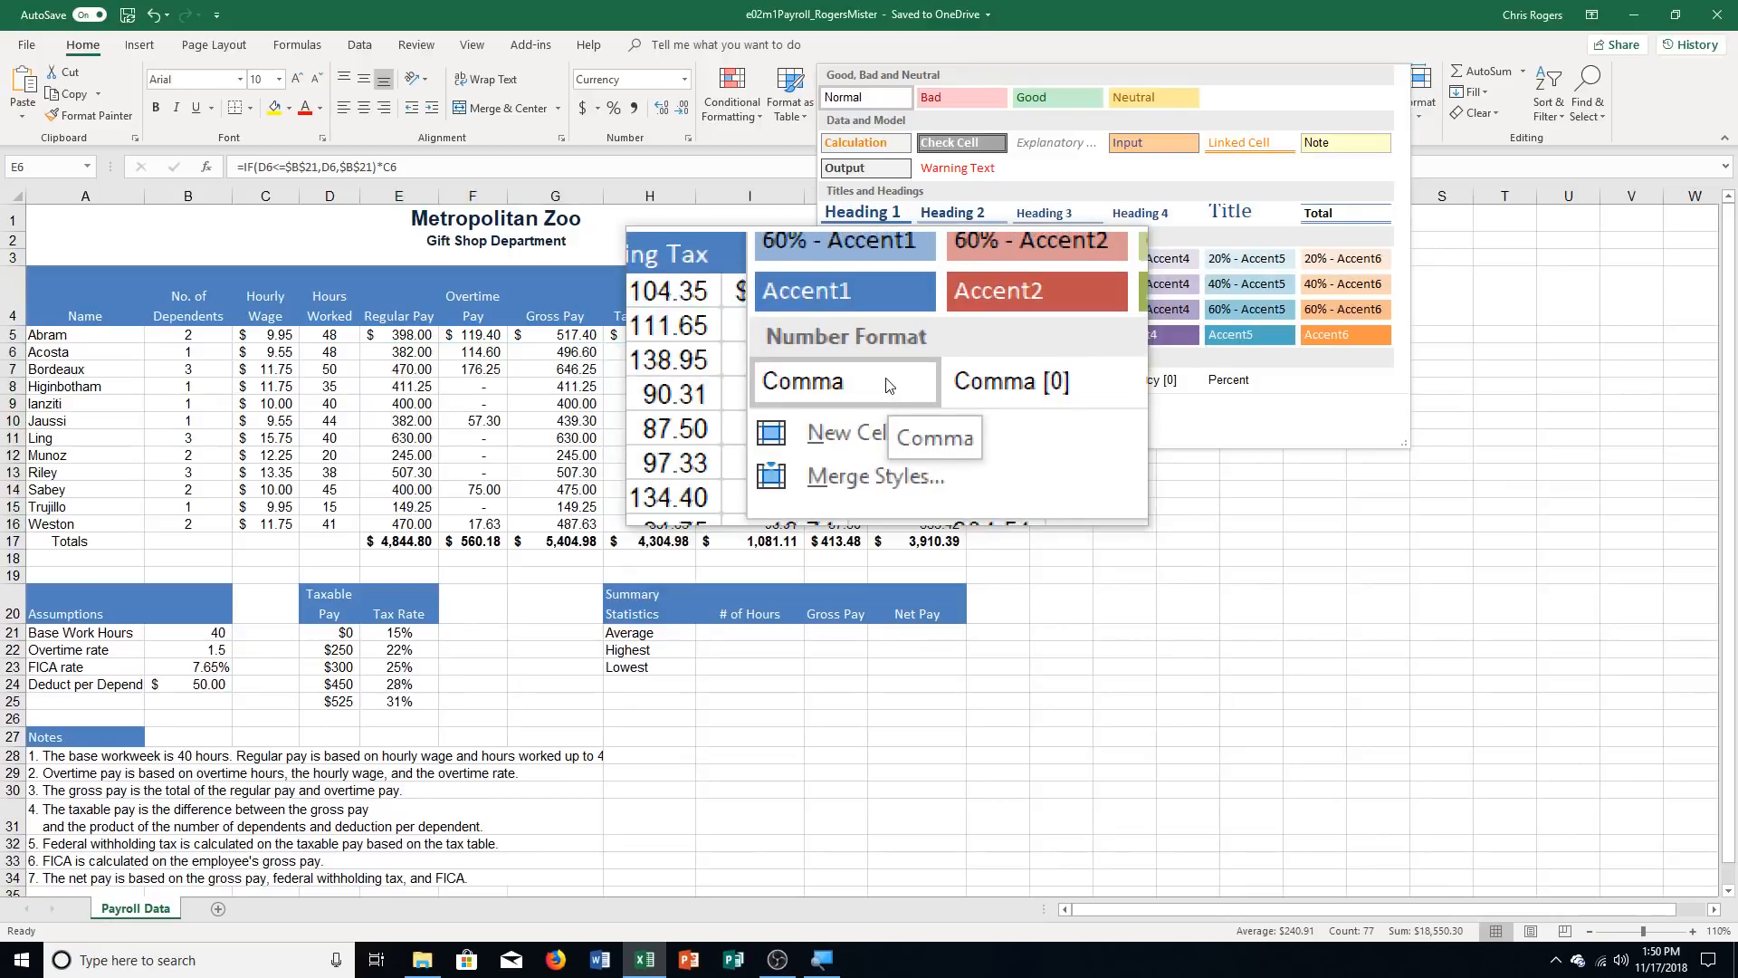
{"action": "left_click", "coordinate": [887, 384]}
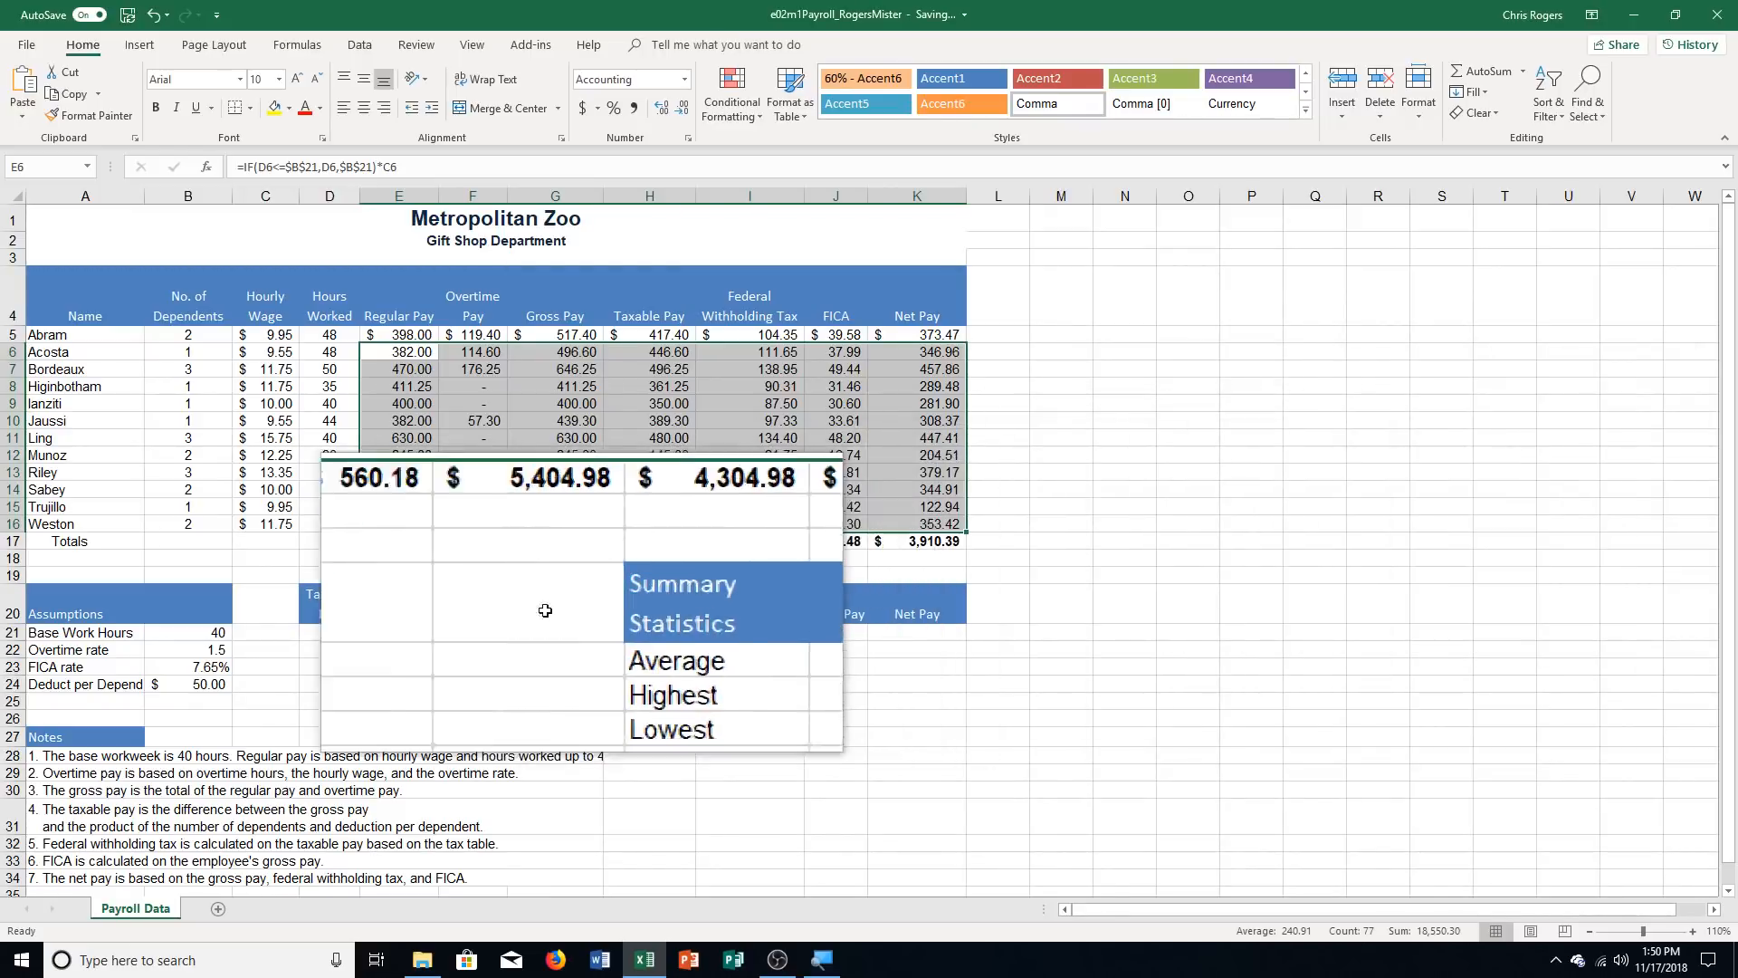
Underline the last employee row's pay values in E16:K16
{"action": "left_click", "coordinate": [401, 525]}
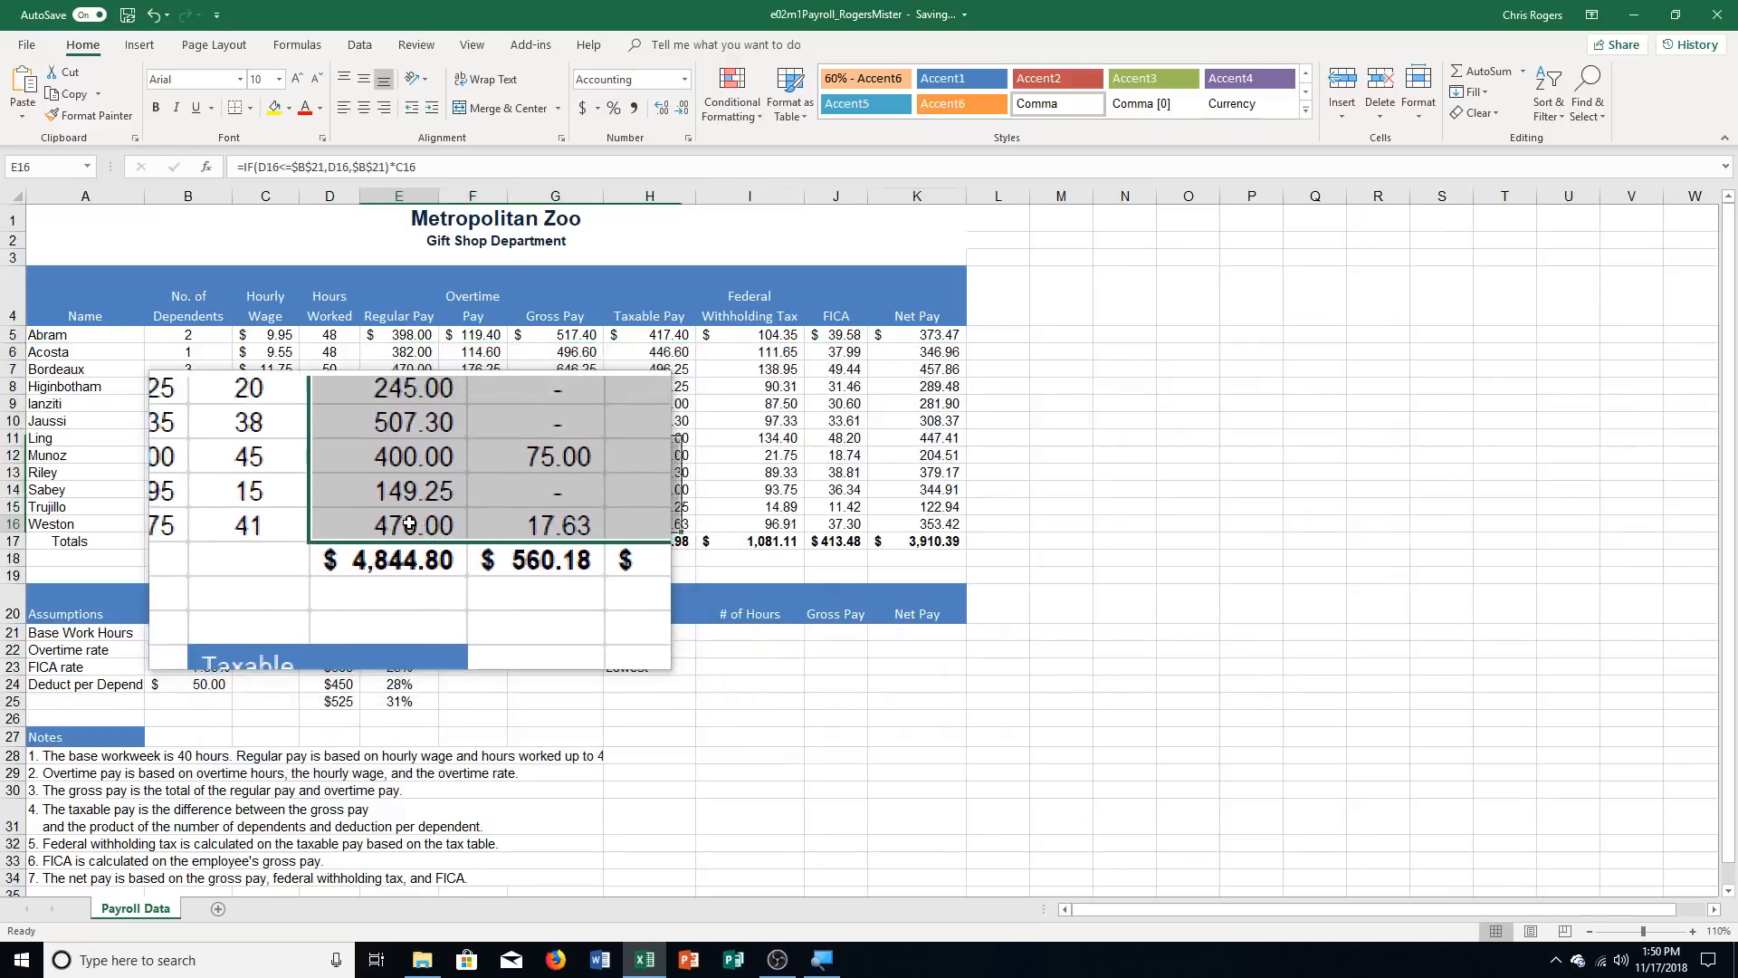
{"action": "left_click_drag", "start_coordinate": [401, 525], "coordinate": [920, 525]}
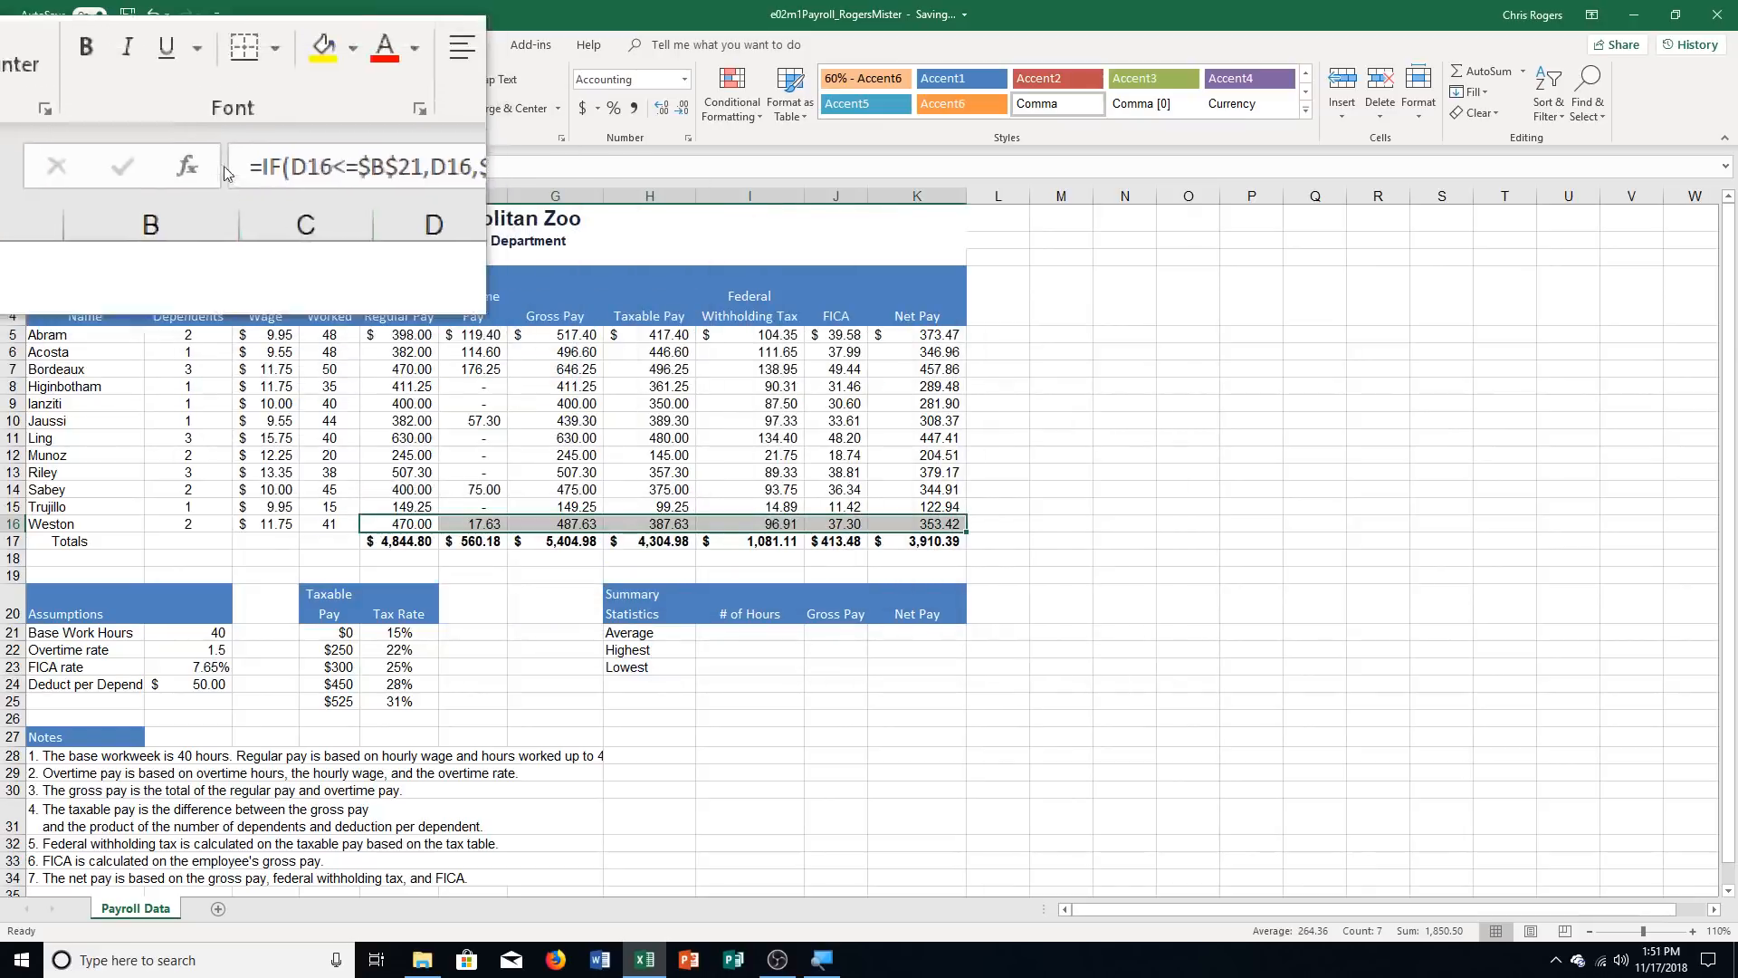
{"action": "left_click", "coordinate": [196, 108]}
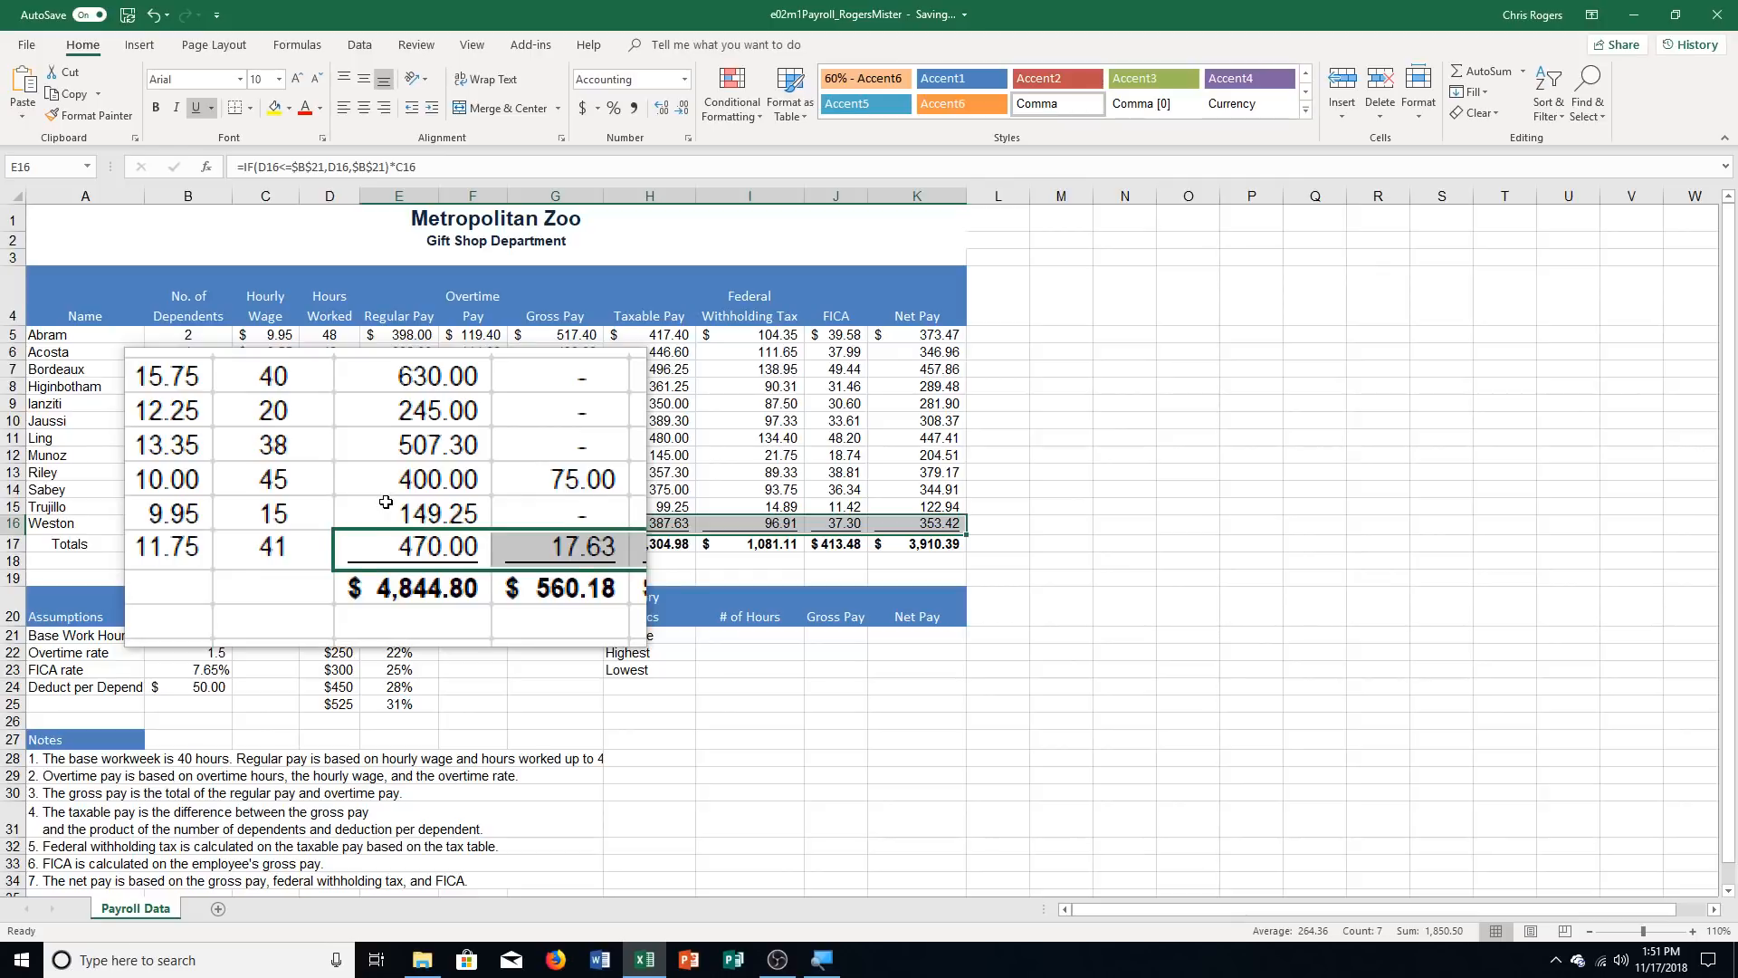
Give the Totals row cells E17:K17 a single top border and a double bottom border through Format Cells
{"action": "left_click", "coordinate": [421, 543]}
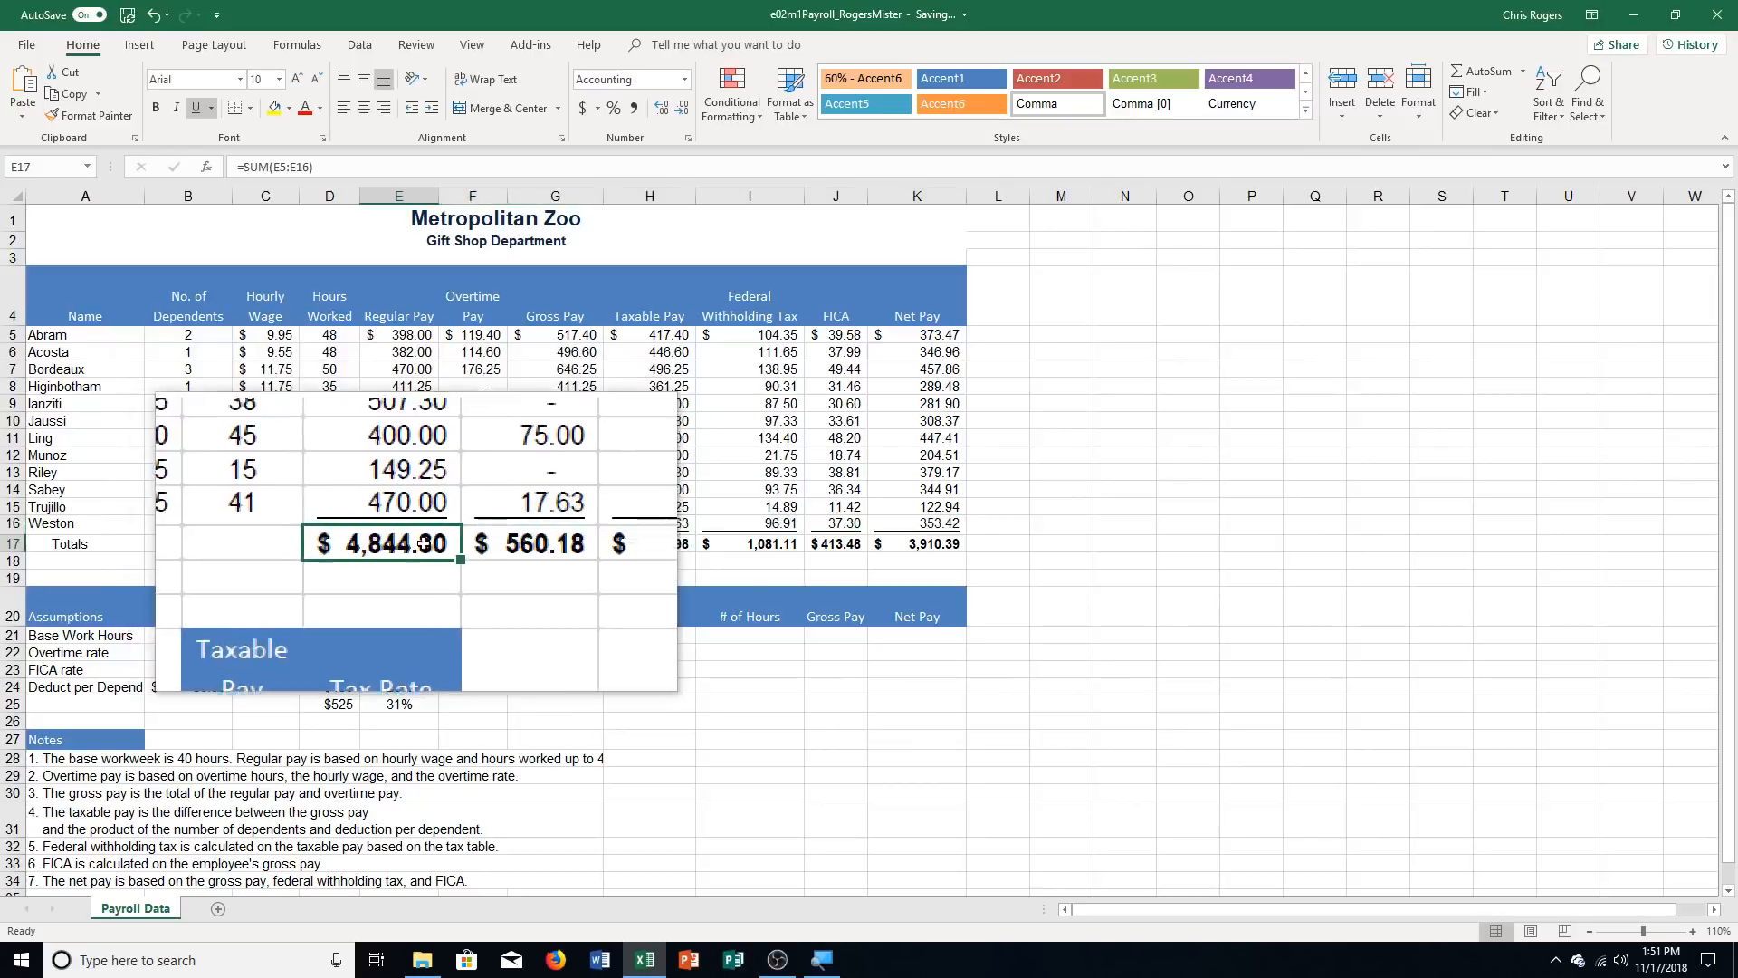
{"action": "left_click_drag", "start_coordinate": [422, 543], "coordinate": [894, 547]}
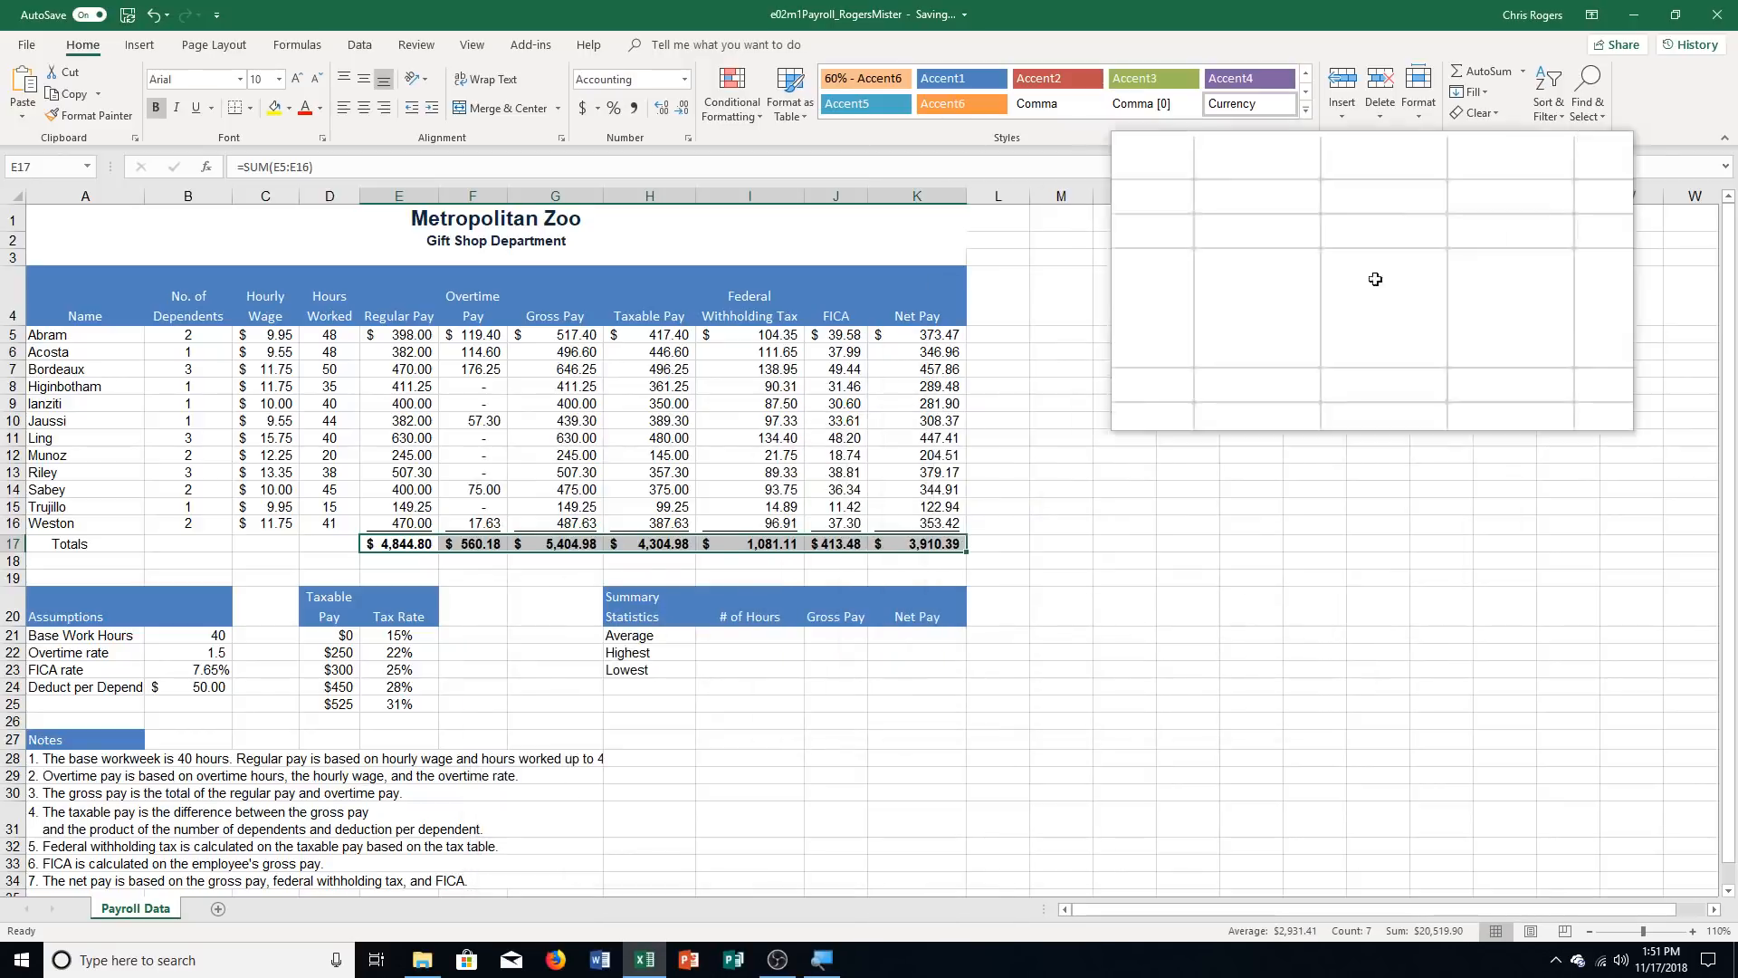
{"action": "left_click", "coordinate": [1426, 116]}
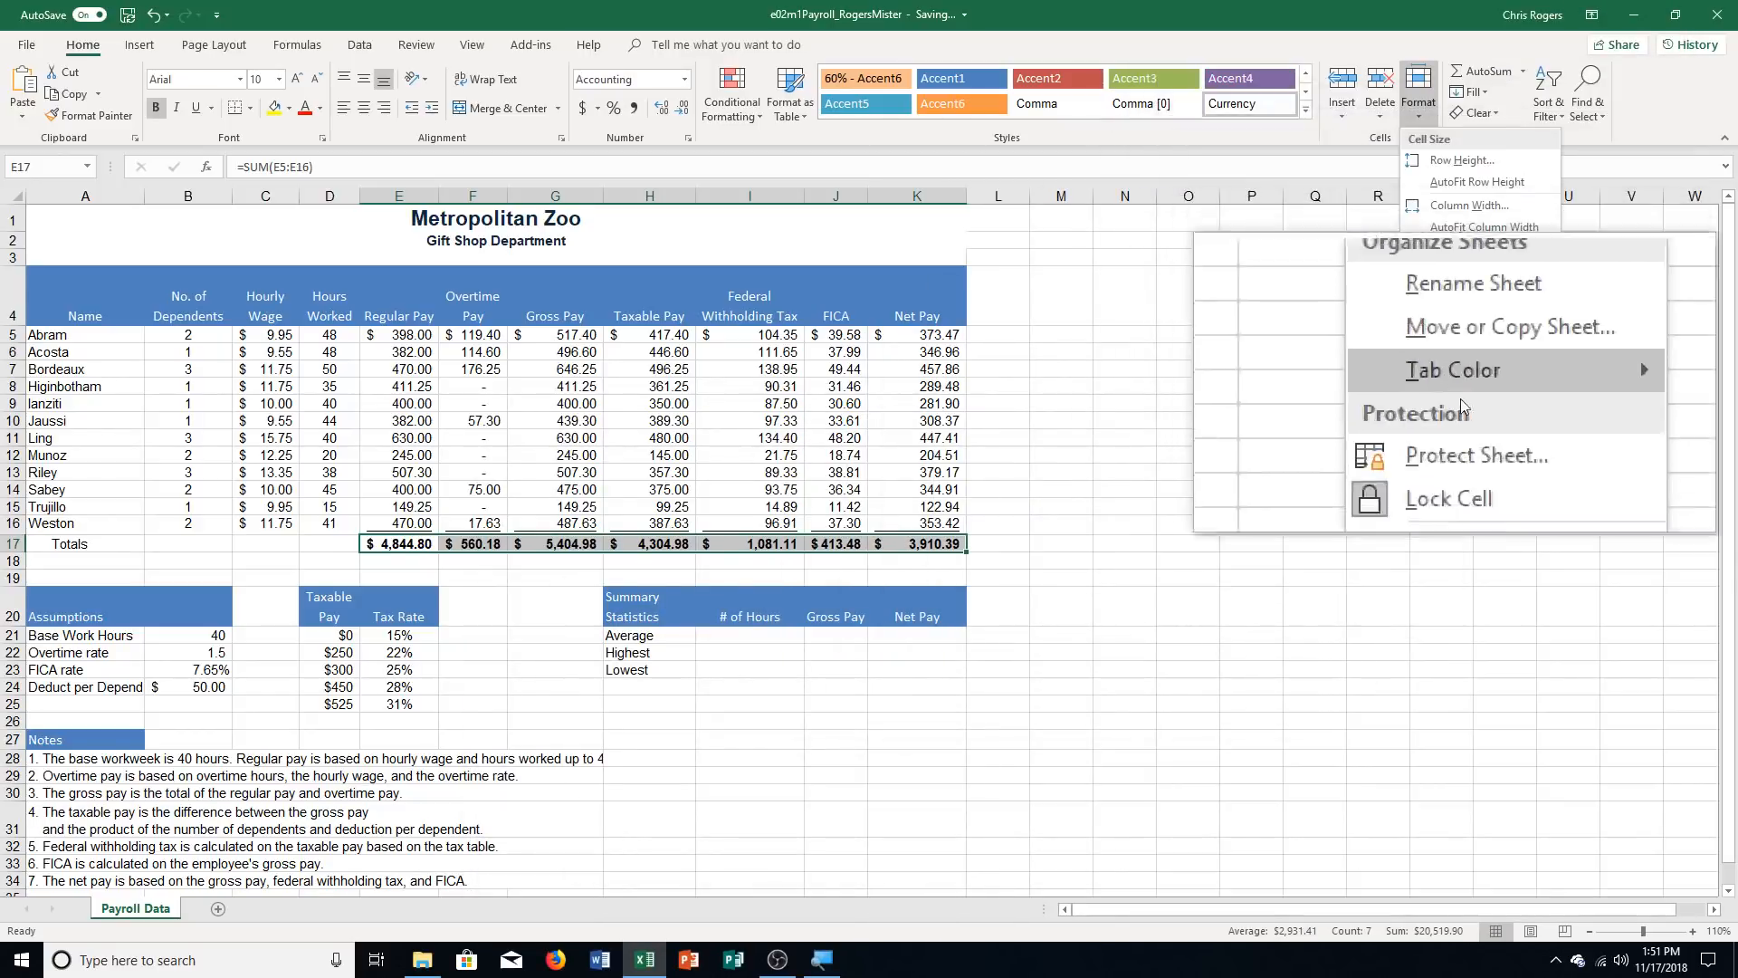
{"action": "left_click", "coordinate": [1484, 467]}
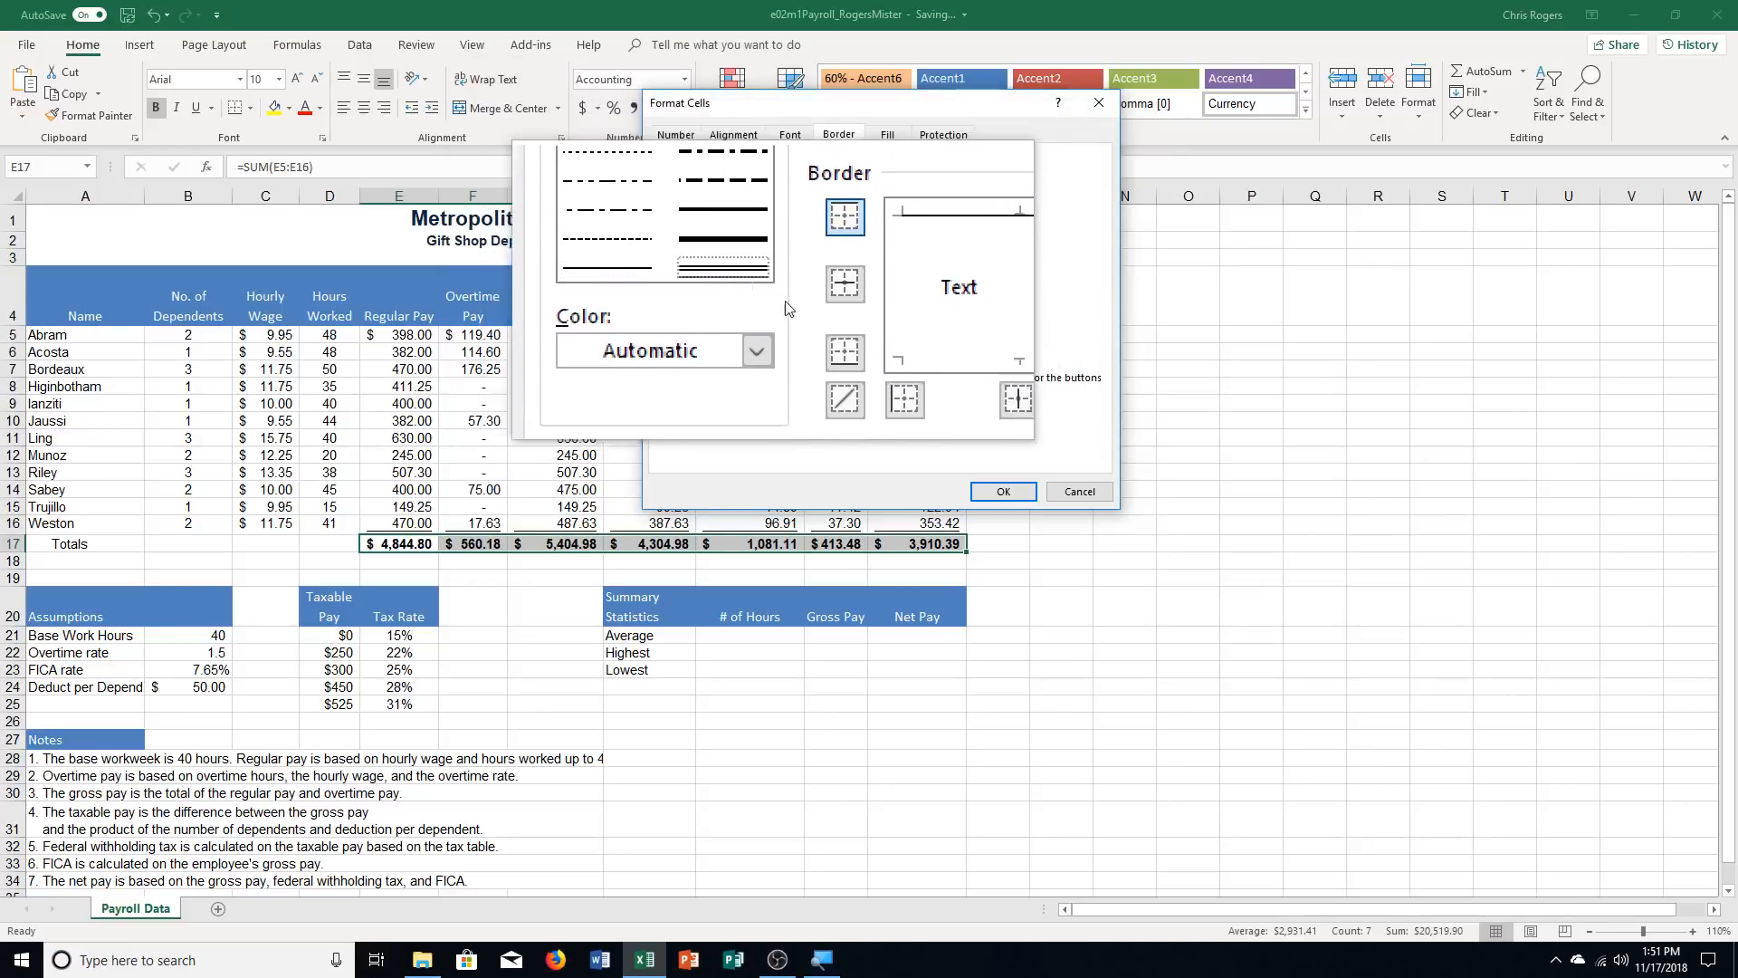
{"action": "left_click", "coordinate": [820, 330]}
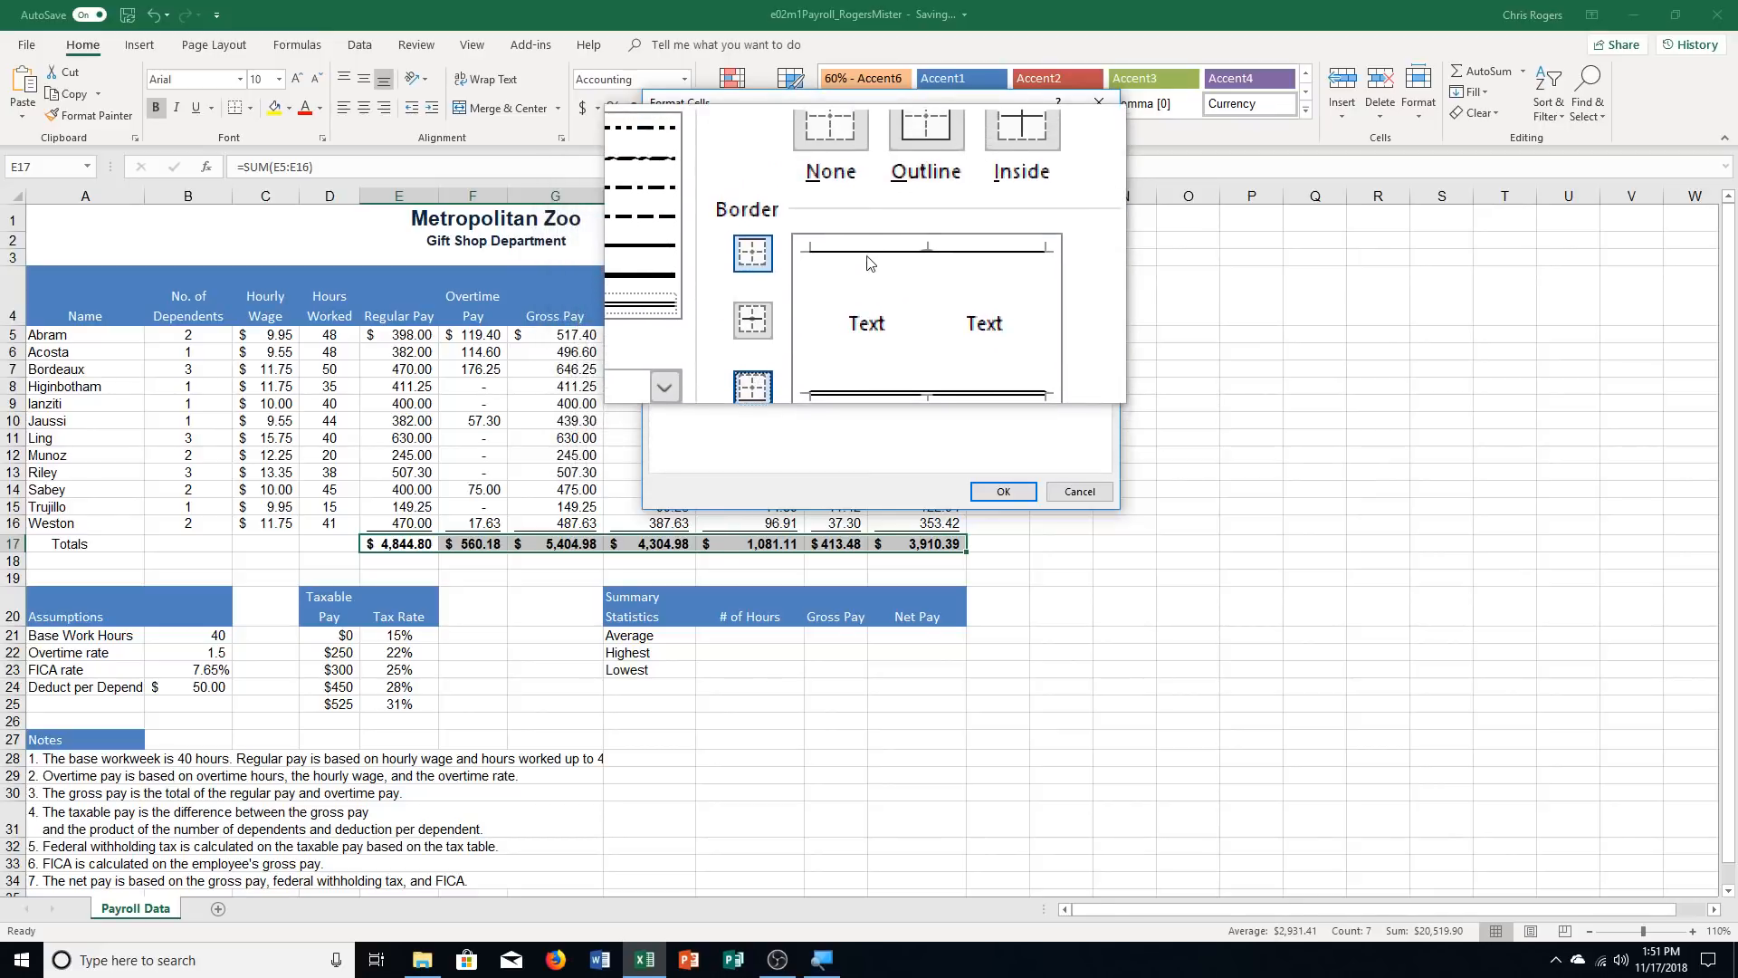
{"action": "left_click", "coordinate": [1002, 497]}
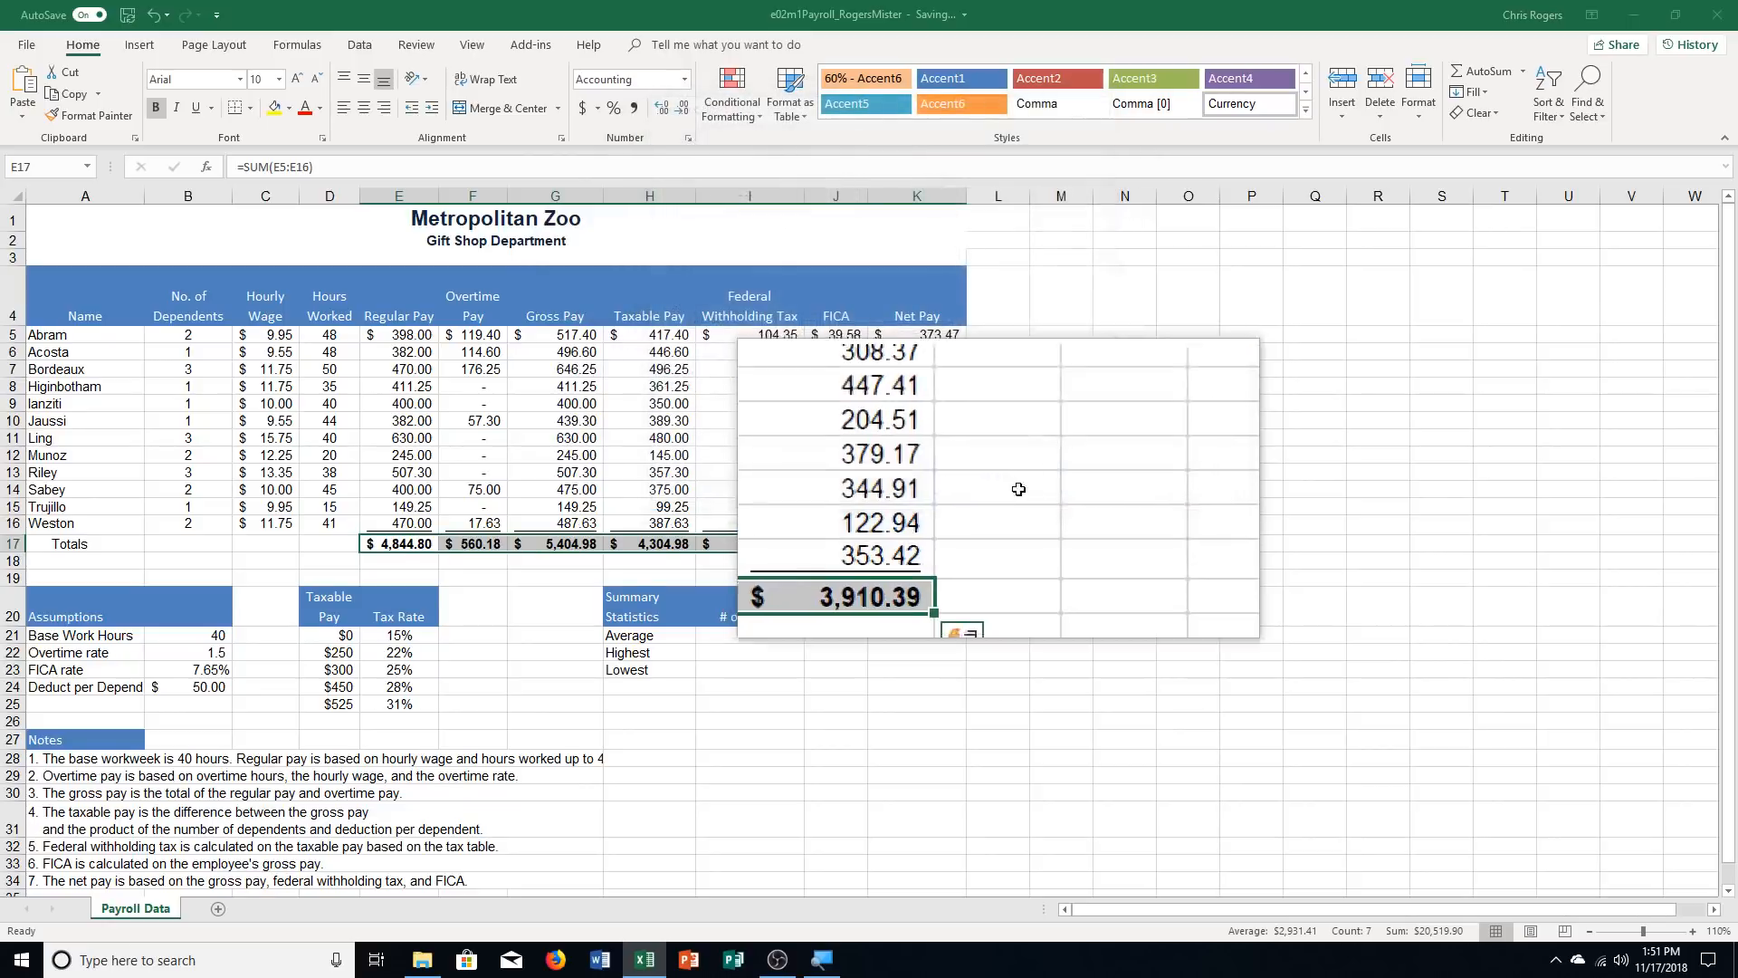
{"action": "left_click", "coordinate": [1125, 740]}
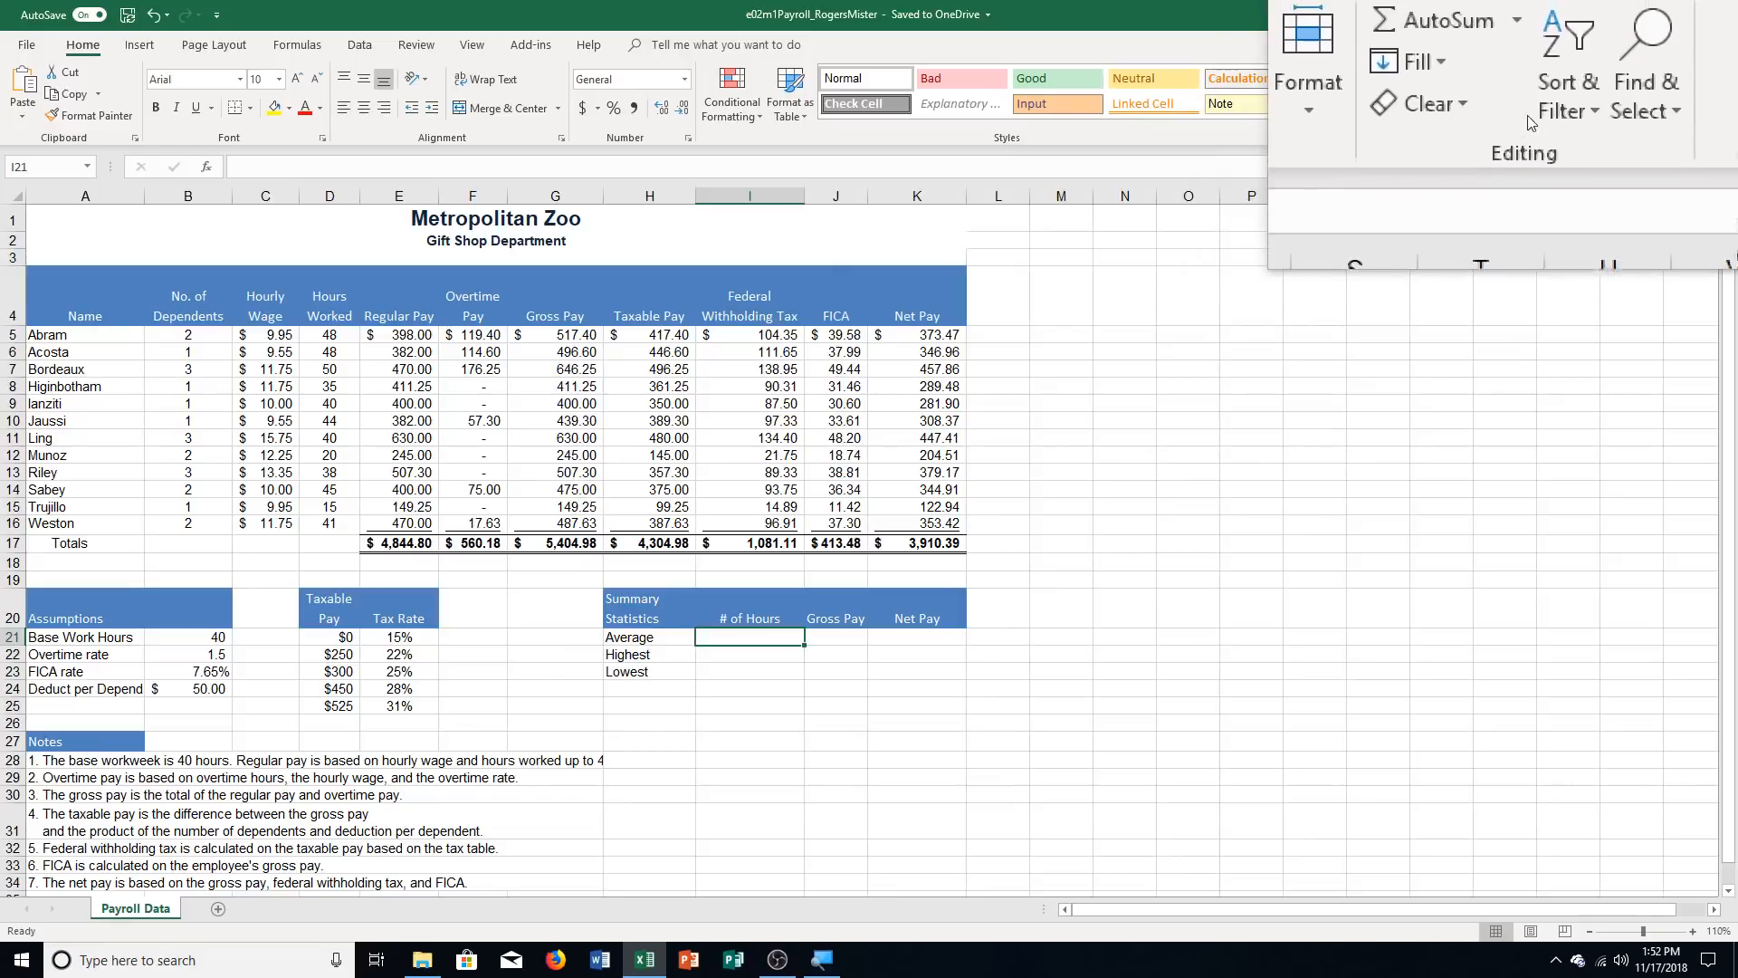
Calculate the average number of hours in I21 with an AVERAGE function over the Hours Worked range D5:D16
{"action": "left_click", "coordinate": [1522, 74]}
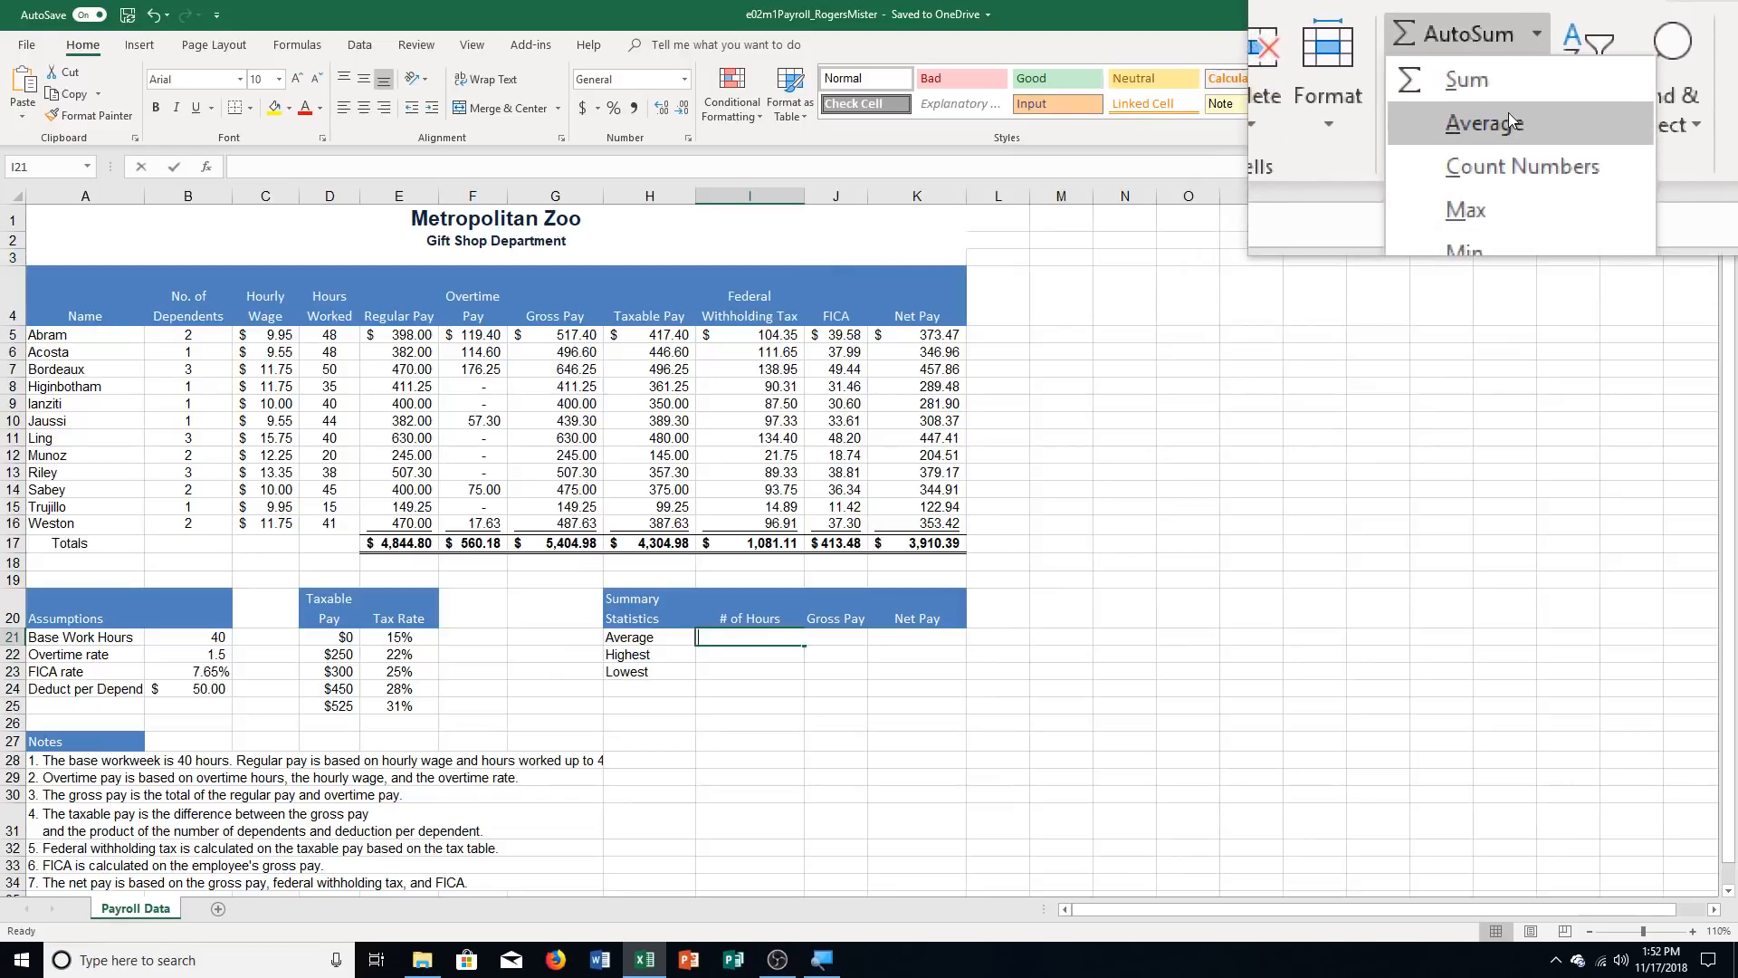
{"action": "left_click", "coordinate": [1507, 112]}
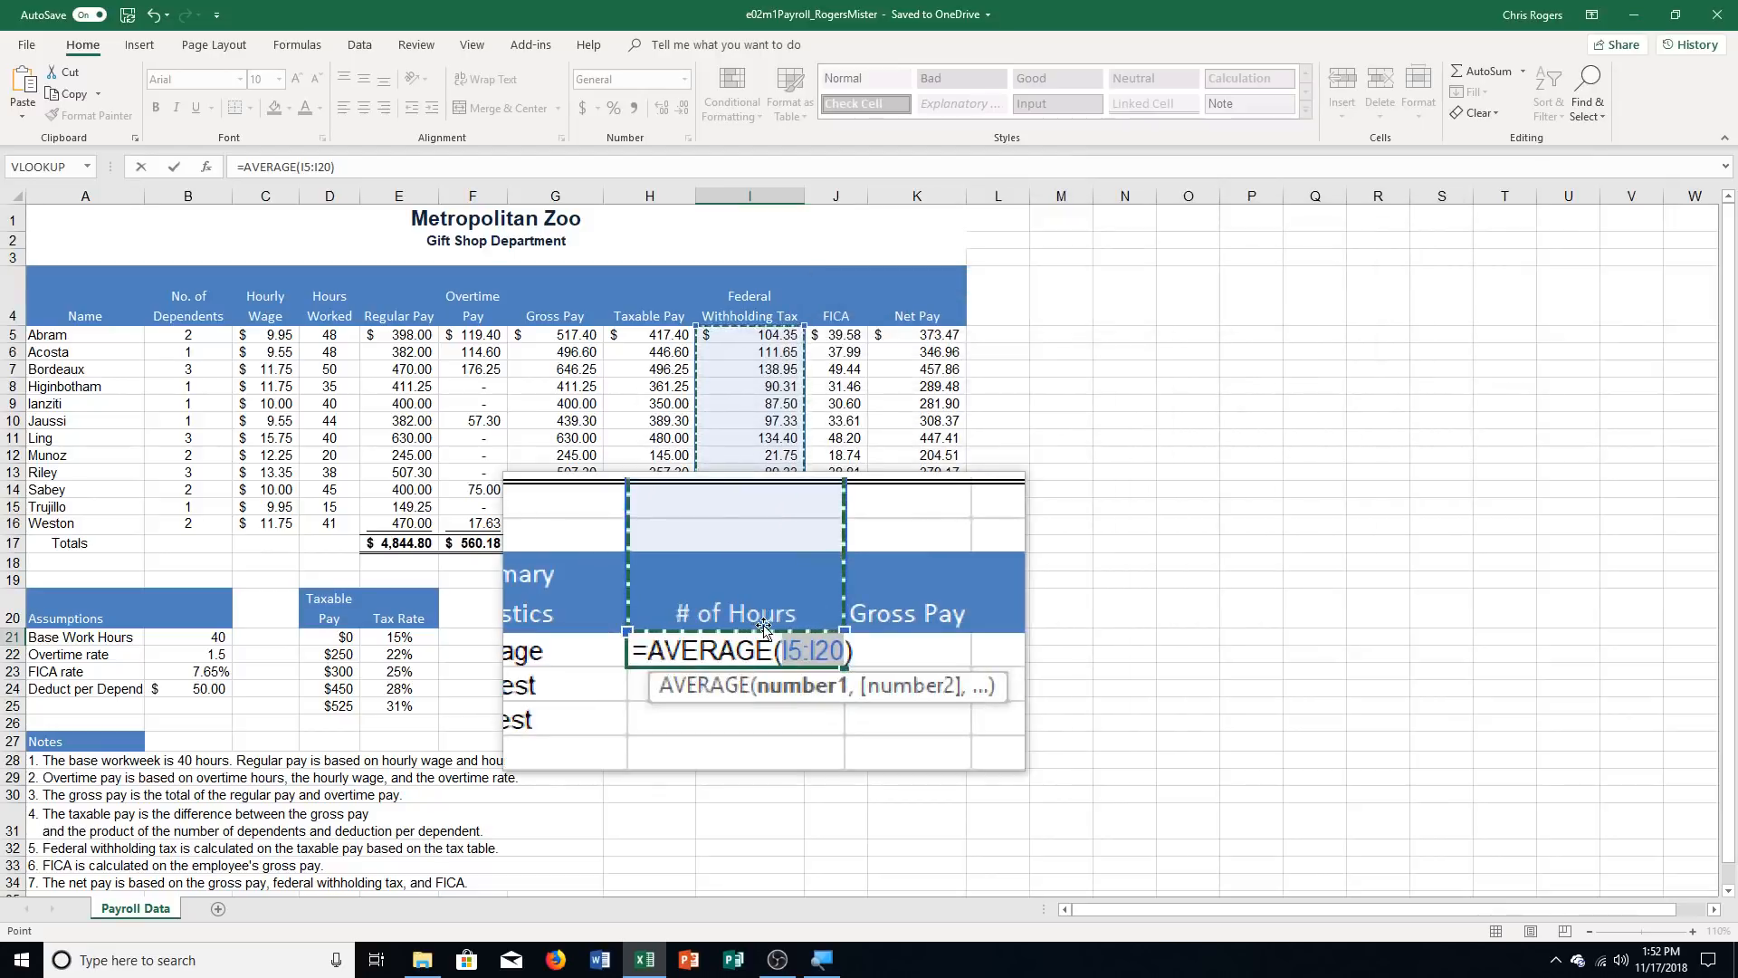
{"action": "left_click", "coordinate": [318, 334]}
{"action": "left_click_drag", "start_coordinate": [319, 334], "coordinate": [322, 523]}
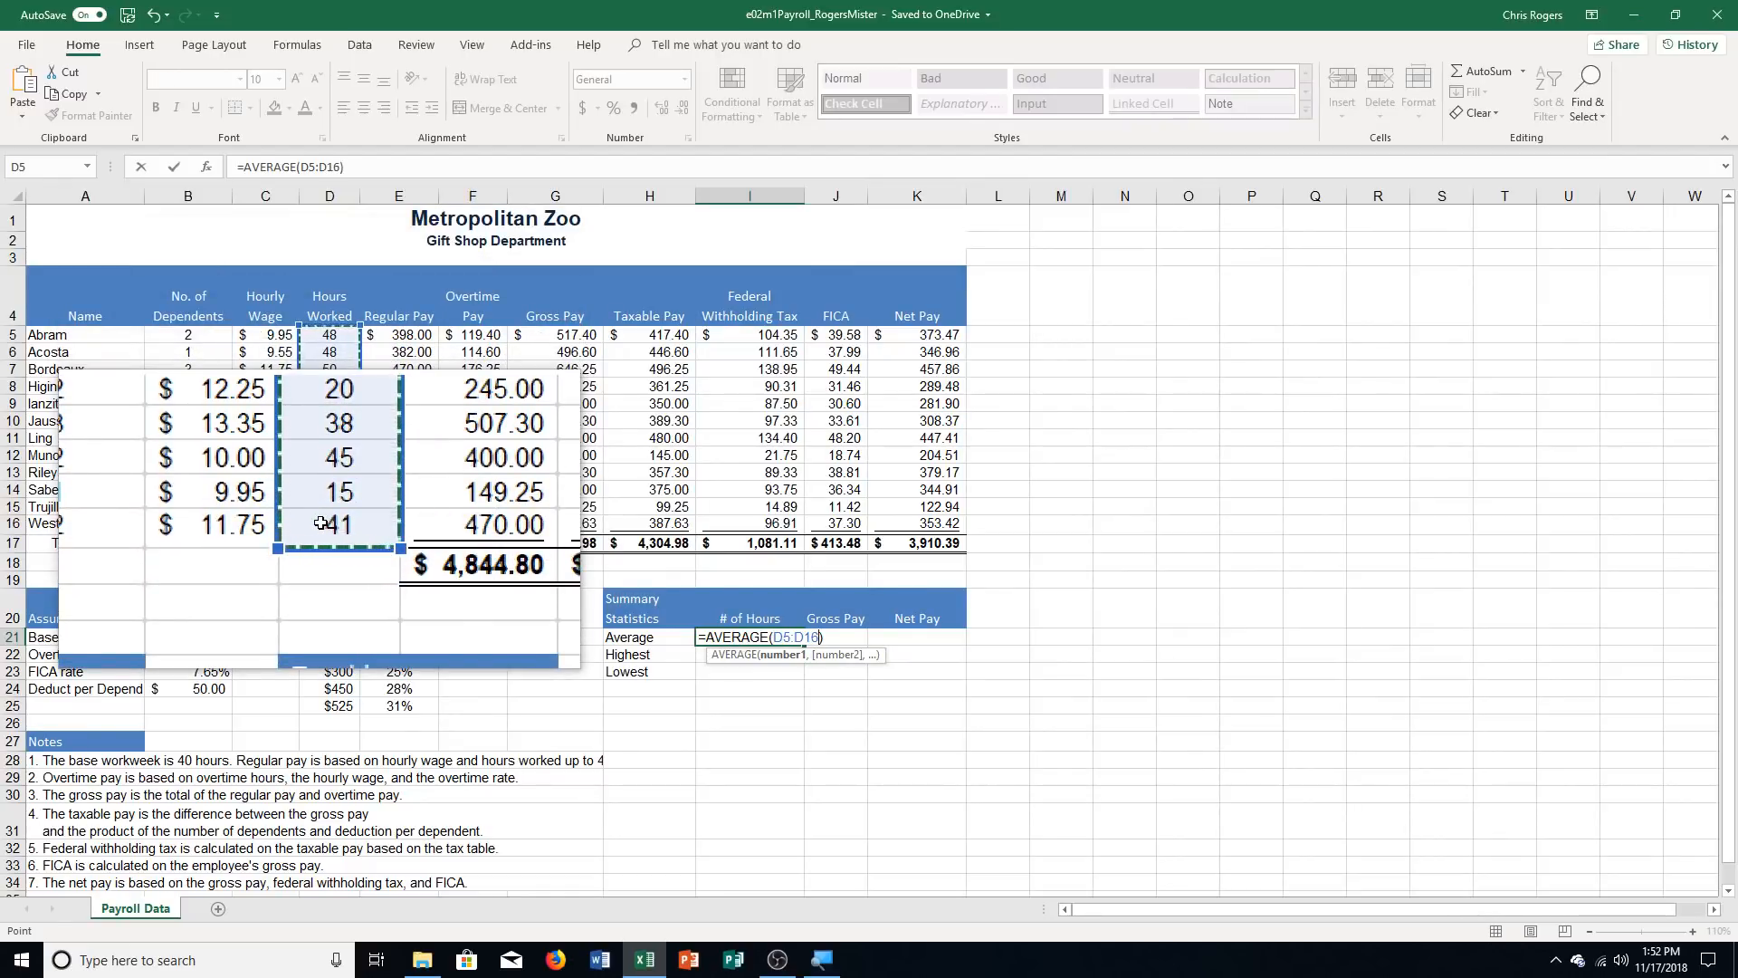
{"action": "key", "text": "Return"}
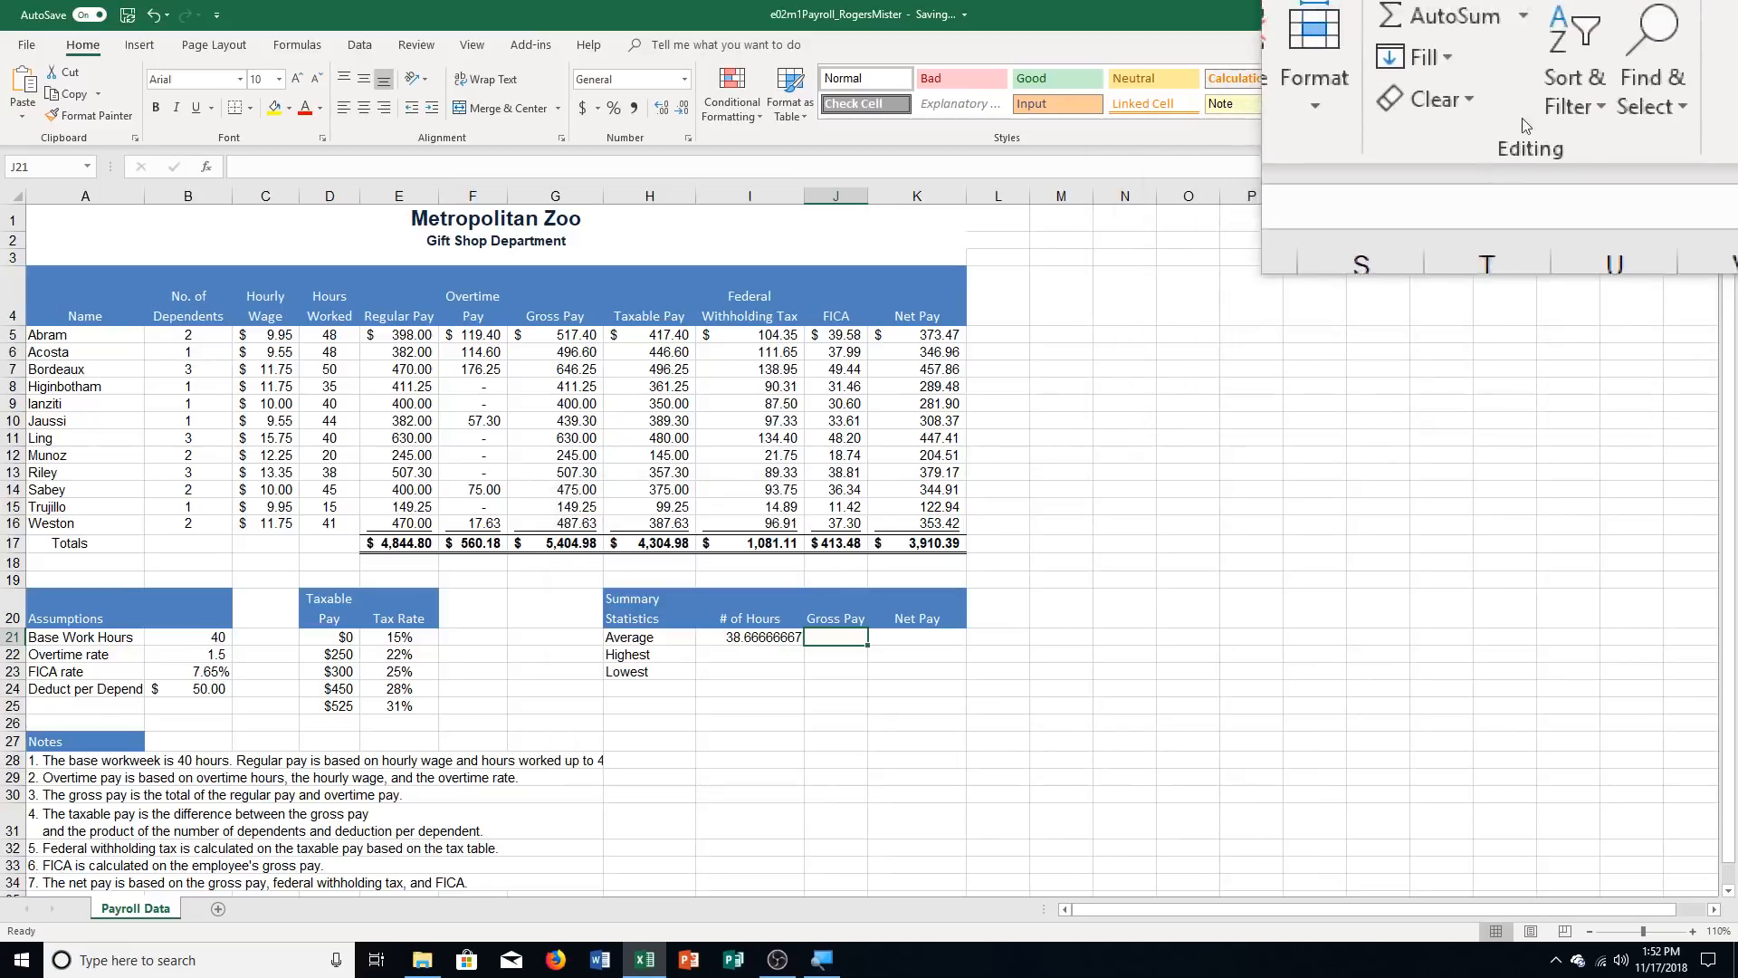
Calculate the average gross pay in J21 with an AVERAGE function over the Gross Pay range G5:G16
{"action": "left_click", "coordinate": [1524, 78]}
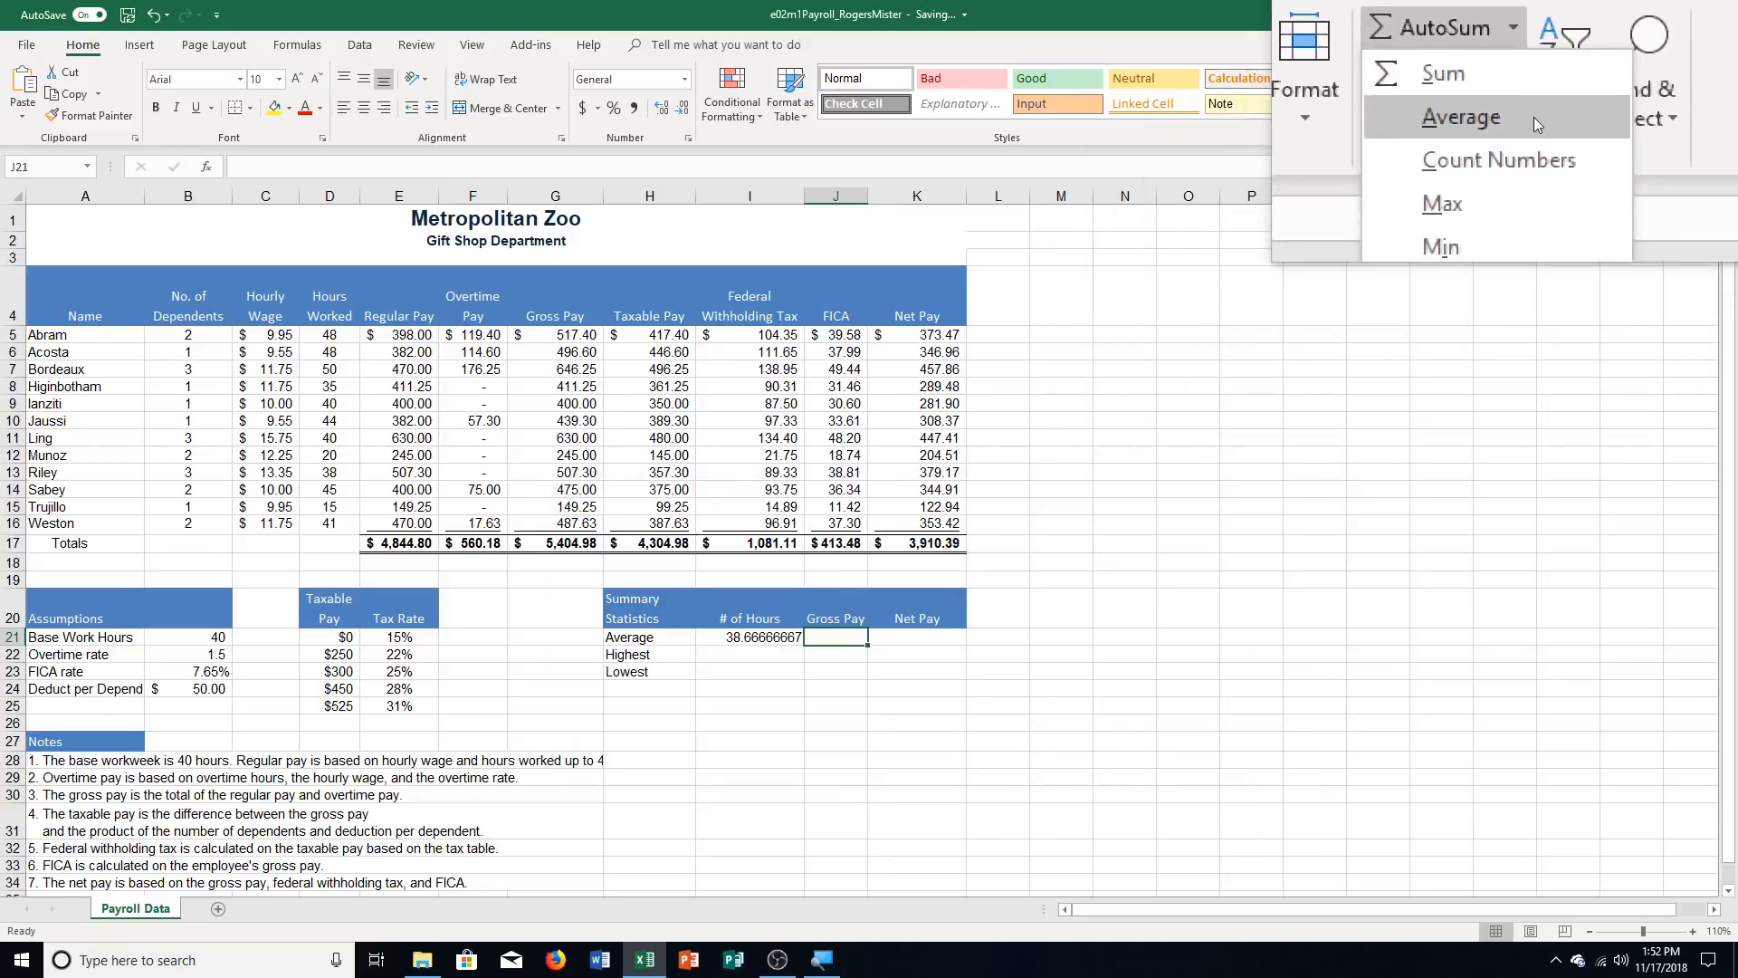
{"action": "left_click", "coordinate": [1530, 112]}
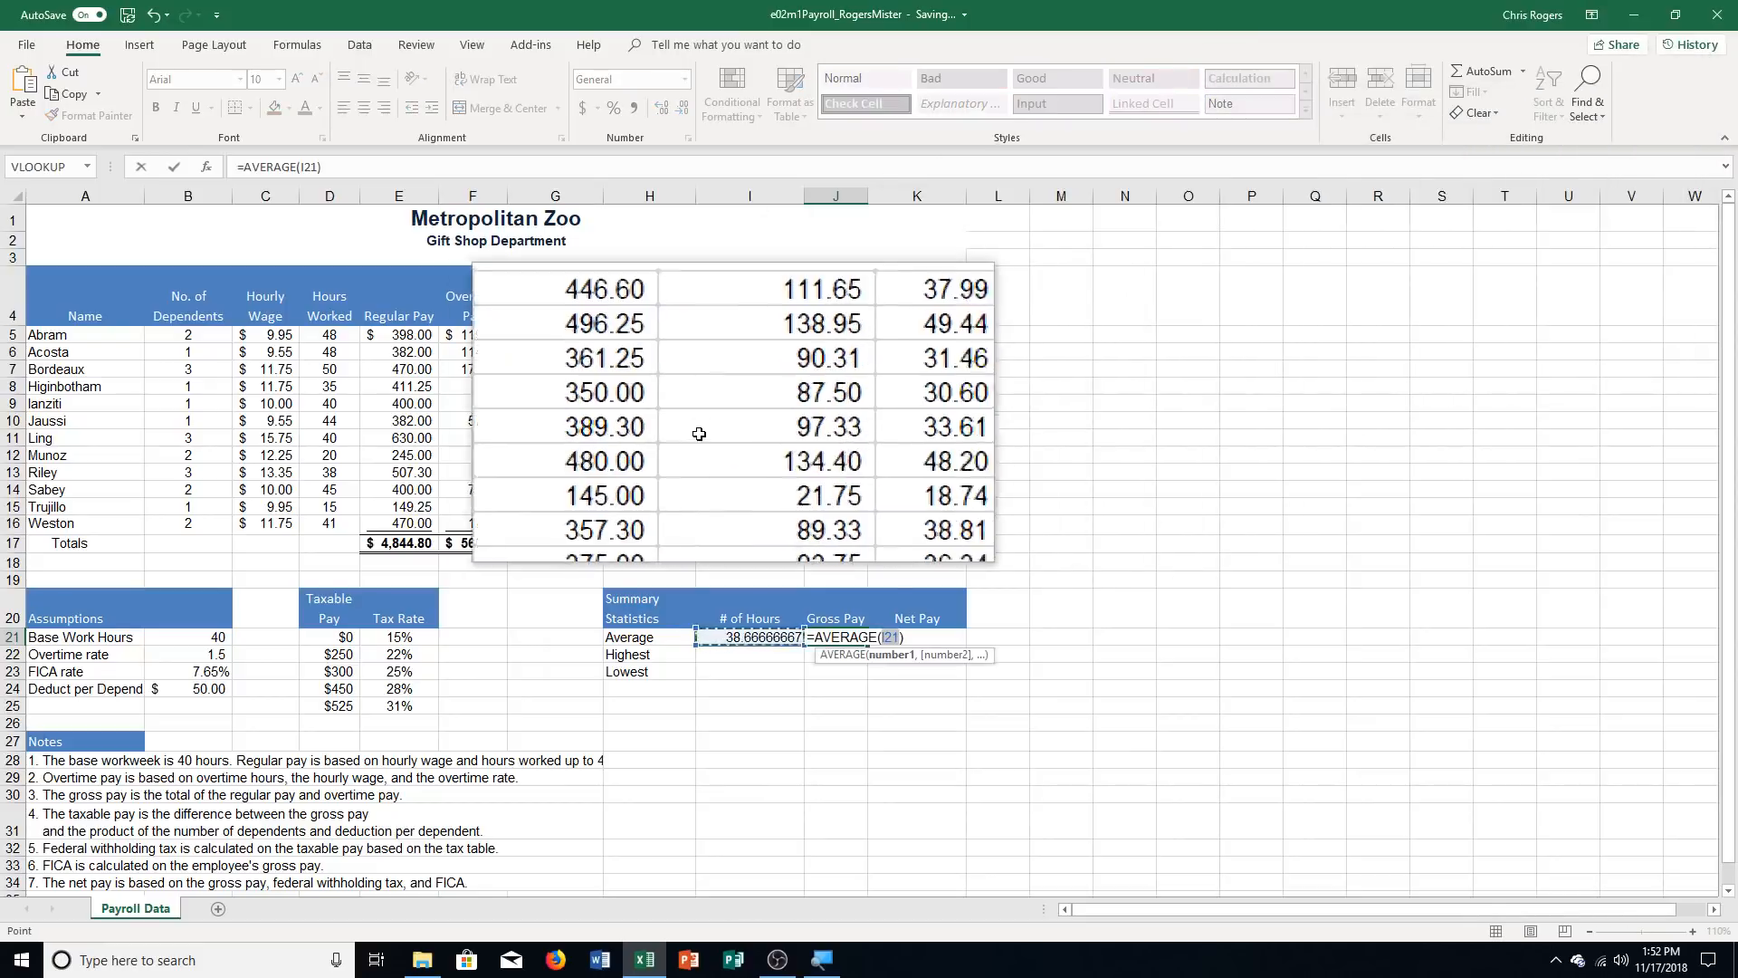
{"action": "left_click_drag", "start_coordinate": [574, 334], "coordinate": [570, 525]}
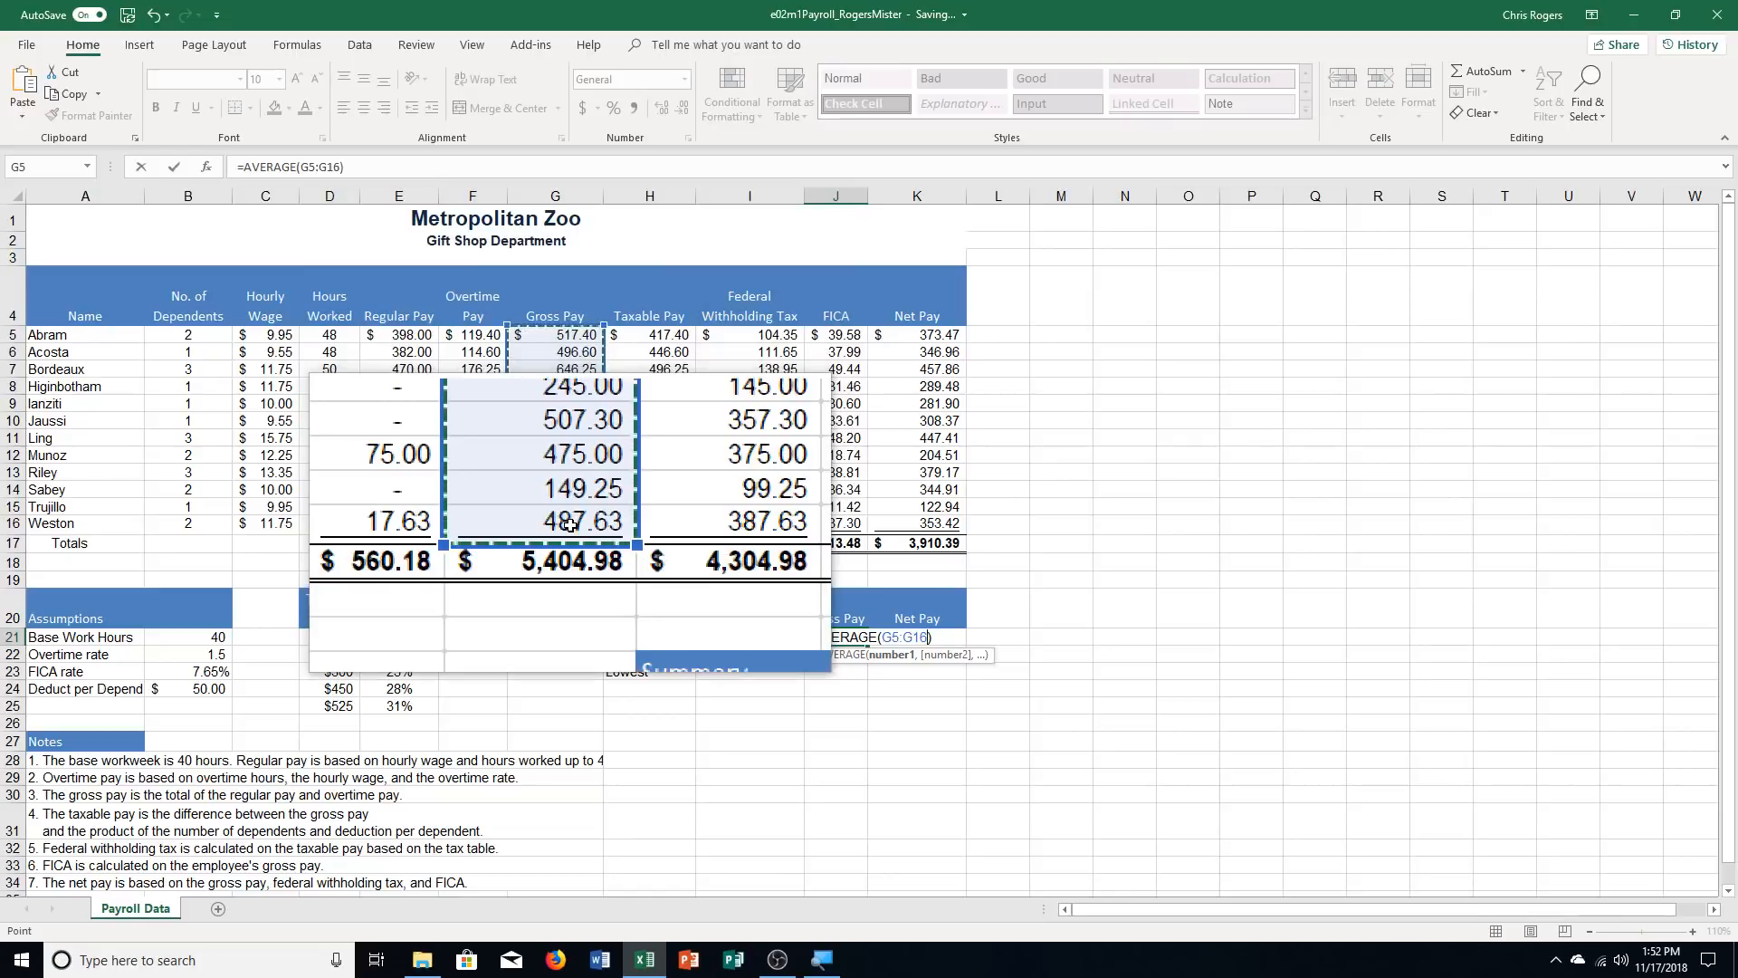
{"action": "key", "text": "Return"}
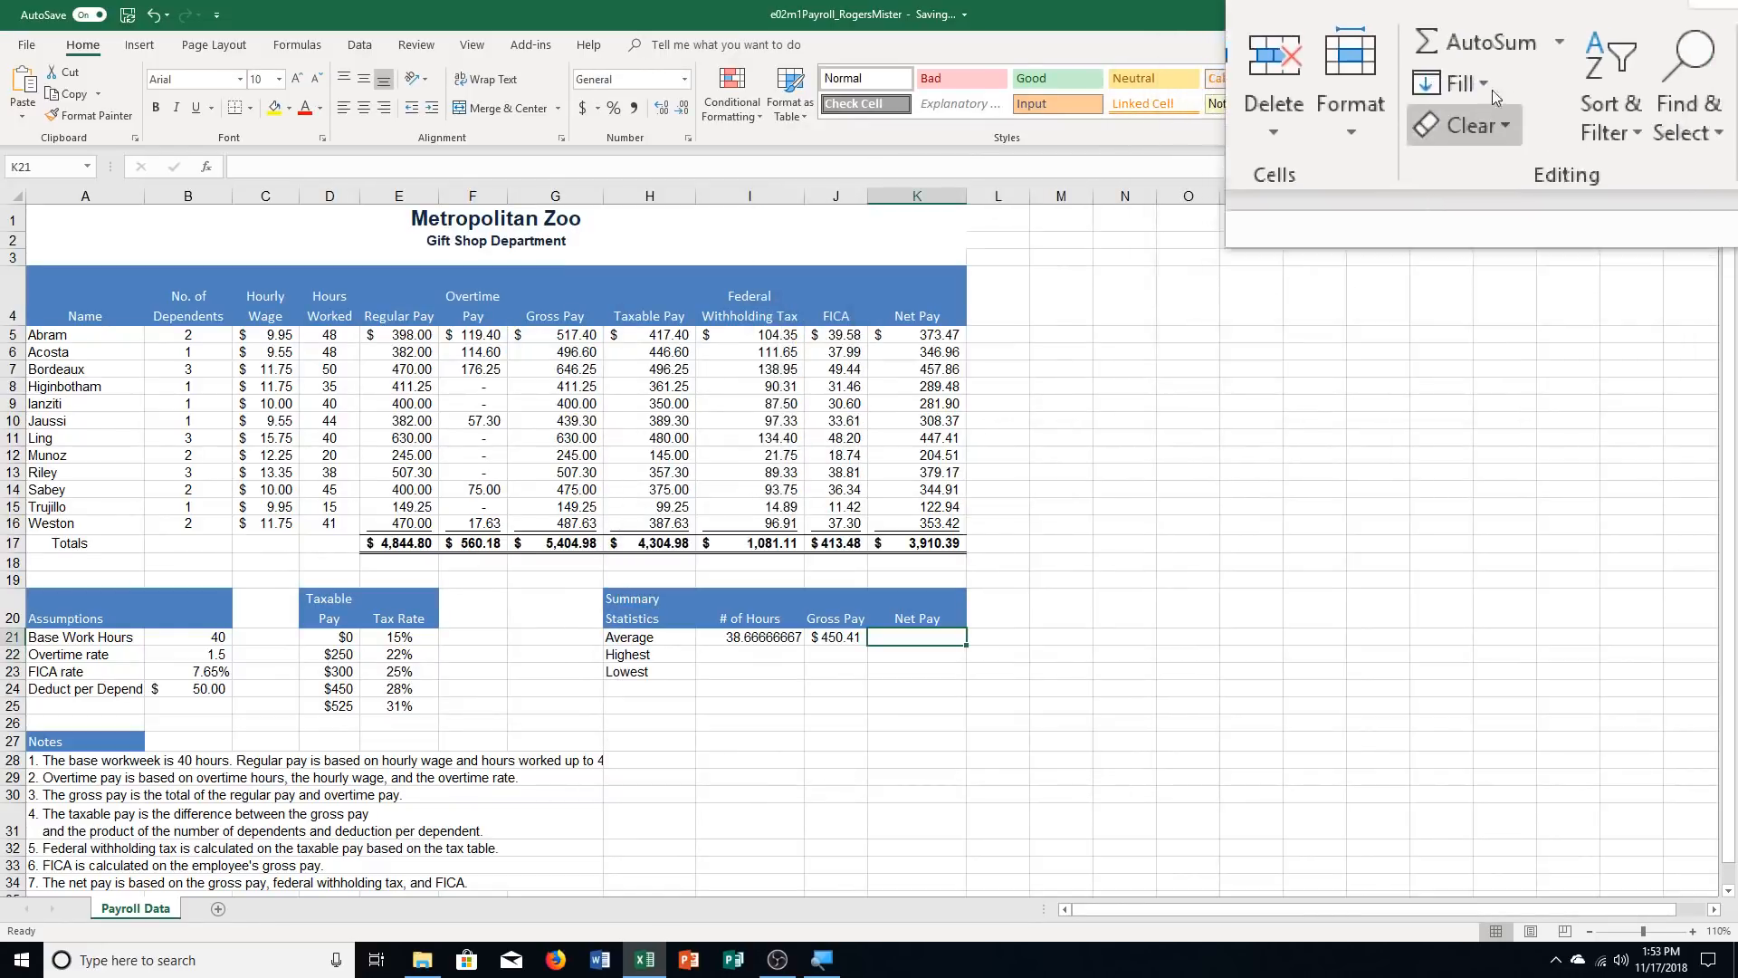
Calculate the average net pay in K21 with an AVERAGE function over the Net Pay range K5:K16
{"action": "left_click", "coordinate": [1524, 69]}
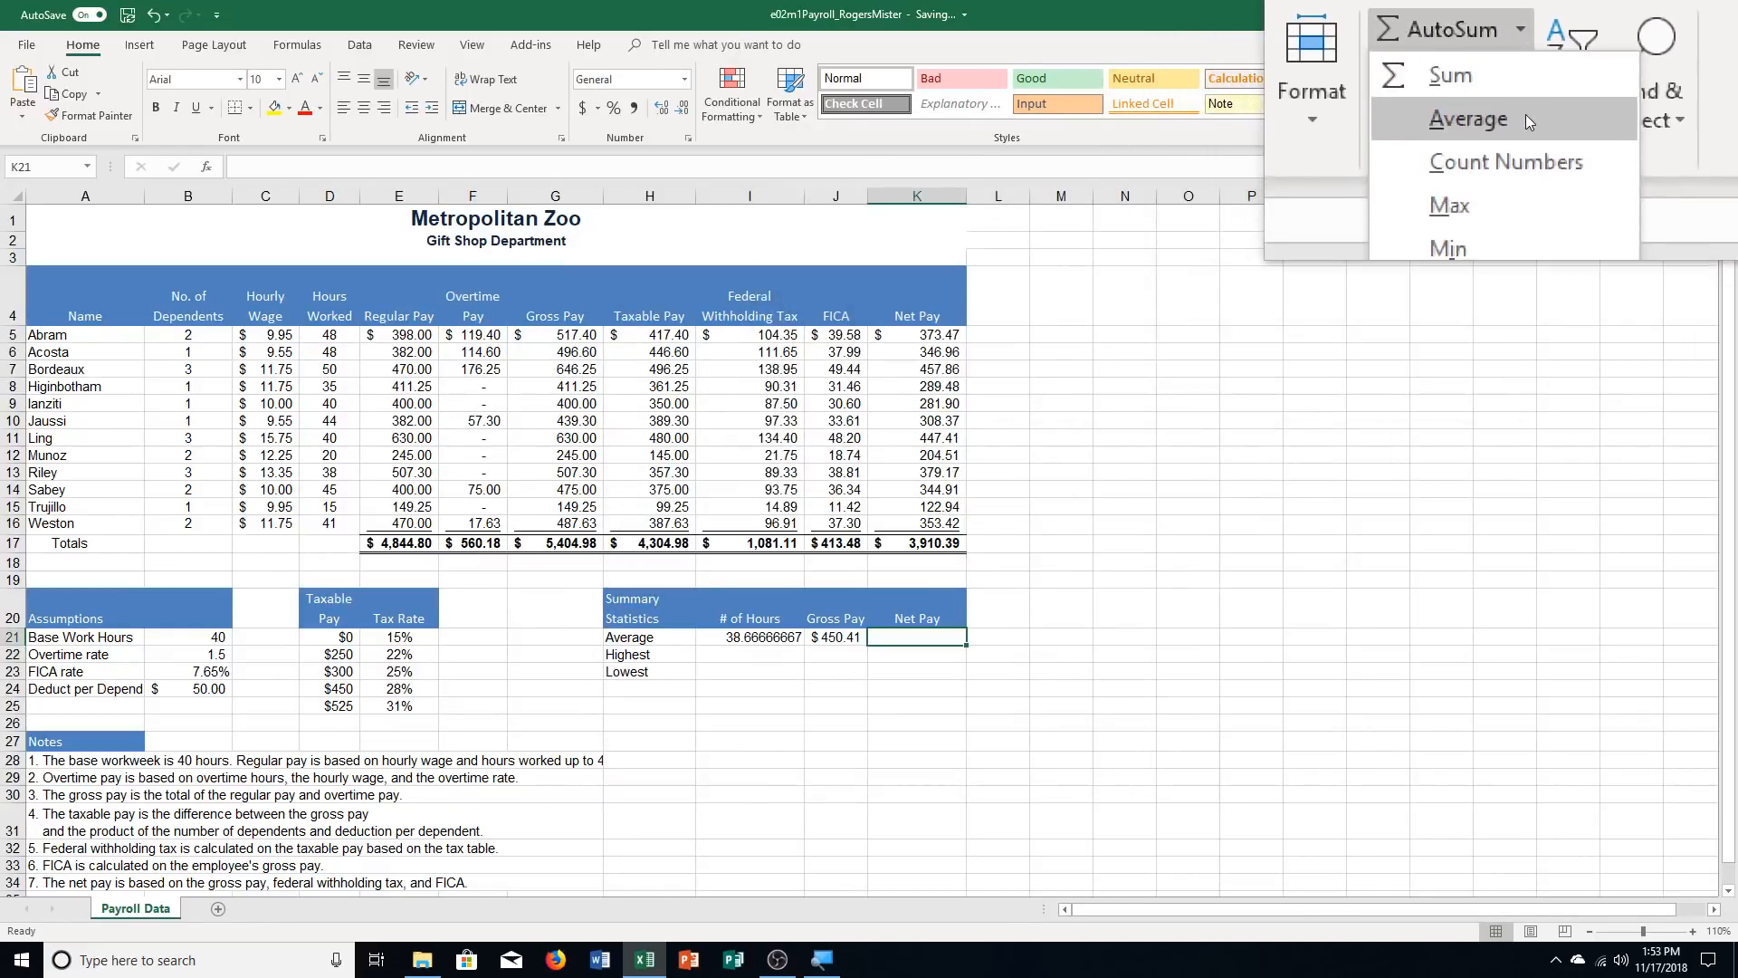
{"action": "left_click", "coordinate": [1524, 114]}
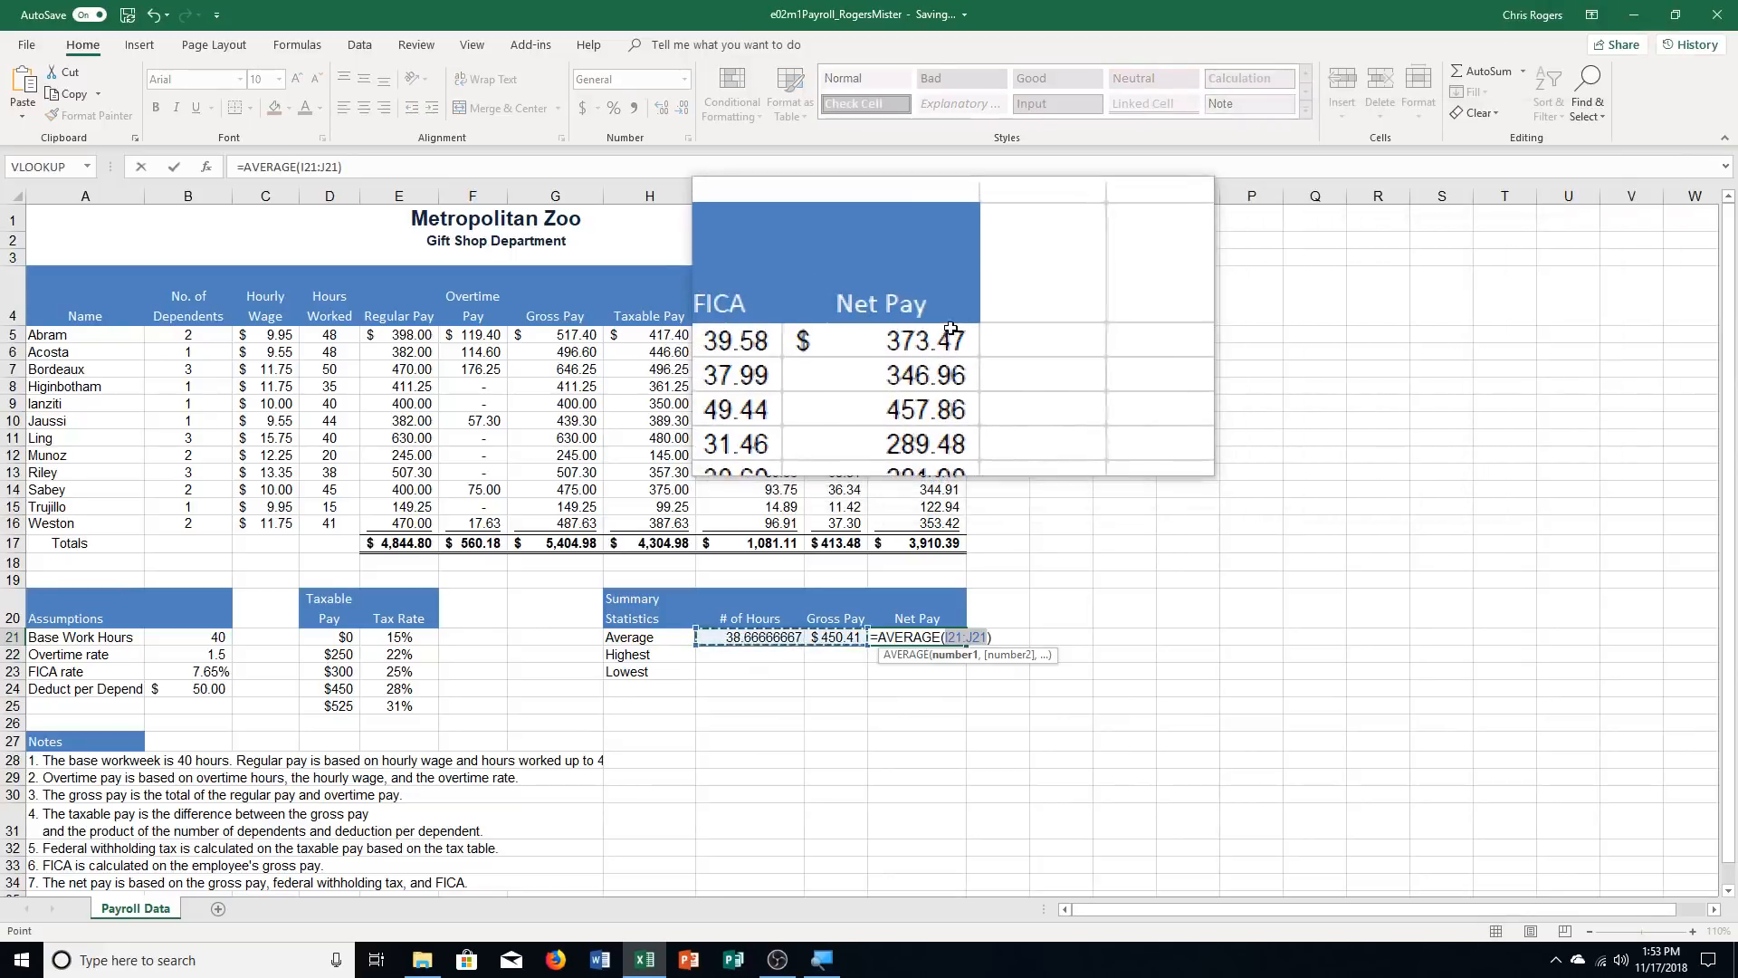
{"action": "left_click_drag", "start_coordinate": [923, 334], "coordinate": [953, 532]}
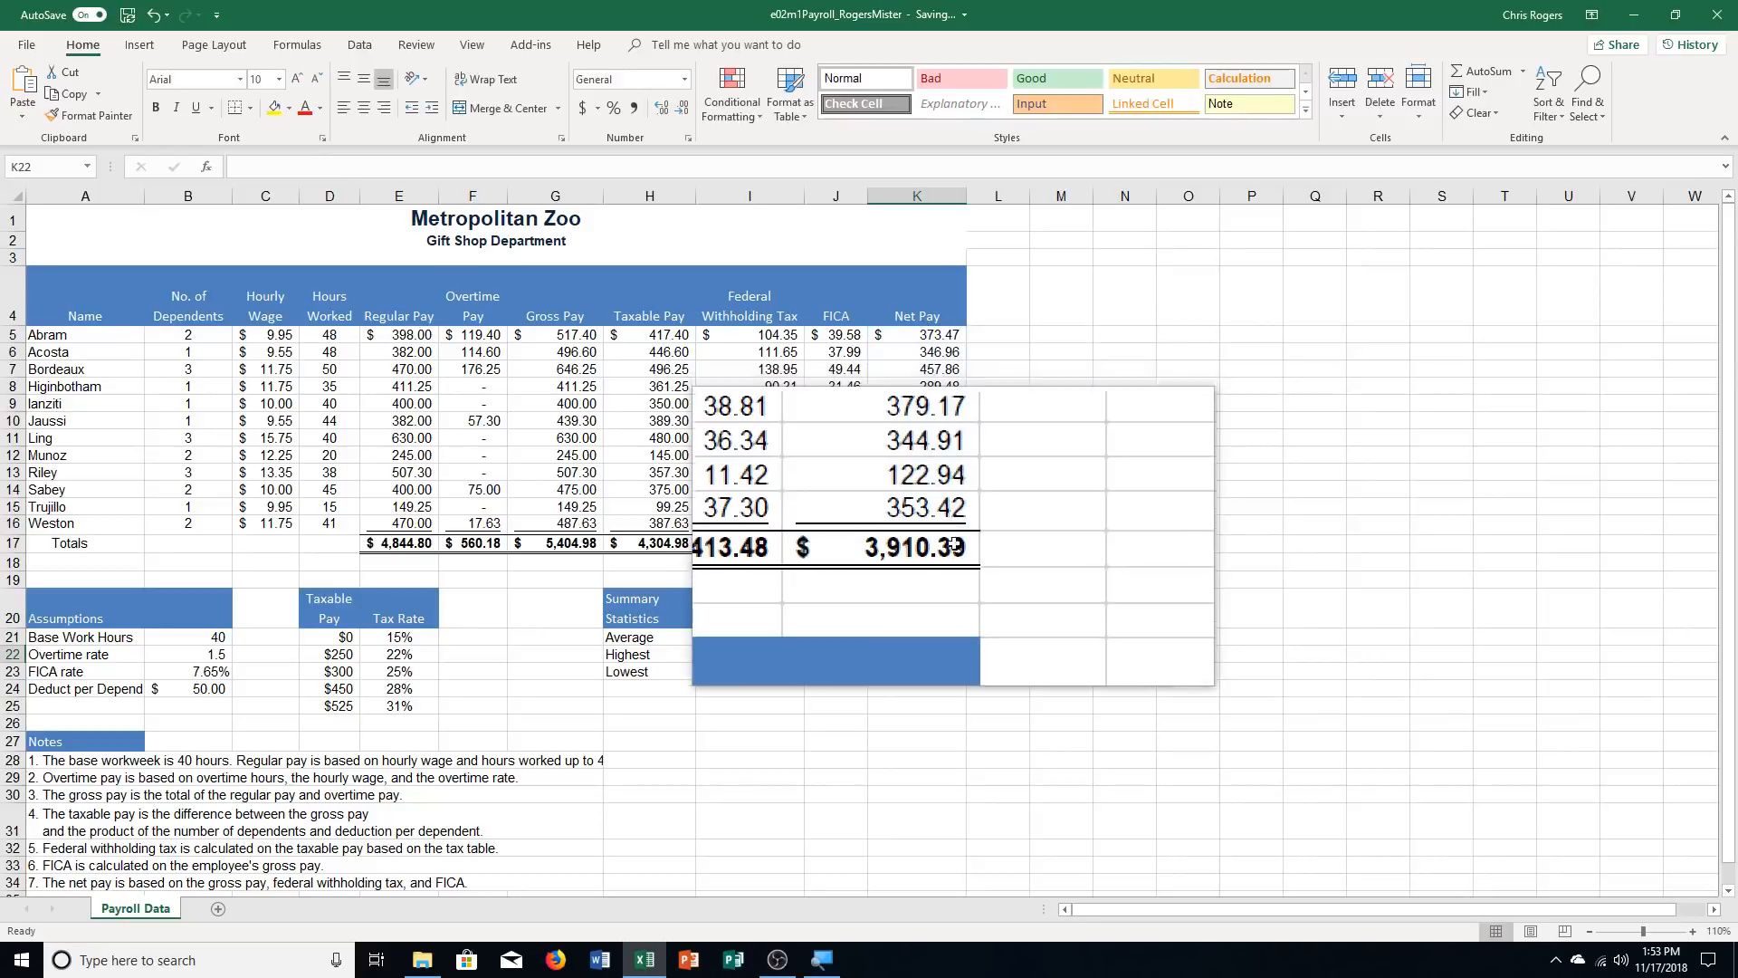
{"action": "key", "text": "Return"}
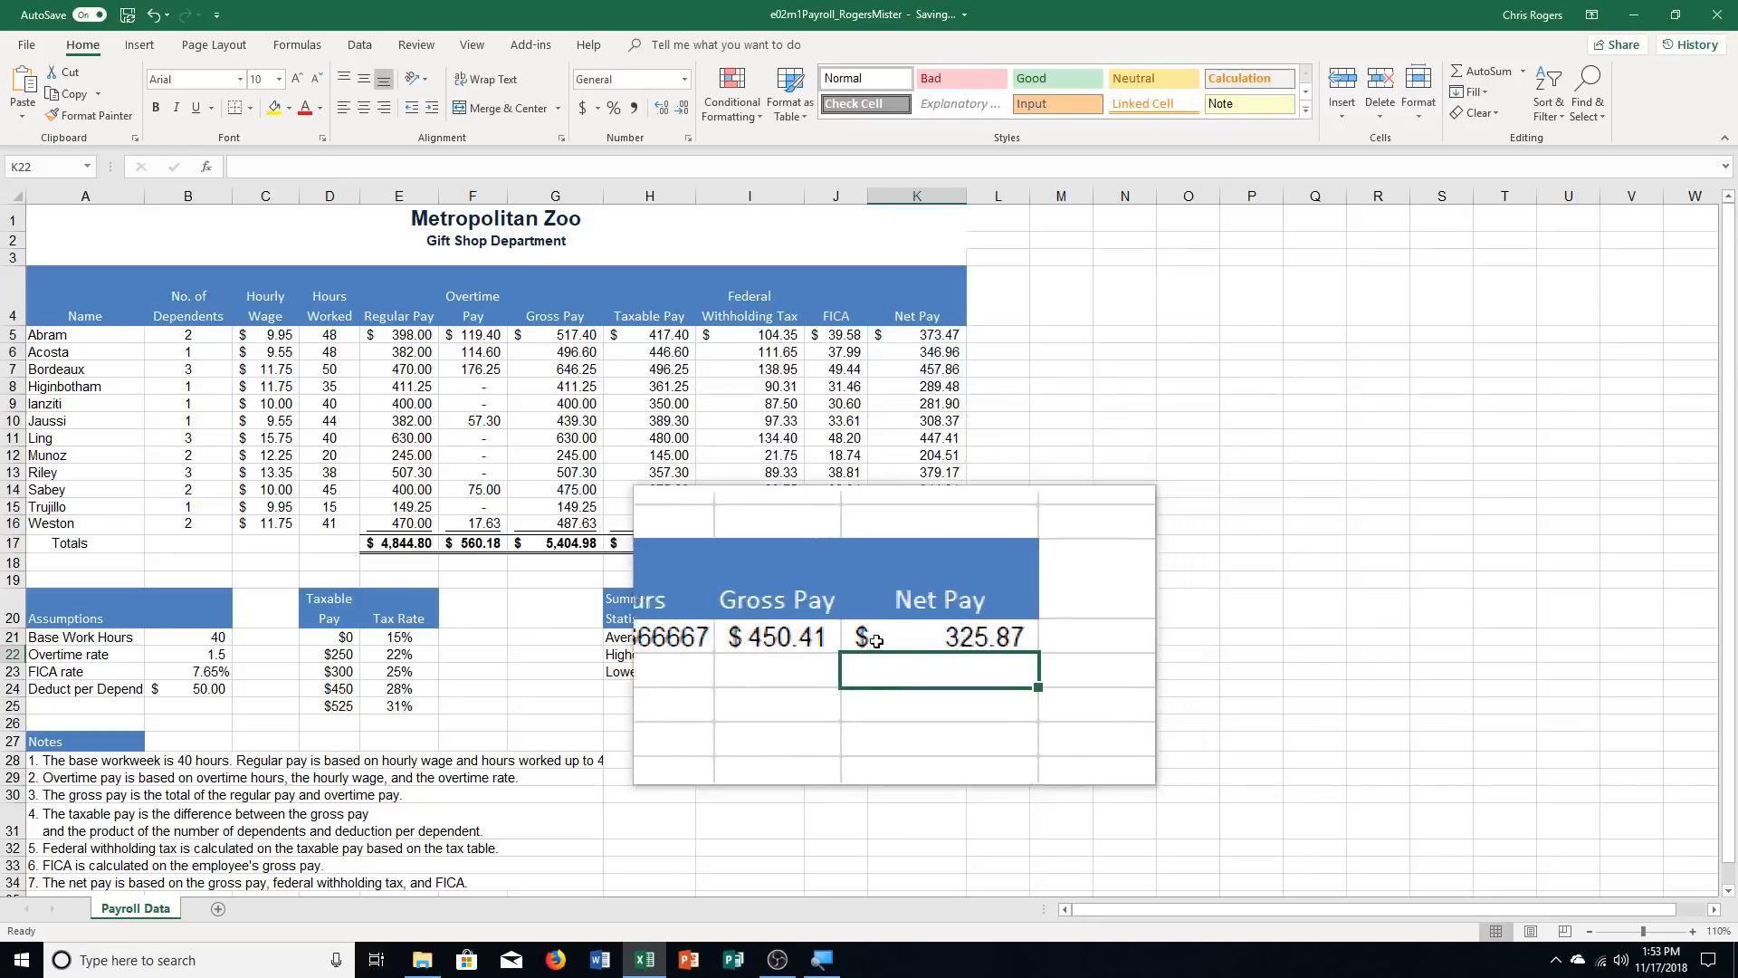
Find the highest number of hours in I22 with a MAX function over the Hours Worked range D5:D16
{"action": "left_click", "coordinate": [702, 655]}
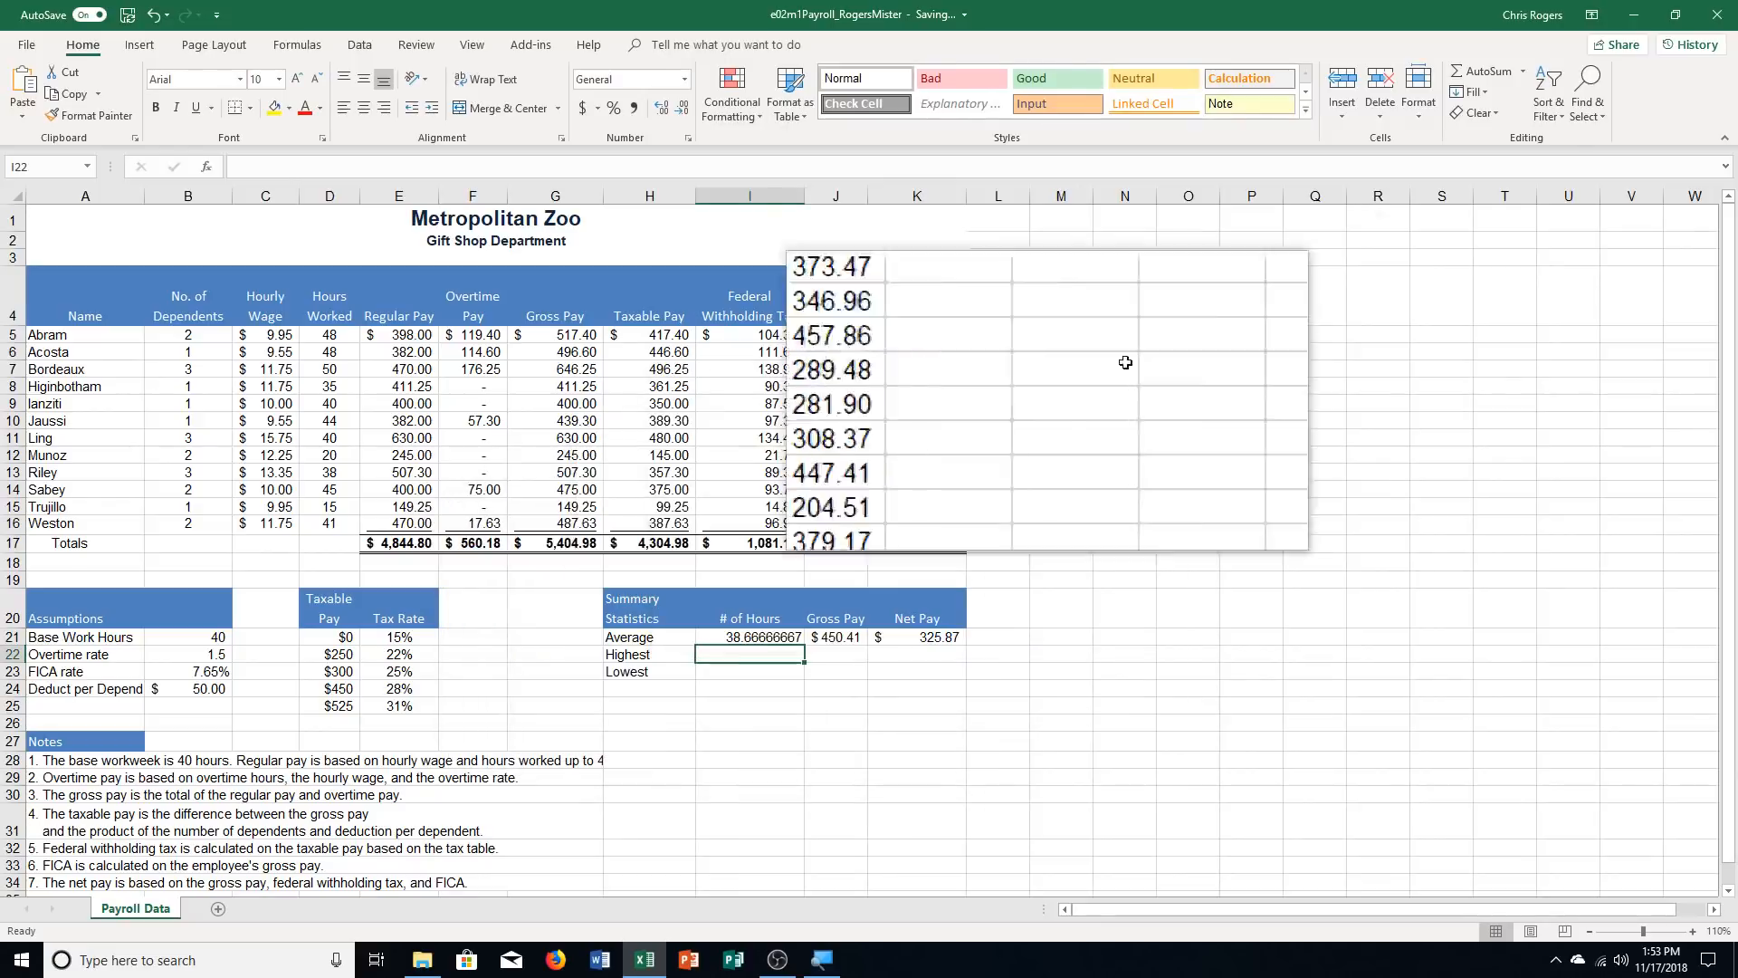
{"action": "left_click", "coordinate": [1526, 58]}
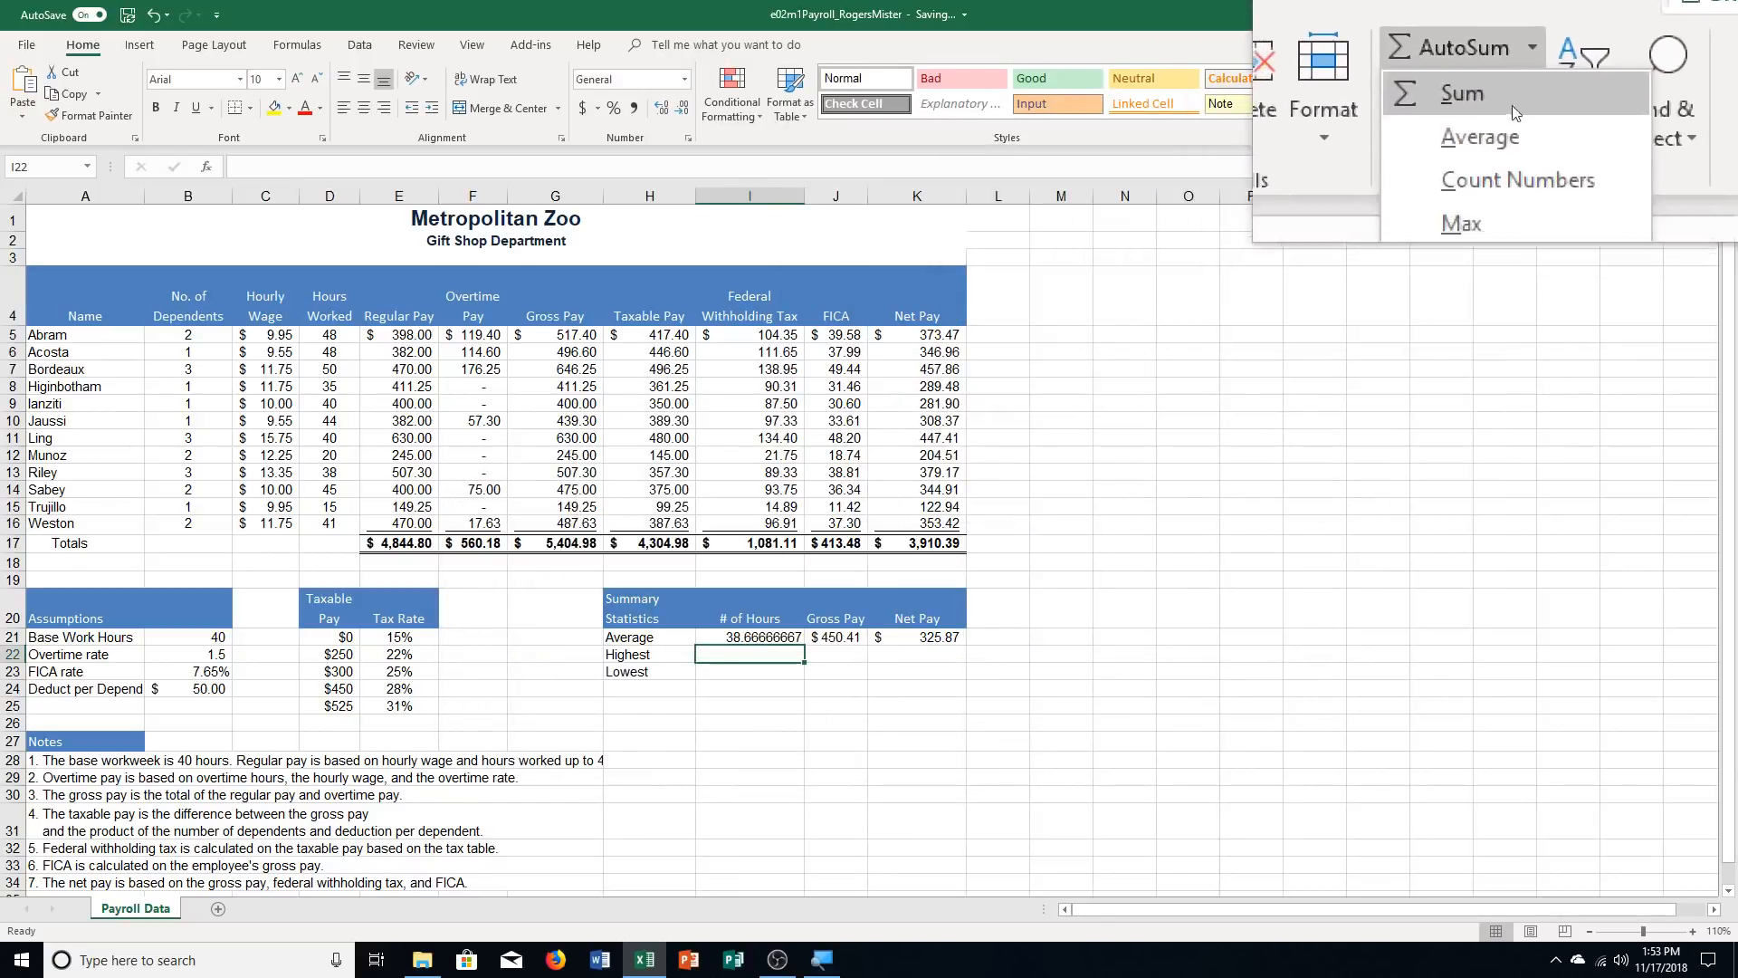
{"action": "left_click", "coordinate": [1508, 161]}
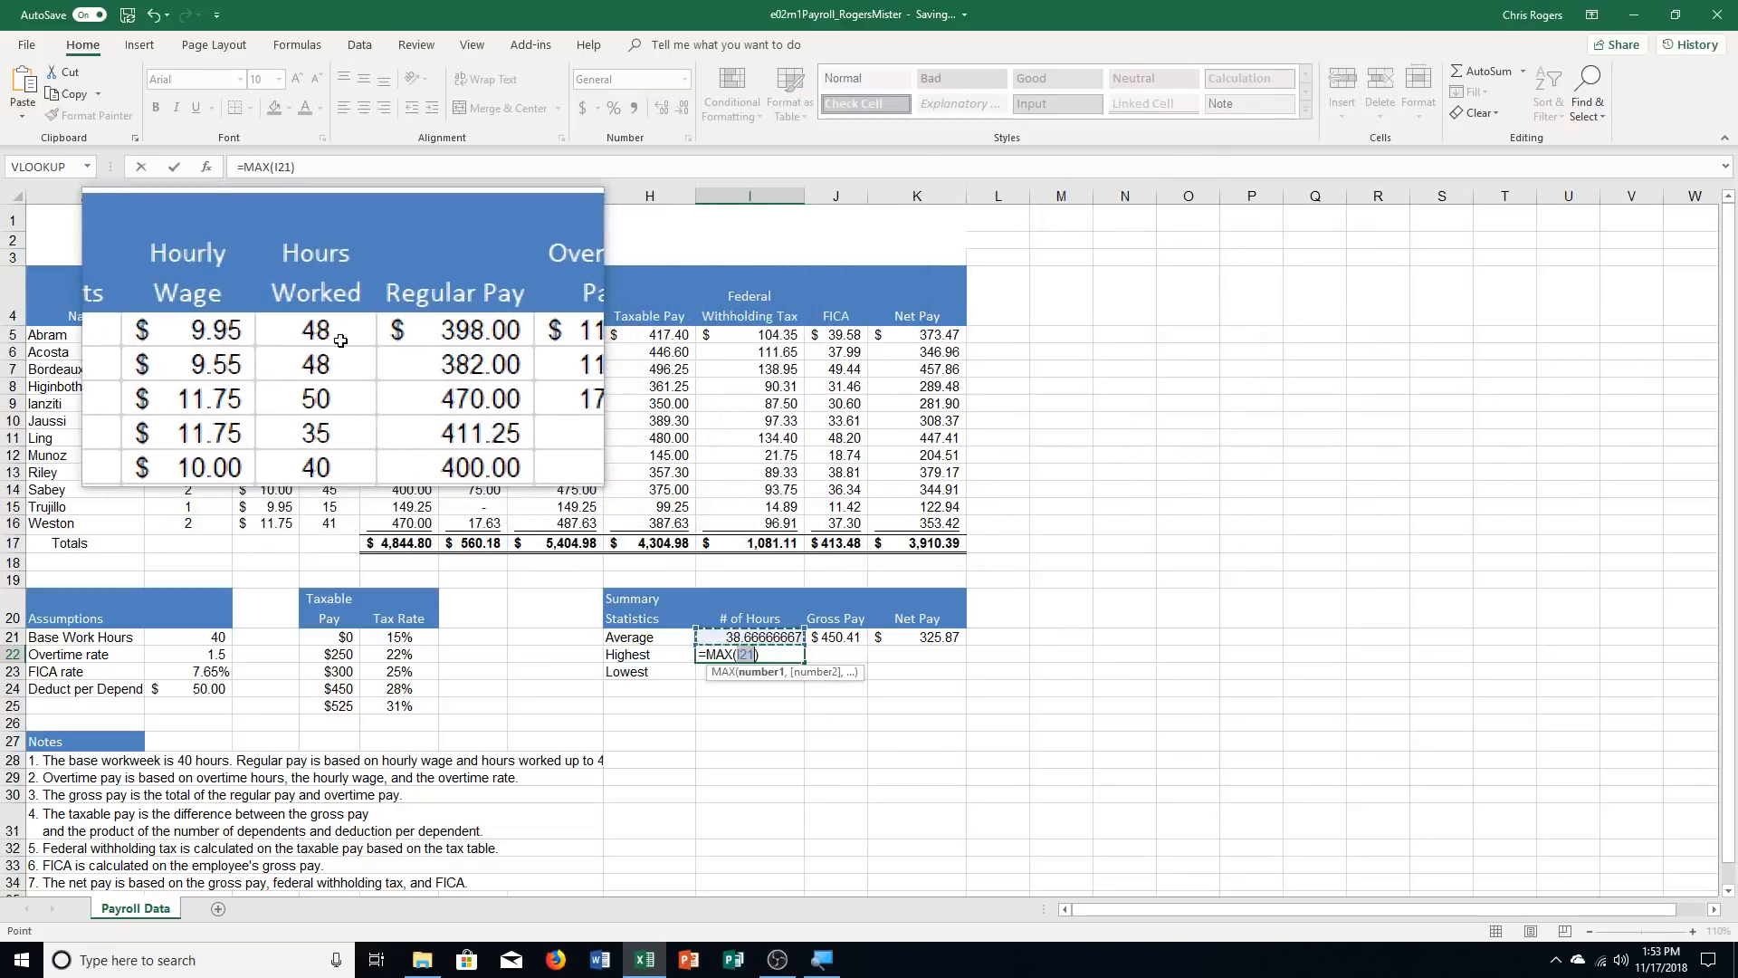
{"action": "left_click_drag", "start_coordinate": [330, 334], "coordinate": [342, 527]}
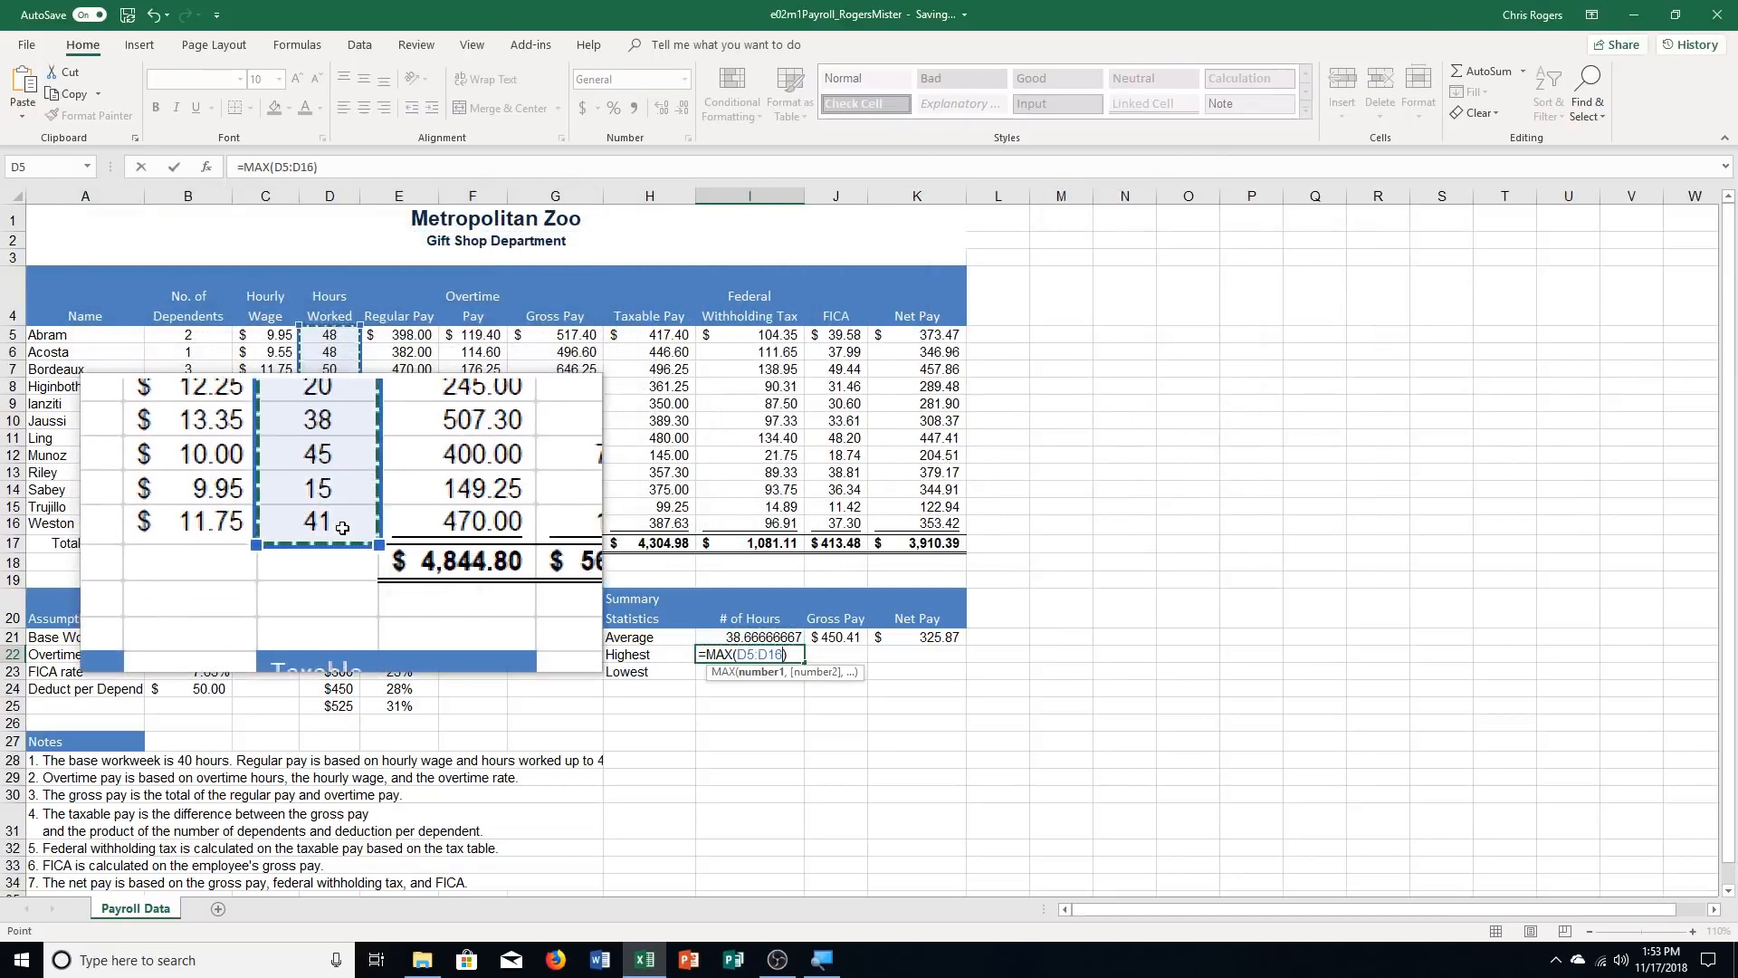
{"action": "key", "text": "Return"}
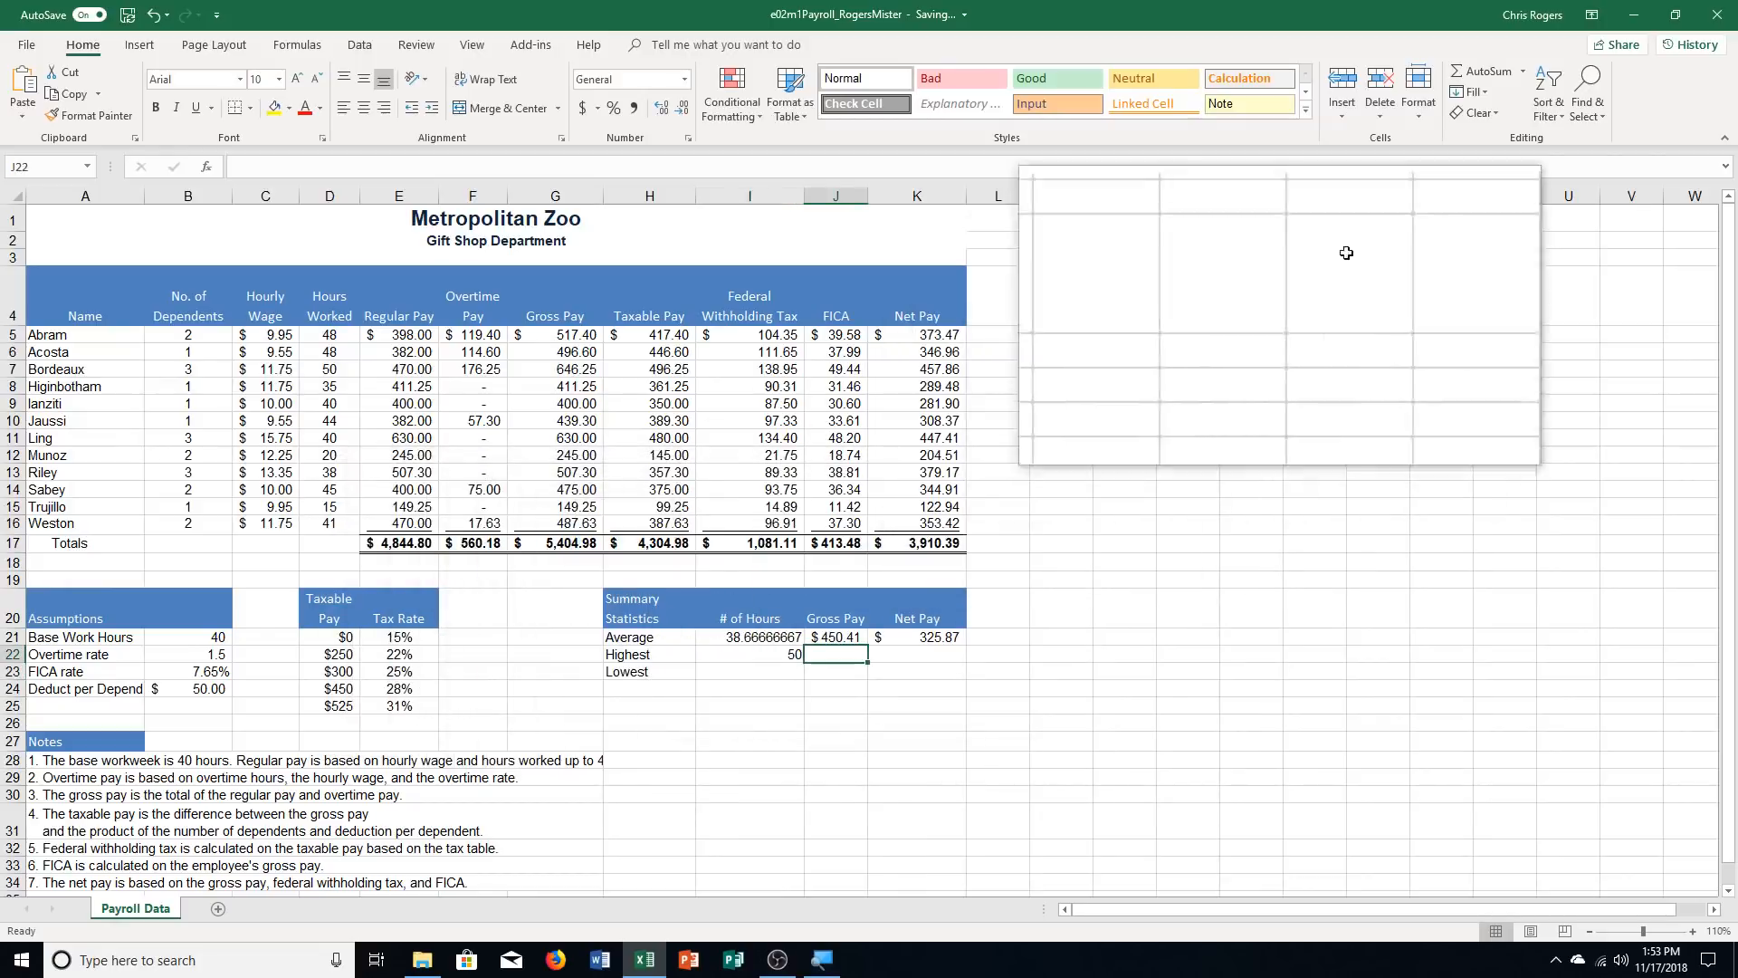
Find the highest gross pay in J22 with a MAX function over the Gross Pay range G5:G16
{"action": "left_click", "coordinate": [1526, 82]}
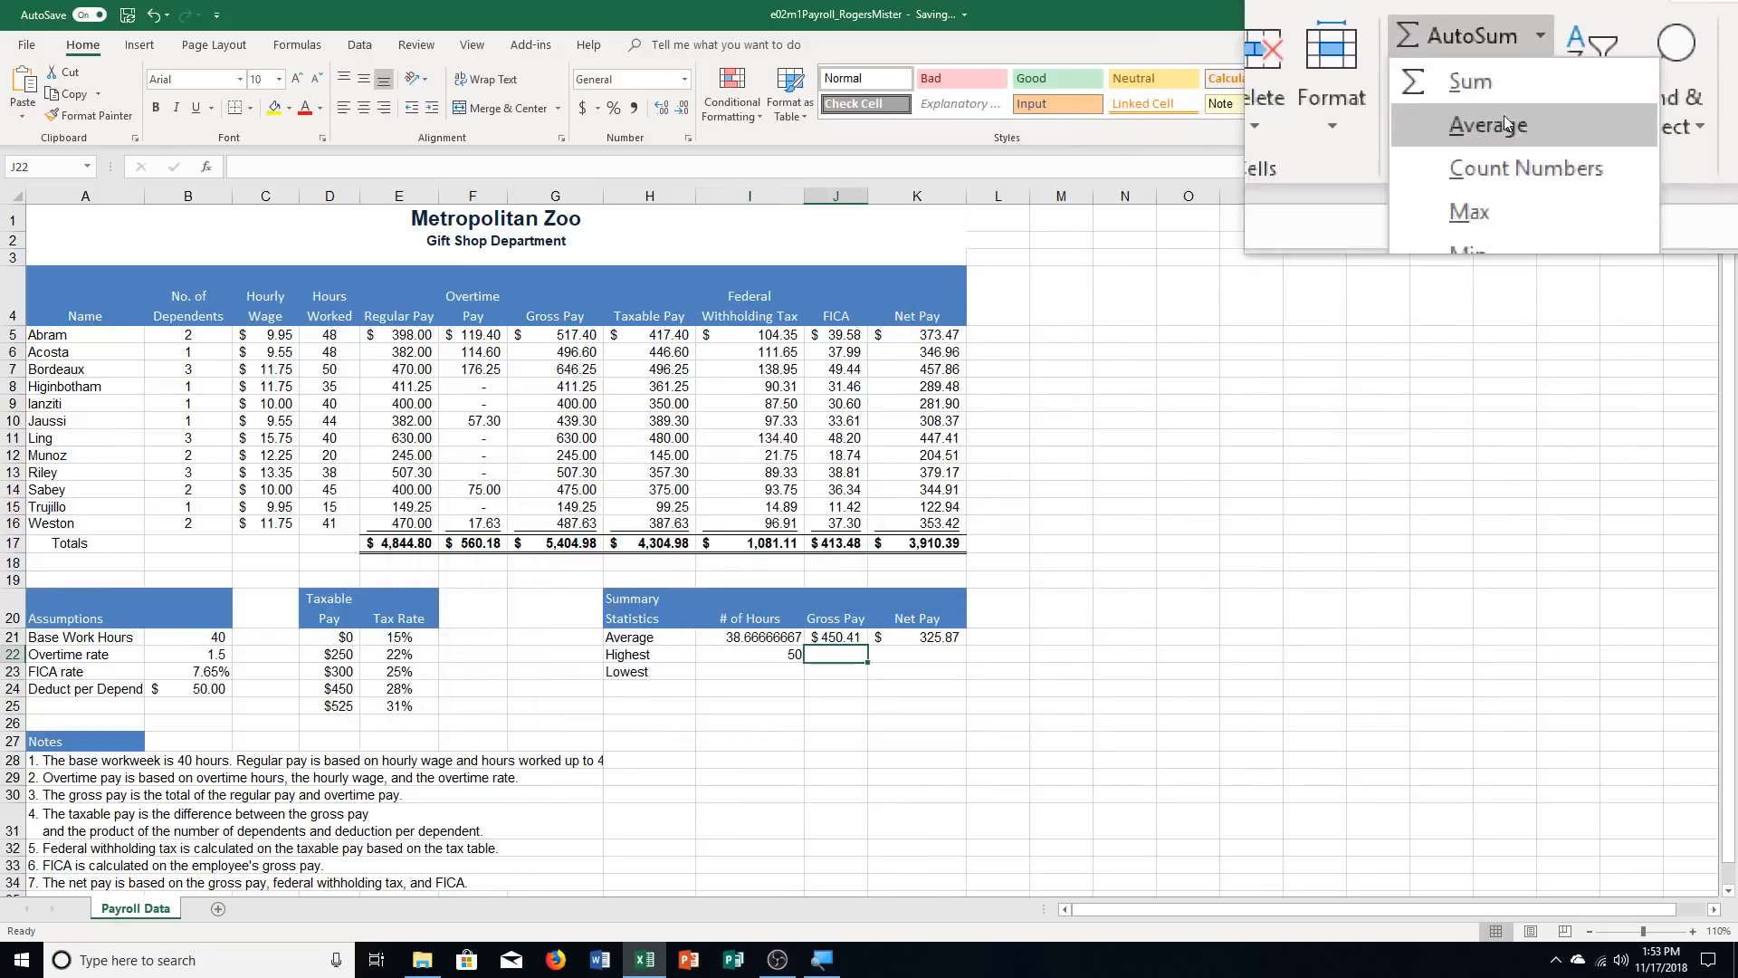
{"action": "left_click", "coordinate": [1458, 147]}
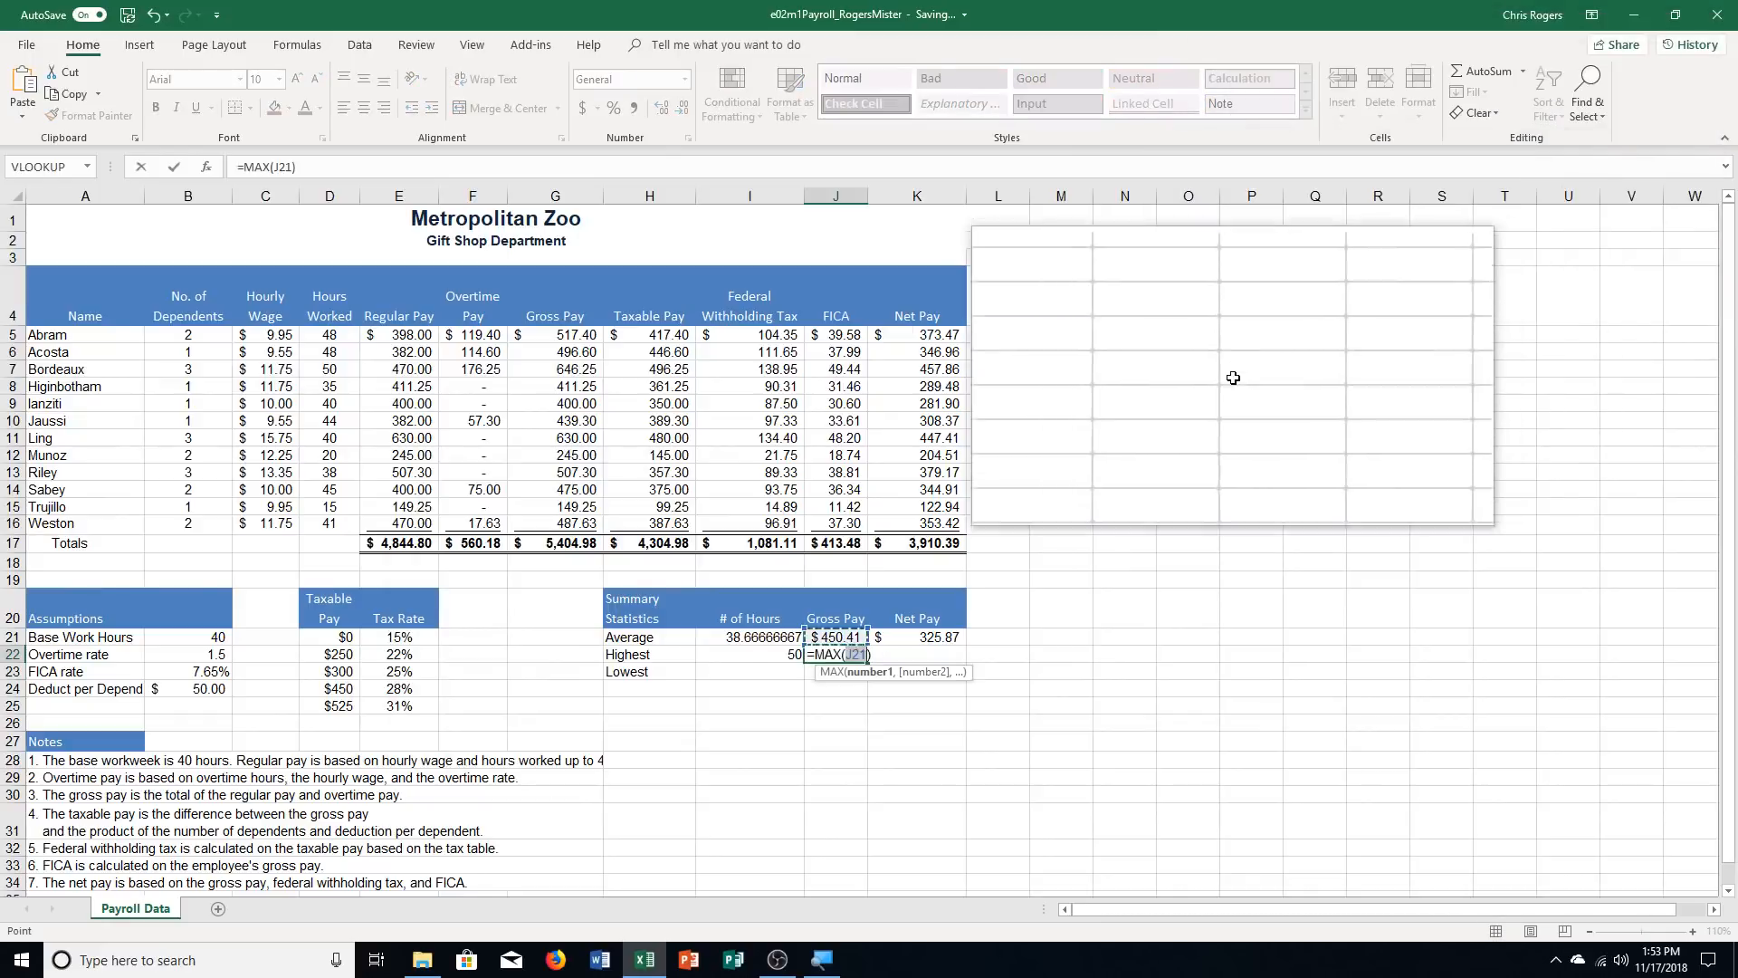
{"action": "left_click_drag", "start_coordinate": [576, 331], "coordinate": [584, 523]}
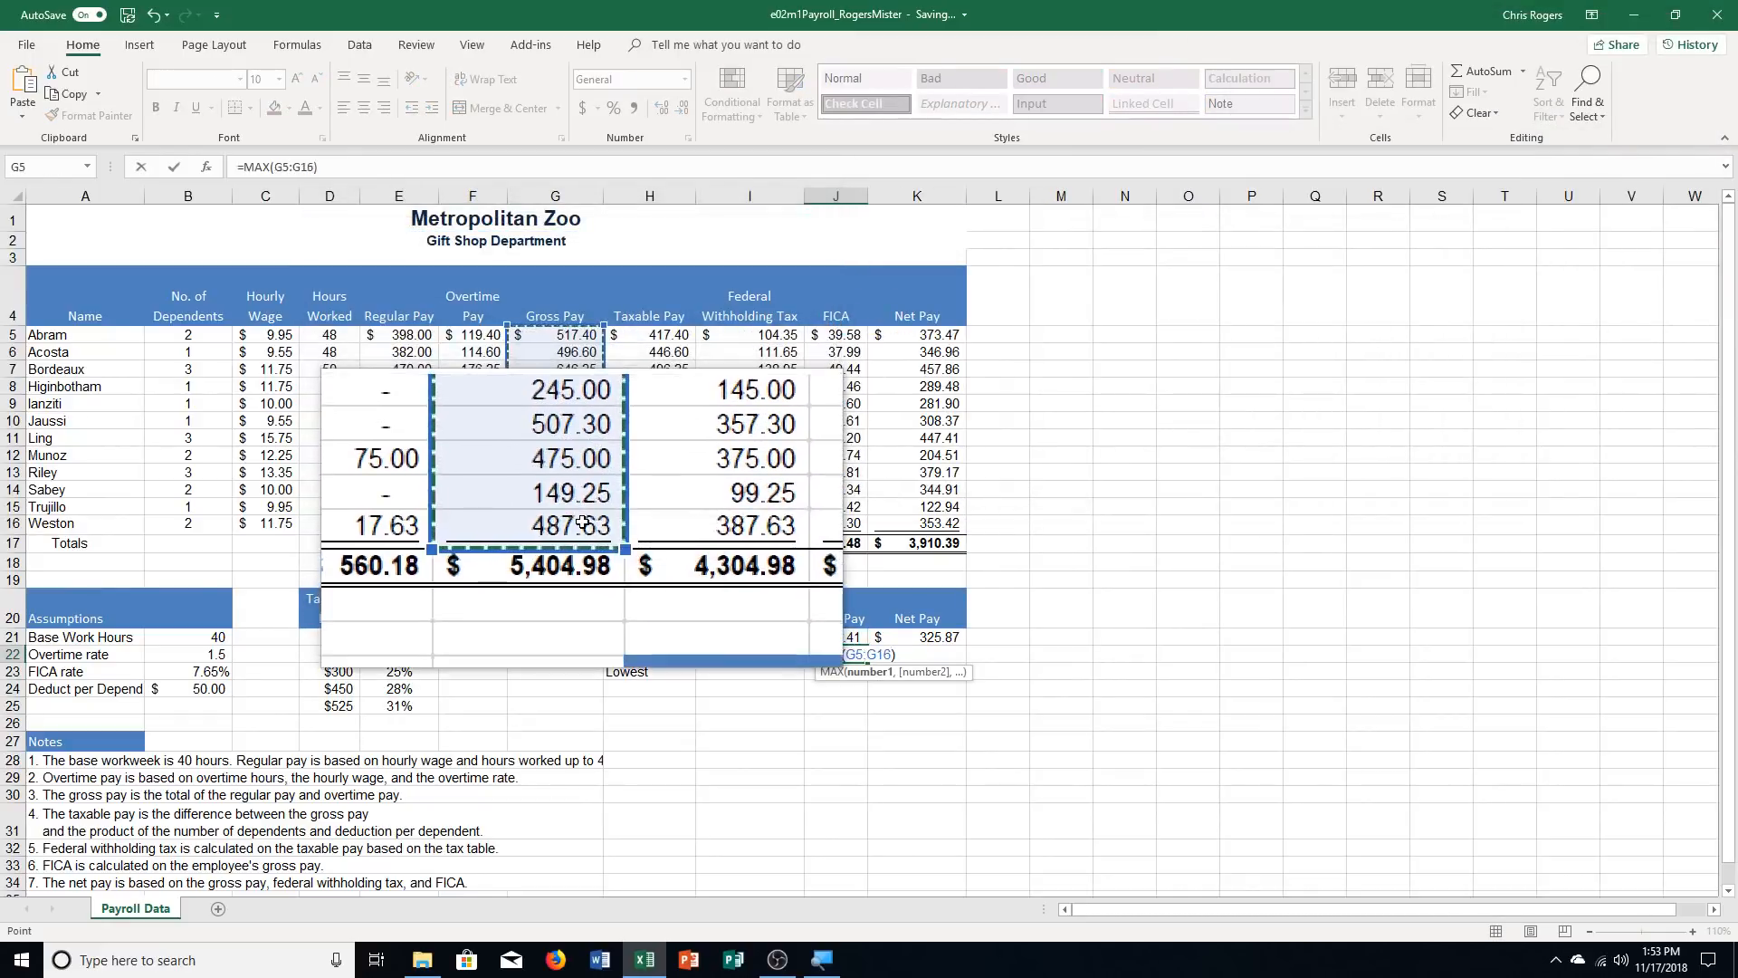
{"action": "key", "text": "Return"}
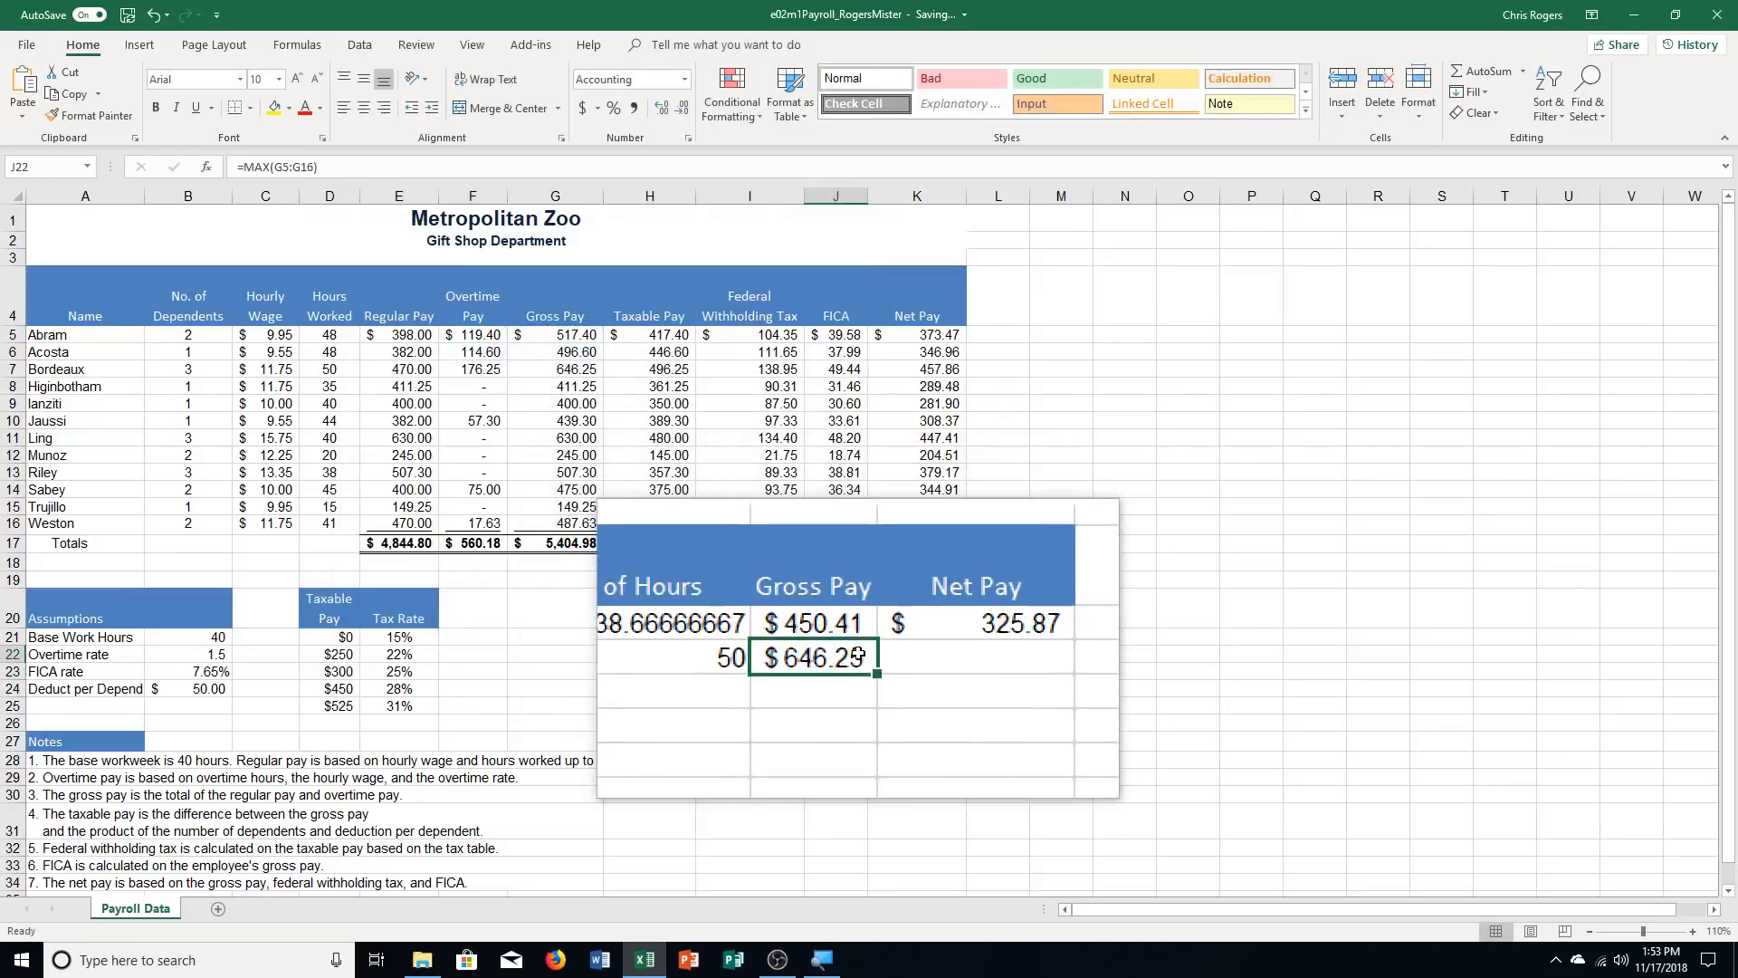
Find the highest net pay in K22 with a MAX function over the Net Pay range K5:K16
{"action": "left_click", "coordinate": [916, 653]}
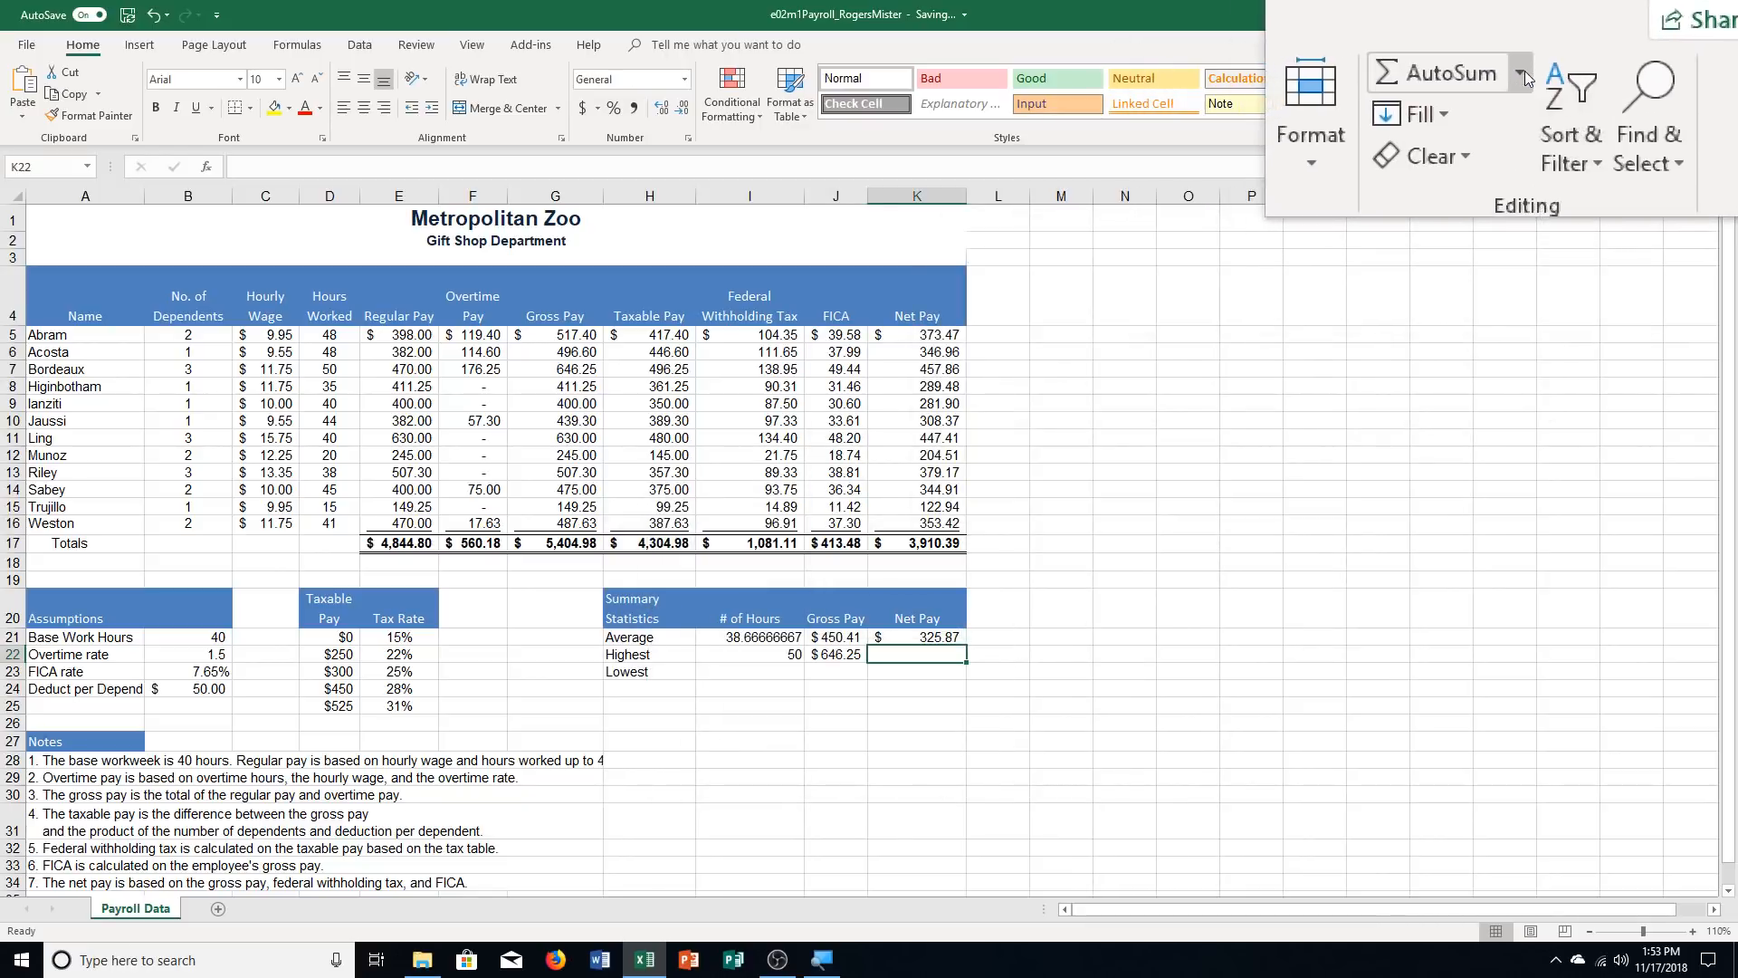
{"action": "left_click", "coordinate": [1522, 71]}
{"action": "left_click", "coordinate": [1506, 161]}
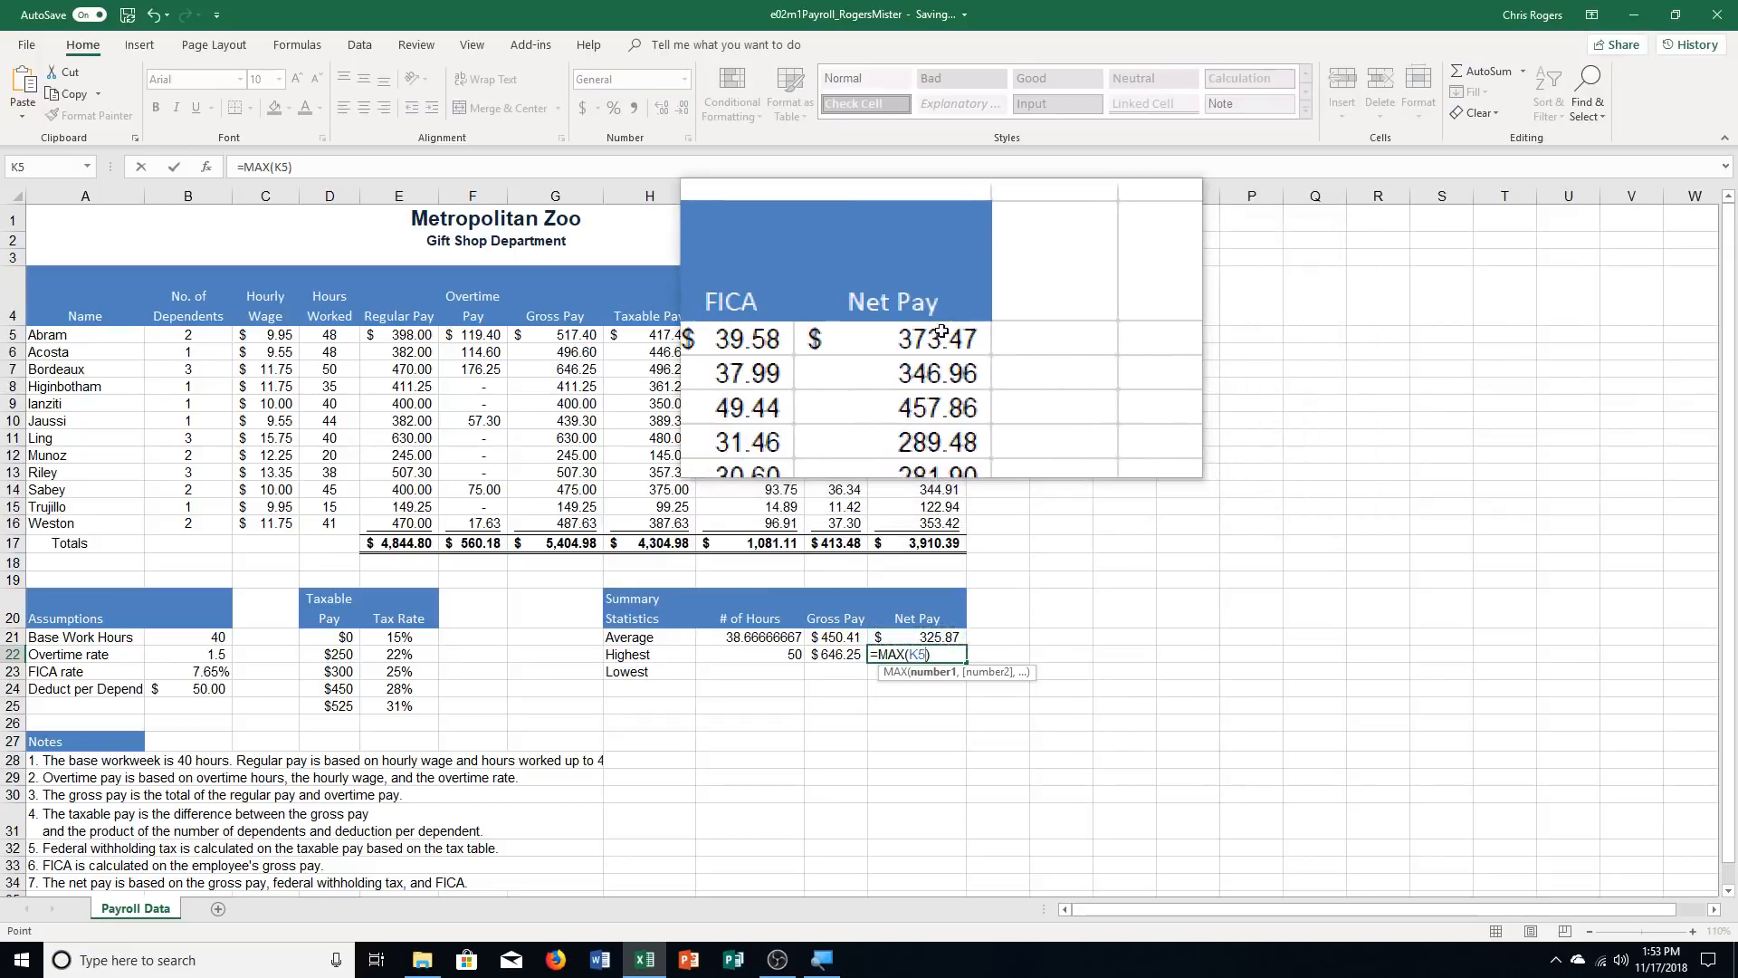
{"action": "left_click_drag", "start_coordinate": [916, 334], "coordinate": [917, 523]}
{"action": "key", "text": "Return"}
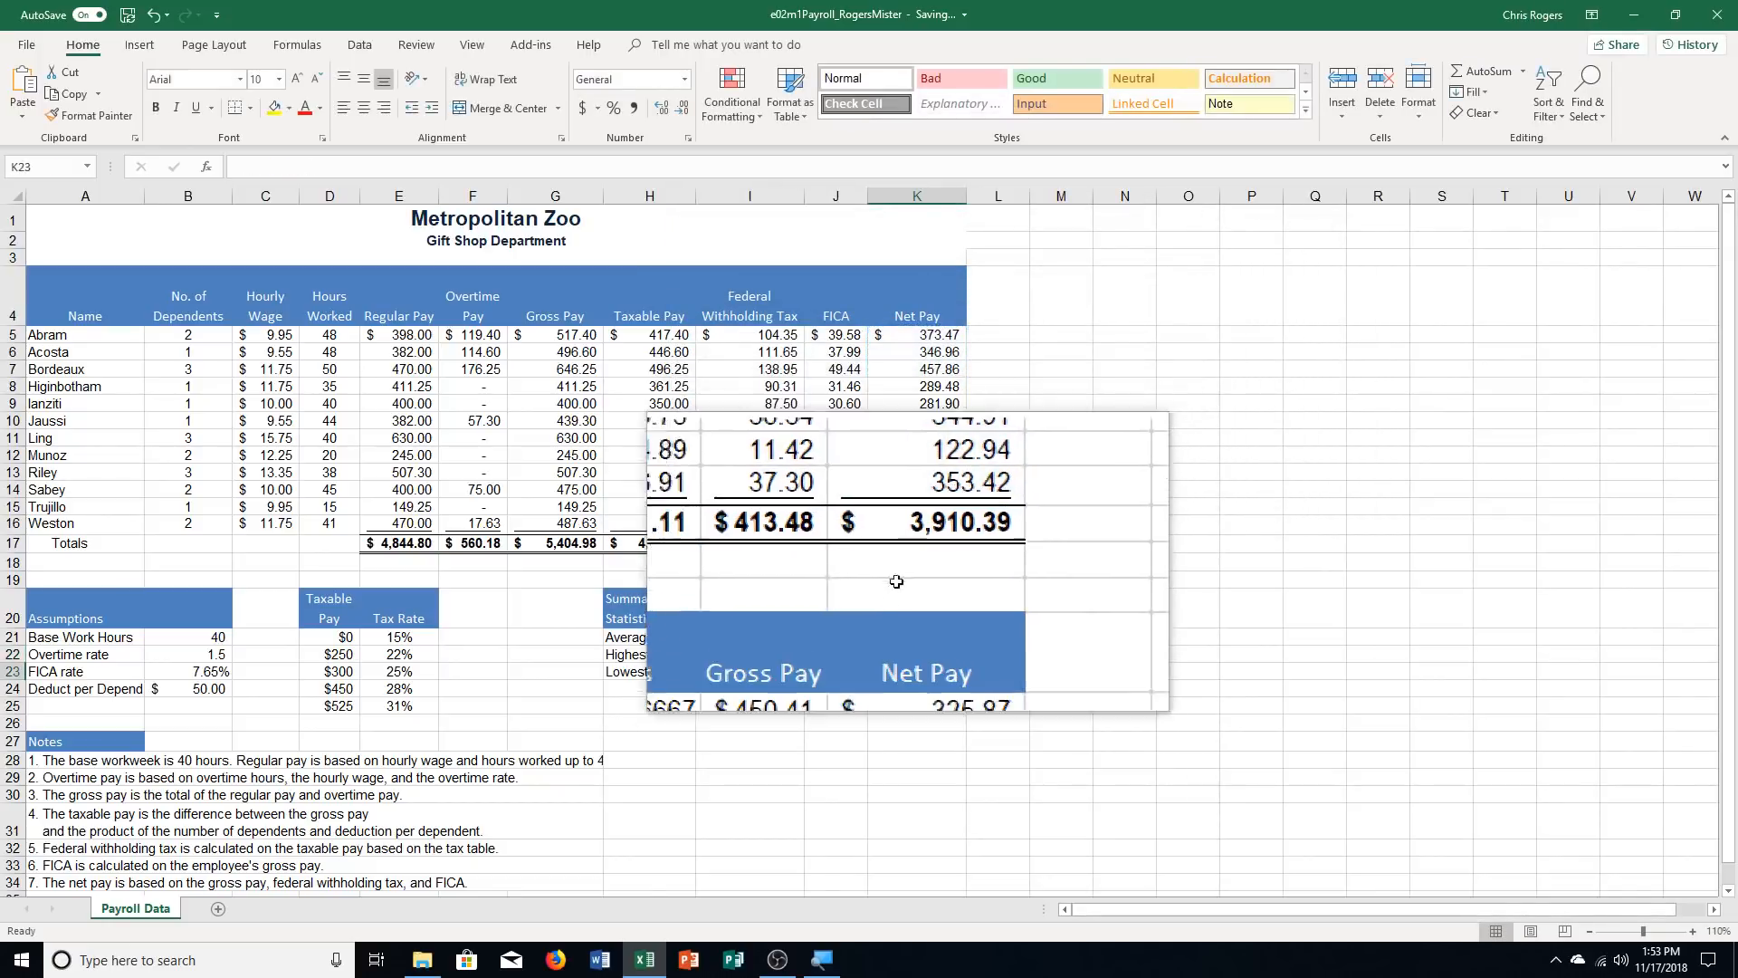
Find the lowest number of hours in I23 with a MIN function over the Hours Worked range D5:D16
{"action": "left_click", "coordinate": [771, 671]}
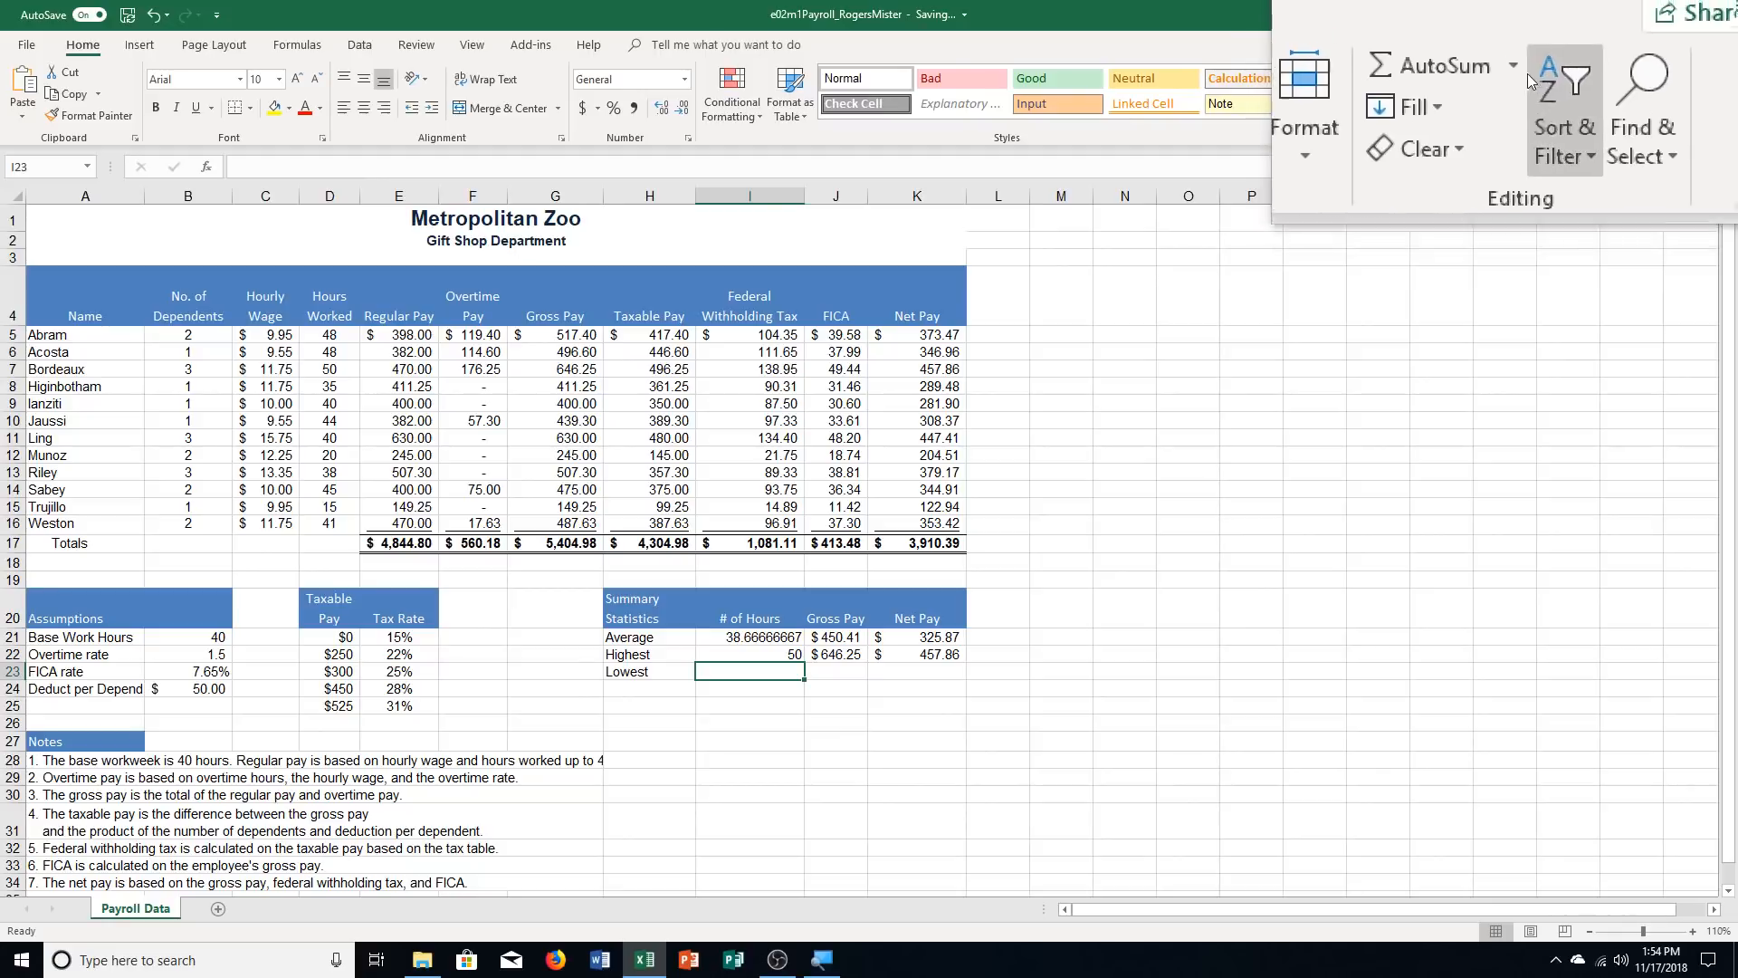
{"action": "left_click", "coordinate": [1522, 70]}
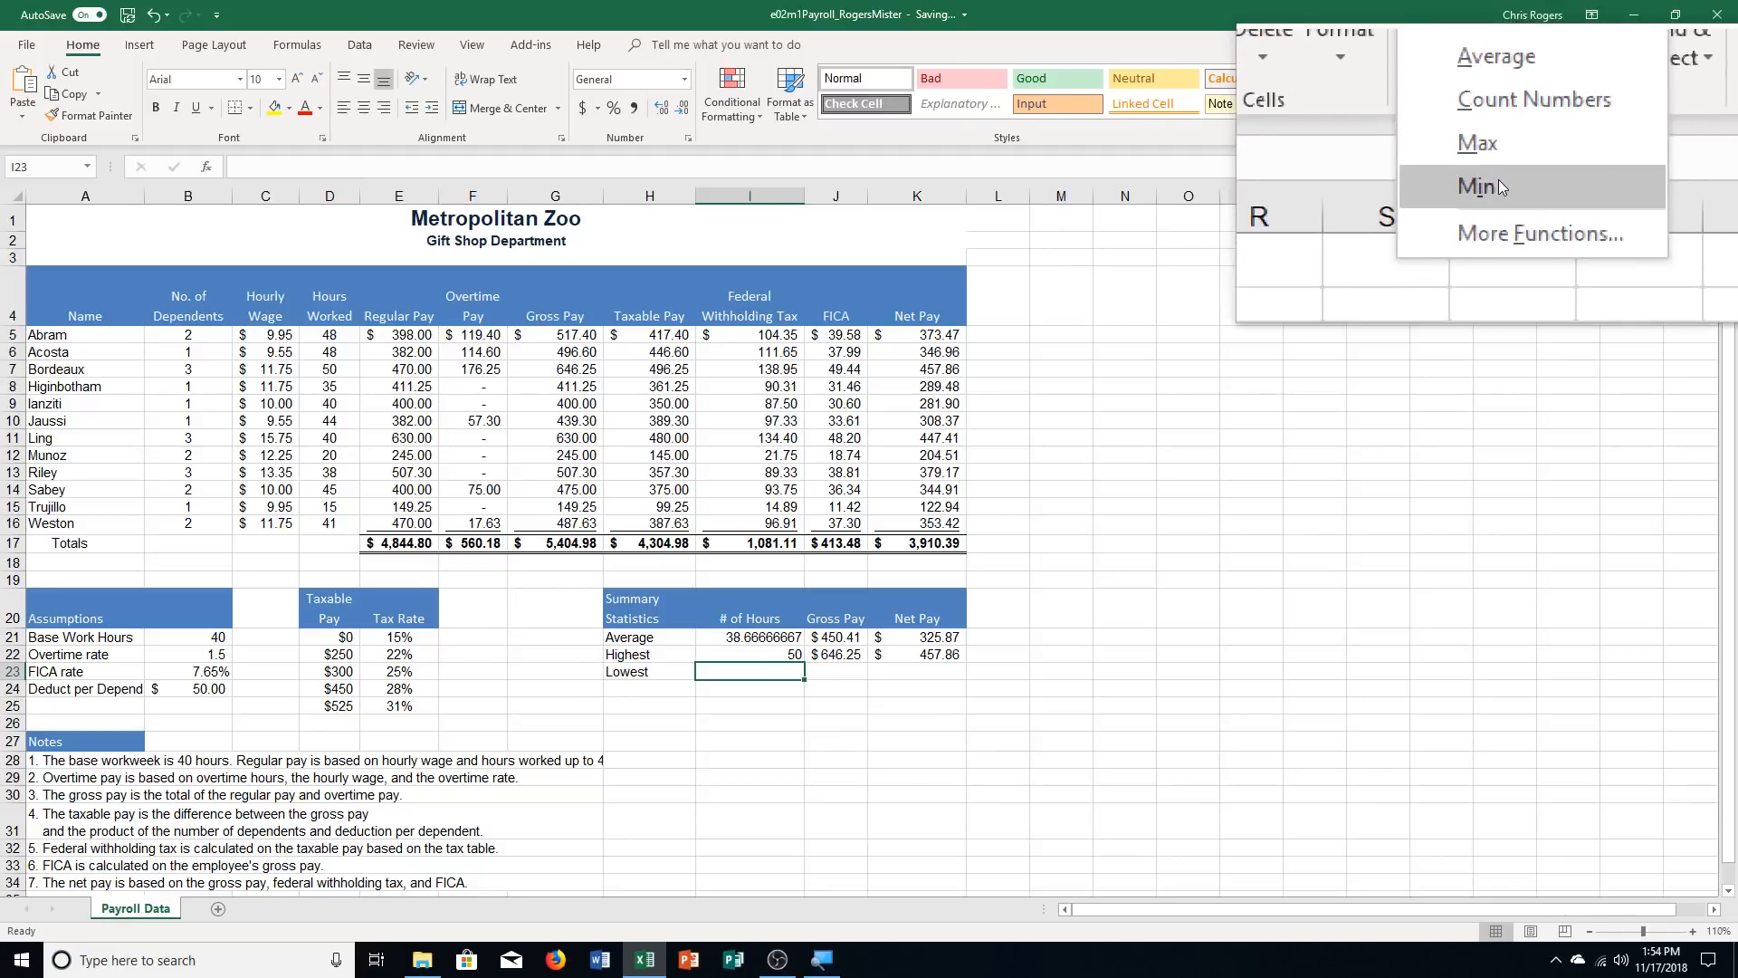
{"action": "left_click", "coordinate": [1497, 186]}
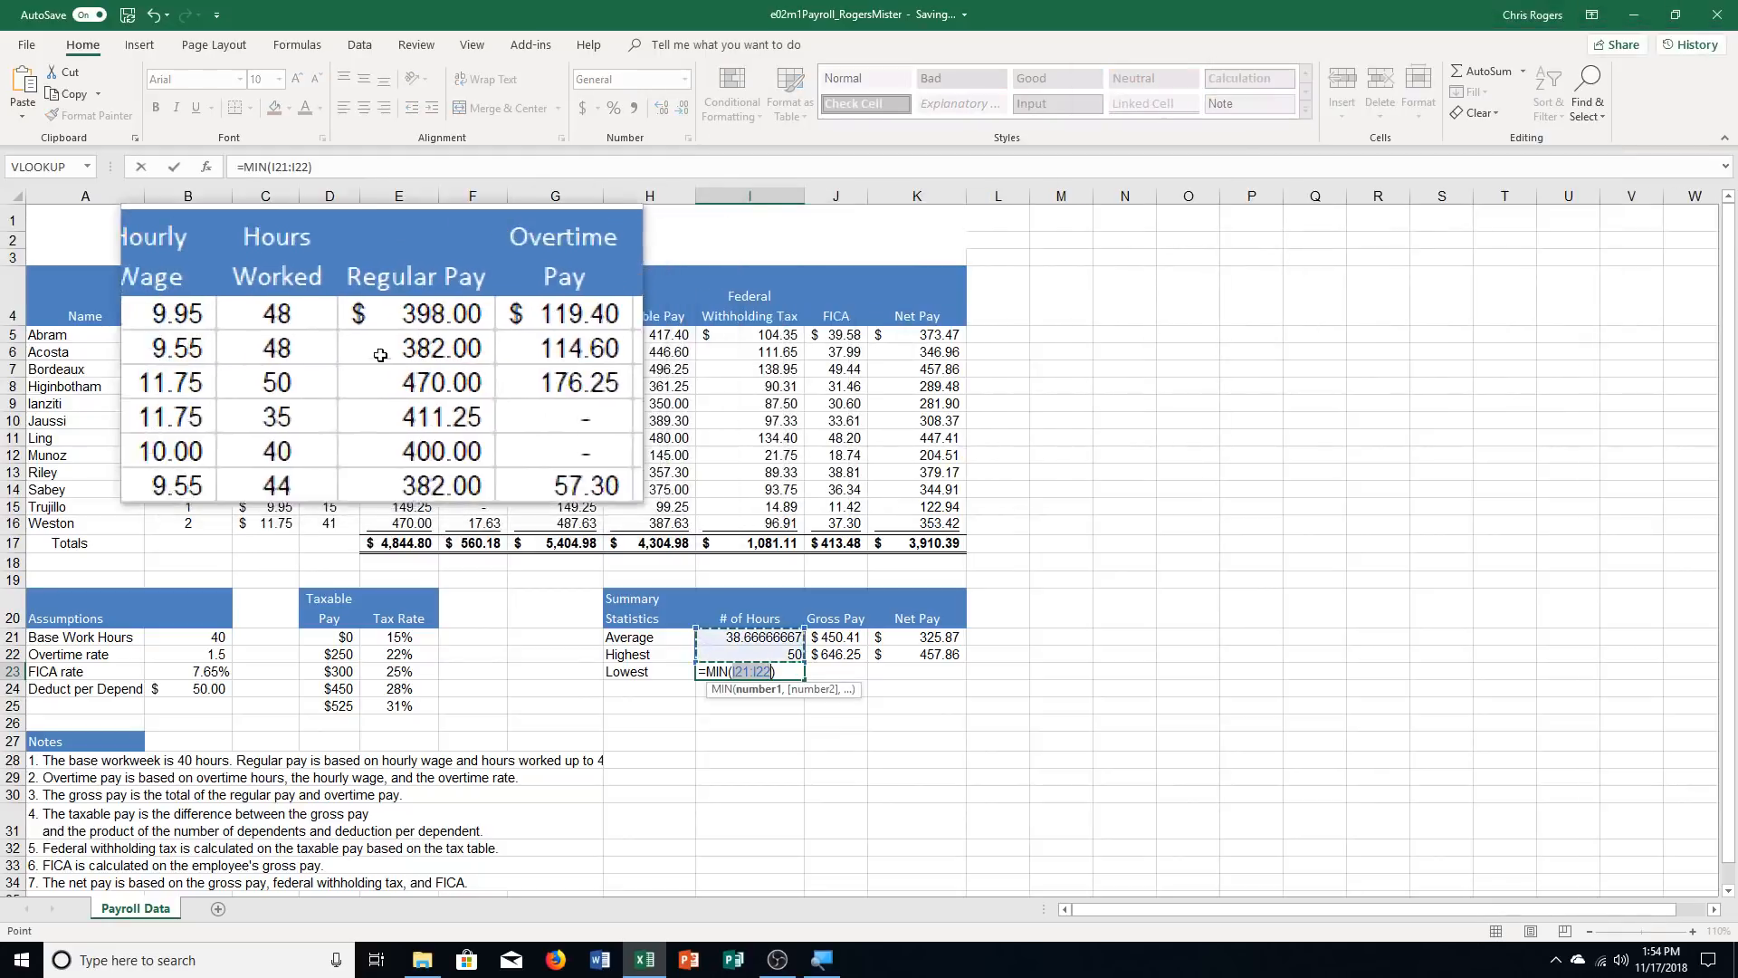
{"action": "left_click_drag", "start_coordinate": [341, 334], "coordinate": [330, 526]}
{"action": "key", "text": "Return"}
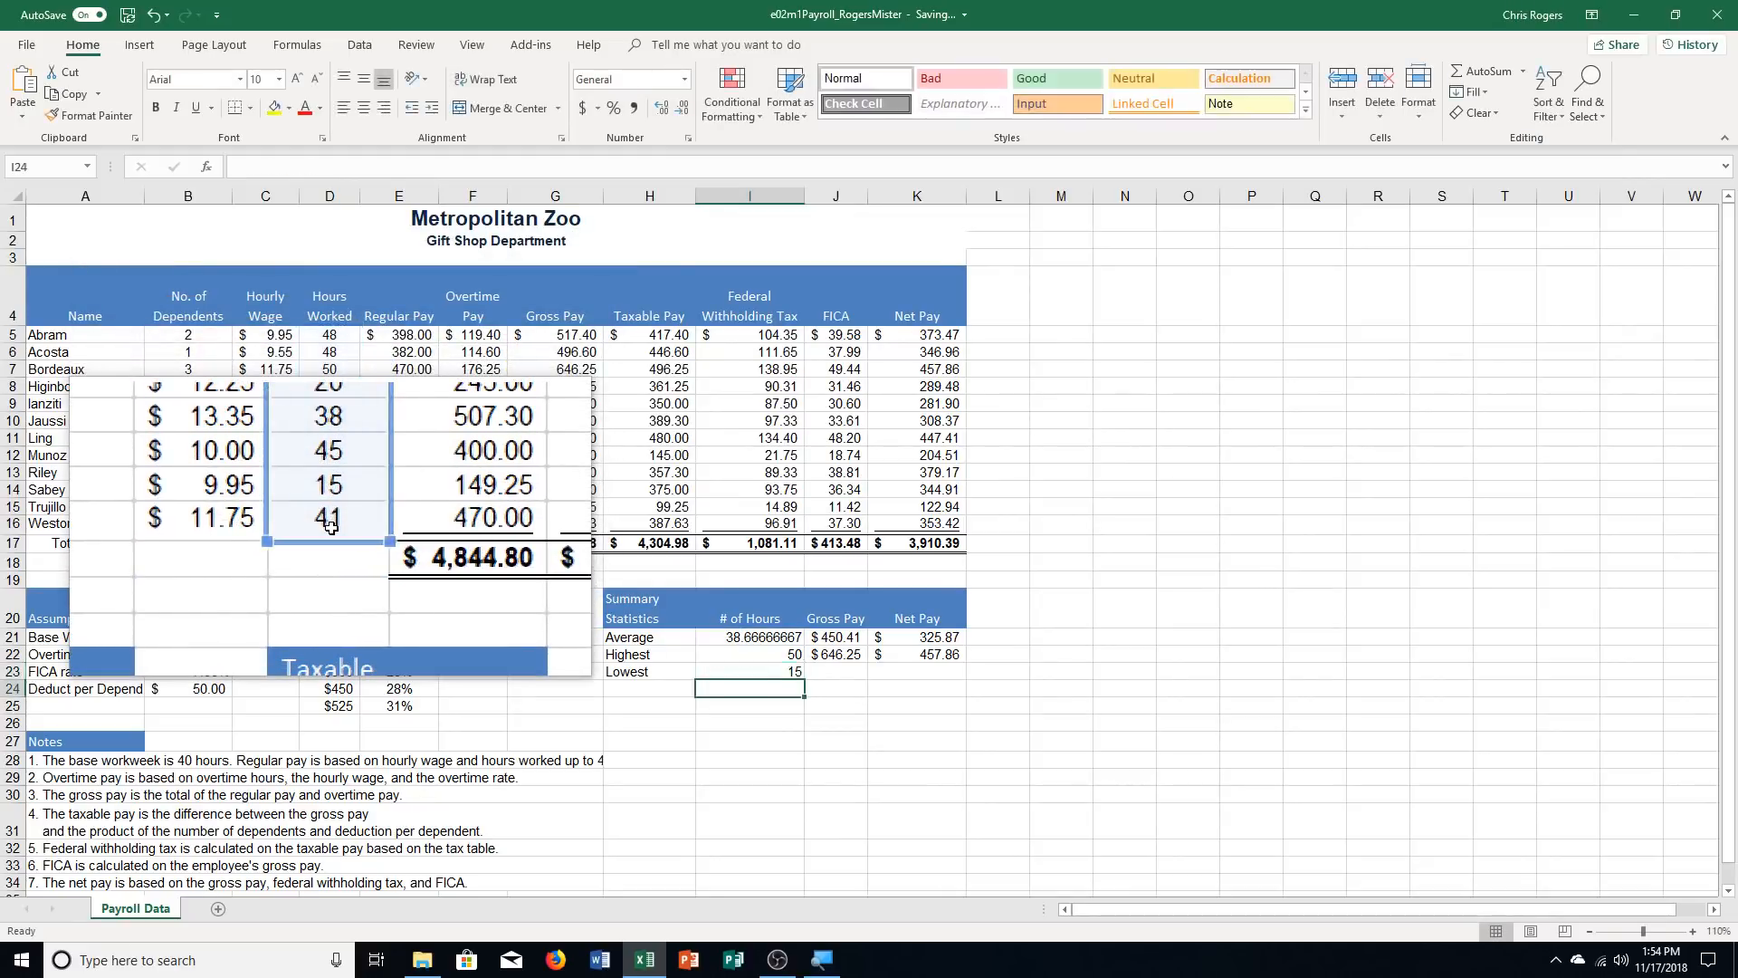
Find the lowest gross pay in J23 with a MIN function over the Gross Pay range G5:G16
{"action": "left_click", "coordinate": [850, 667]}
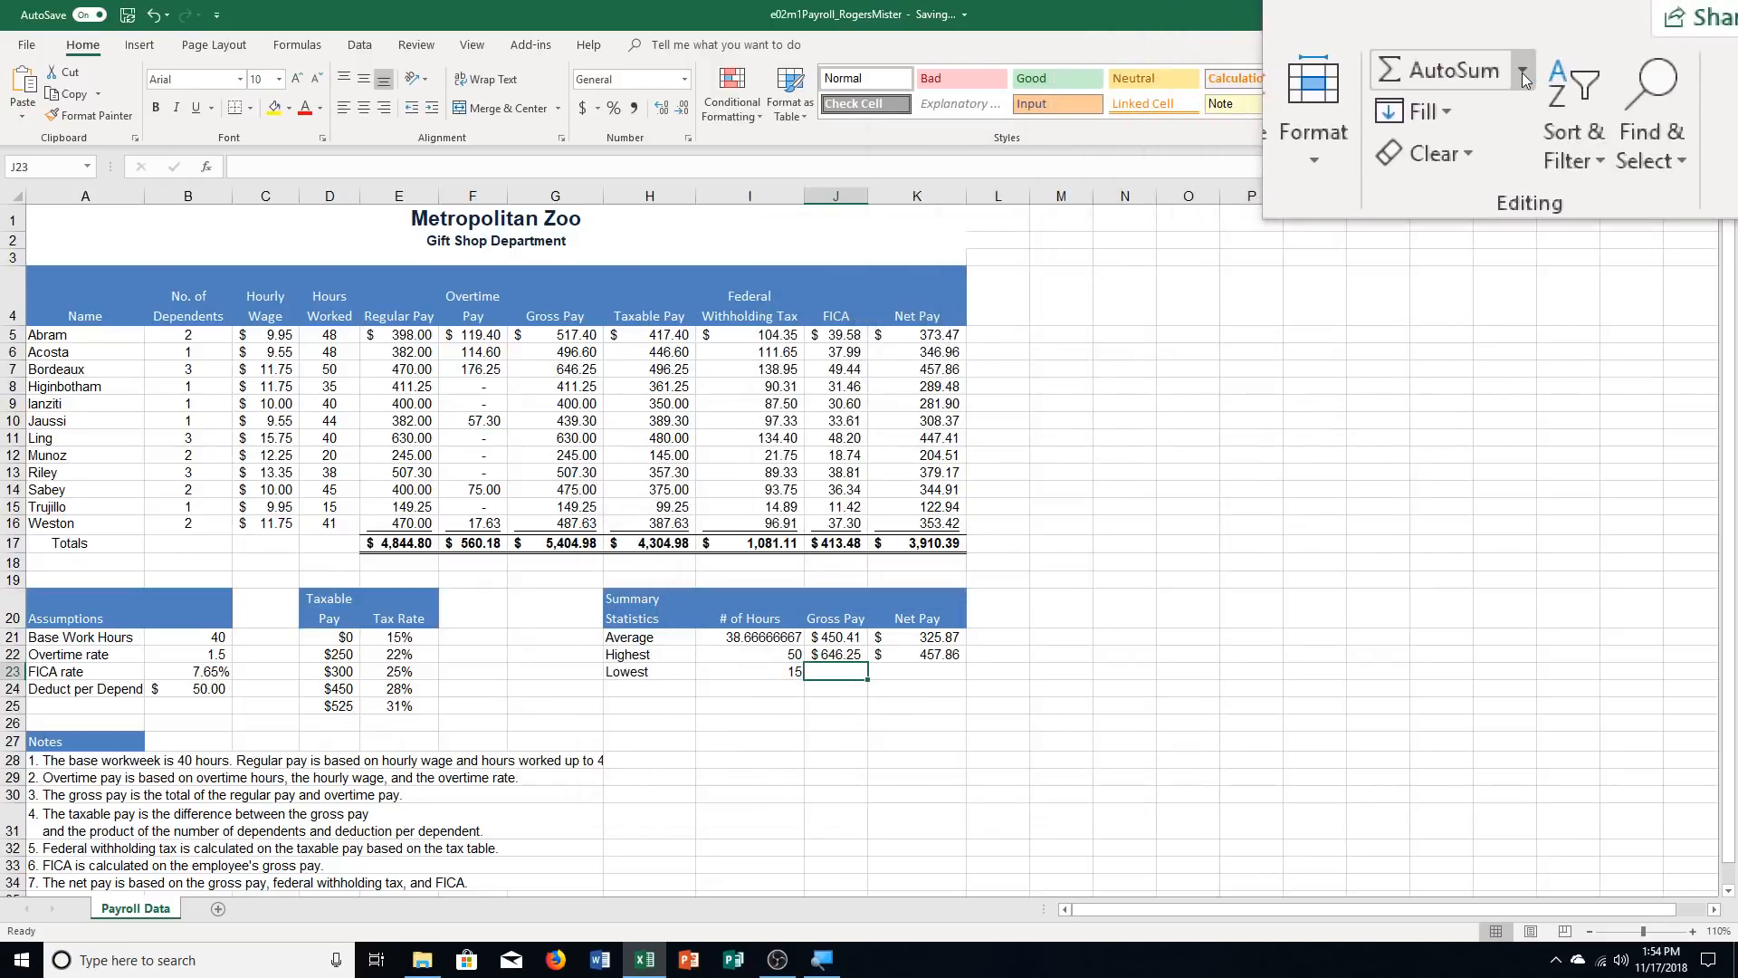
{"action": "left_click", "coordinate": [1523, 73]}
{"action": "left_click", "coordinate": [1512, 176]}
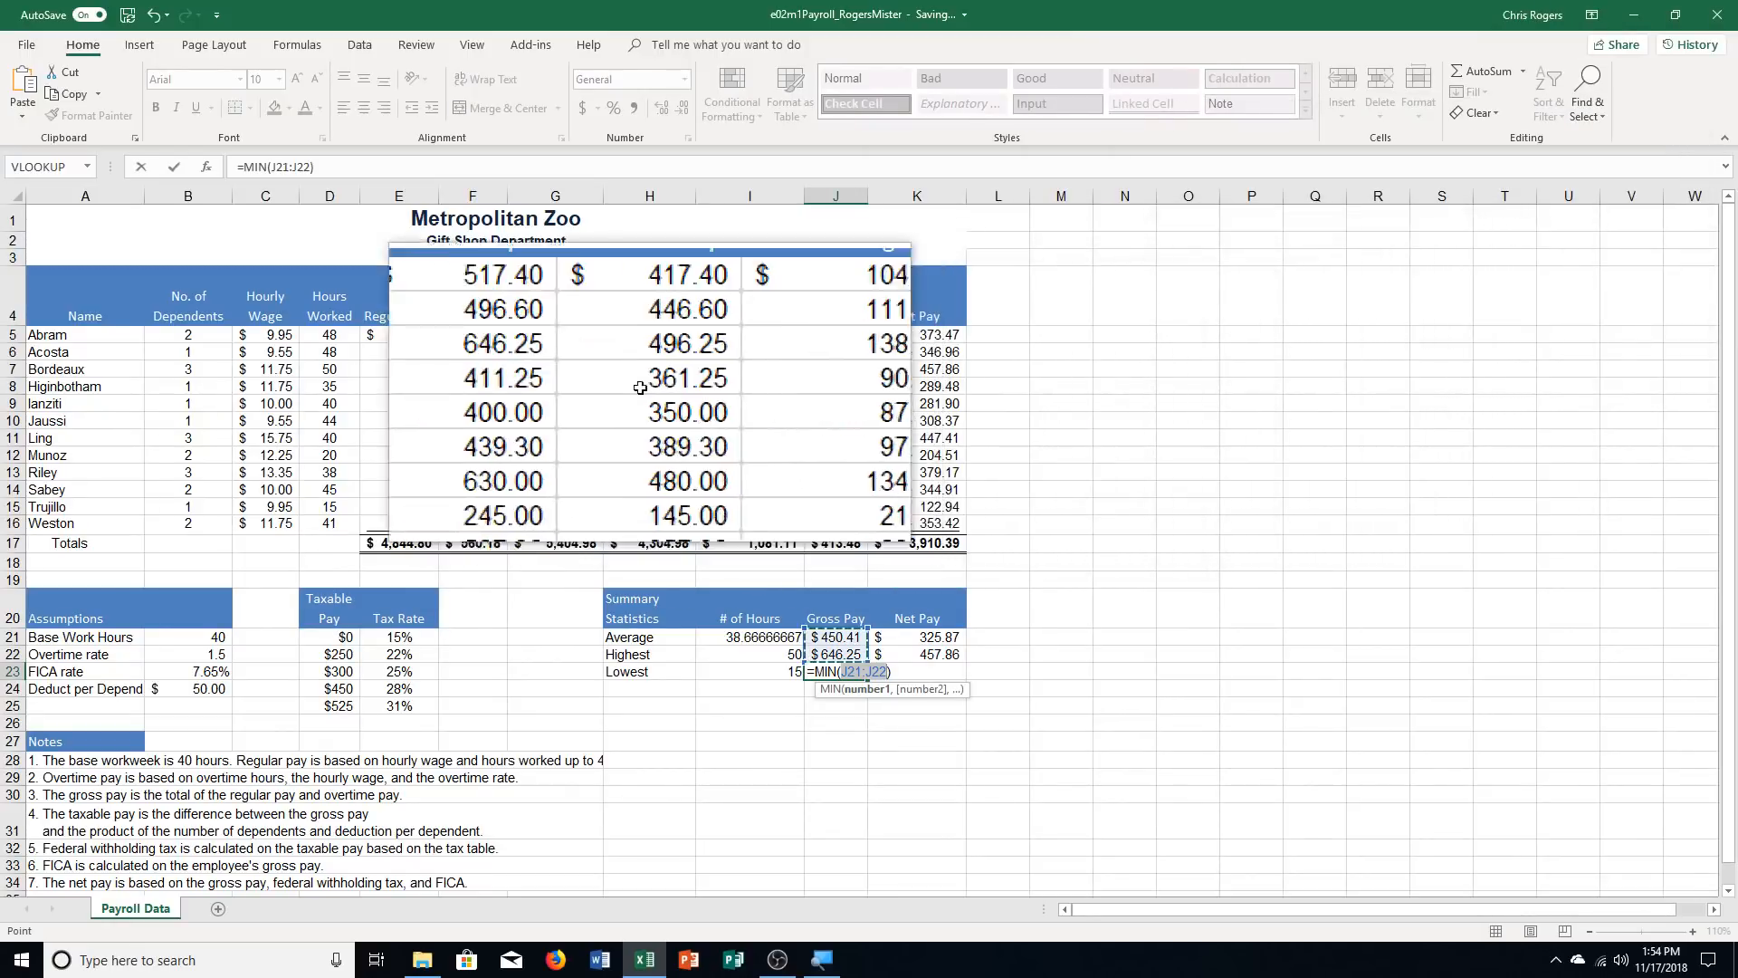
{"action": "left_click_drag", "start_coordinate": [582, 333], "coordinate": [567, 523]}
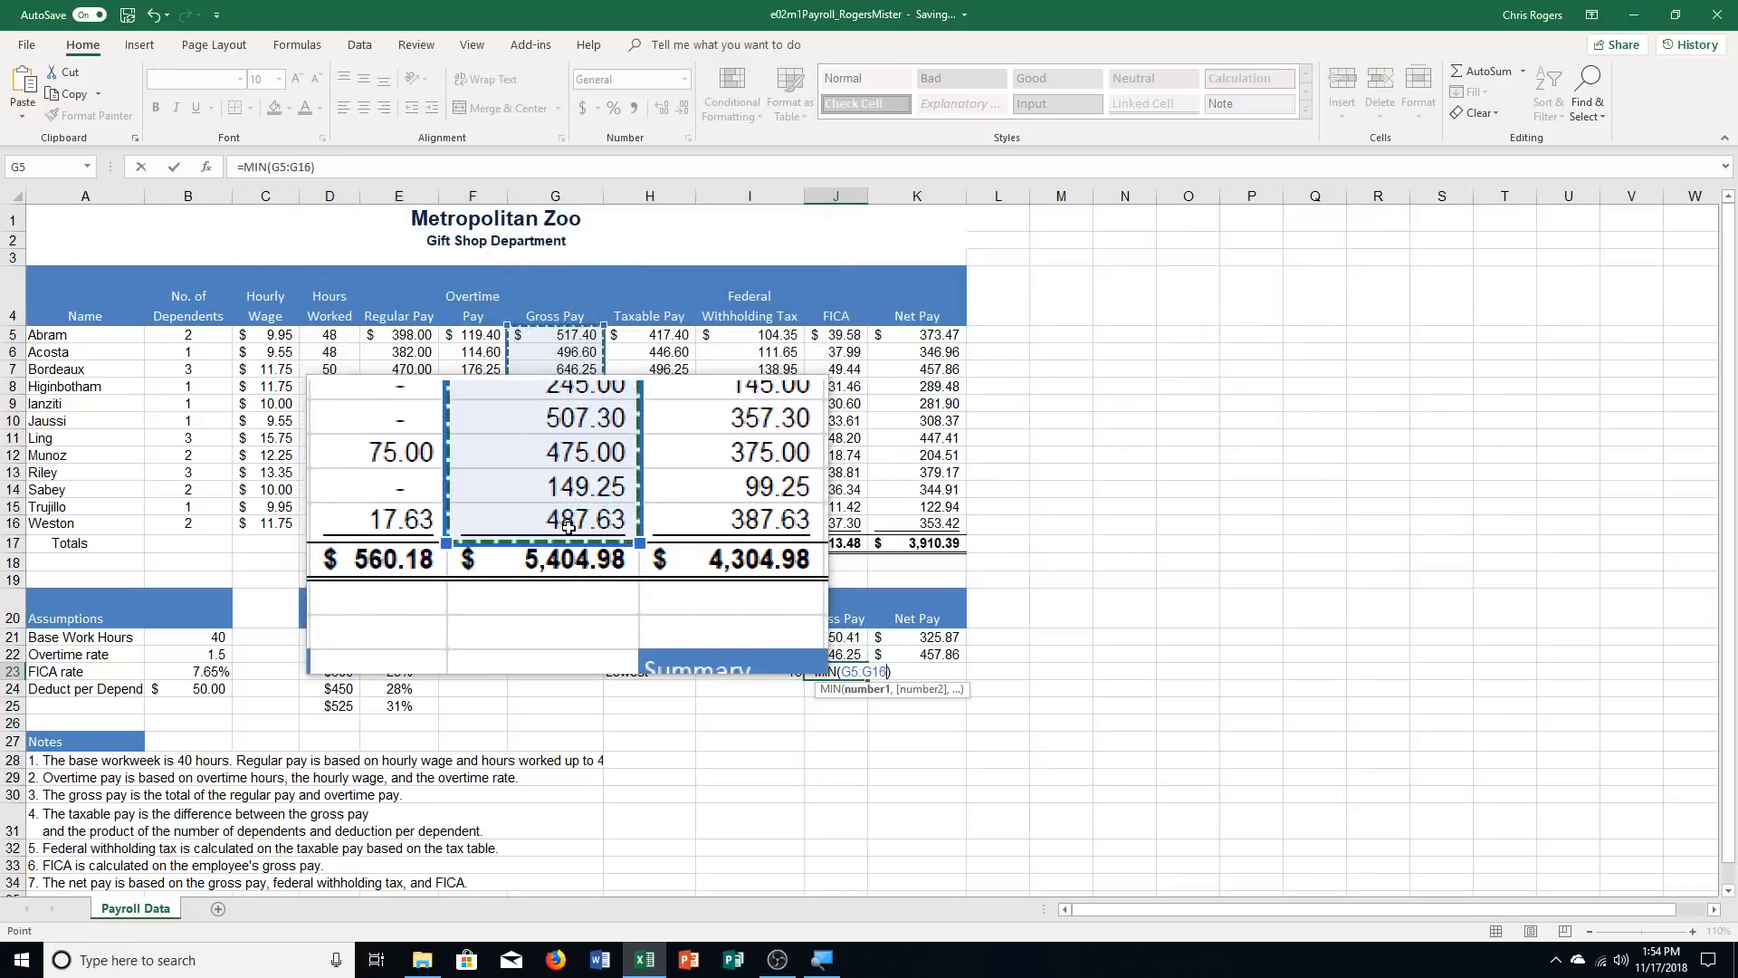
{"action": "key", "text": "Return"}
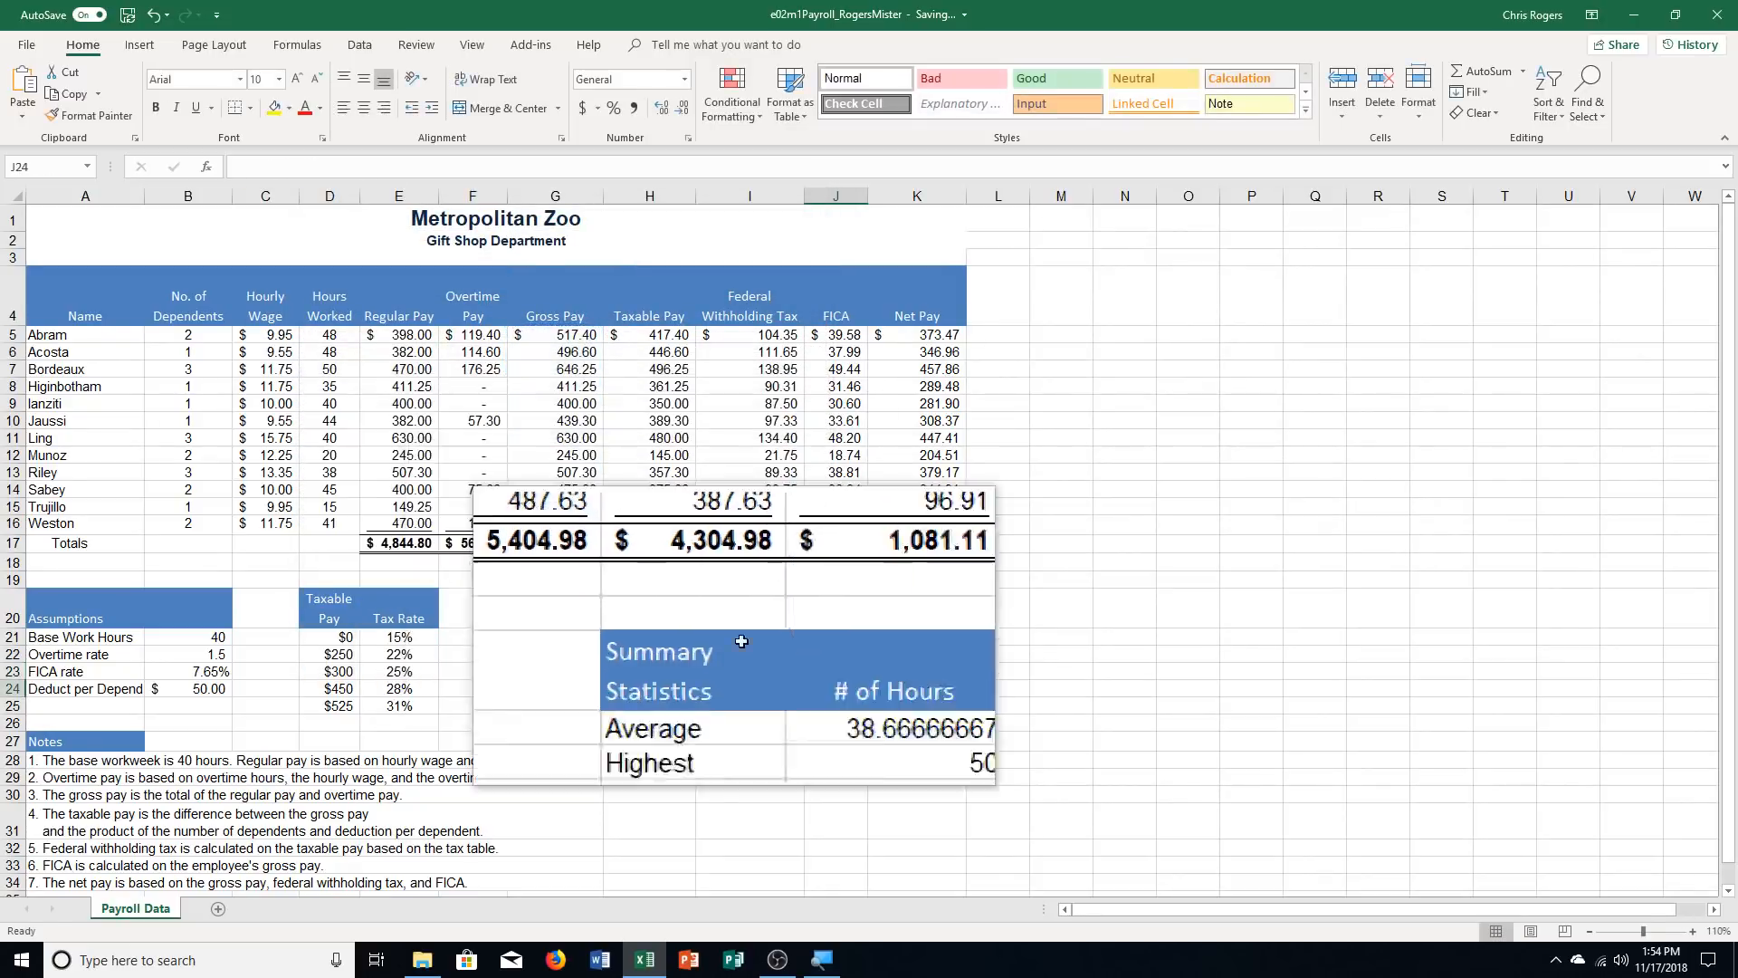
Find the lowest net pay in K23 with a MIN function over the Net Pay range K5:K16
{"action": "left_click", "coordinate": [917, 670]}
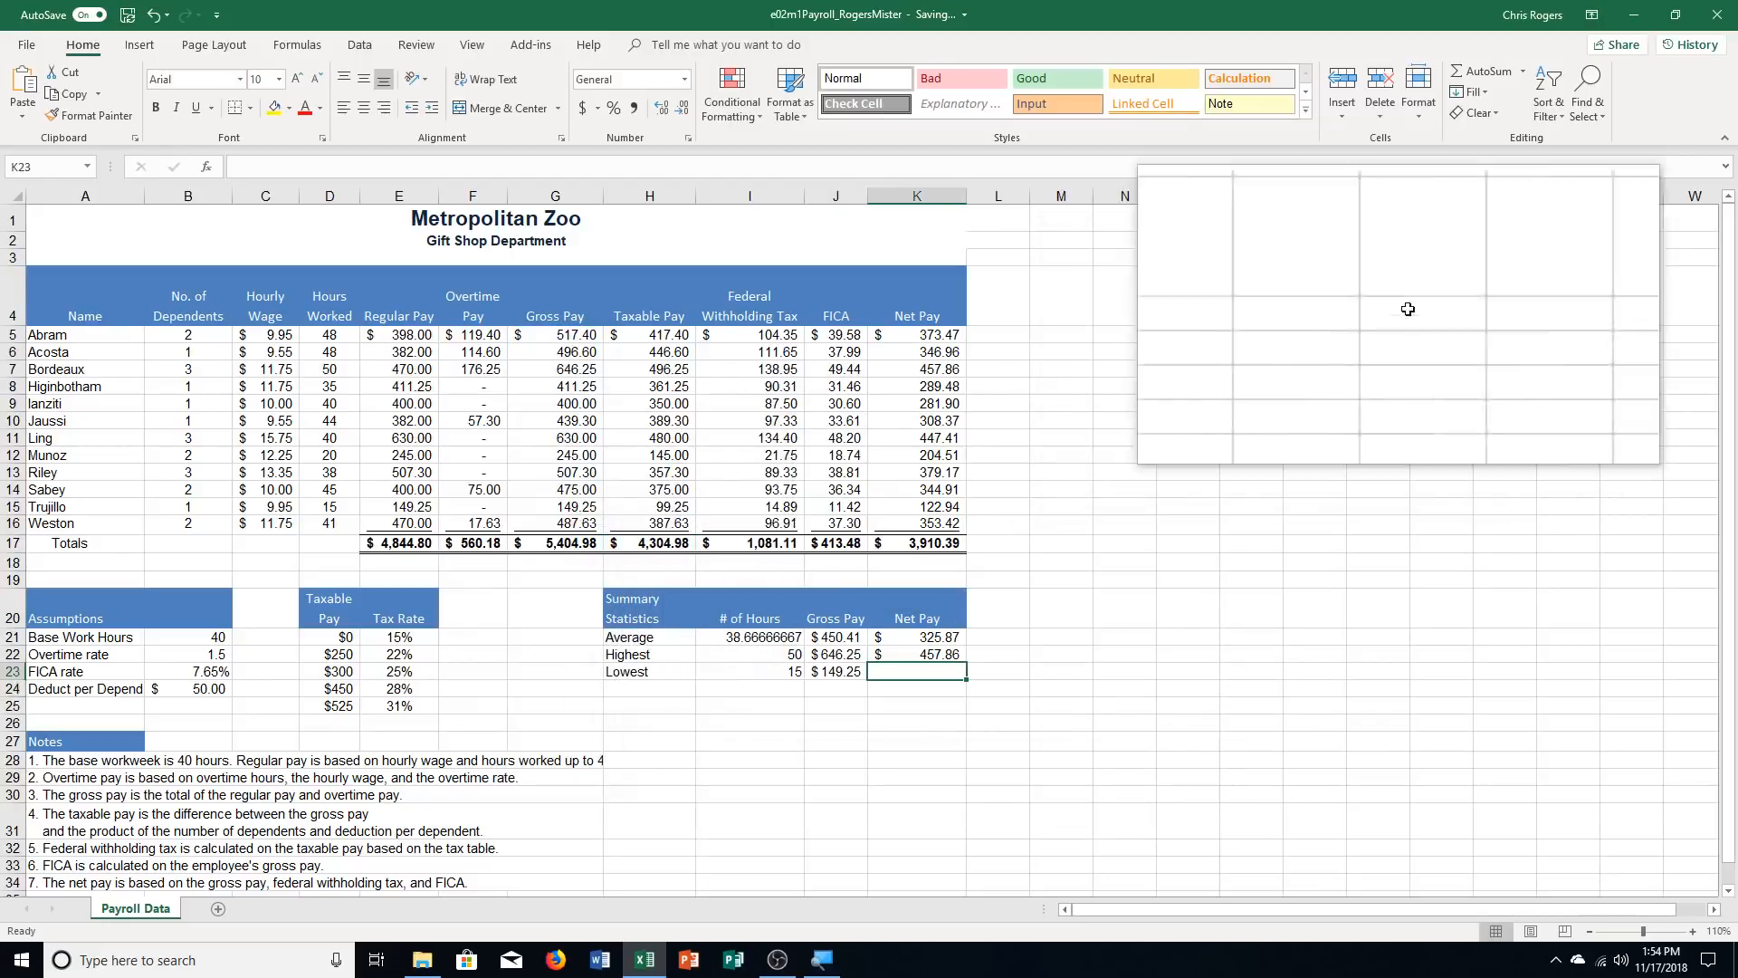
{"action": "left_click", "coordinate": [1526, 71]}
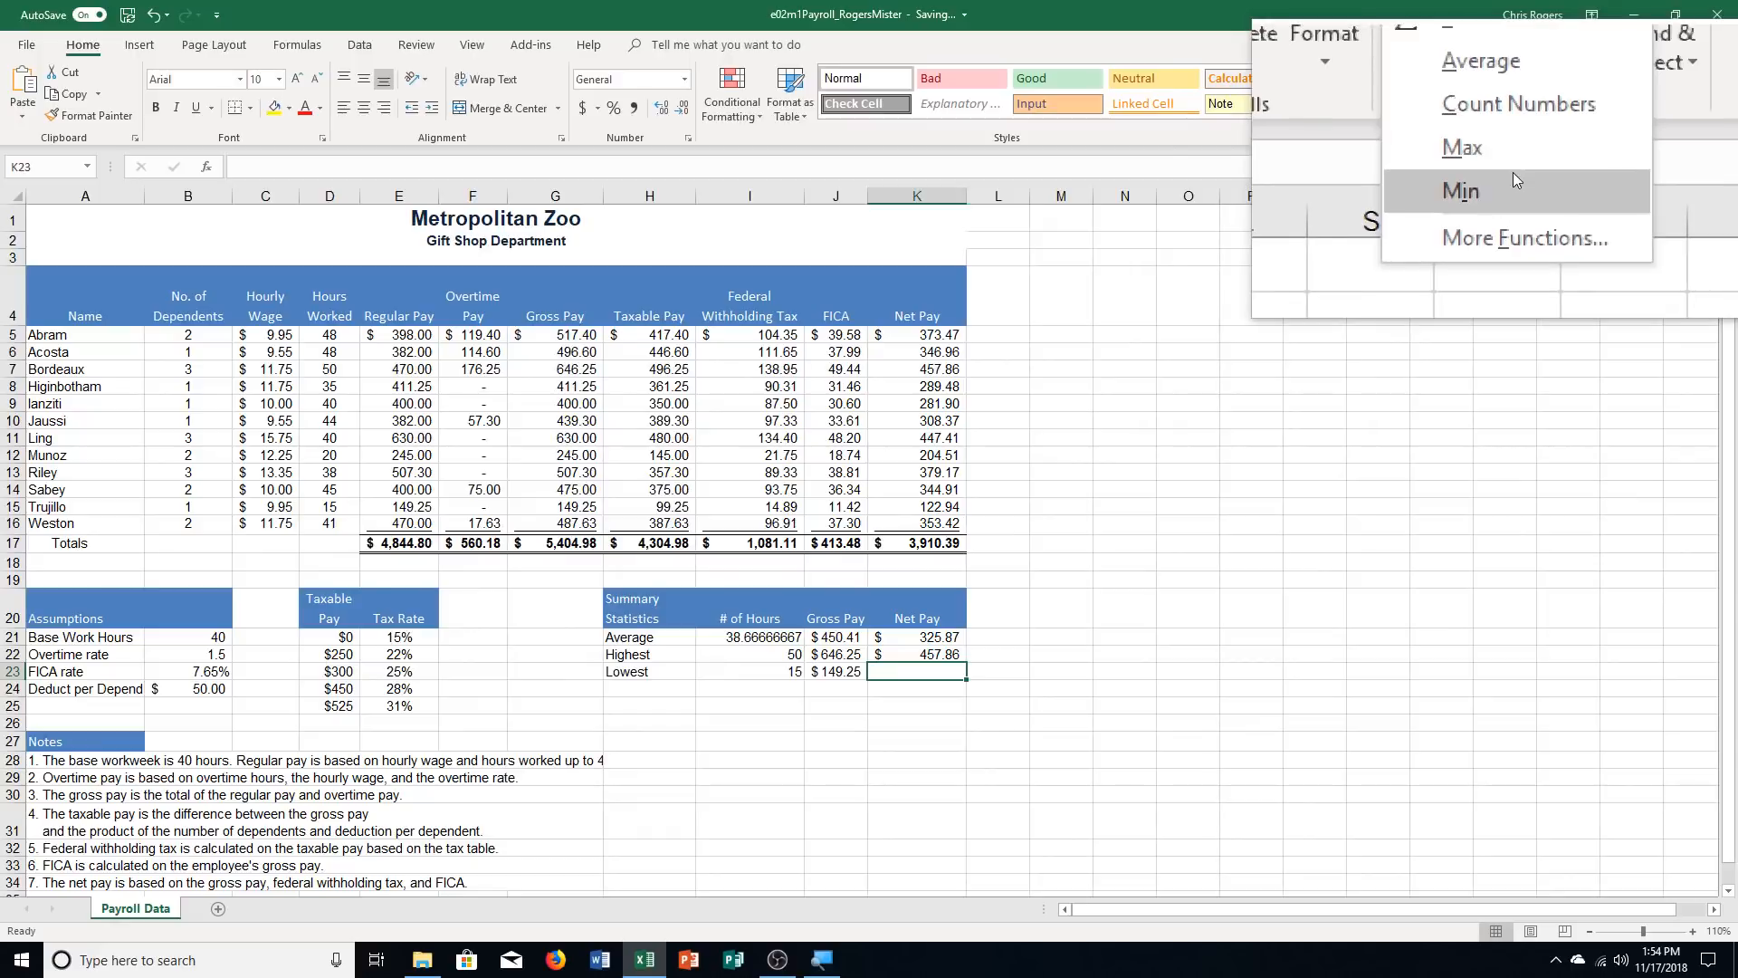
{"action": "left_click", "coordinate": [1513, 174]}
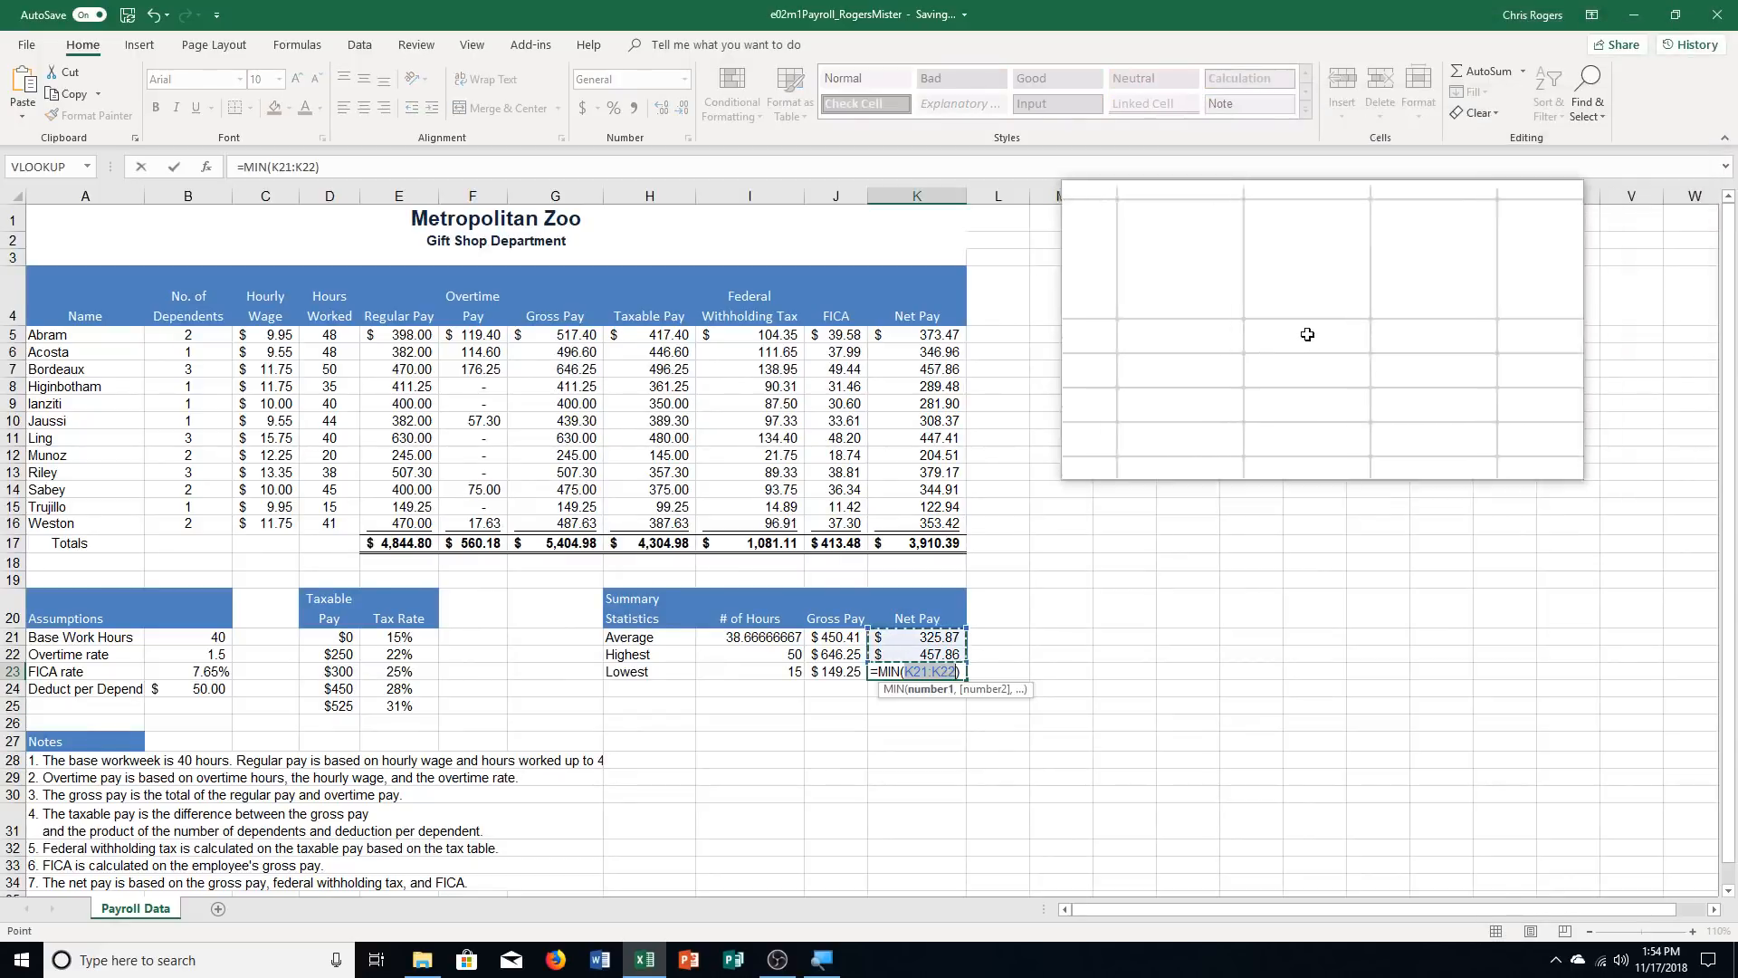
{"action": "left_click_drag", "start_coordinate": [917, 334], "coordinate": [938, 521]}
{"action": "key", "text": "Return"}
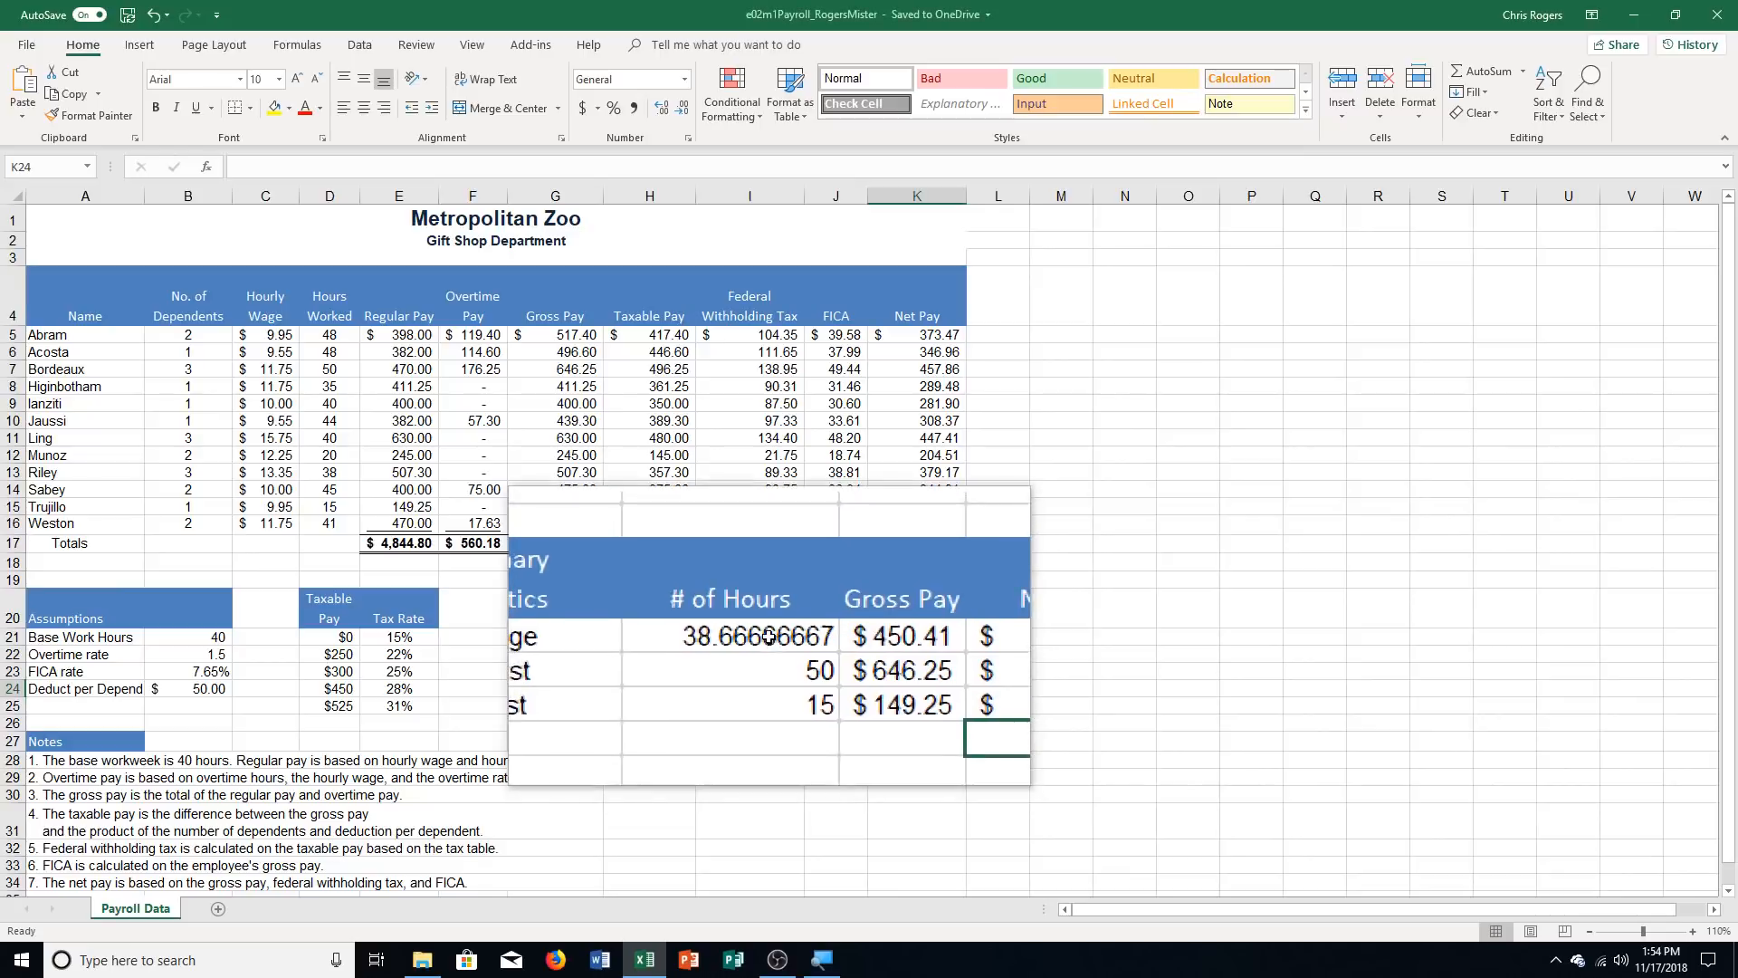
Apply the Number format to the # of Hours summary statistics in I21:I23
{"action": "left_click_drag", "start_coordinate": [748, 619], "coordinate": [746, 668]}
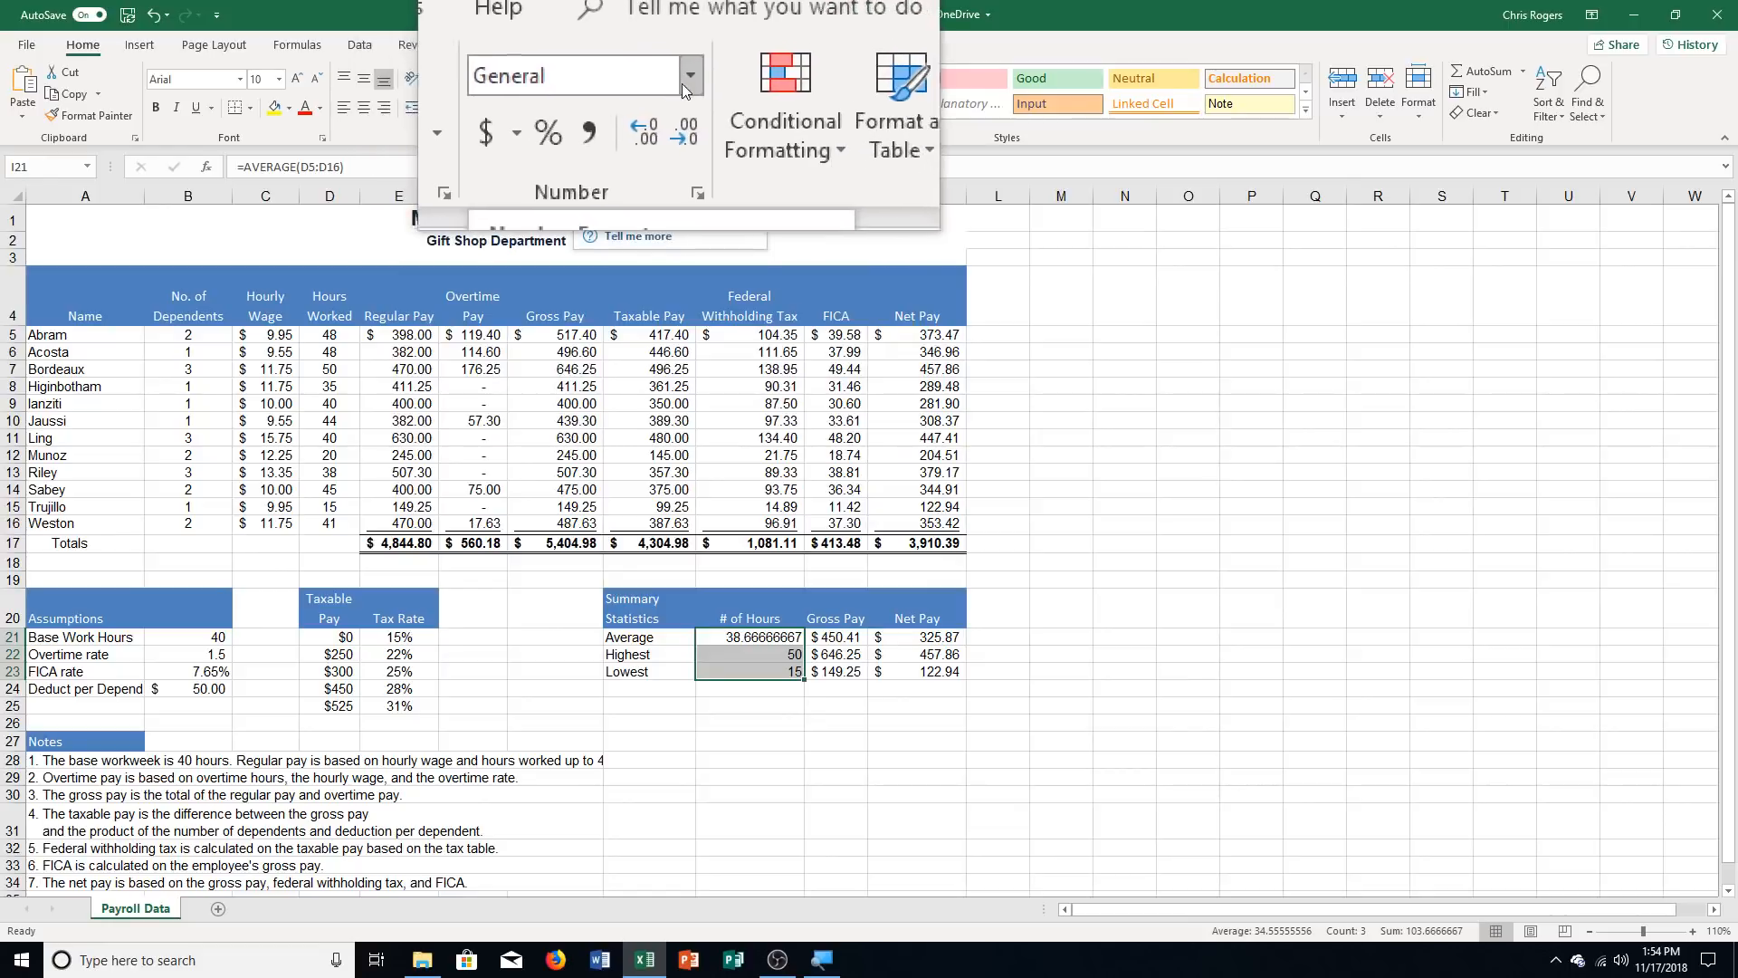
{"action": "left_click", "coordinate": [682, 83]}
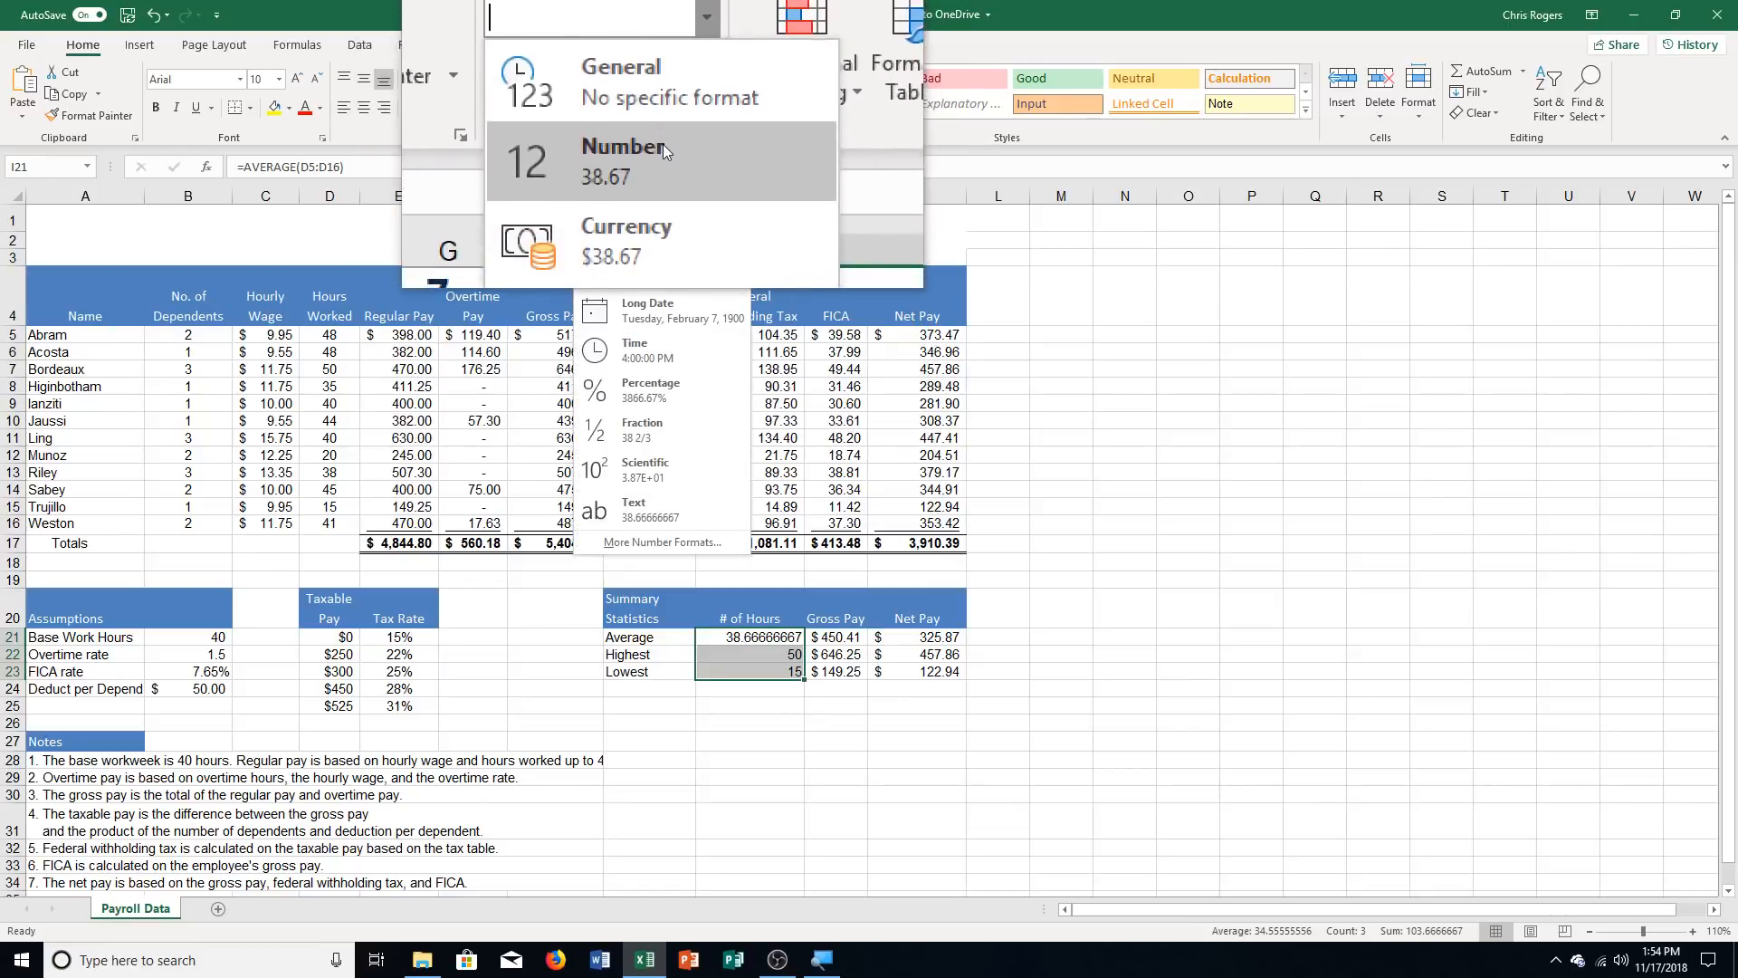
{"action": "left_click", "coordinate": [663, 147]}
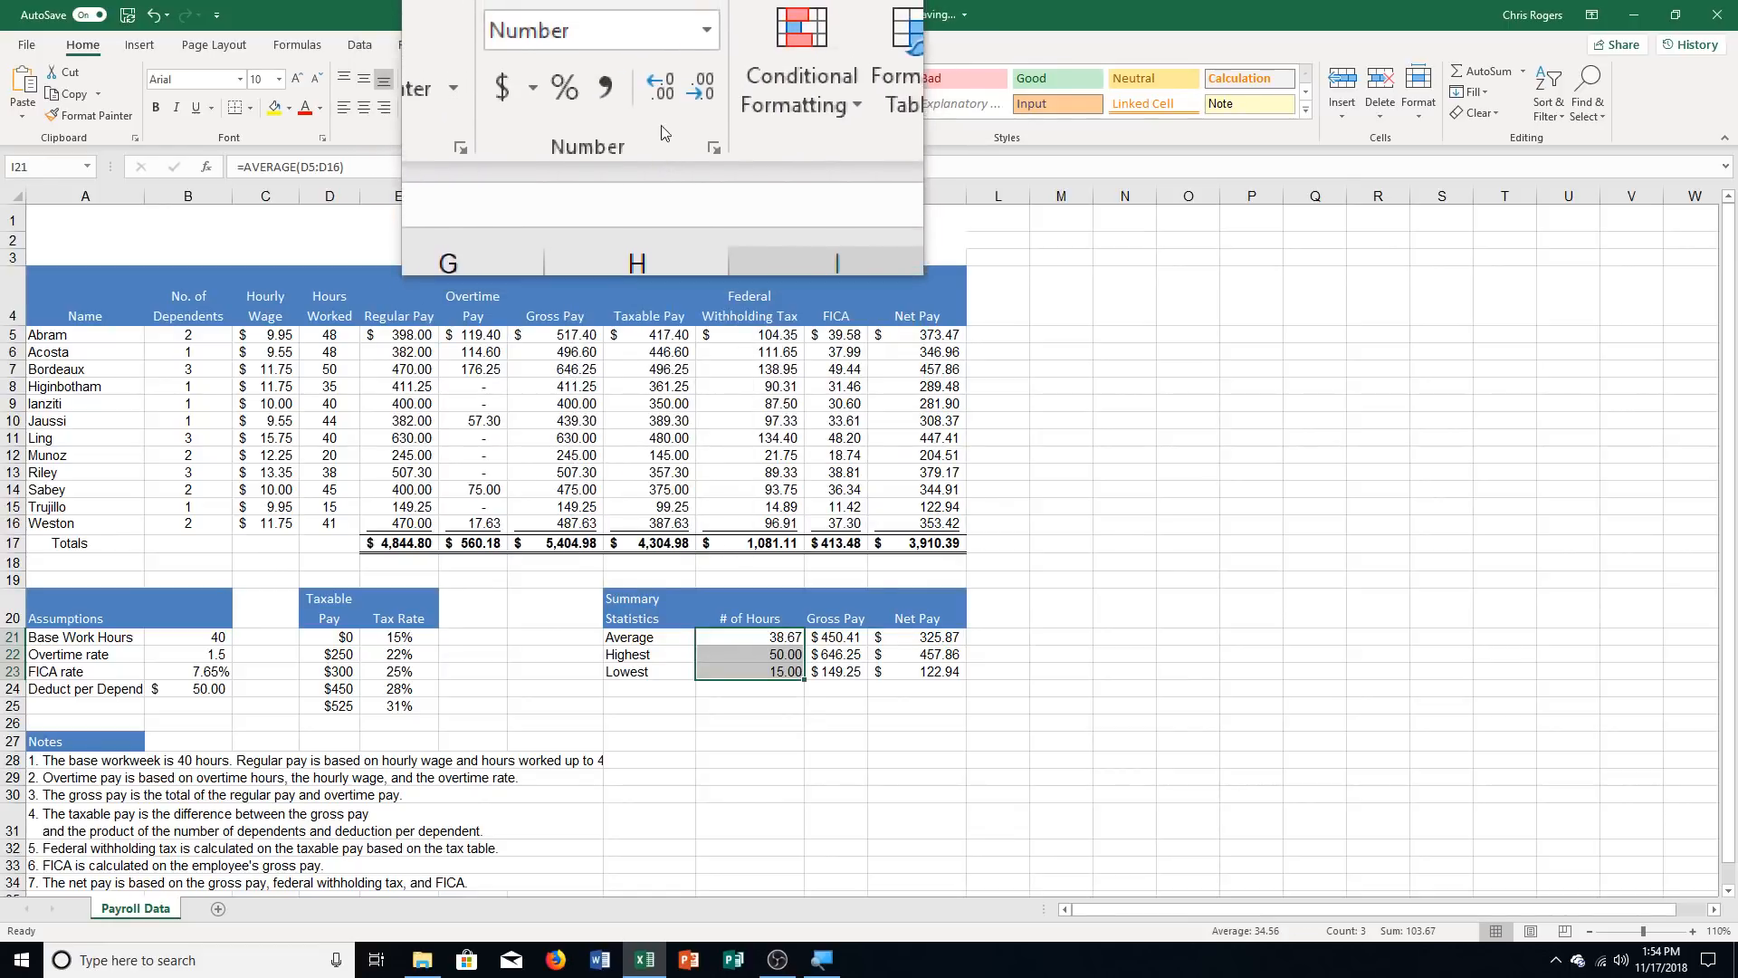
Reduce the # of Hours summary statistics in I21:I23 to one decimal place
{"action": "left_click", "coordinate": [676, 107]}
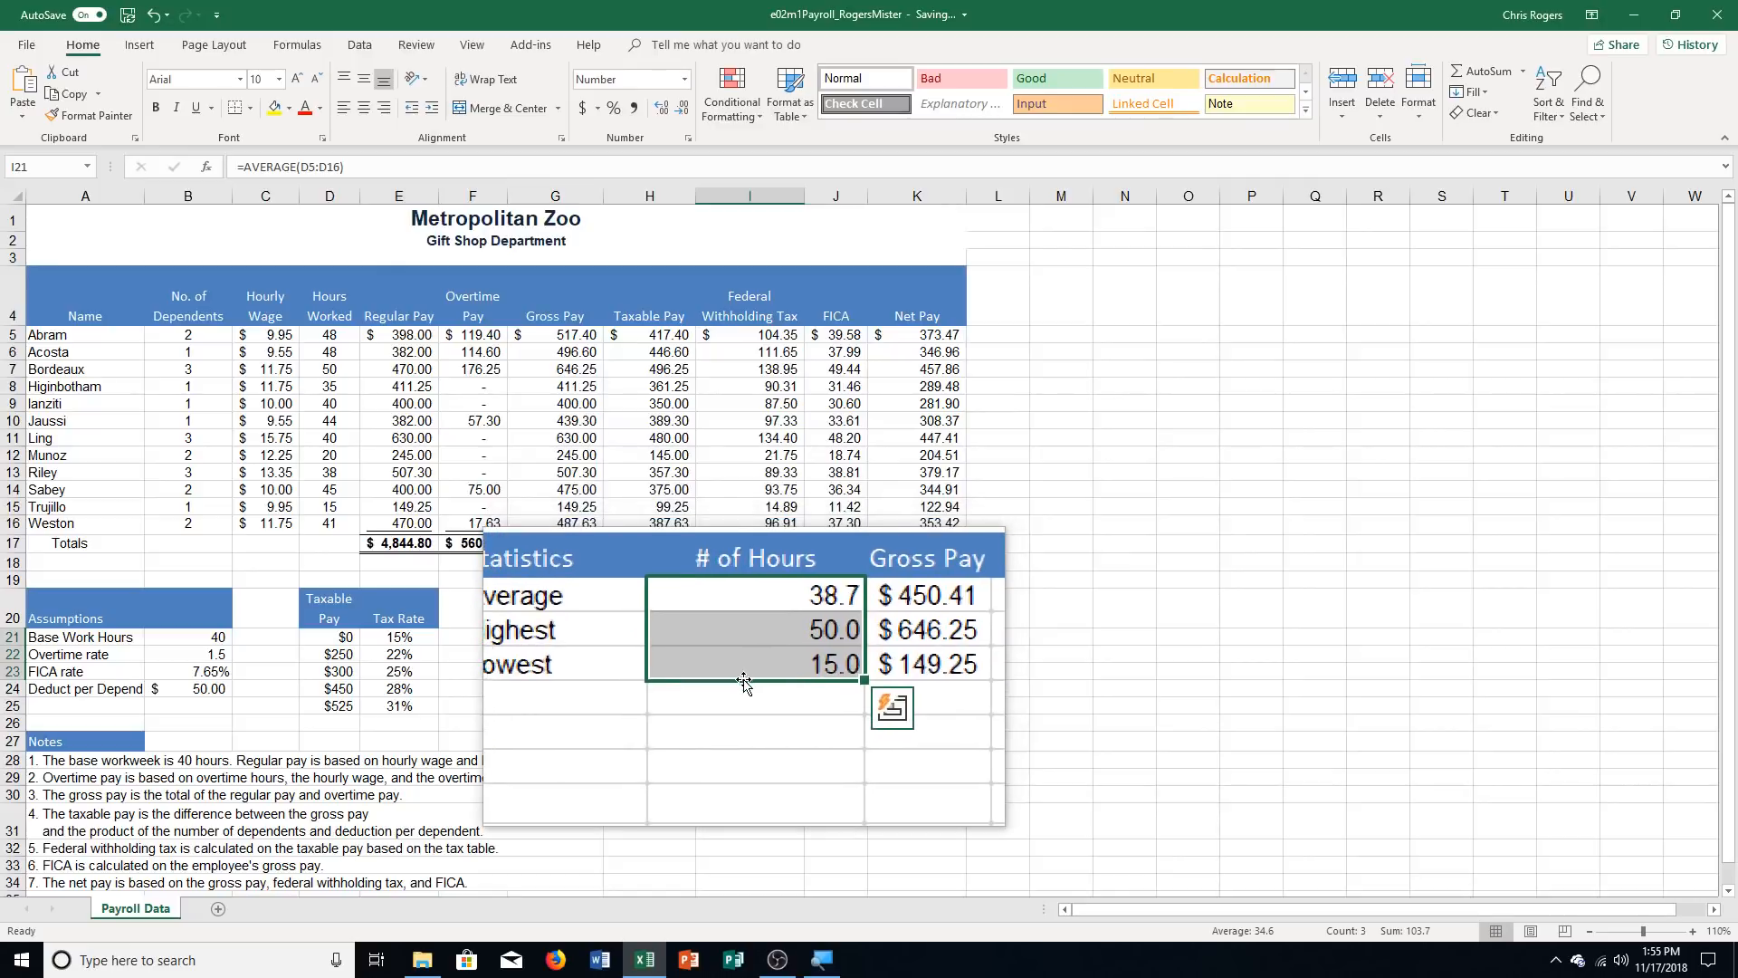
{"action": "left_click_drag", "start_coordinate": [858, 637], "coordinate": [889, 665]}
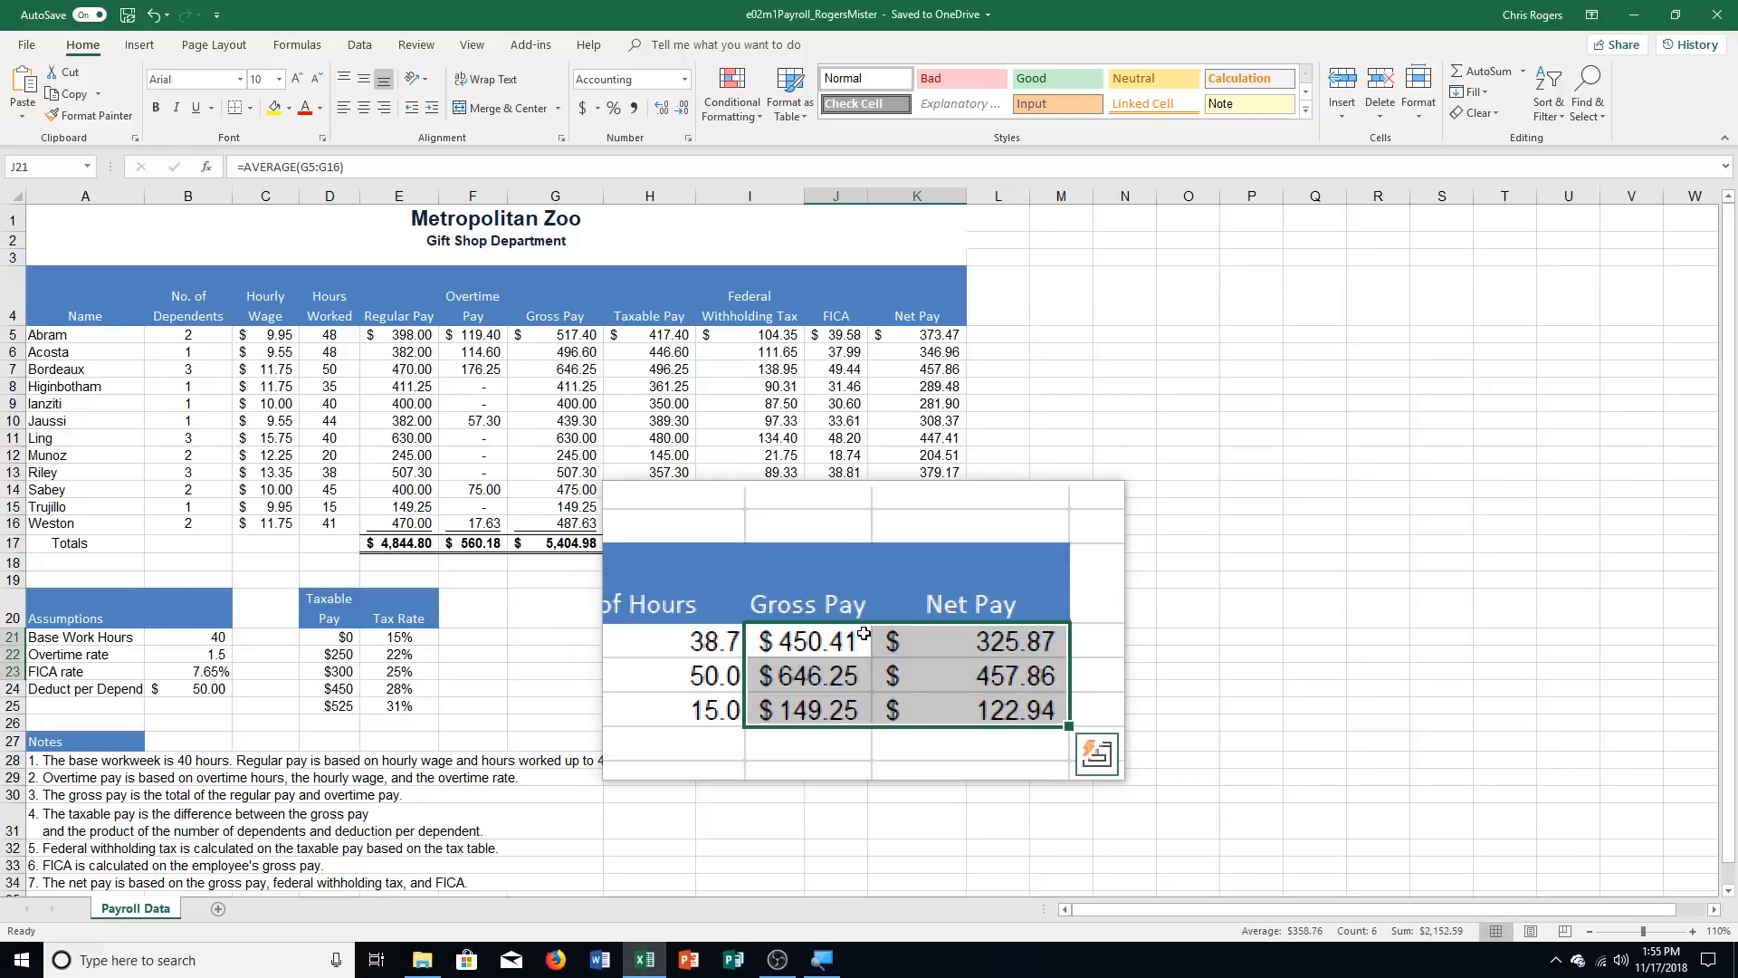
Add a new worksheet after Payroll Data and name it Overtime
{"action": "left_click", "coordinate": [215, 909]}
{"action": "right_click", "coordinate": [210, 910]}
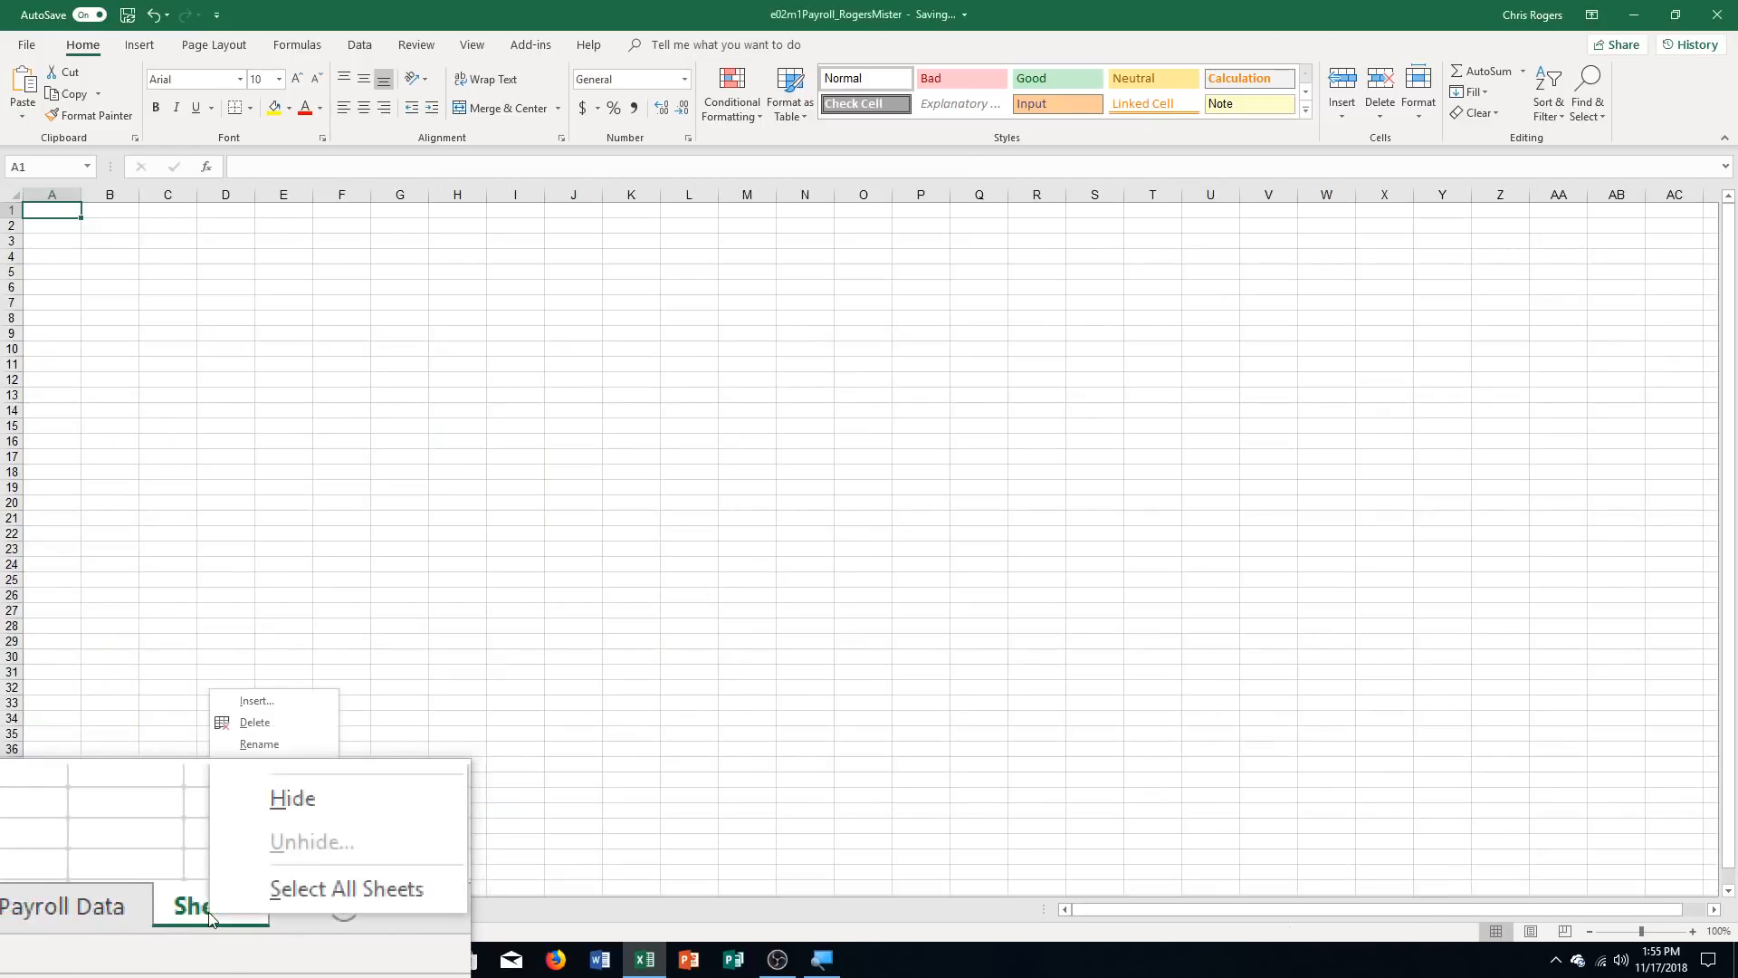
{"action": "left_click", "coordinate": [261, 744]}
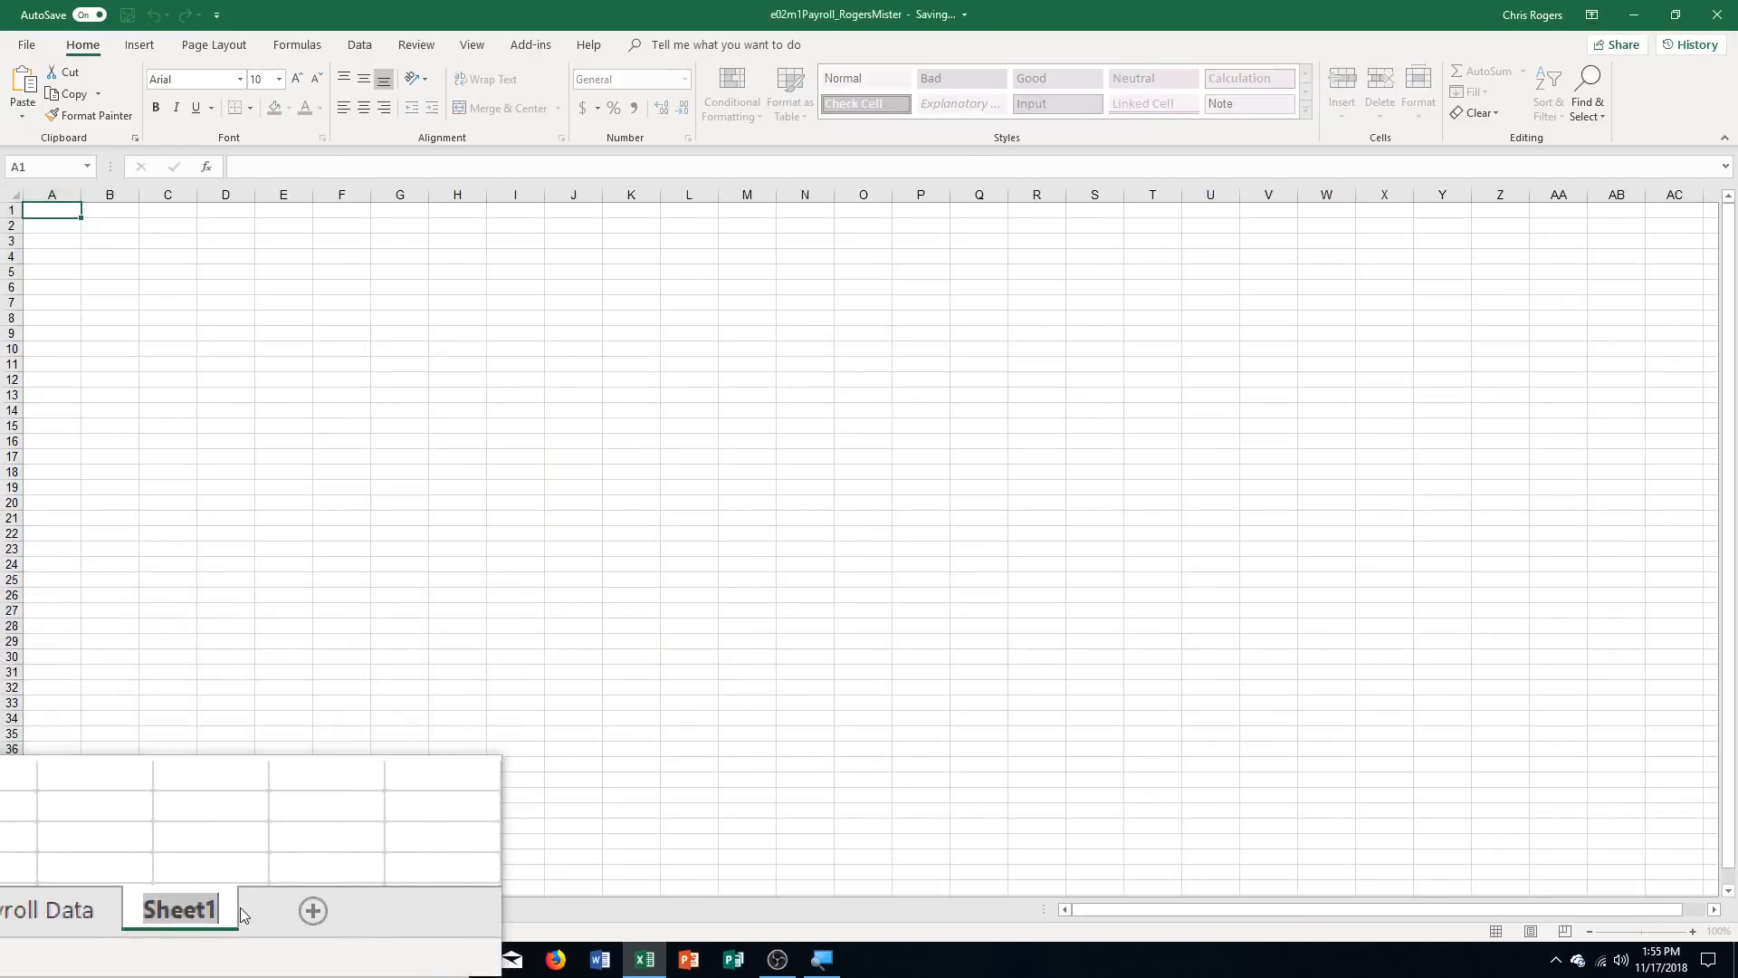
{"action": "type", "text": "Overtime"}
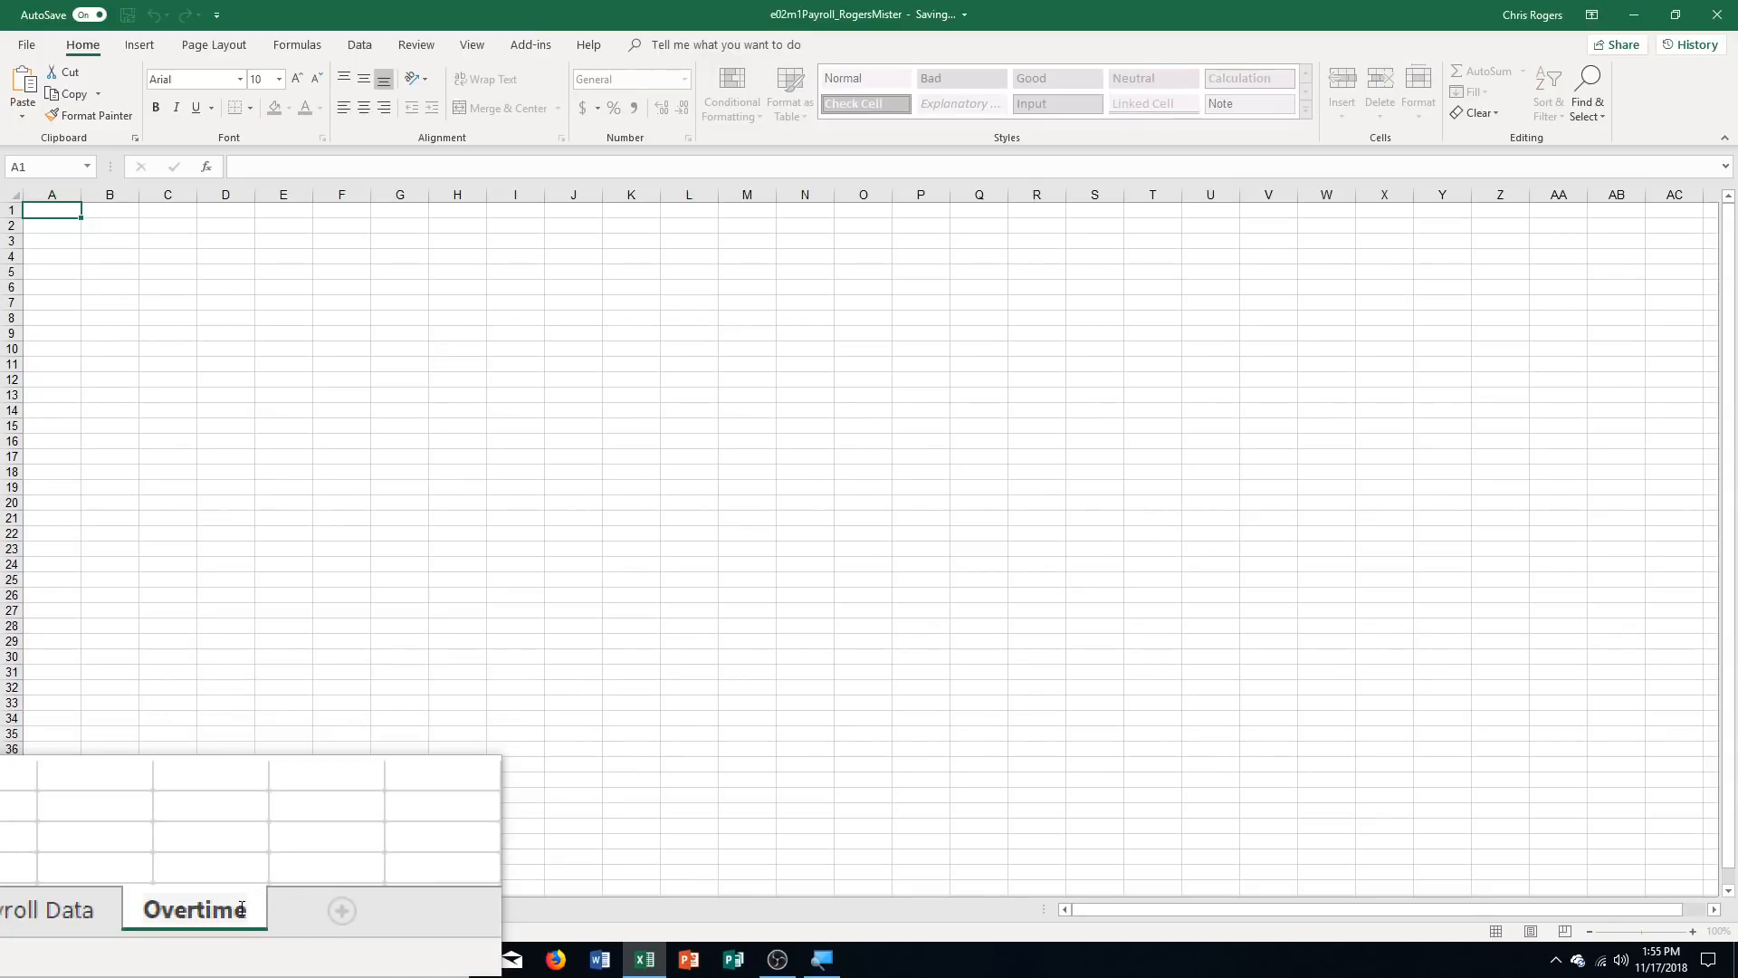
{"action": "key", "text": "Return"}
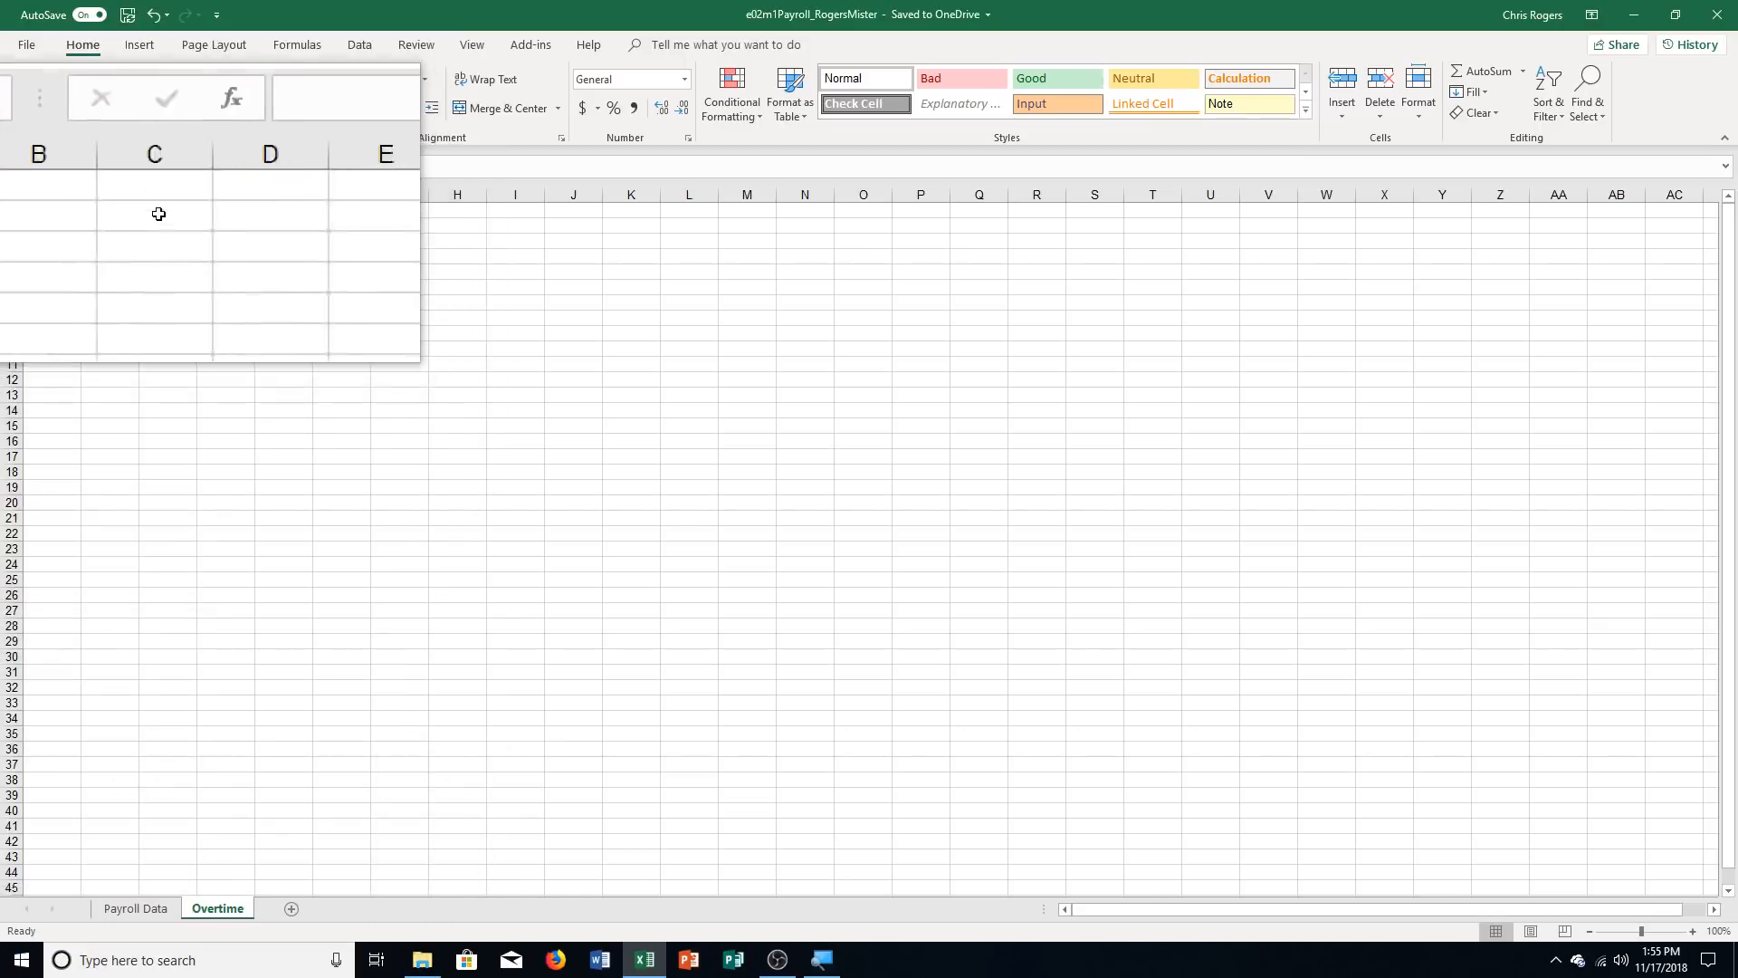
Enter the title "Overtime Hours Analysis" in cell A1 of the Overtime sheet
{"action": "left_click", "coordinate": [1694, 939]}
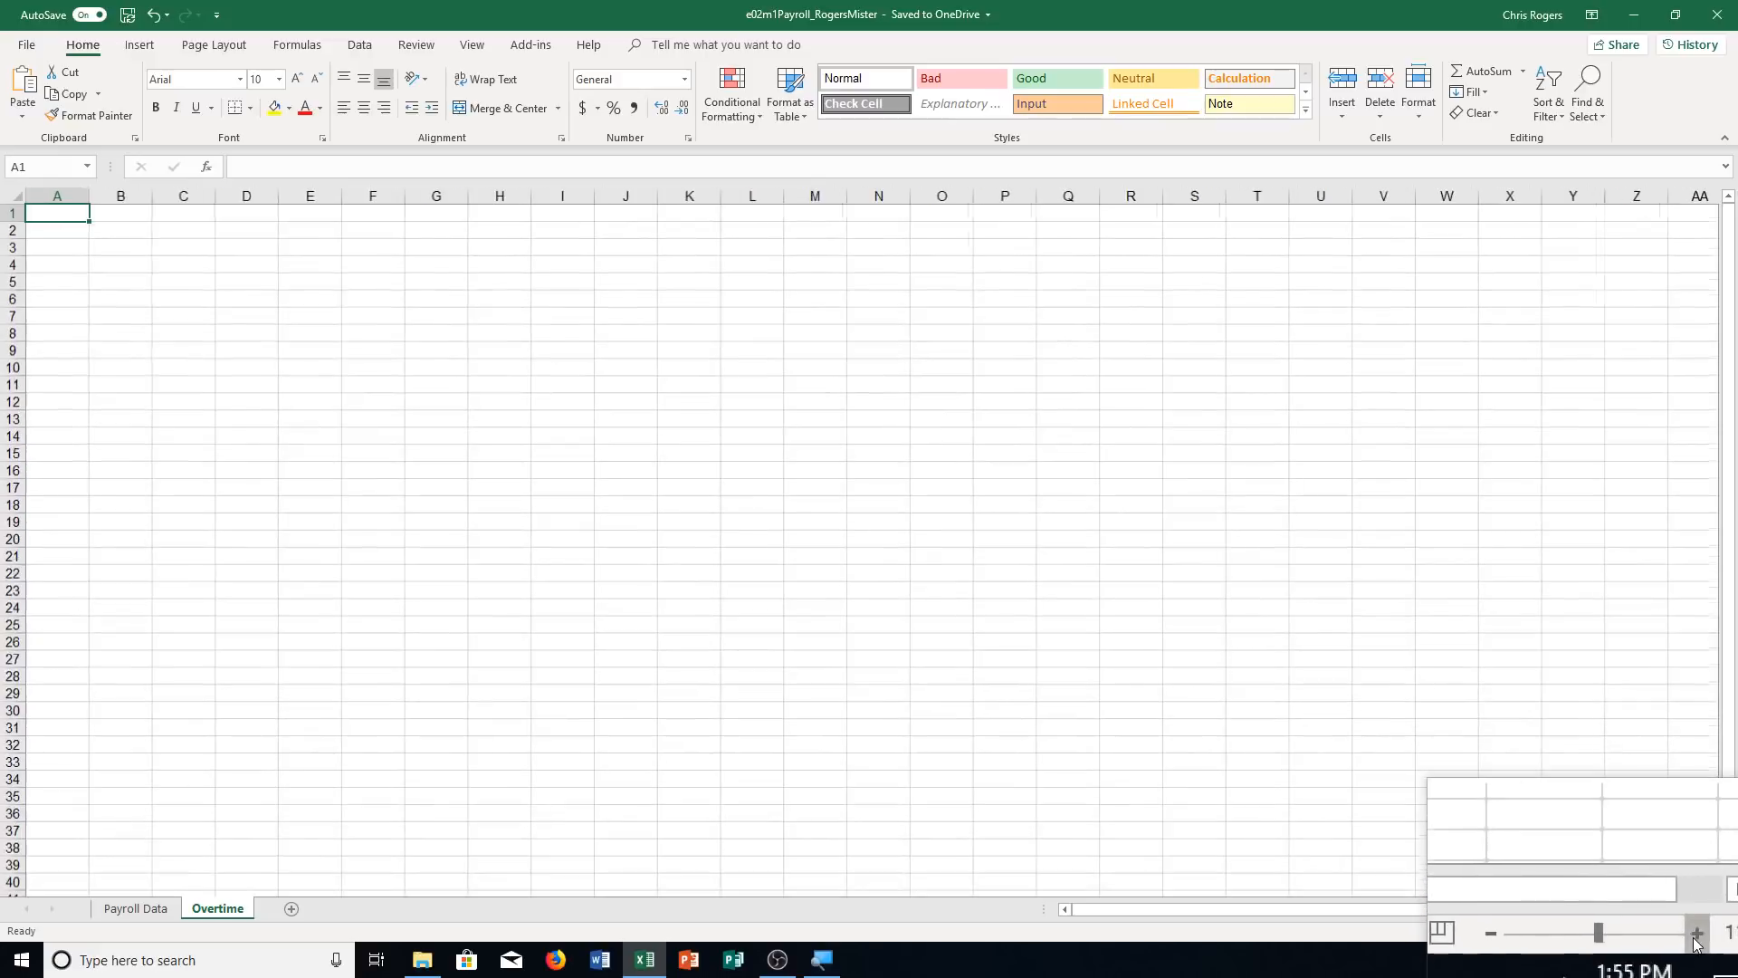
{"action": "left_click", "coordinate": [1695, 940]}
{"action": "left_click", "coordinate": [1695, 940]}
{"action": "left_click", "coordinate": [1694, 940]}
{"action": "left_click", "coordinate": [1694, 940]}
{"action": "left_click", "coordinate": [1695, 939]}
{"action": "left_click", "coordinate": [1695, 939]}
{"action": "left_click", "coordinate": [1695, 939]}
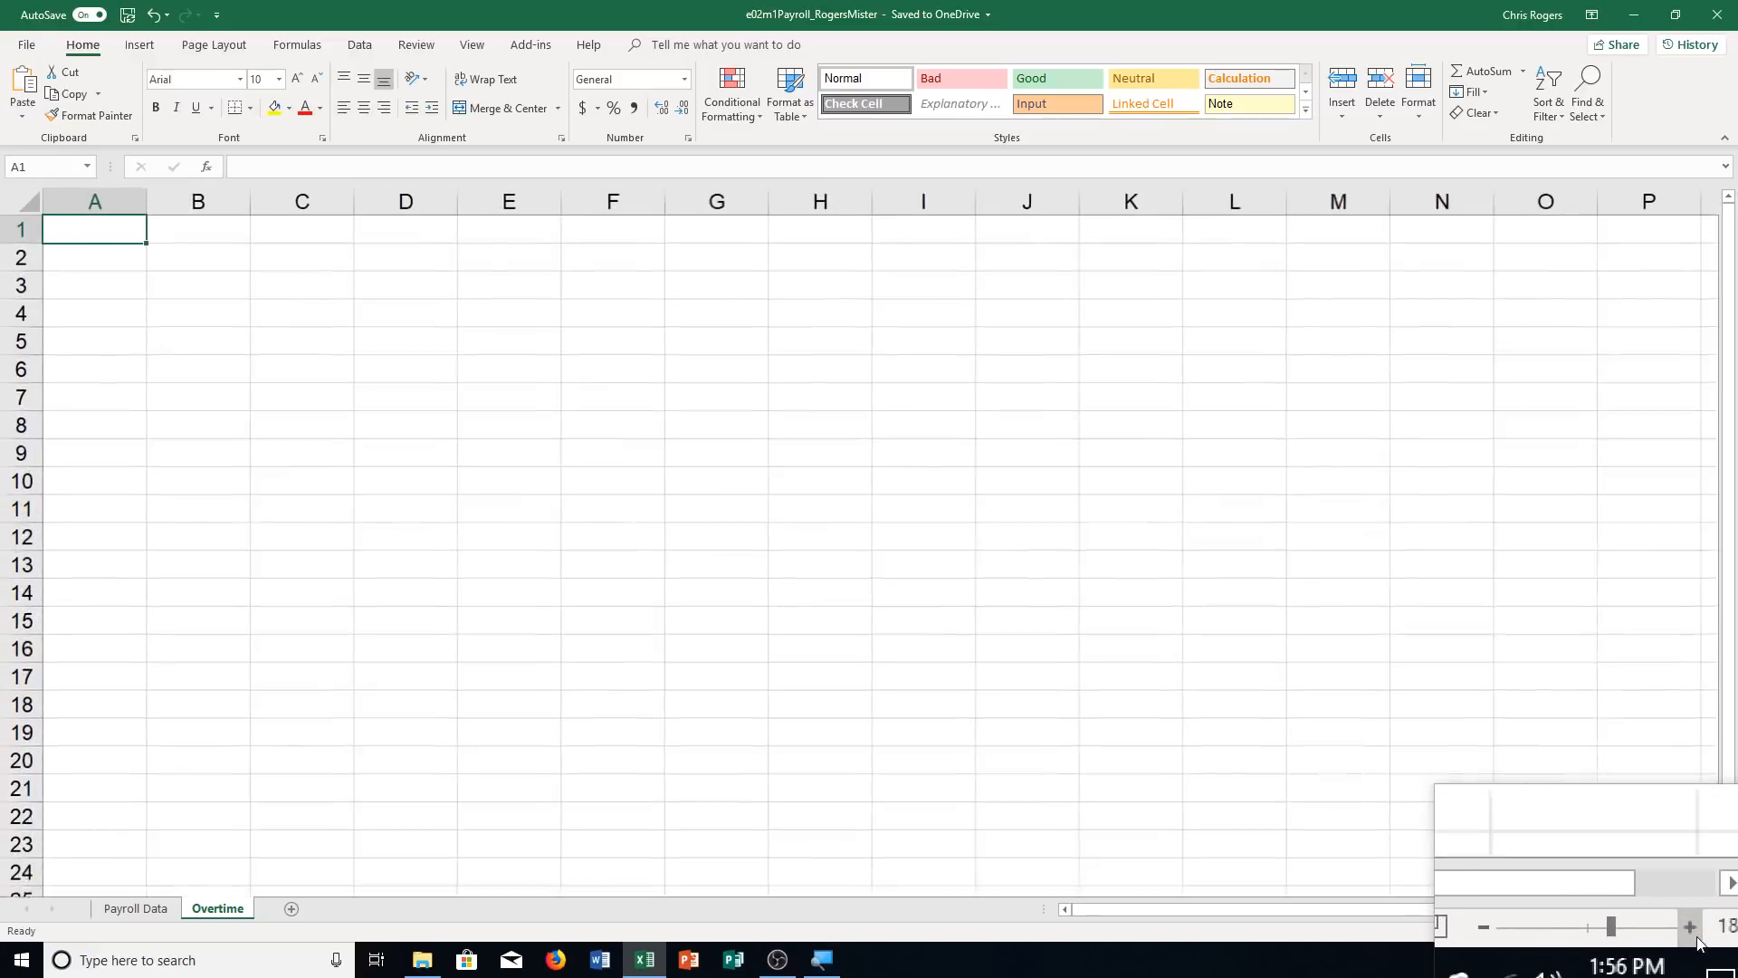
{"action": "left_click", "coordinate": [1694, 939]}
{"action": "left_click", "coordinate": [1694, 939]}
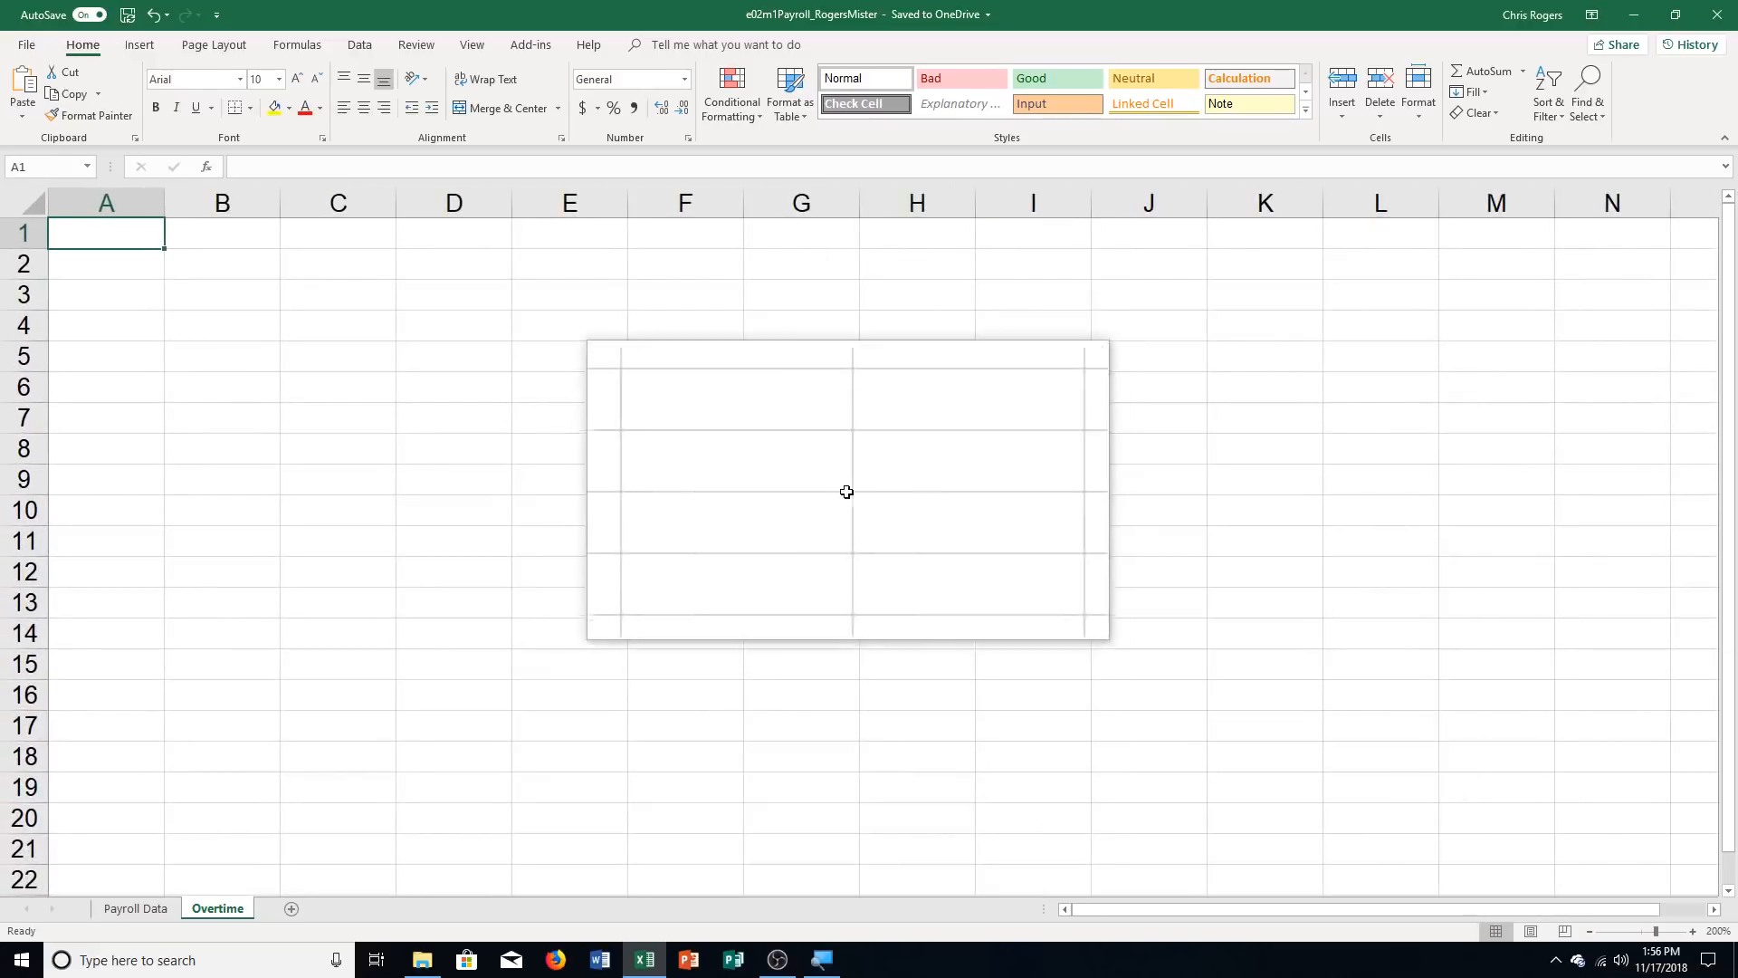
{"action": "type", "text": "Overt"}
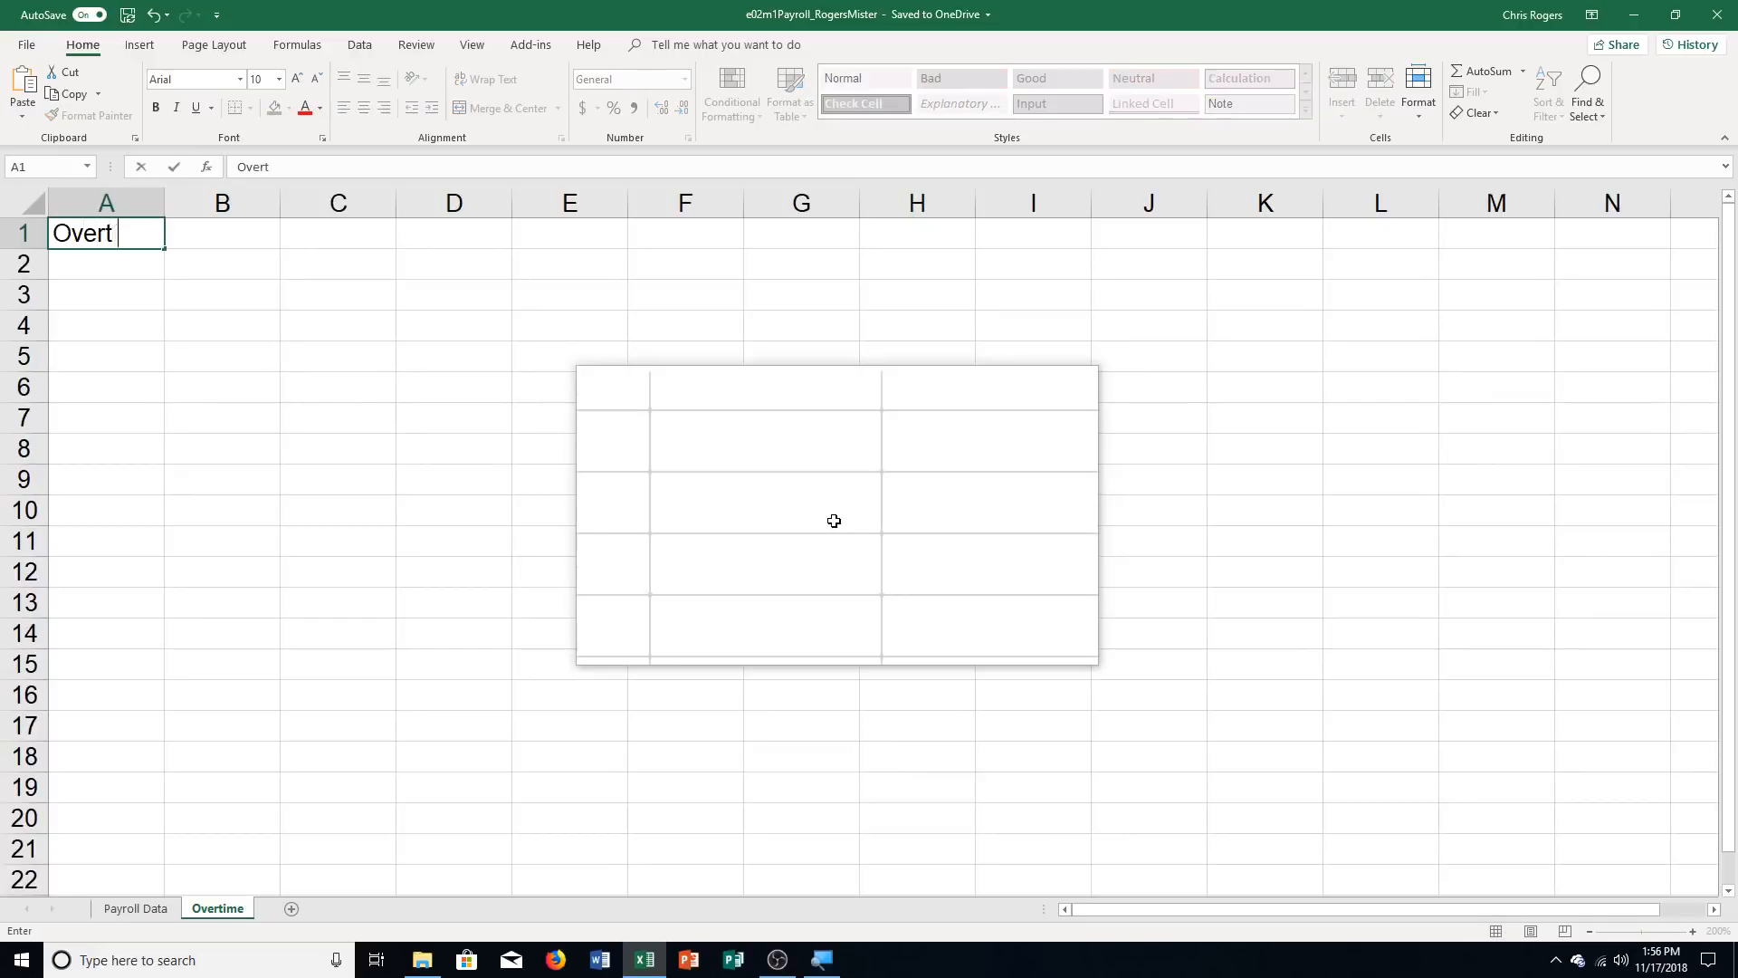
{"action": "type", "text": "ime Hours Analysis"}
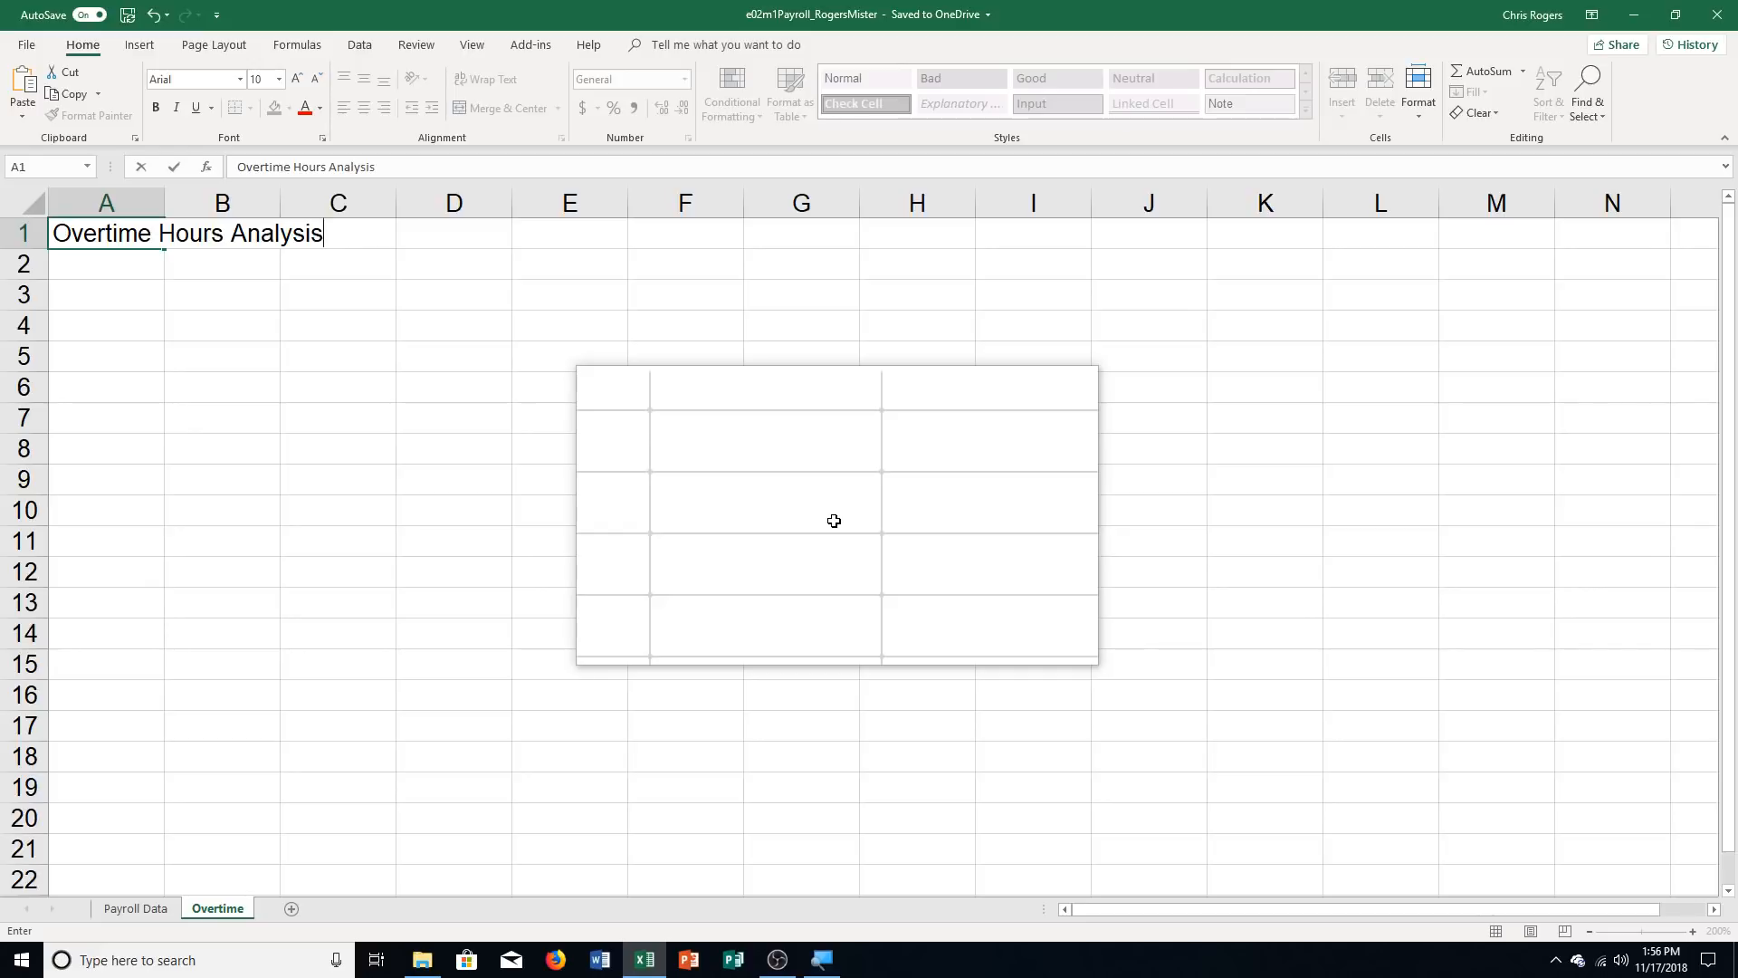
{"action": "key", "text": "Return"}
Enter the label "No. of Weeks" in A2 and the value 52 in C2
{"action": "type", "text": "No"}
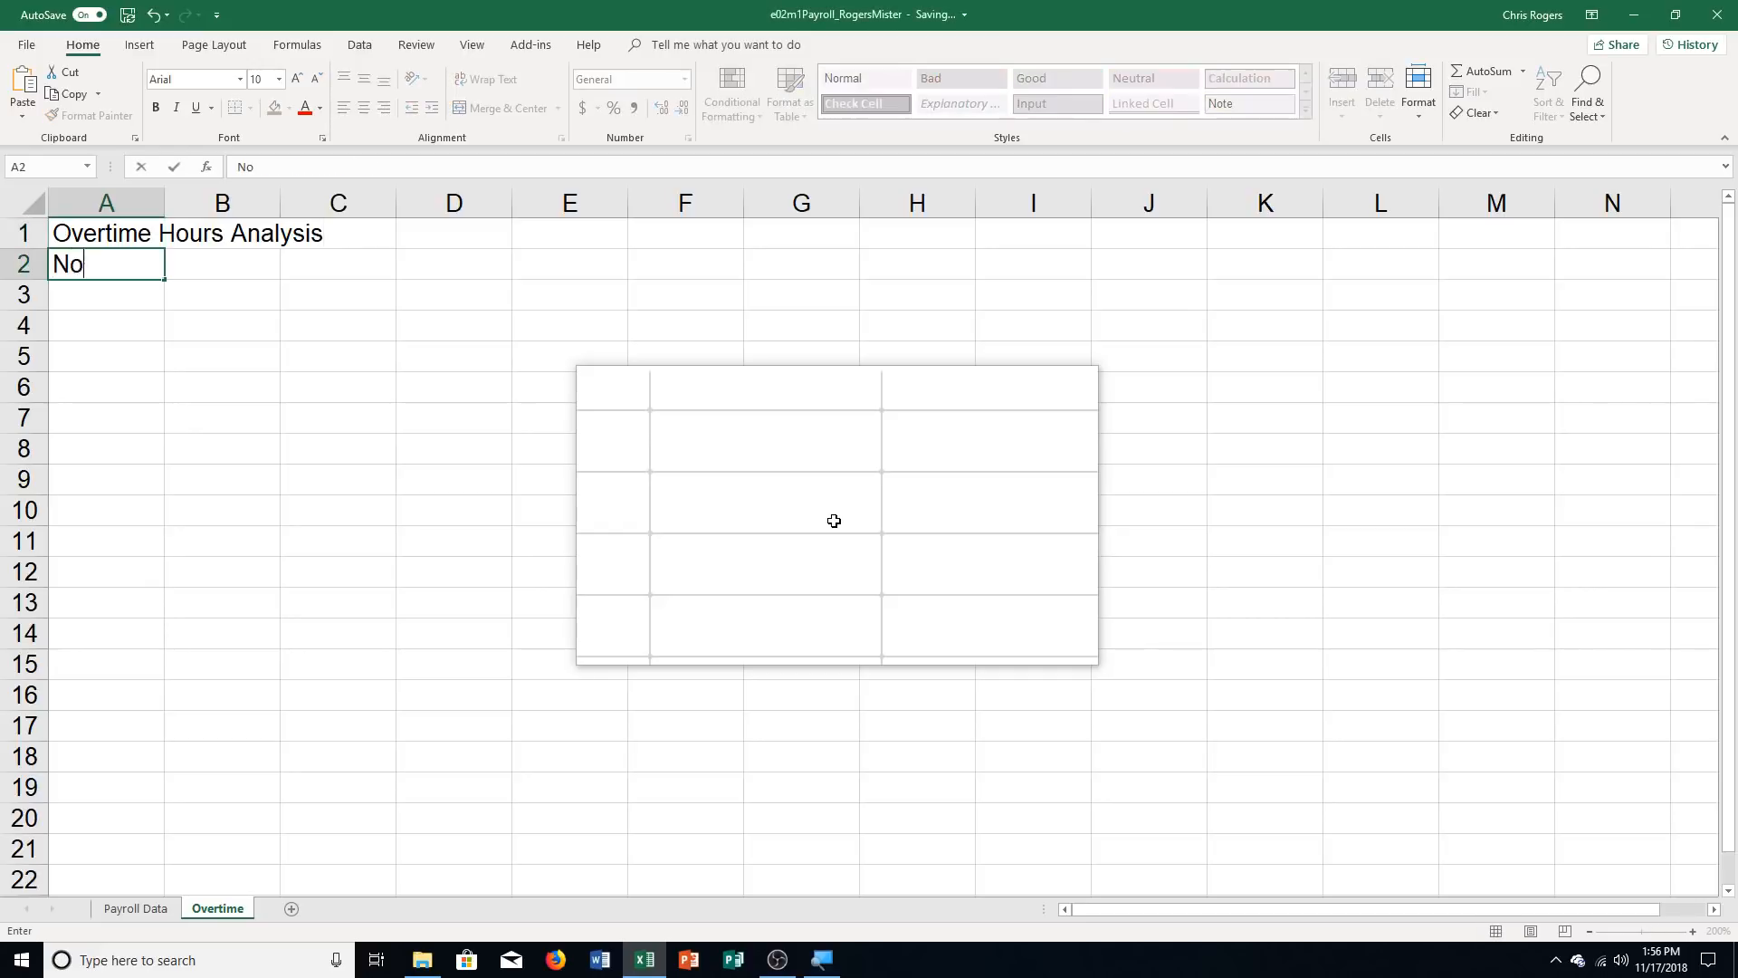
{"action": "type", "text": ". of Weeks"}
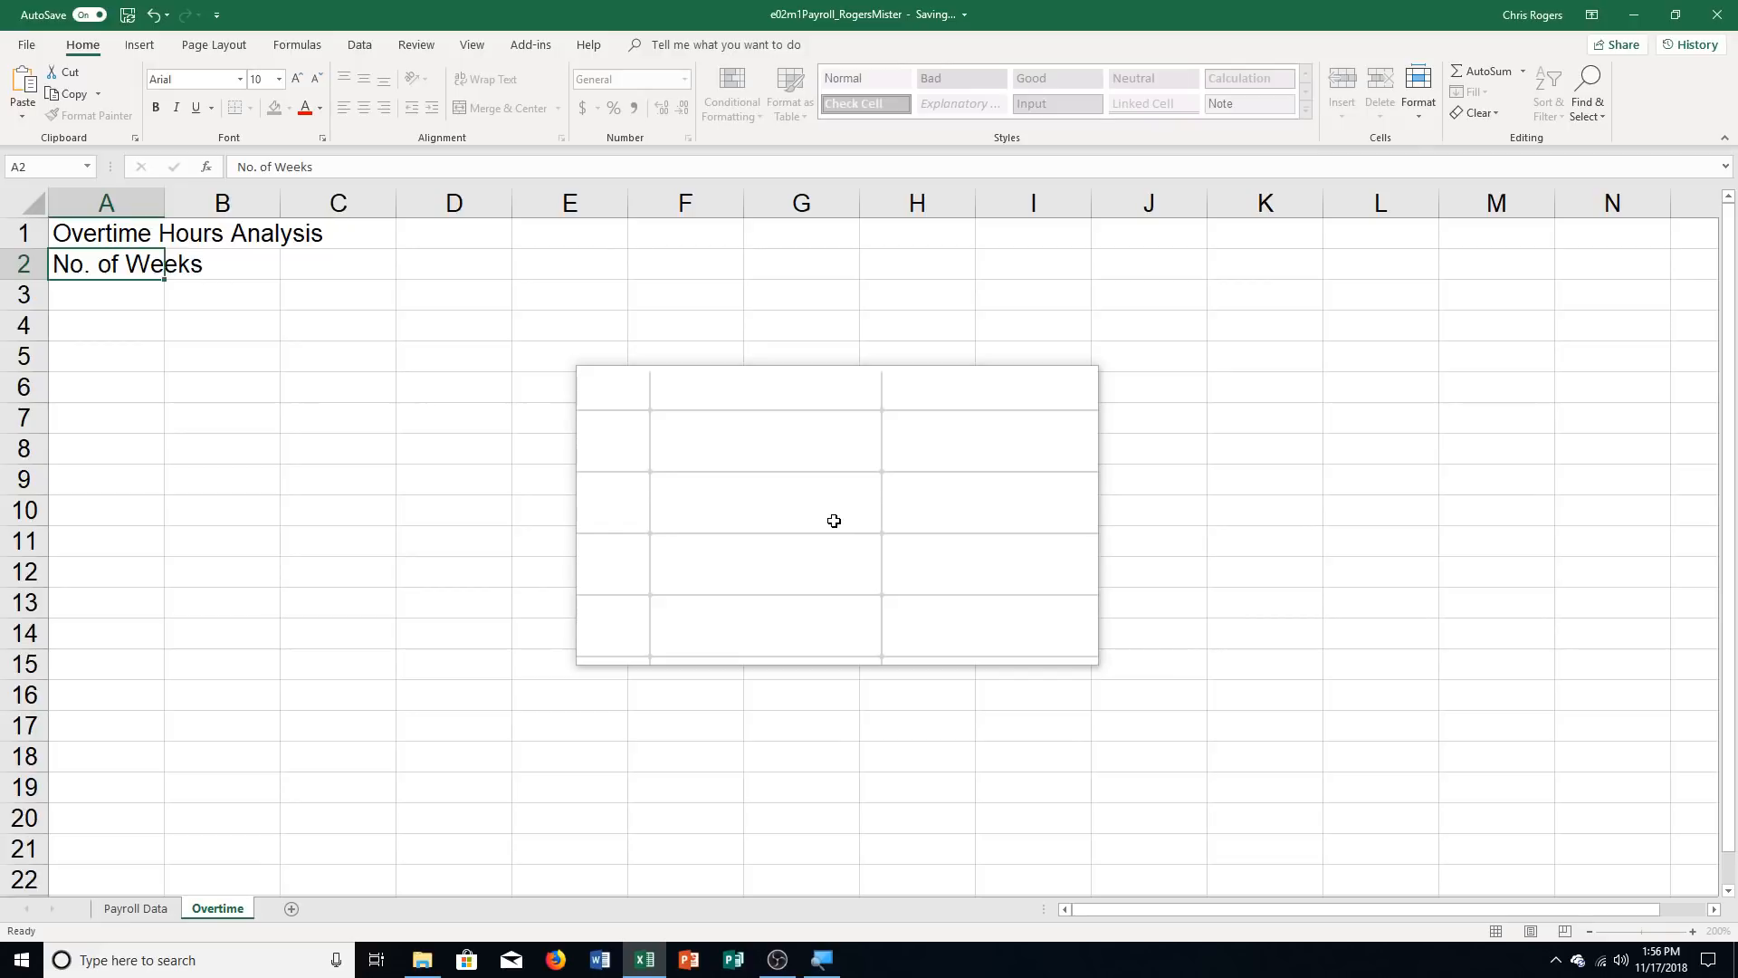
{"action": "key", "text": "Tab"}
{"action": "key", "text": "Tab"}
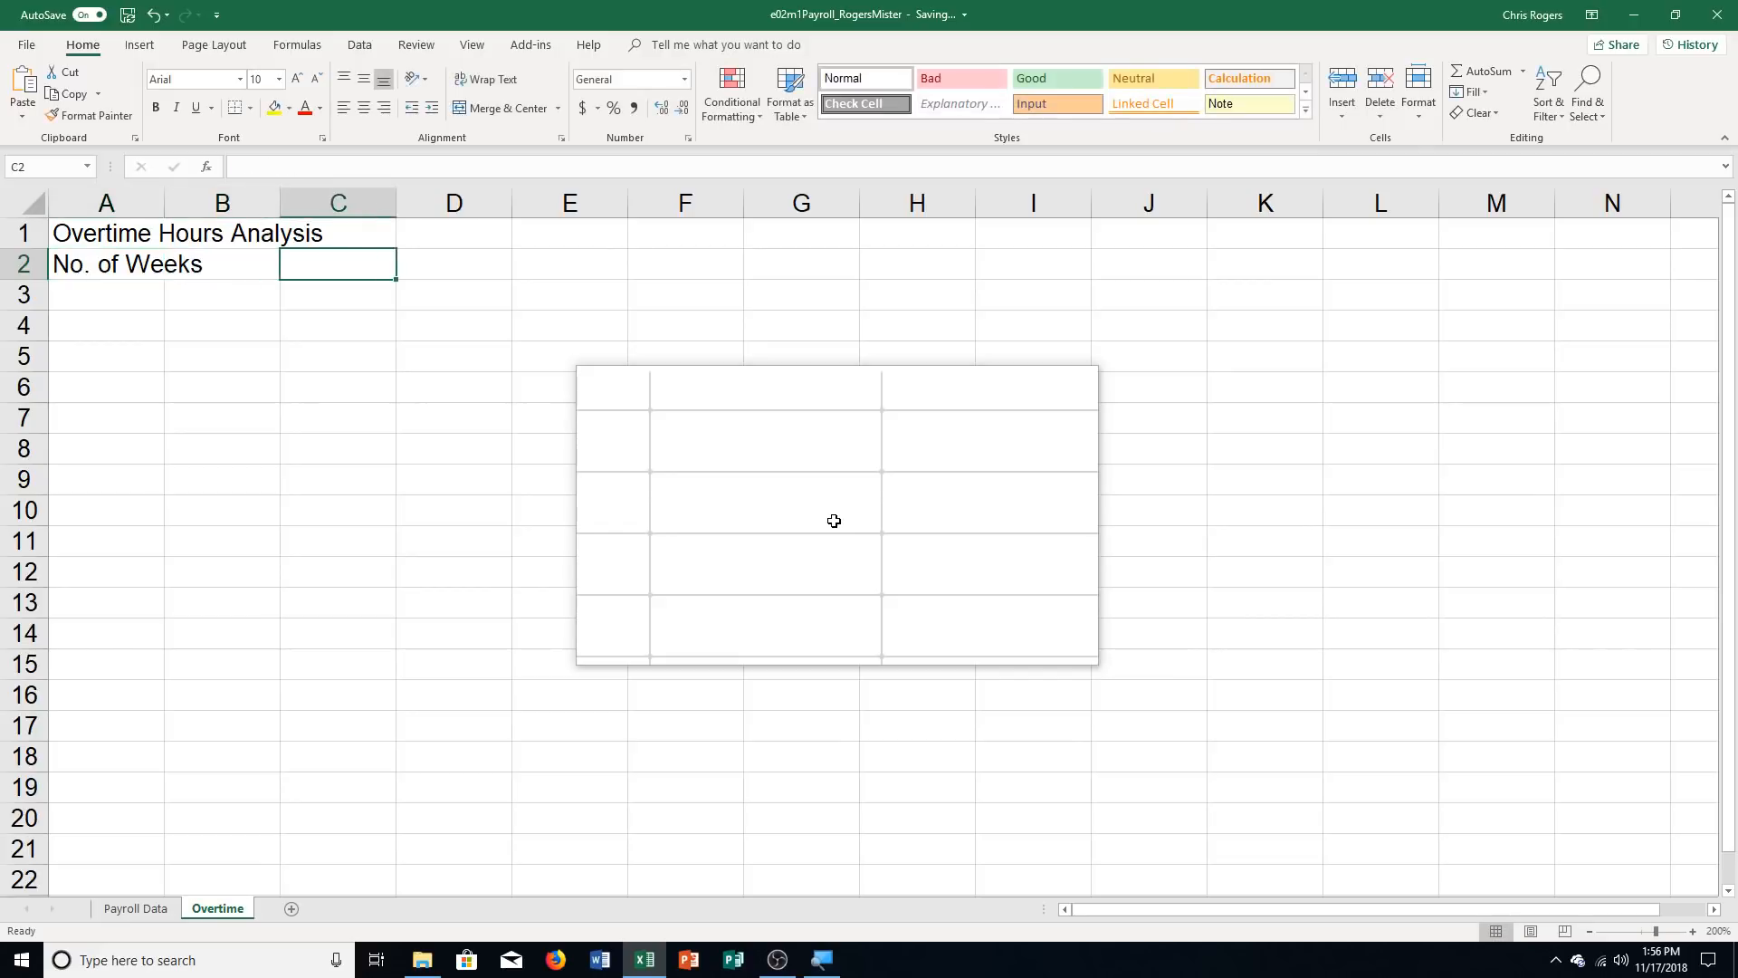
{"action": "type", "text": "52"}
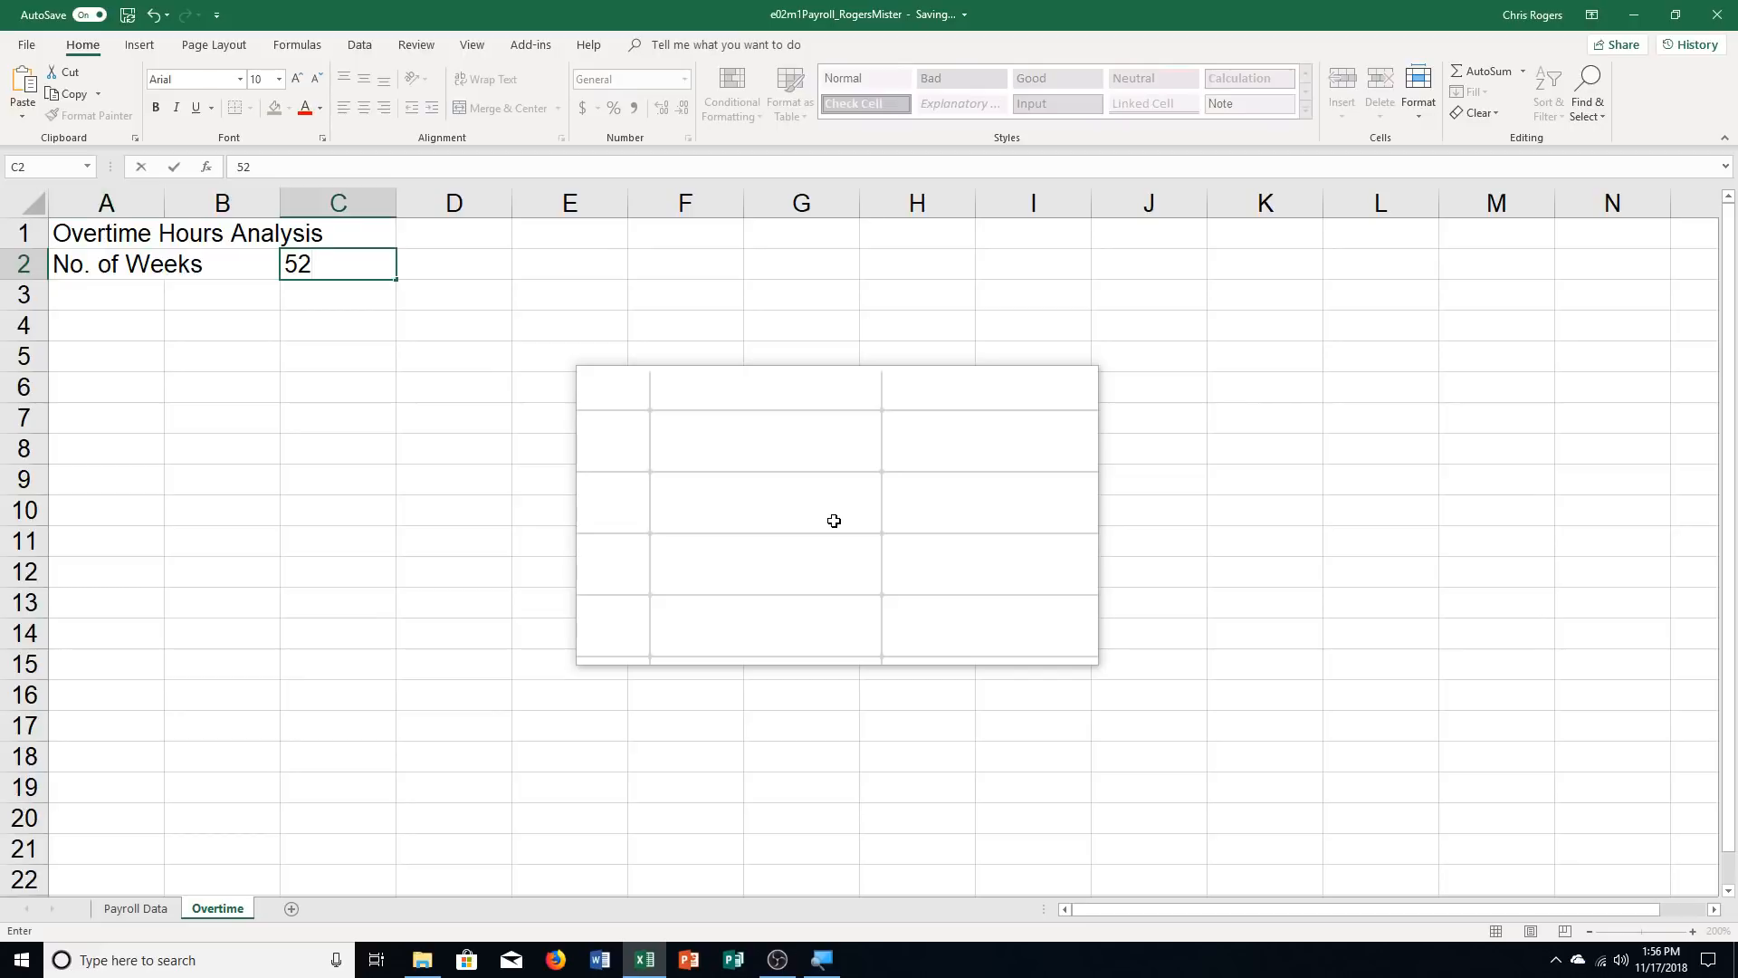
{"action": "key", "text": "Return"}
{"action": "key", "text": "Return"}
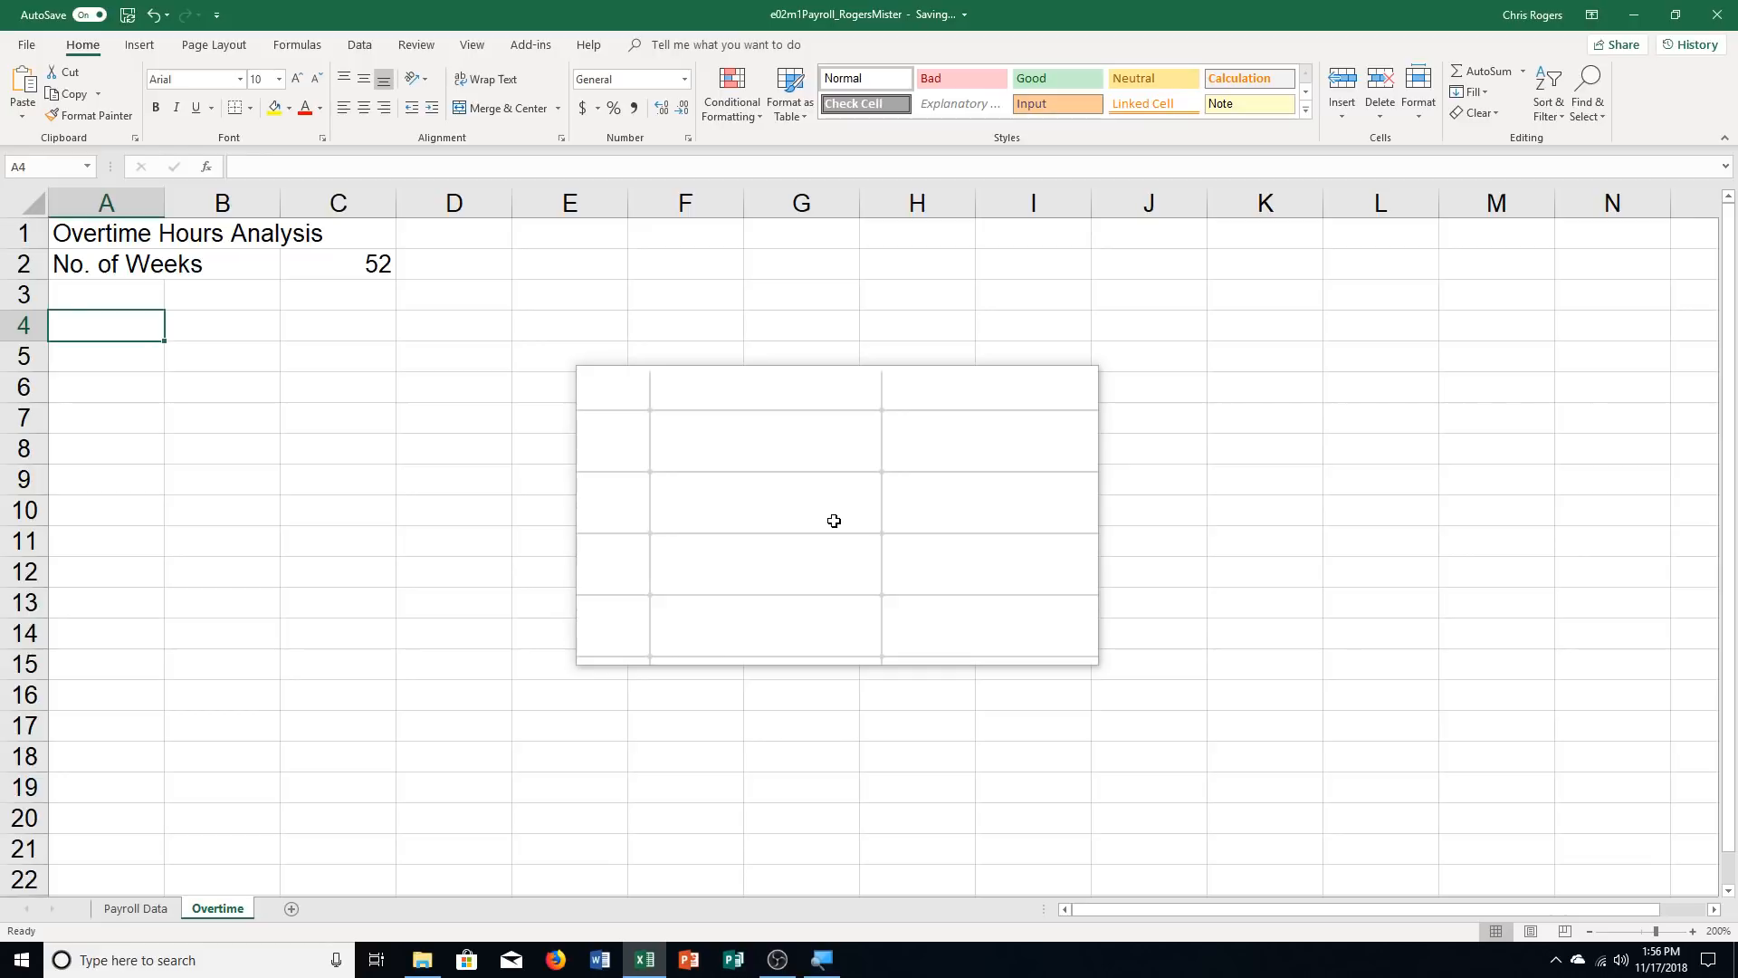
Enter the section heading "Based on This Week" in cell A4
{"action": "type", "text": "Based on This Week"}
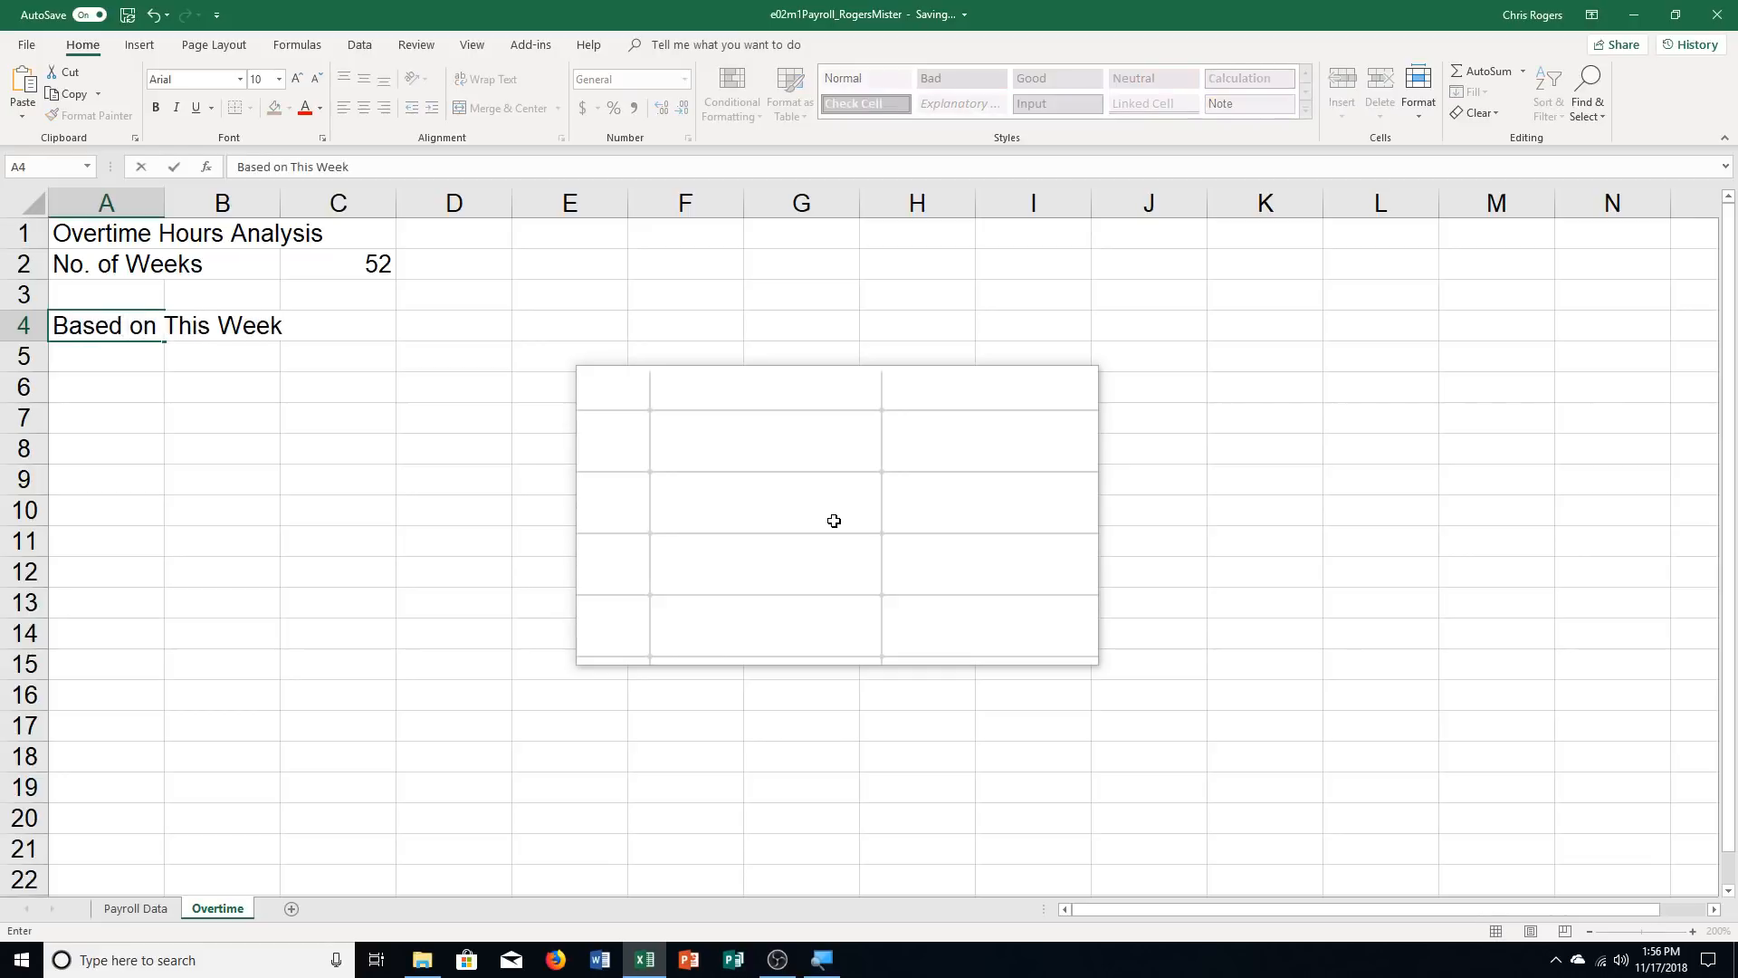
{"action": "key", "text": "Return"}
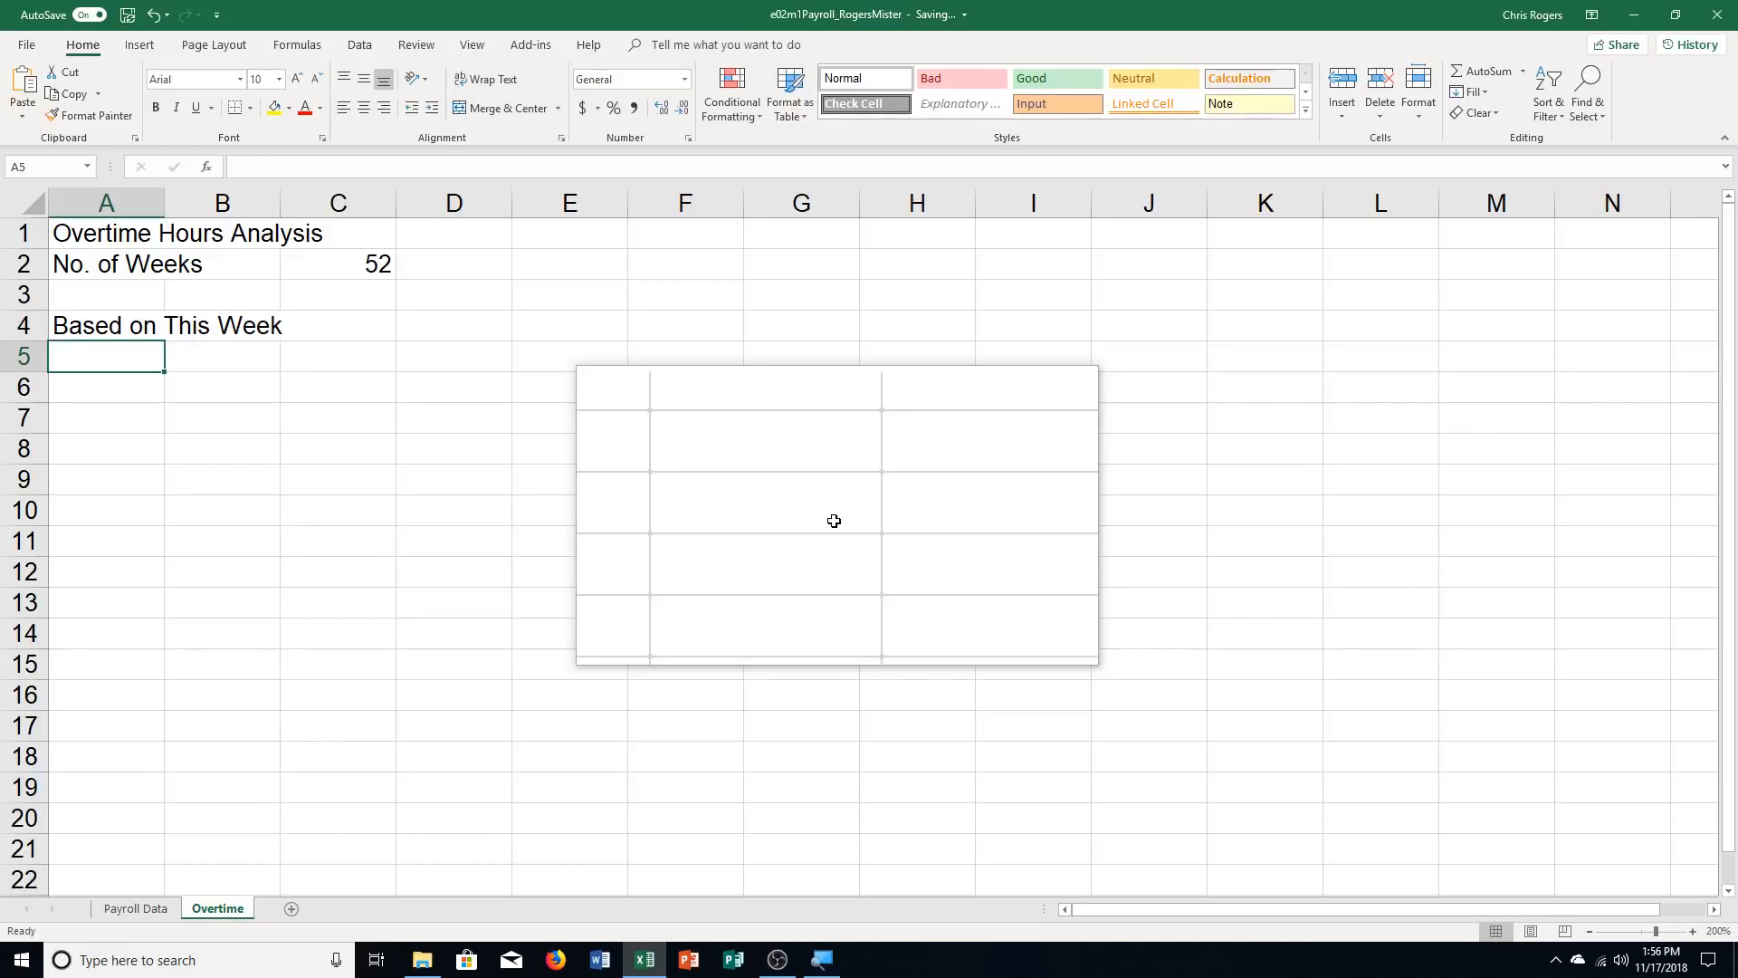
Enter the column headings Weeks, OT Hours and OT Pay in A5:C5
{"action": "type", "text": "Weeks"}
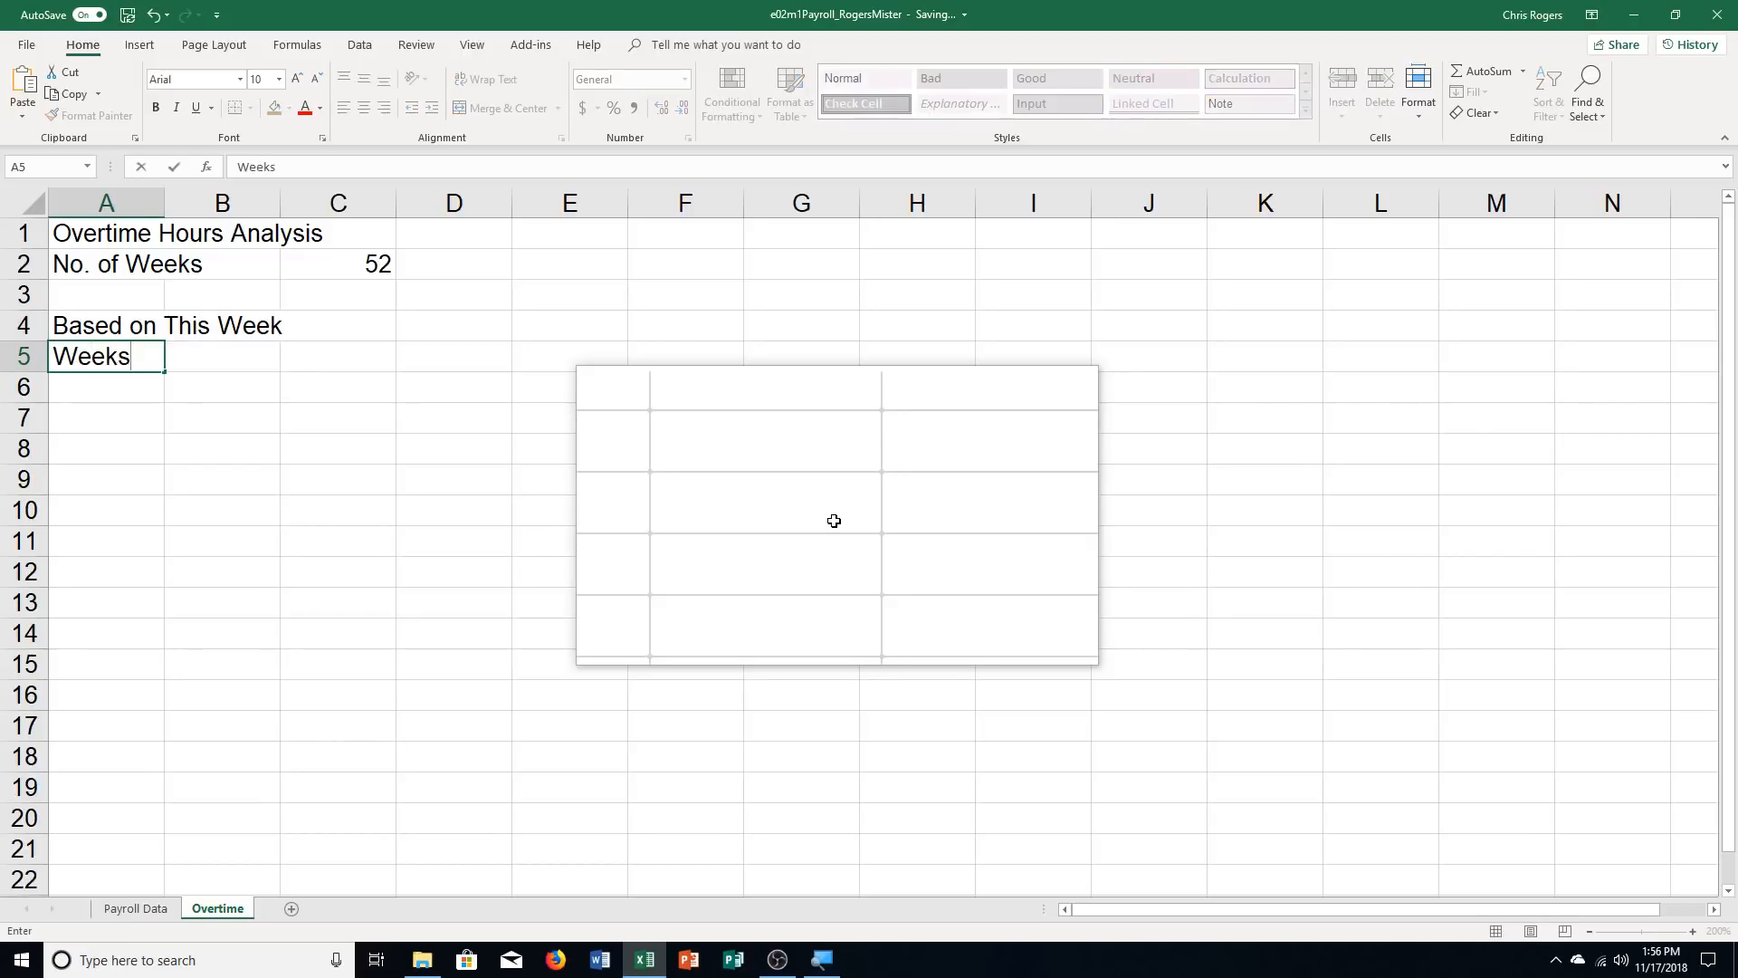
{"action": "key", "text": "Tab"}
{"action": "type", "text": "O"}
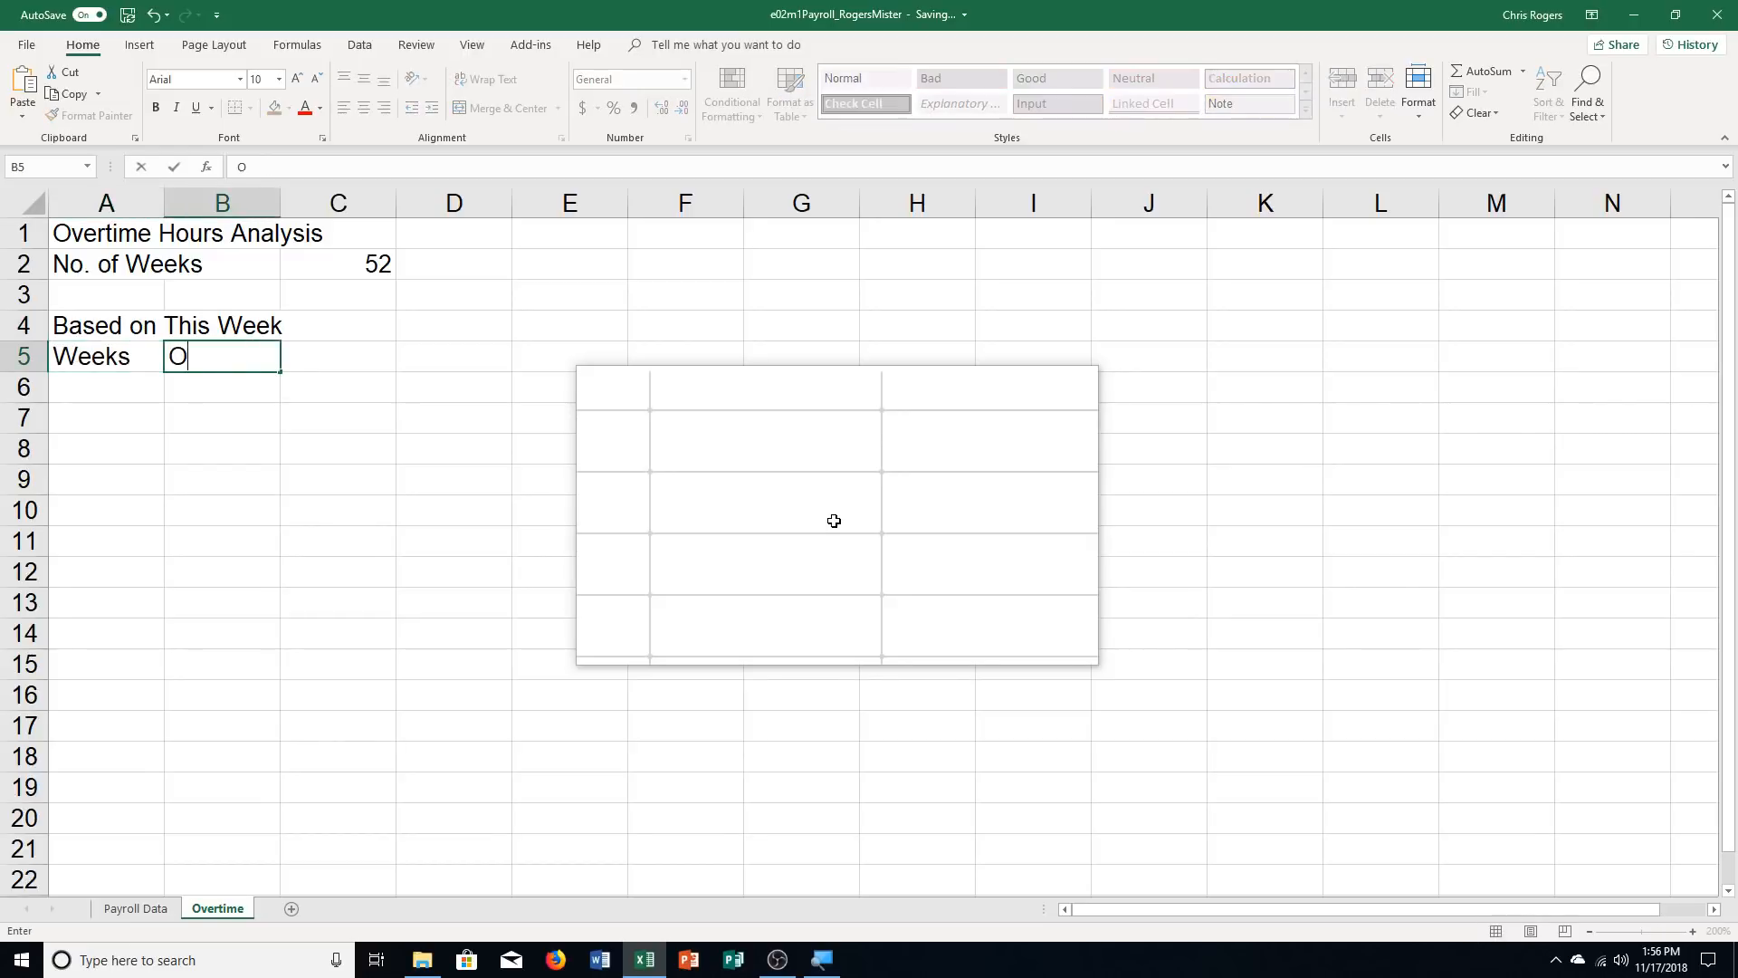
{"action": "type", "text": "T Hours"}
{"action": "key", "text": "Tab"}
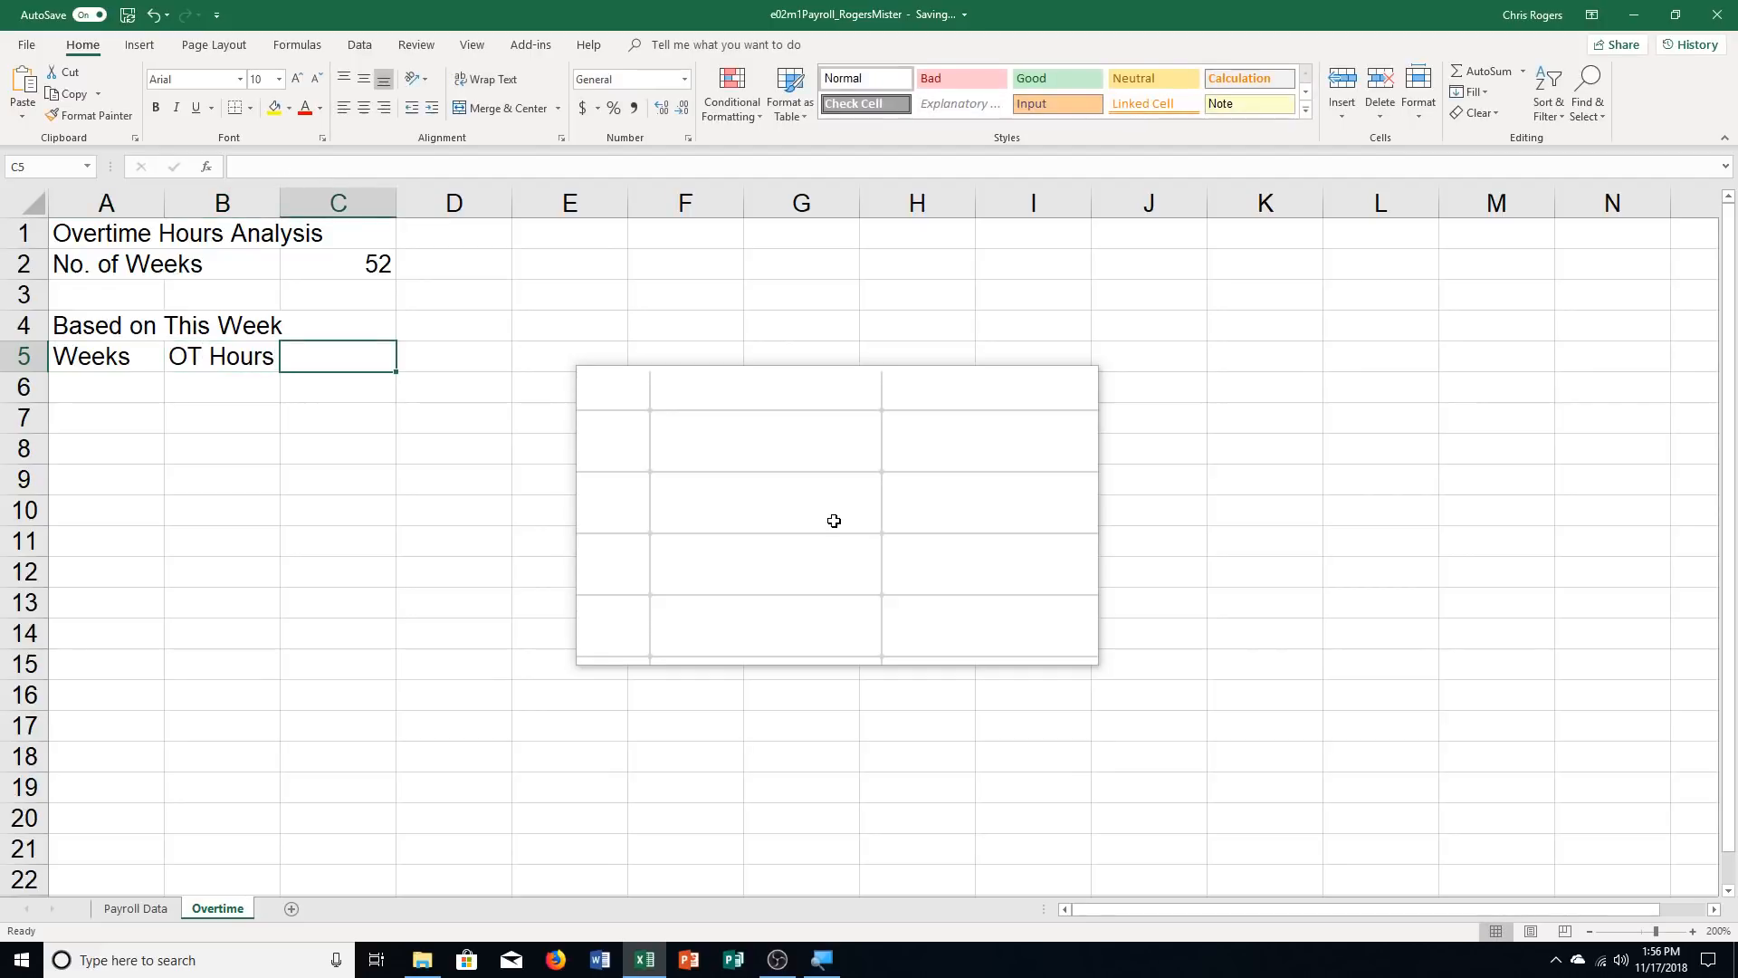
{"action": "type", "text": "OT Pay"}
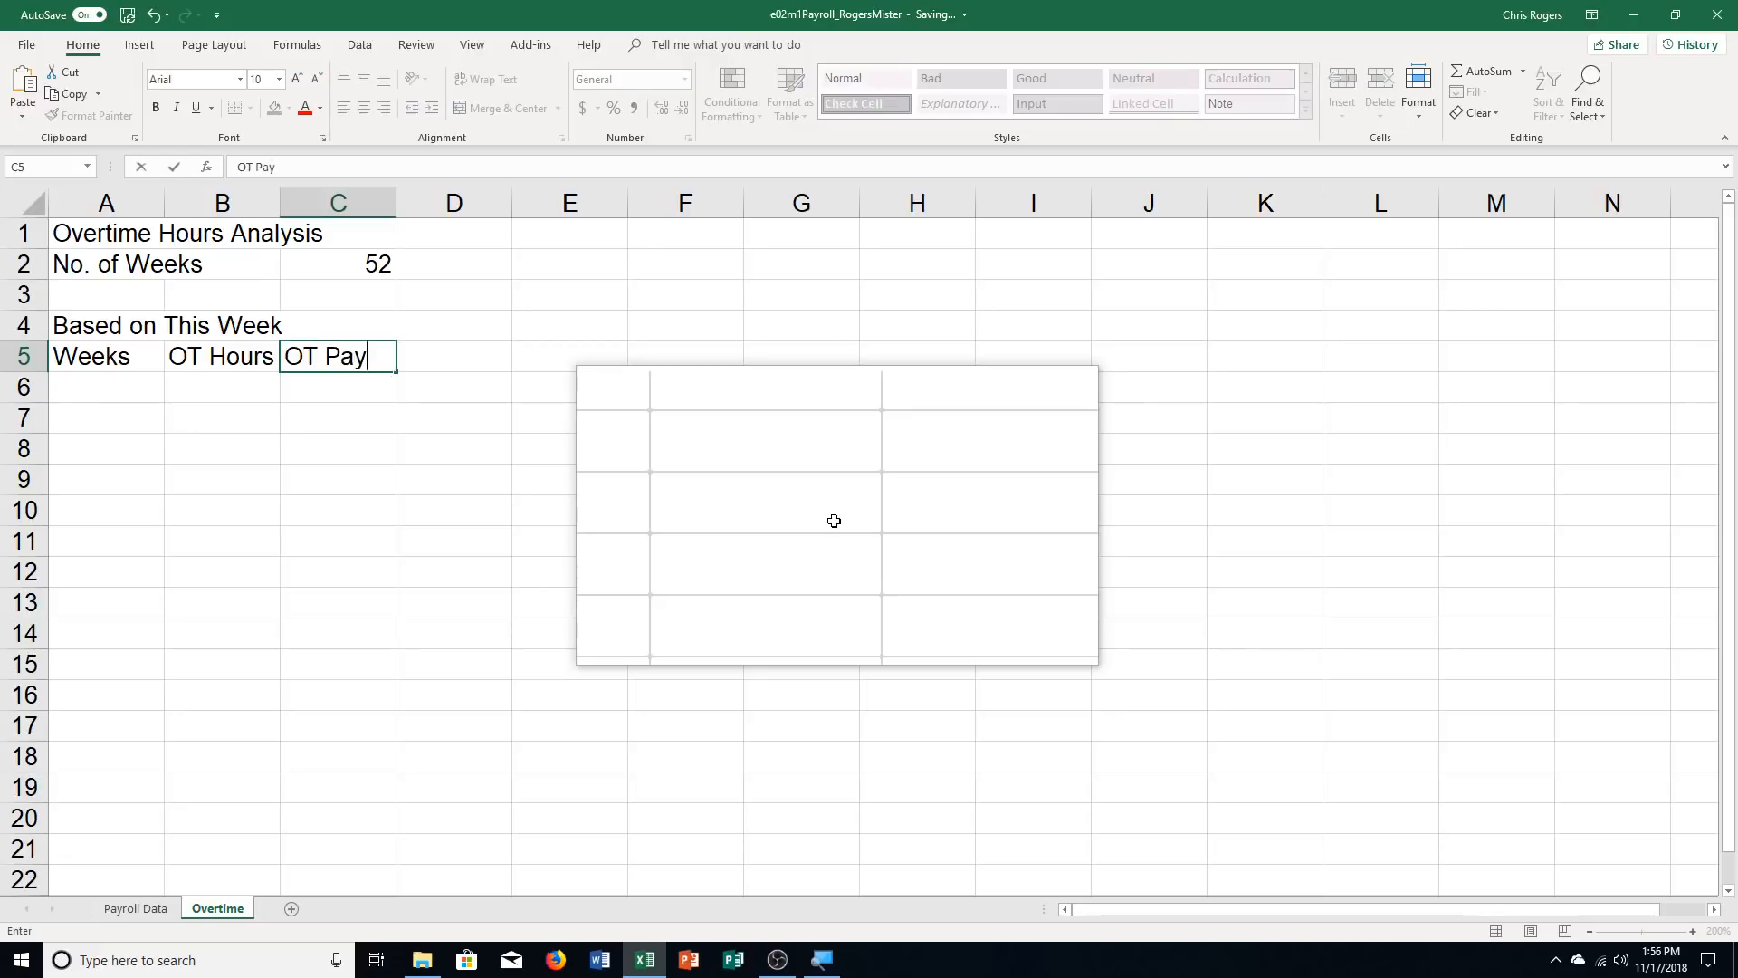
{"action": "key", "text": "Return"}
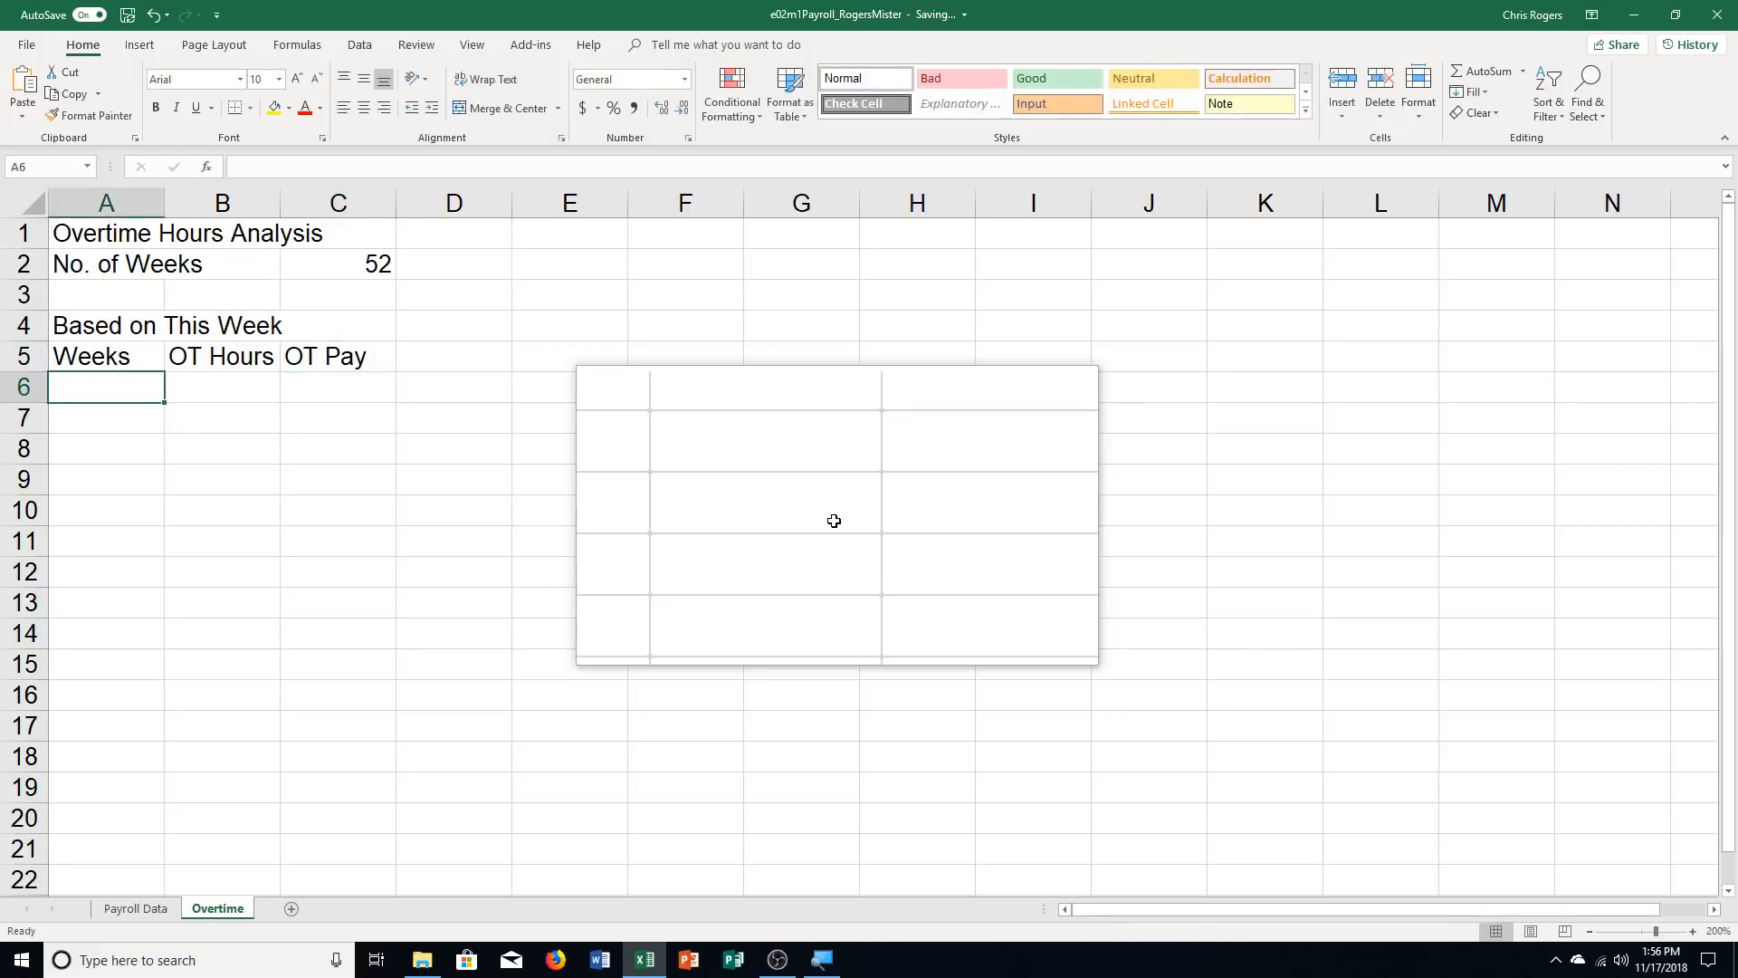
Fill row 6 with 1 week, 36 overtime hours and 560.18 overtime pay
{"action": "type", "text": "1"}
{"action": "key", "text": "Tab"}
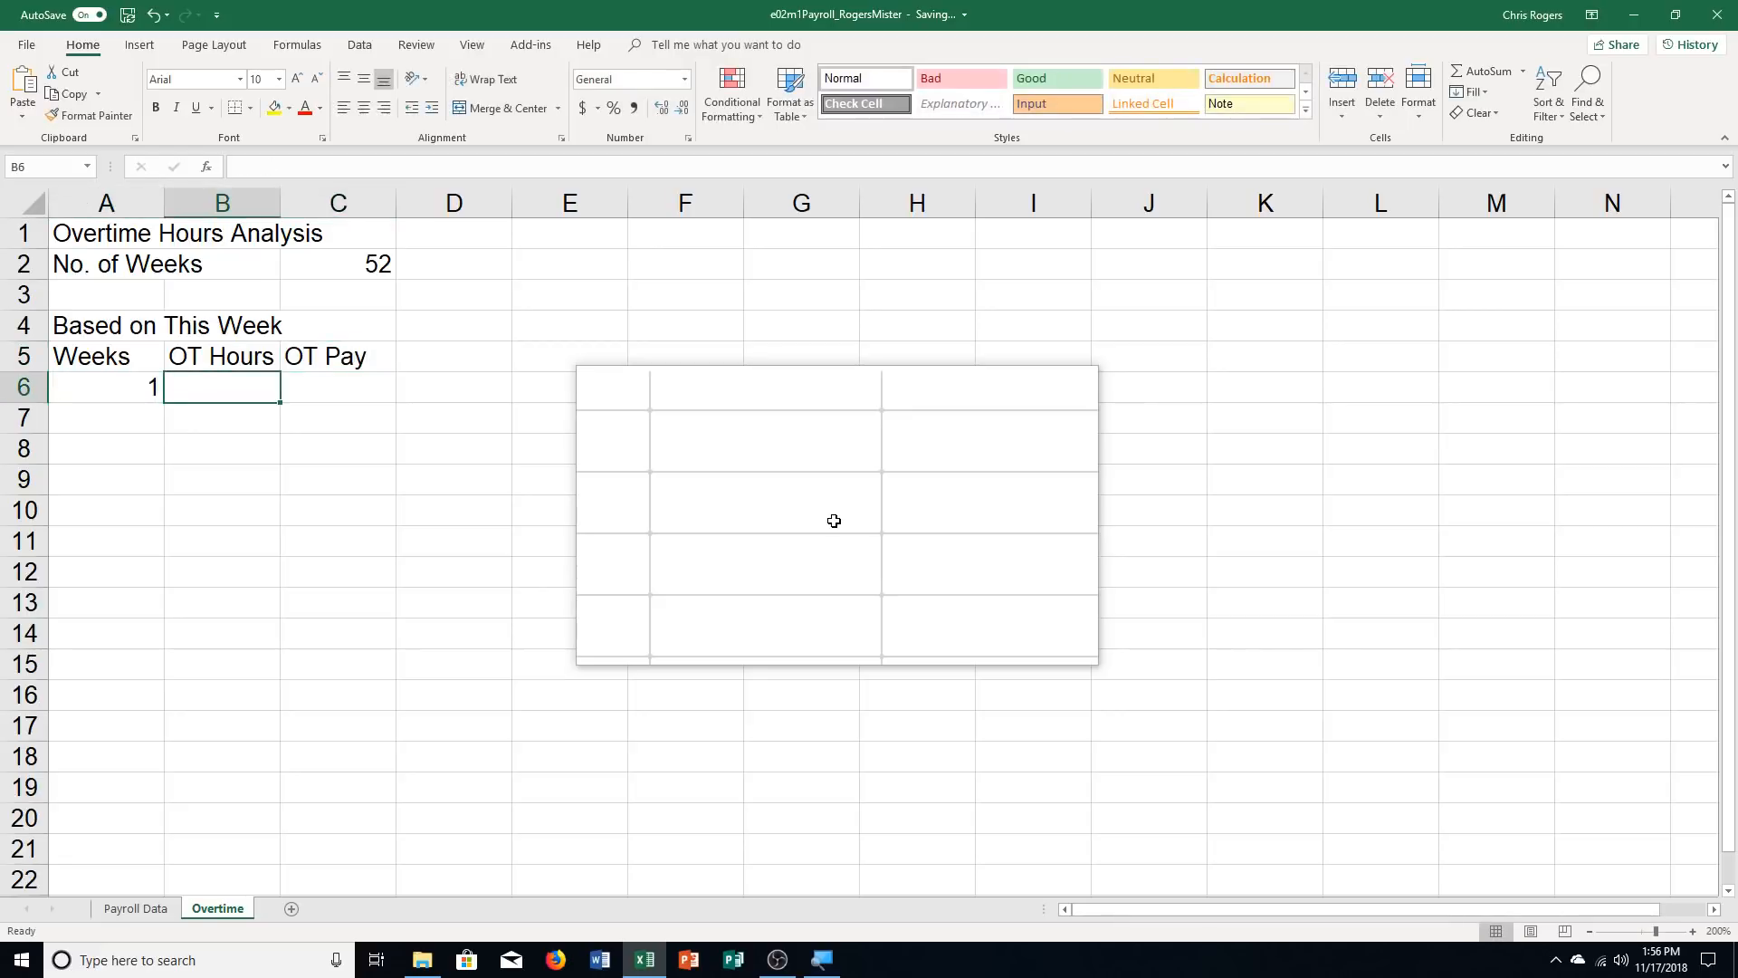
{"action": "type", "text": "36"}
{"action": "key", "text": "Tab"}
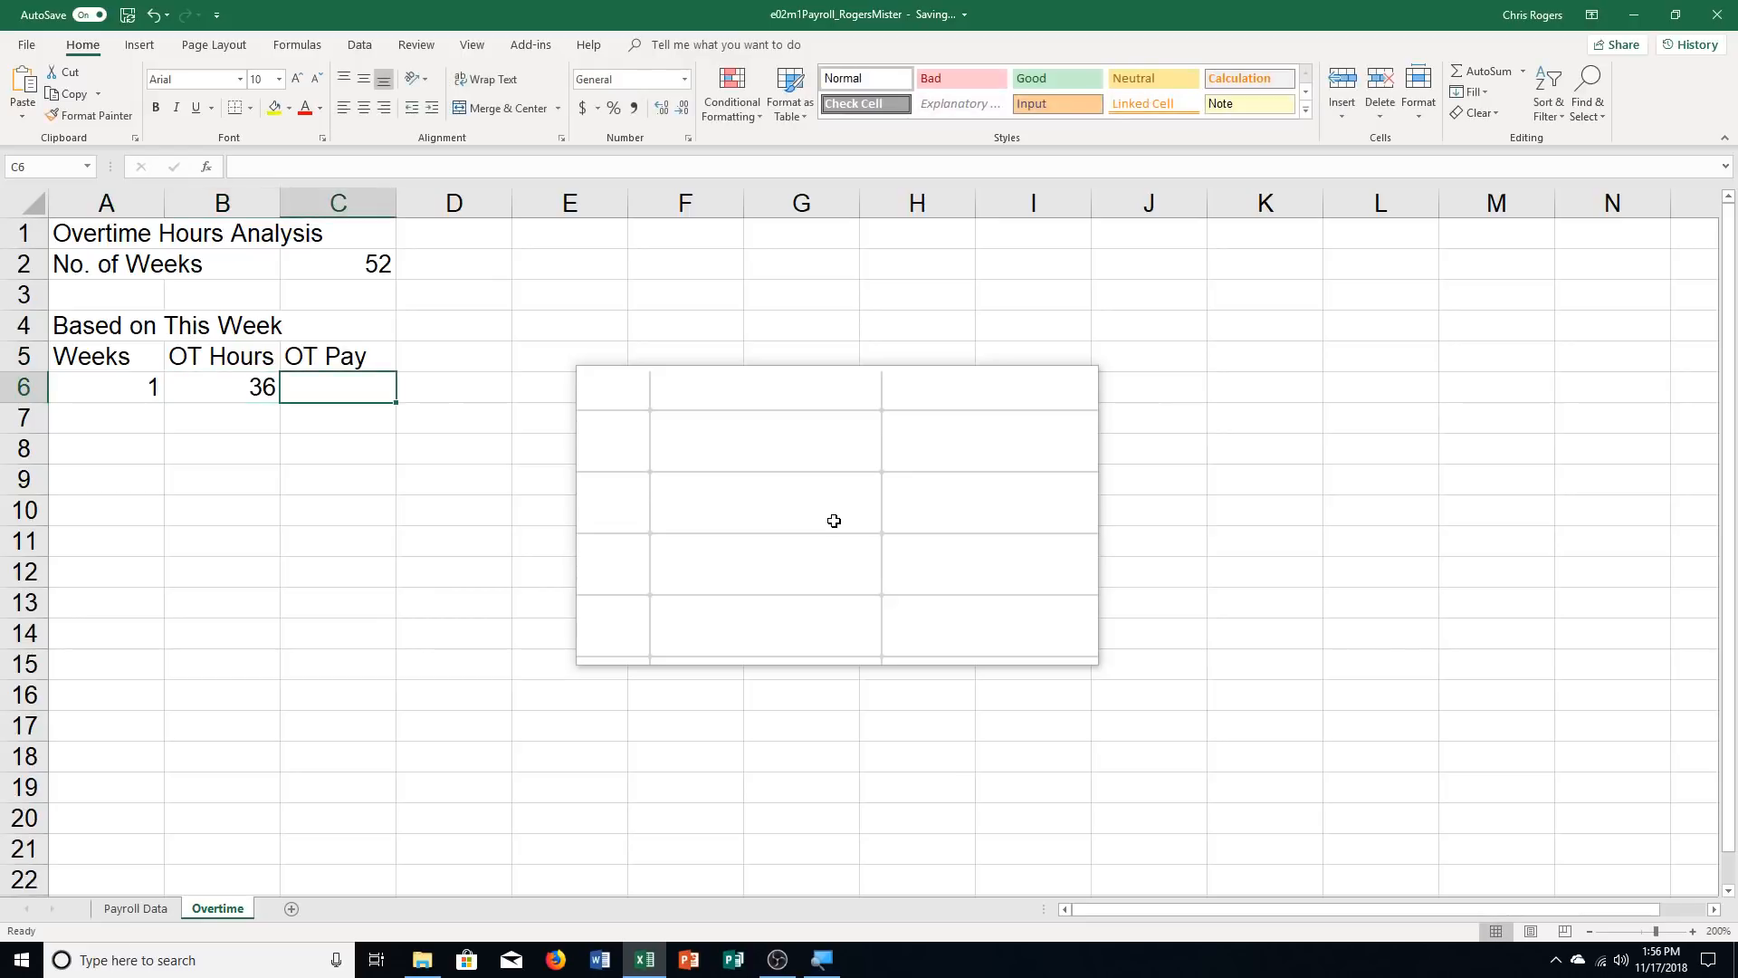
{"action": "type", "text": "560"}
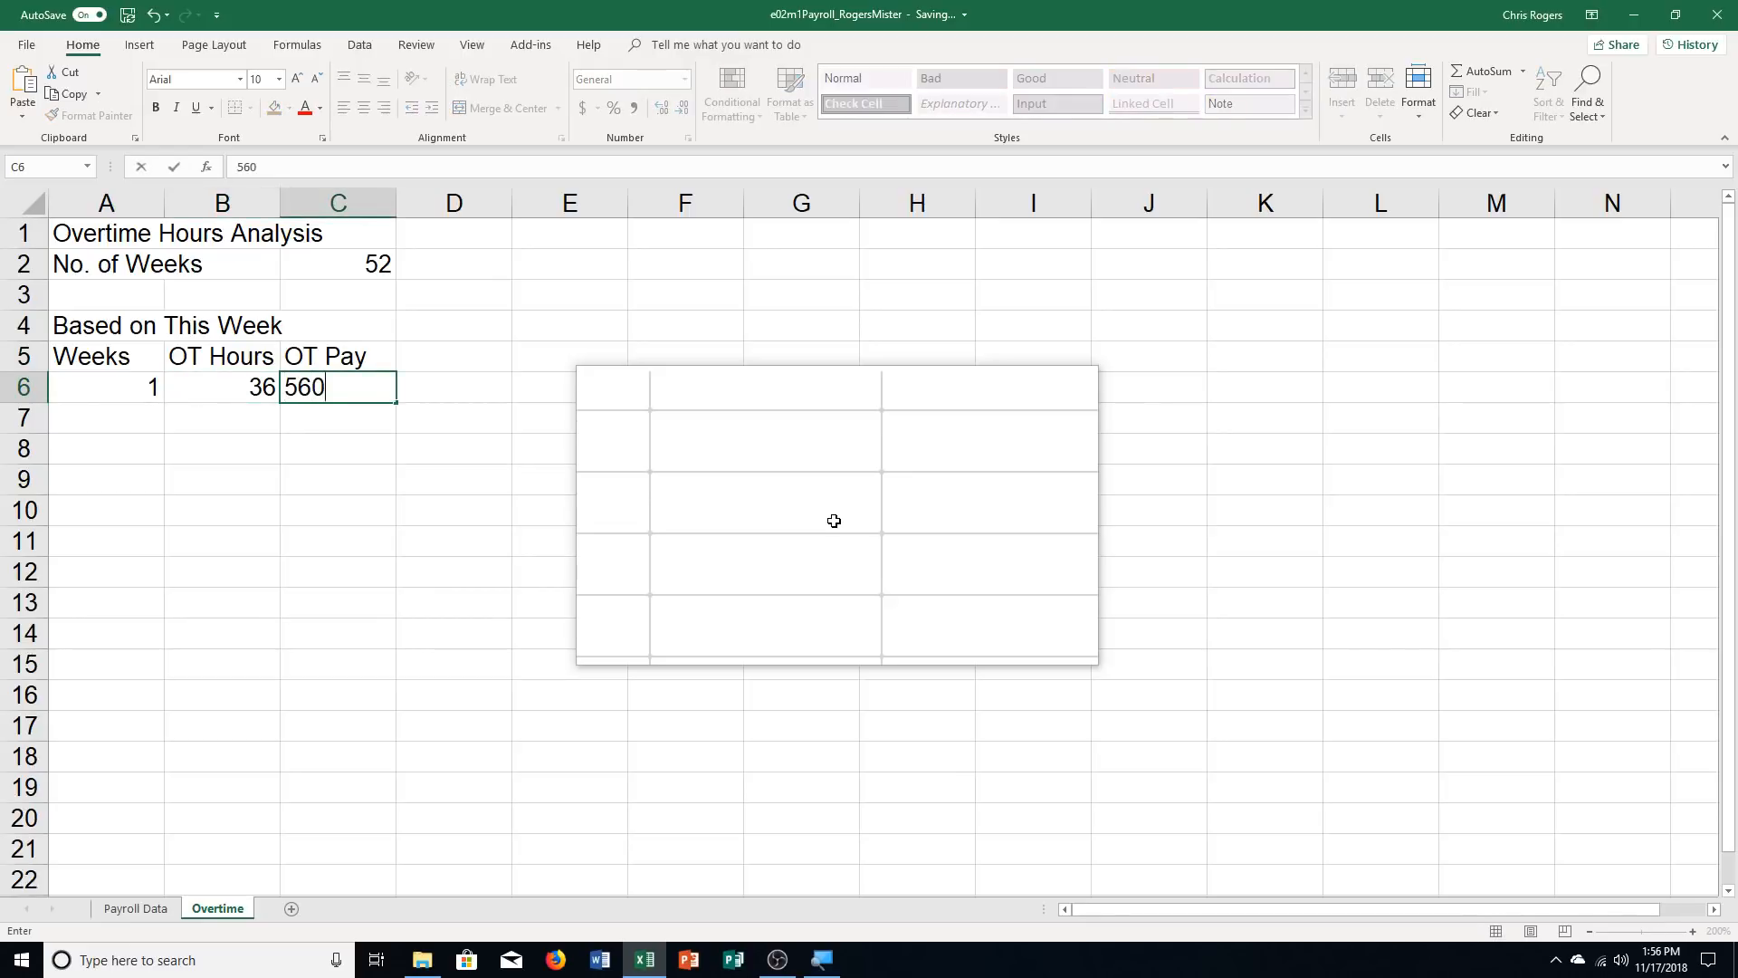
{"action": "type", "text": ".18"}
{"action": "key", "text": "Return"}
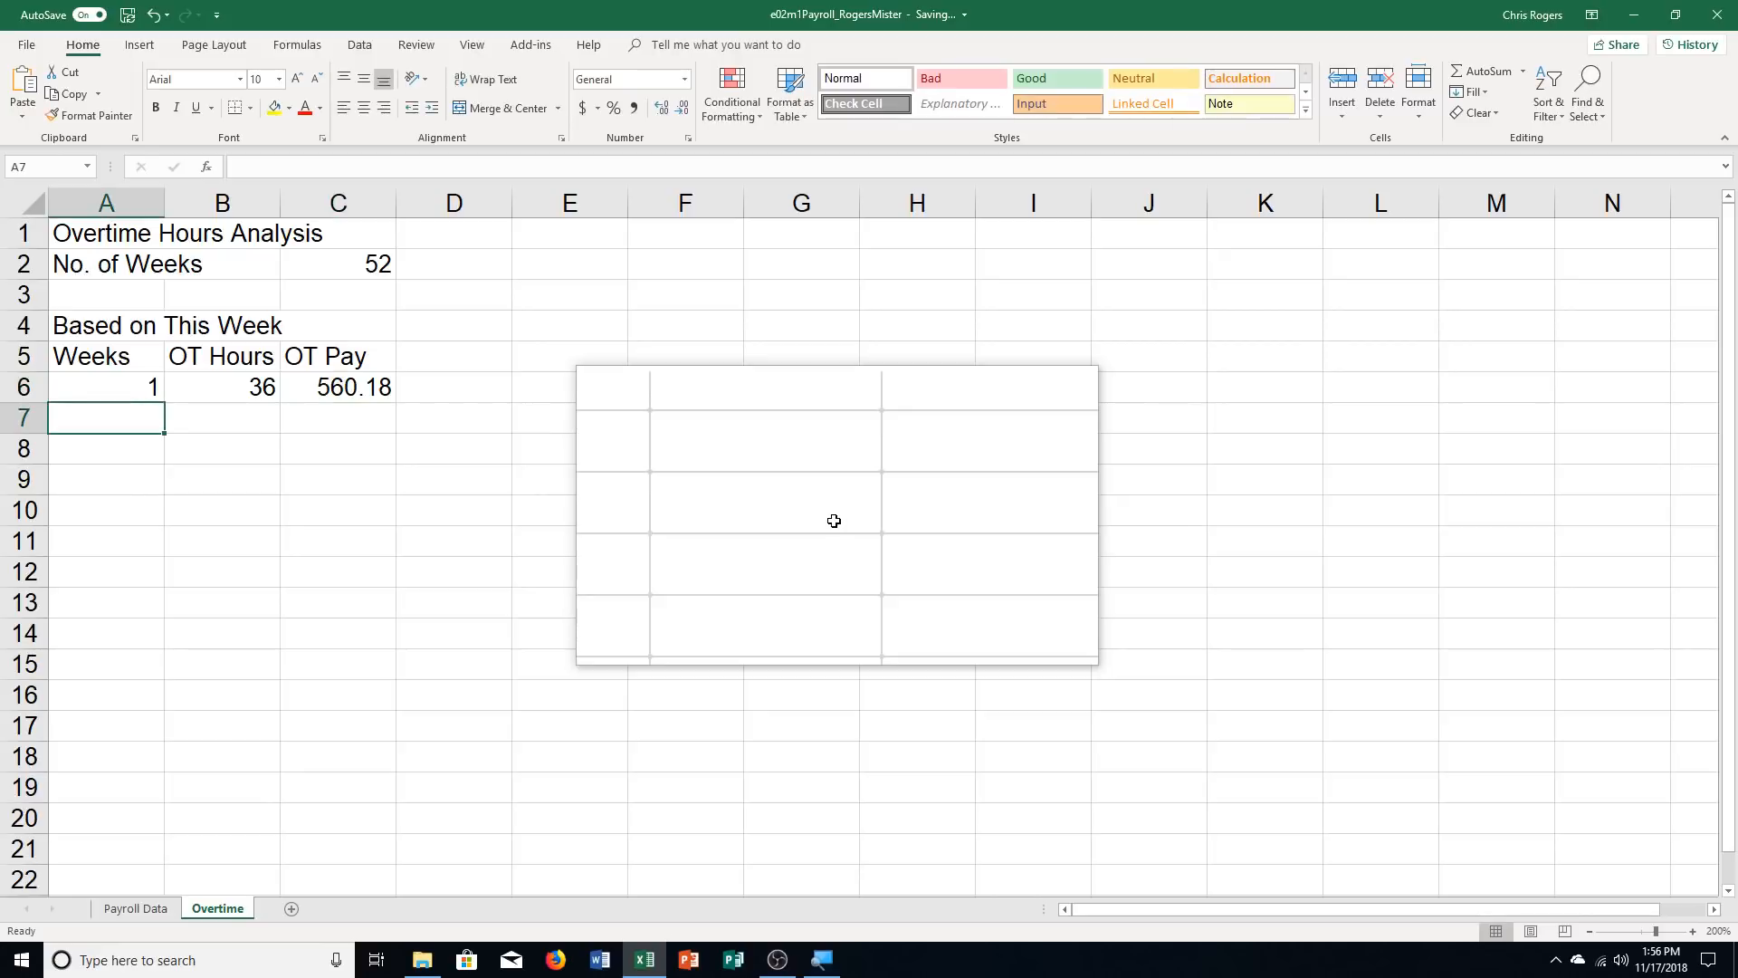
Fill row 7 with 52 weeks, 1872 overtime hours and 29129.36 overtime pay
{"action": "type", "text": "52"}
{"action": "key", "text": "Tab"}
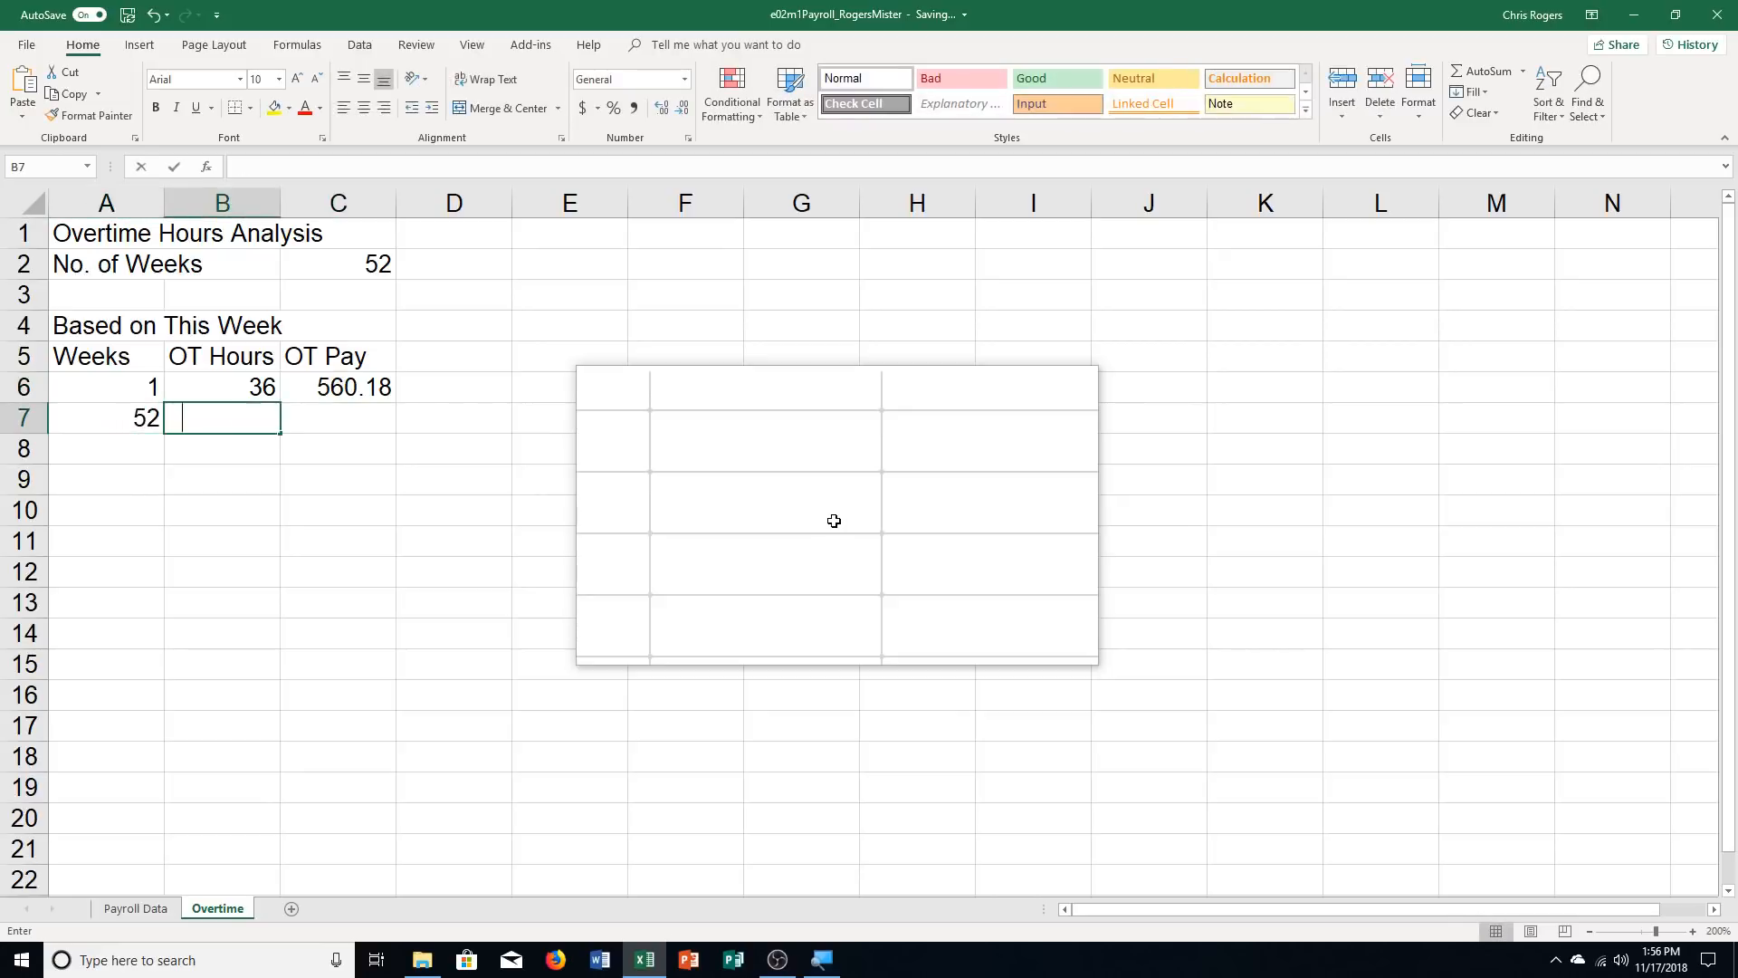
{"action": "type", "text": "1872"}
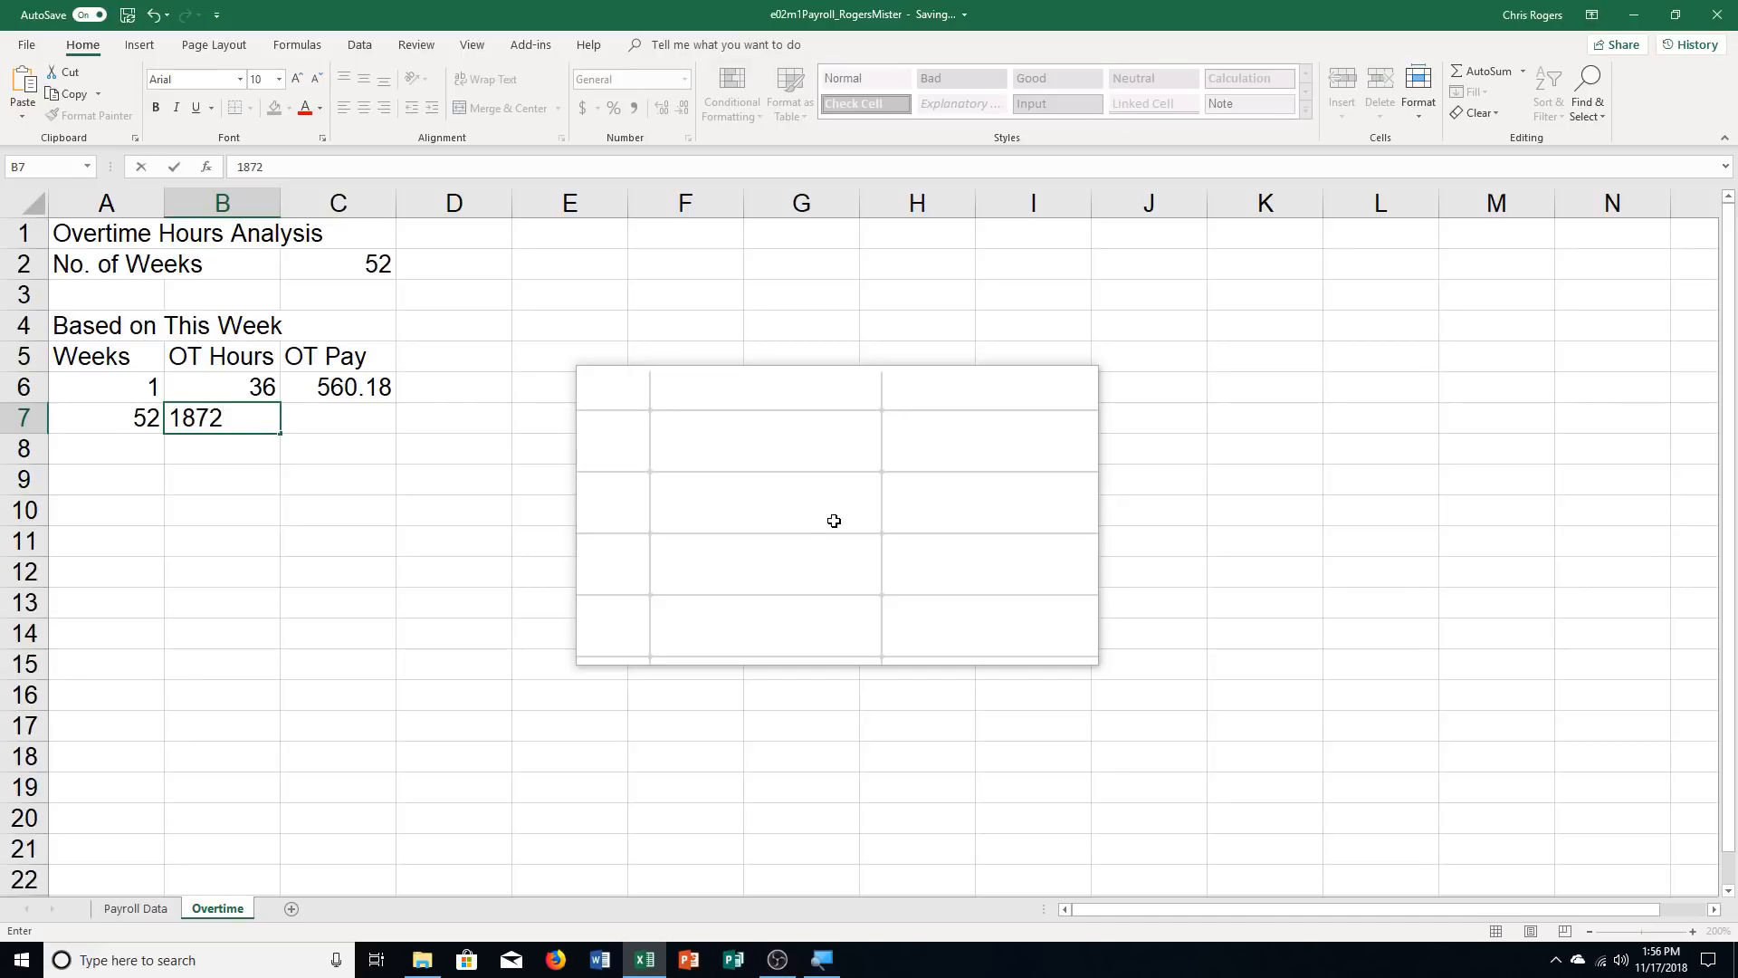
{"action": "key", "text": "Tab"}
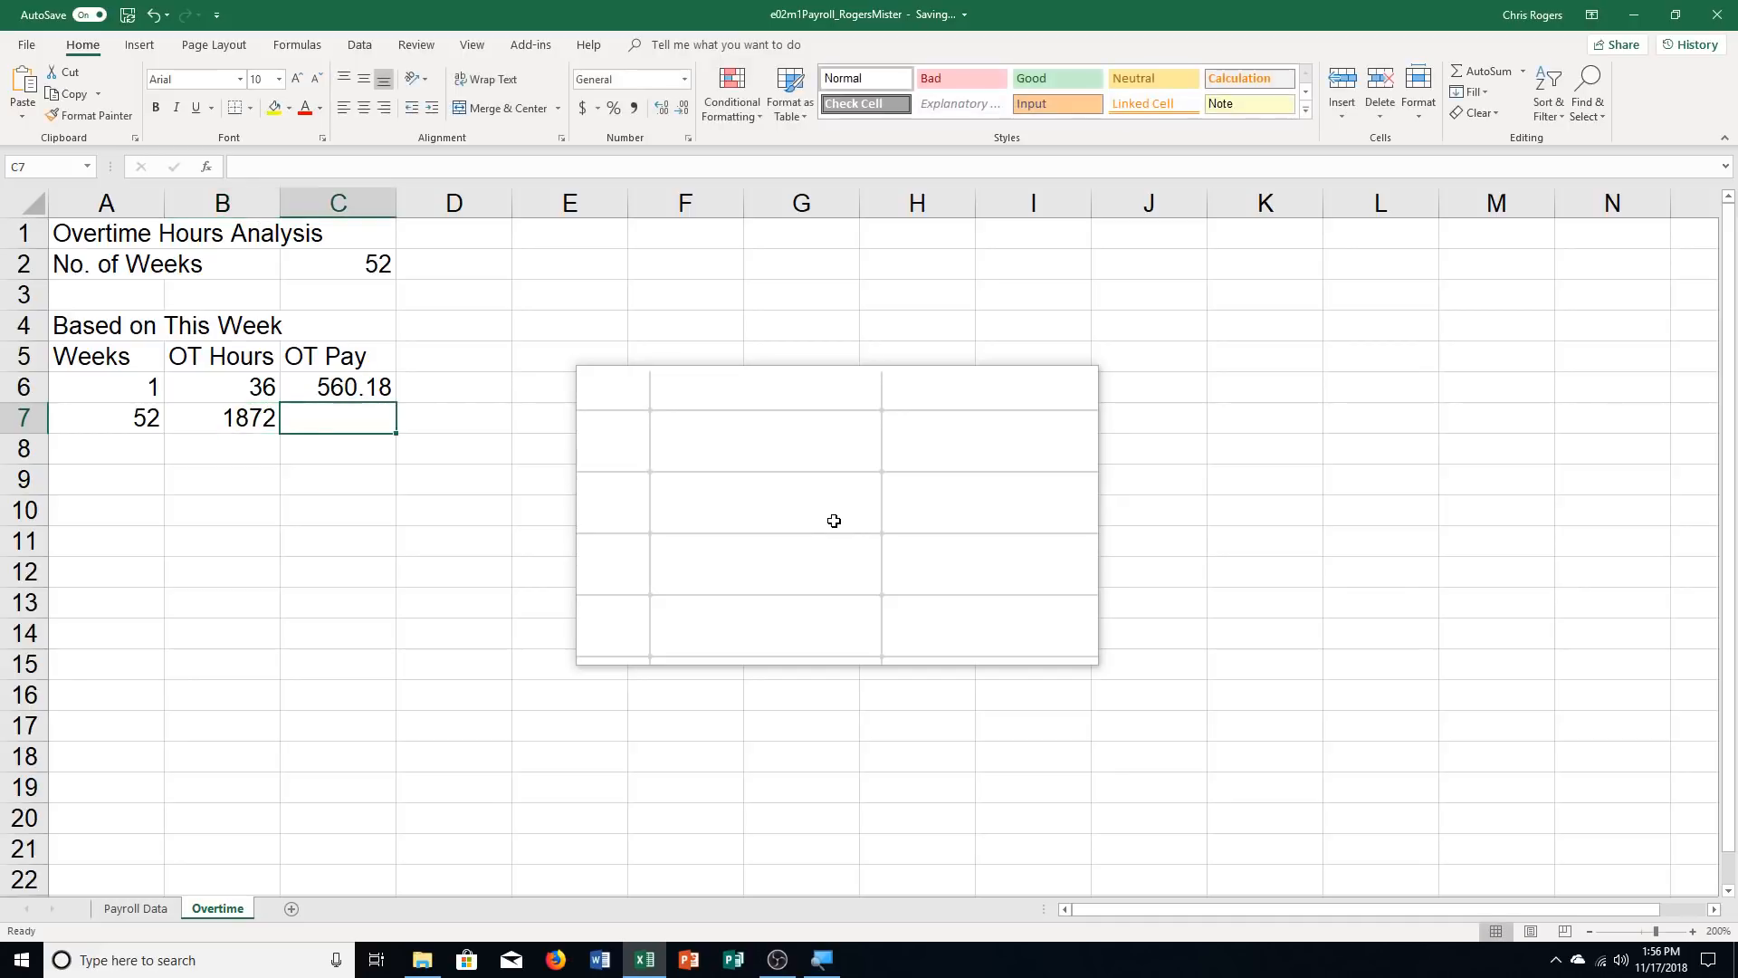
{"action": "type", "text": "29129.36"}
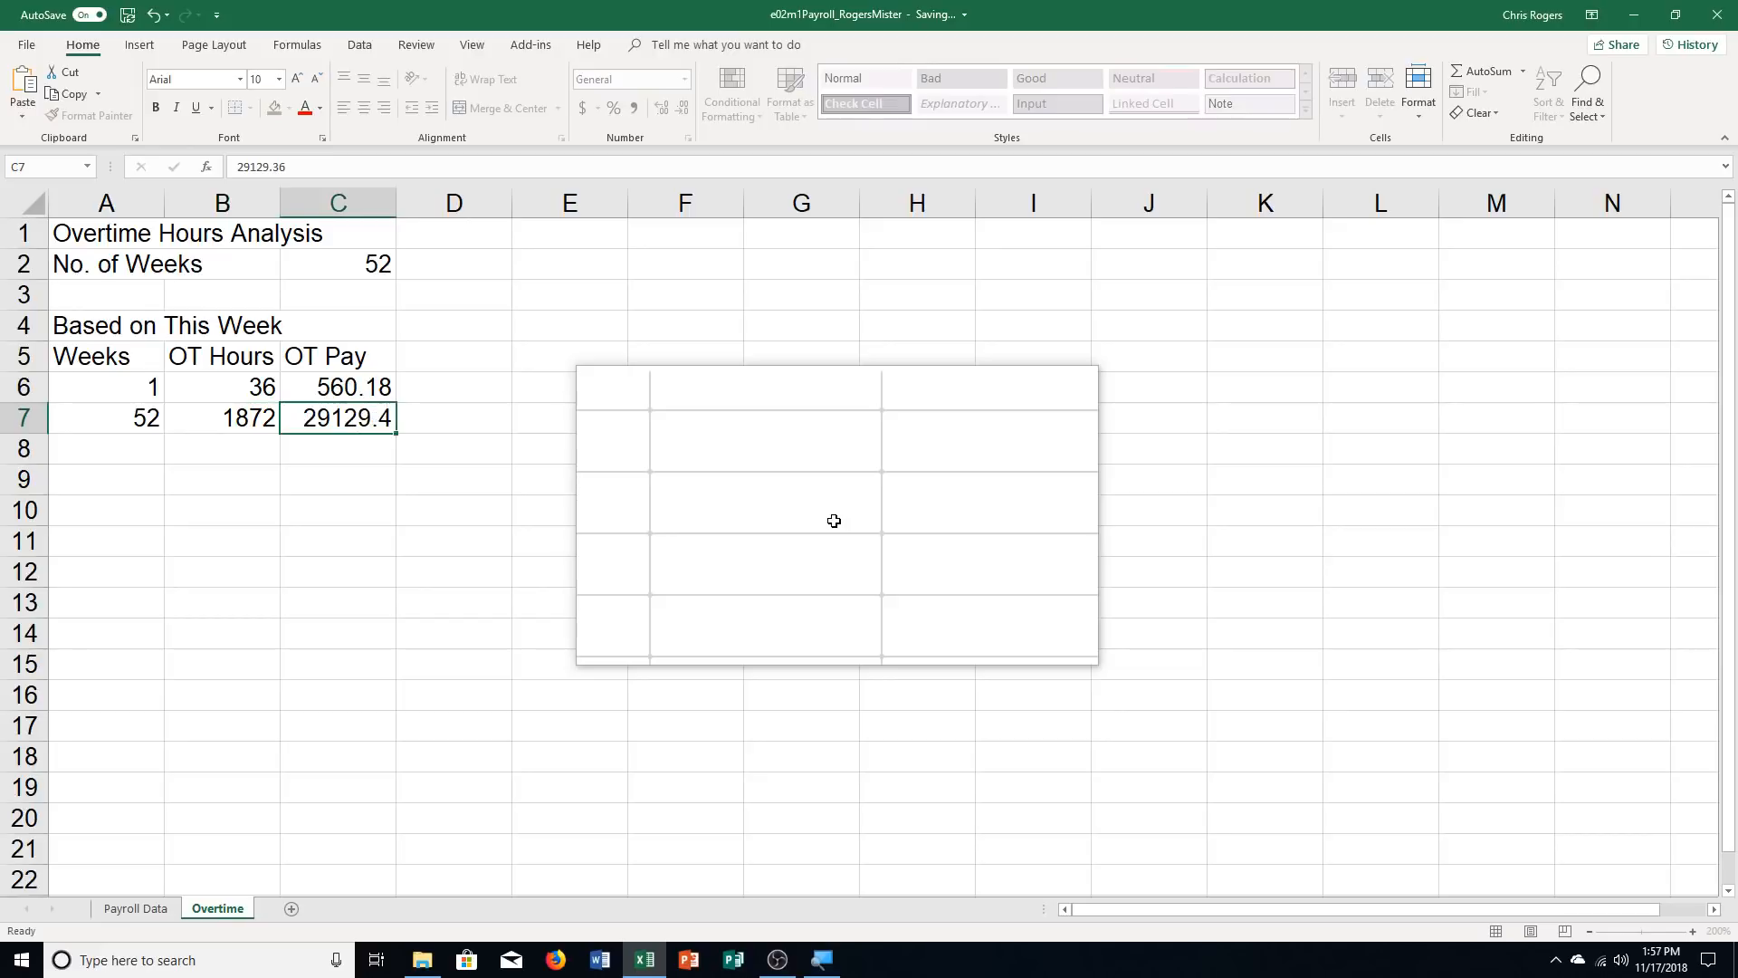
{"action": "key", "text": "Return"}
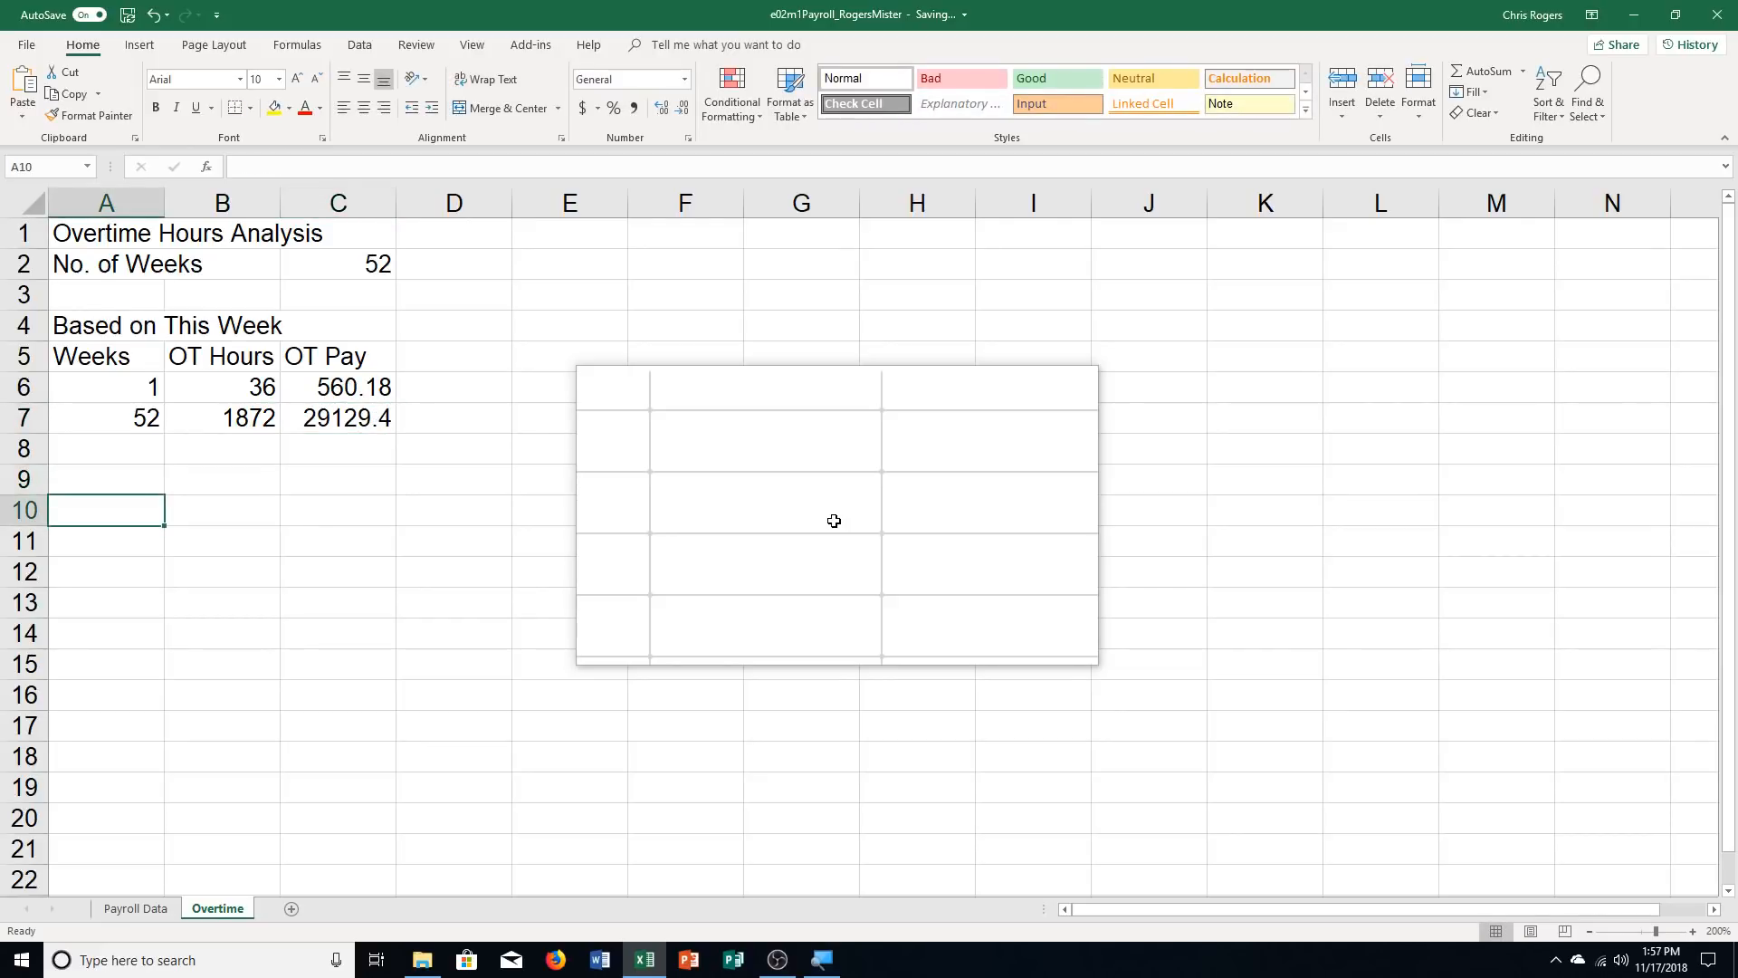
Format the 52-week OT Pay value in C7 to two decimal places
{"action": "left_click", "coordinate": [349, 417]}
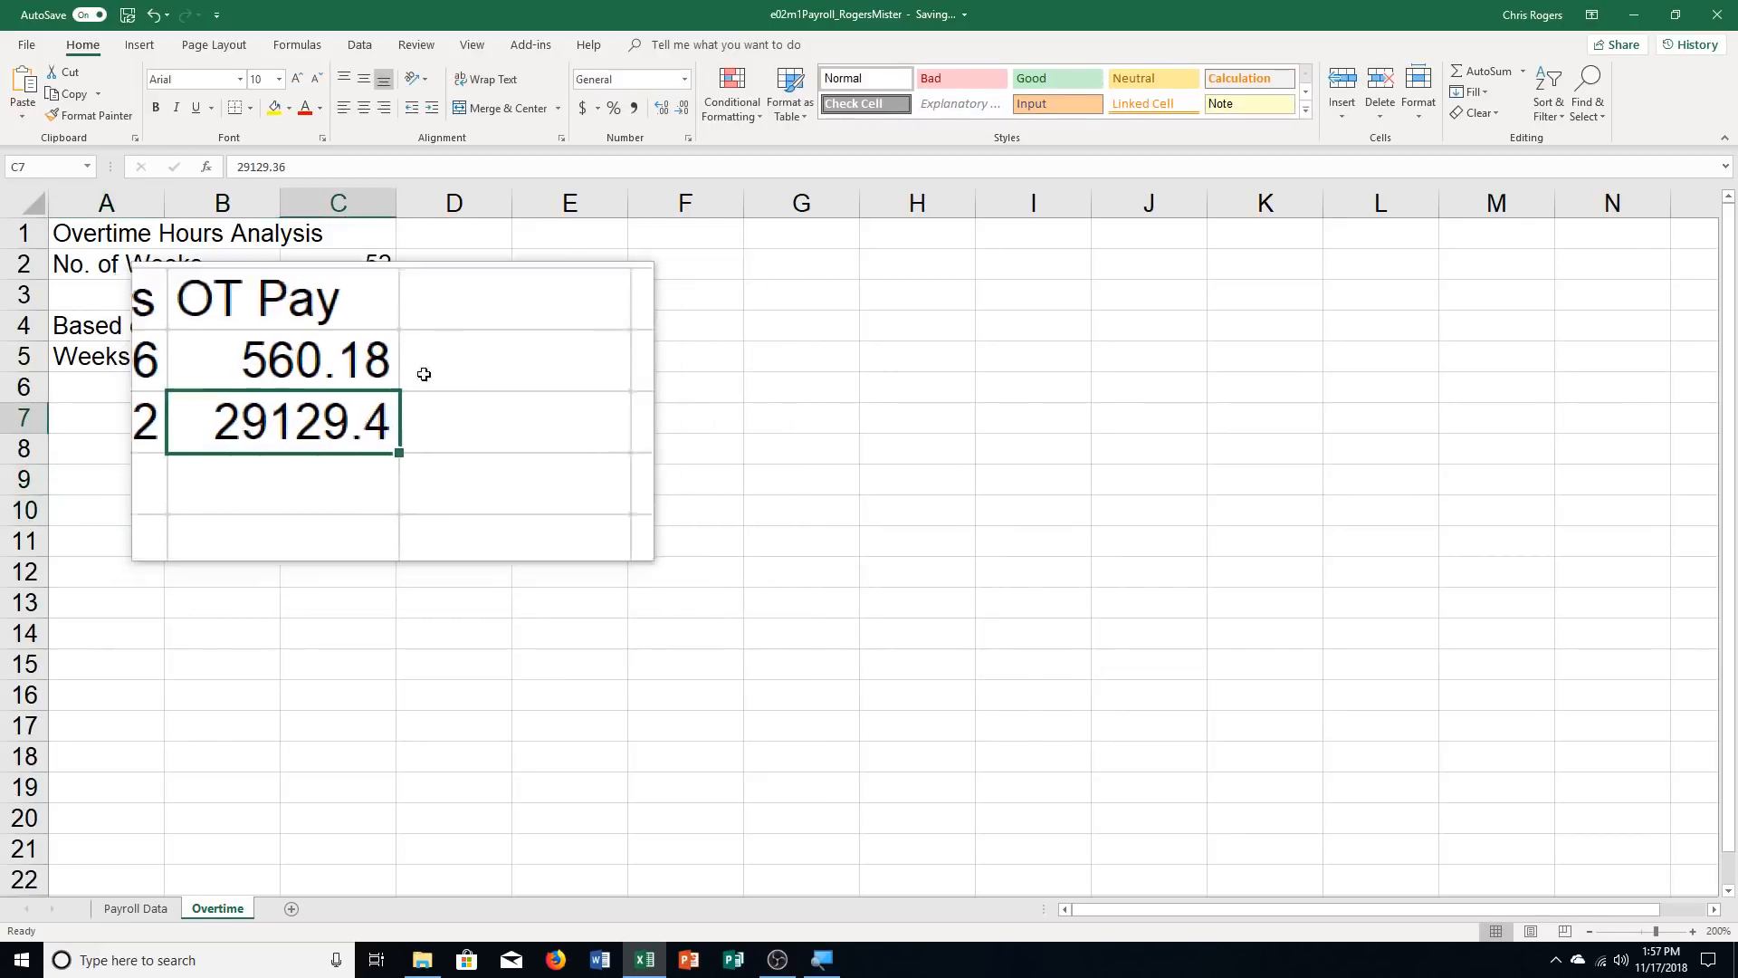
{"action": "left_click", "coordinate": [659, 108]}
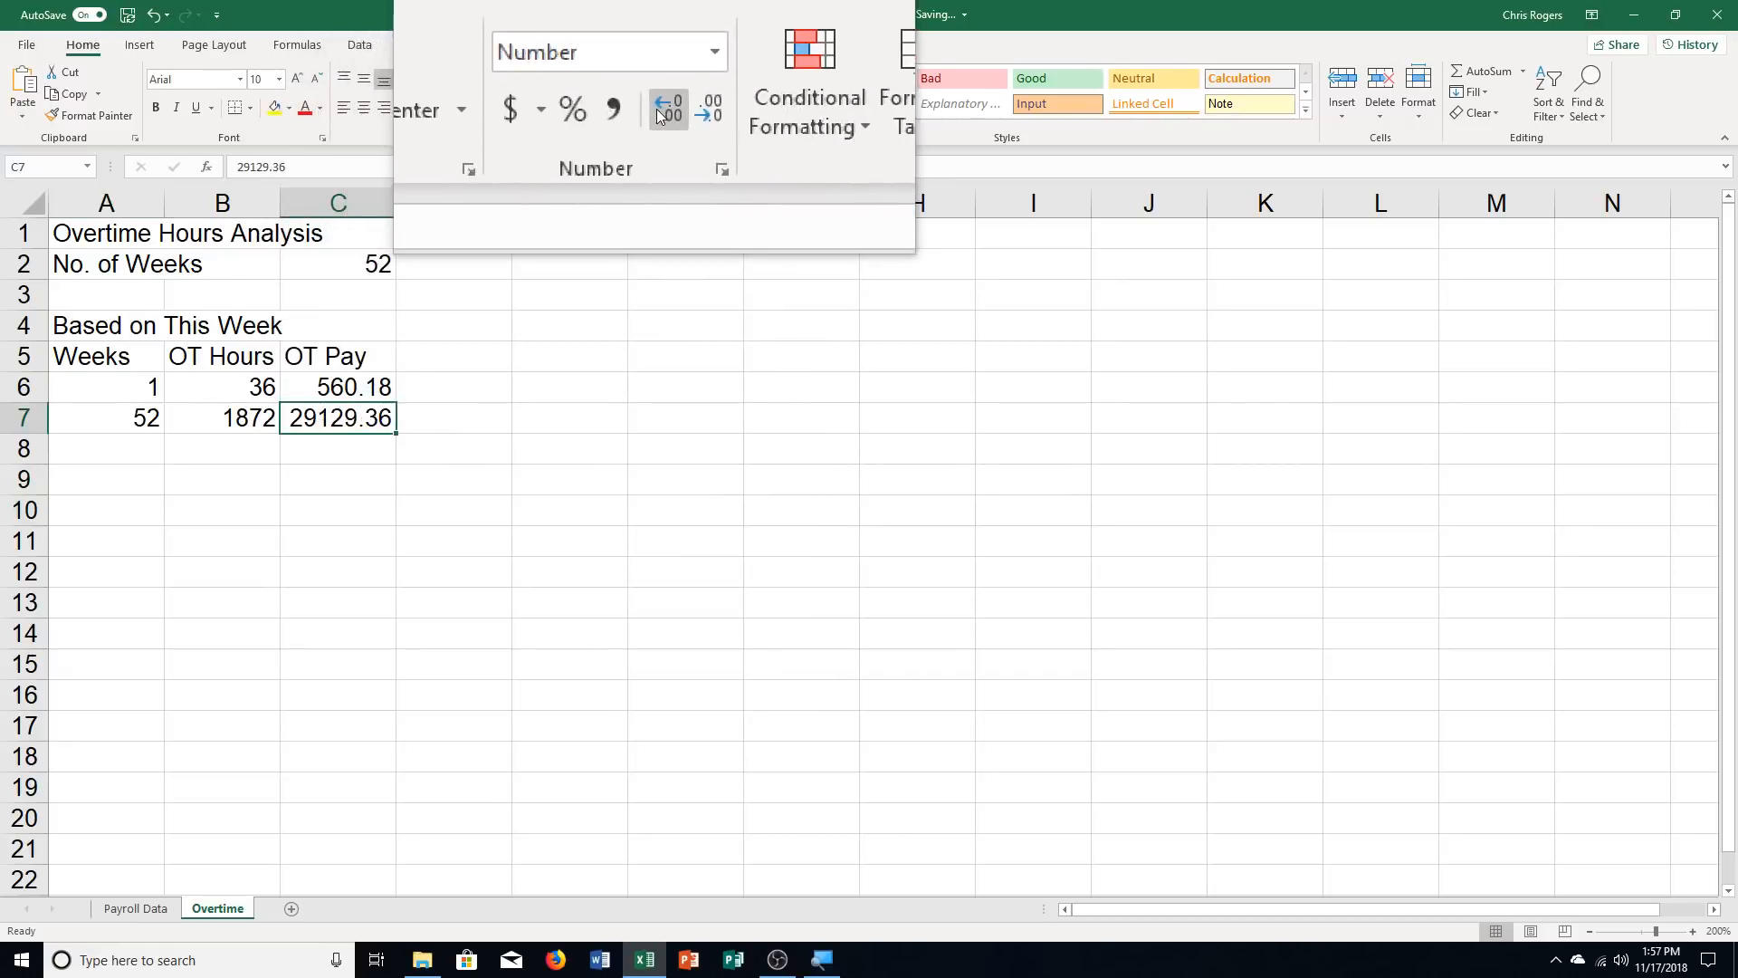
{"action": "left_click", "coordinate": [127, 470]}
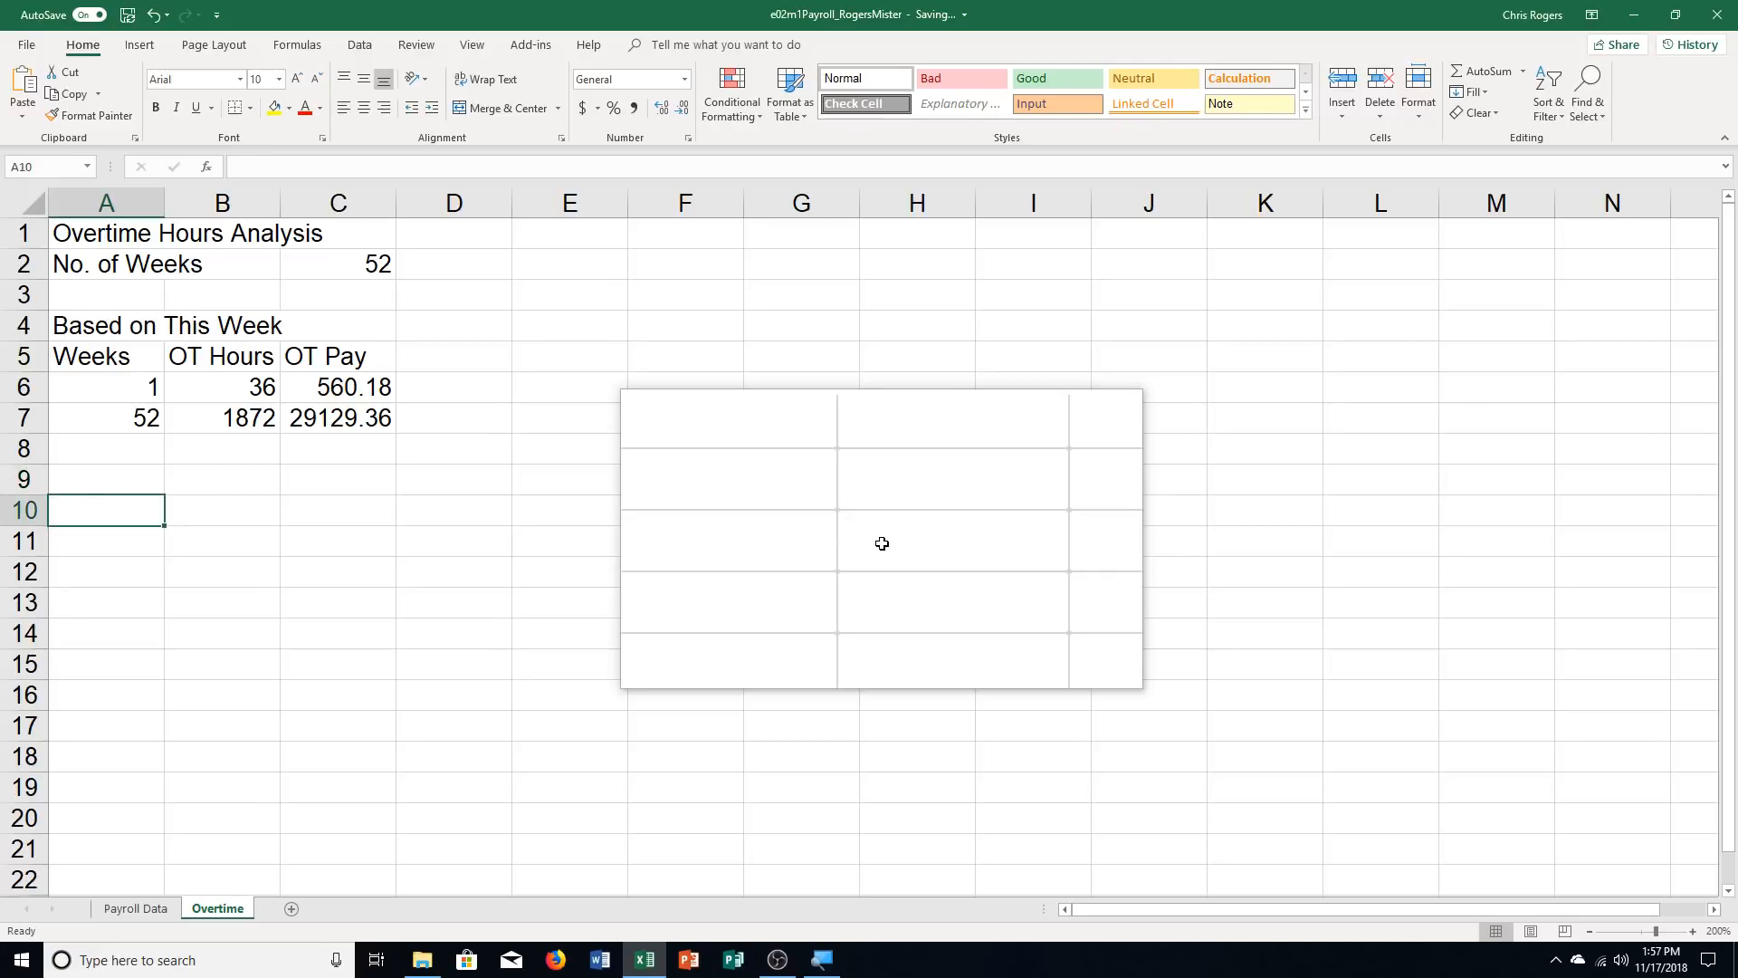
Enter the title 1/2 OT Hours for Year in A10 and the headings Weeks, OT Hours and OT Pay in A11:C11
{"action": "type", "text": "12"}
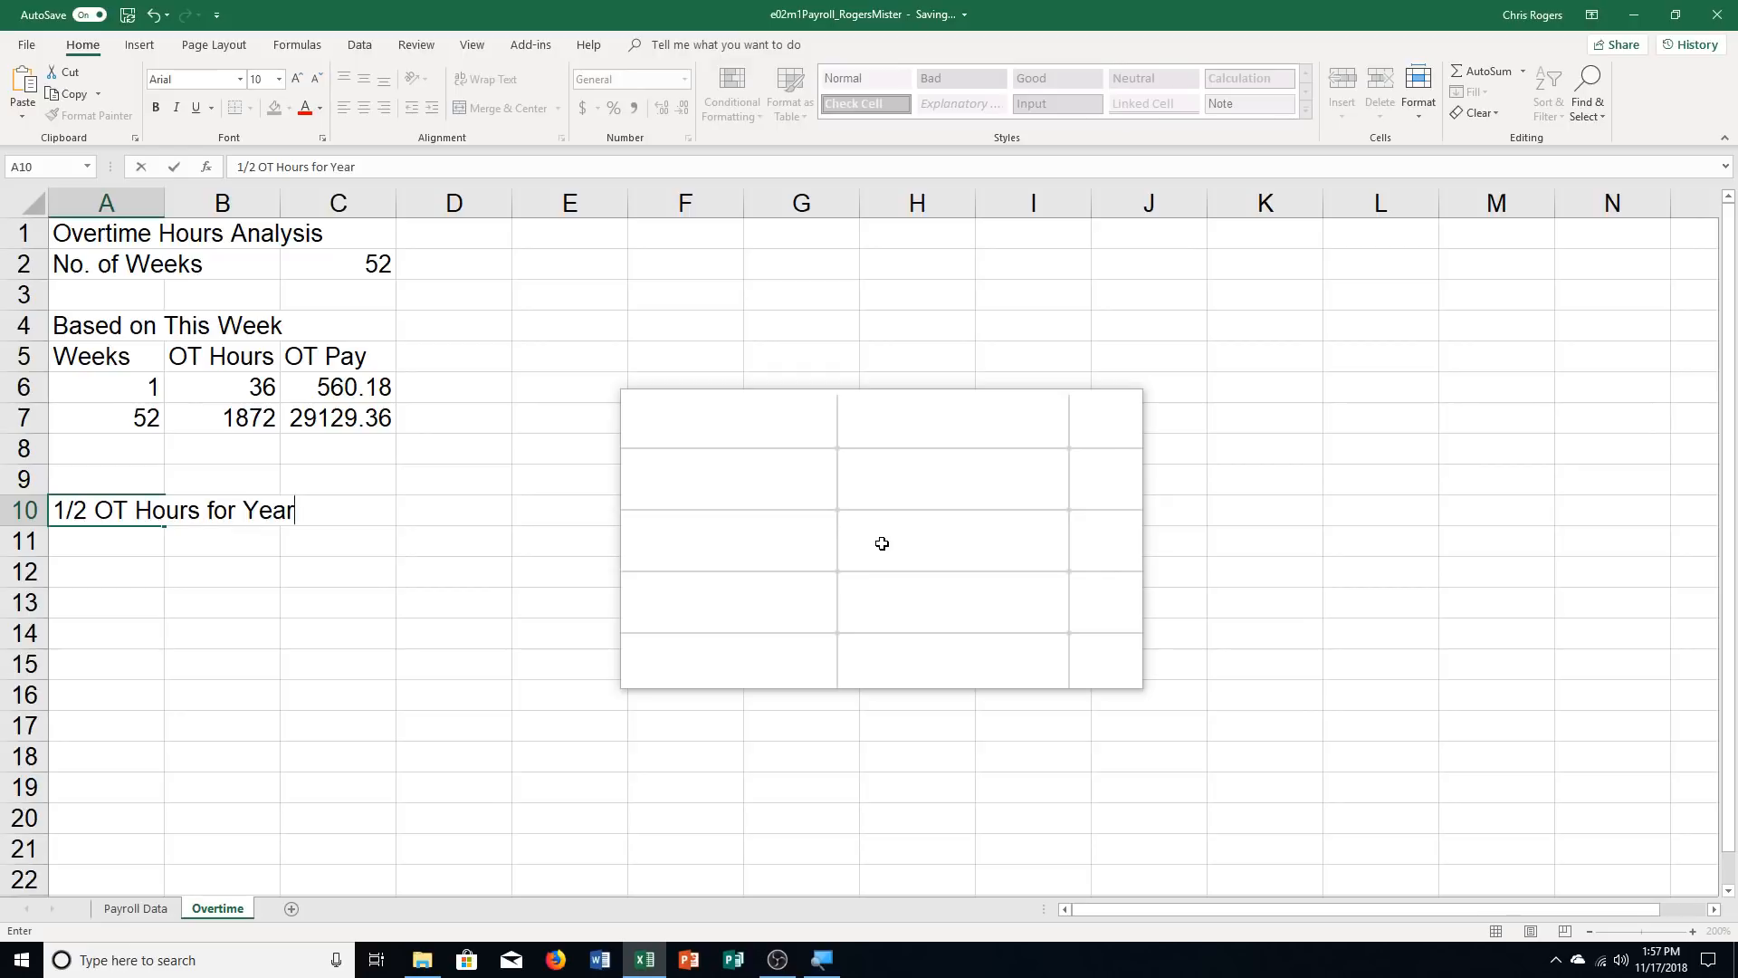
{"action": "key", "text": "Return"}
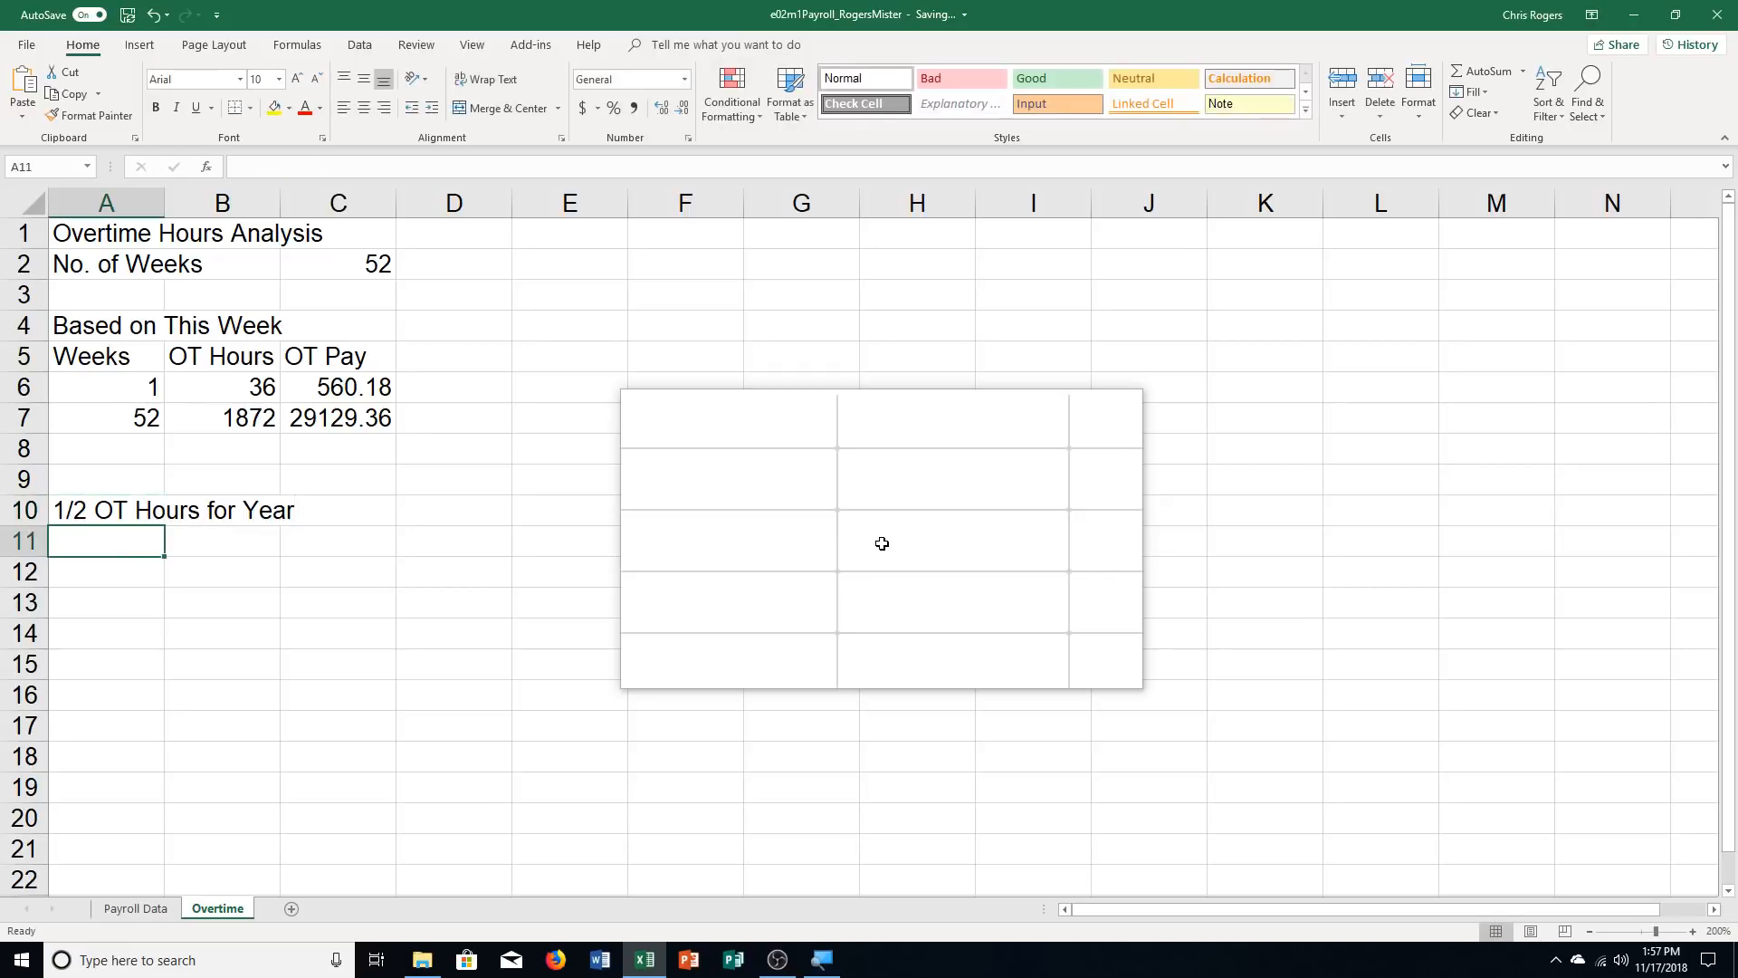
{"action": "type", "text": "Weeks"}
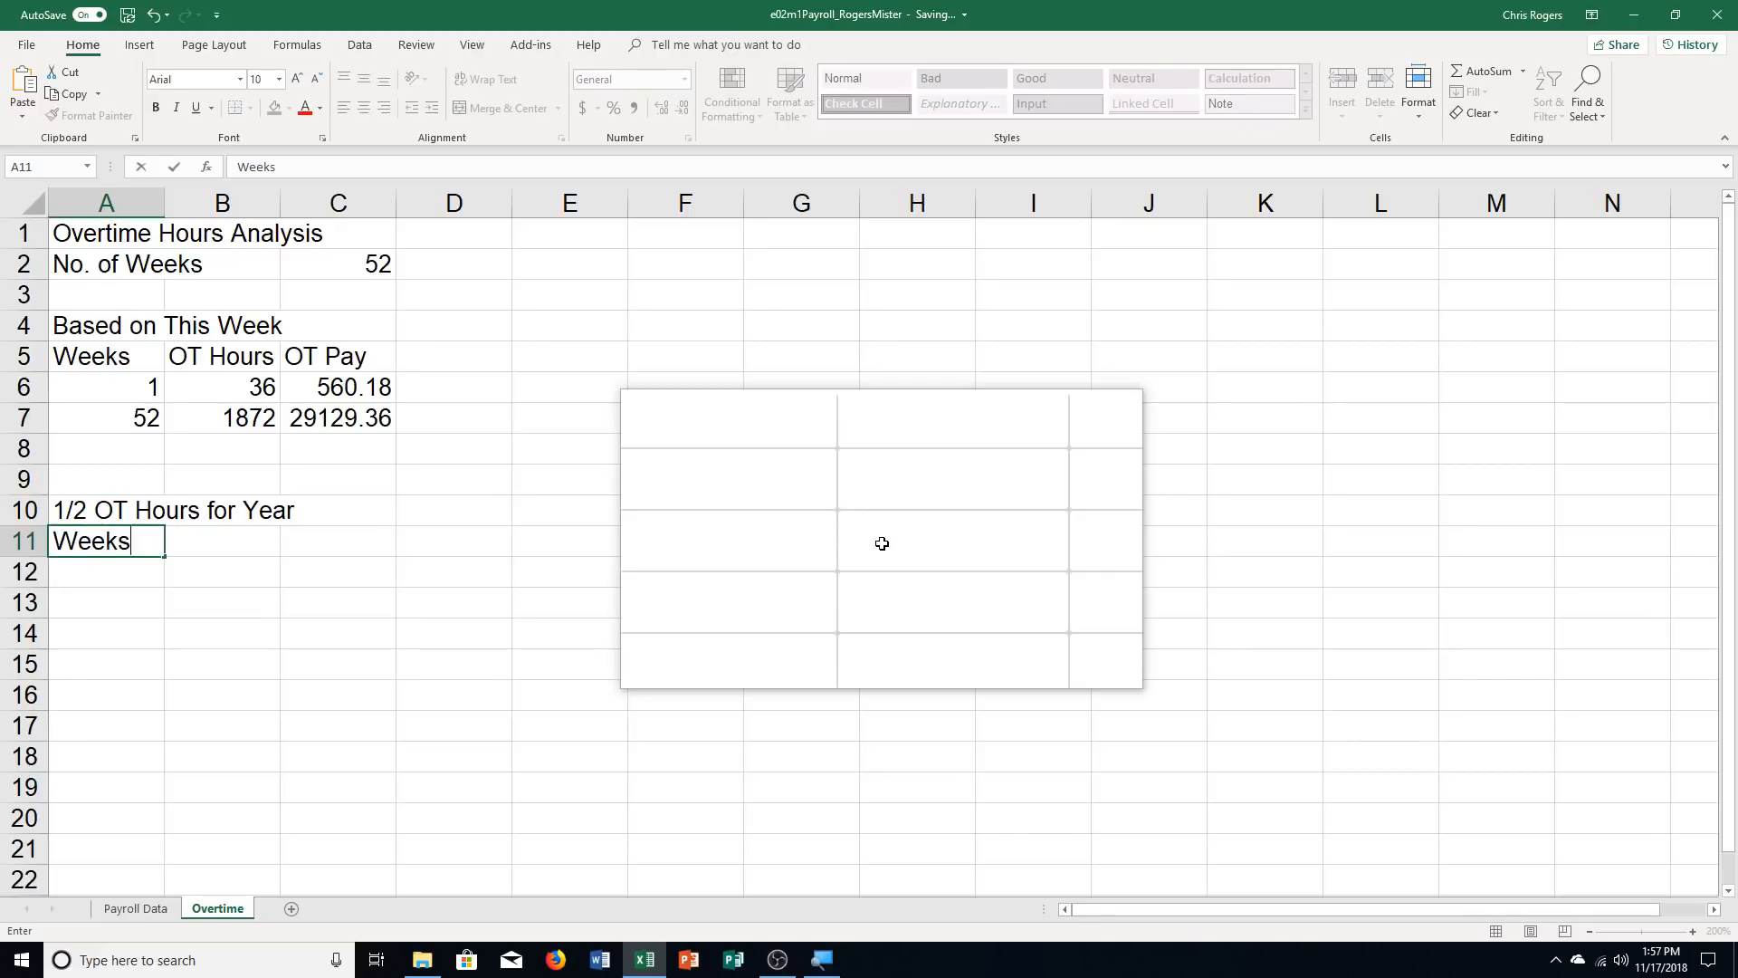
{"action": "key", "text": "Tab"}
{"action": "type", "text": "O"}
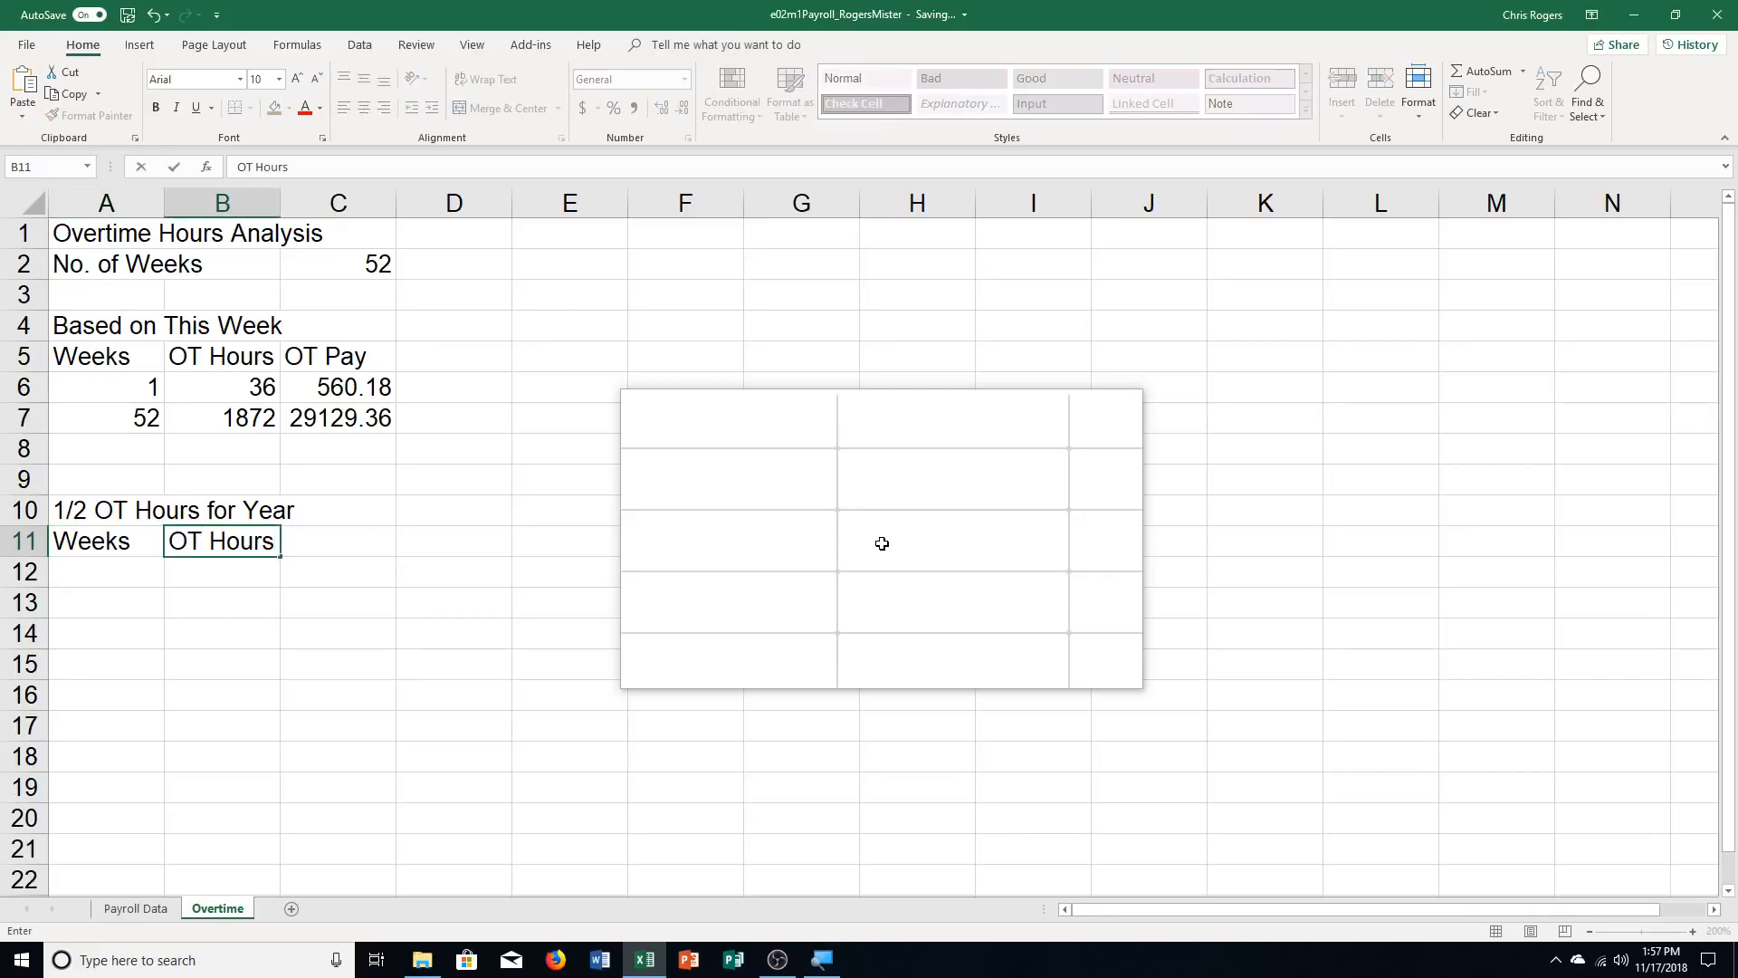
{"action": "key", "text": "Tab"}
{"action": "type", "text": "O"}
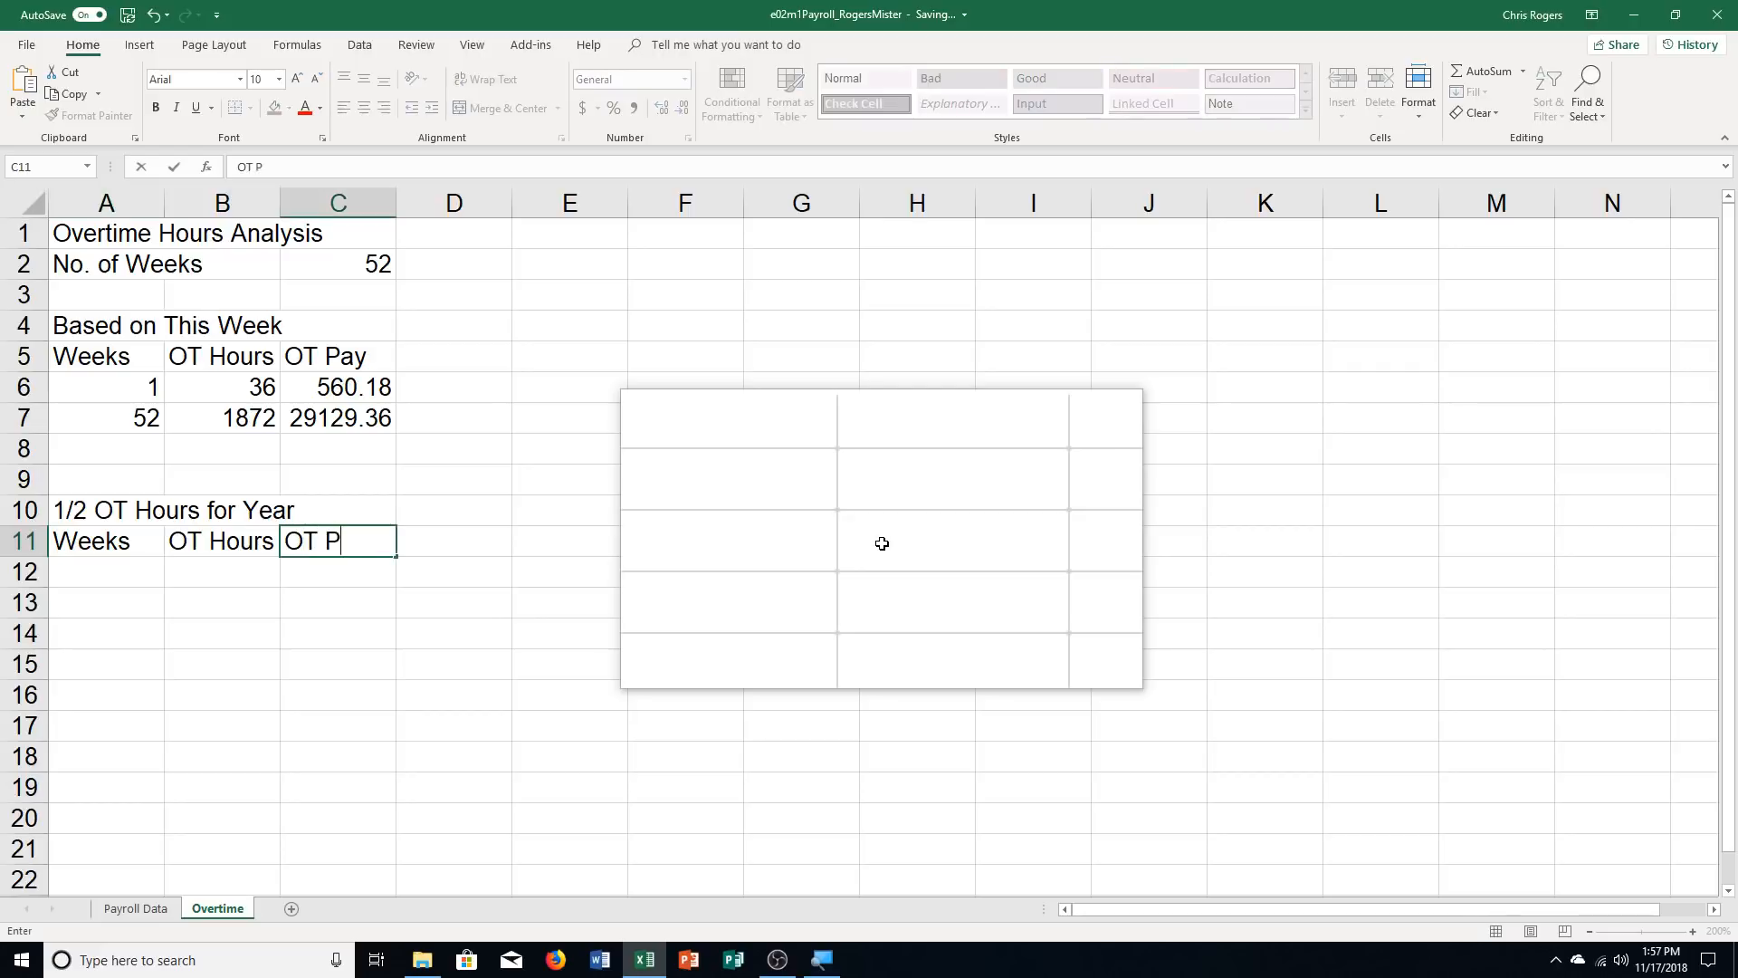
{"action": "key", "text": "Return"}
Enter 1 week in A12 and halve the one-week overtime hours in B12 with the formula =B6/2
{"action": "type", "text": "1"}
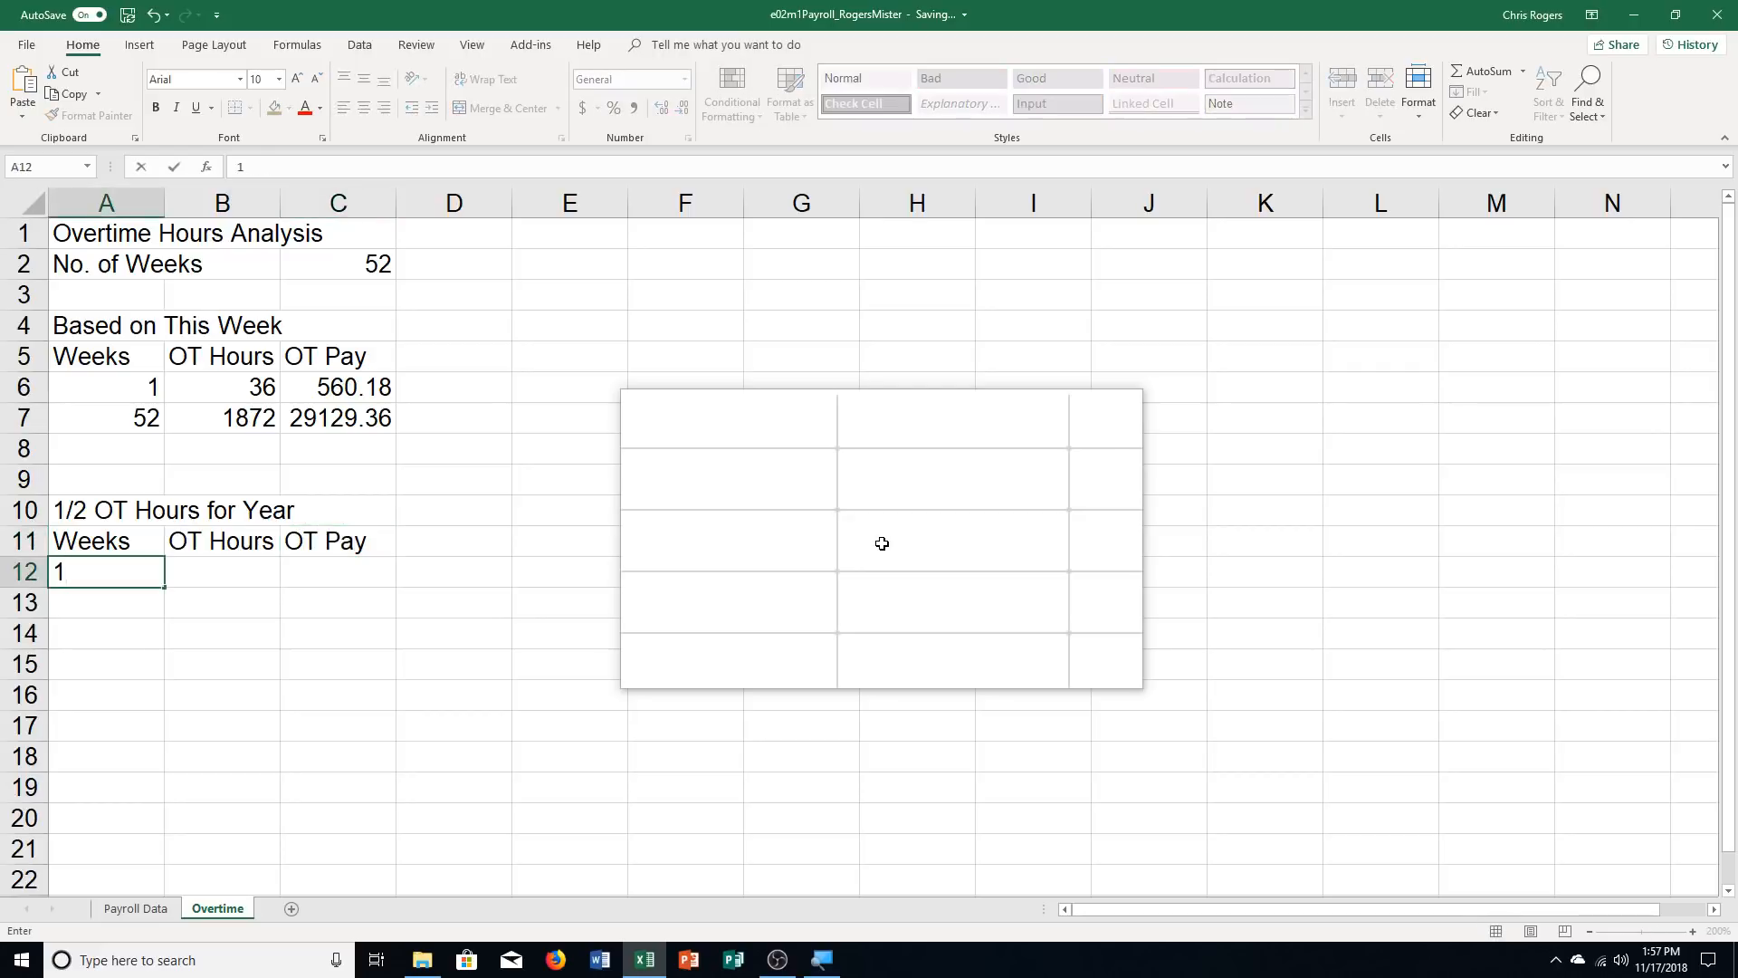
{"action": "key", "text": "Tab"}
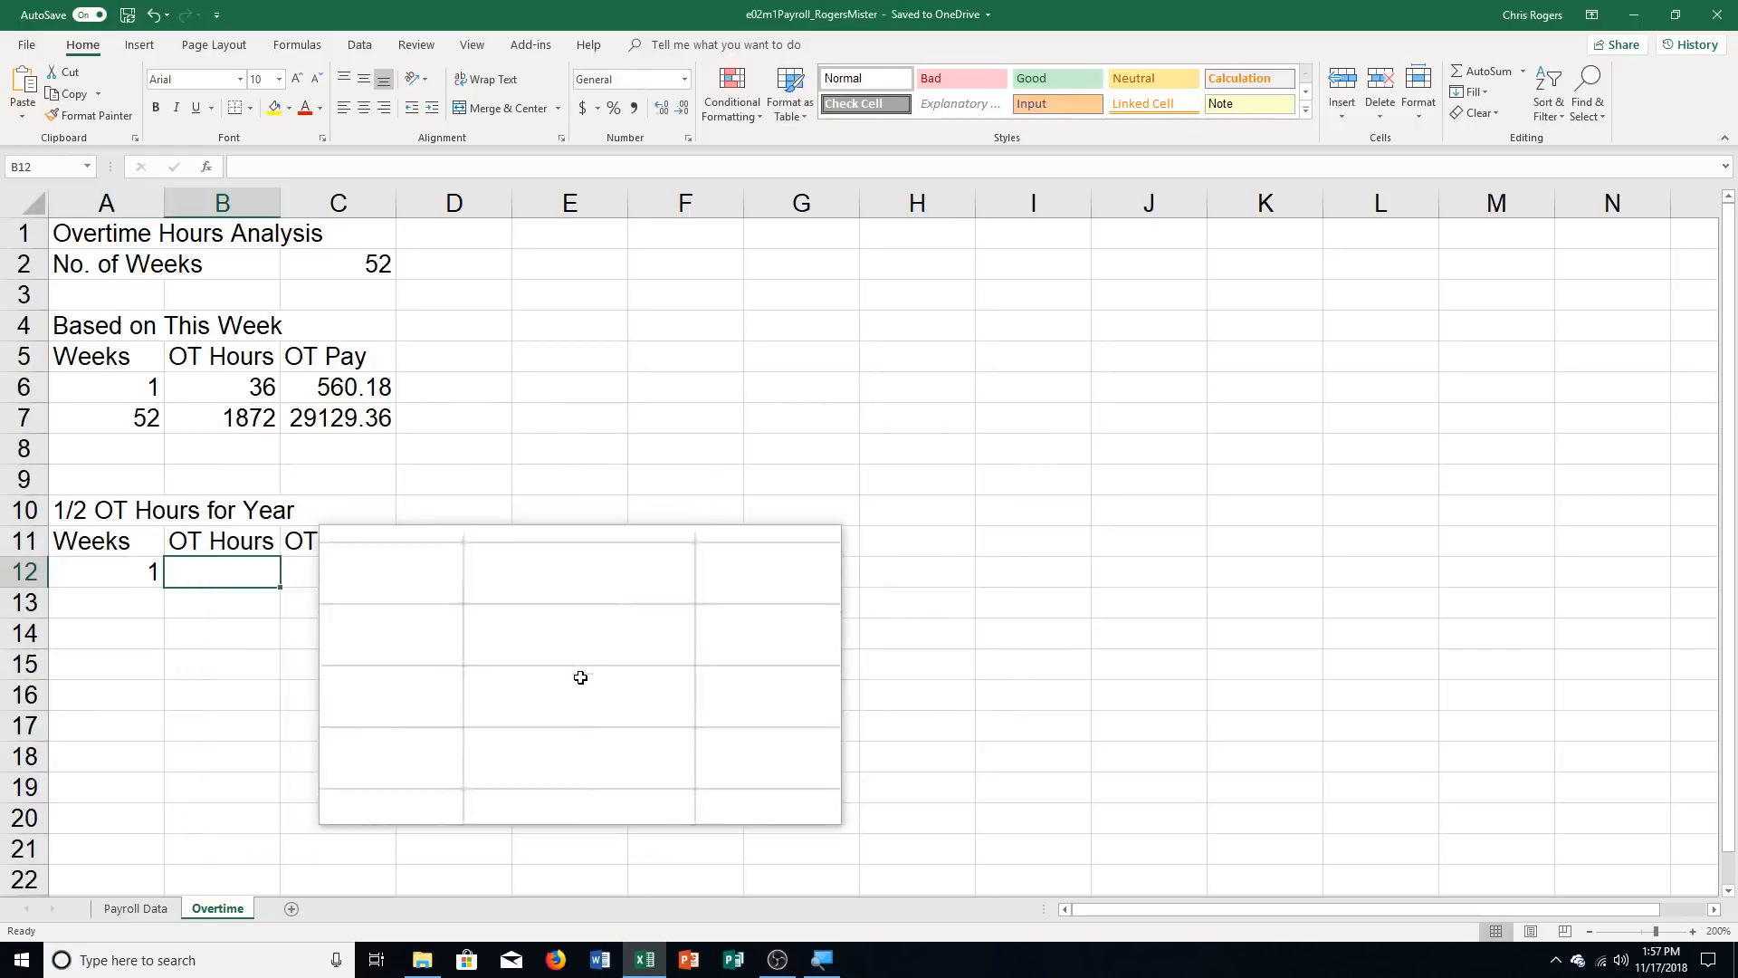
{"action": "type", "text": "="}
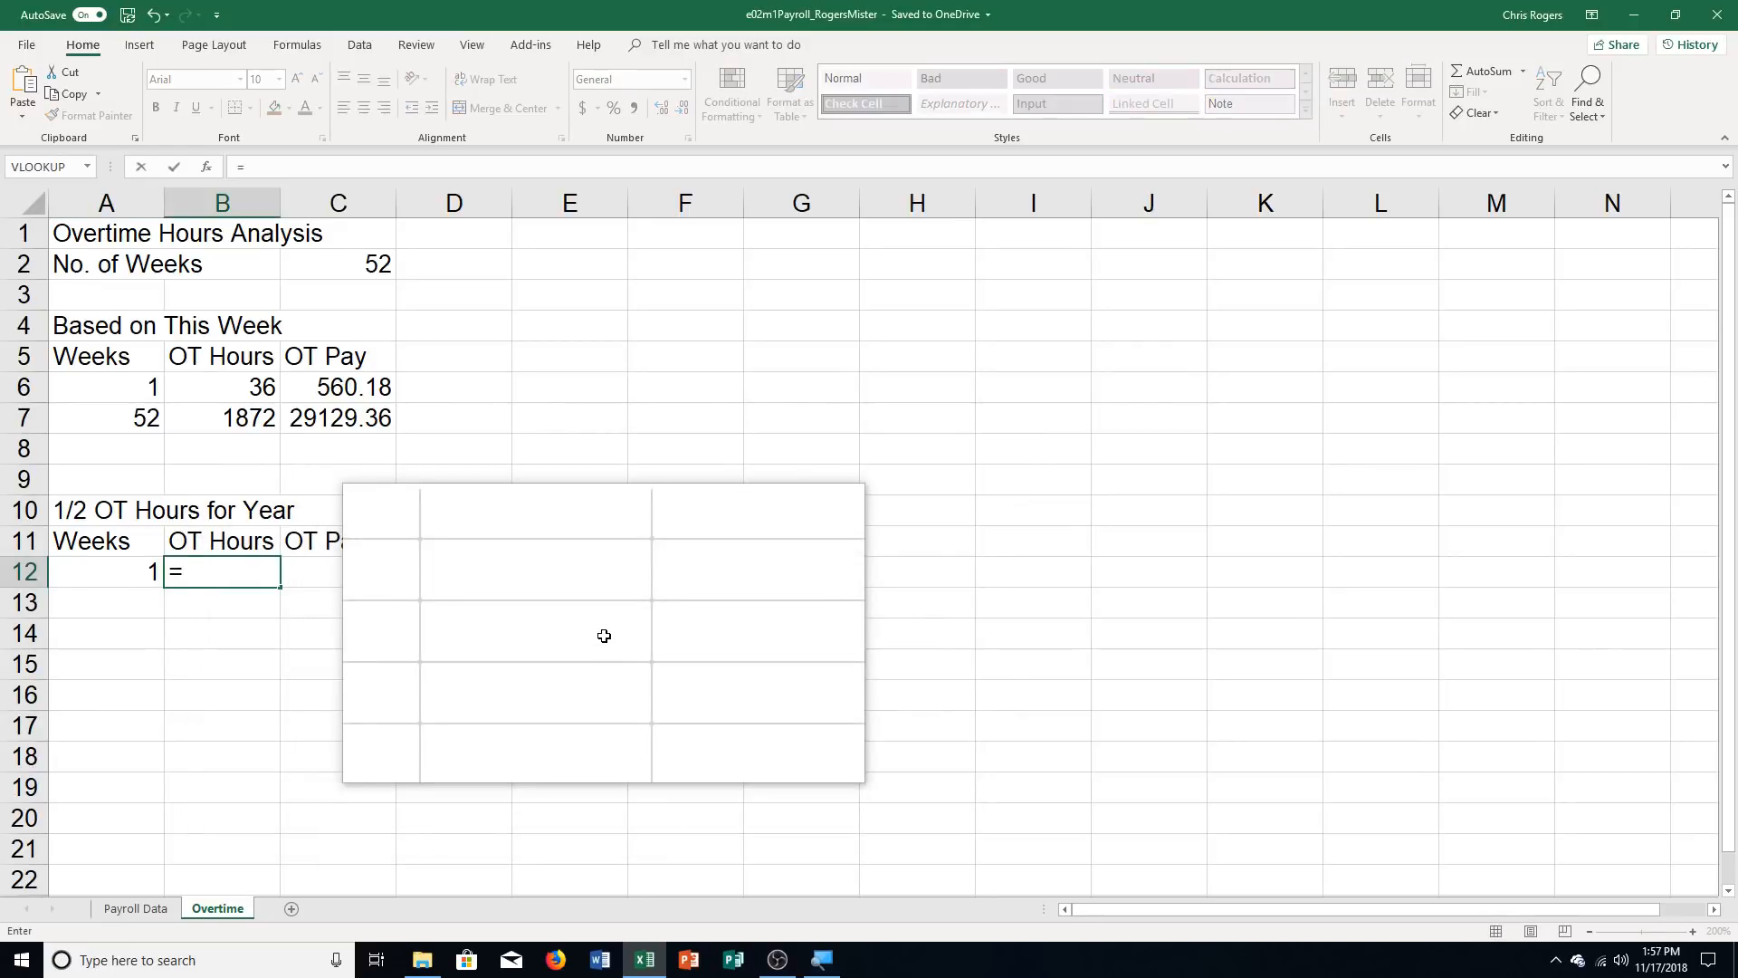
{"action": "left_click", "coordinate": [251, 380]}
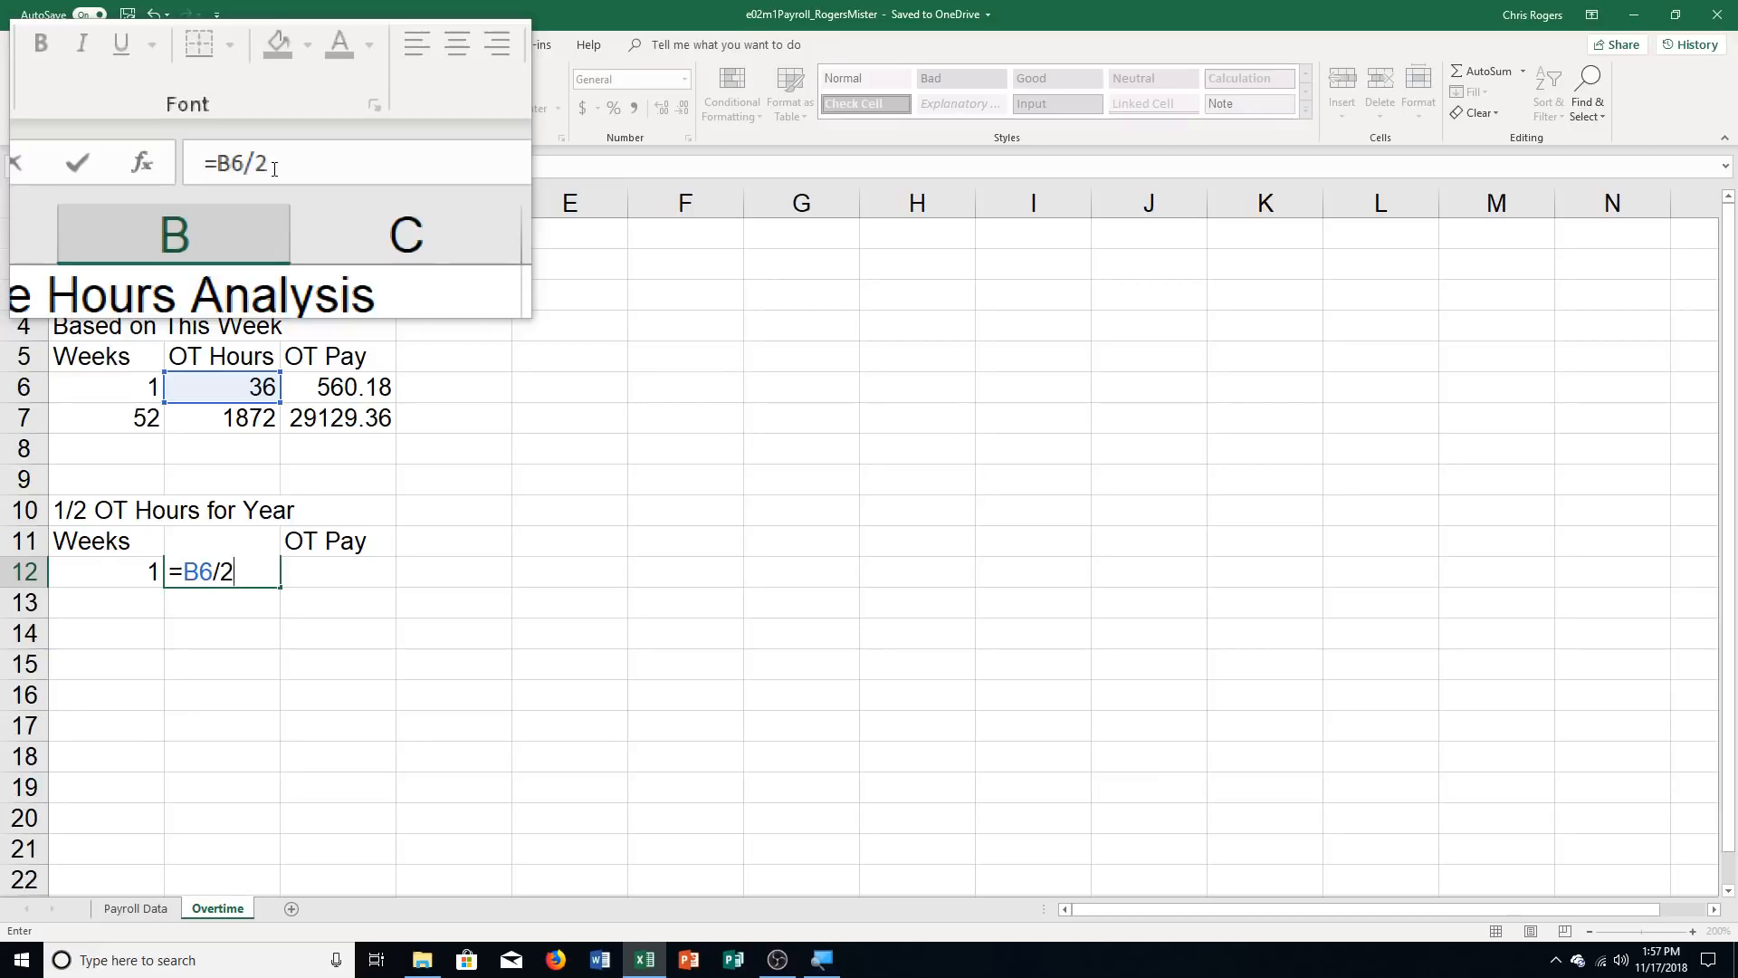
{"action": "key", "text": "Return"}
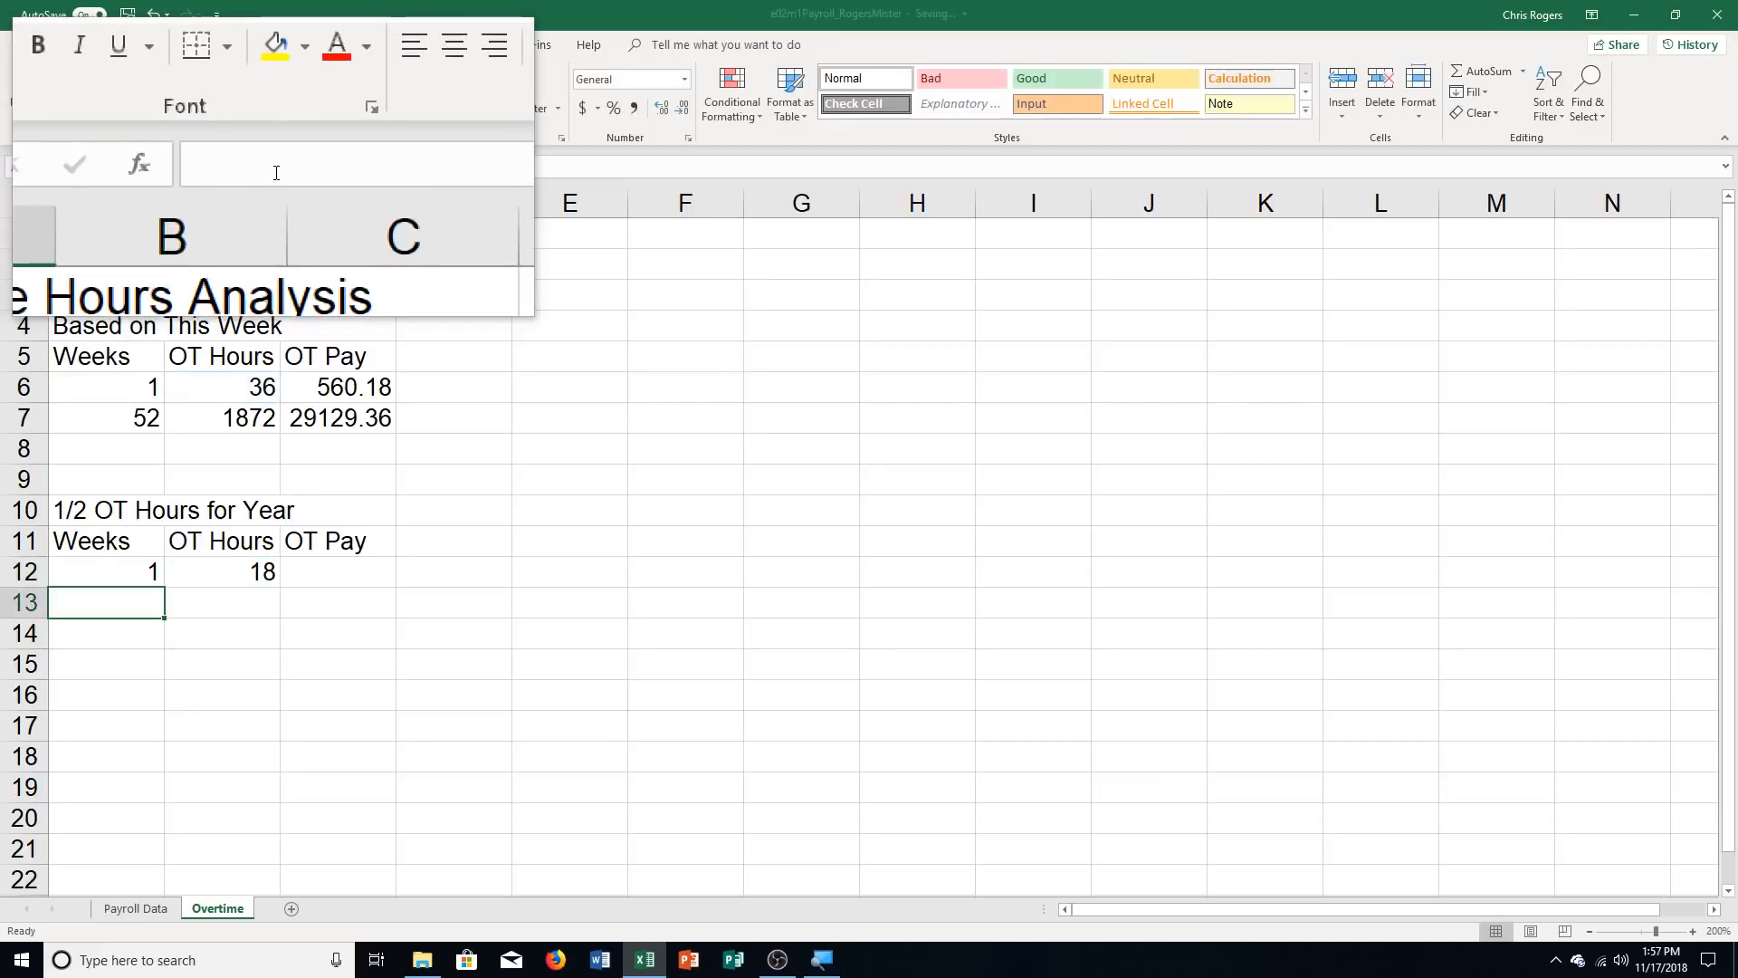
Copy the halving formula from B12 down to B13 and across to C12:C13
{"action": "left_click", "coordinate": [224, 571]}
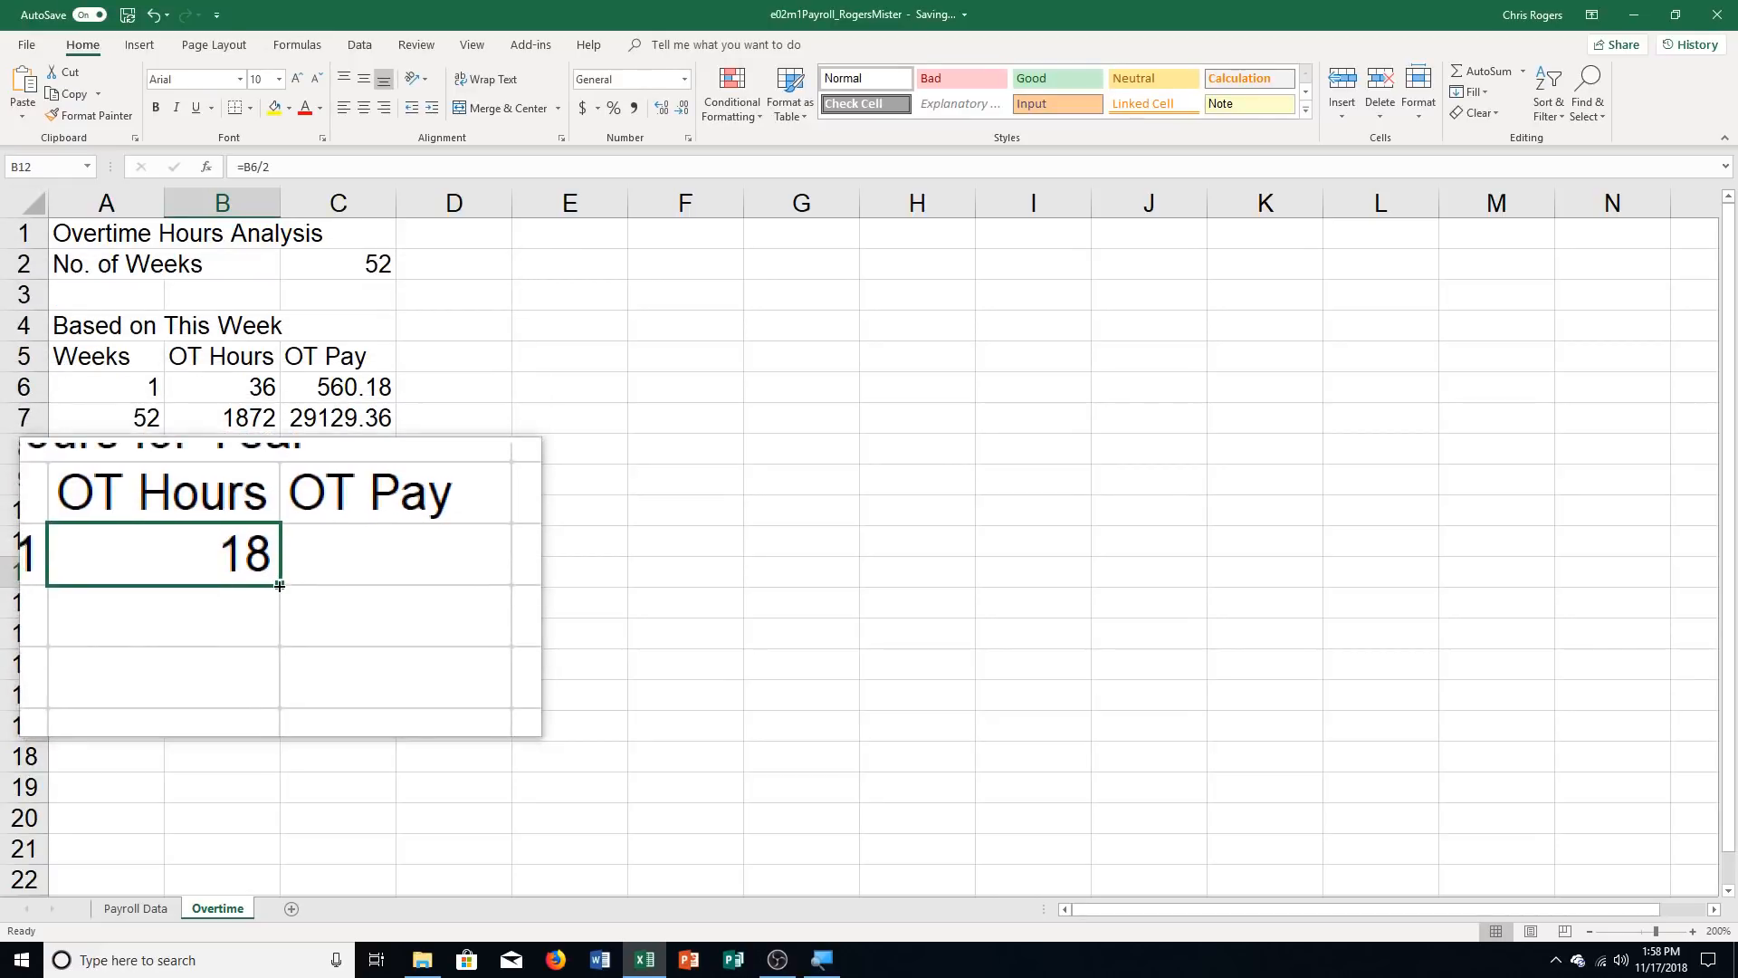
{"action": "left_click_drag", "start_coordinate": [280, 585], "coordinate": [279, 612]}
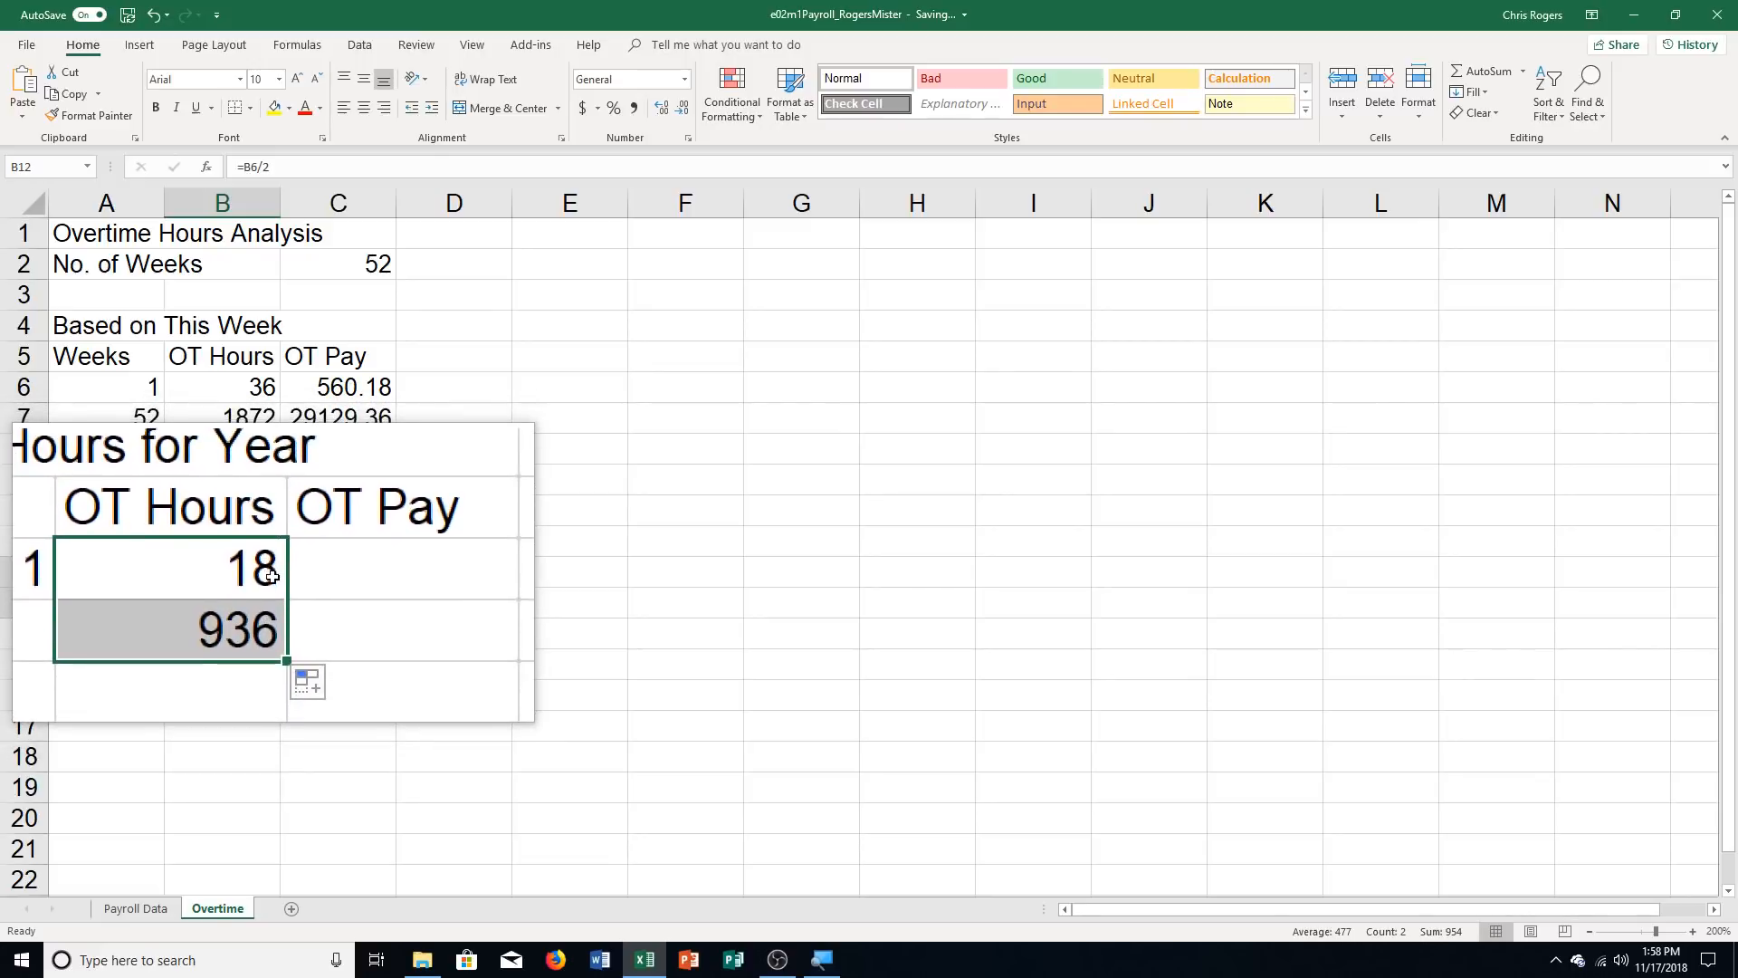
{"action": "left_click_drag", "start_coordinate": [281, 617], "coordinate": [376, 611]}
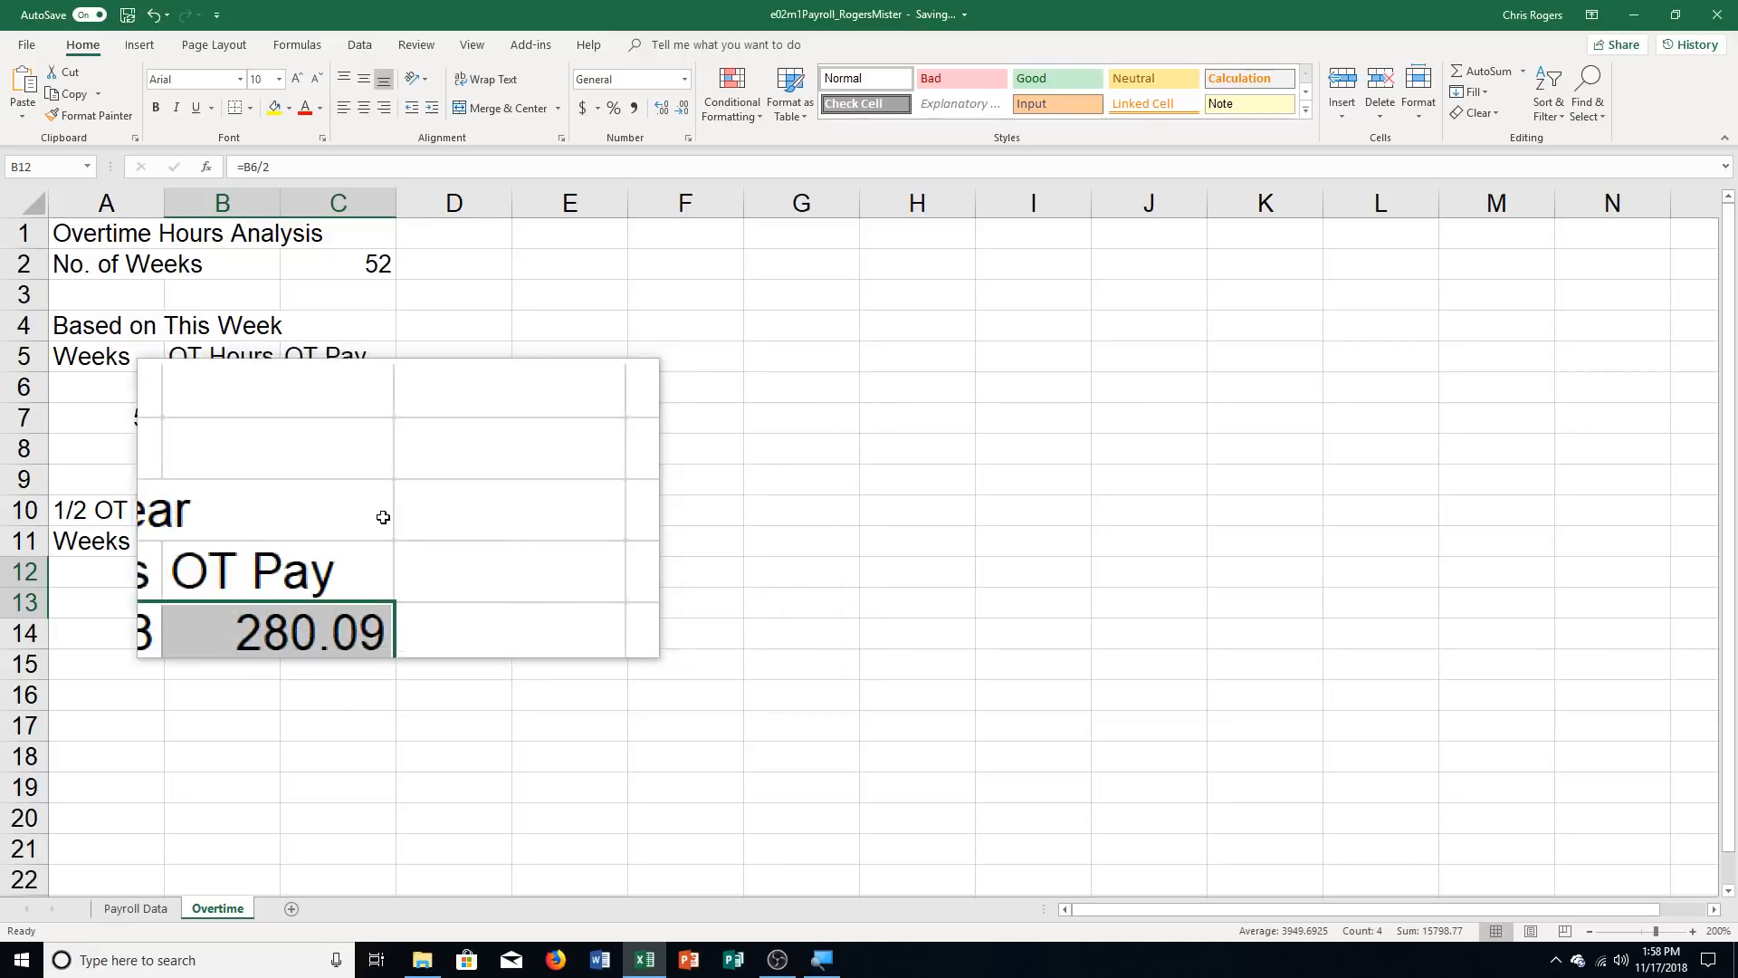
Bold the titles in A1 and A4, and make the column headings in A5:C5 bold, wrapped and centered
{"action": "left_click", "coordinate": [66, 234]}
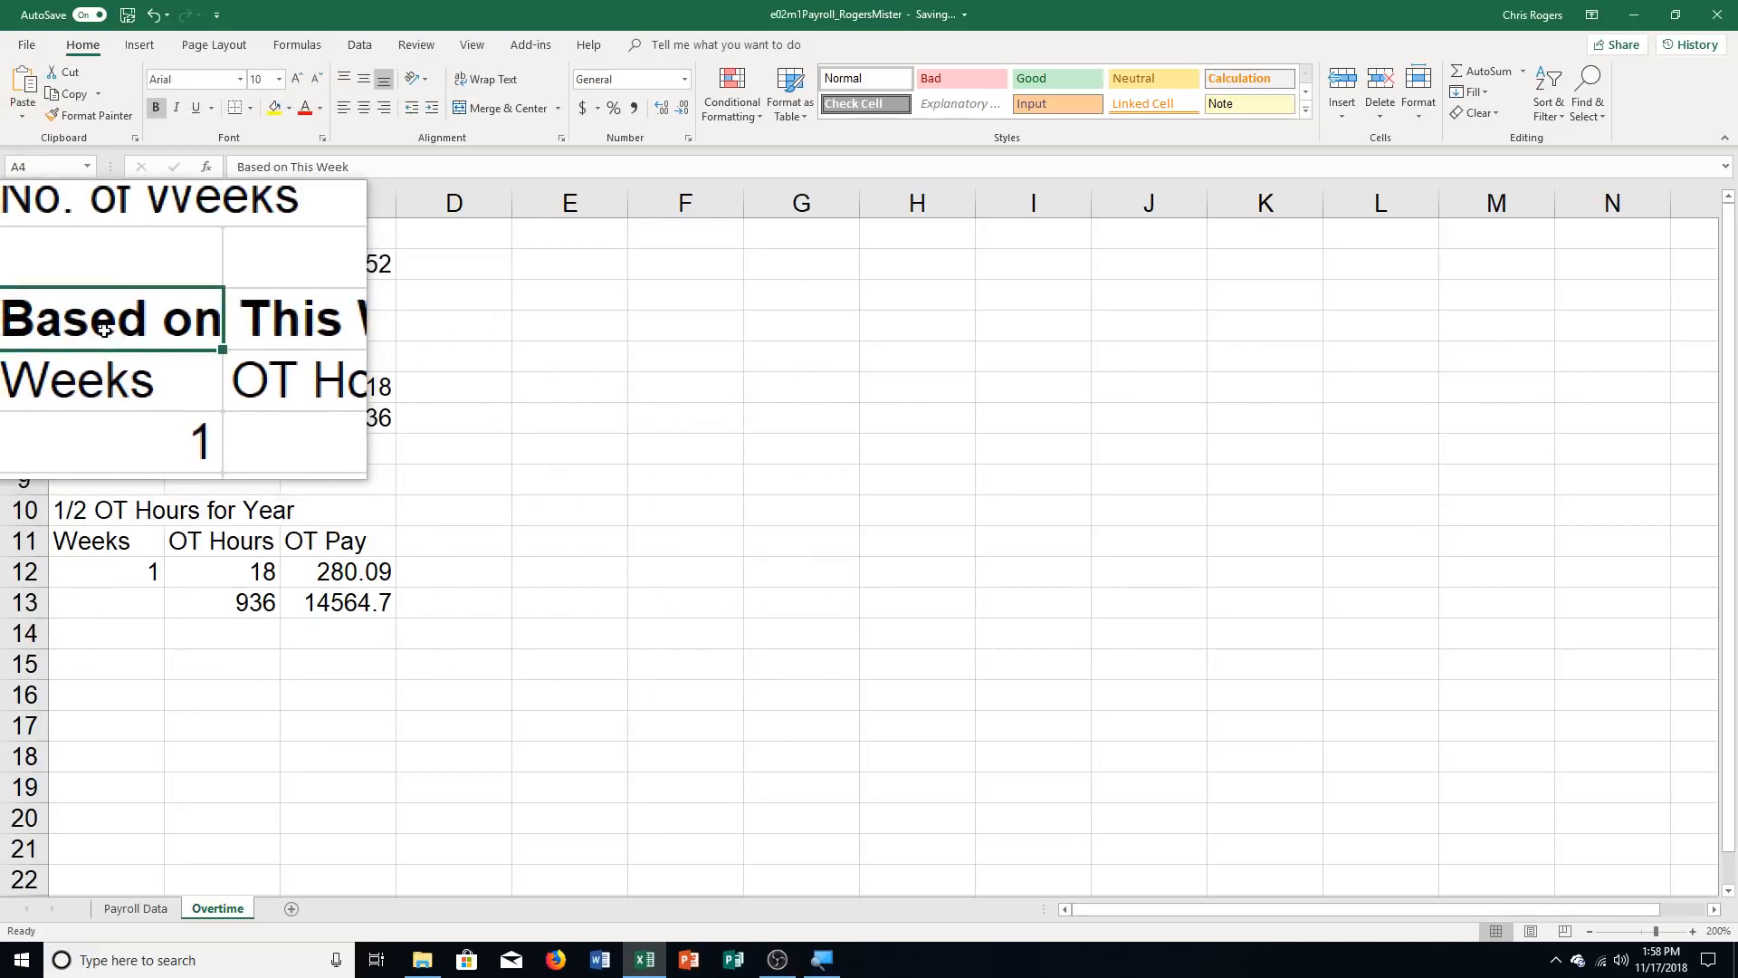
{"action": "left_click_drag", "start_coordinate": [104, 330], "coordinate": [305, 332]}
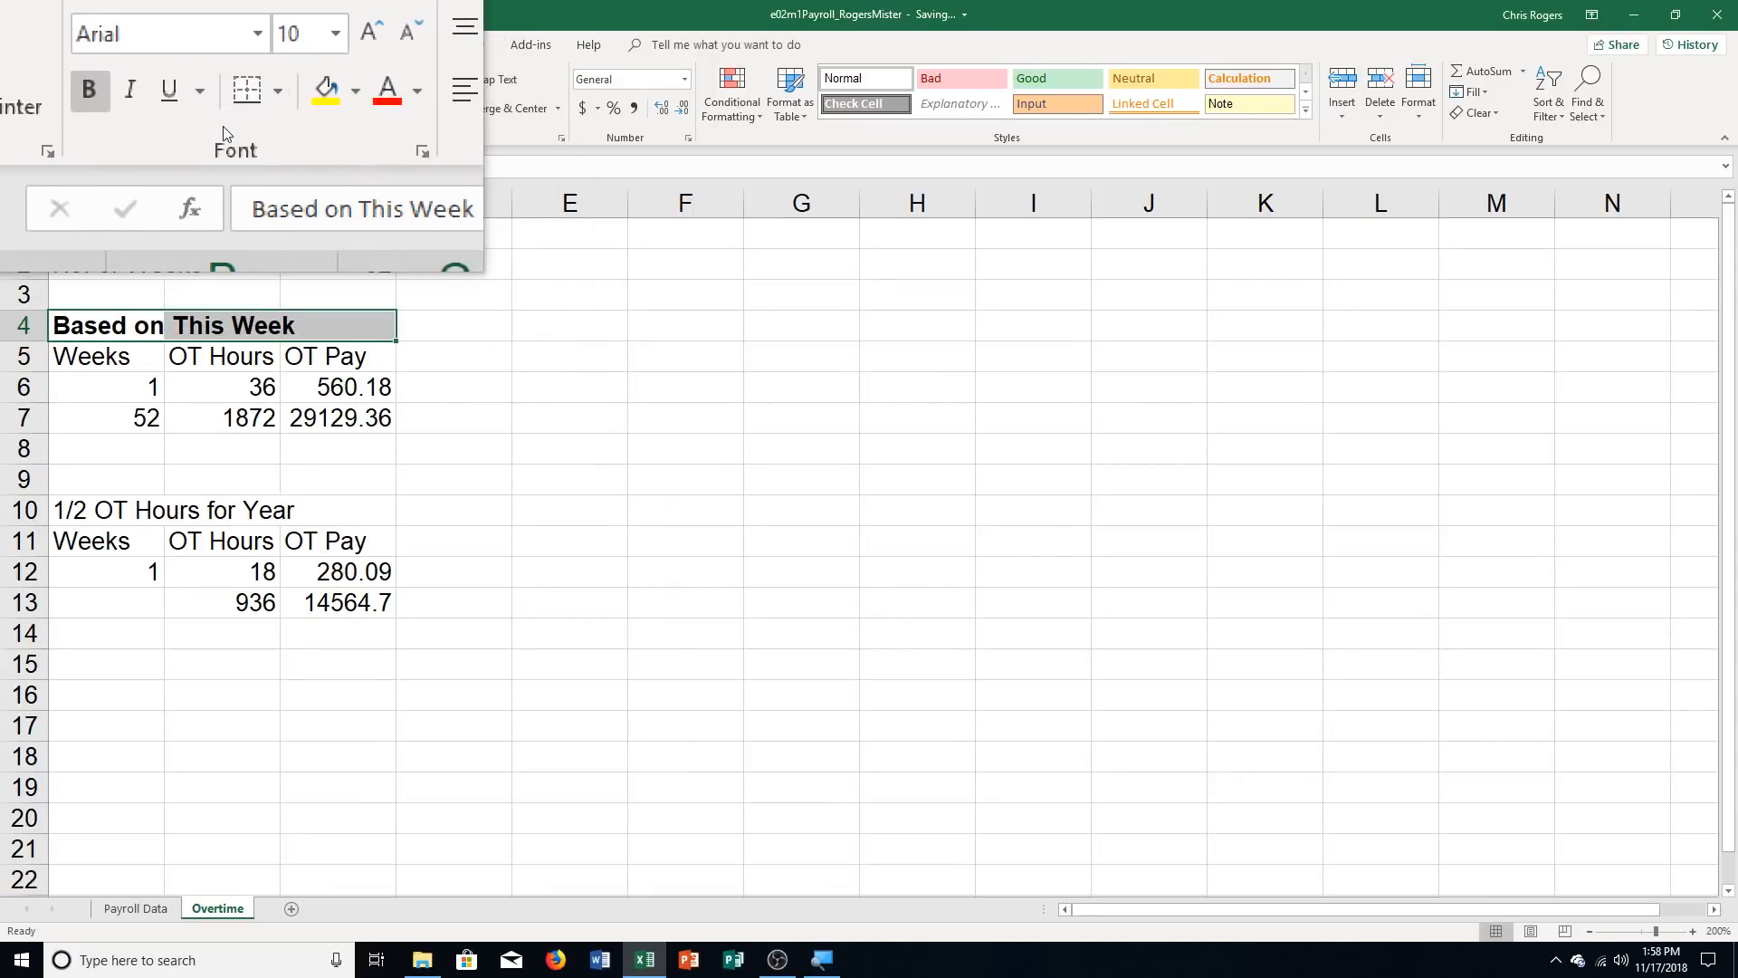
{"action": "left_click_drag", "start_coordinate": [128, 348], "coordinate": [306, 362]}
{"action": "key", "text": "ctrl+q"}
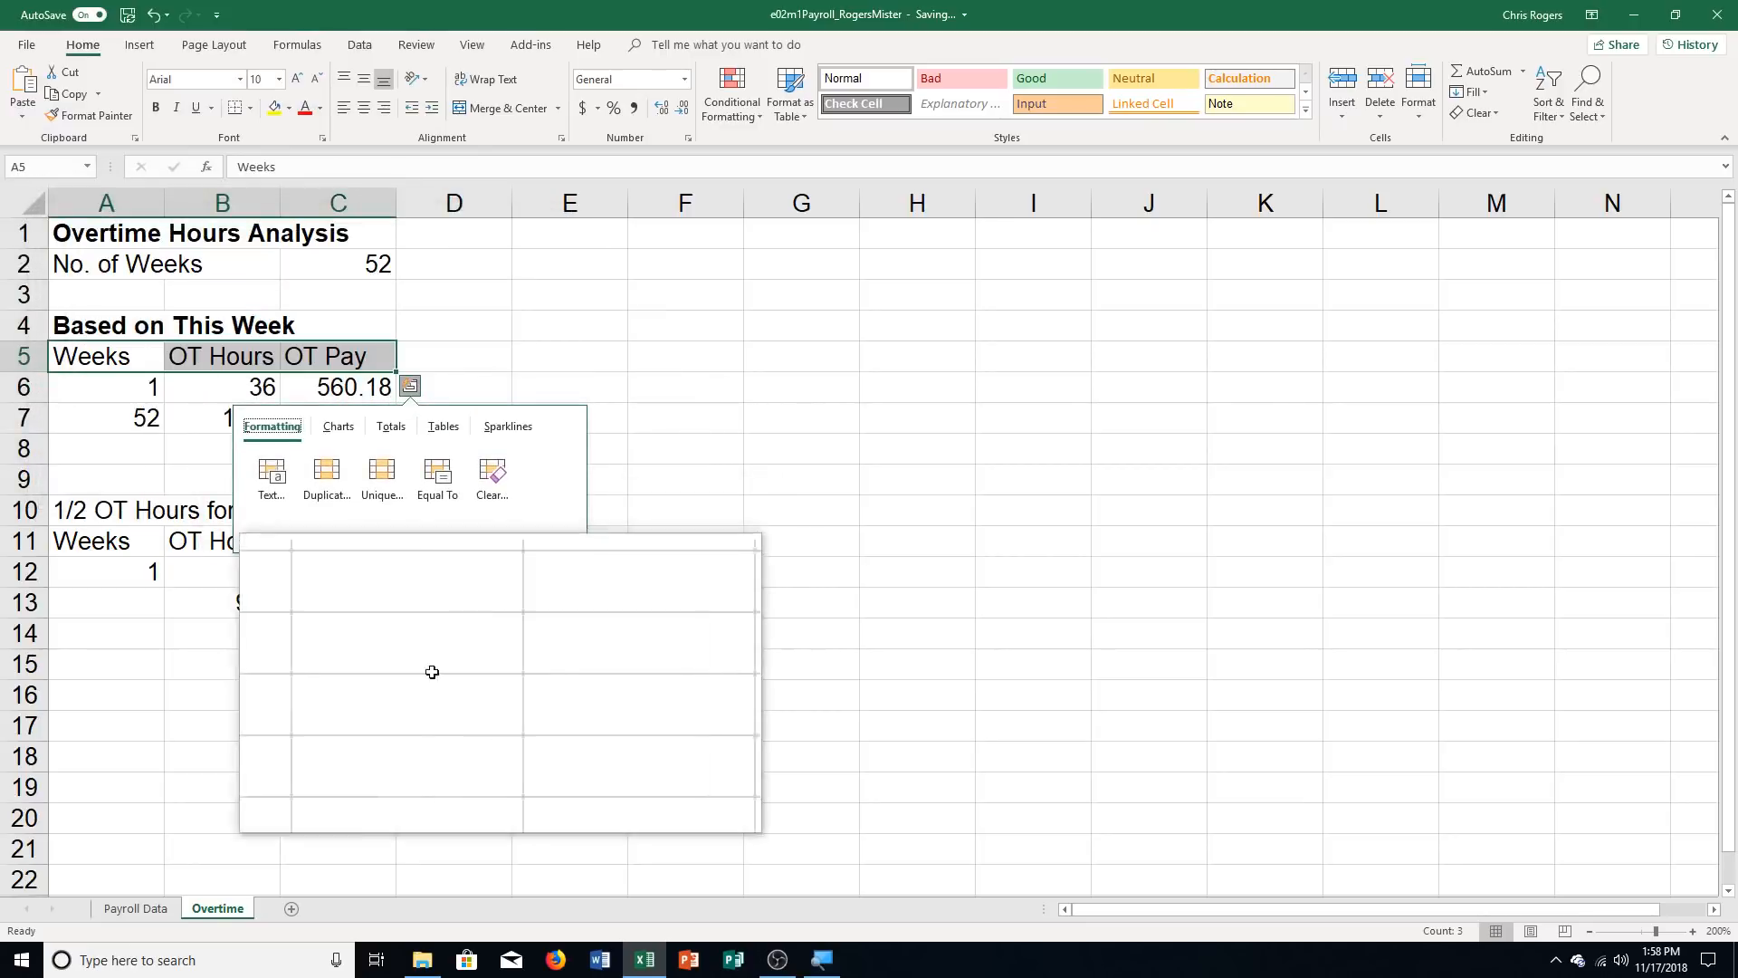
{"action": "key", "text": "Escape"}
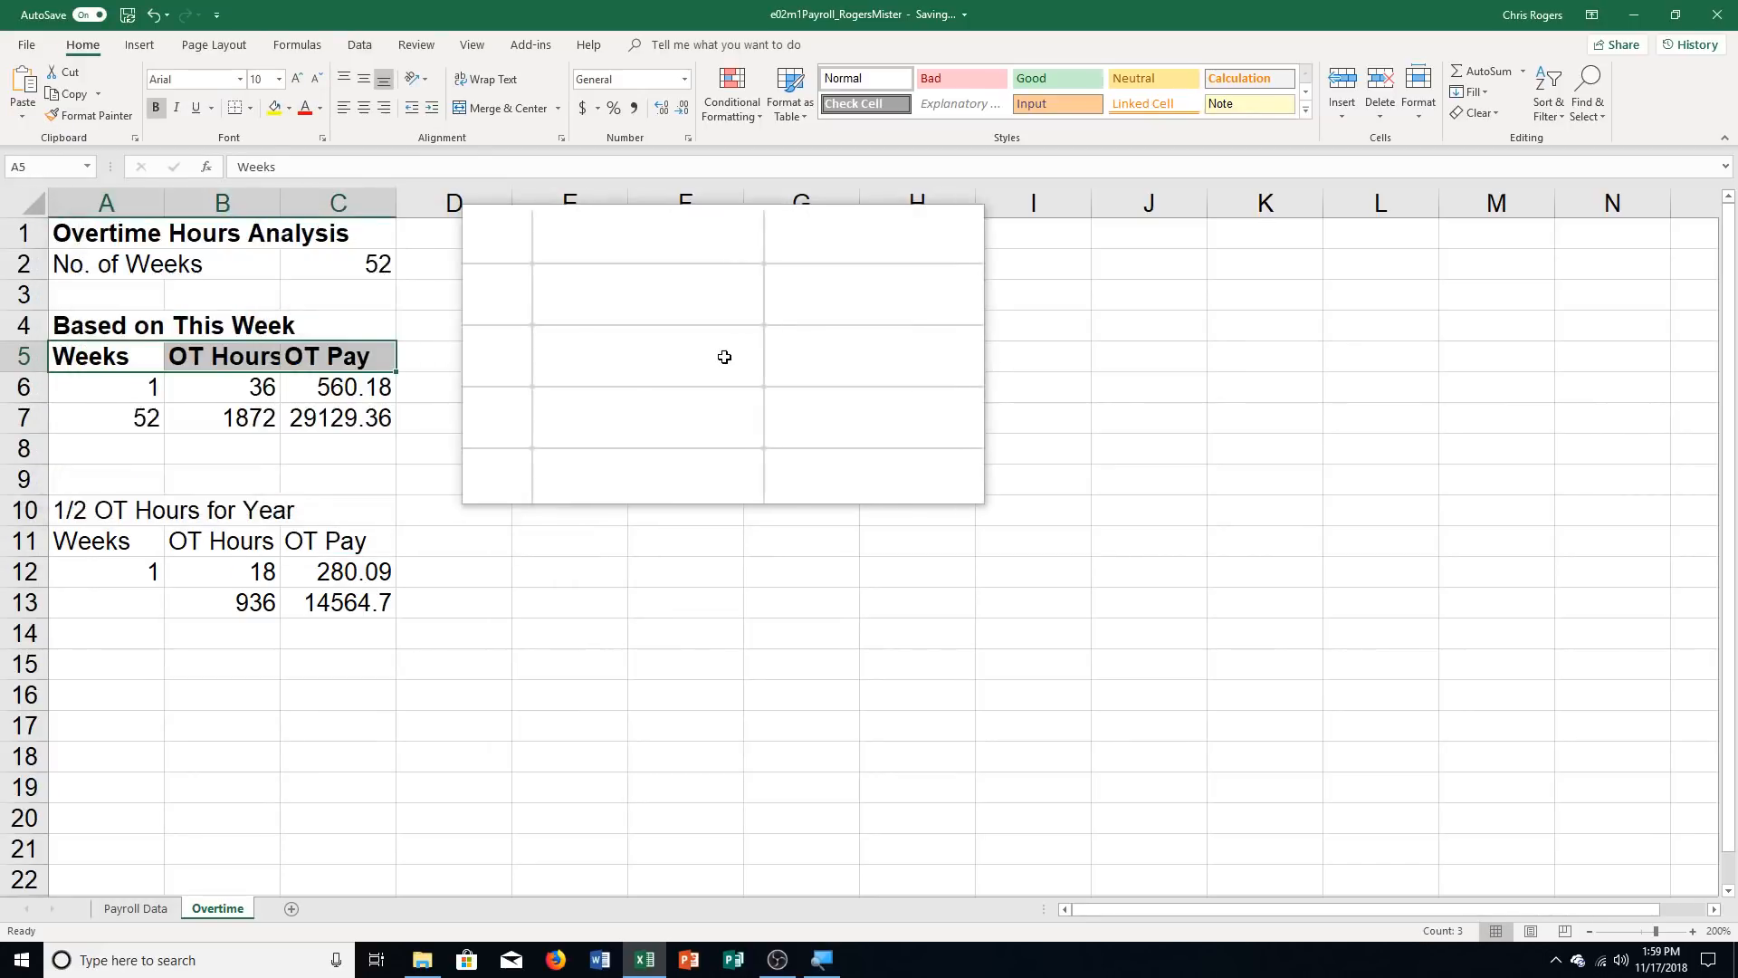
{"action": "left_click", "coordinate": [513, 74]}
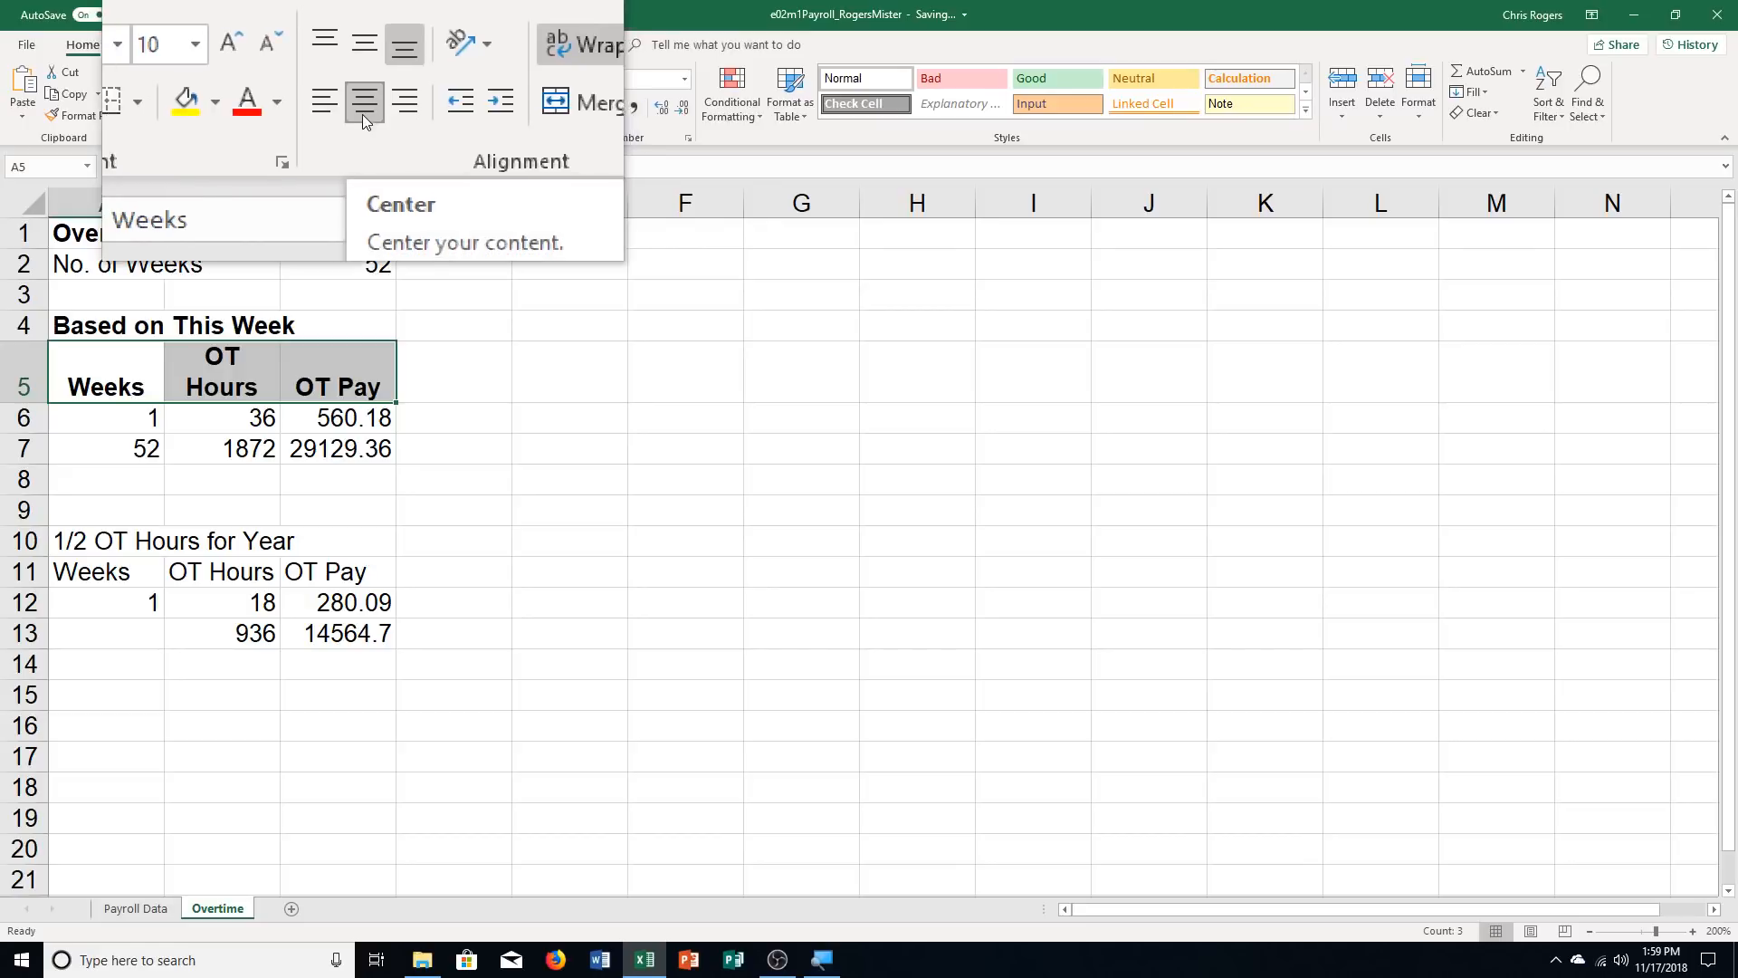
Bold the title in A10, and make the column headings in A11:C11 bold, wrapped and centered
{"action": "left_click", "coordinate": [106, 541]}
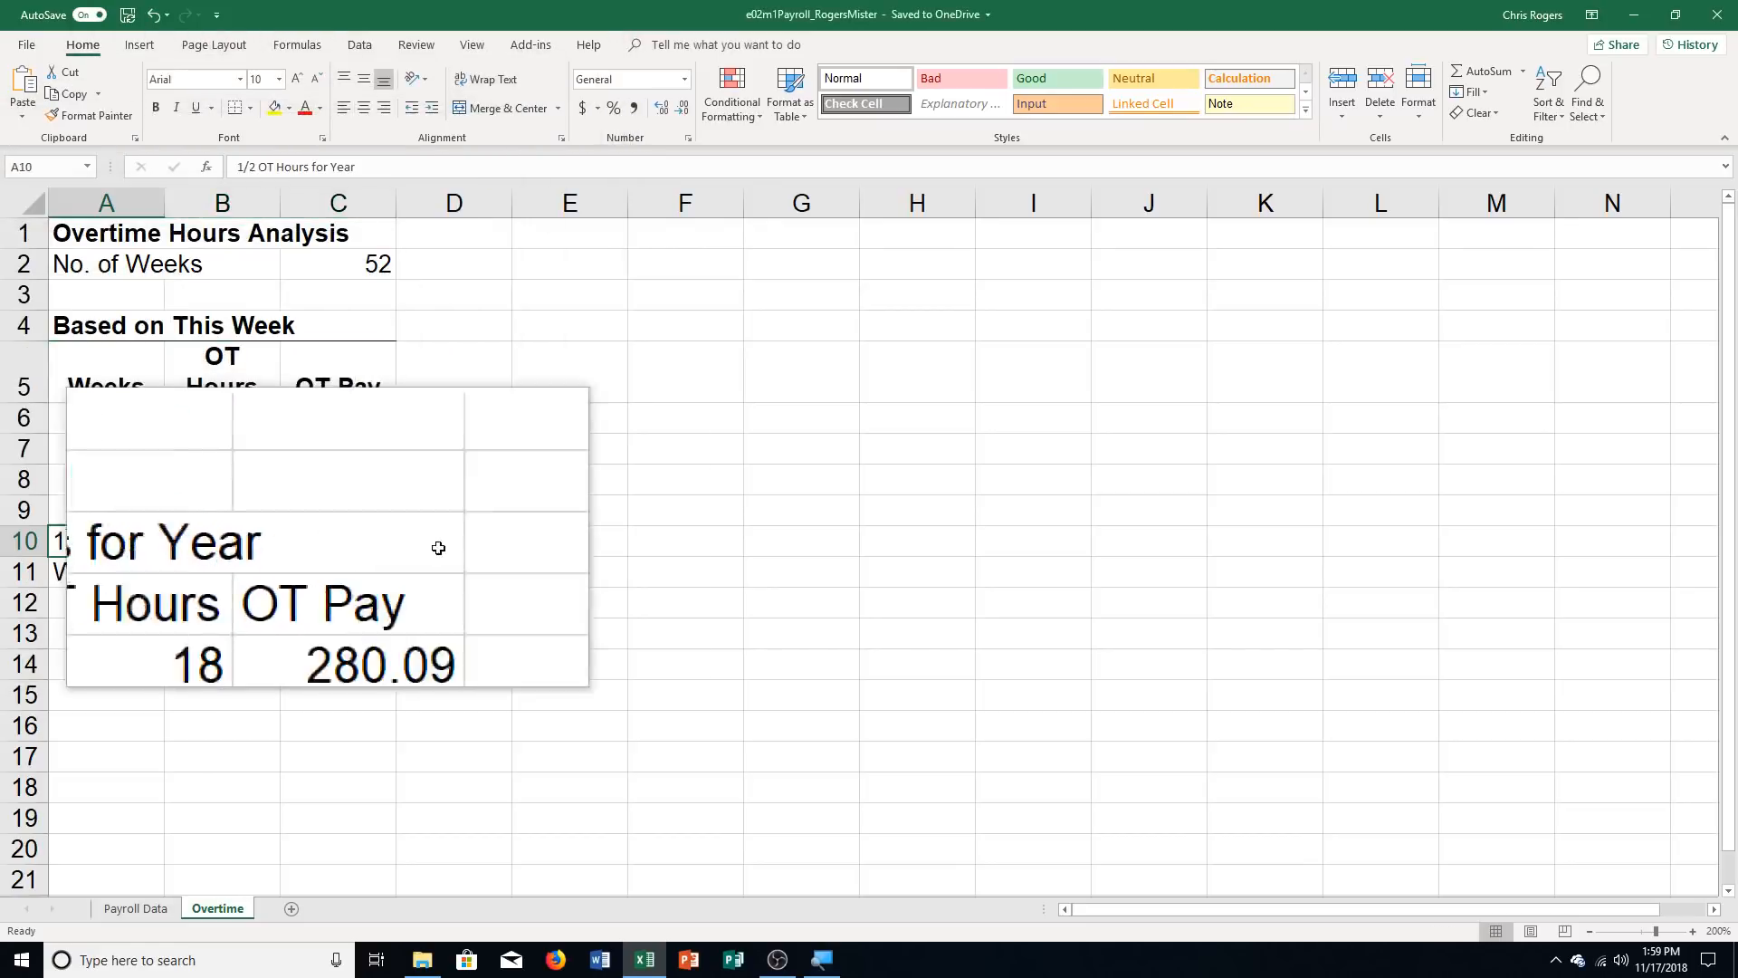
{"action": "key", "text": "ctrl+b"}
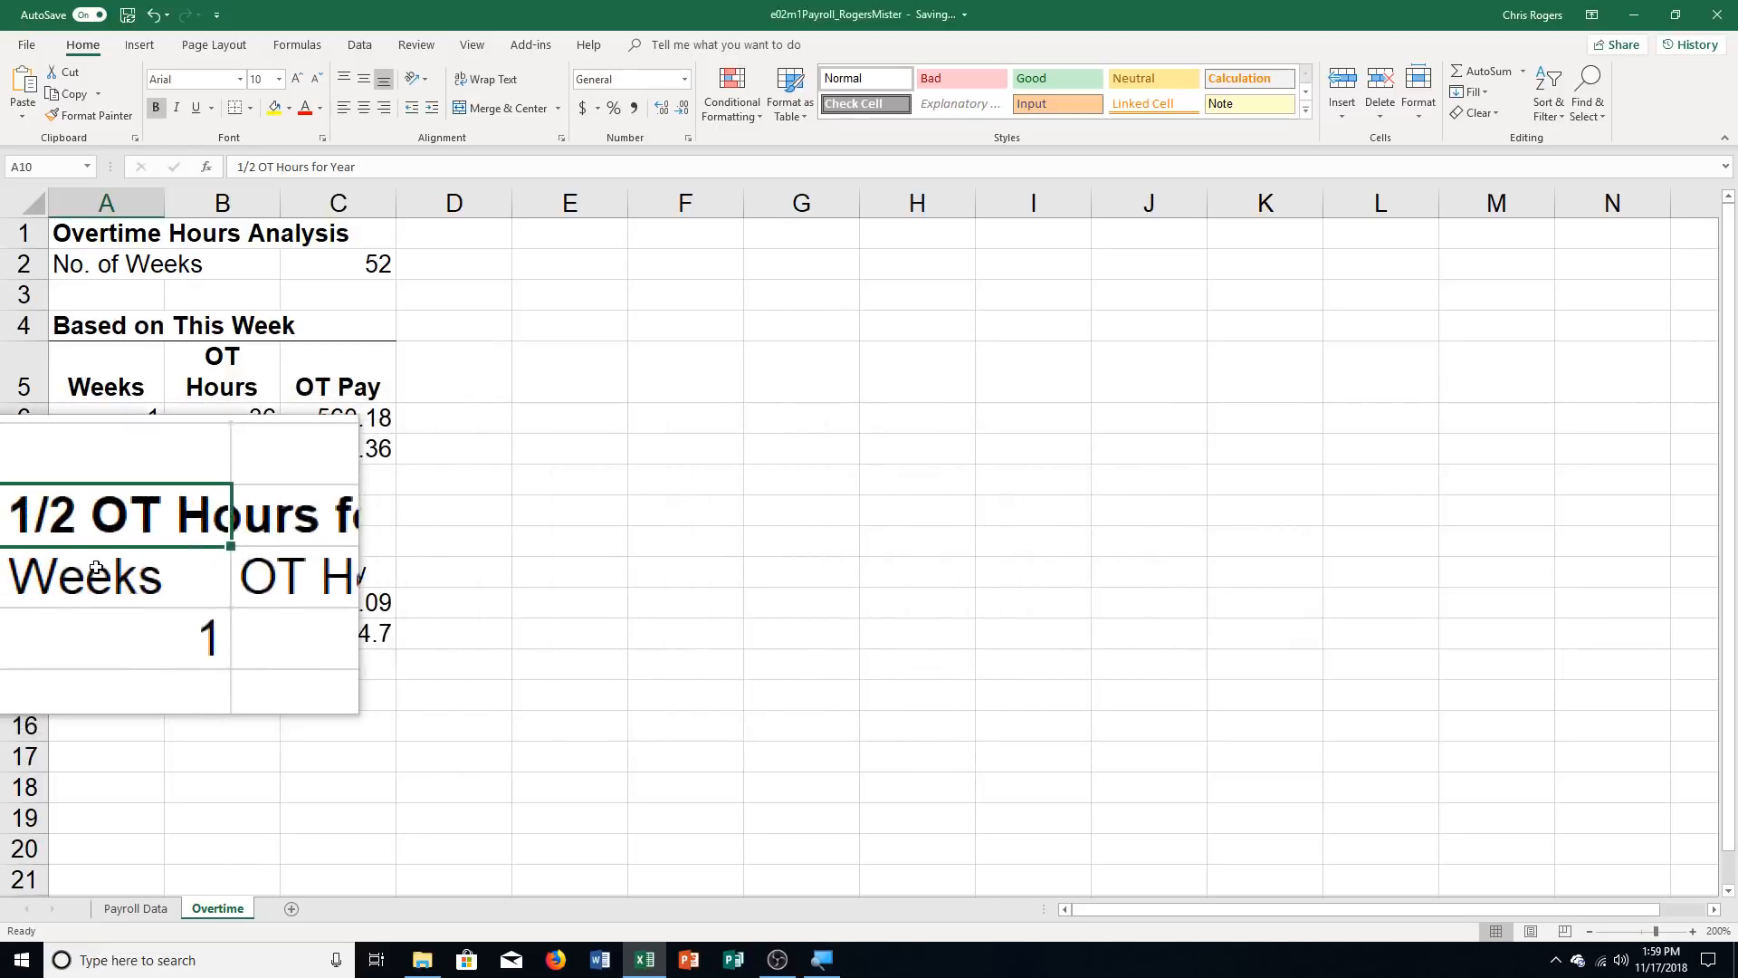
{"action": "left_click_drag", "start_coordinate": [96, 568], "coordinate": [339, 571]}
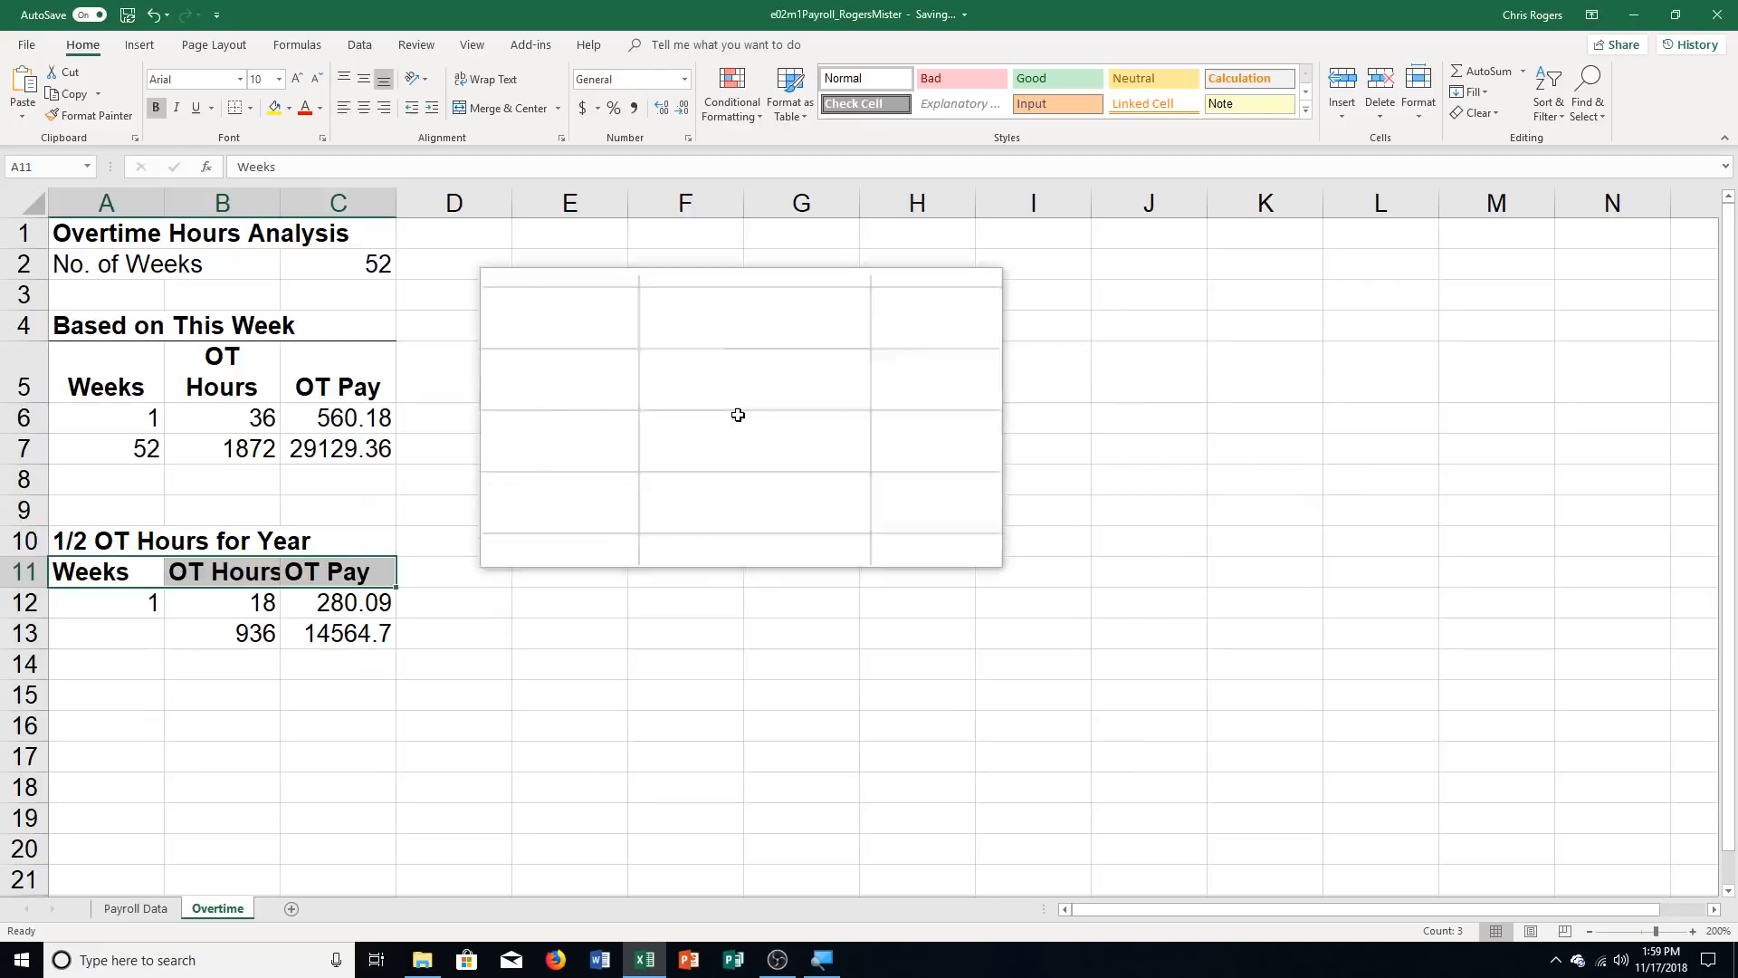
{"action": "left_click", "coordinate": [483, 79]}
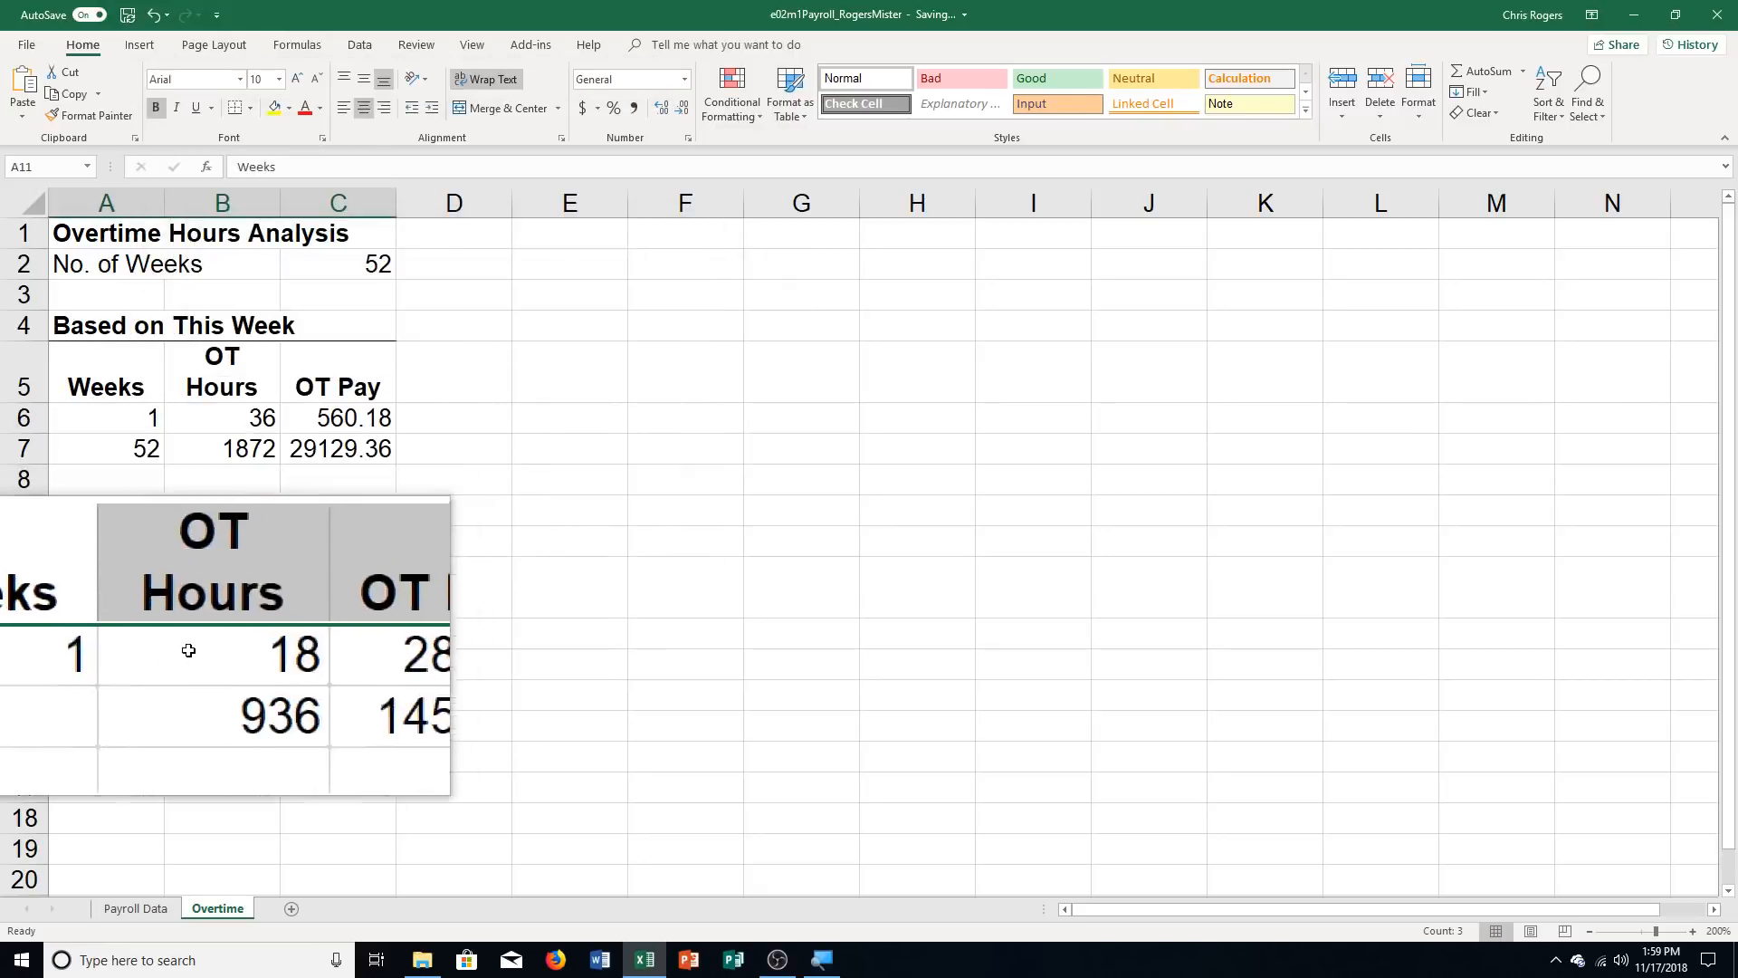
Enter 52 as the number of weeks in A13
{"action": "left_click", "coordinate": [127, 665]}
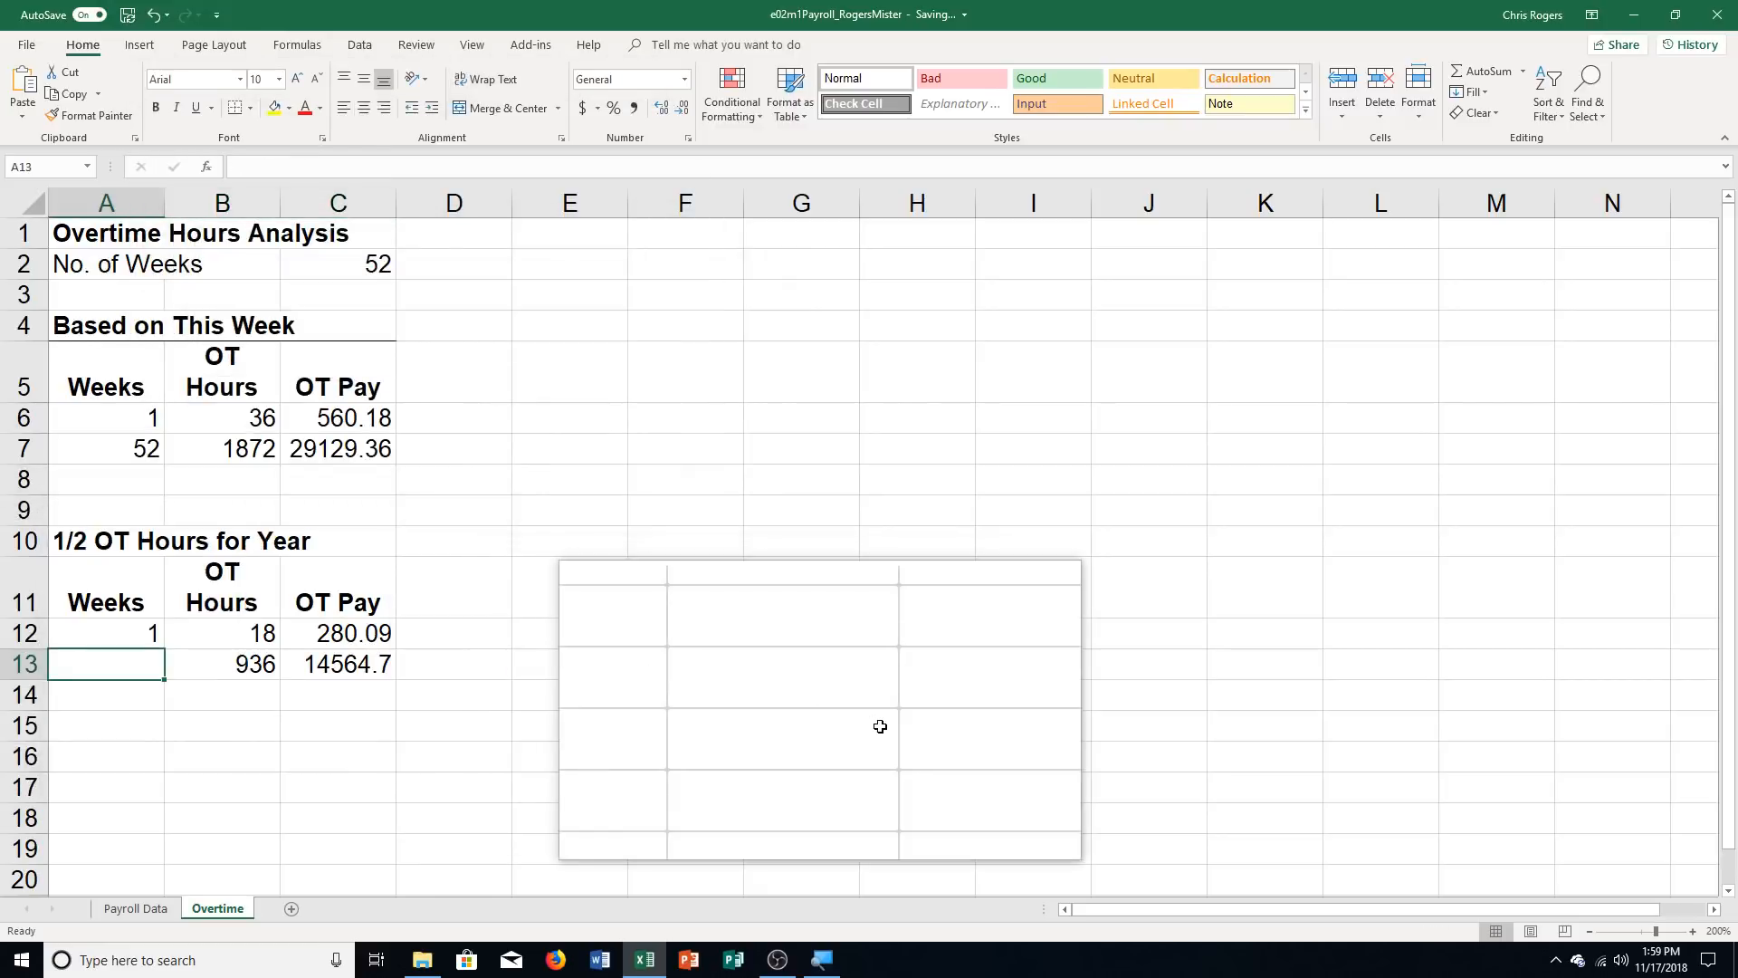
{"action": "type", "text": "52"}
{"action": "key", "text": "Return"}
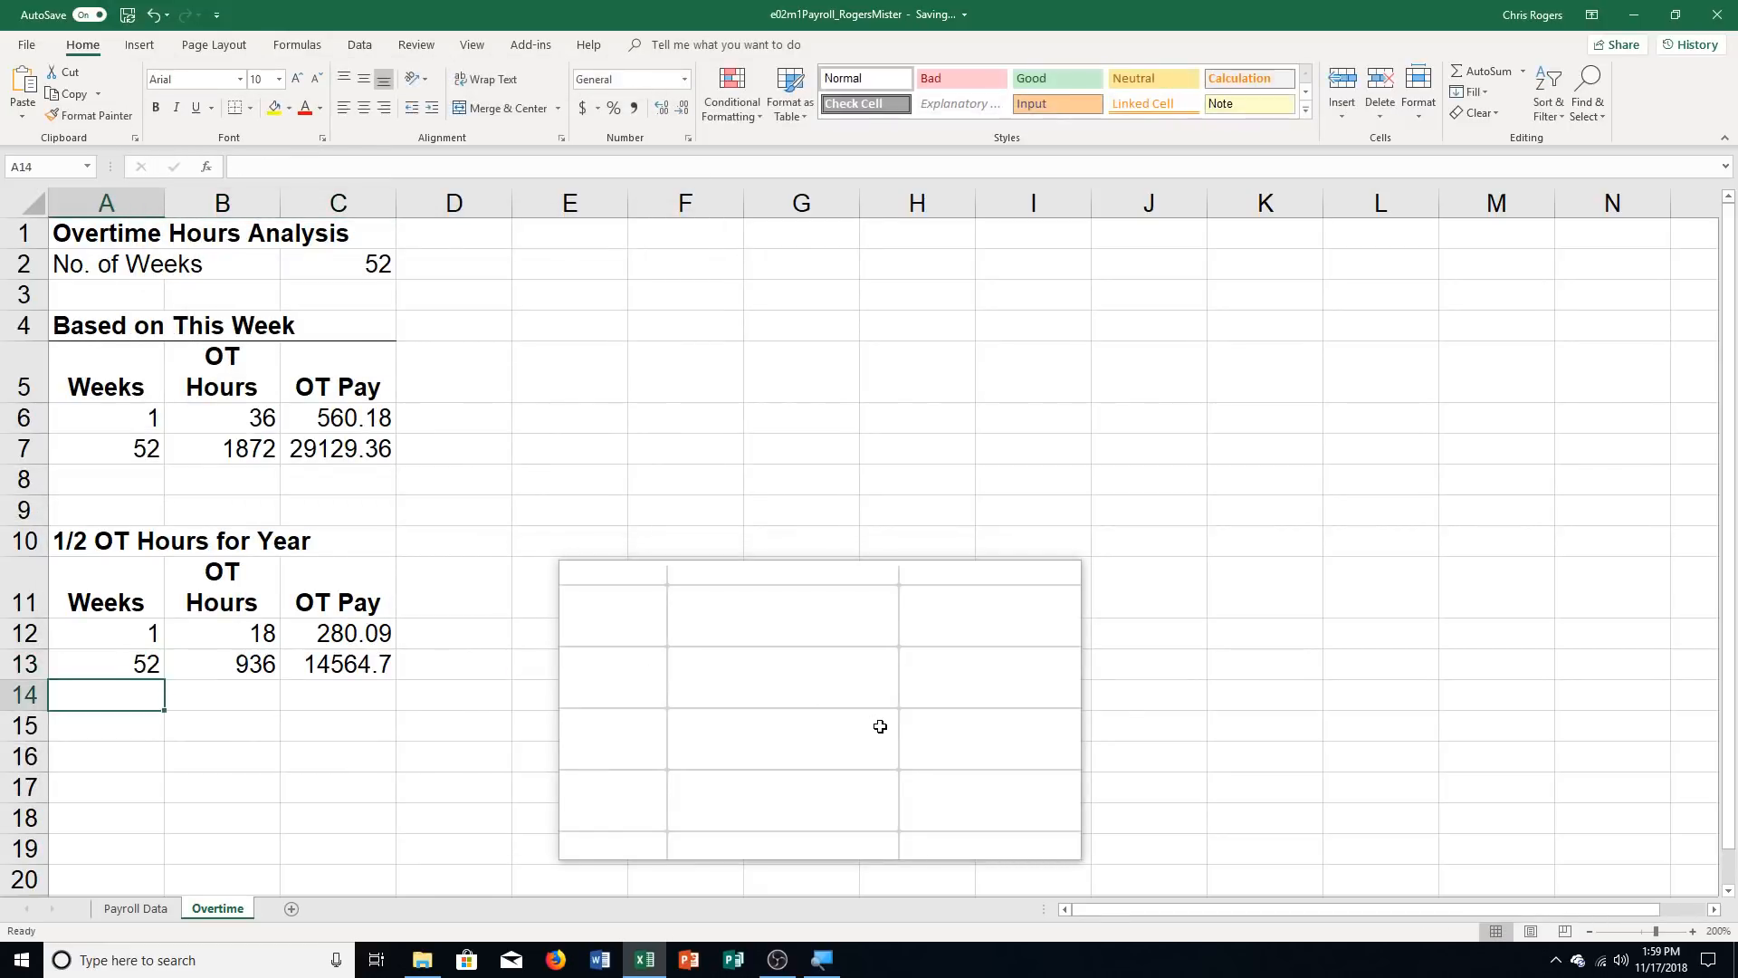
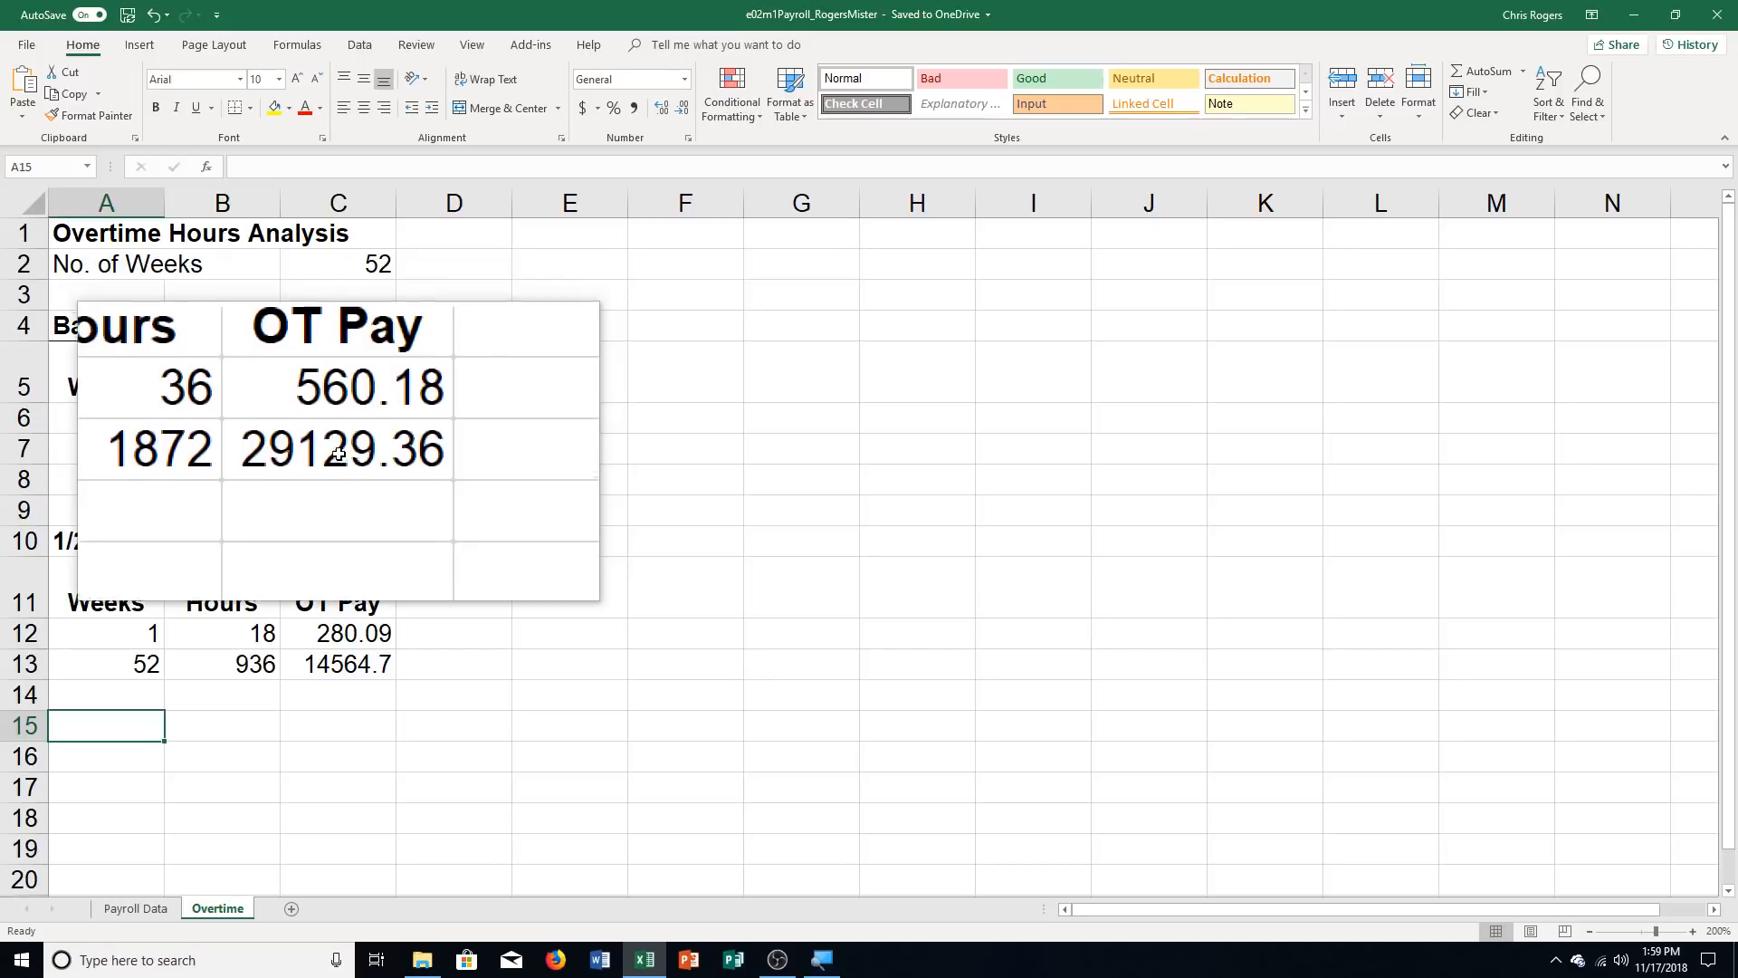
Apply the Accounting number format to the OT Pay values in C6:C7 and C12:C13
{"action": "left_click", "coordinate": [350, 431]}
{"action": "left_click_drag", "start_coordinate": [349, 437], "coordinate": [350, 444]}
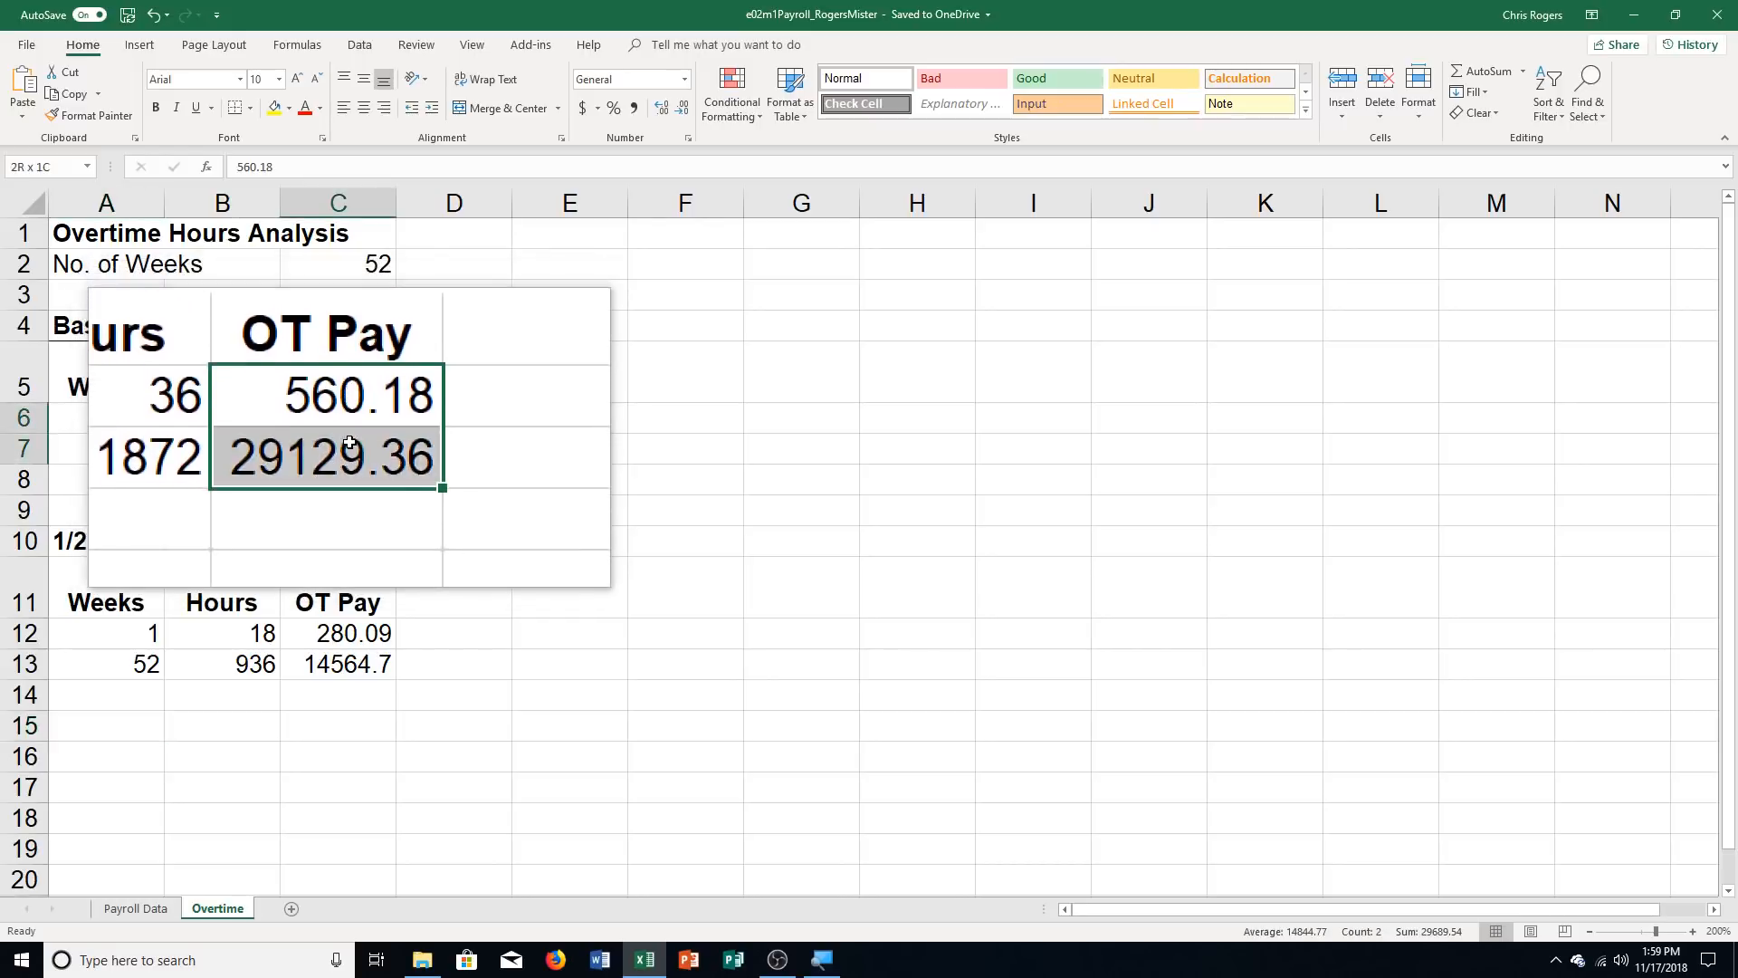
{"action": "left_click", "coordinate": [582, 107]}
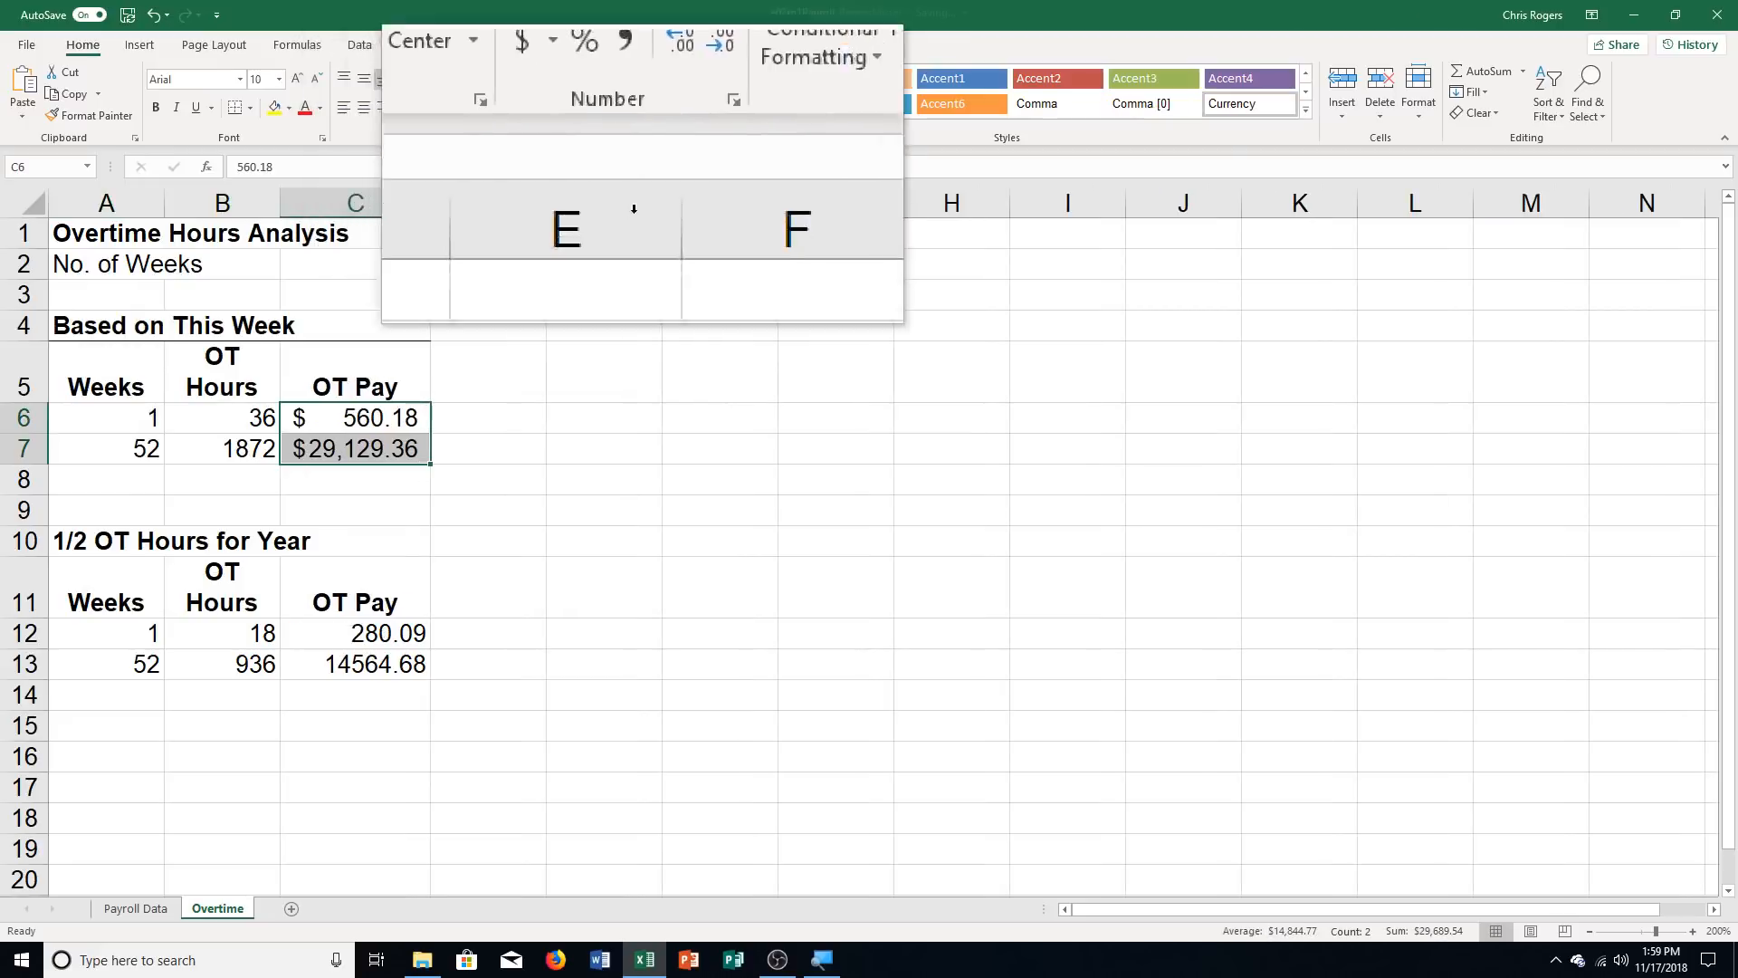
{"action": "left_click", "coordinate": [368, 634]}
{"action": "left_click_drag", "start_coordinate": [367, 636], "coordinate": [368, 664]}
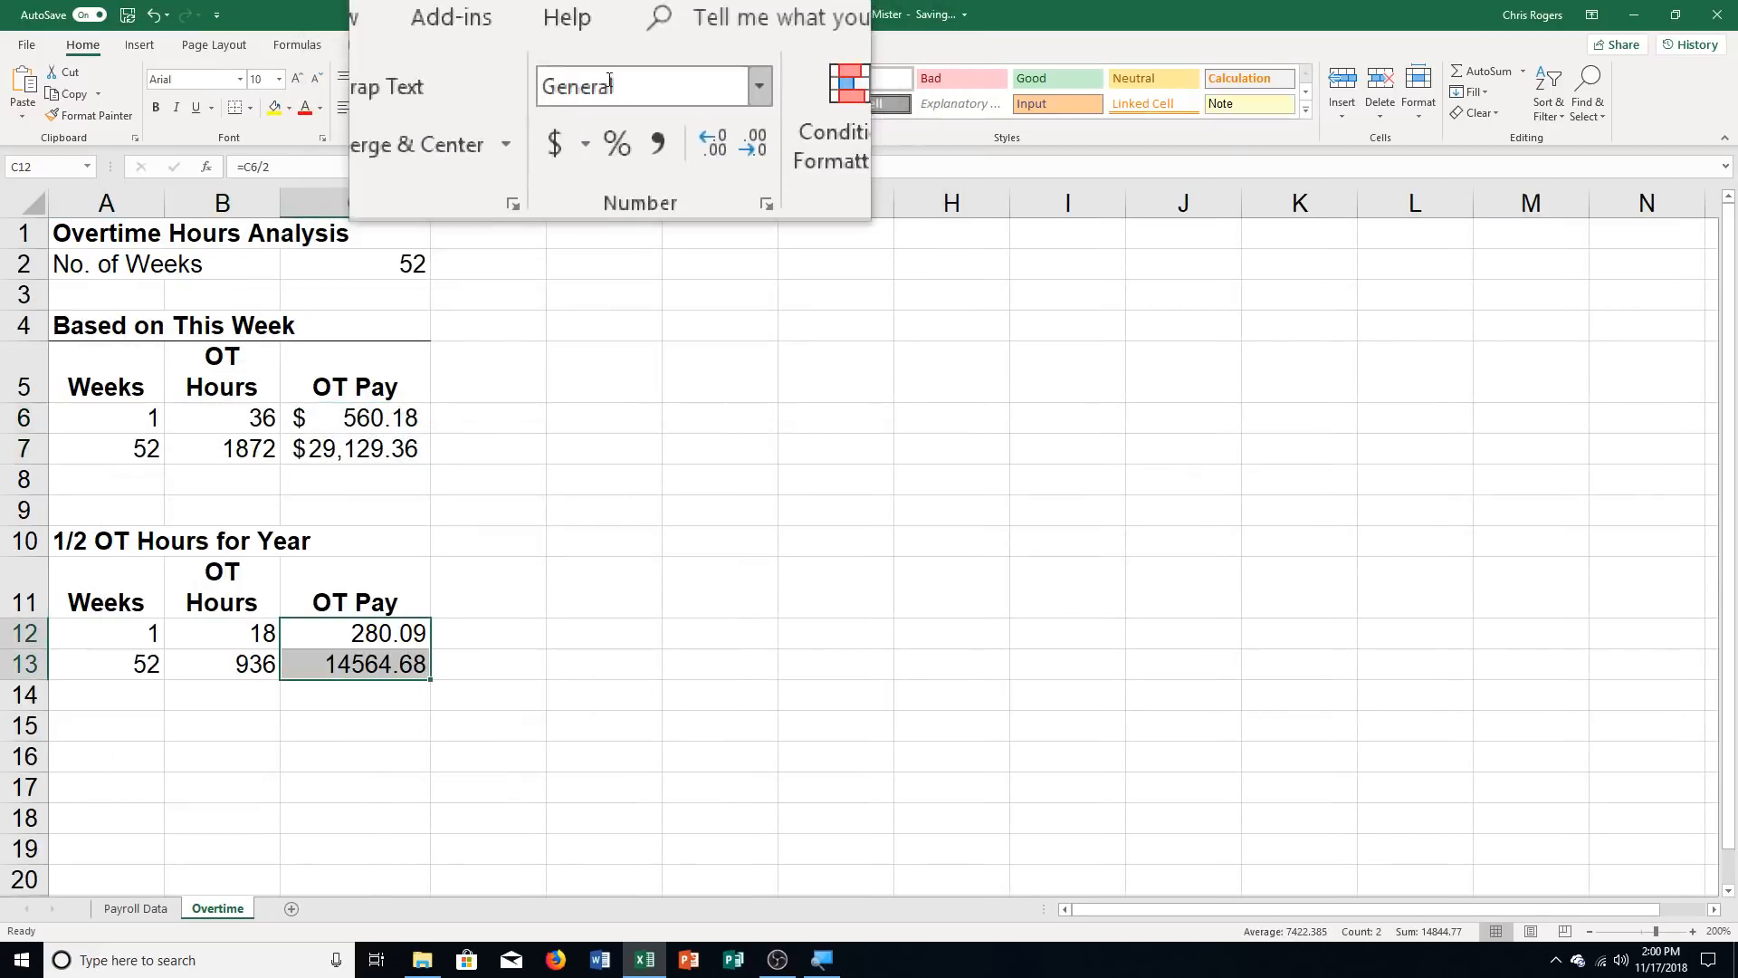
{"action": "left_click", "coordinate": [582, 108]}
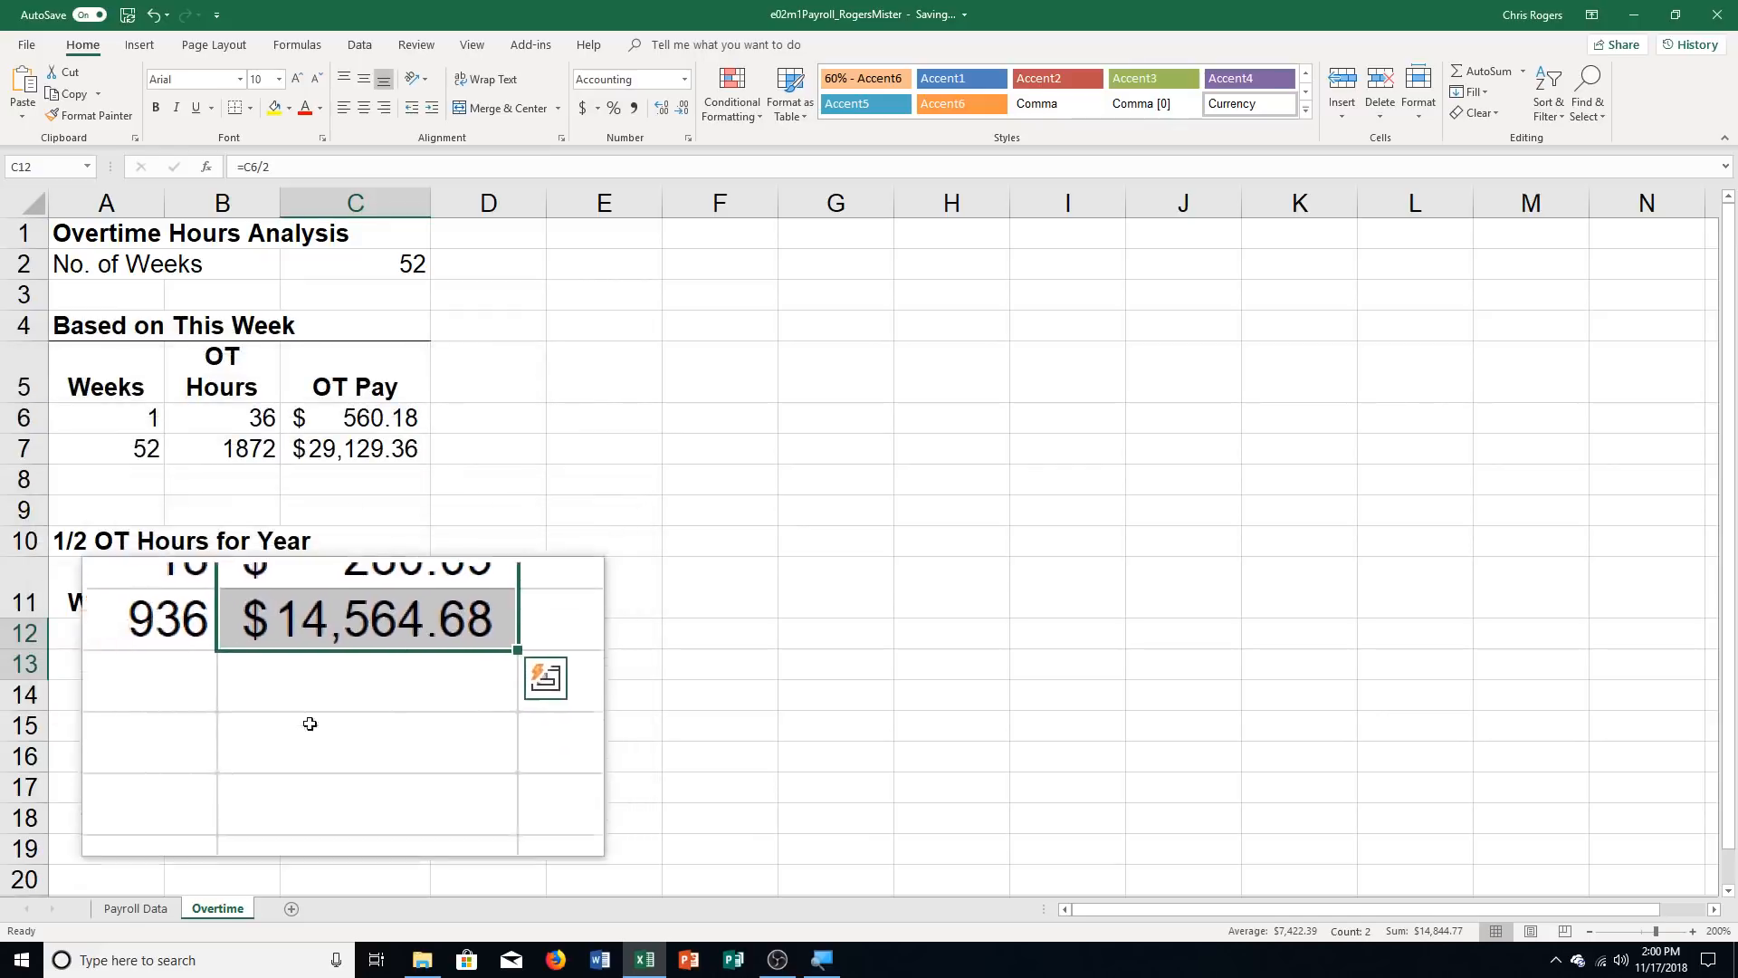
Enter "Using this week as a sample for an entire year, the total gross overtime costs are $29,129.10." in A15
{"action": "left_click", "coordinate": [105, 752]}
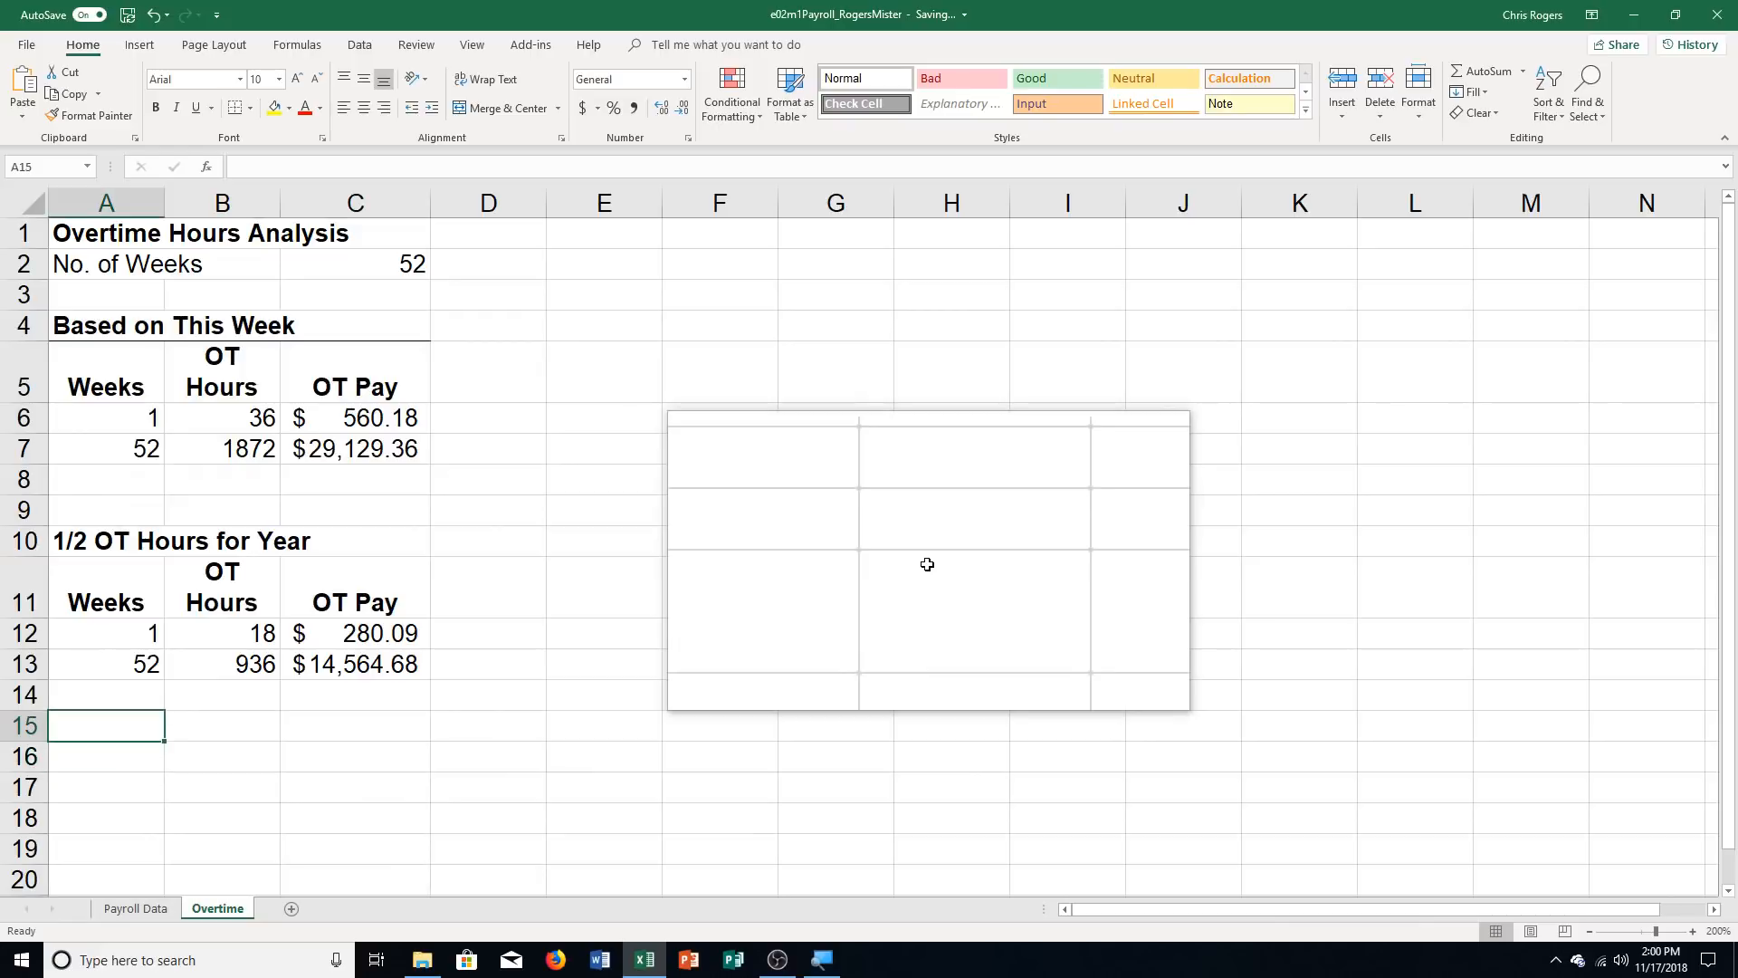
{"action": "type", "text": "Using this week as a sample f"}
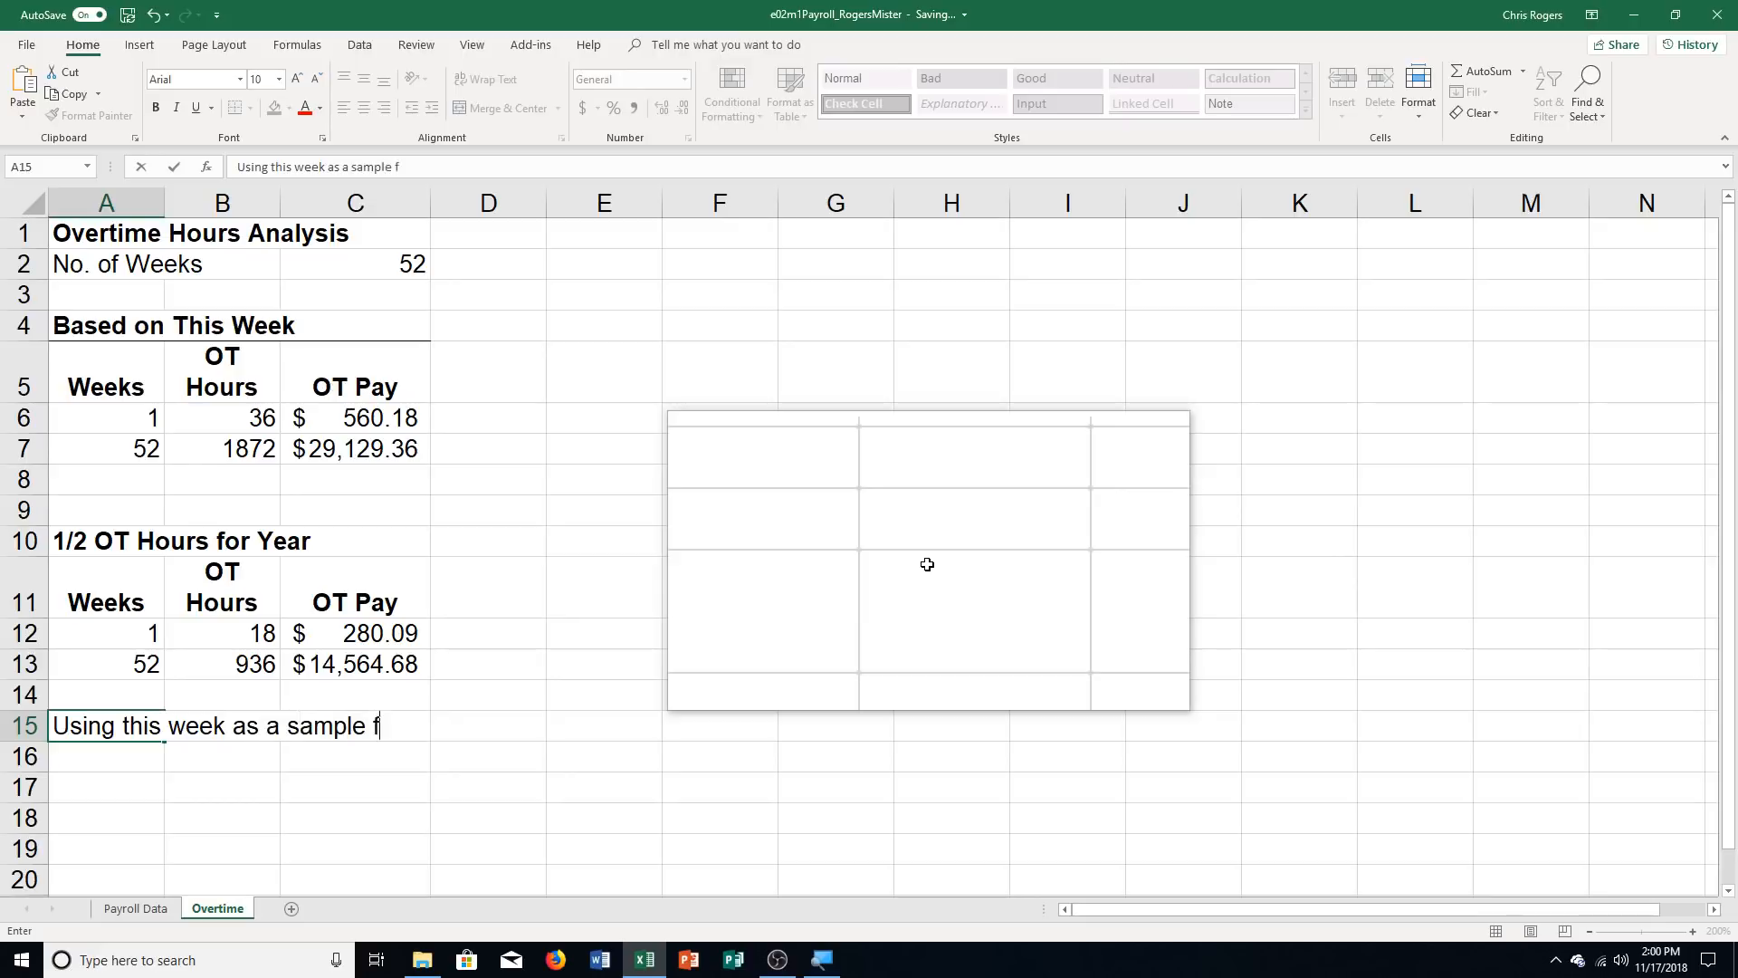
{"action": "type", "text": "e "}
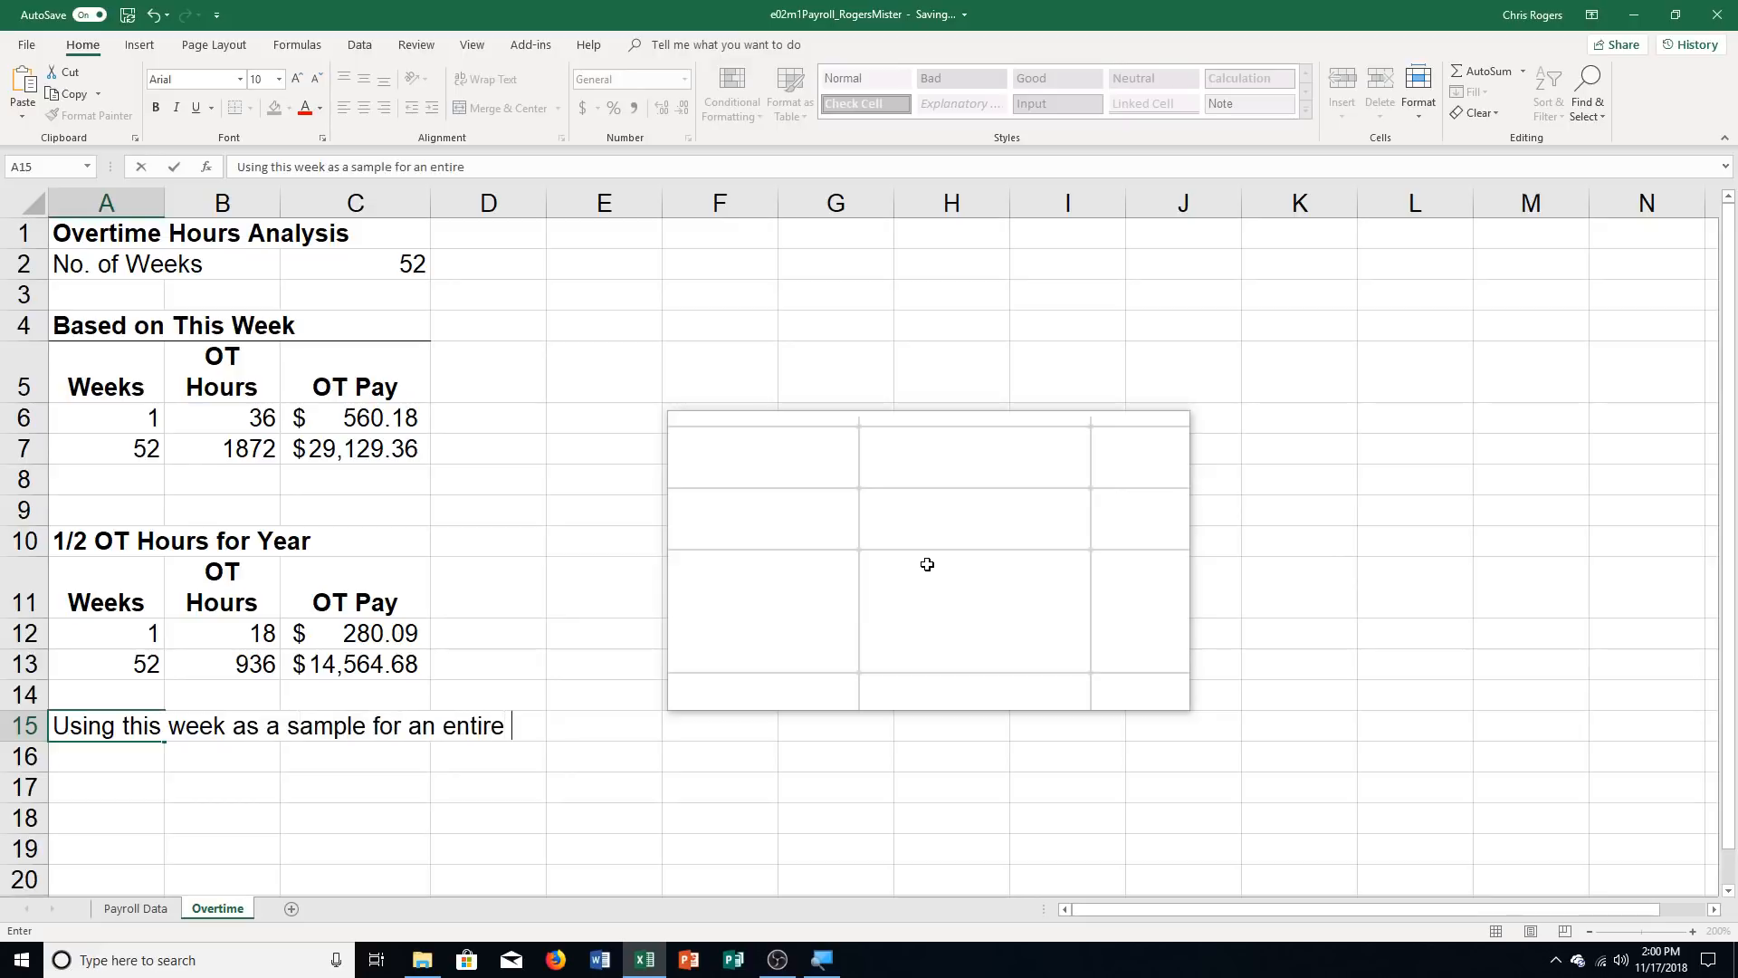
{"action": "type", "text": "year, the to"}
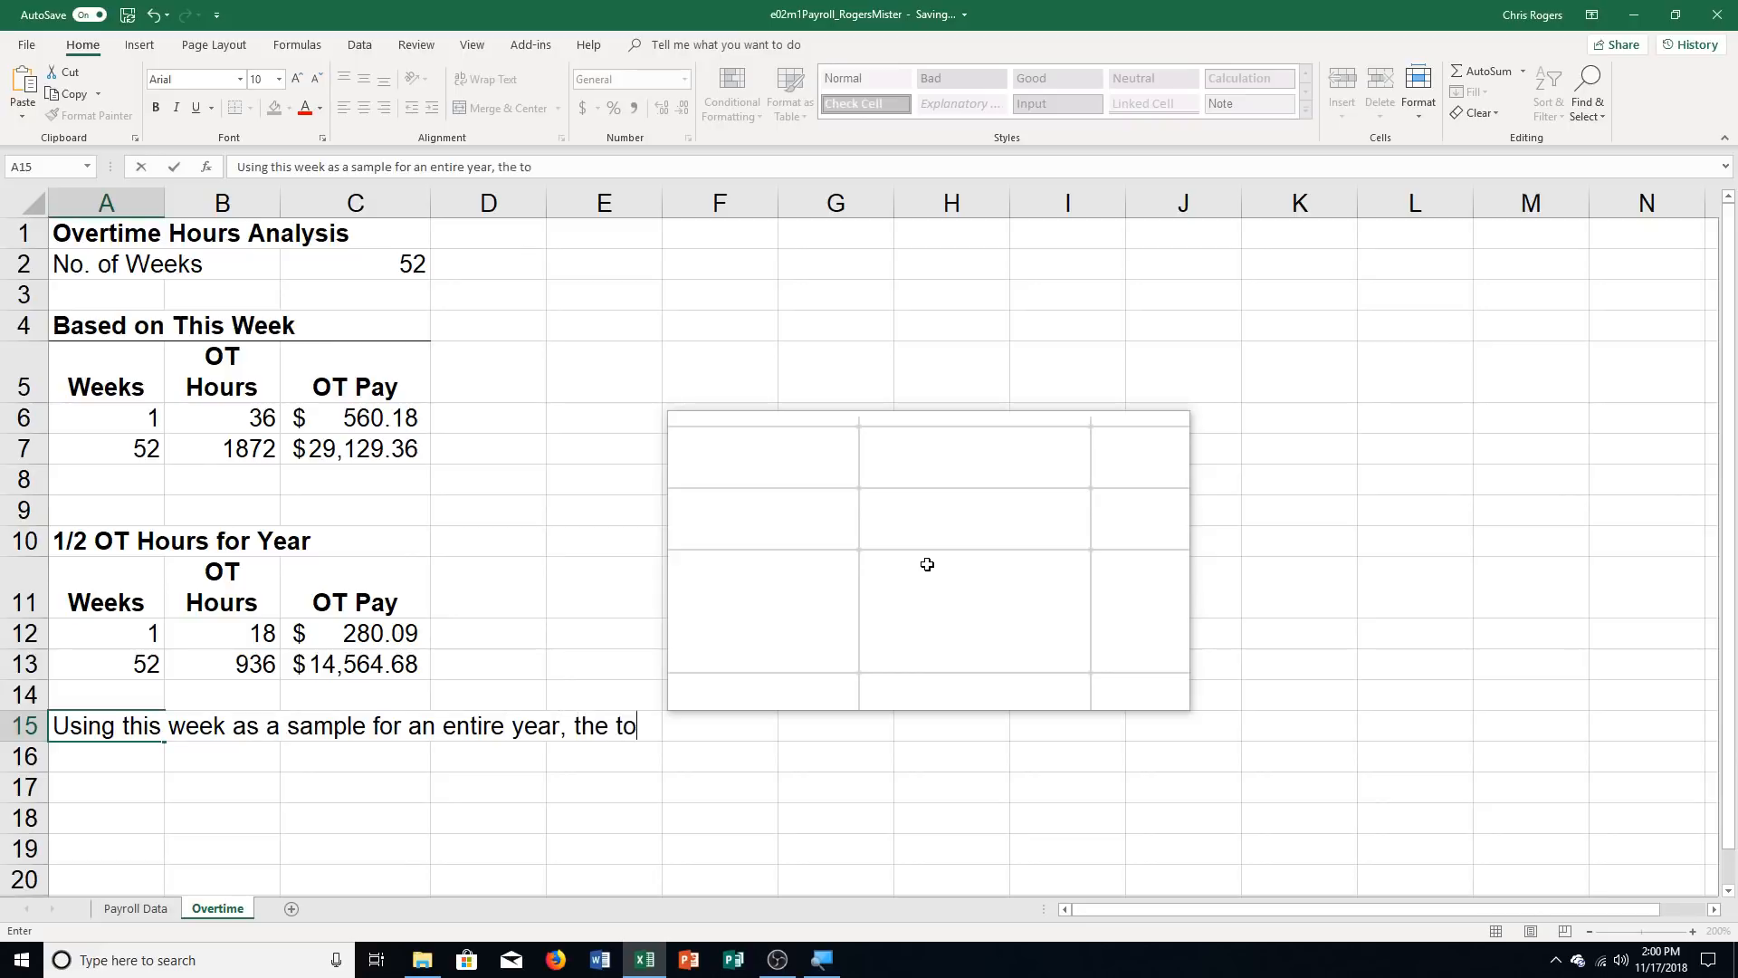
{"action": "type", "text": "tal gross overtime cost"}
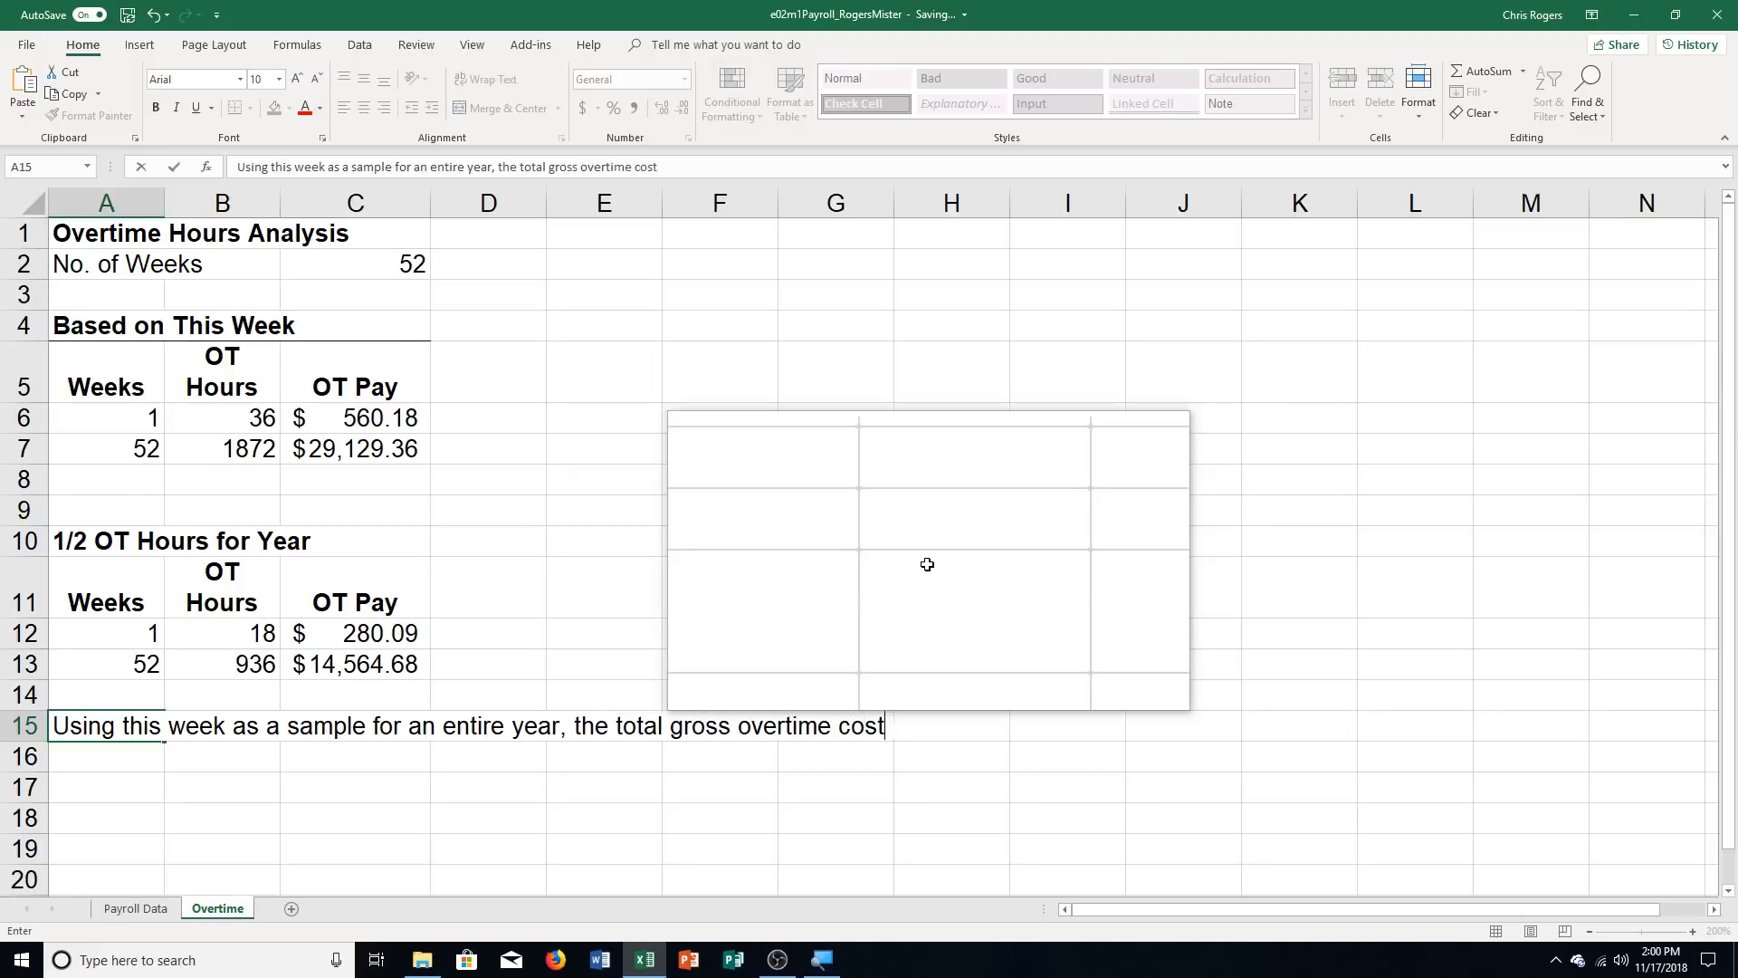
{"action": "type", "text": "s are $29,129."}
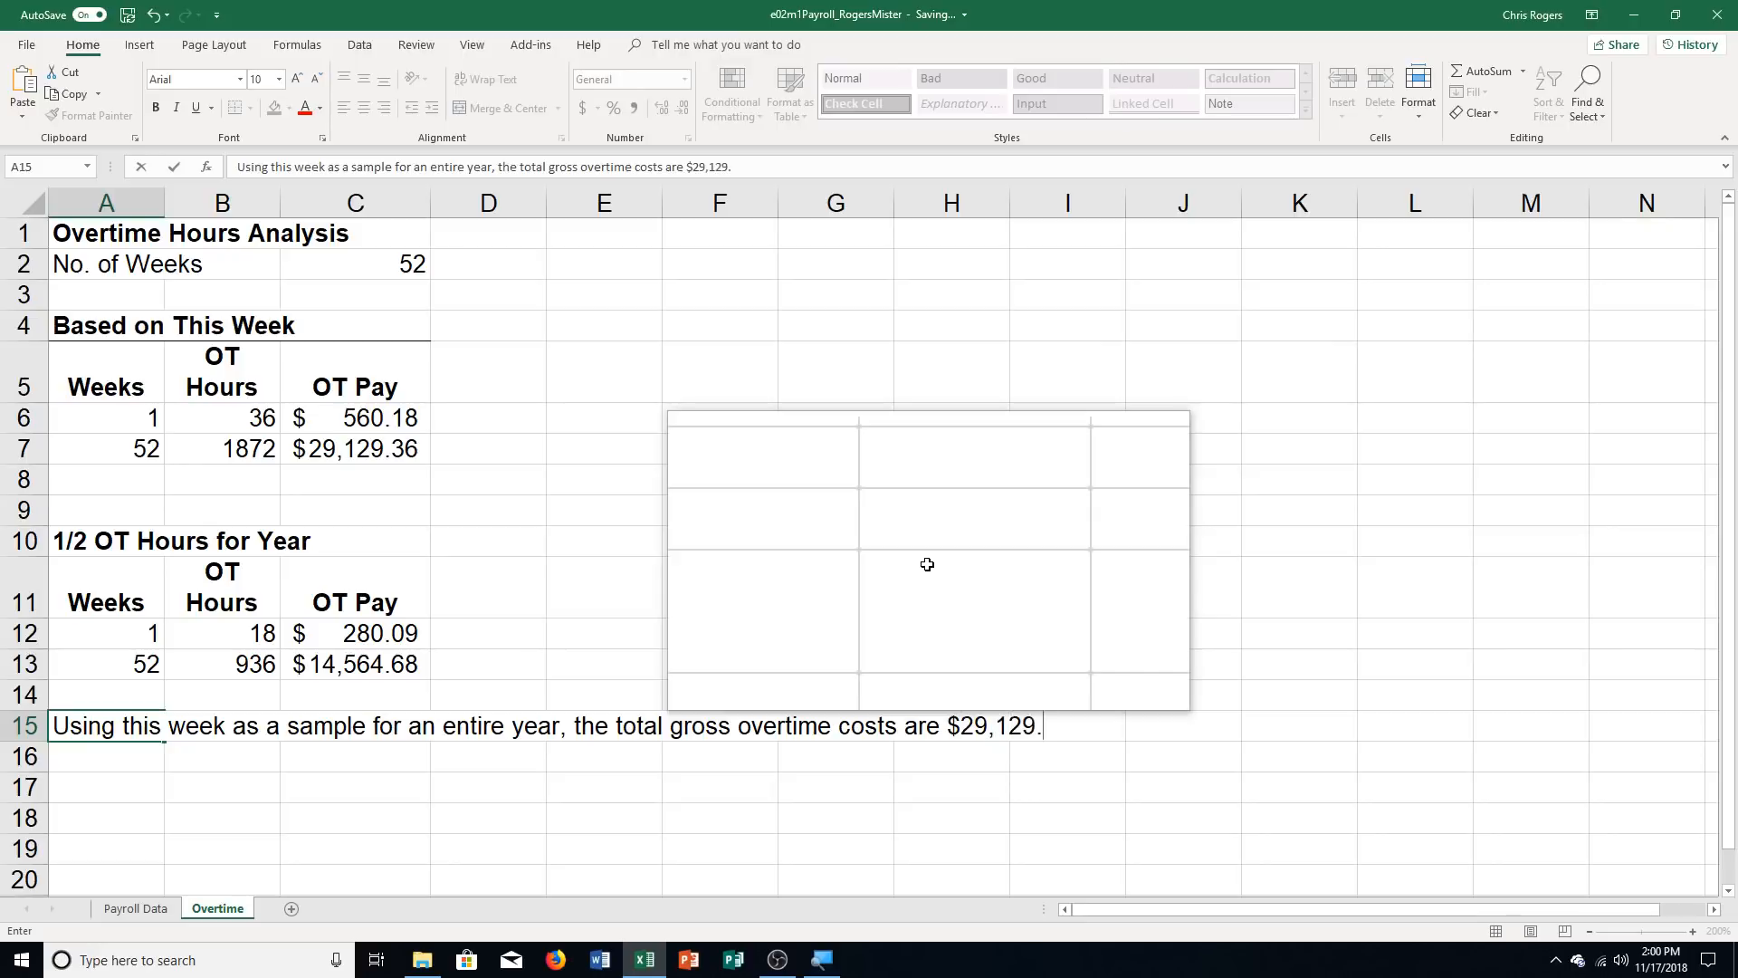
{"action": "type", "text": "10."}
{"action": "key", "text": "Return"}
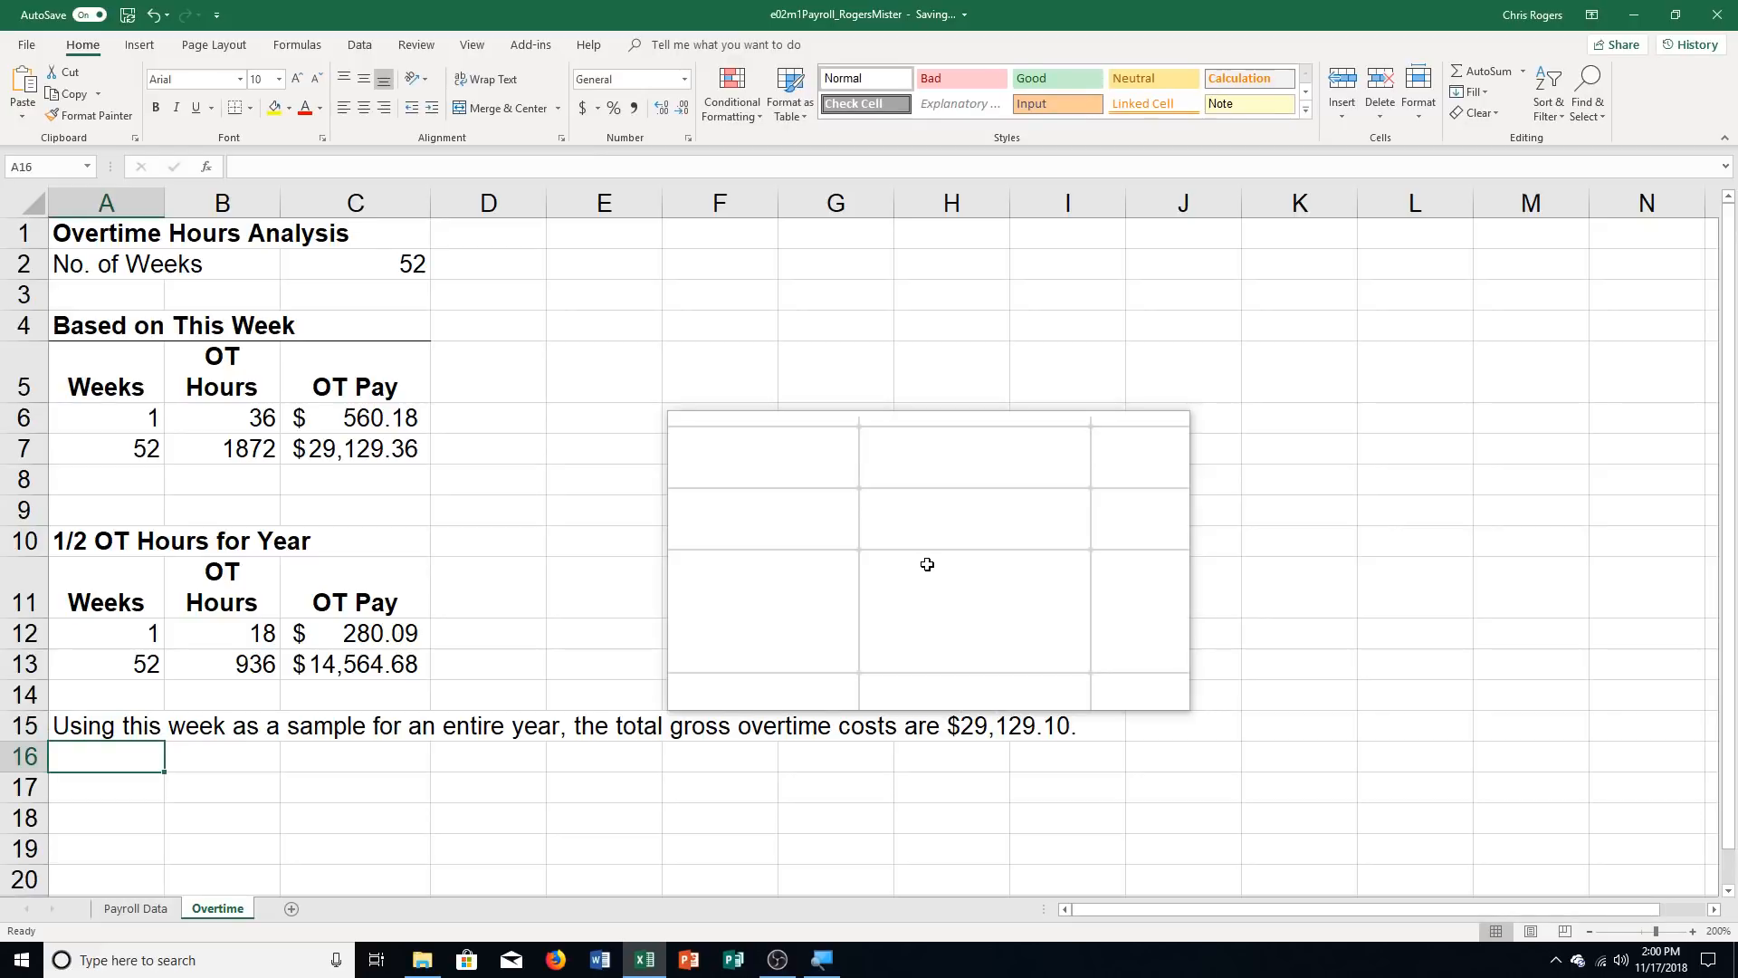
Enter "If we can cut the overtime hours by one-half, the total gross overtime costs are only $14,564.55." in A16
{"action": "type", "text": "If we c"}
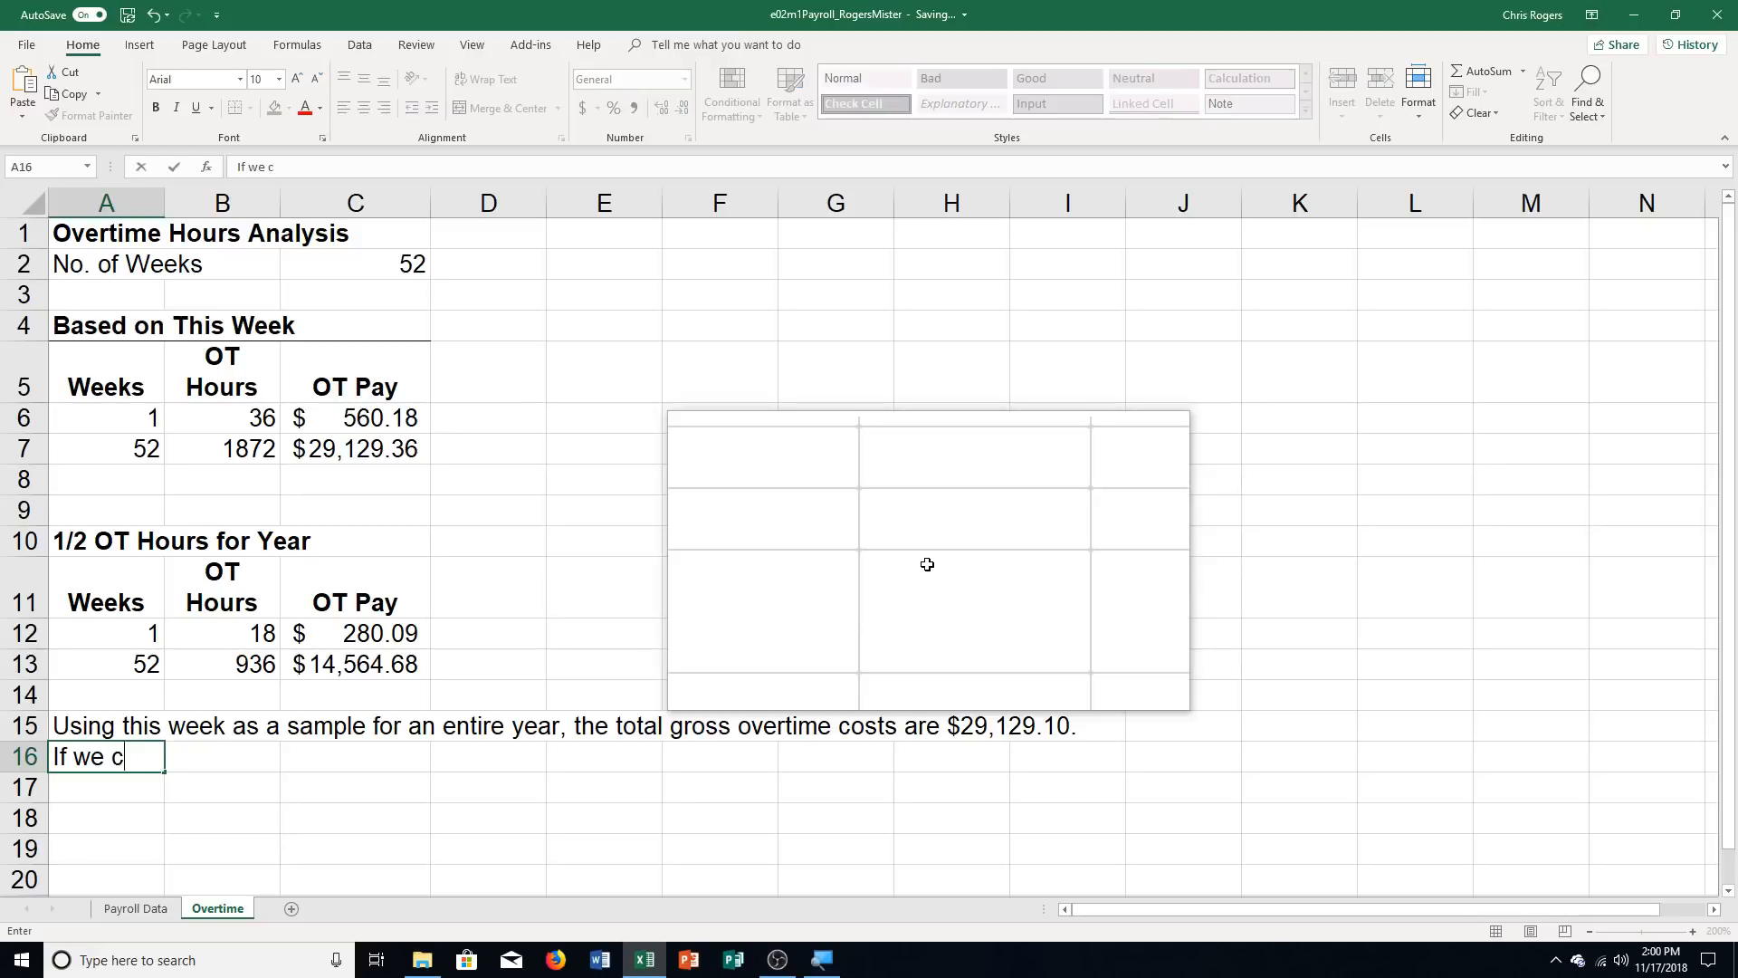
{"action": "type", "text": "an cut the overt"}
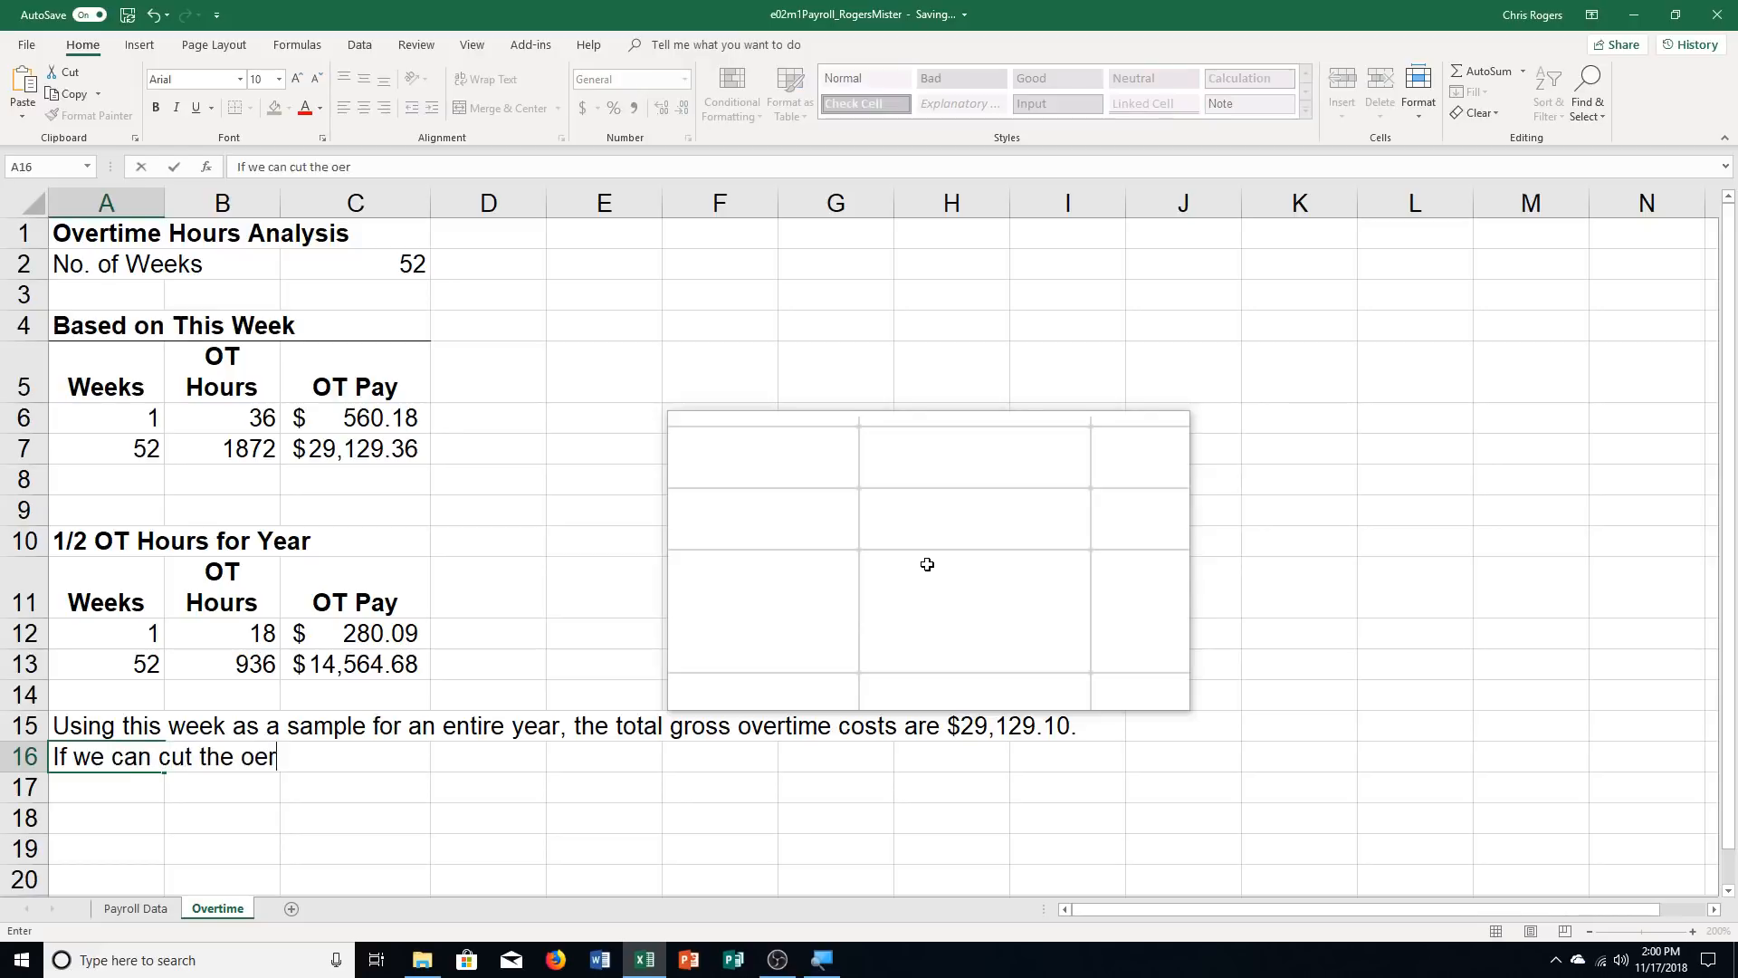
{"action": "type", "text": "ime hours"}
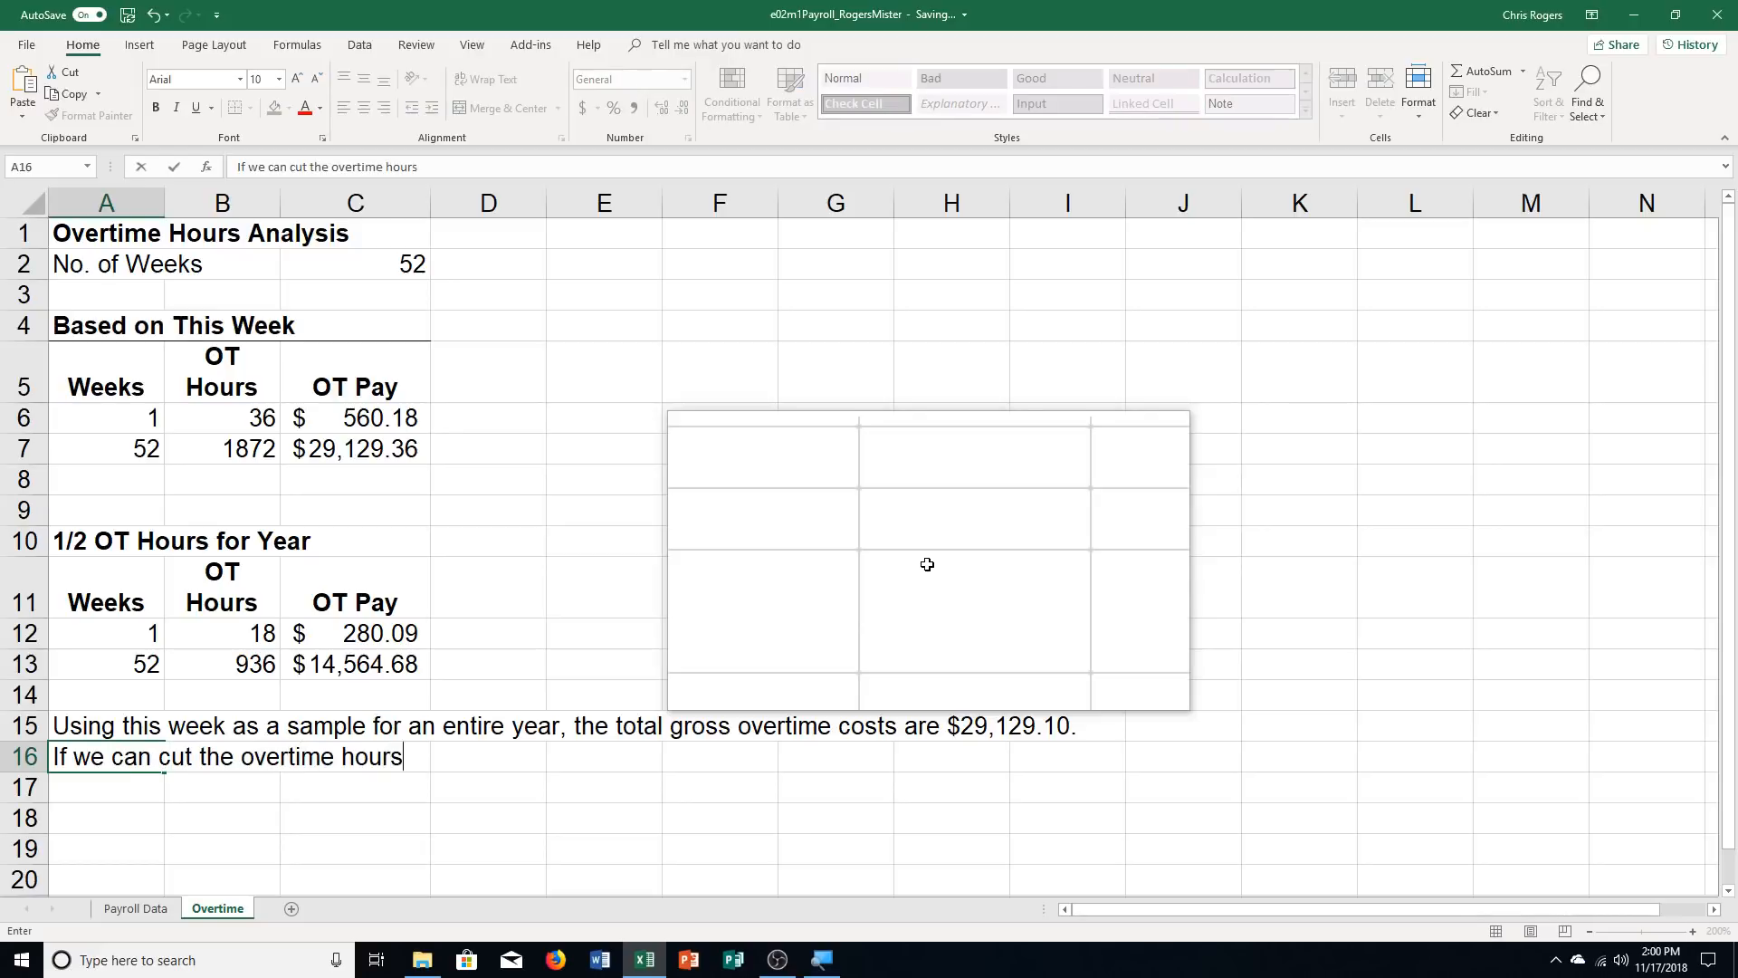
{"action": "type", "text": " by one-hal"}
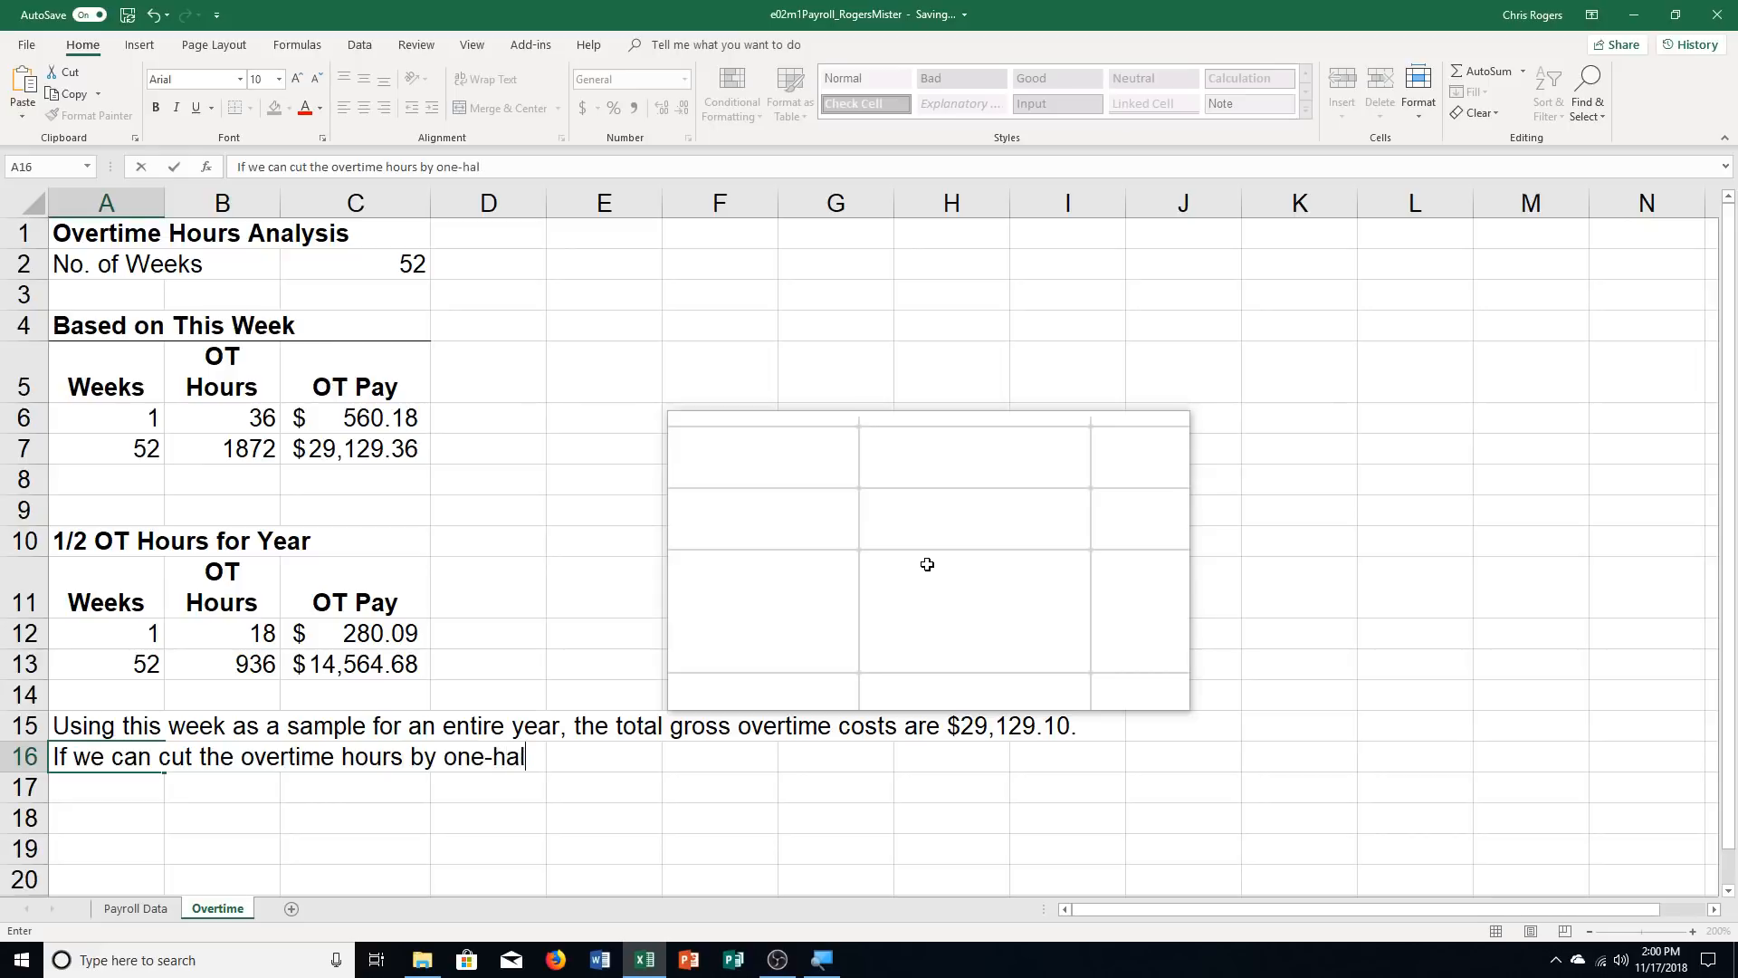
{"action": "type", "text": "f, the total g"}
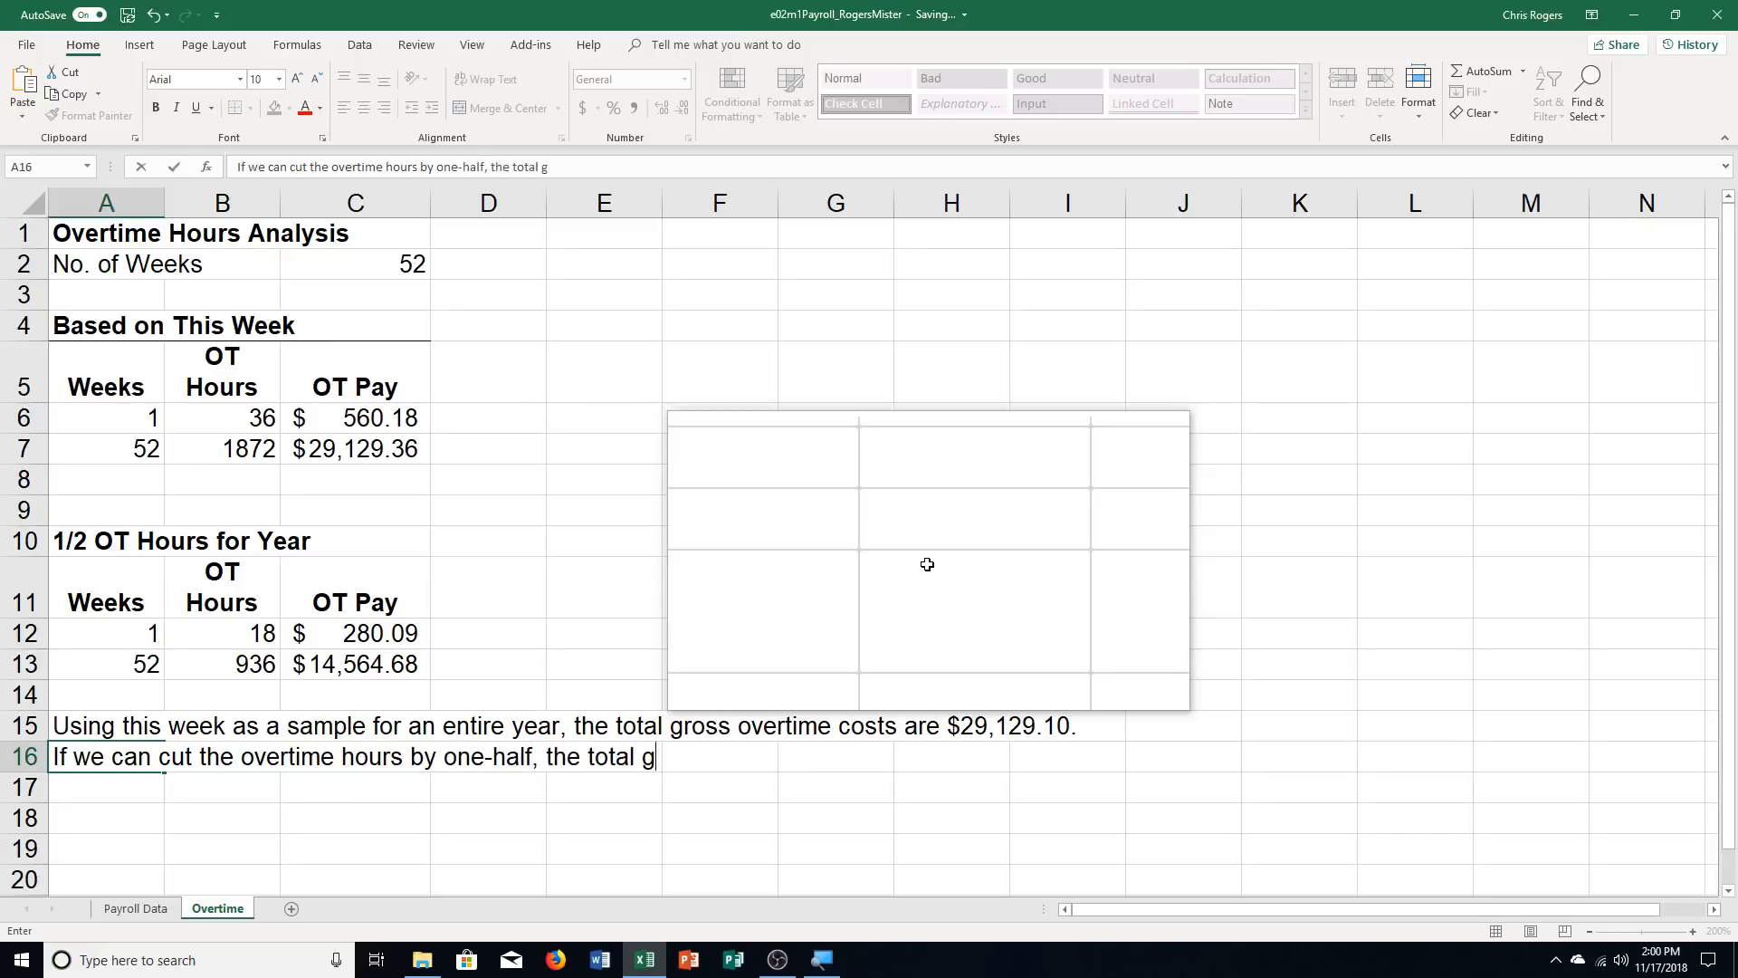
{"action": "type", "text": "ross overt"}
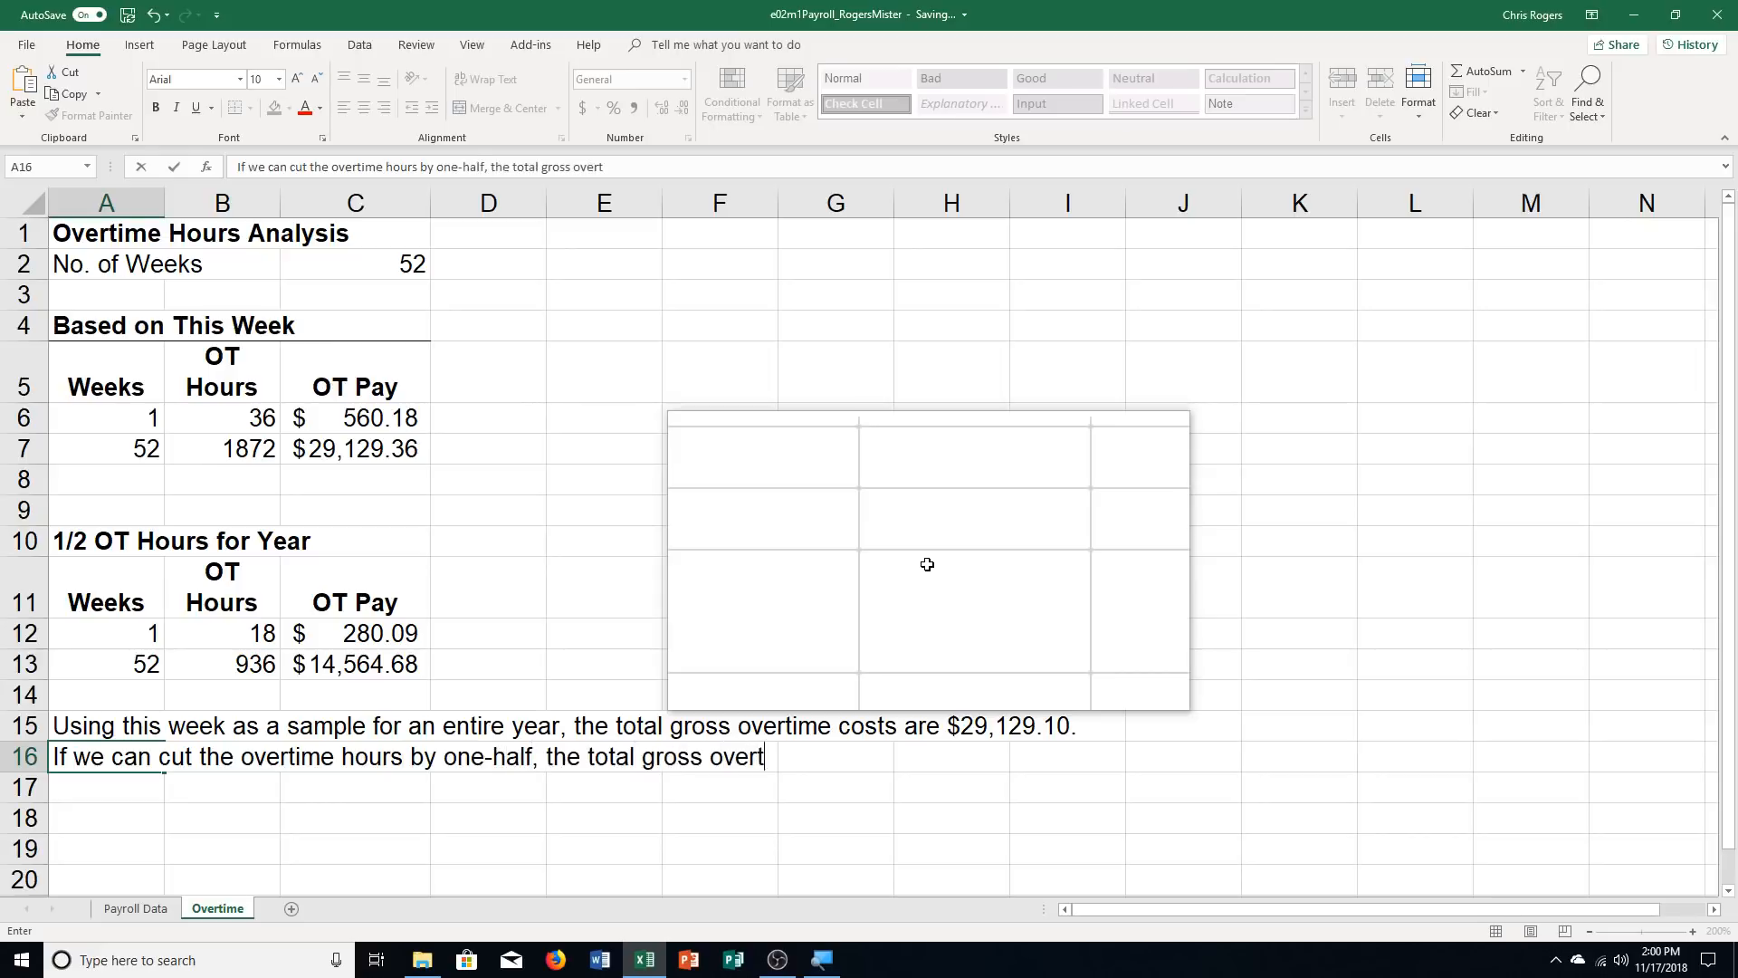
{"action": "type", "text": "ime costs are on"}
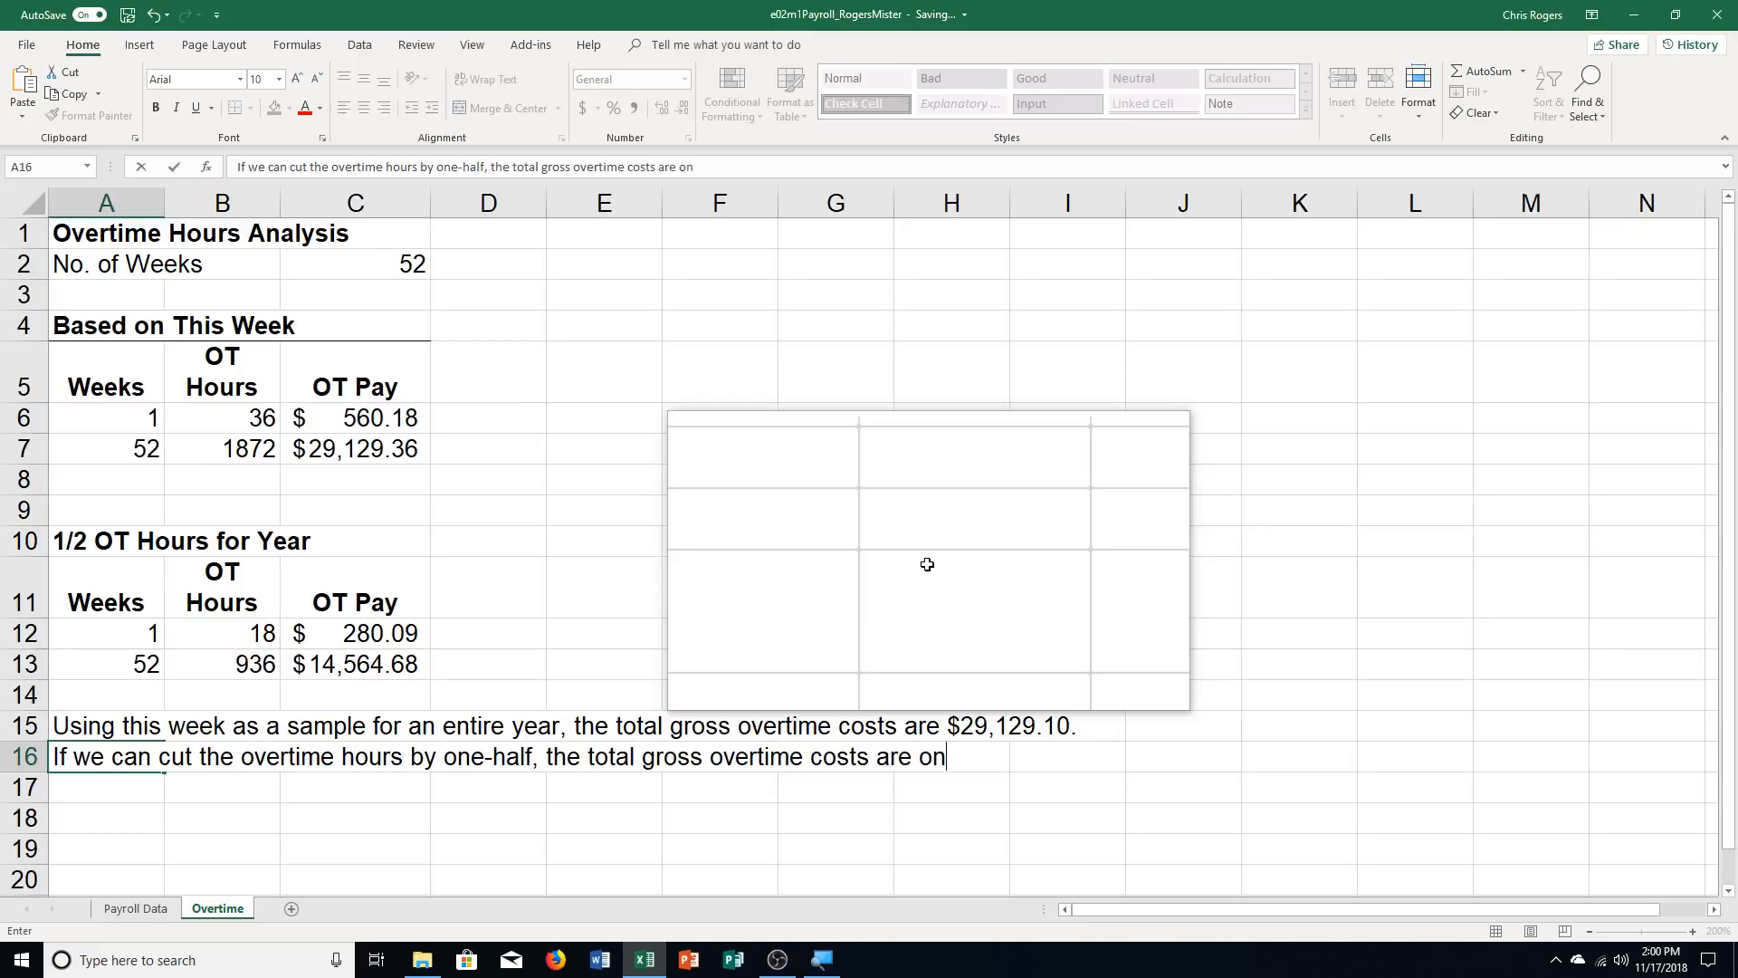
{"action": "type", "text": "ly $14,56"}
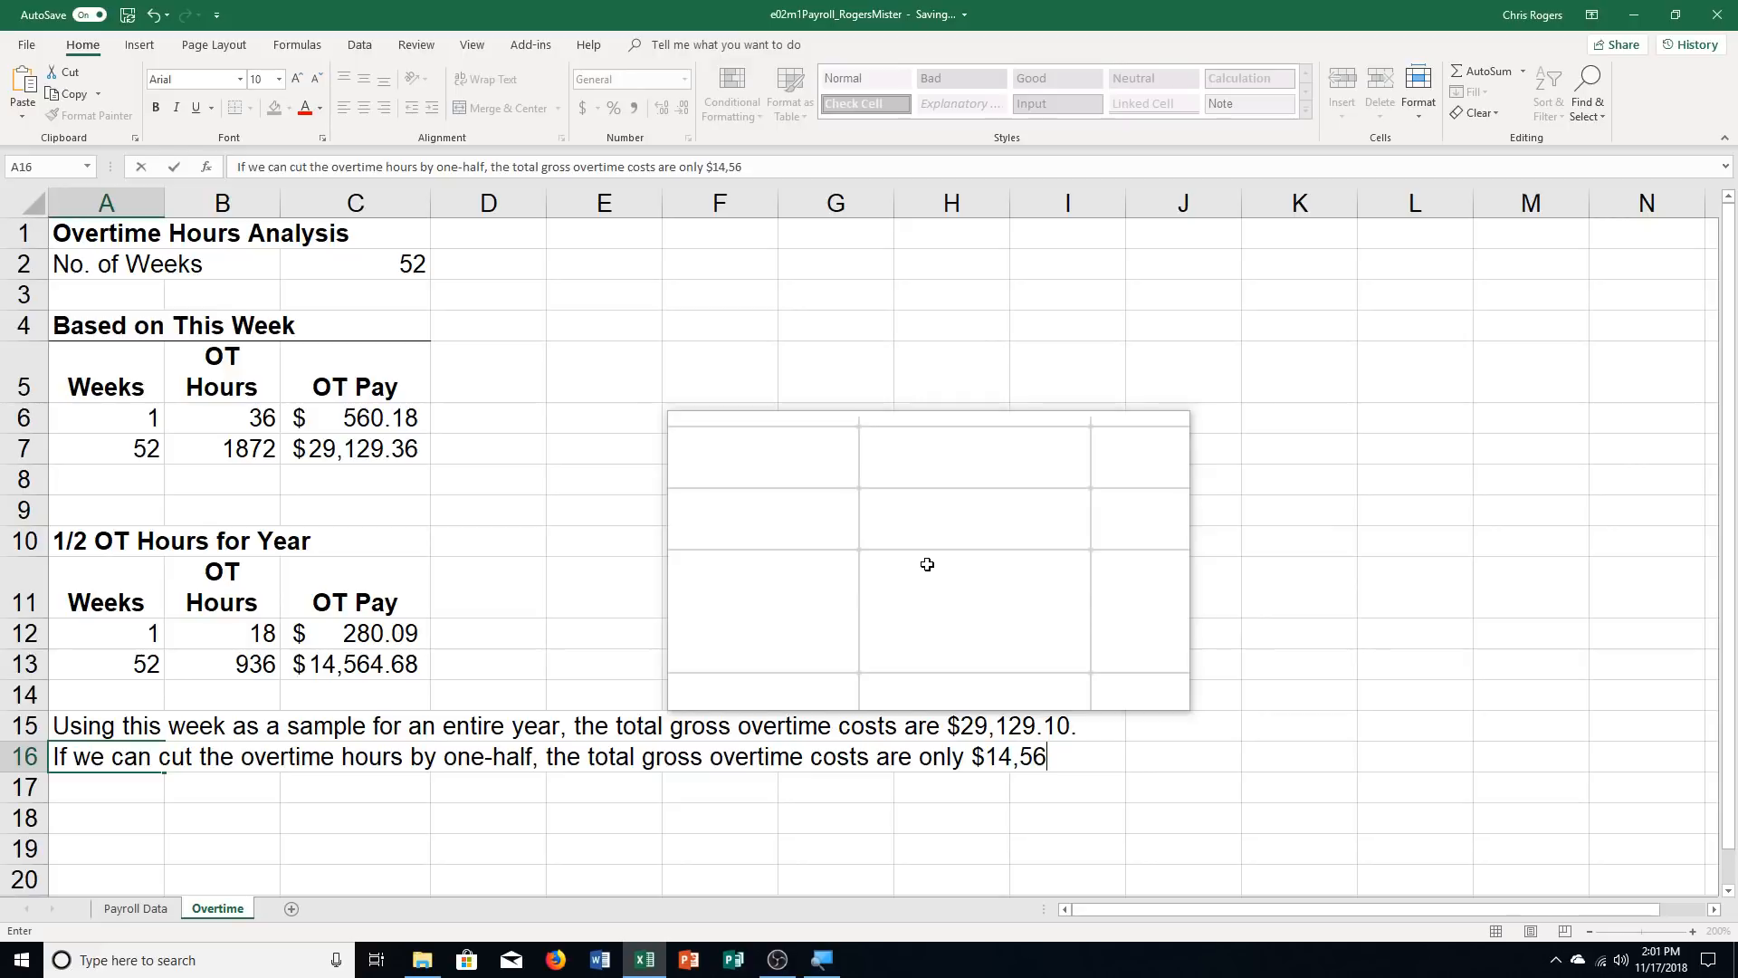
{"action": "type", "text": "4.55."}
{"action": "key", "text": "Return"}
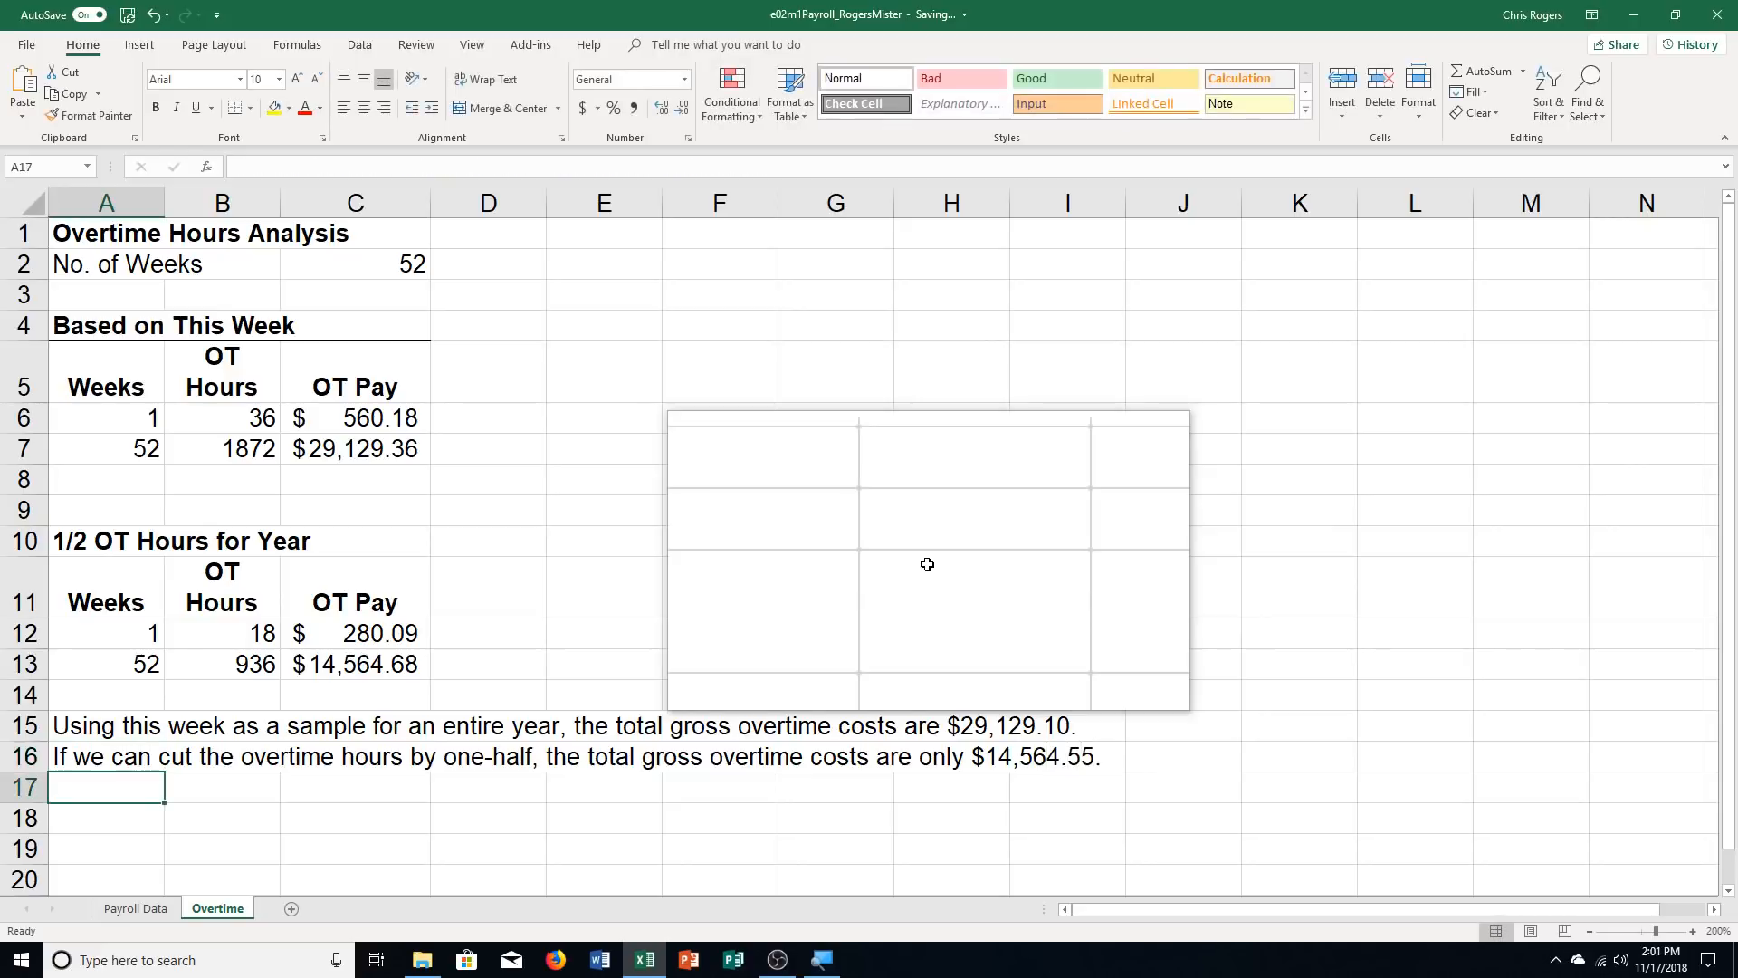
Write "I recommend we try to reduce employees' overtime hours by half to save payroll budget." in A17
{"action": "type", "text": "I recommen"}
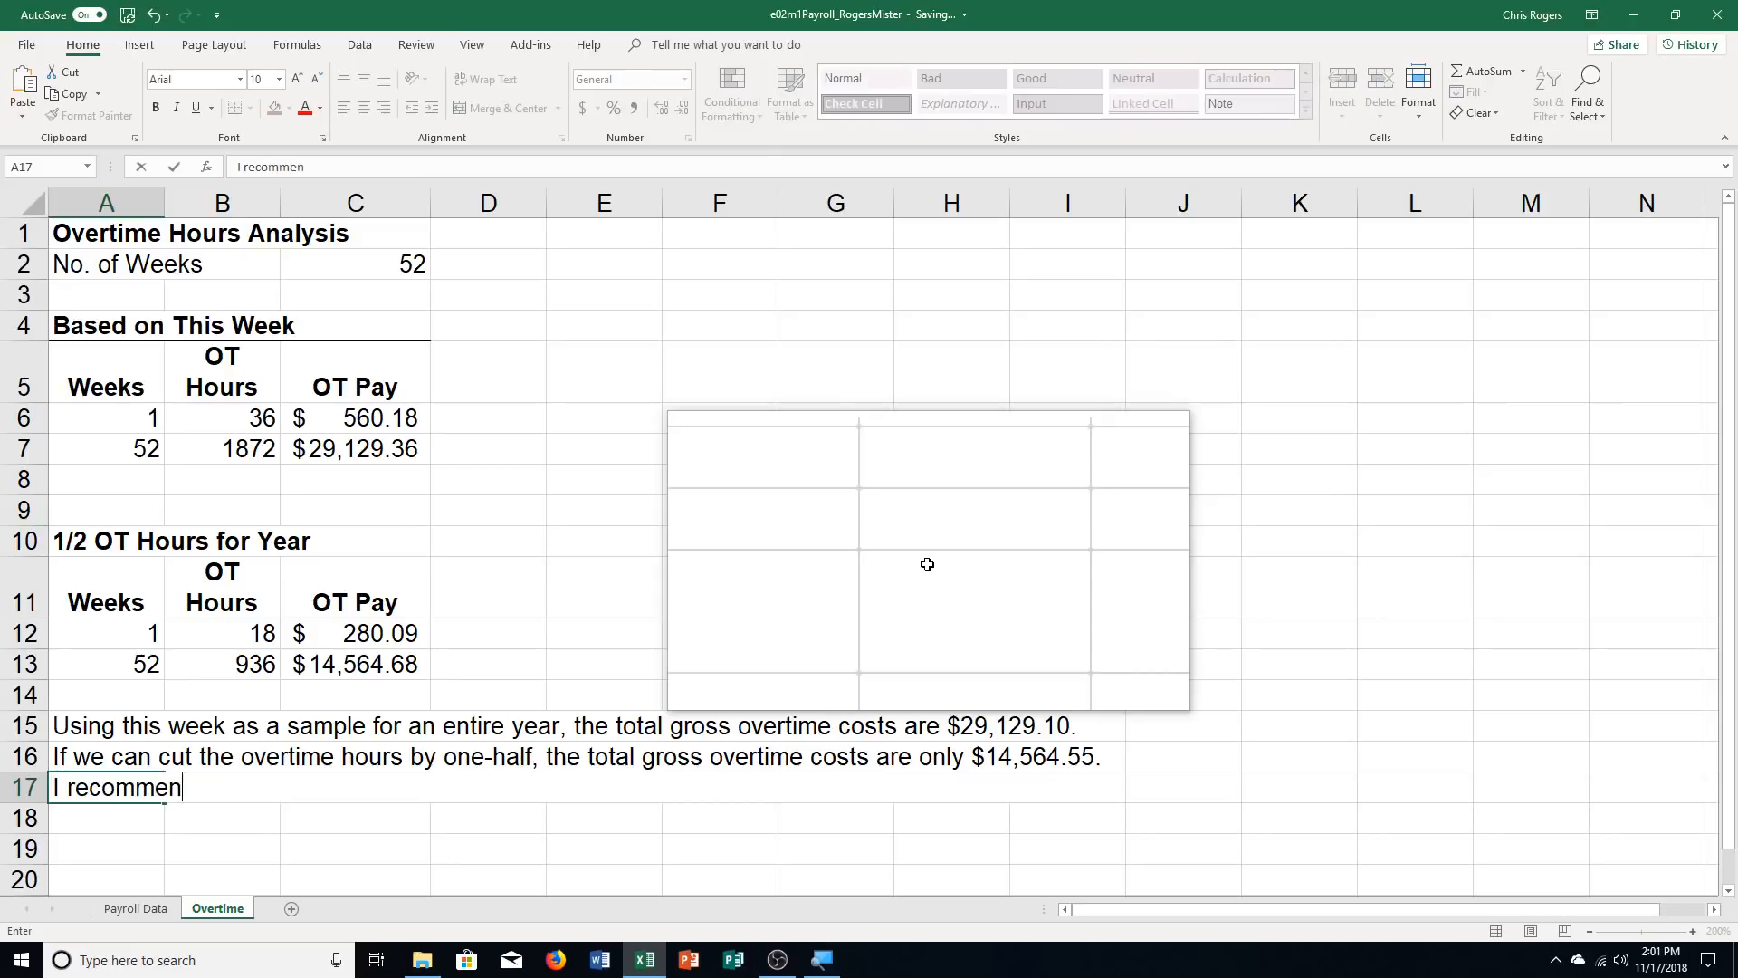
{"action": "type", "text": "d we try to re"}
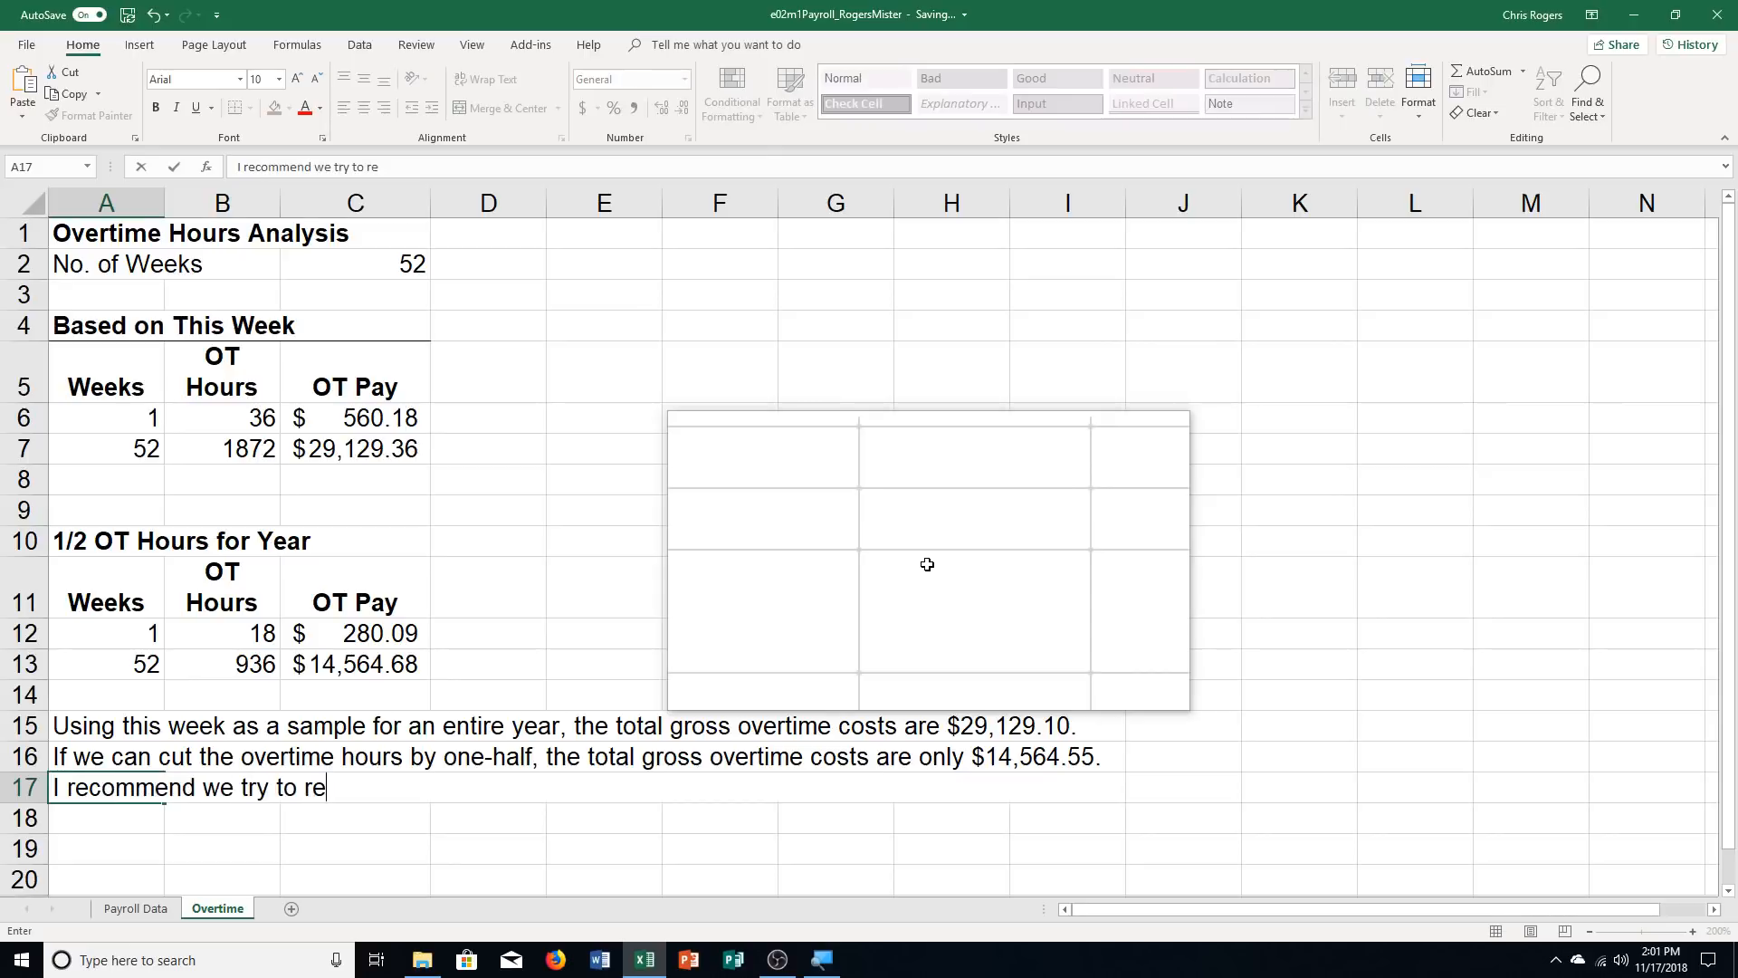
{"action": "type", "text": "duce employees'"}
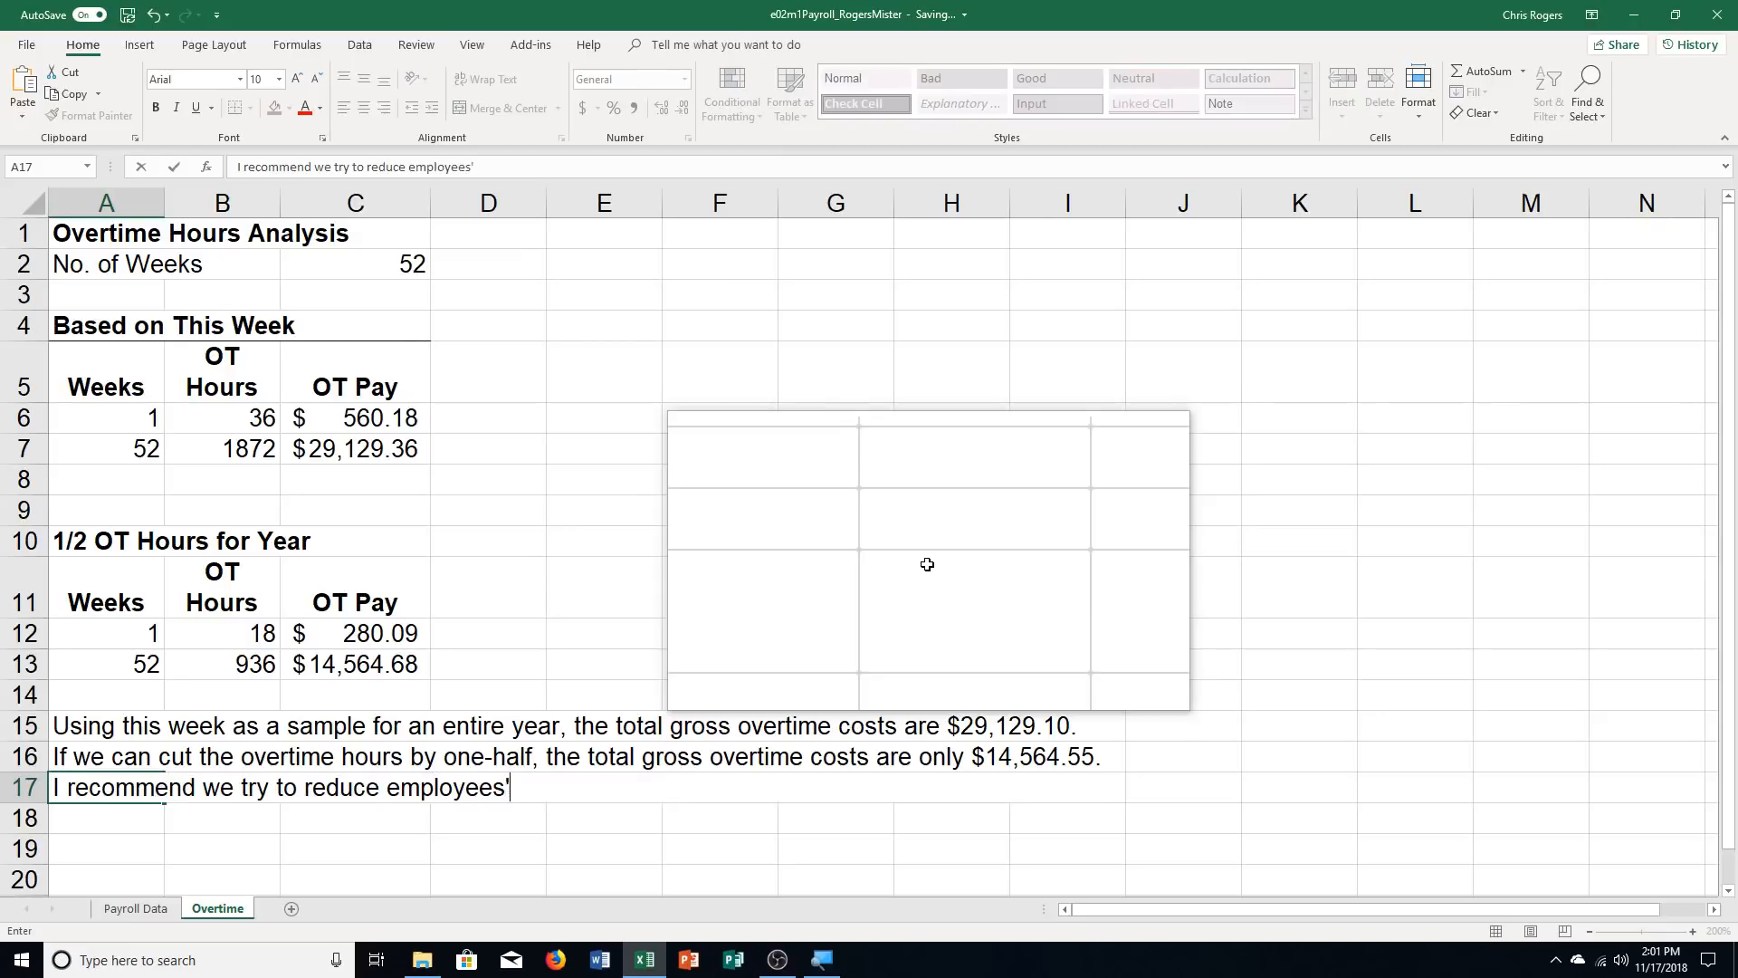
{"action": "type", "text": " overtime hours "}
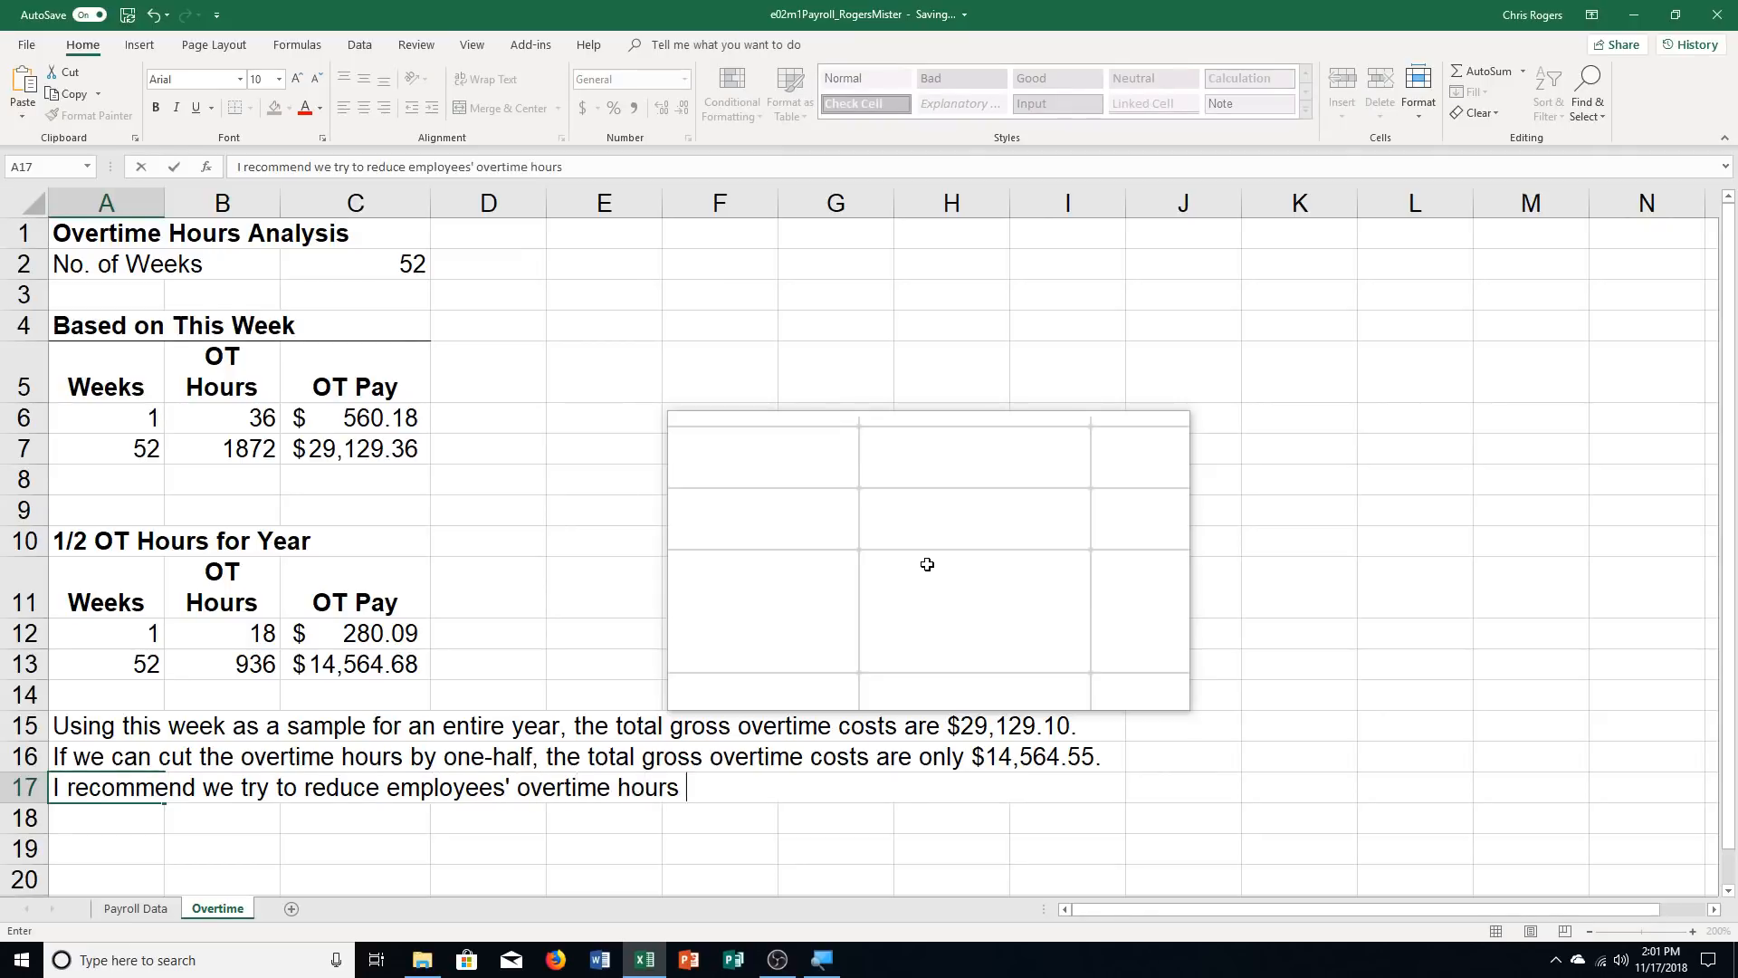
{"action": "type", "text": "by half to save "}
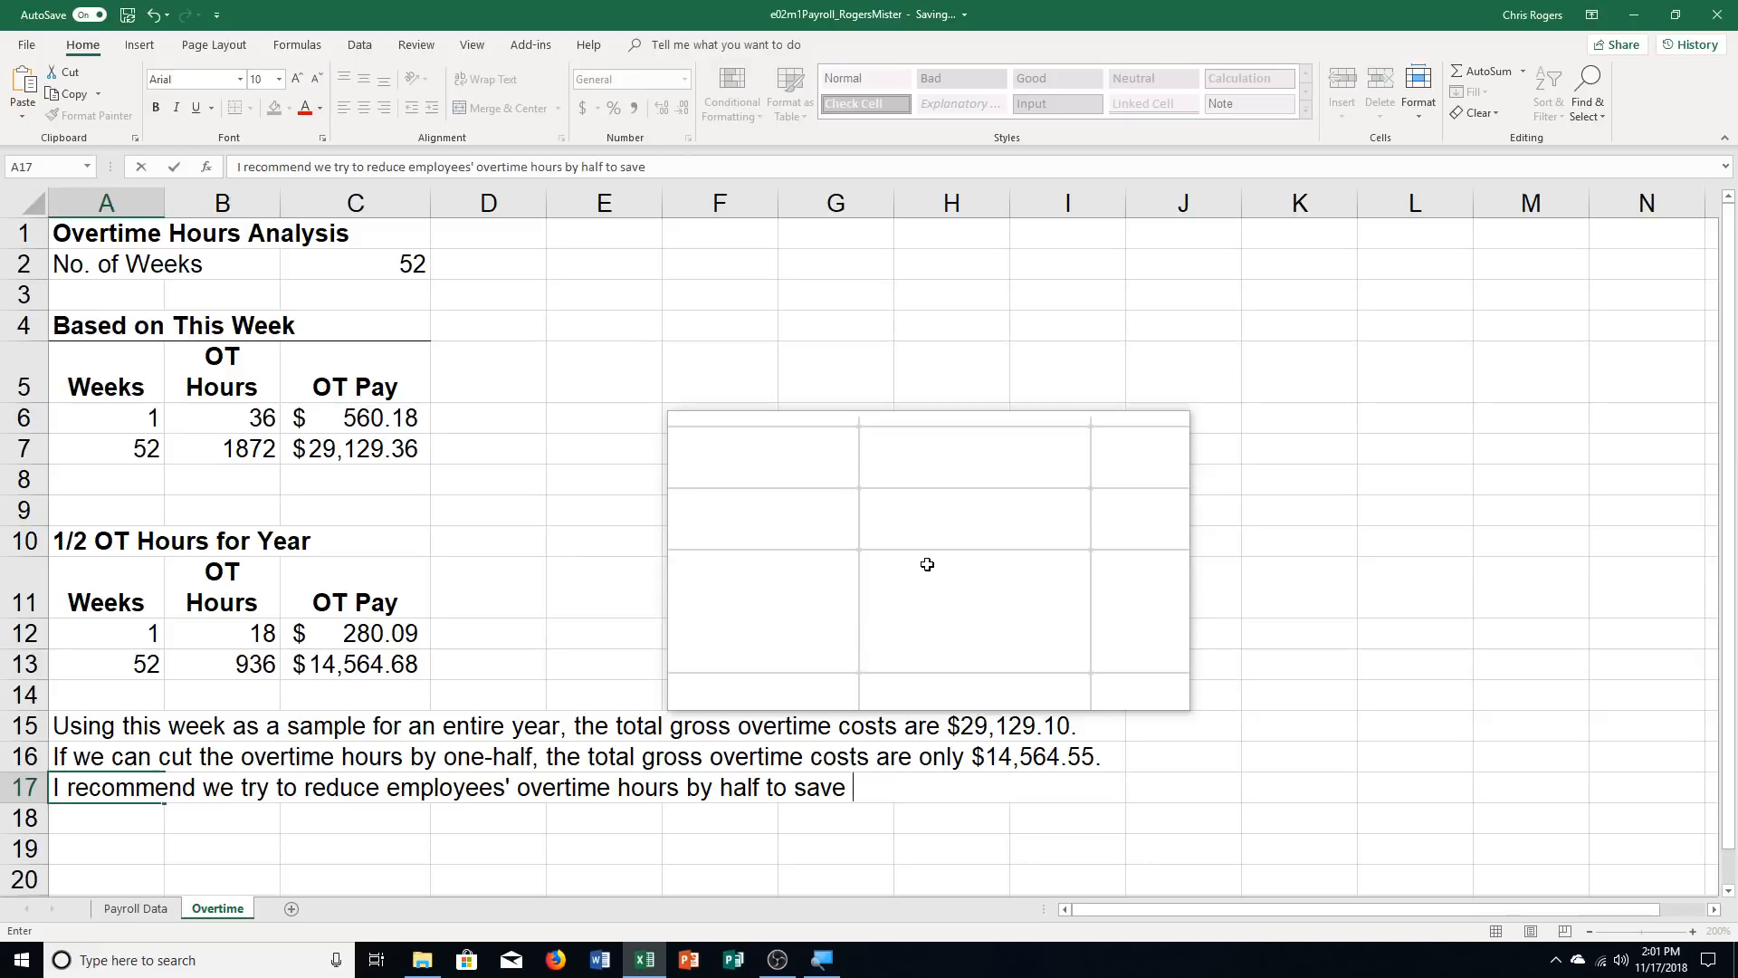
{"action": "type", "text": "payroll budget."}
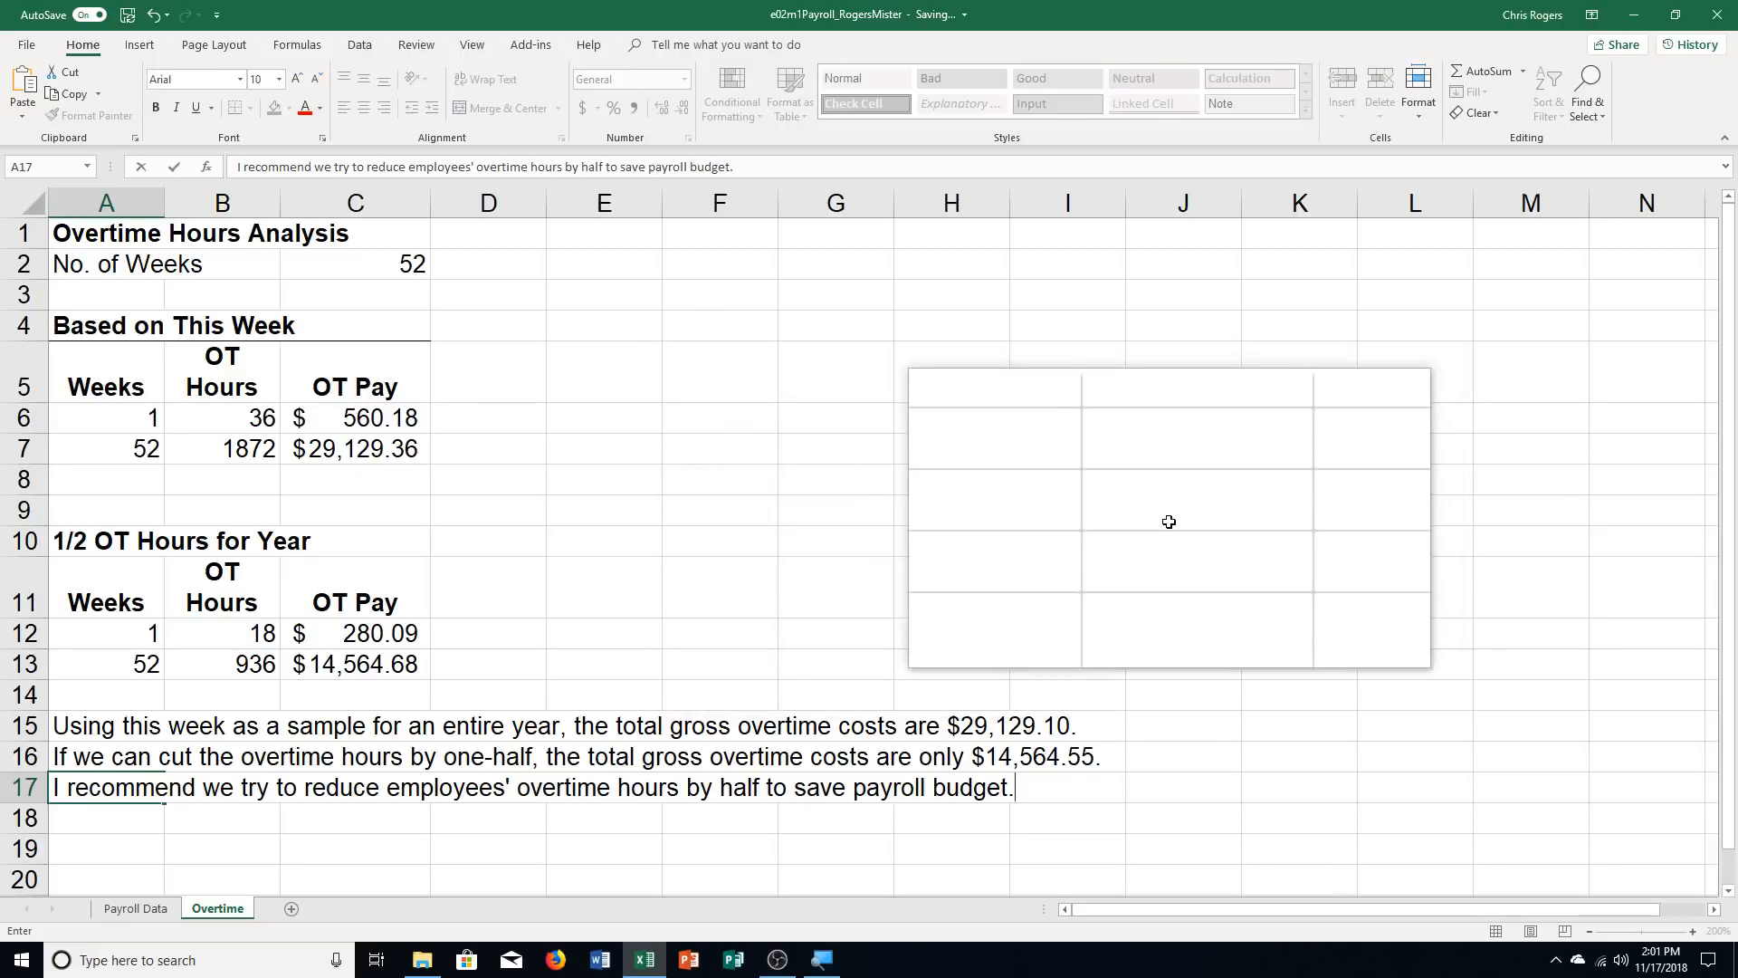
Group the Payroll Data and Overtime sheets, starting from Payroll Data with its statistics range deselected
{"action": "left_click", "coordinate": [142, 914]}
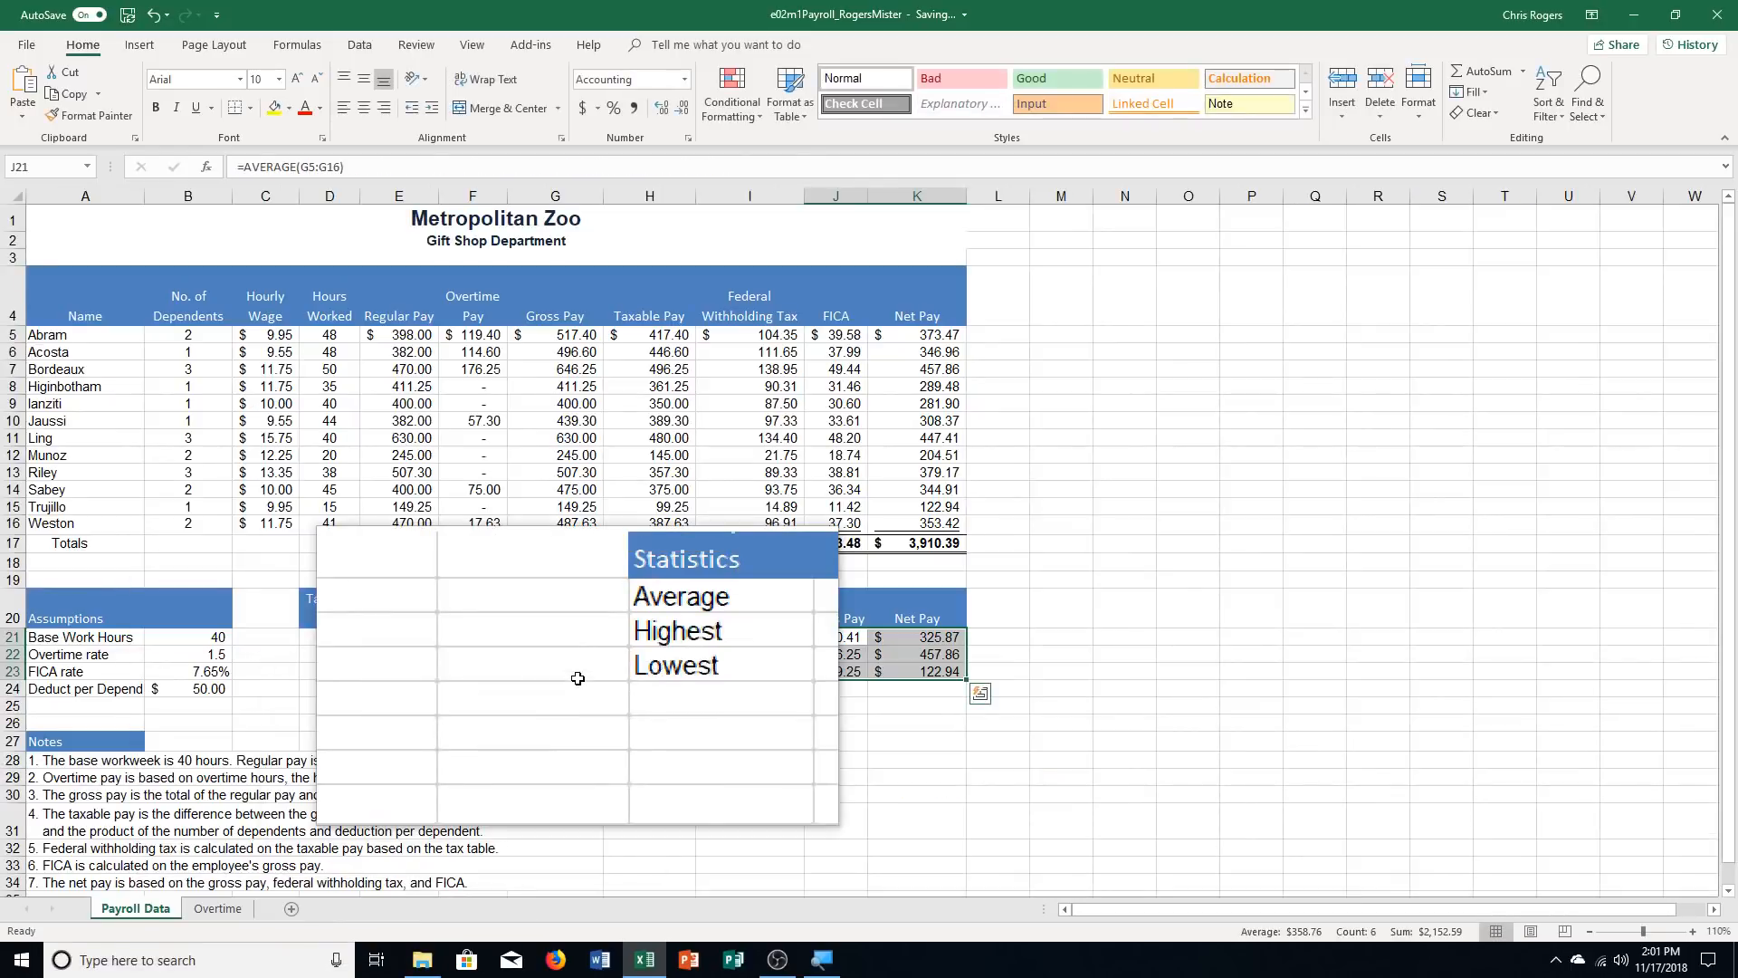
{"action": "left_click", "coordinate": [1552, 518]}
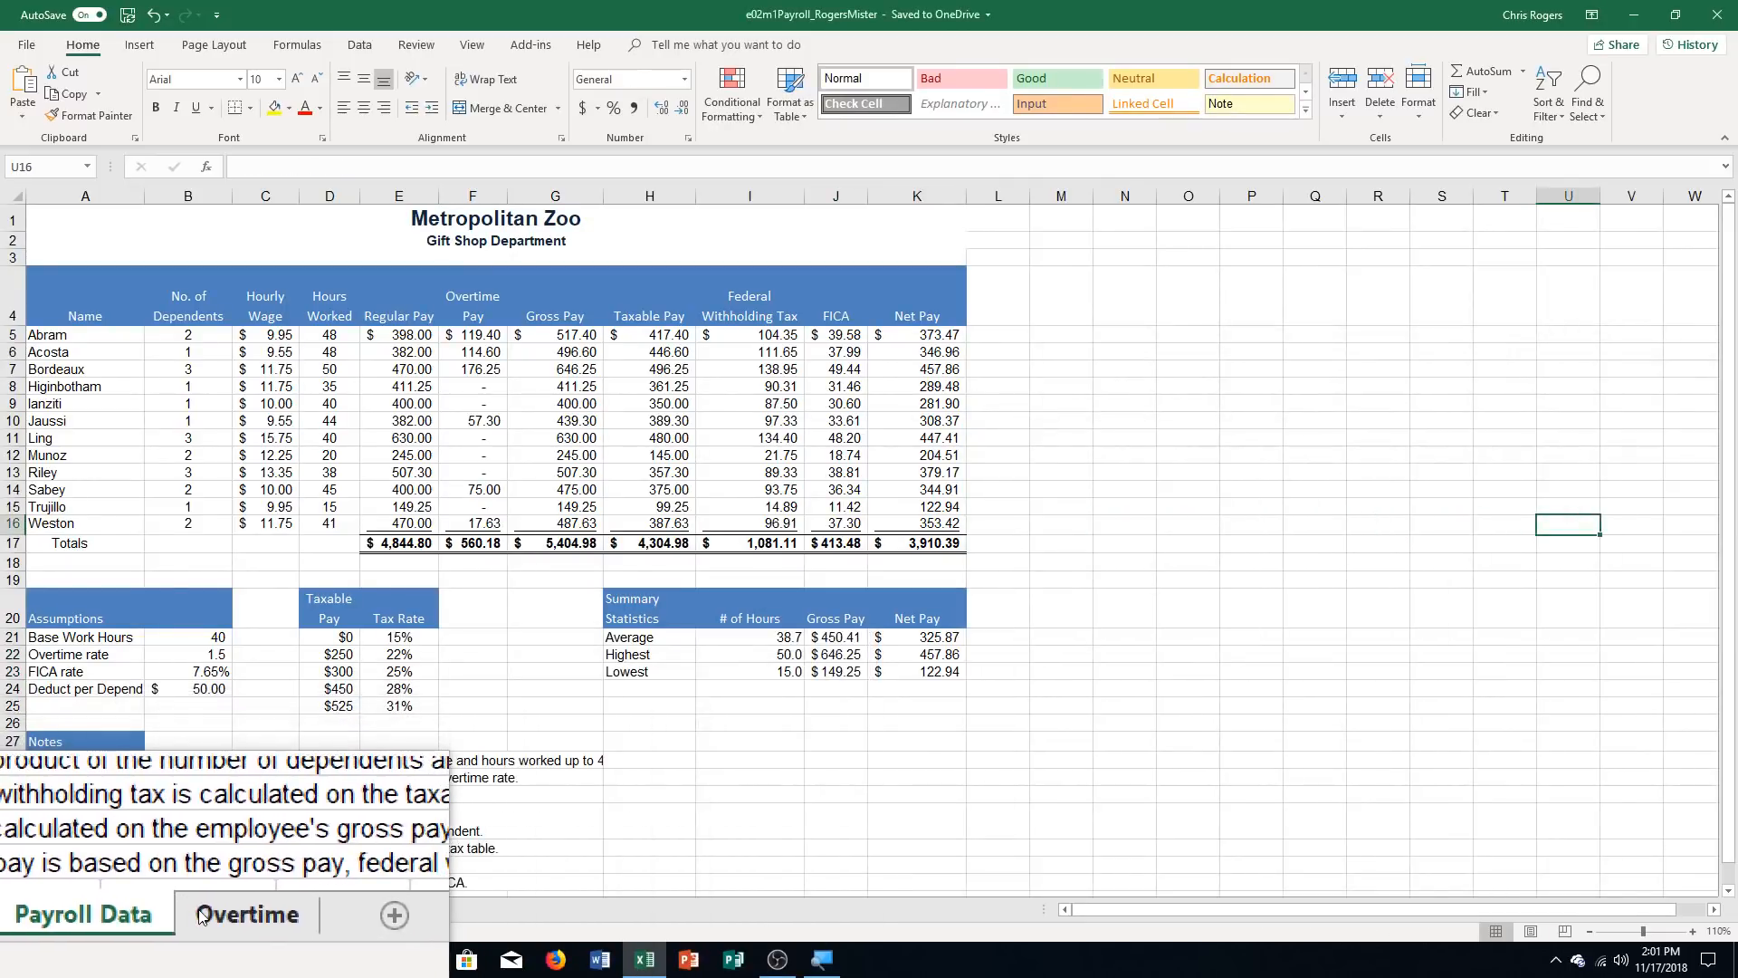
{"action": "left_click", "coordinate": [201, 916], "text": "ctrl"}
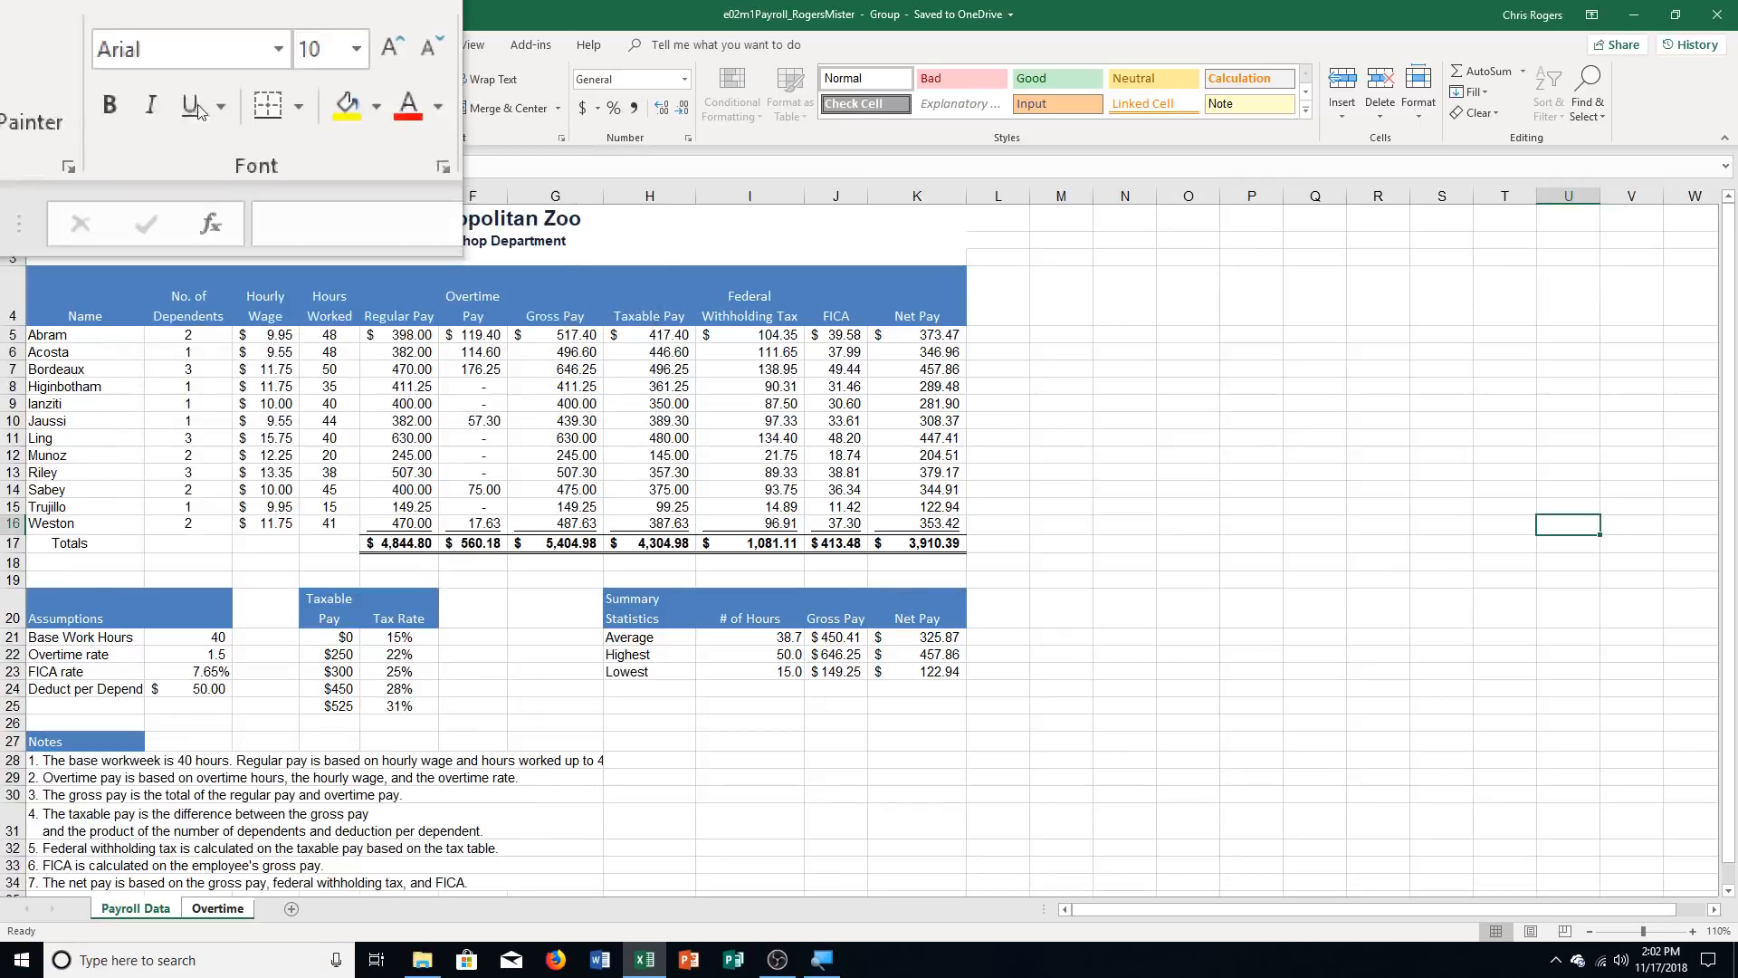
Start a custom footer for the grouped sheets and enter the author's name in its left section
{"action": "left_click", "coordinate": [214, 44]}
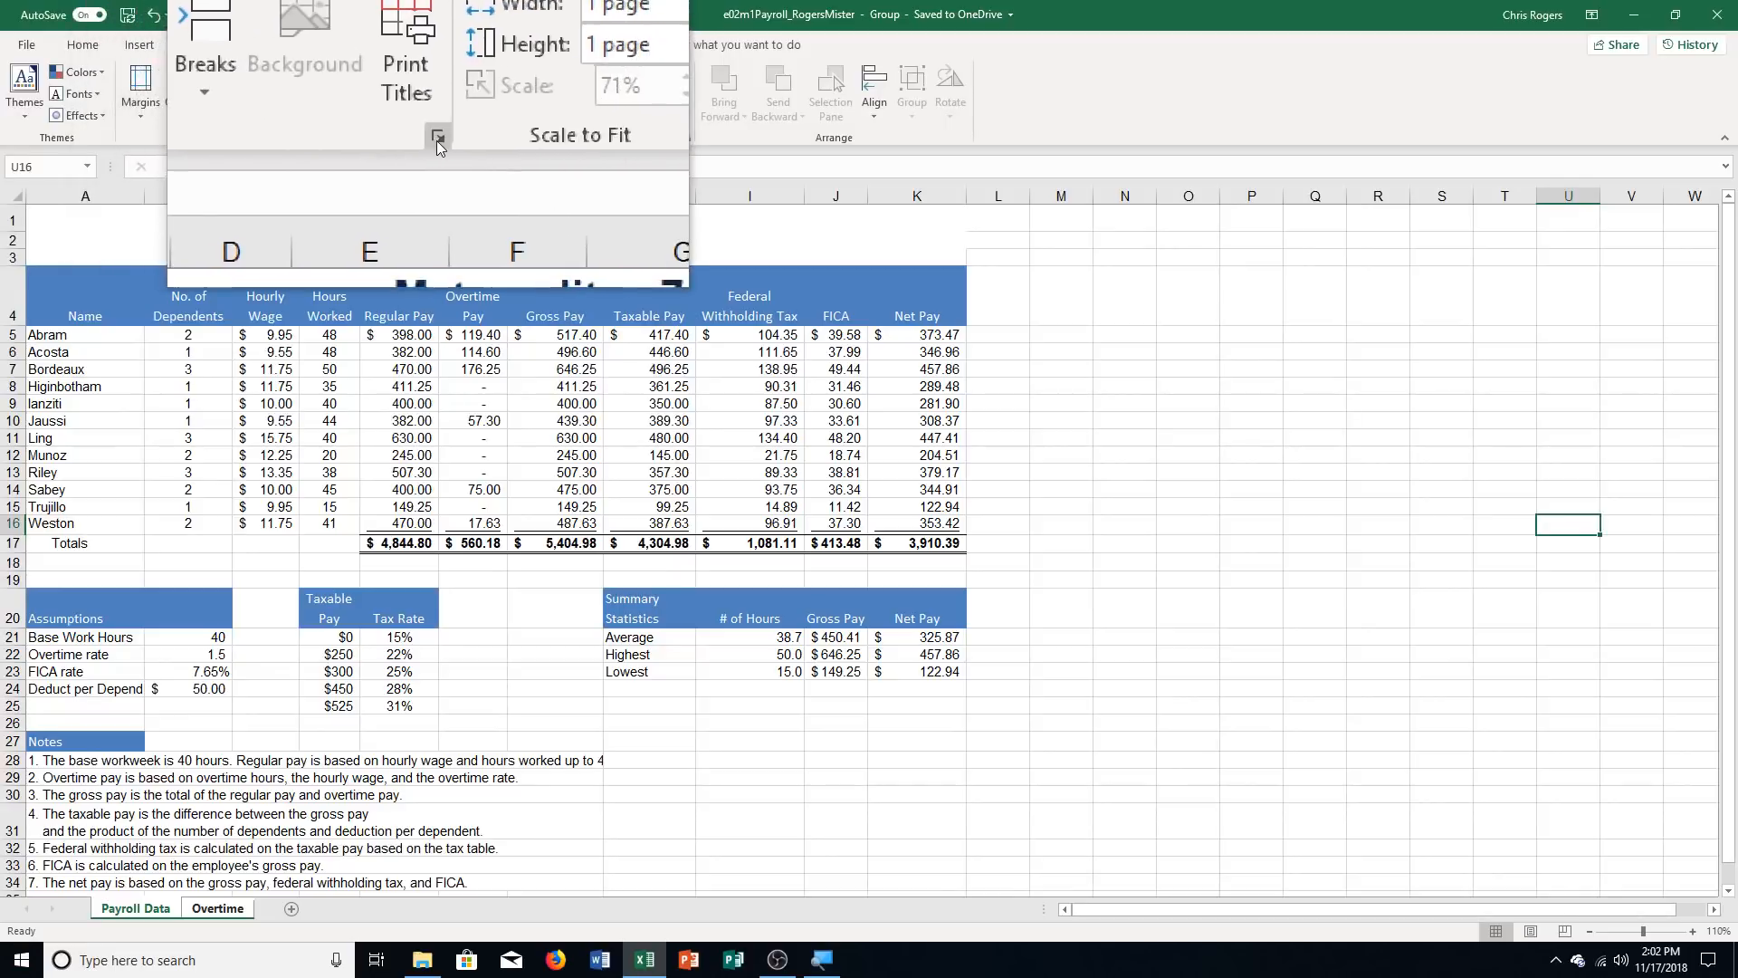
{"action": "left_click", "coordinate": [435, 144]}
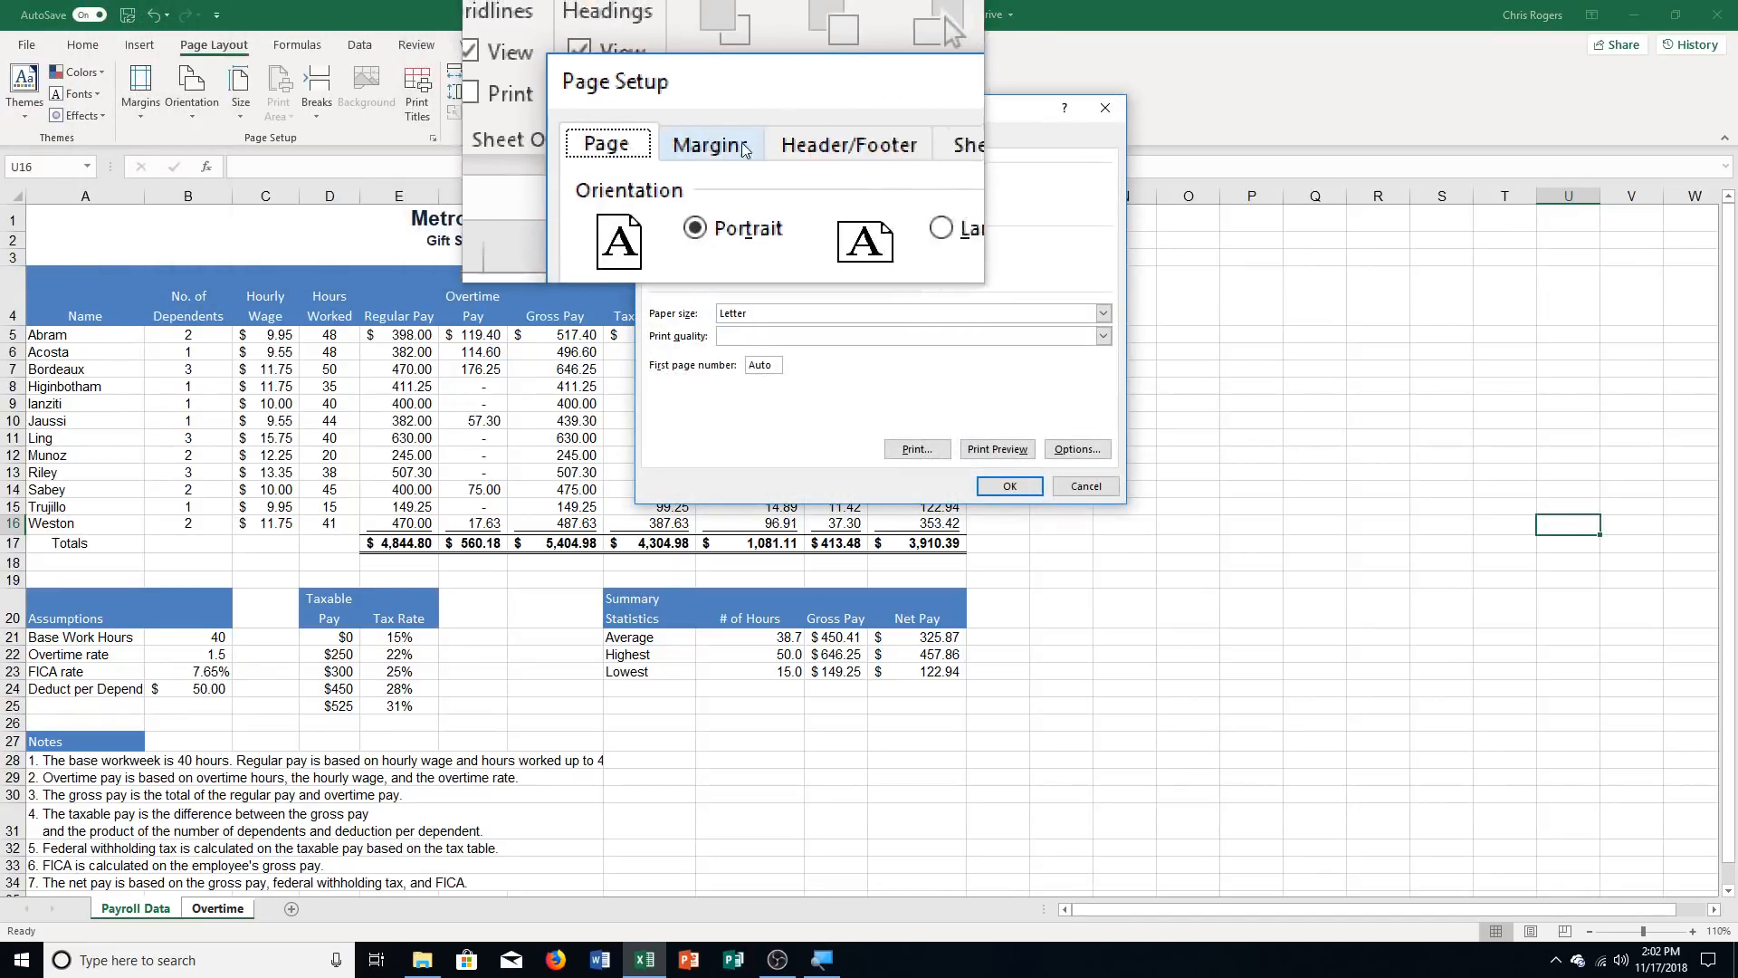
{"action": "left_click", "coordinate": [783, 145]}
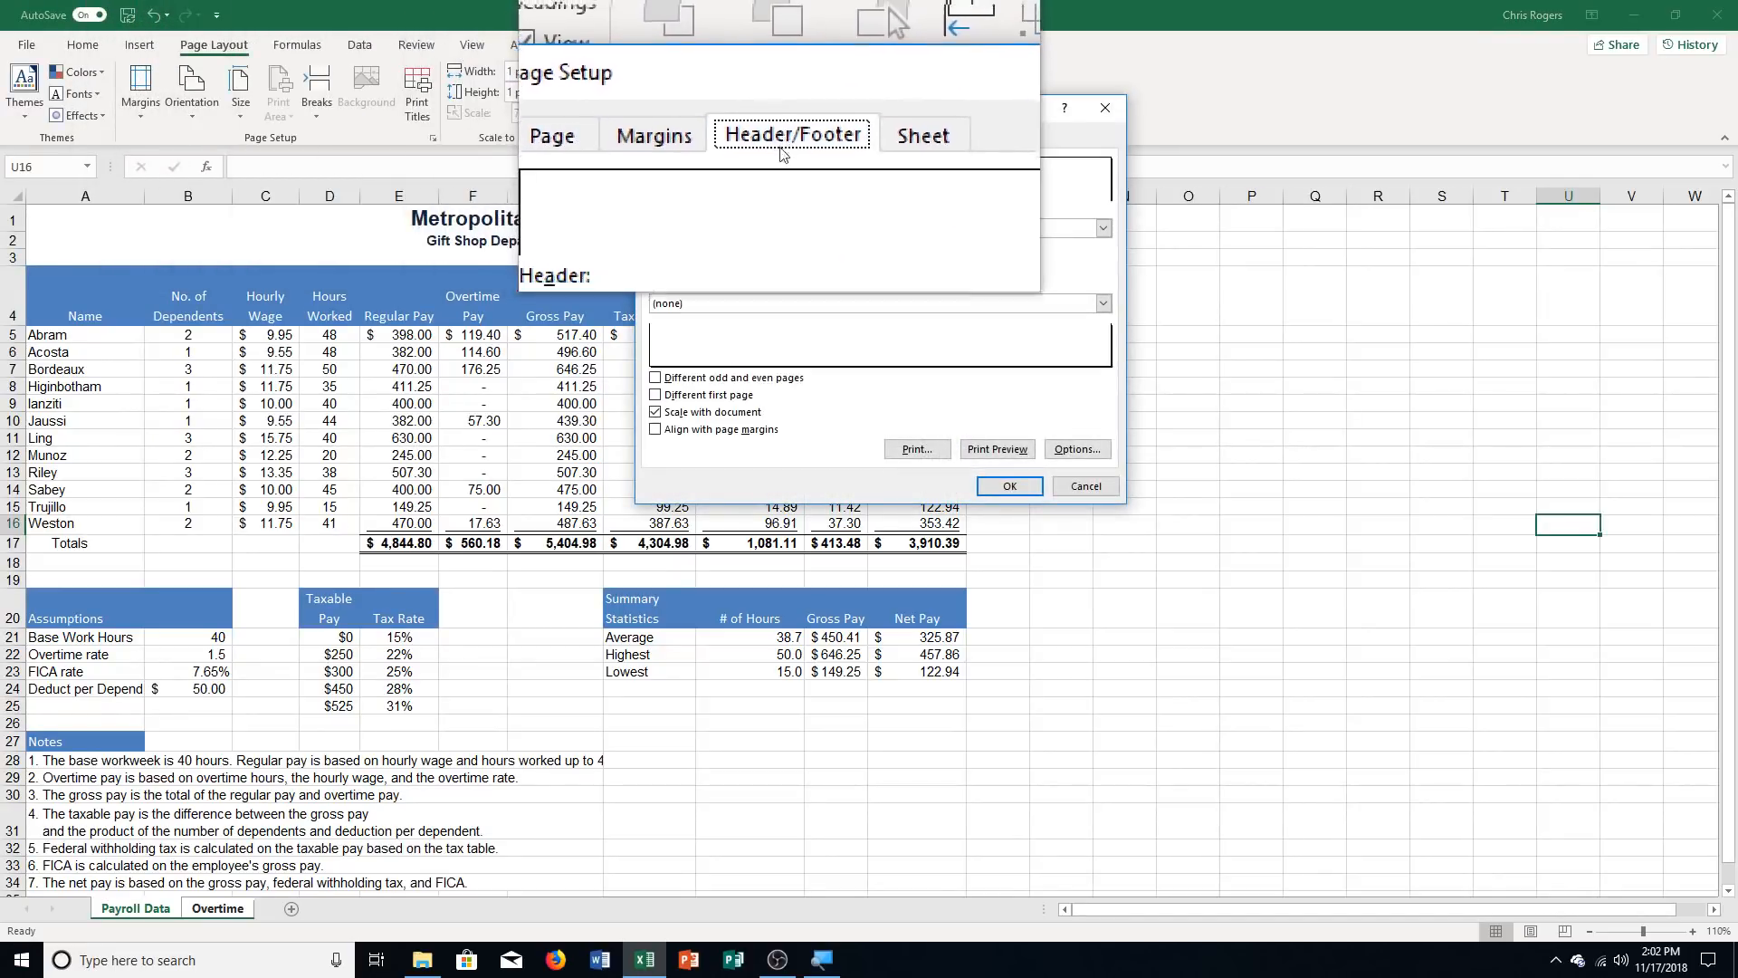
{"action": "left_click", "coordinate": [923, 263]}
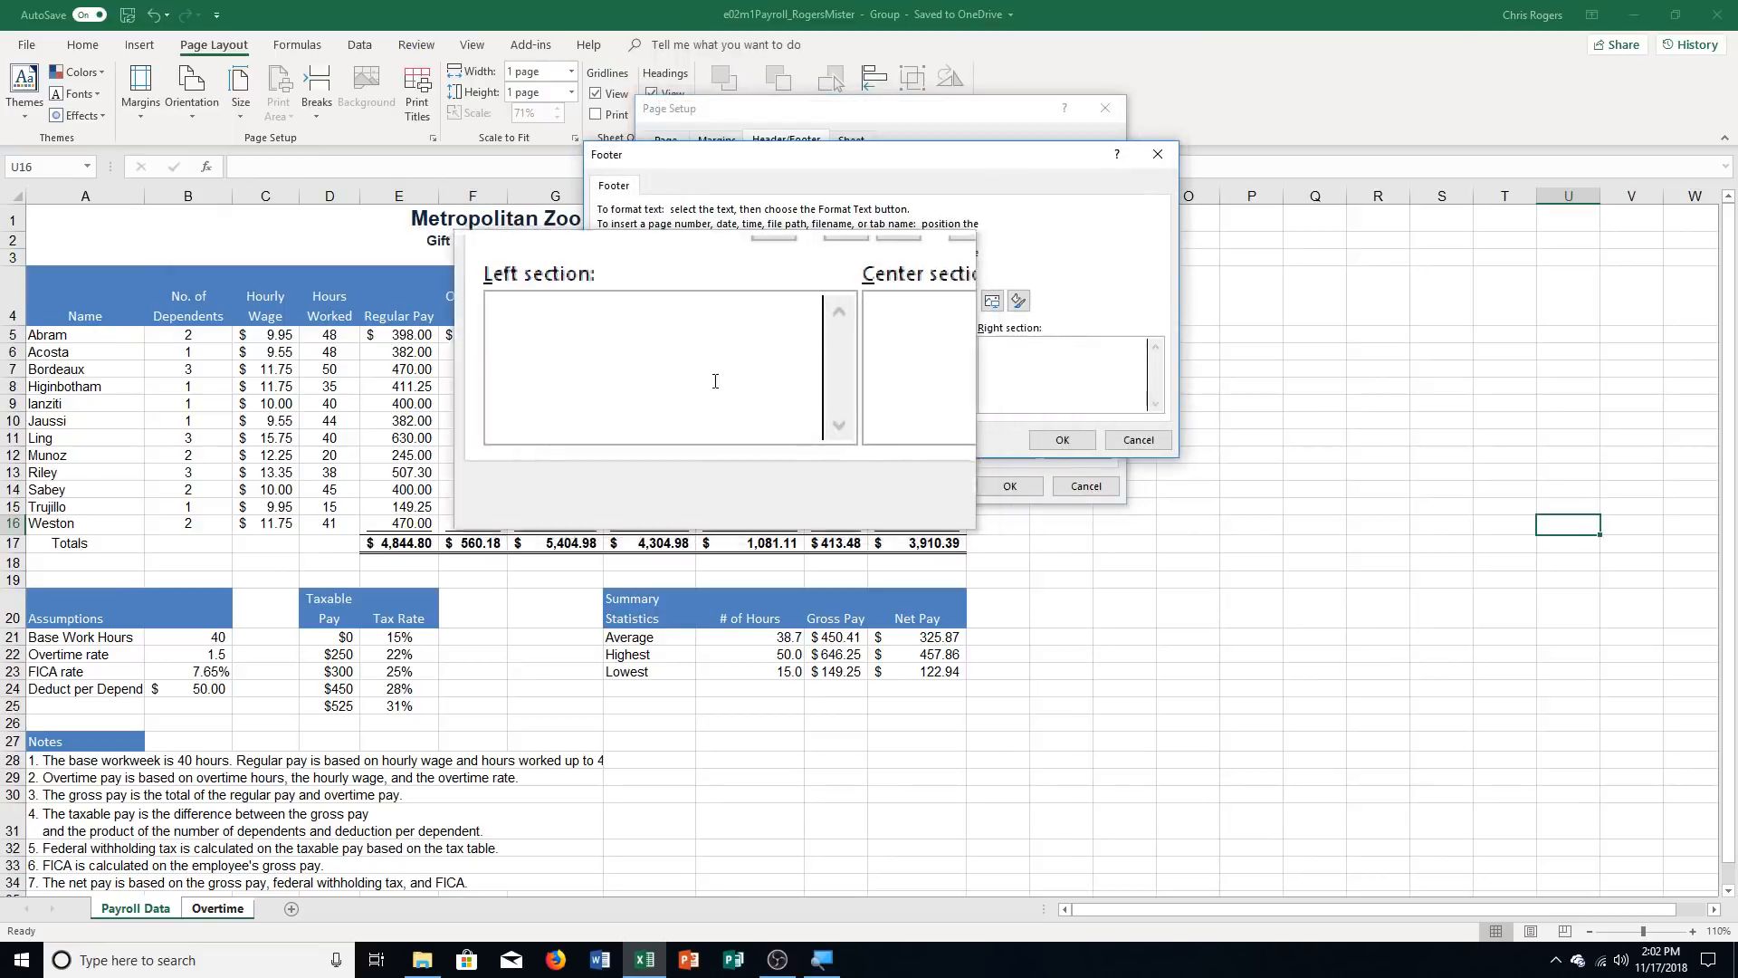
{"action": "type", "text": "Mister ROgers"}
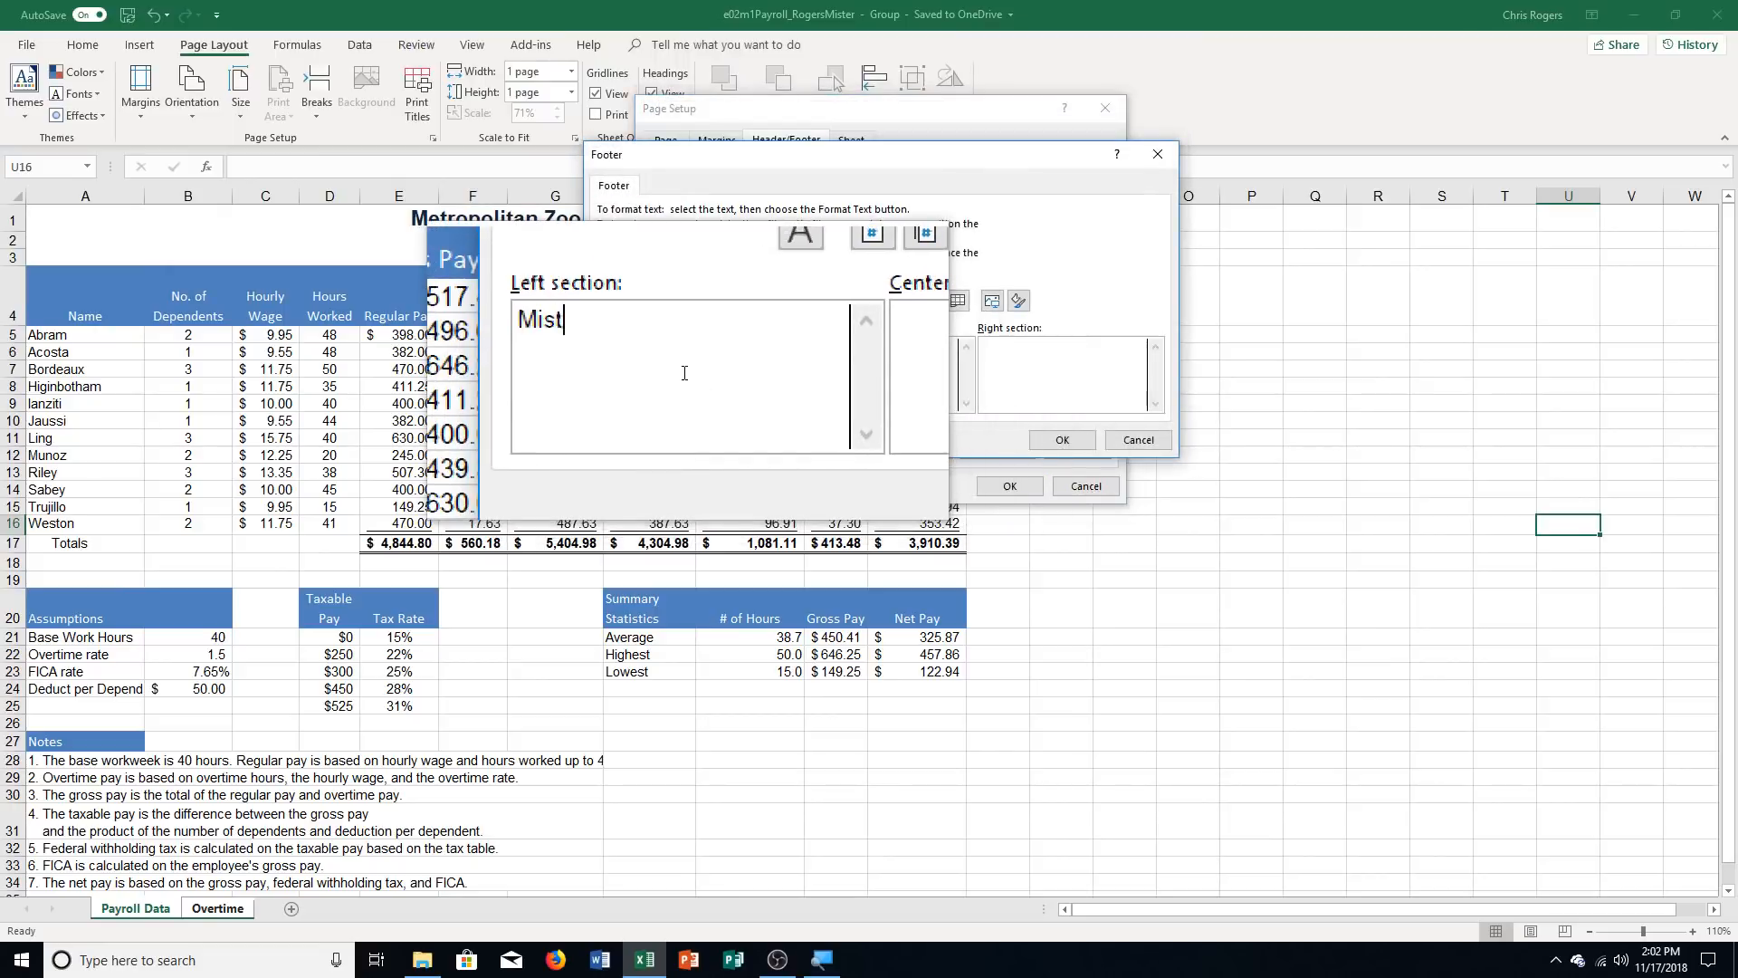
{"action": "key", "text": "BackSpace"}
{"action": "key", "text": "BackSpace"}
{"action": "key", "text": "BackSpace"}
{"action": "key", "text": "BackSpace"}
{"action": "key", "text": "BackSpace"}
{"action": "type", "text": "ogers"}
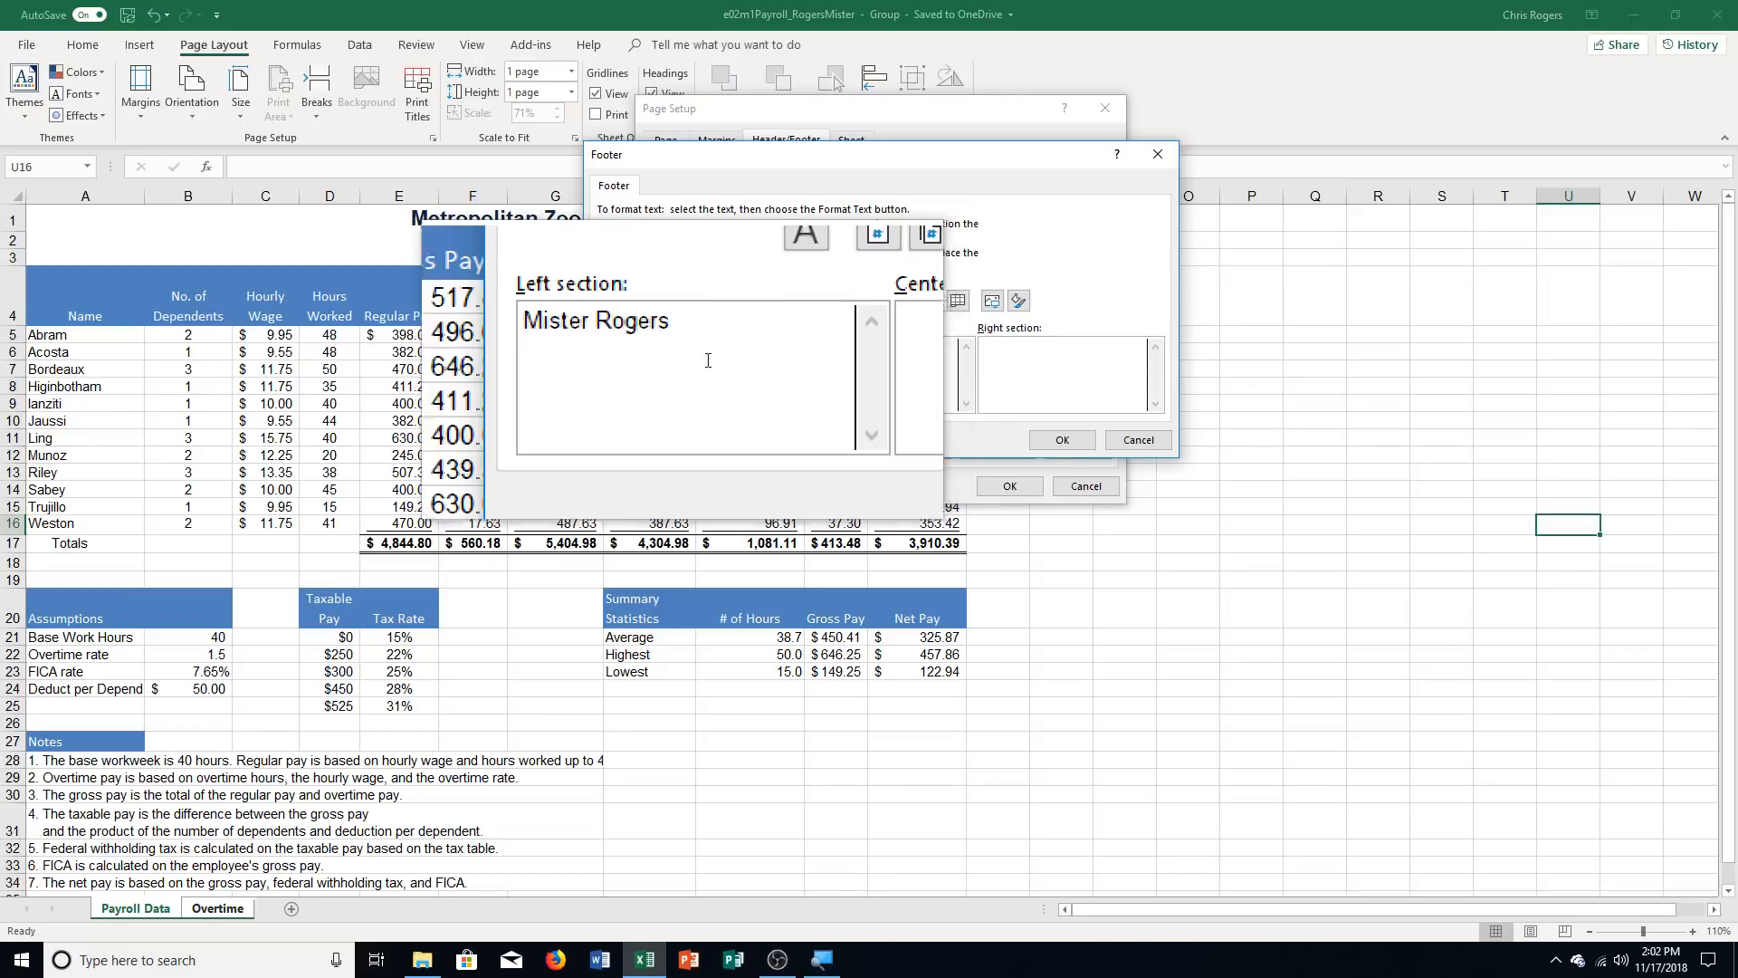
Insert the sheet name code in the footer's center section and the file name code in its right section, applying the footer to both sheets
{"action": "left_click", "coordinate": [940, 339]}
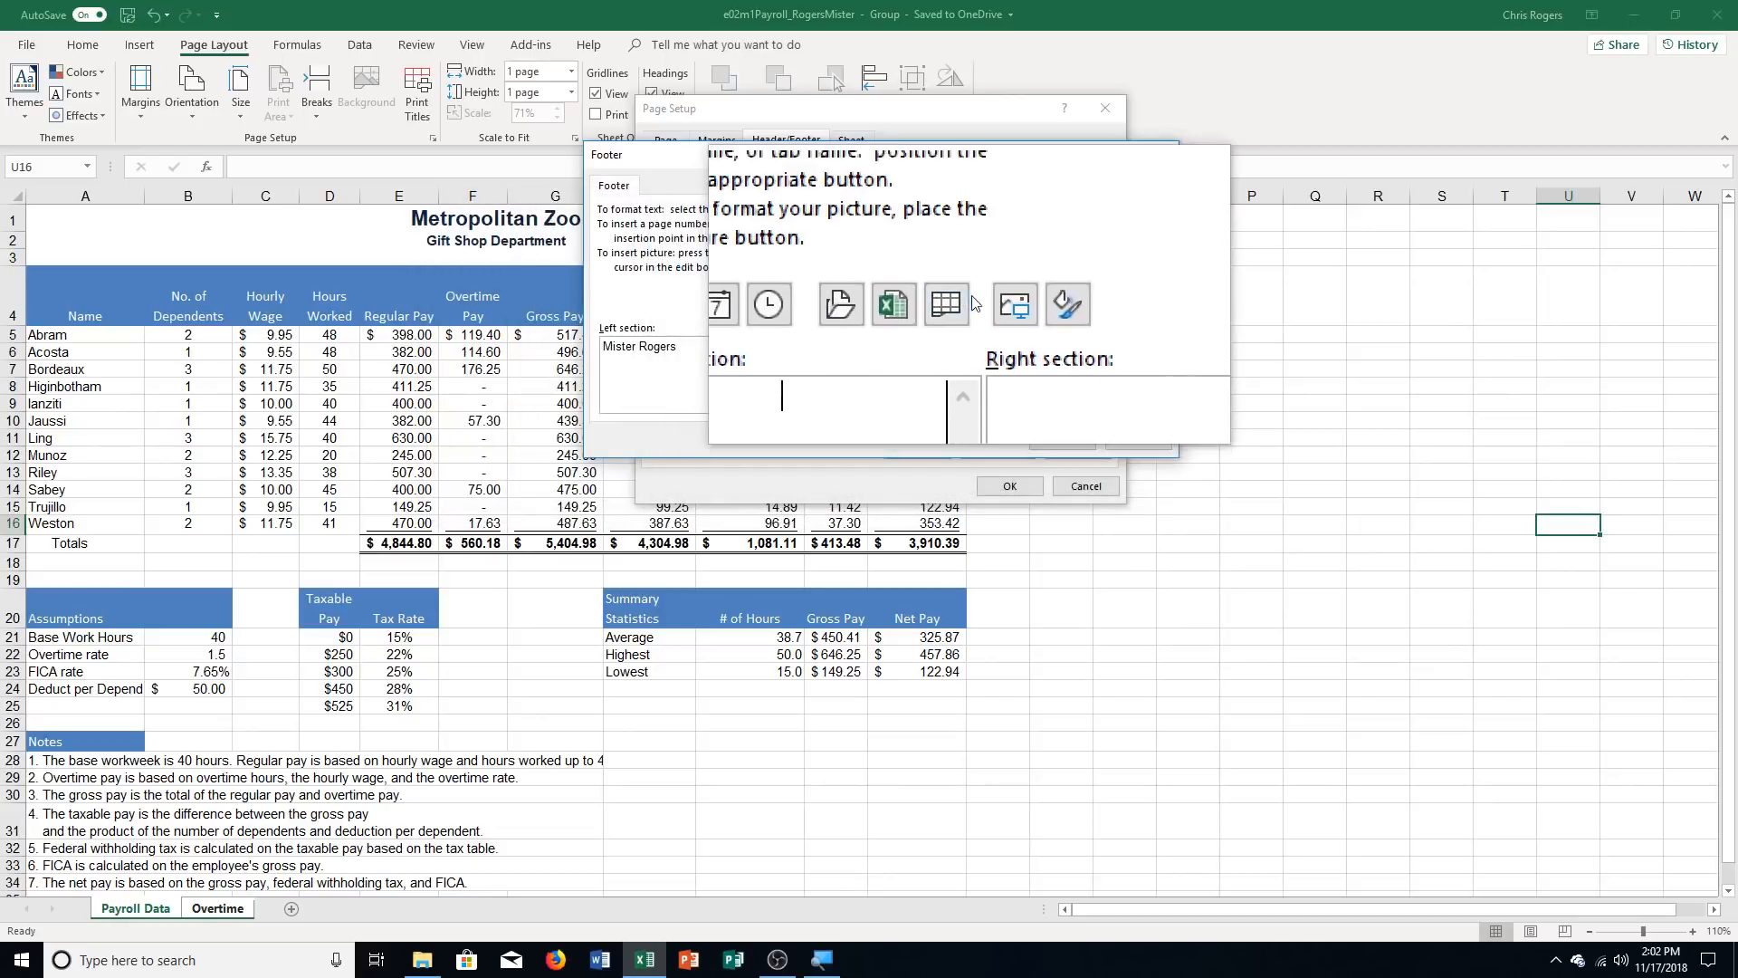
{"action": "left_click", "coordinate": [964, 307]}
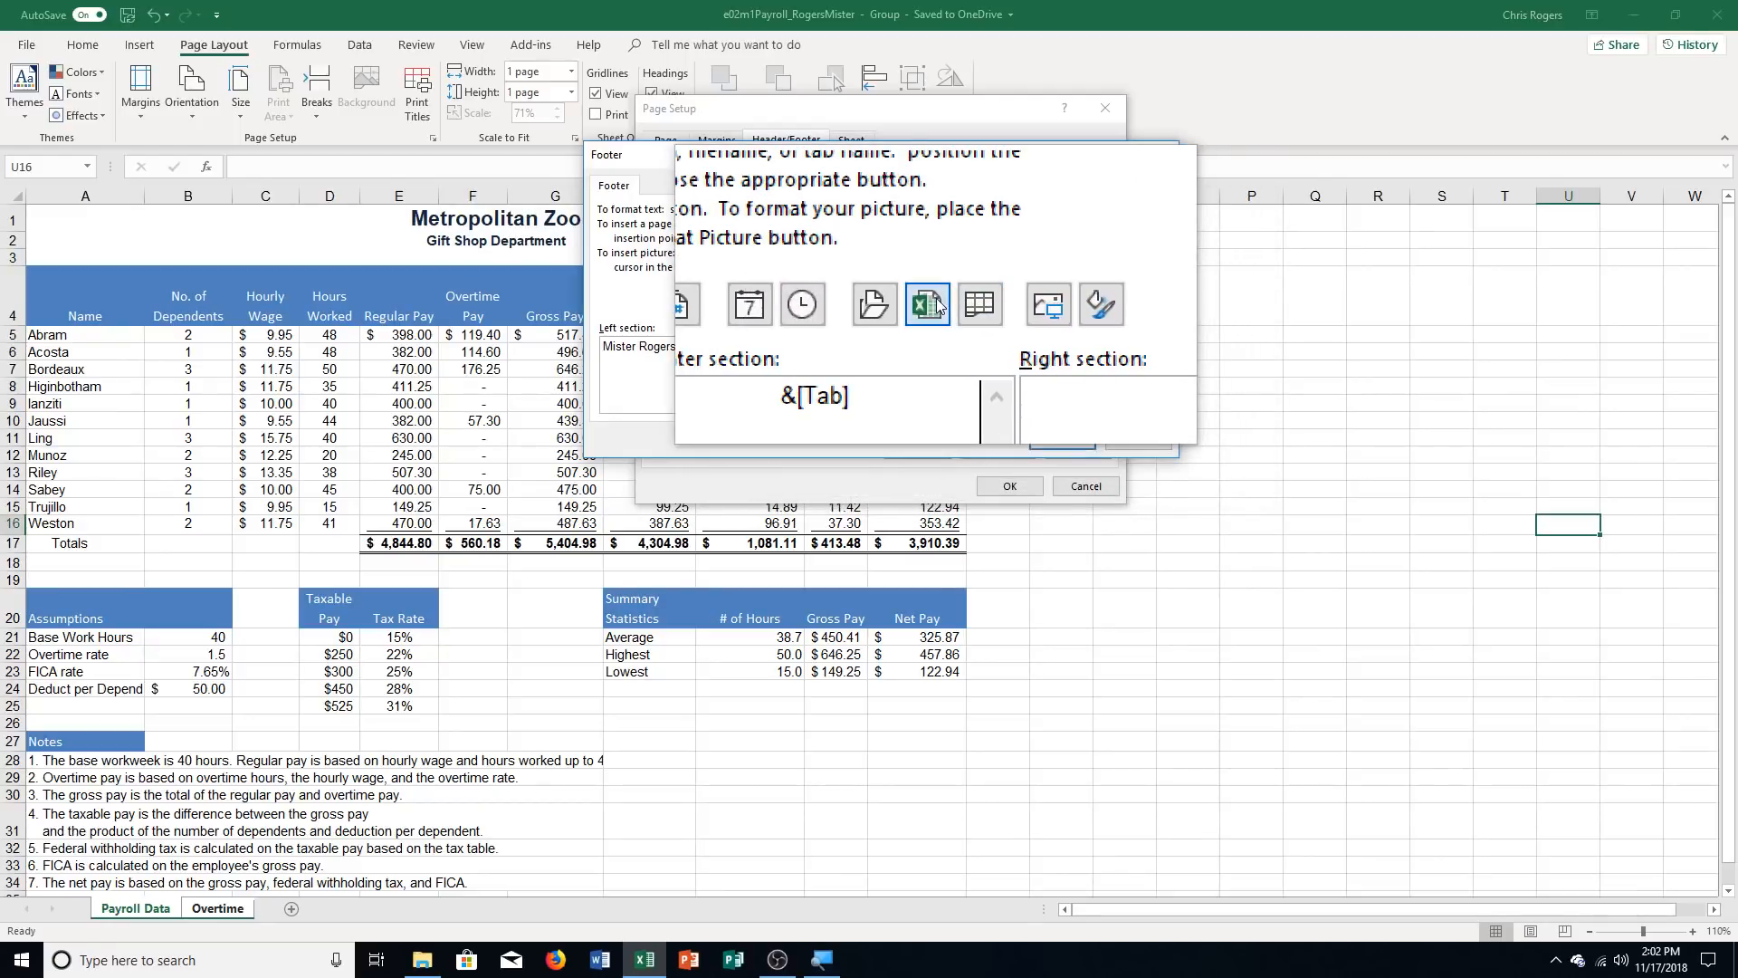
{"action": "left_click", "coordinate": [932, 301]}
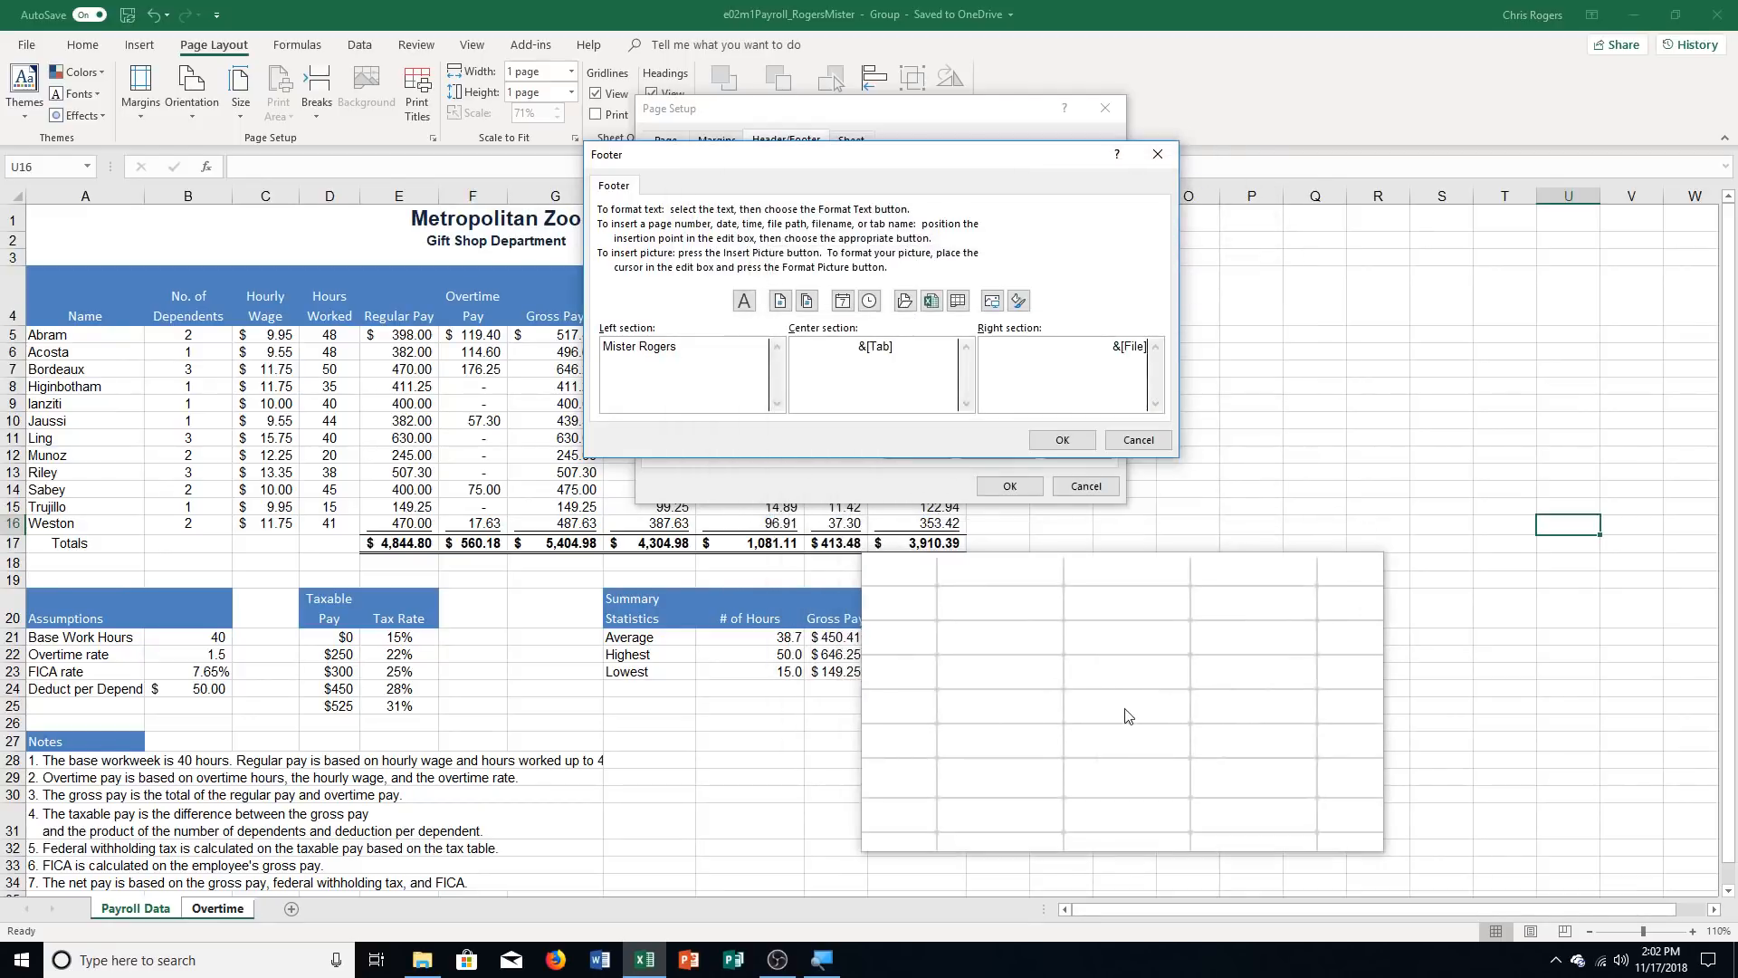
{"action": "left_click", "coordinate": [1062, 439]}
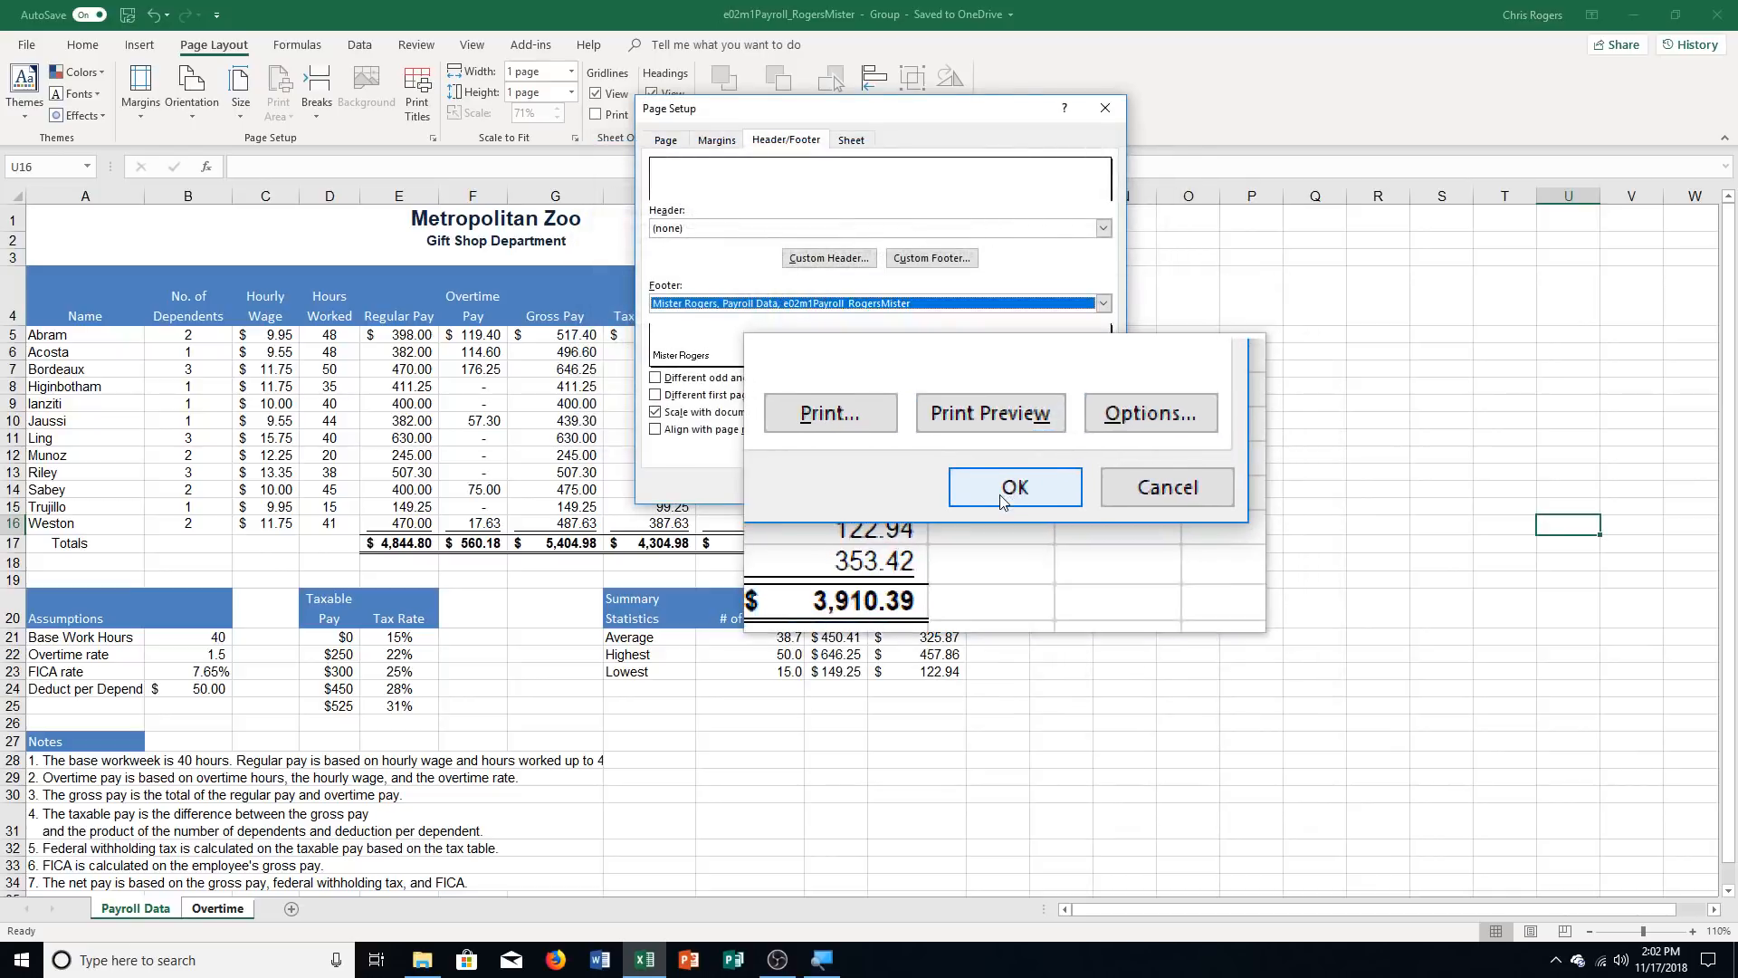
{"action": "left_click", "coordinate": [1007, 493]}
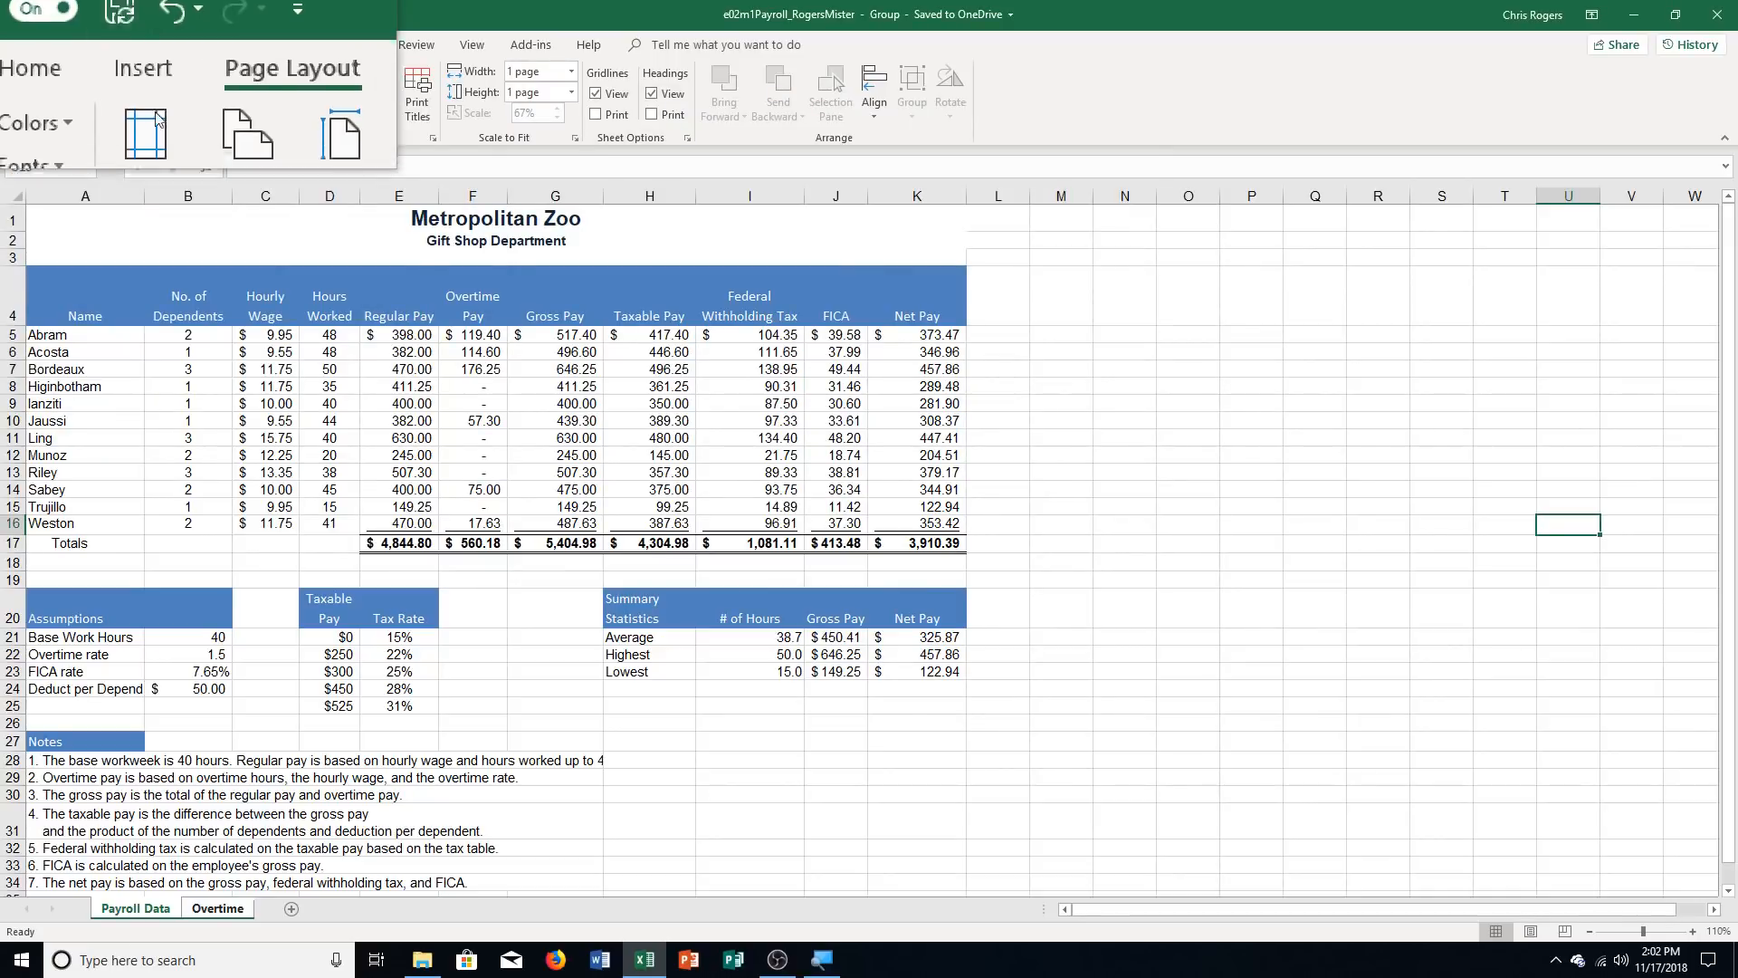
Ungroup the Payroll Data and Overtime sheets and display the Overtime sheet on its own
{"action": "left_click", "coordinate": [226, 914]}
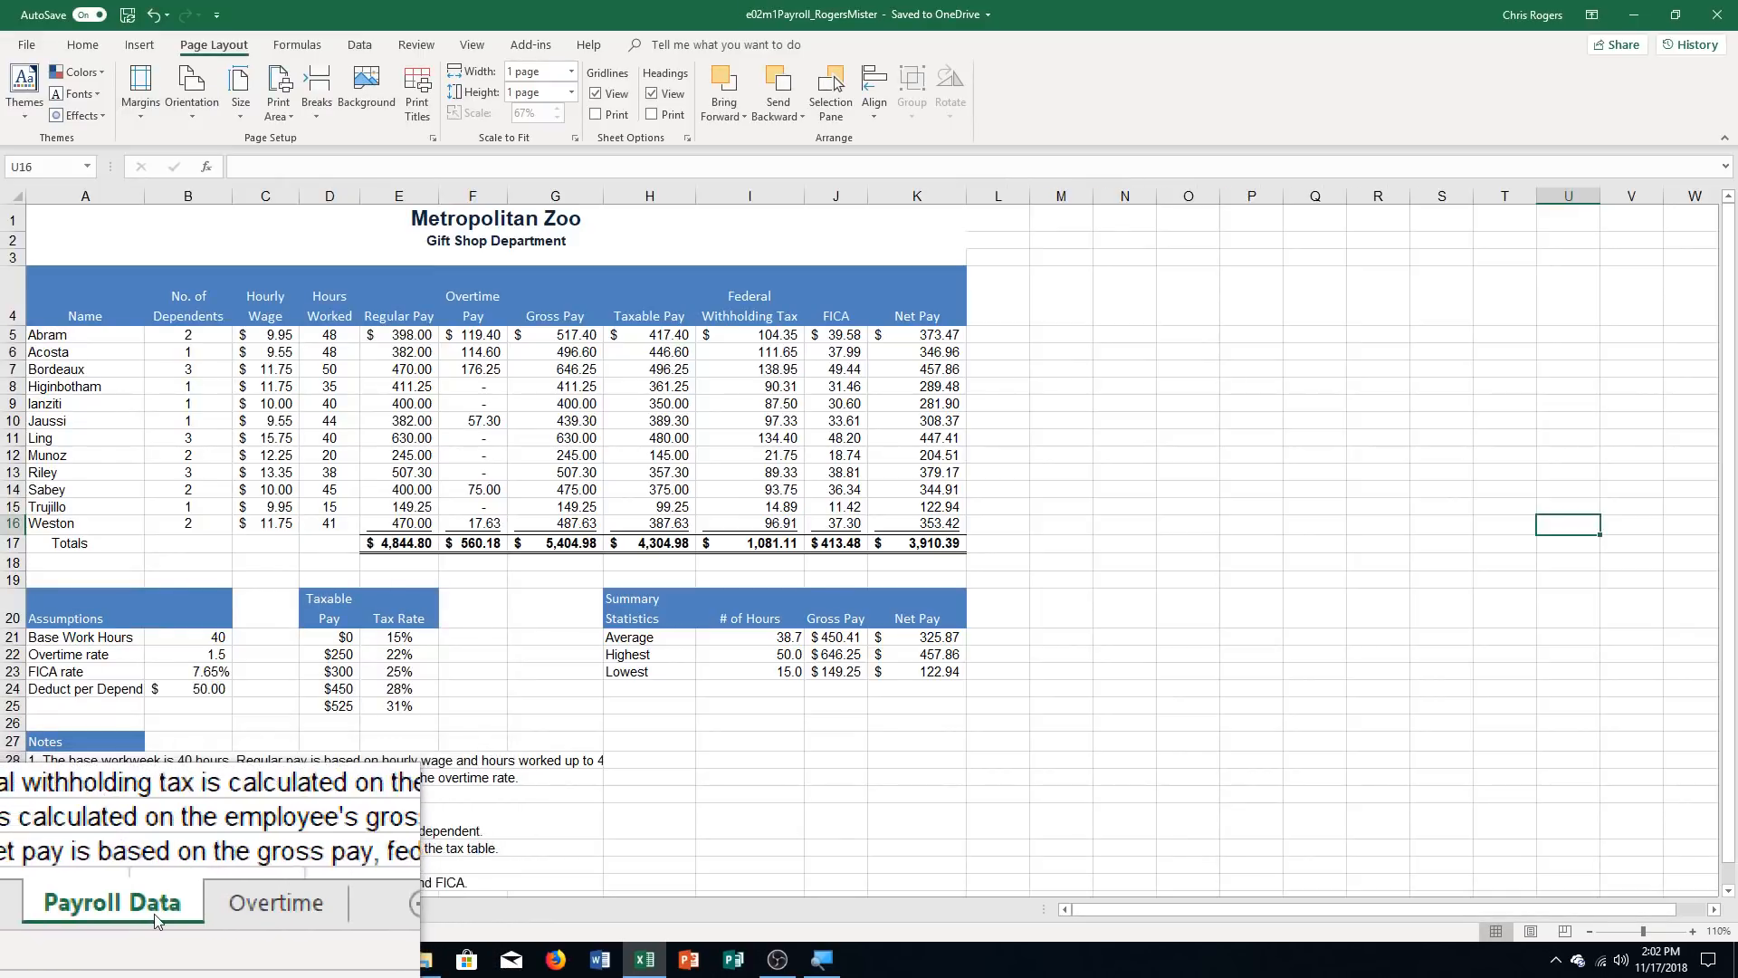
{"action": "left_click", "coordinate": [217, 908]}
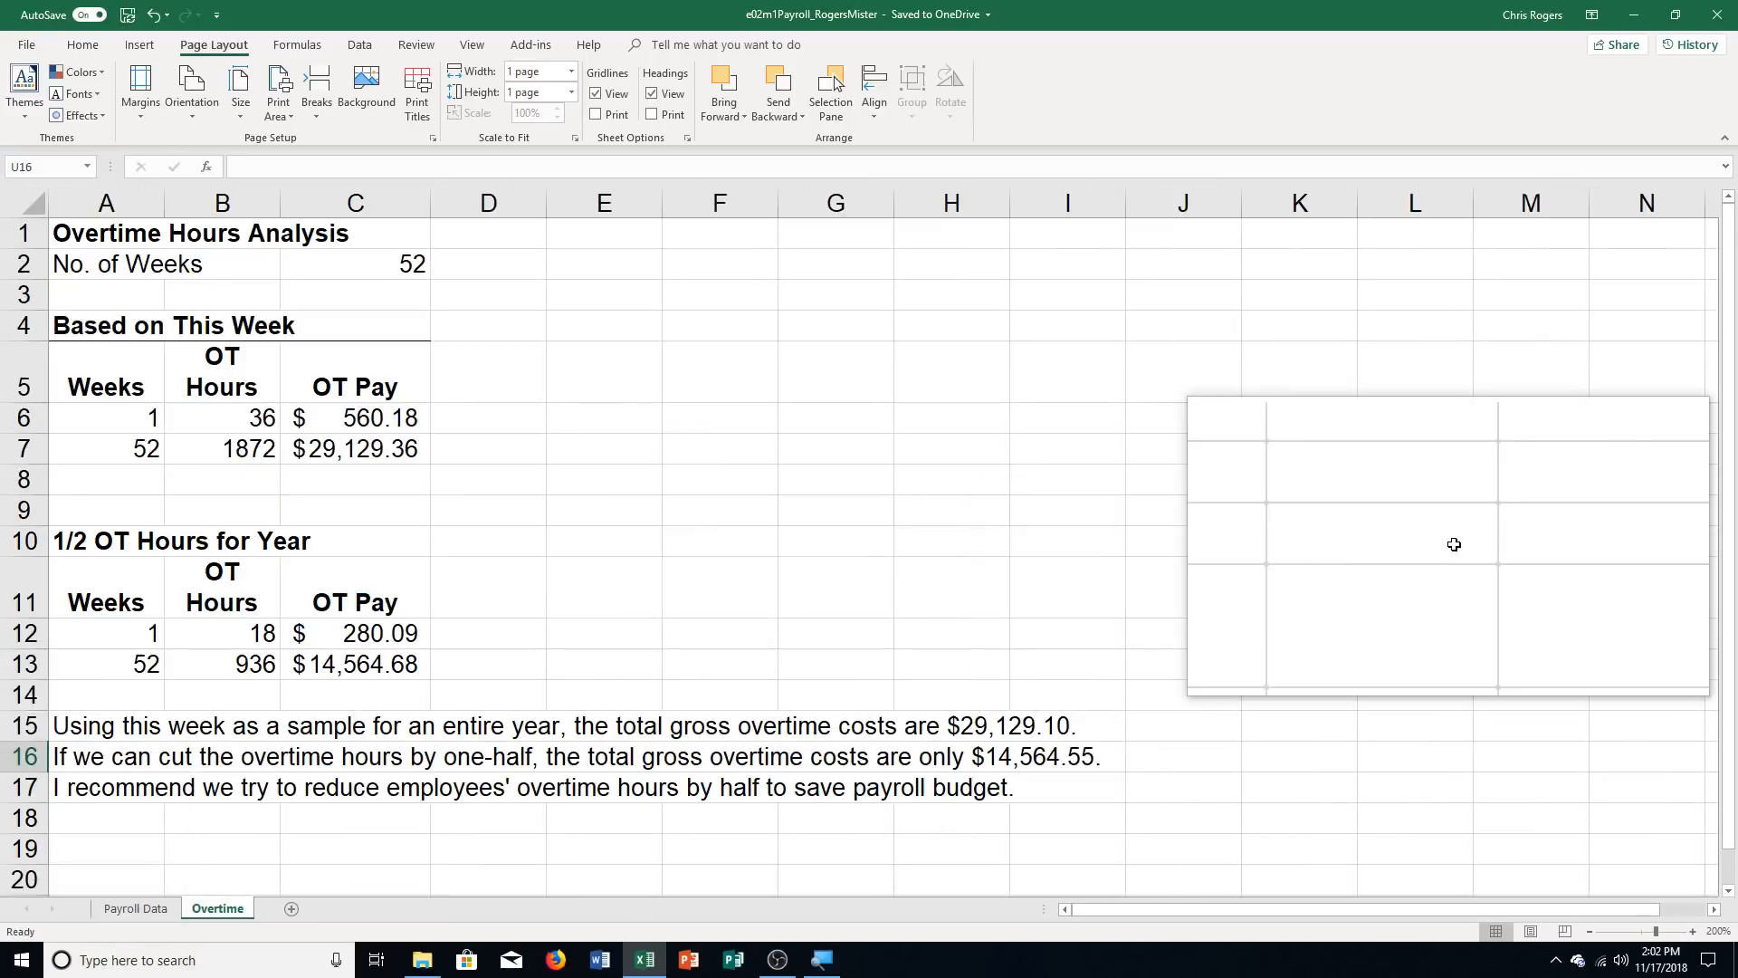